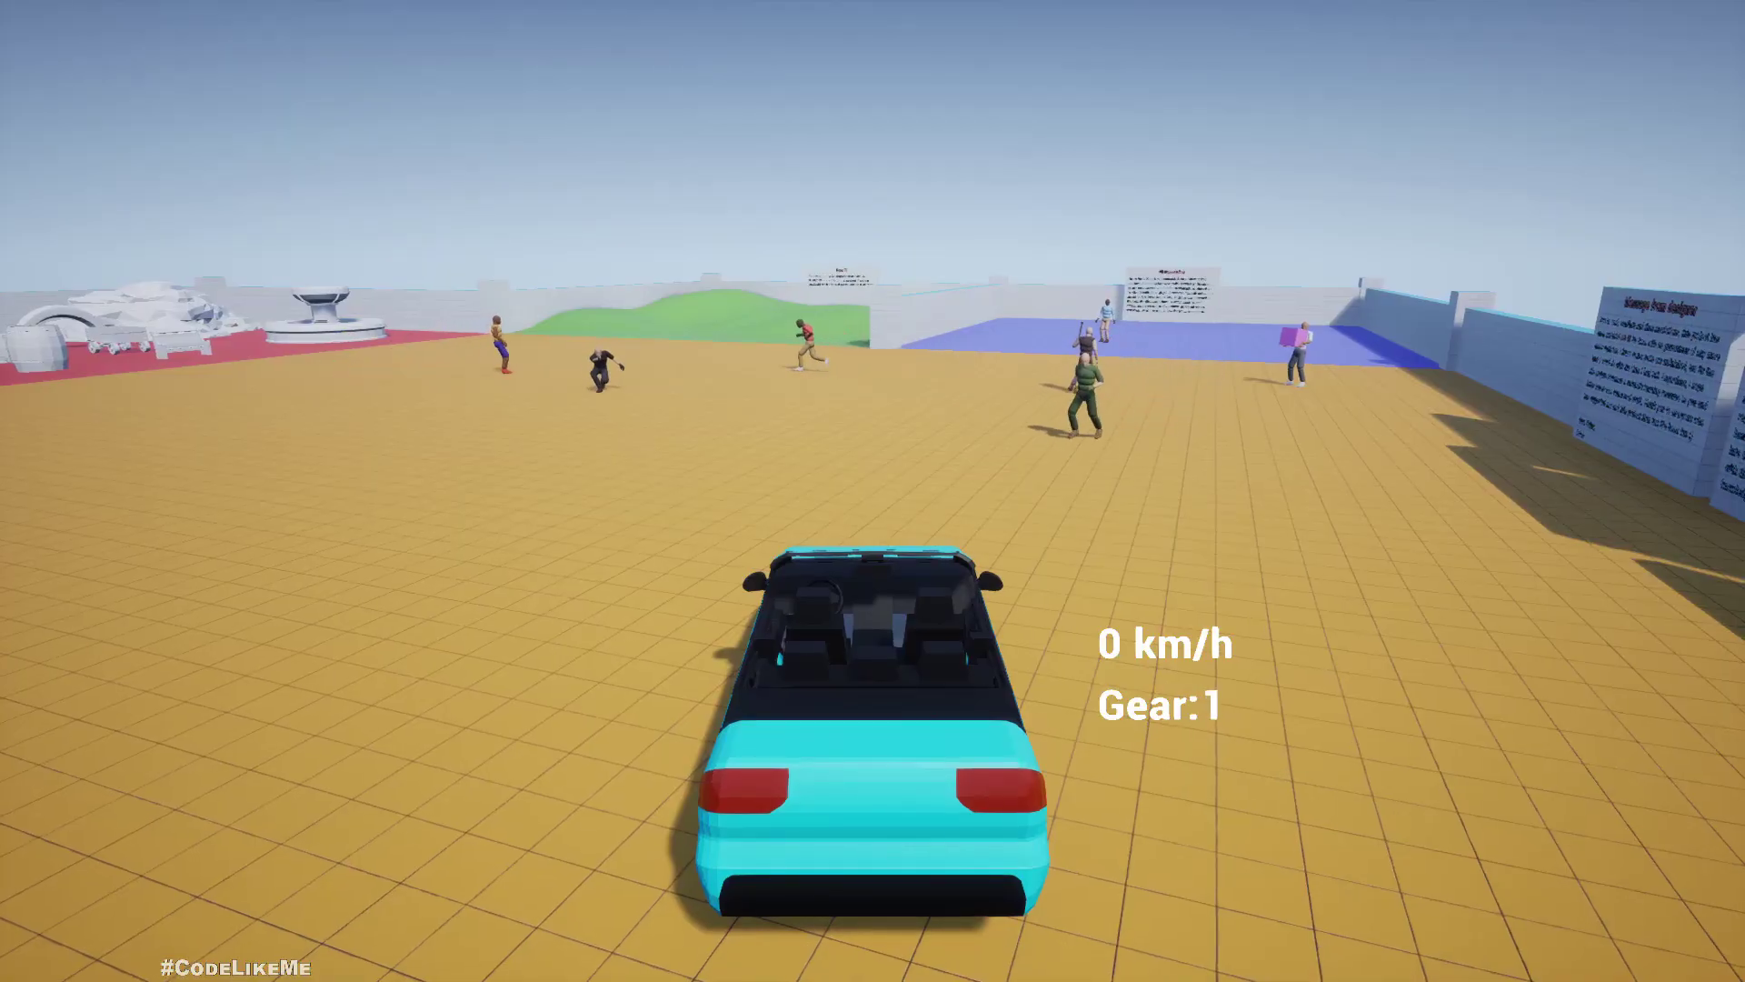
pyautogui.press('w')
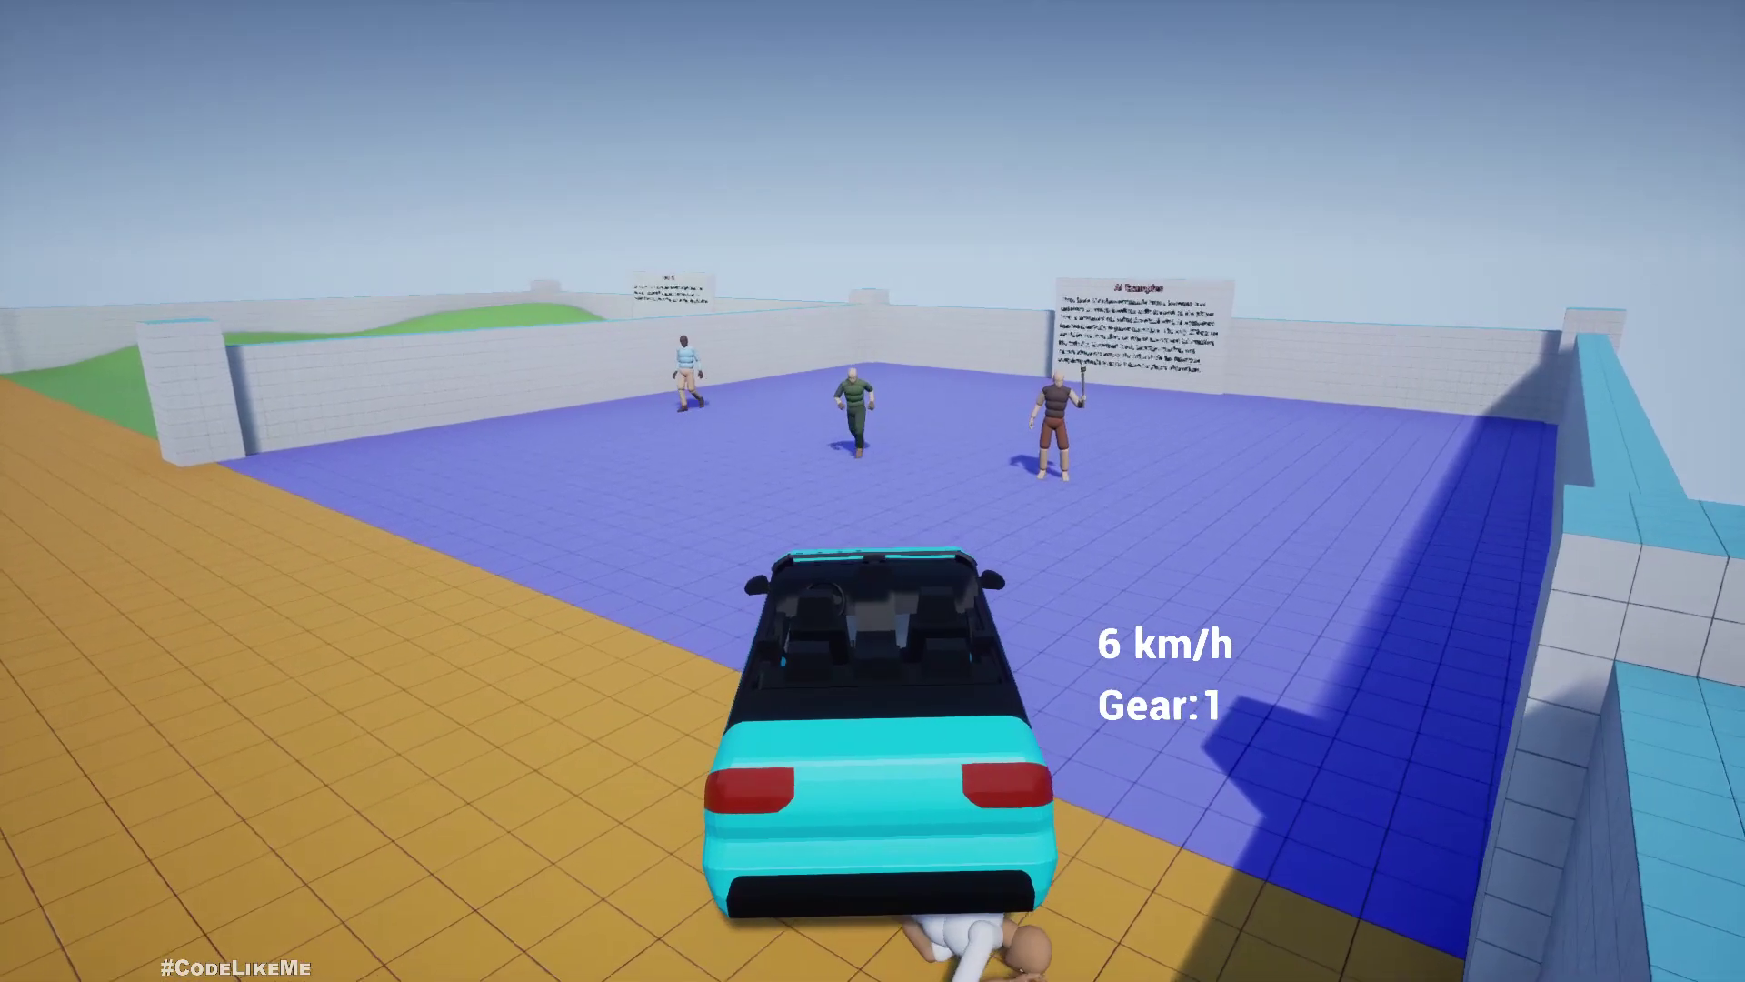
pyautogui.press('w')
pyautogui.press('a')
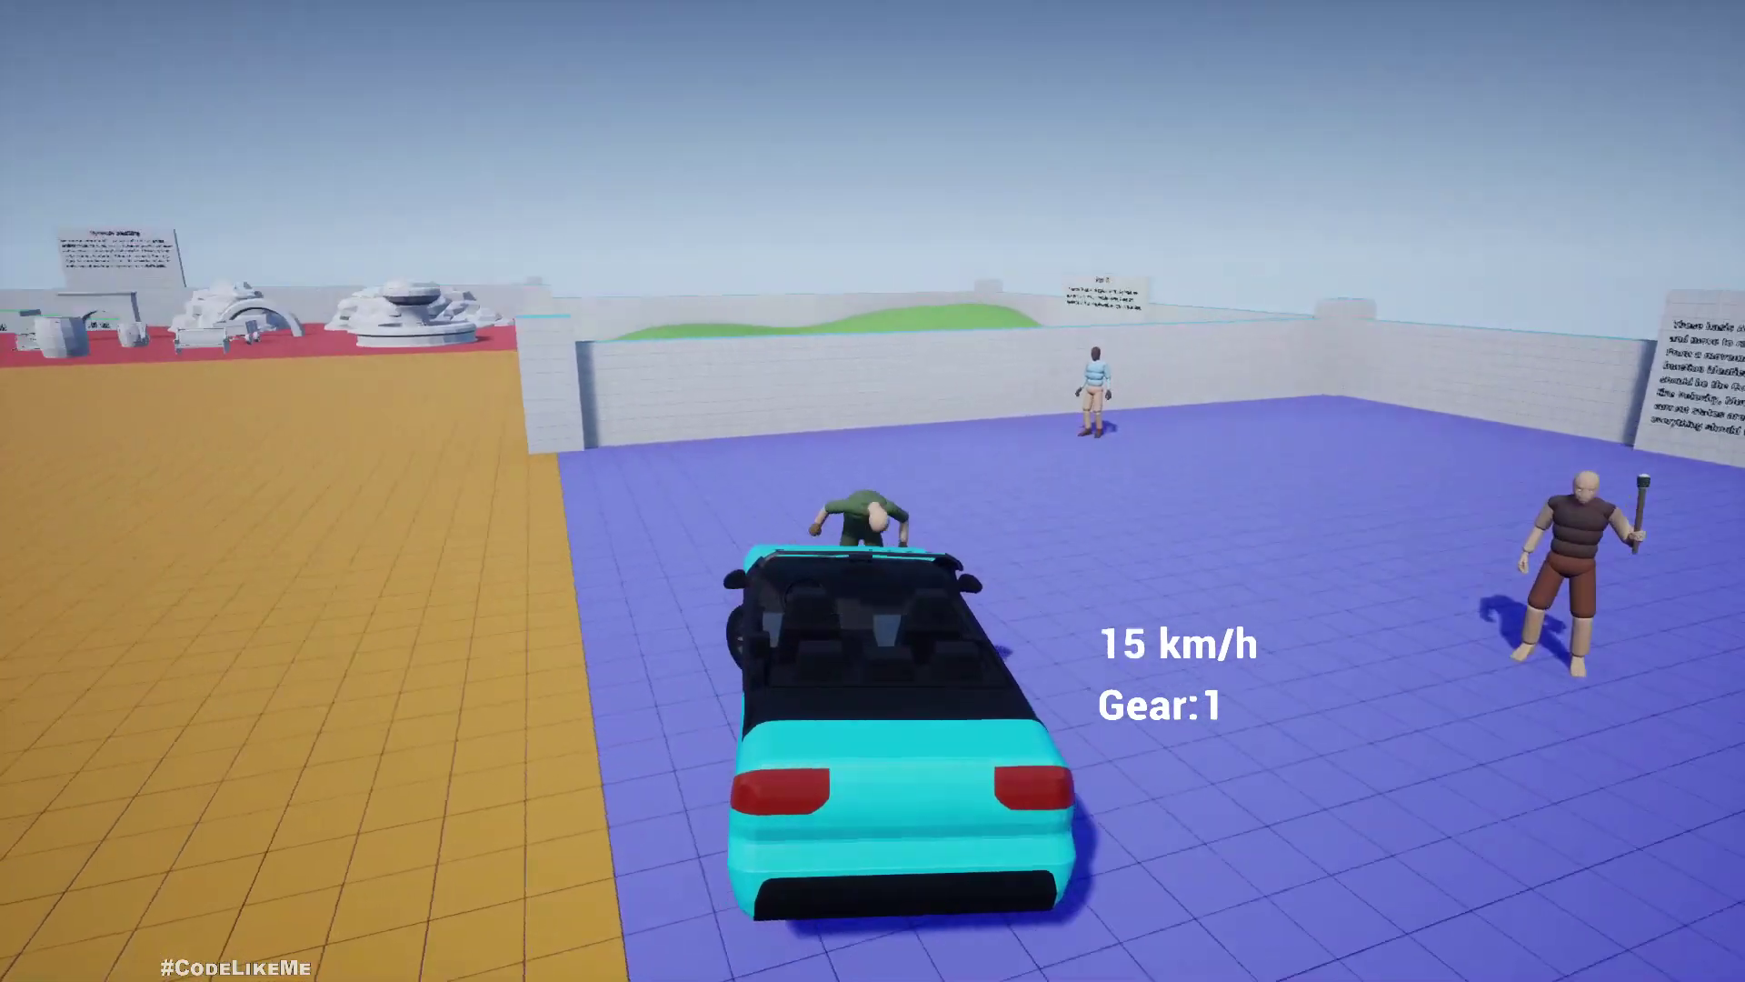
pyautogui.press('s')
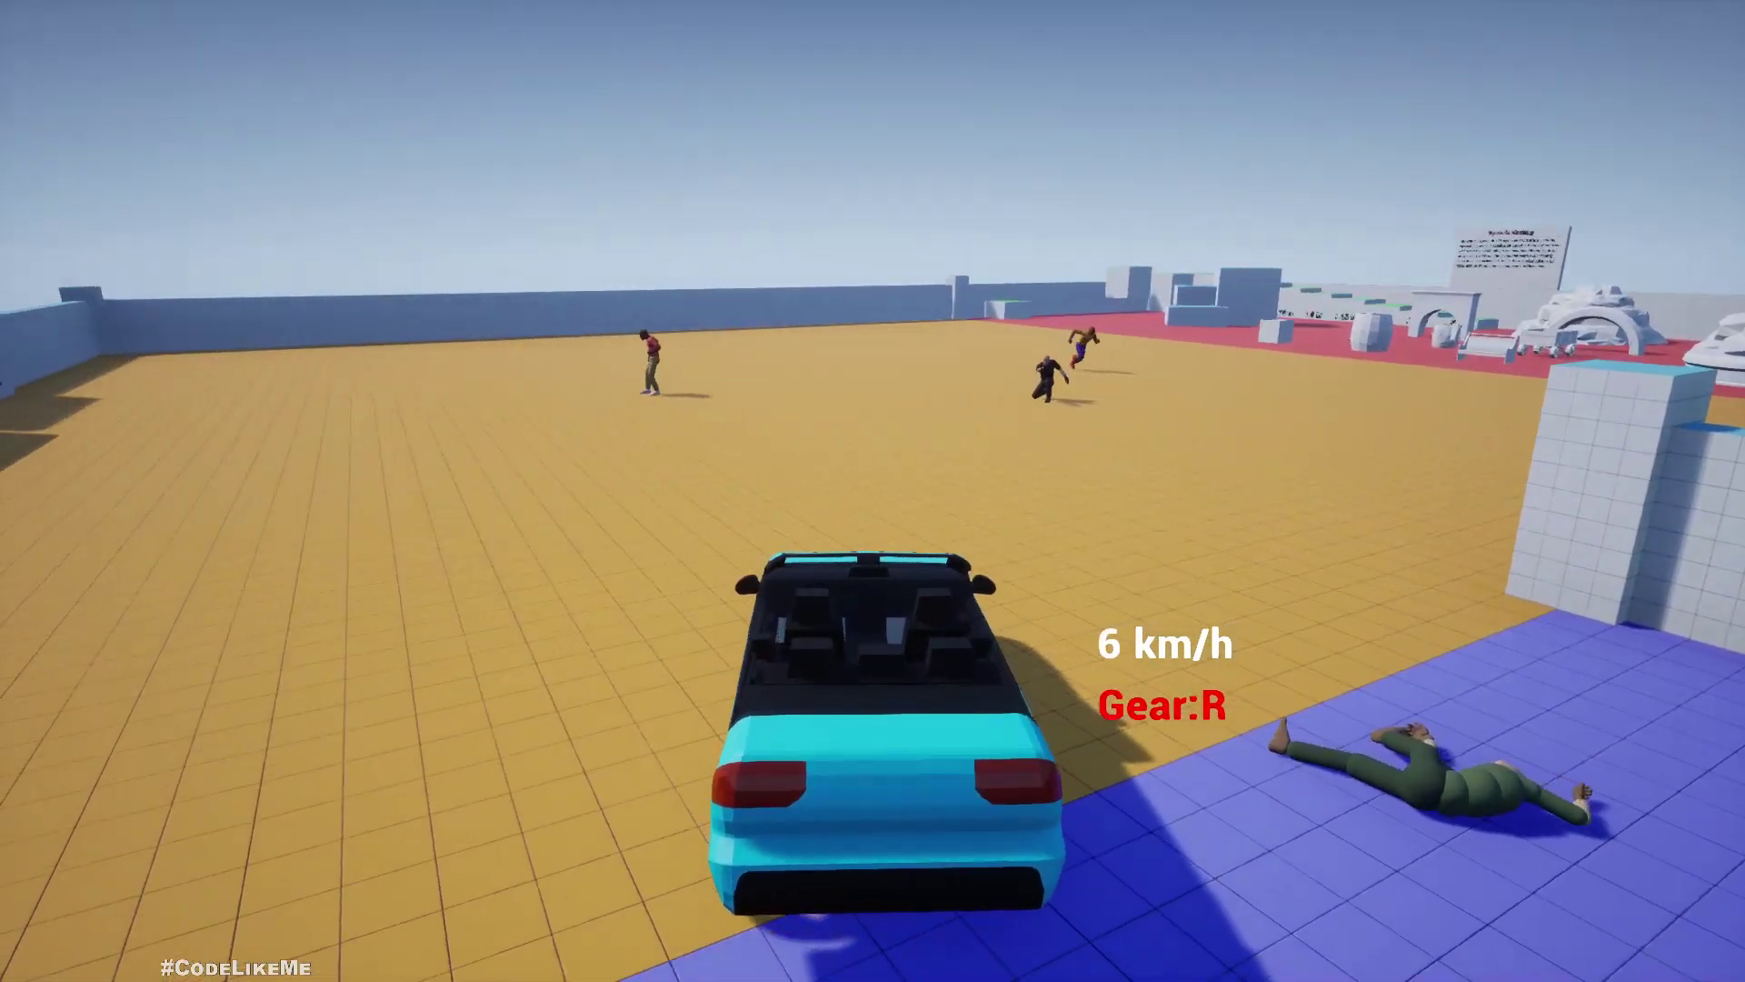
pyautogui.press('s')
pyautogui.press('d')
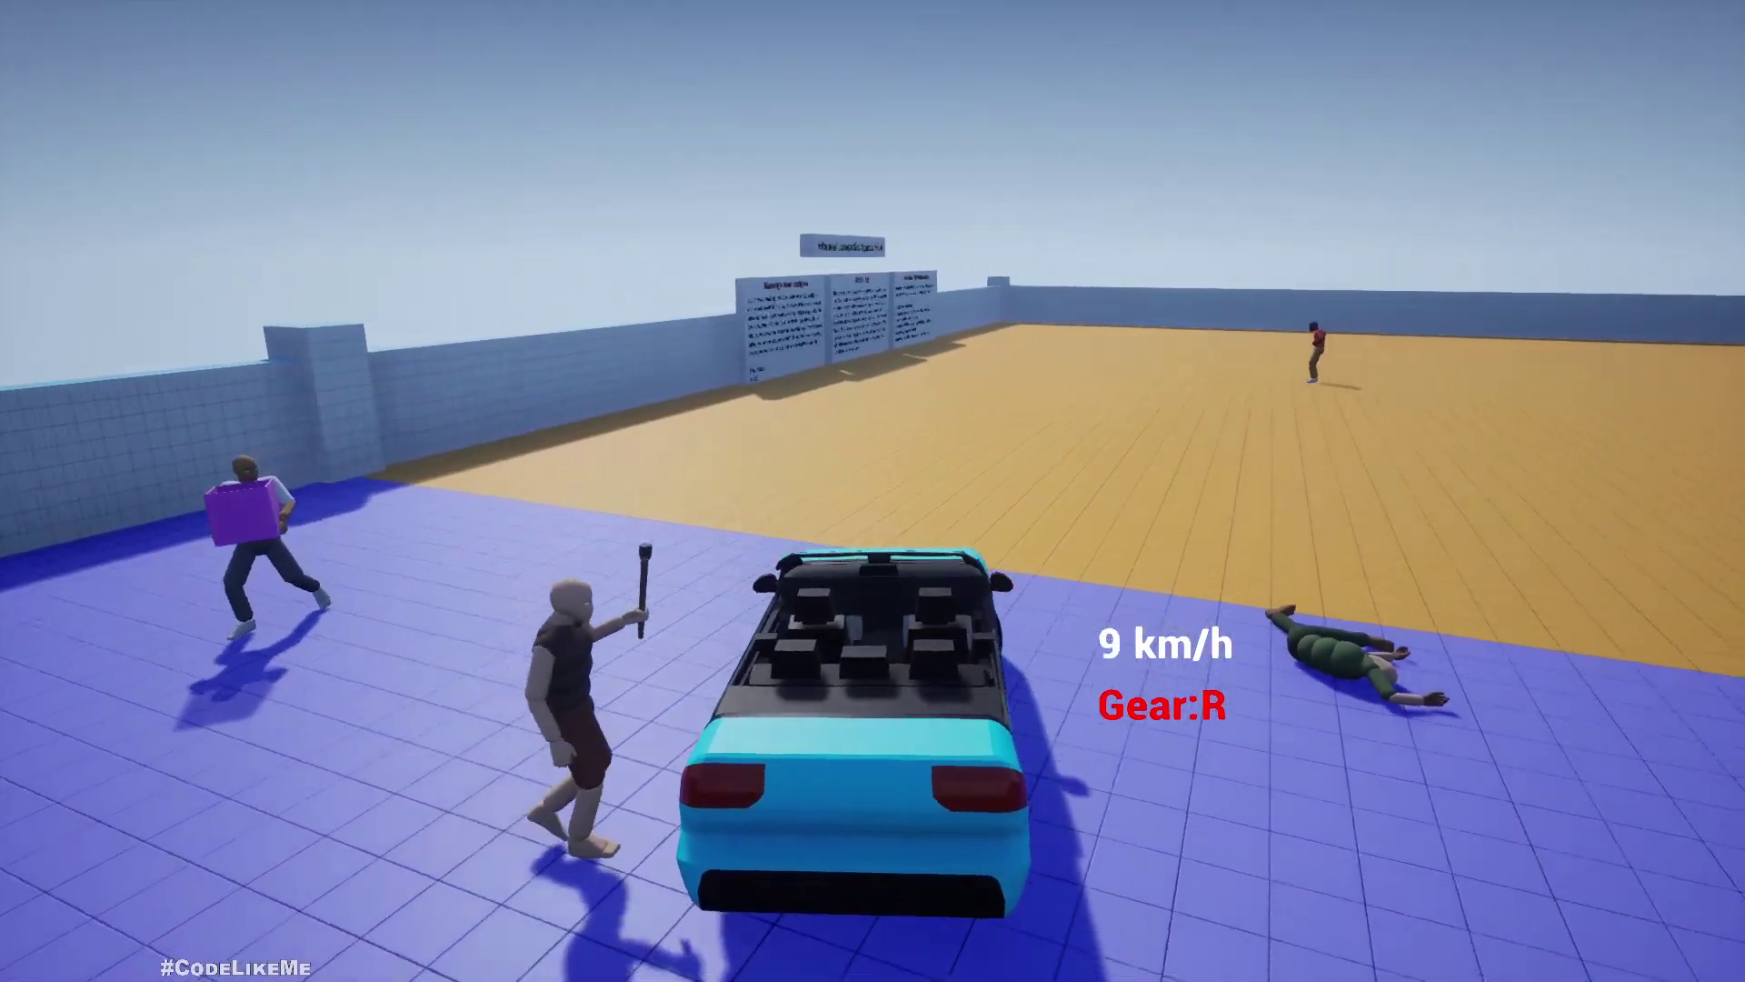
pyautogui.press('s')
pyautogui.press('a')
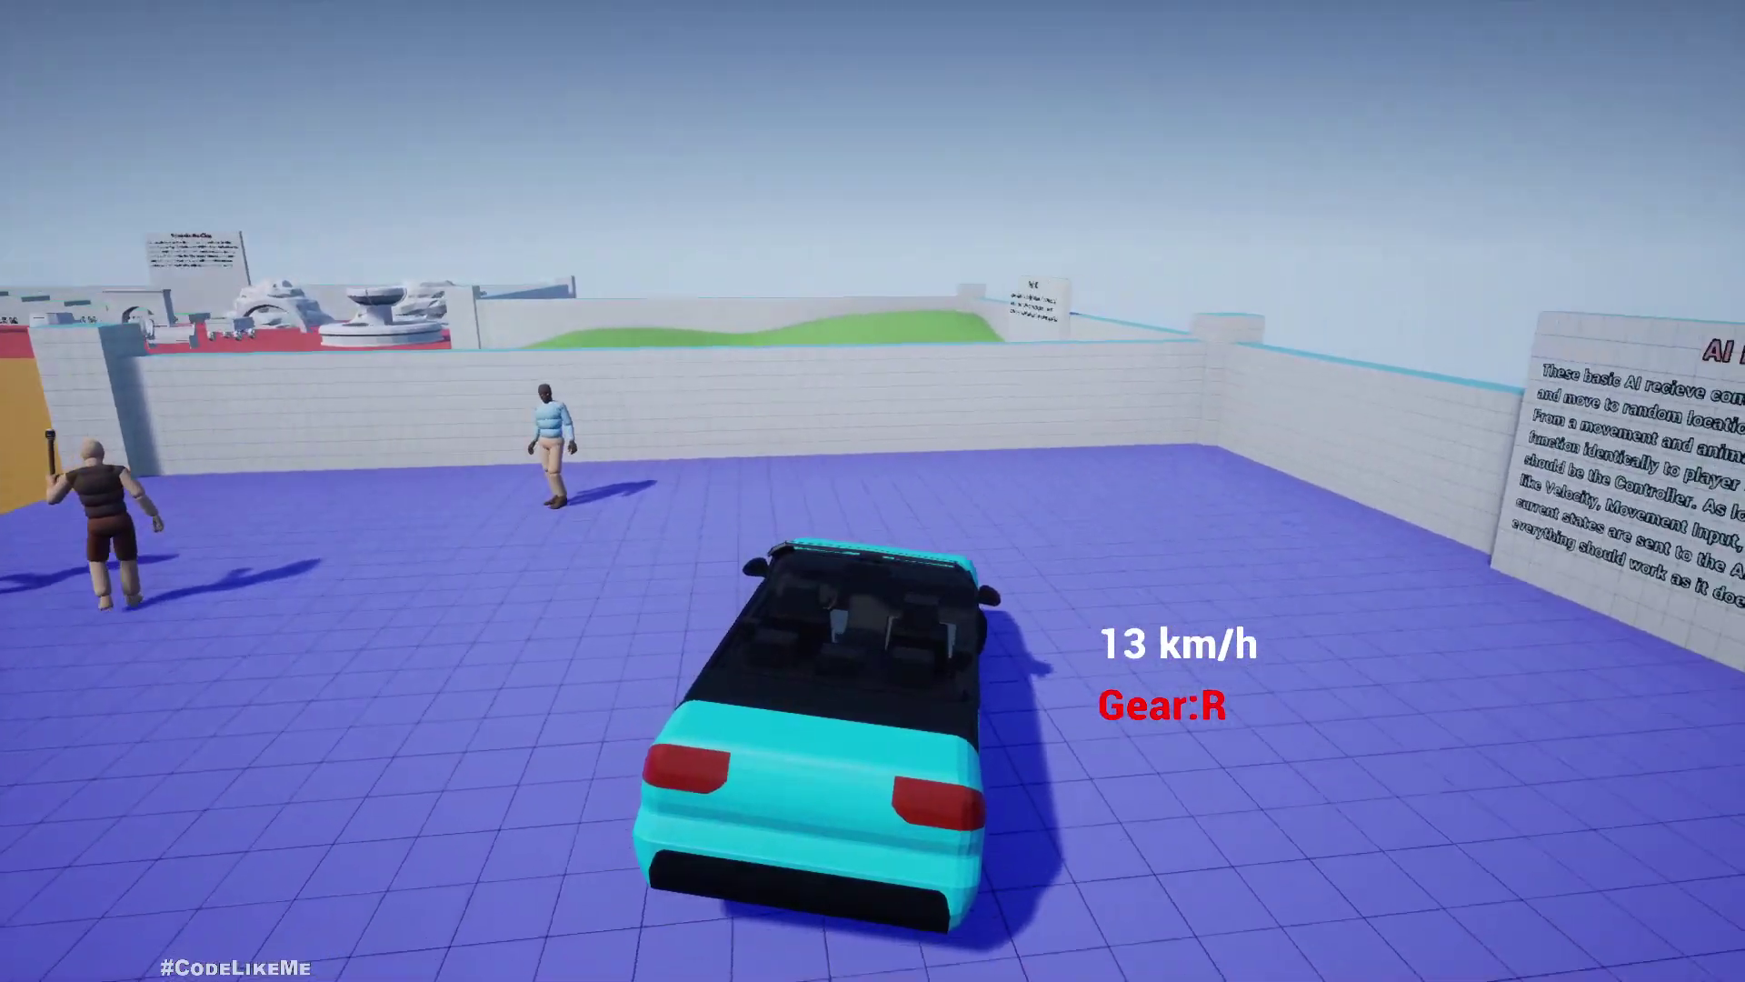
pyautogui.press('s')
pyautogui.press('d')
pyautogui.press('w')
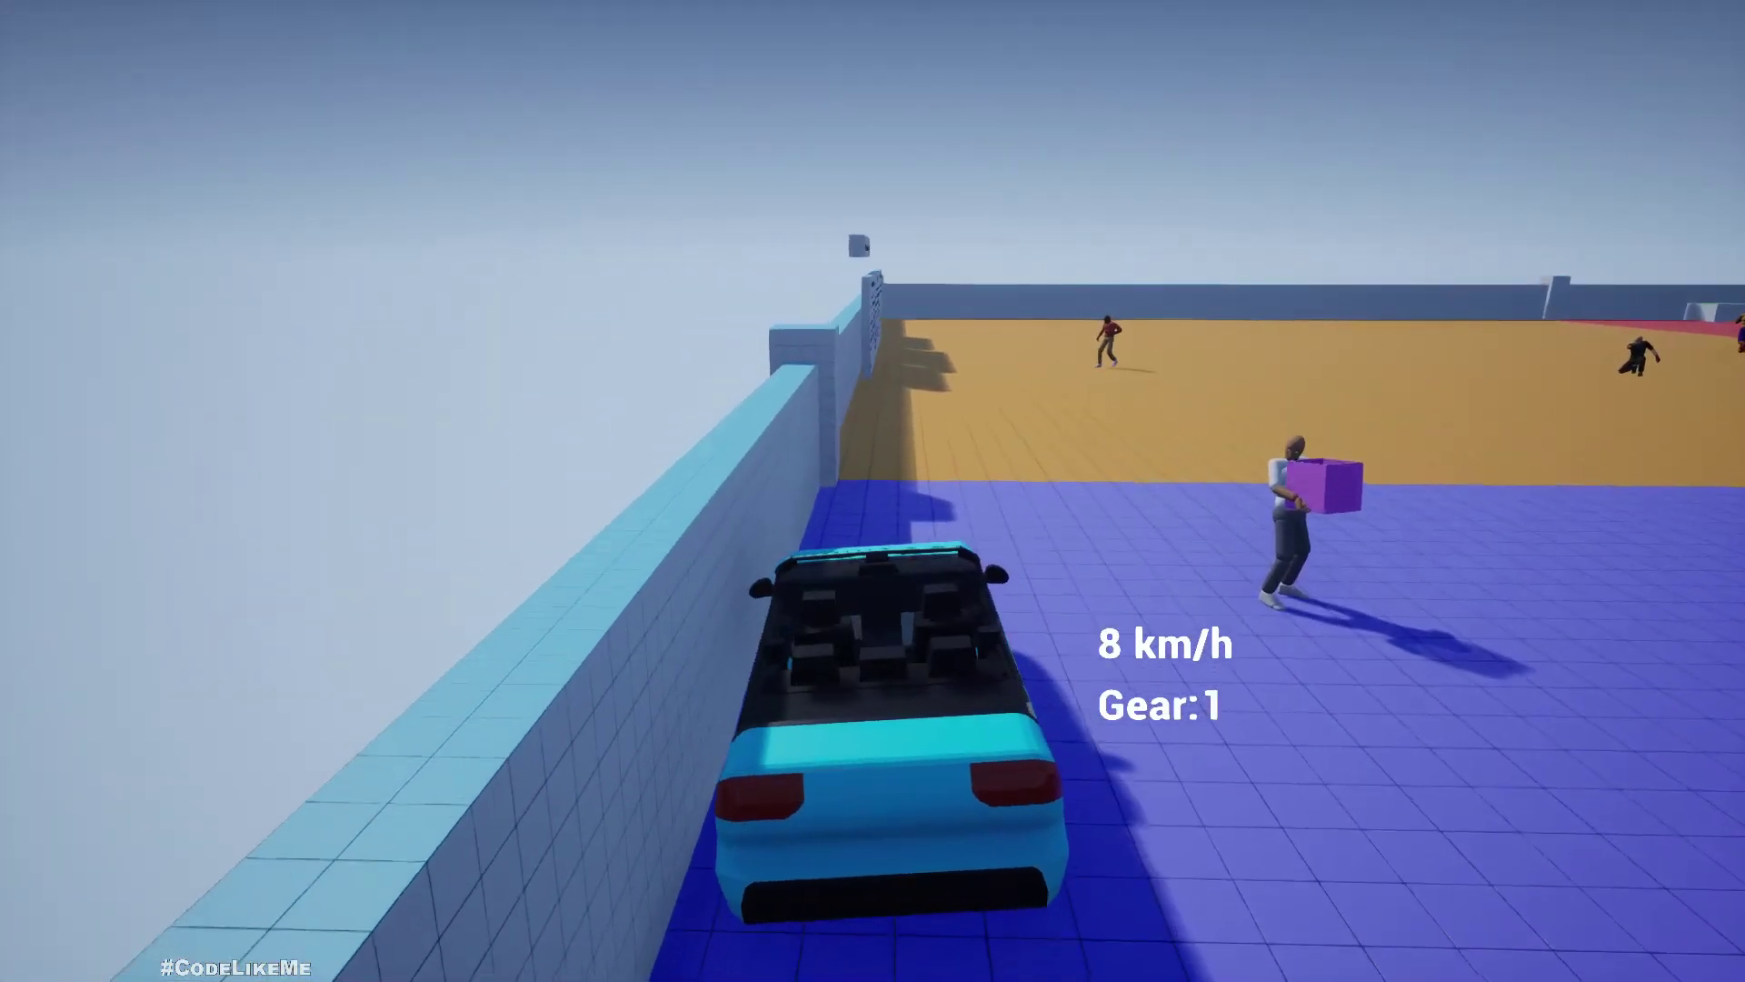
pyautogui.press('w')
pyautogui.press('d')
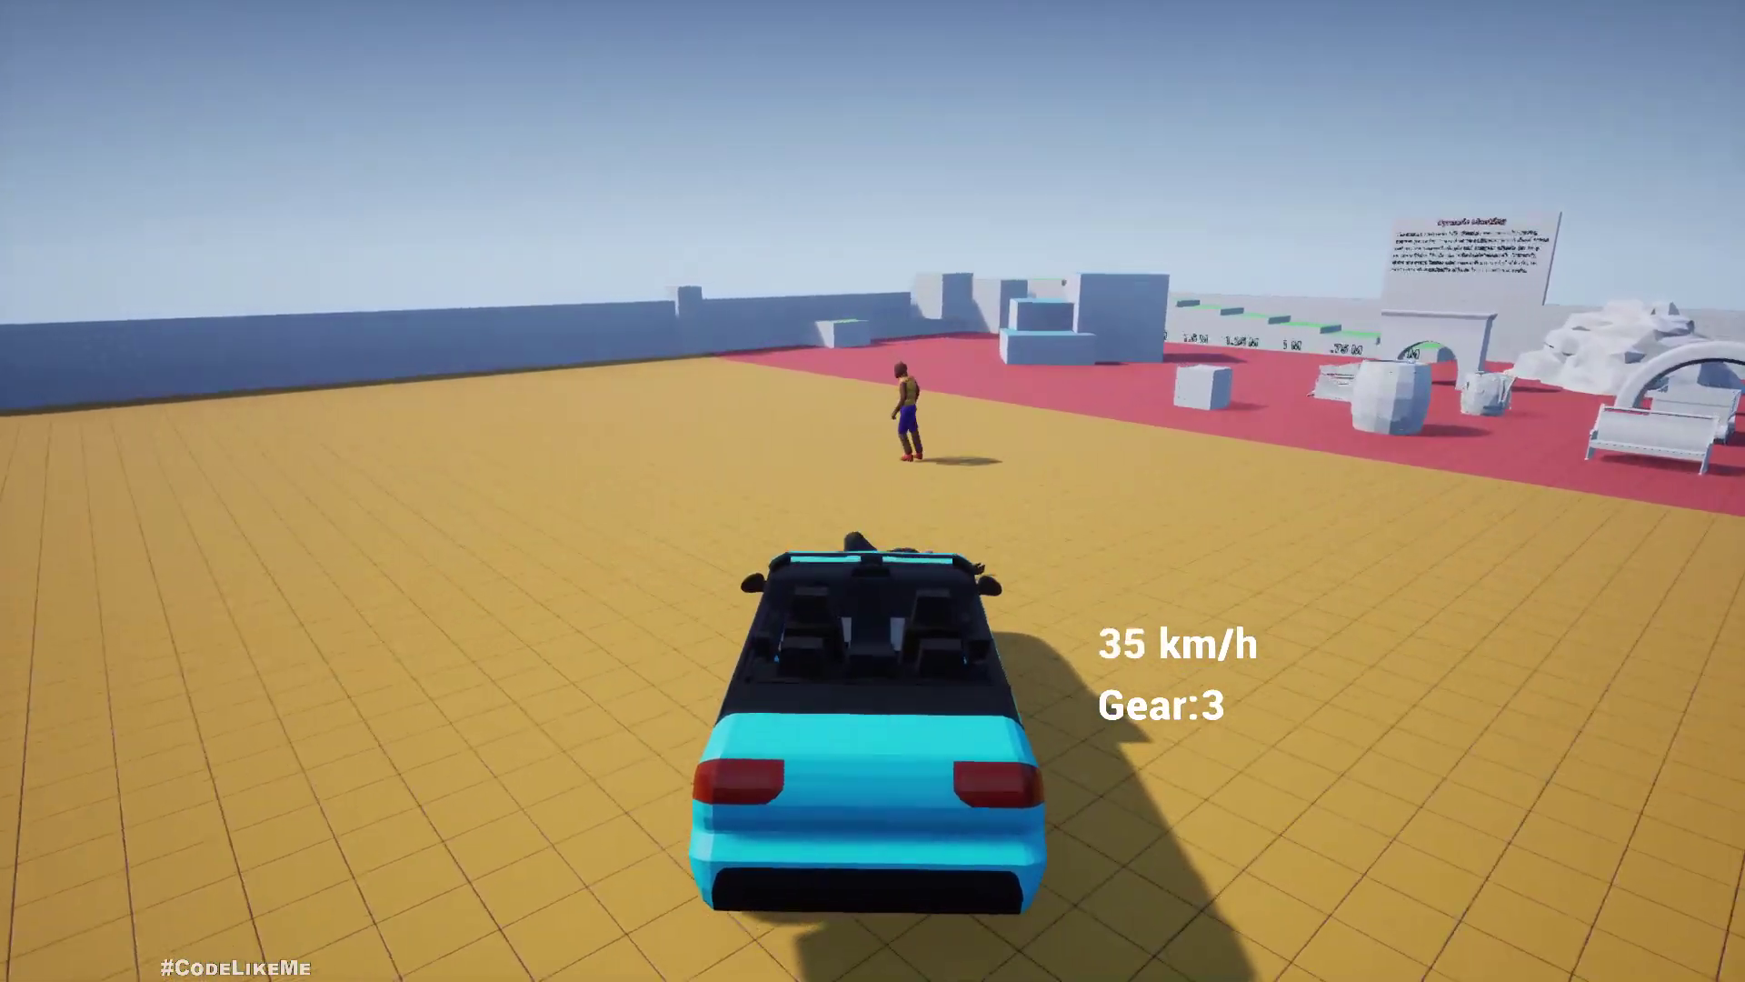
pyautogui.press('s')
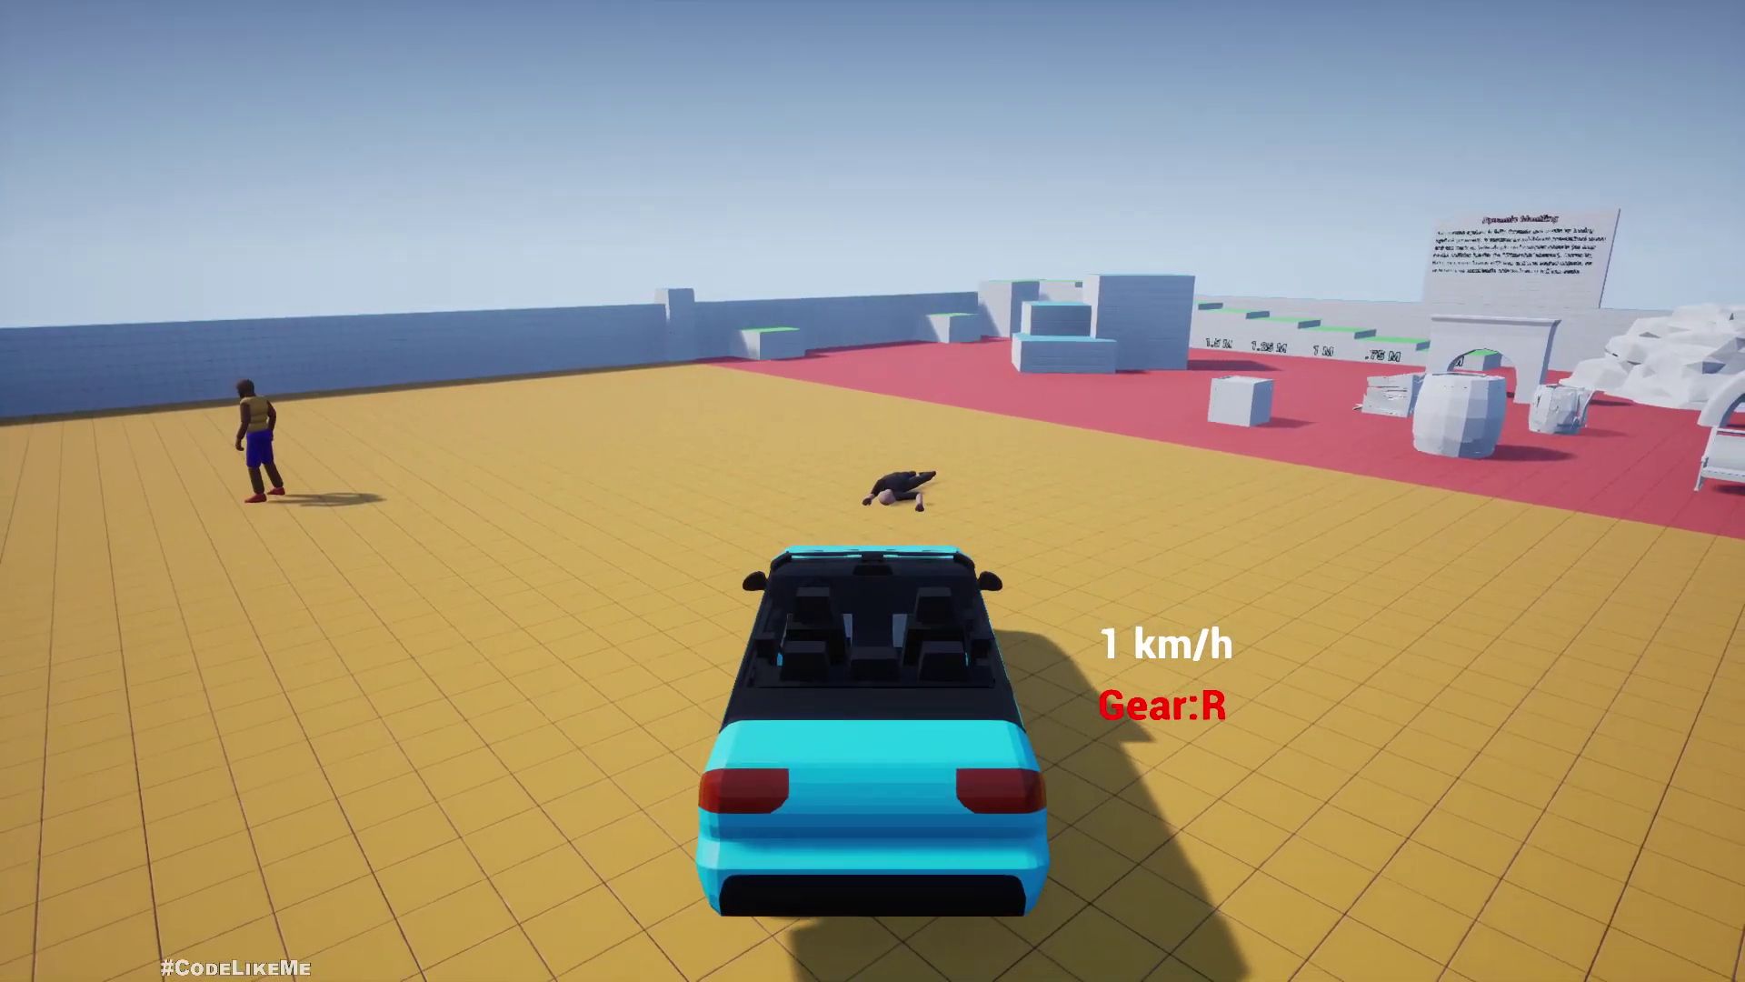
pyautogui.press('w')
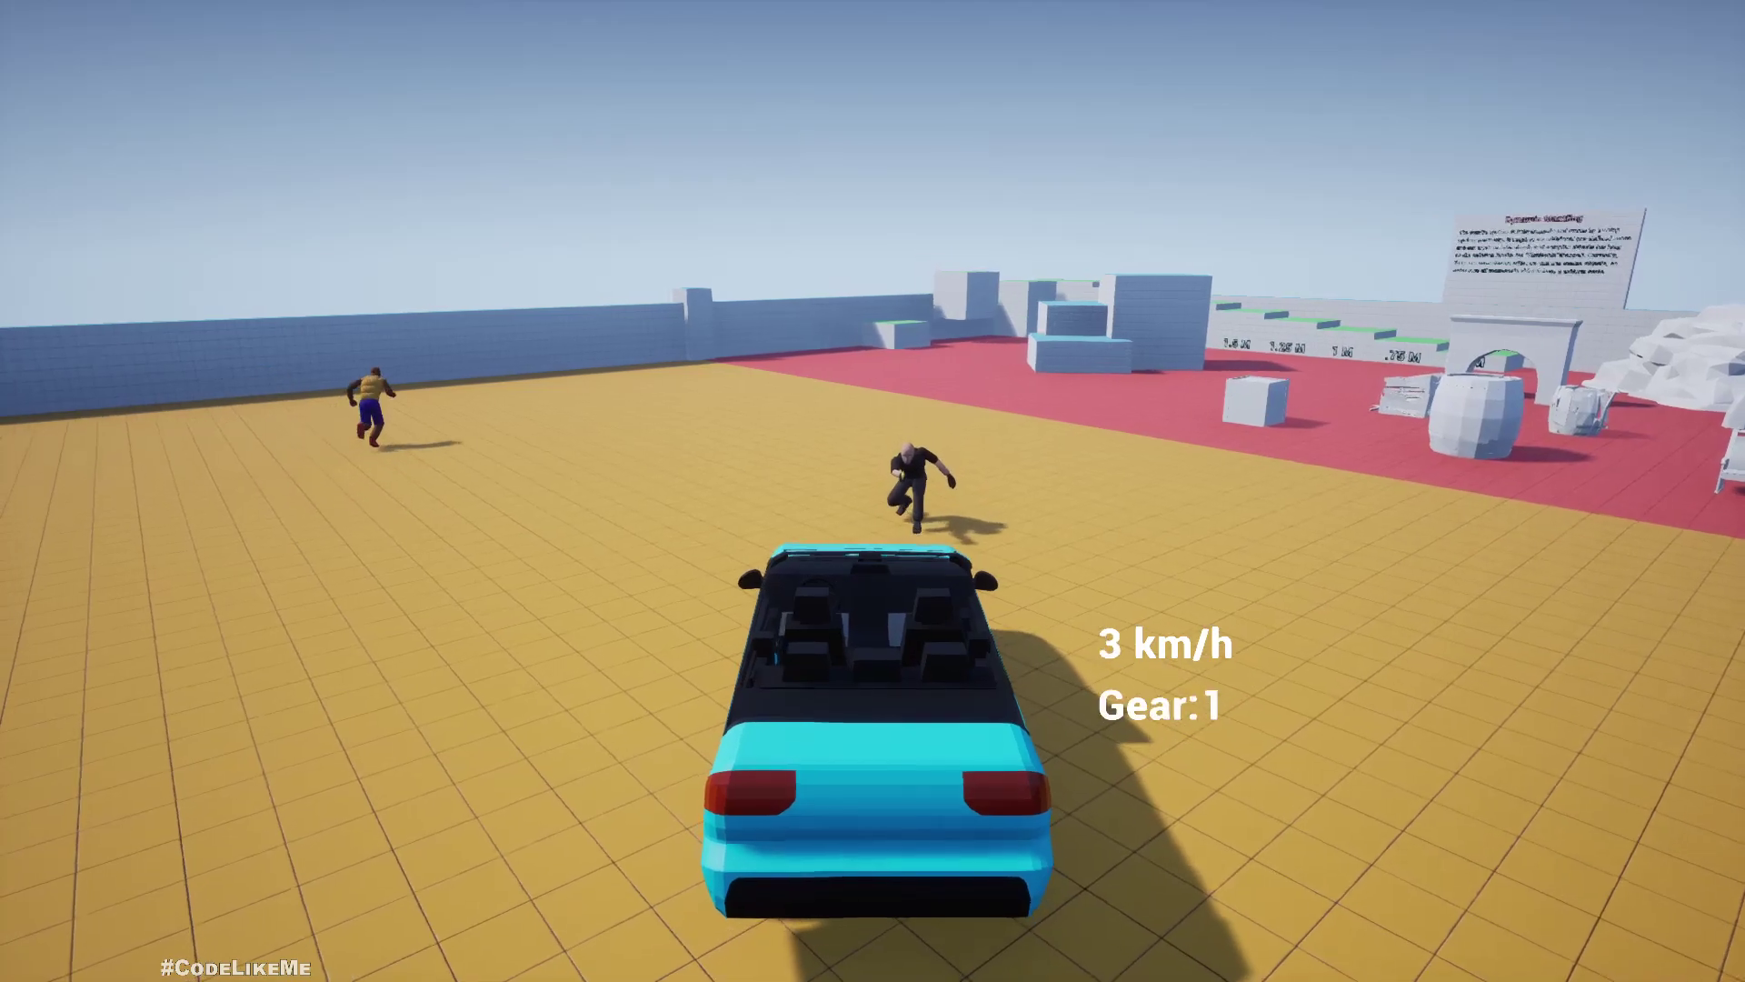
pyautogui.press('w')
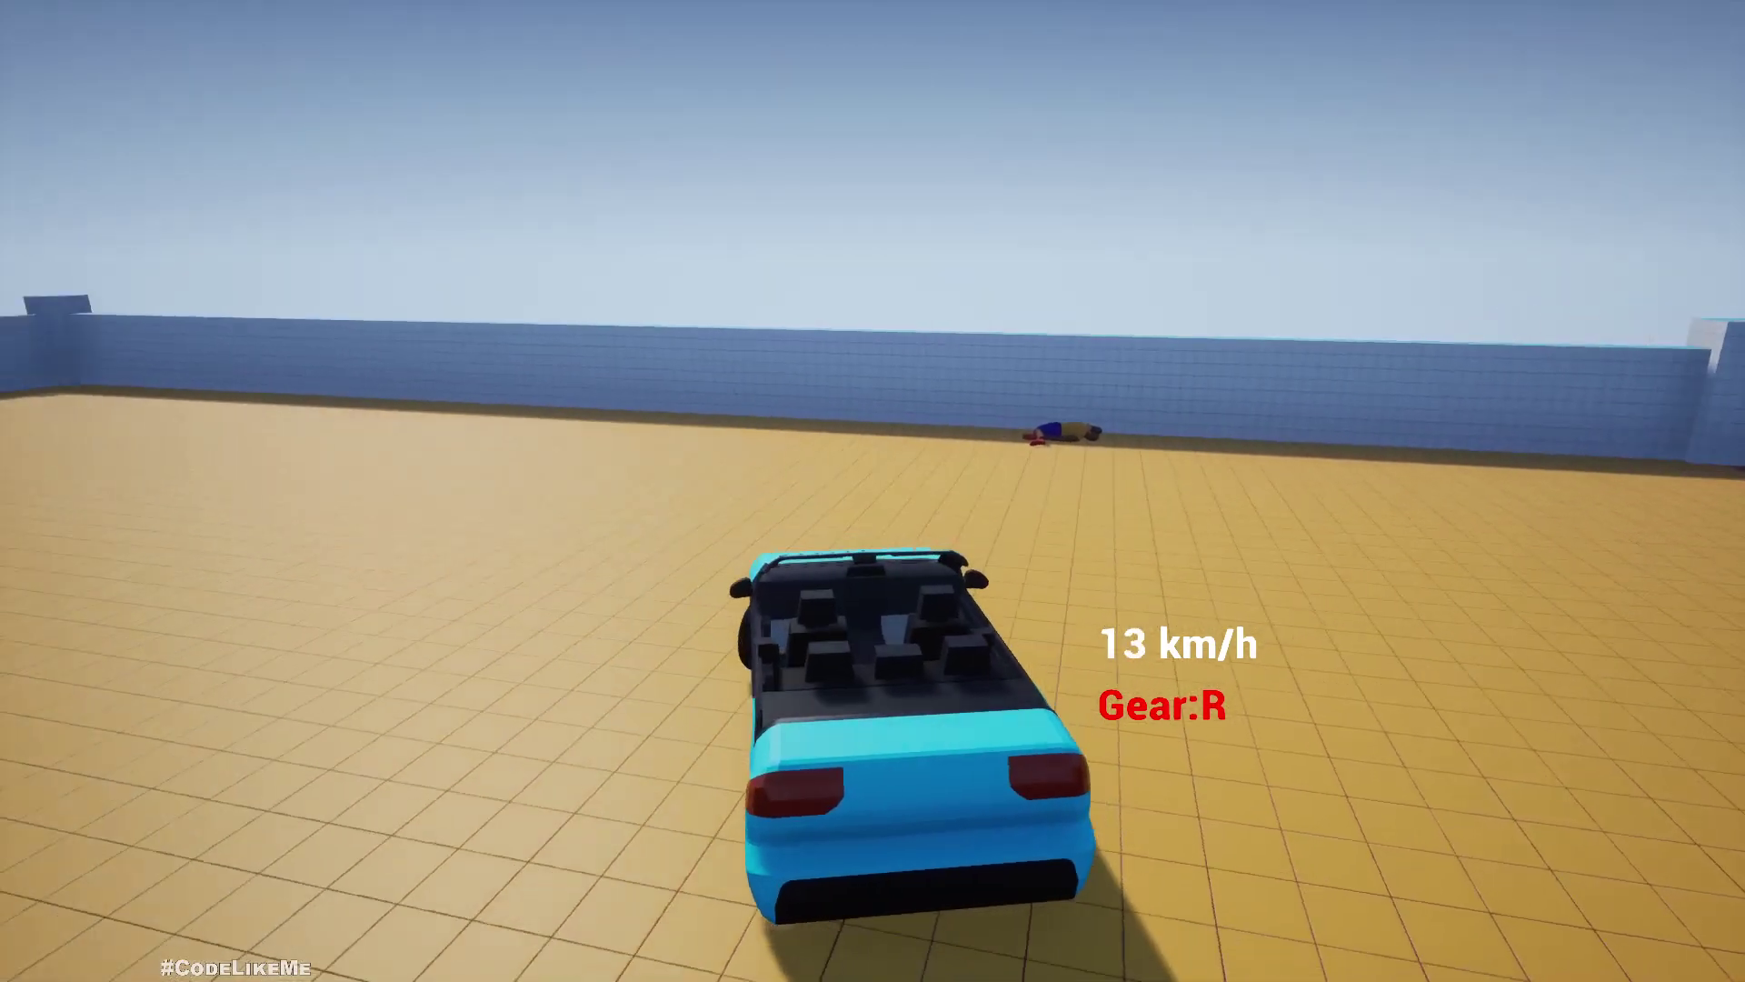
pyautogui.press('w')
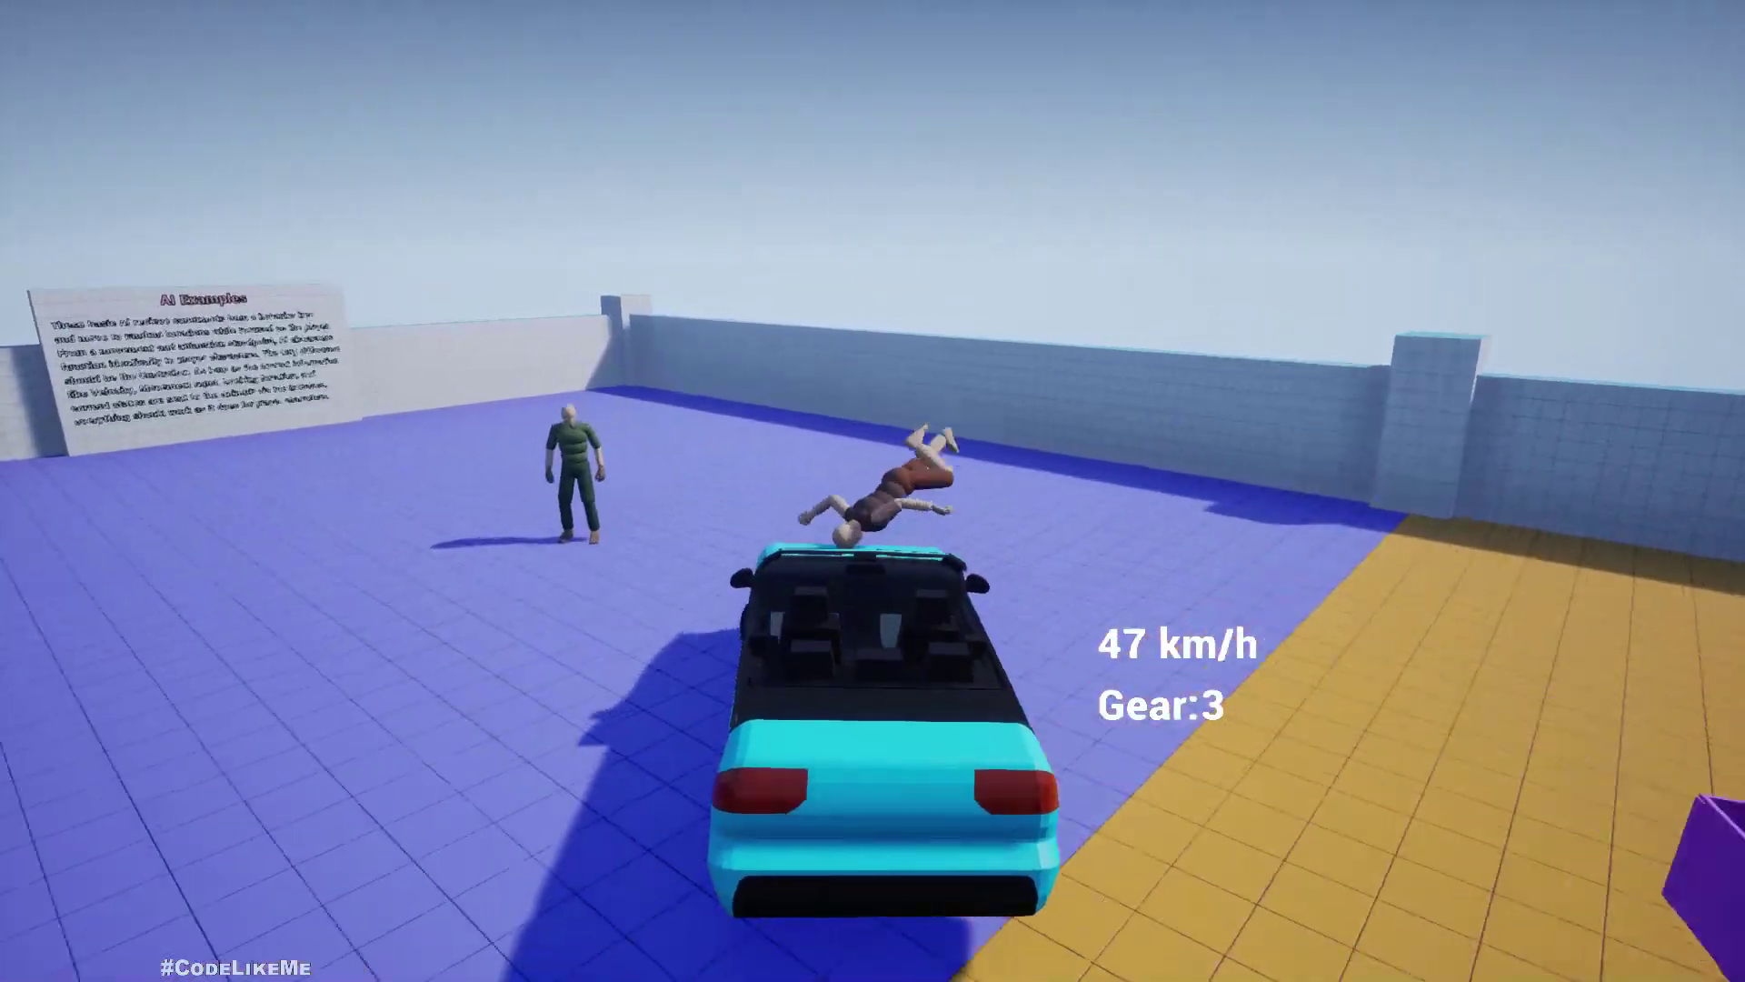
pyautogui.press('d')
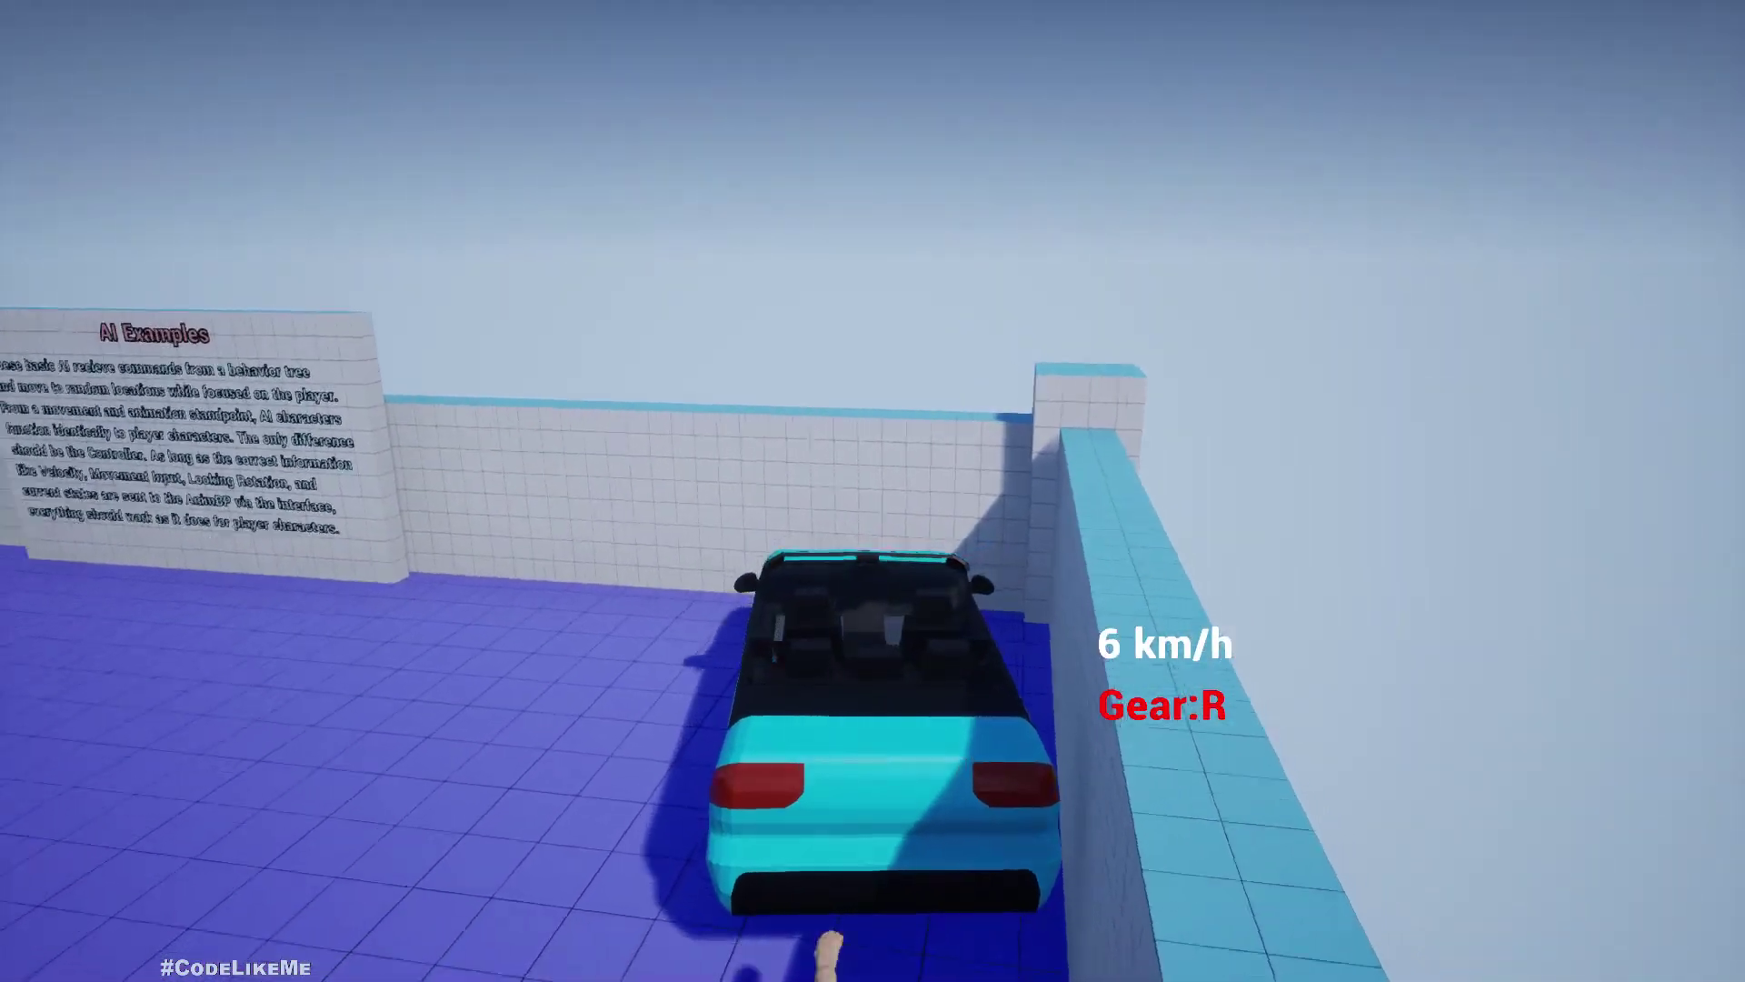
pyautogui.press('w')
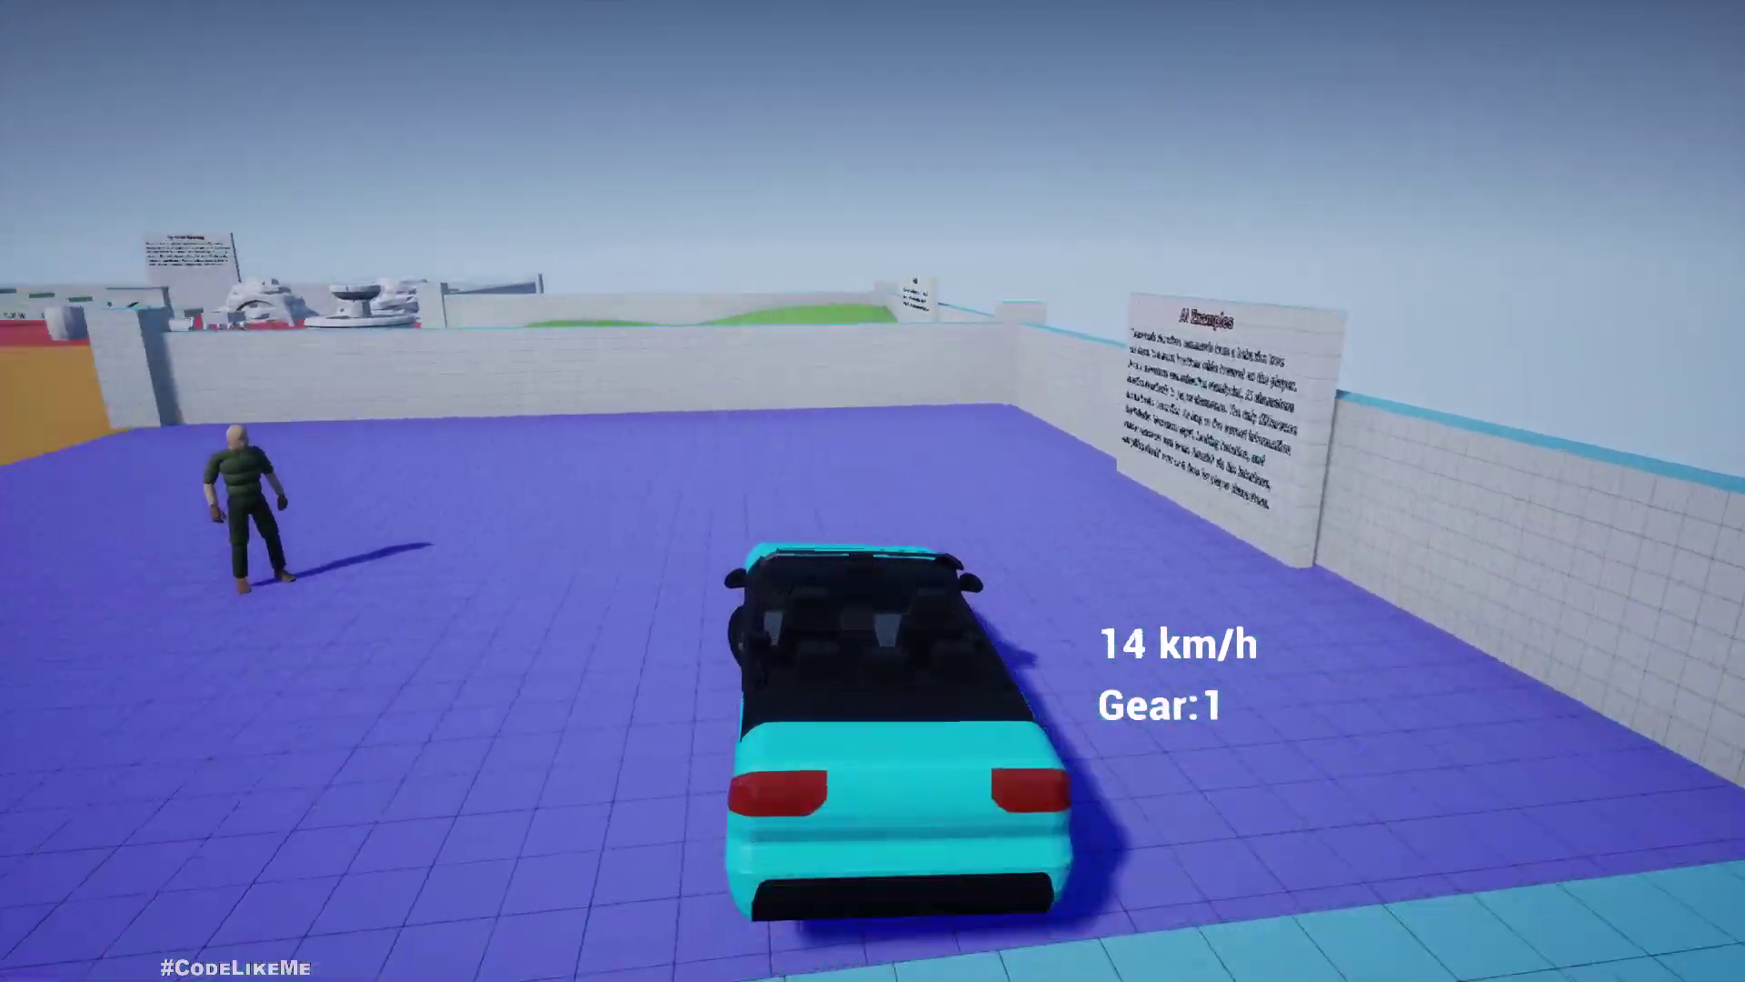
pyautogui.press('a')
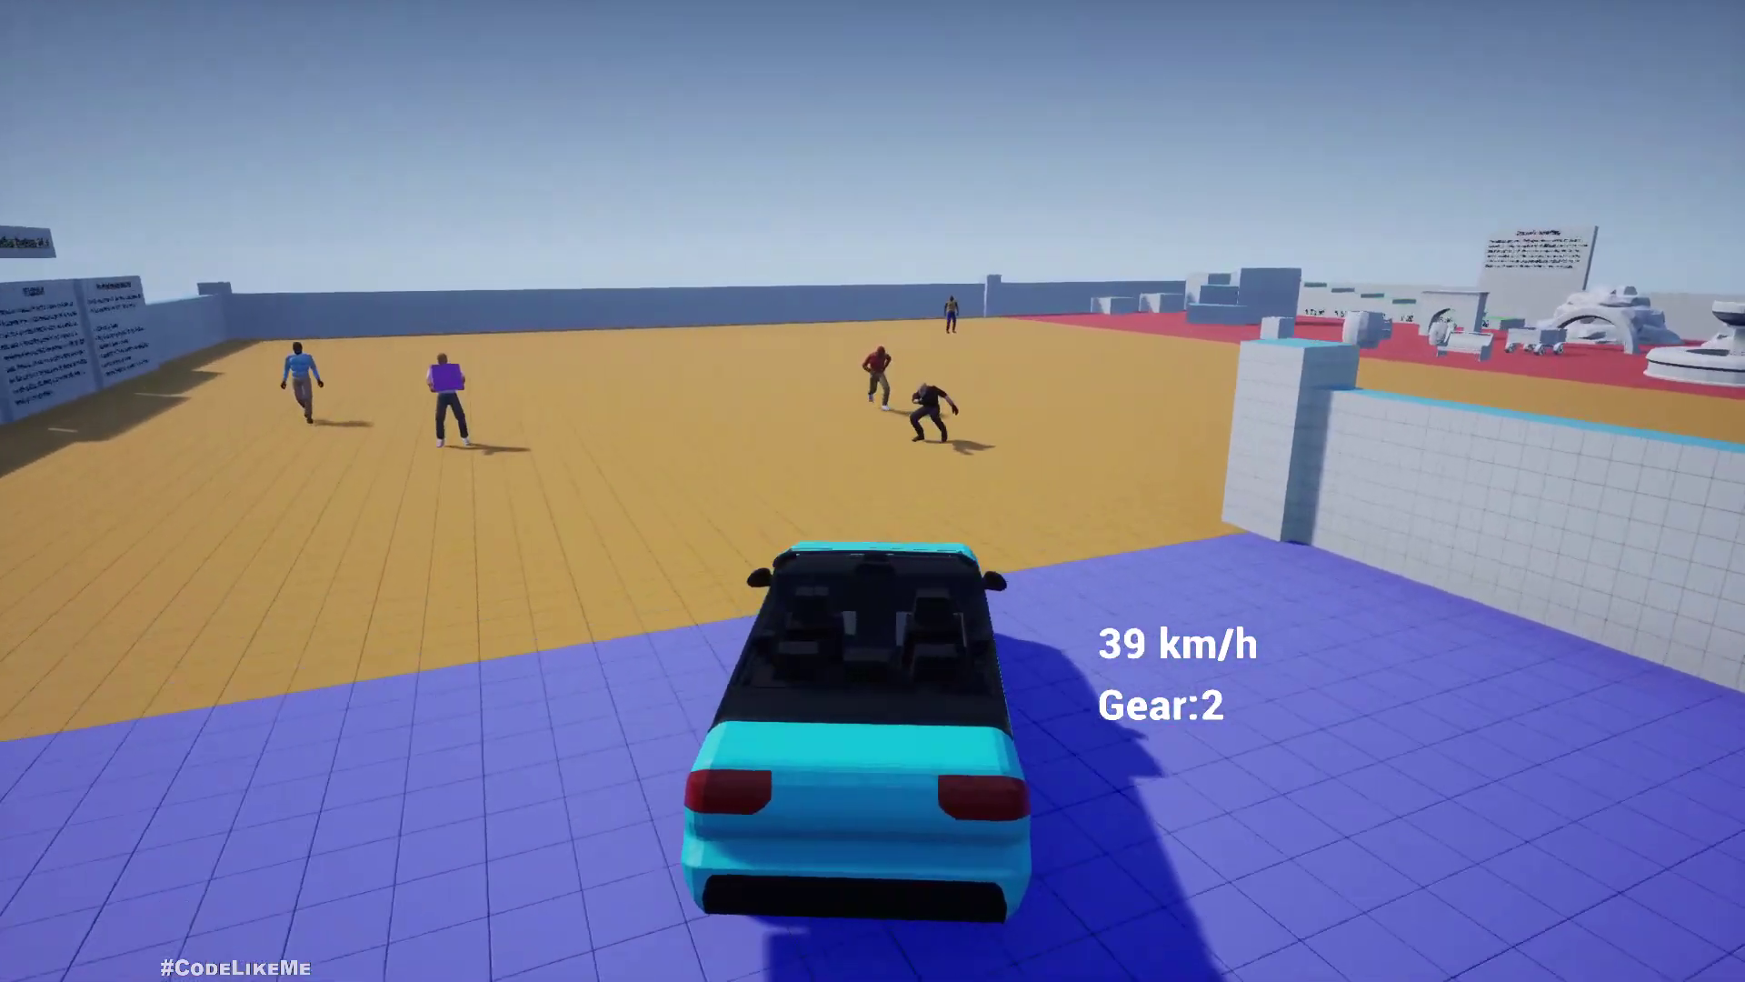
pyautogui.press('d')
pyautogui.press('a')
pyautogui.press('s')
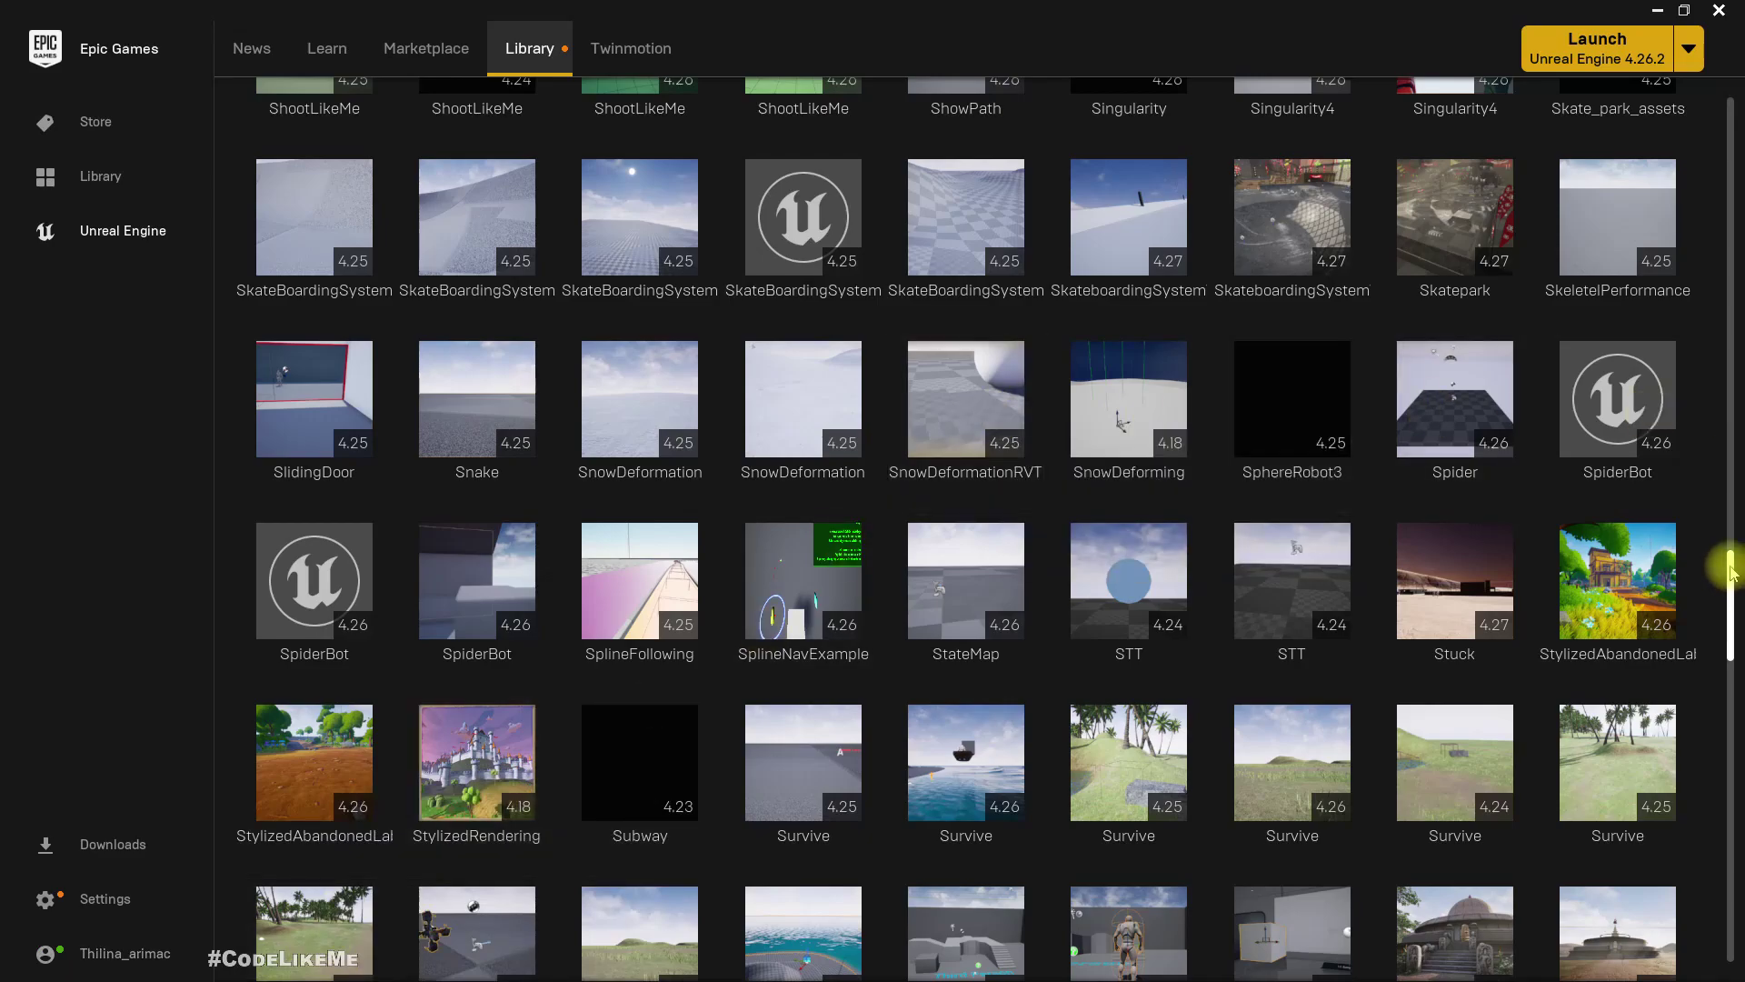
# Search the Vault for "locomo" and start creating a project from the Advanced Locomotion System
pyautogui.moveTo(1732, 573); pyautogui.dragTo(1731, 742)
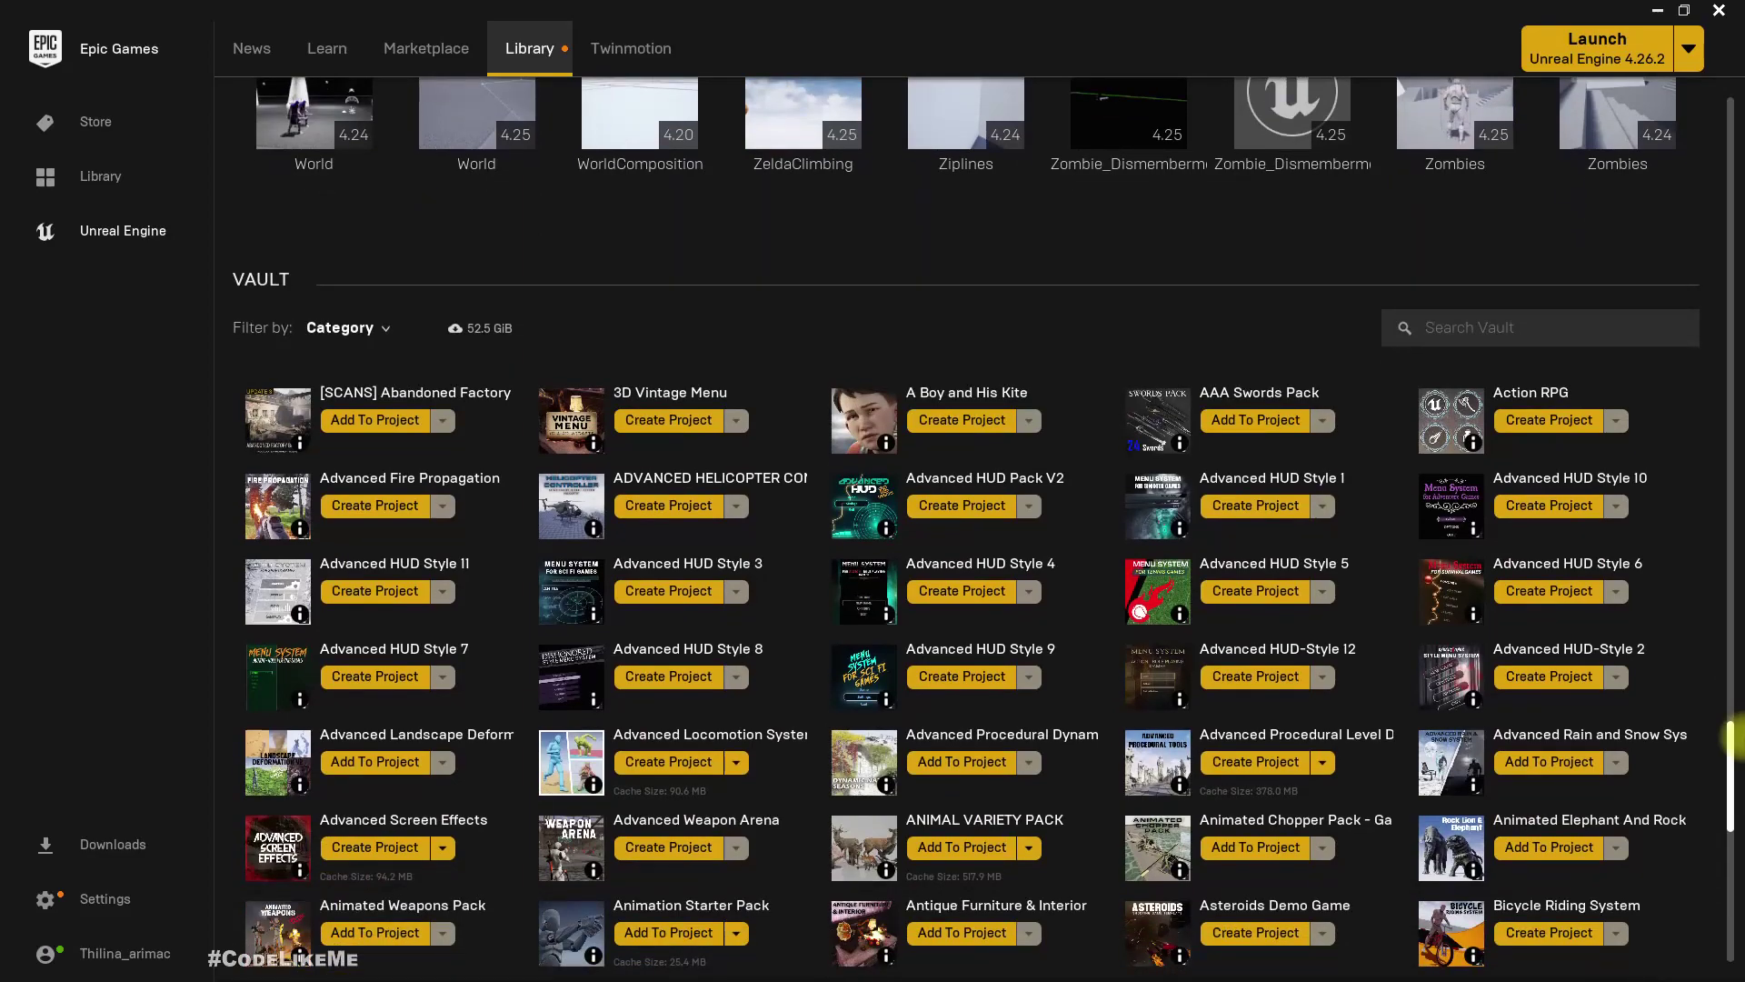
pyautogui.click(1448, 328)
pyautogui.write('locomo')
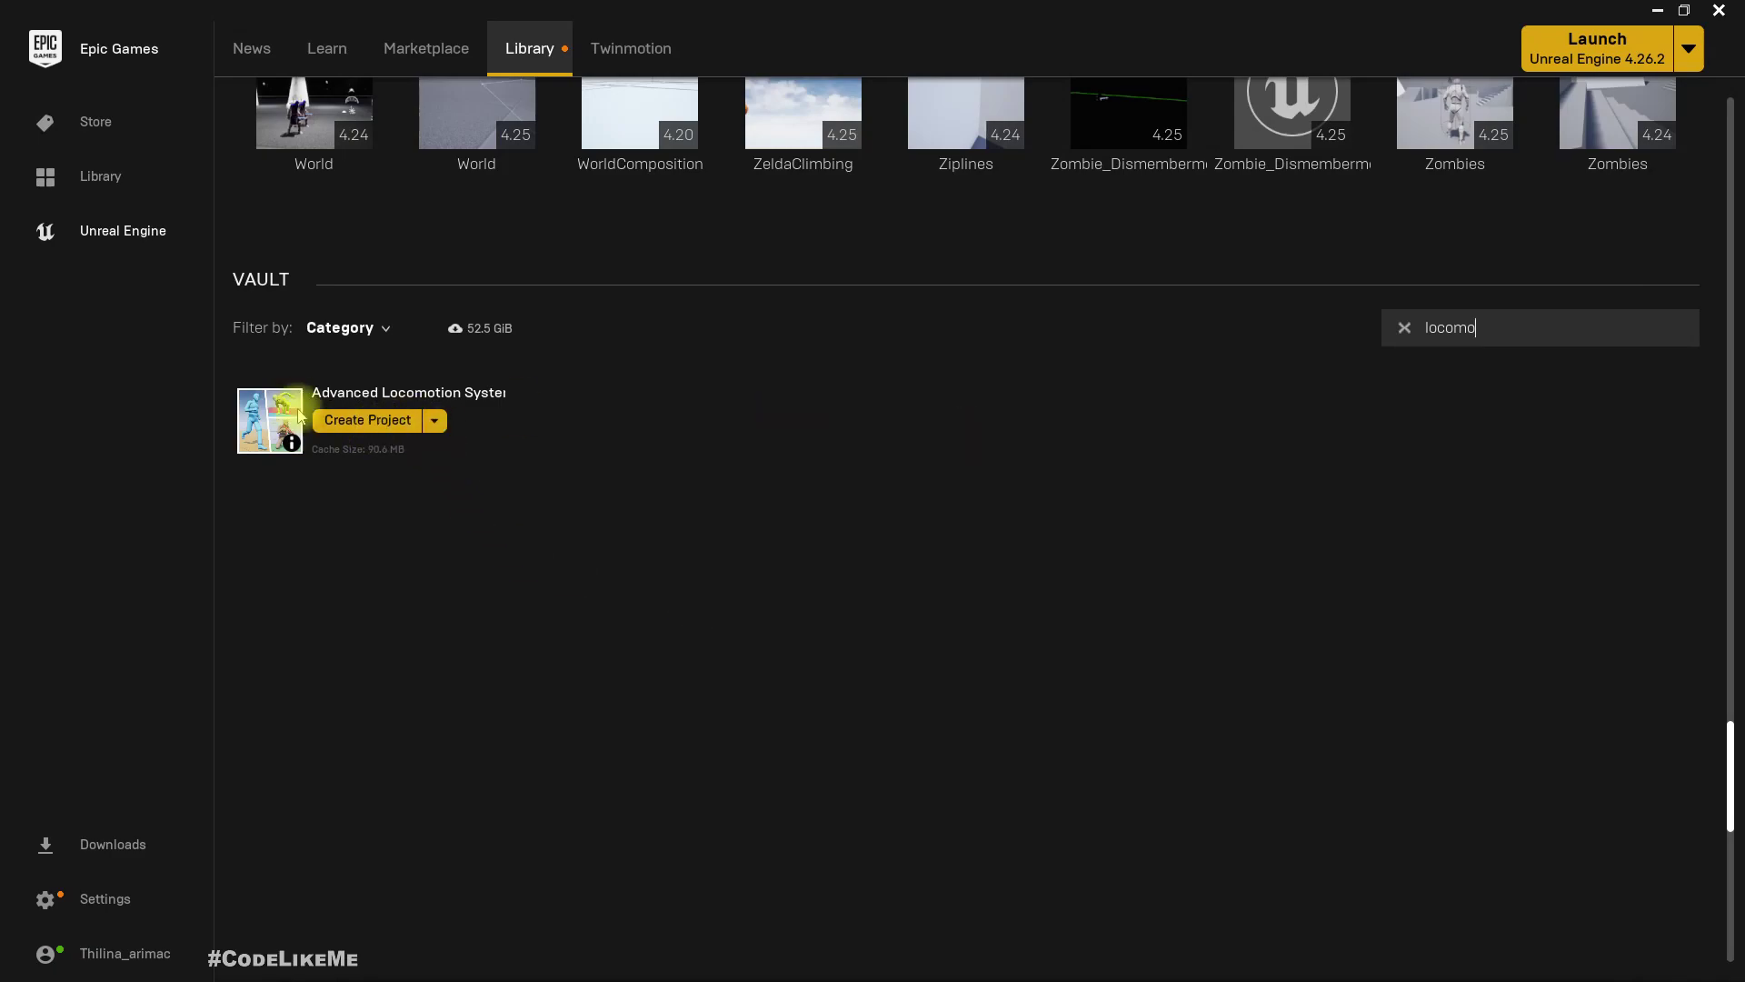
pyautogui.click(373, 420)
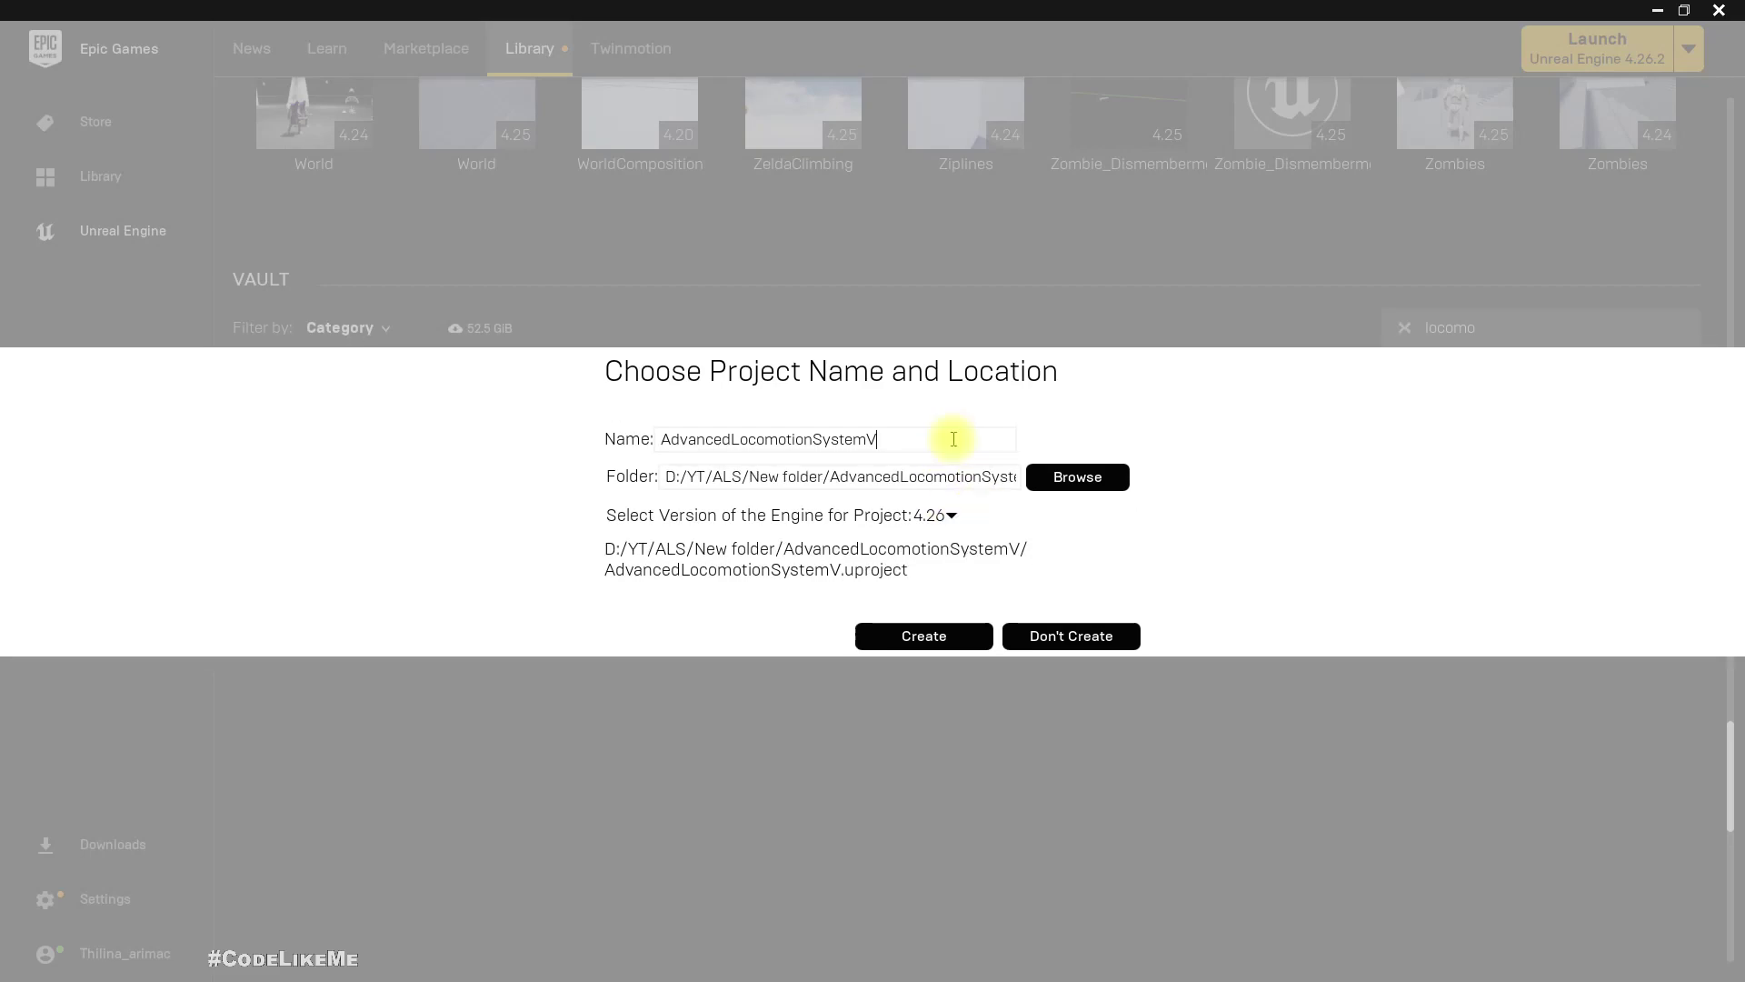
# Name the project VehicleHit, keep engine version 4.26, and create it
pyautogui.moveTo(954, 439); pyautogui.dragTo(287, 439)
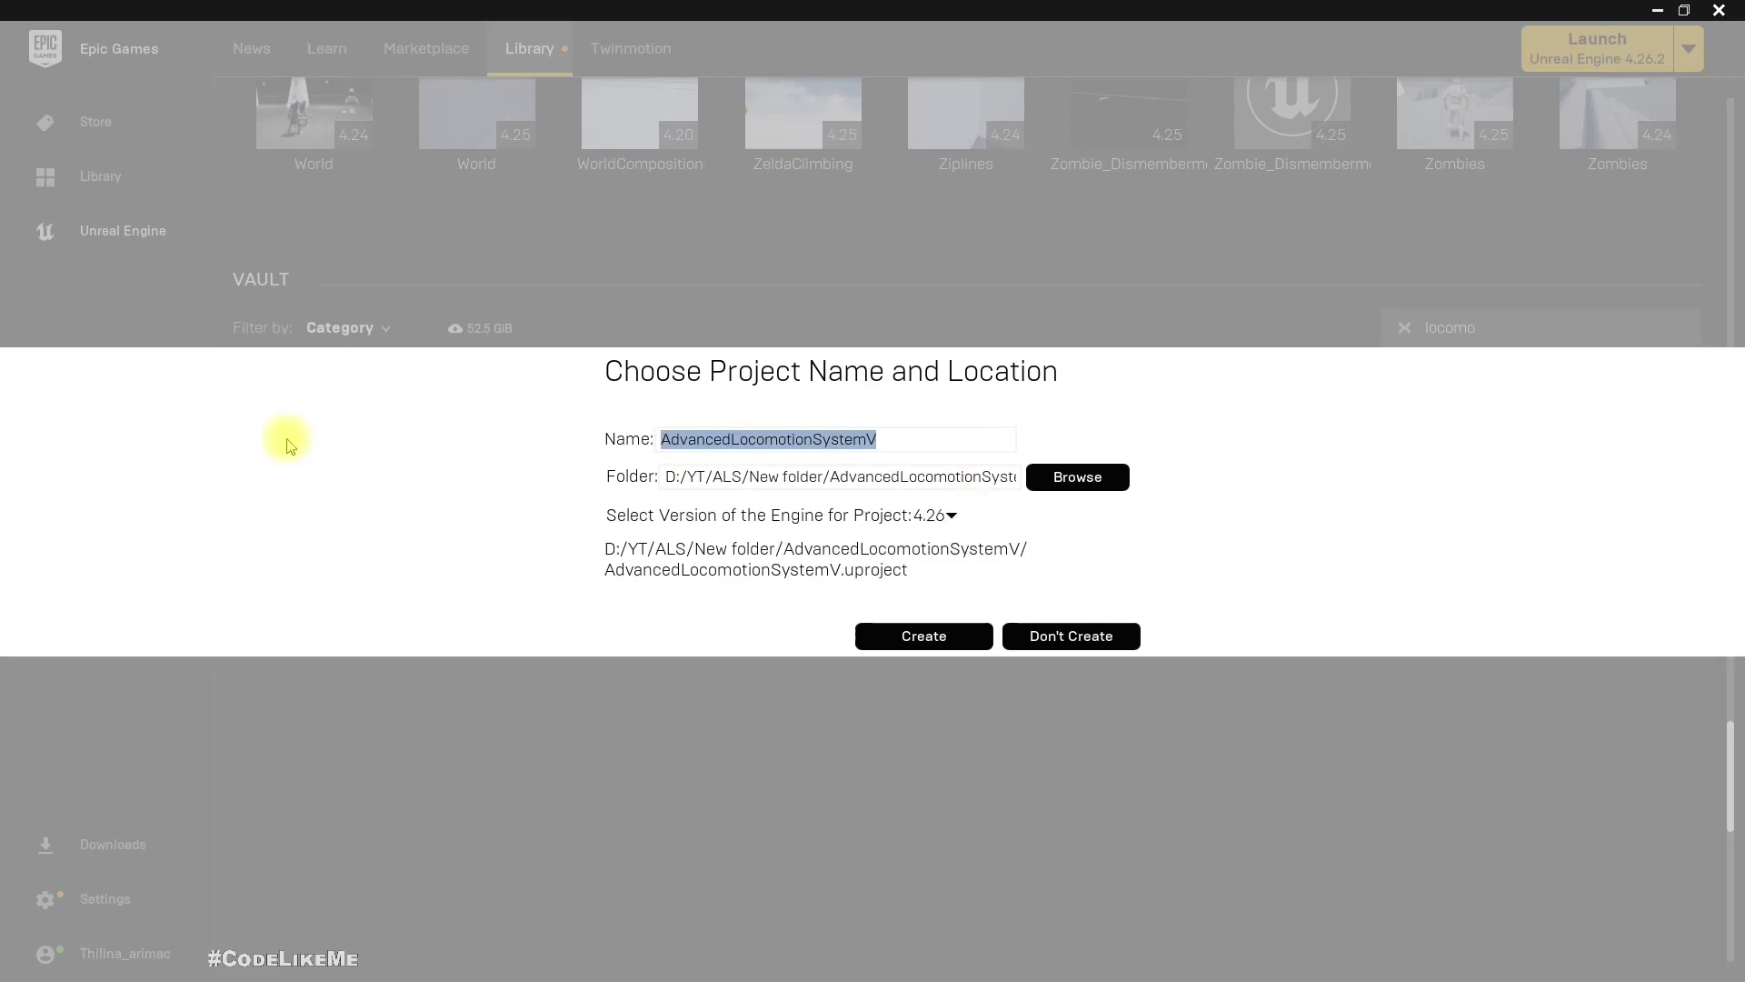
pyautogui.write('V')
pyautogui.press('BackSpace')
pyautogui.write('Vehicl')
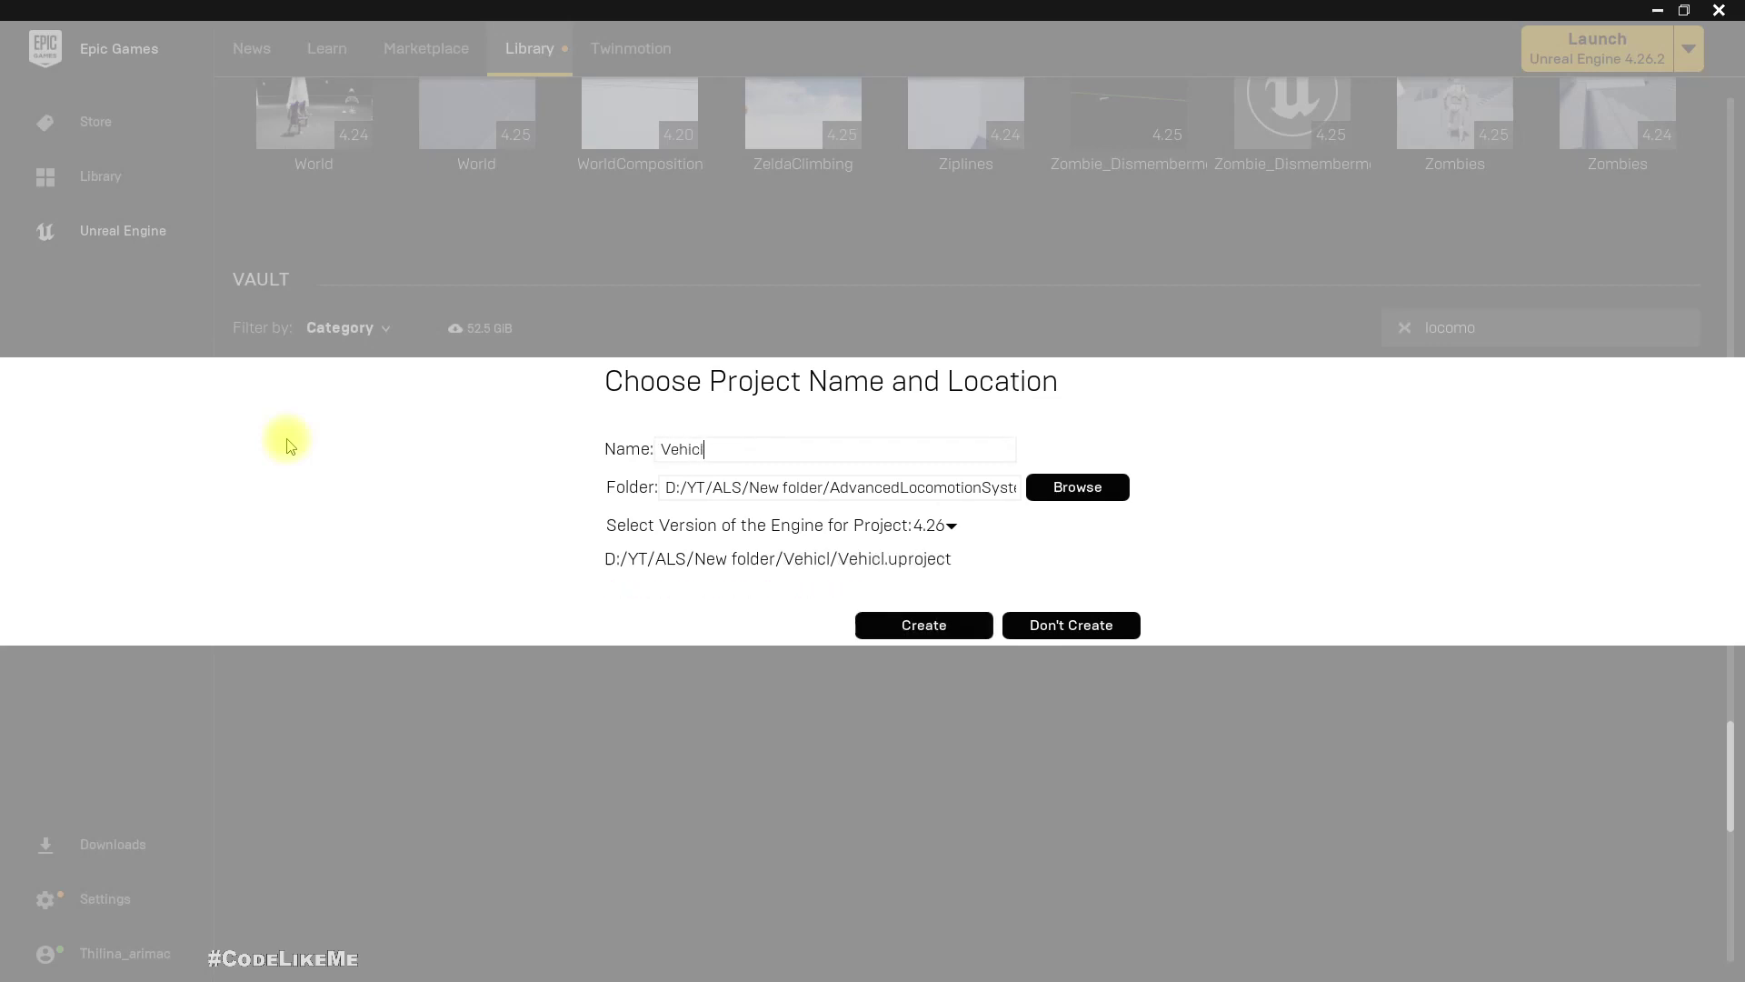
pyautogui.write('eHit')
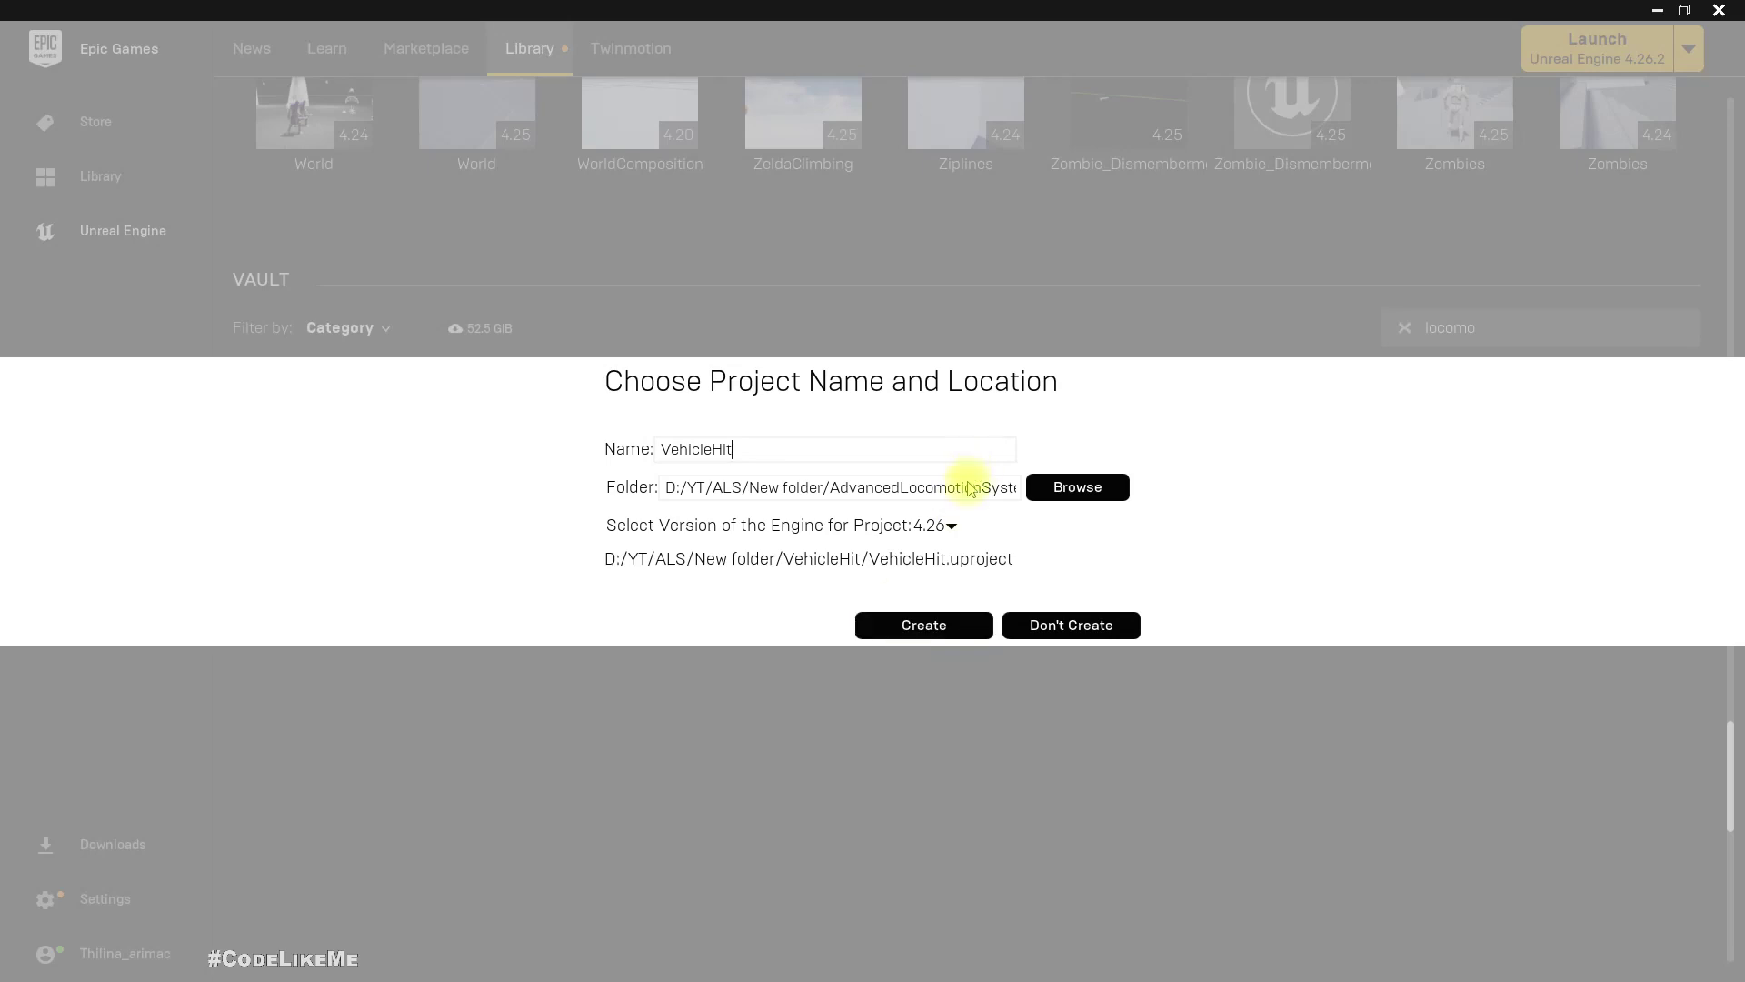
pyautogui.click(951, 527)
pyautogui.click(952, 529)
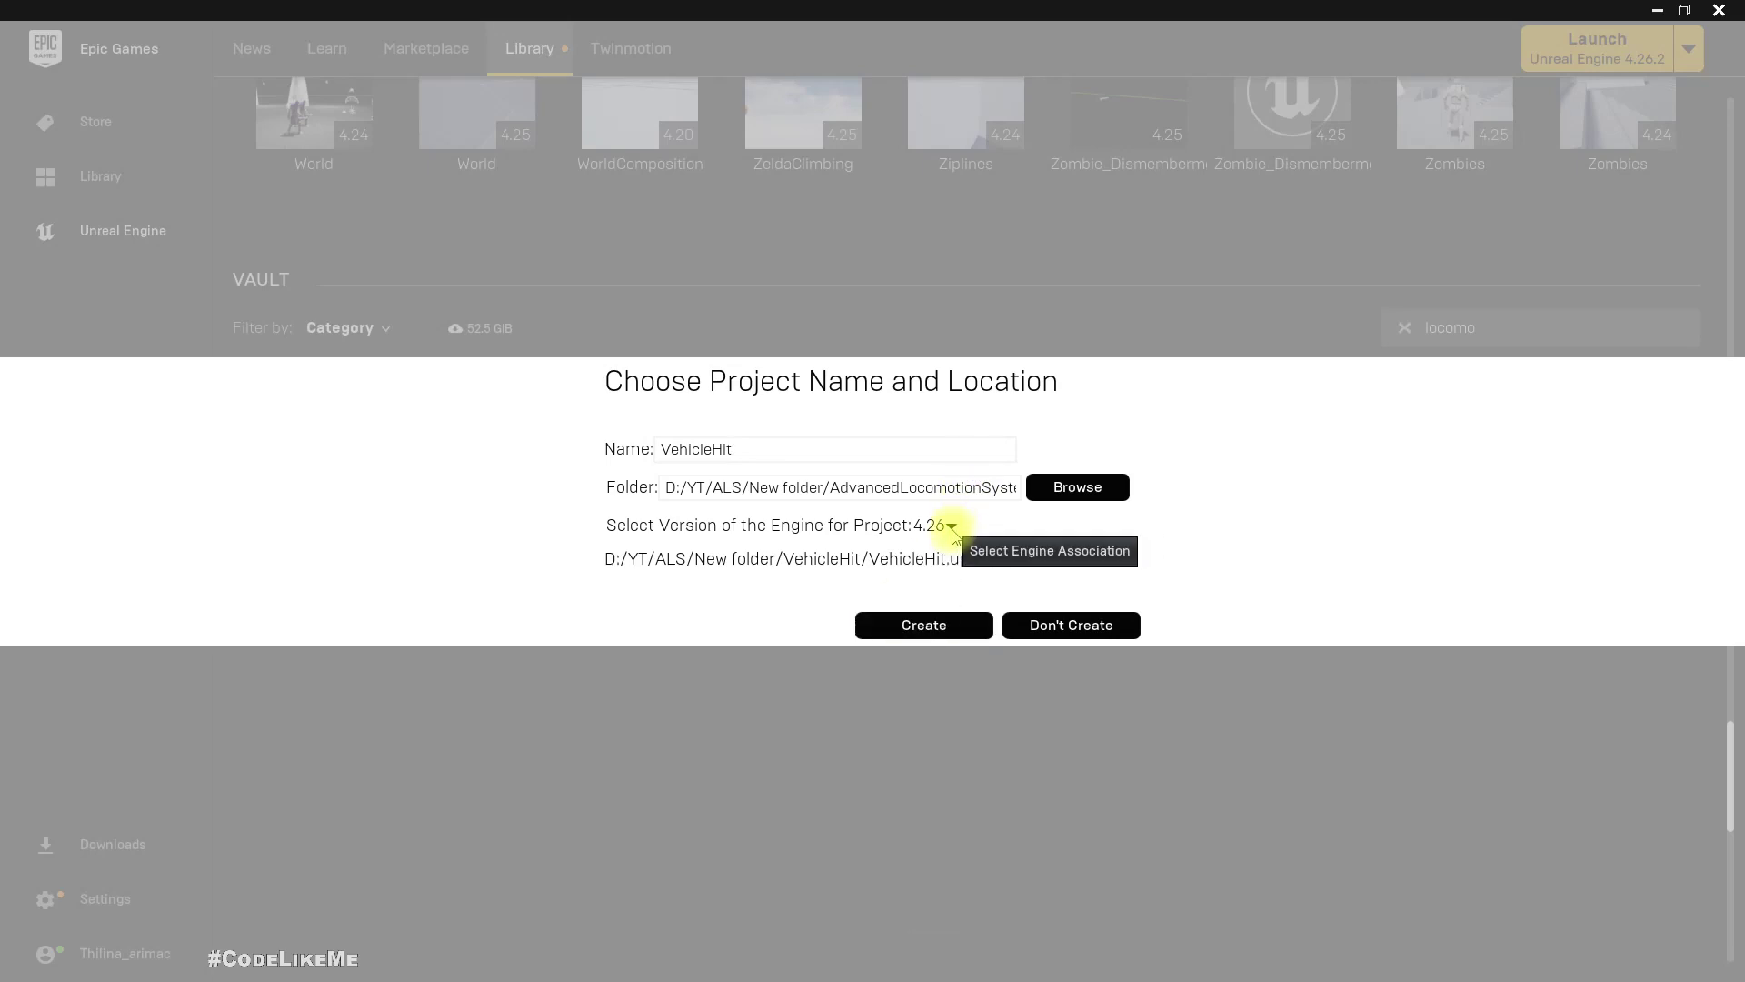
pyautogui.click(913, 627)
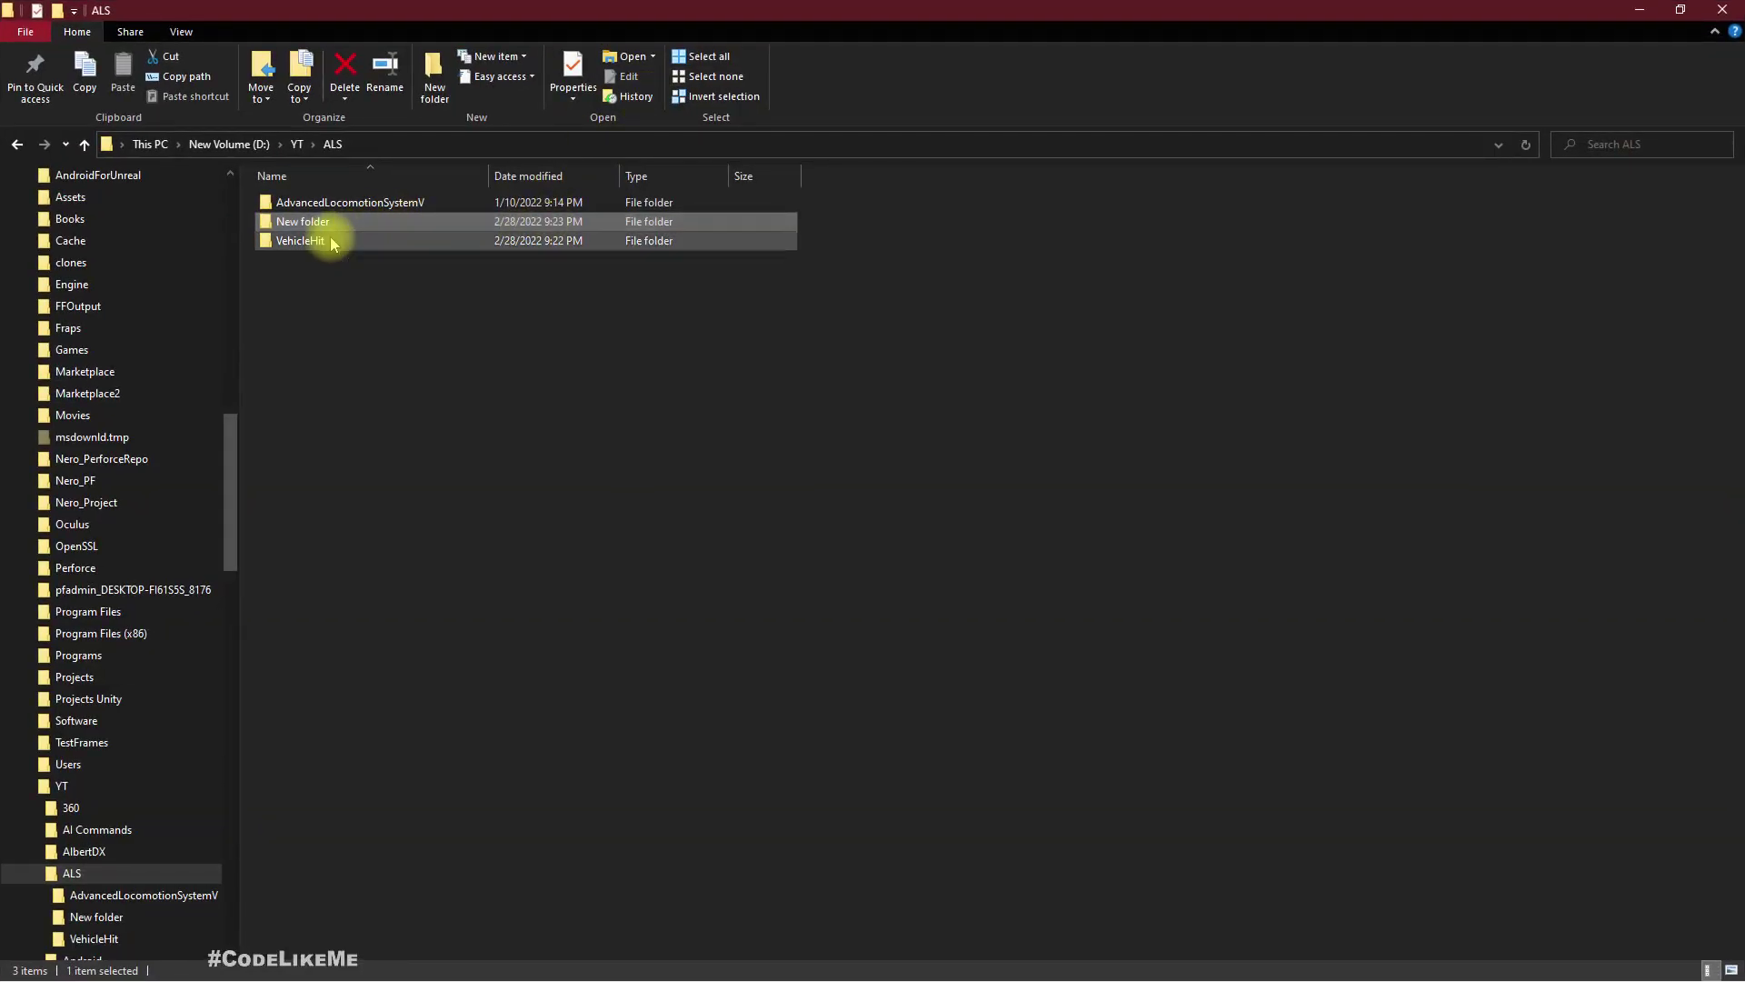
# In File Explorer, go into the VehicleHit folder and open VehicleHit.uproject in Unreal Engine
pyautogui.doubleClick(338, 242)
pyautogui.click(475, 243)
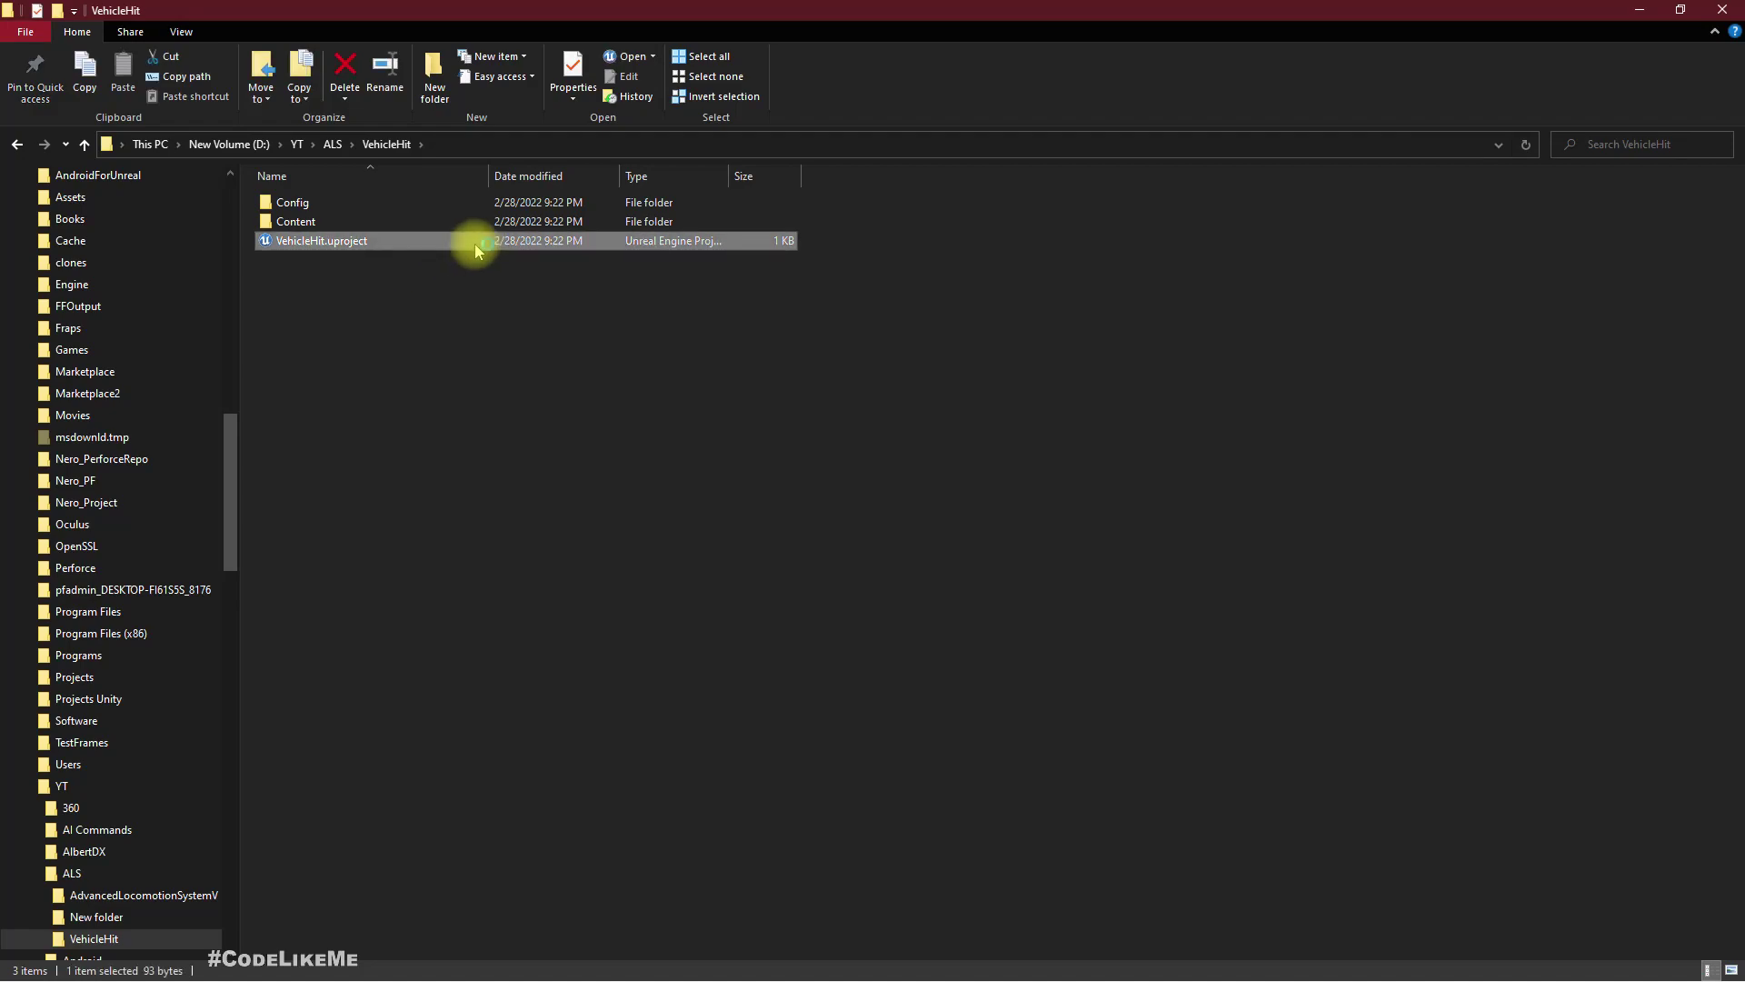
pyautogui.doubleClick(474, 244)
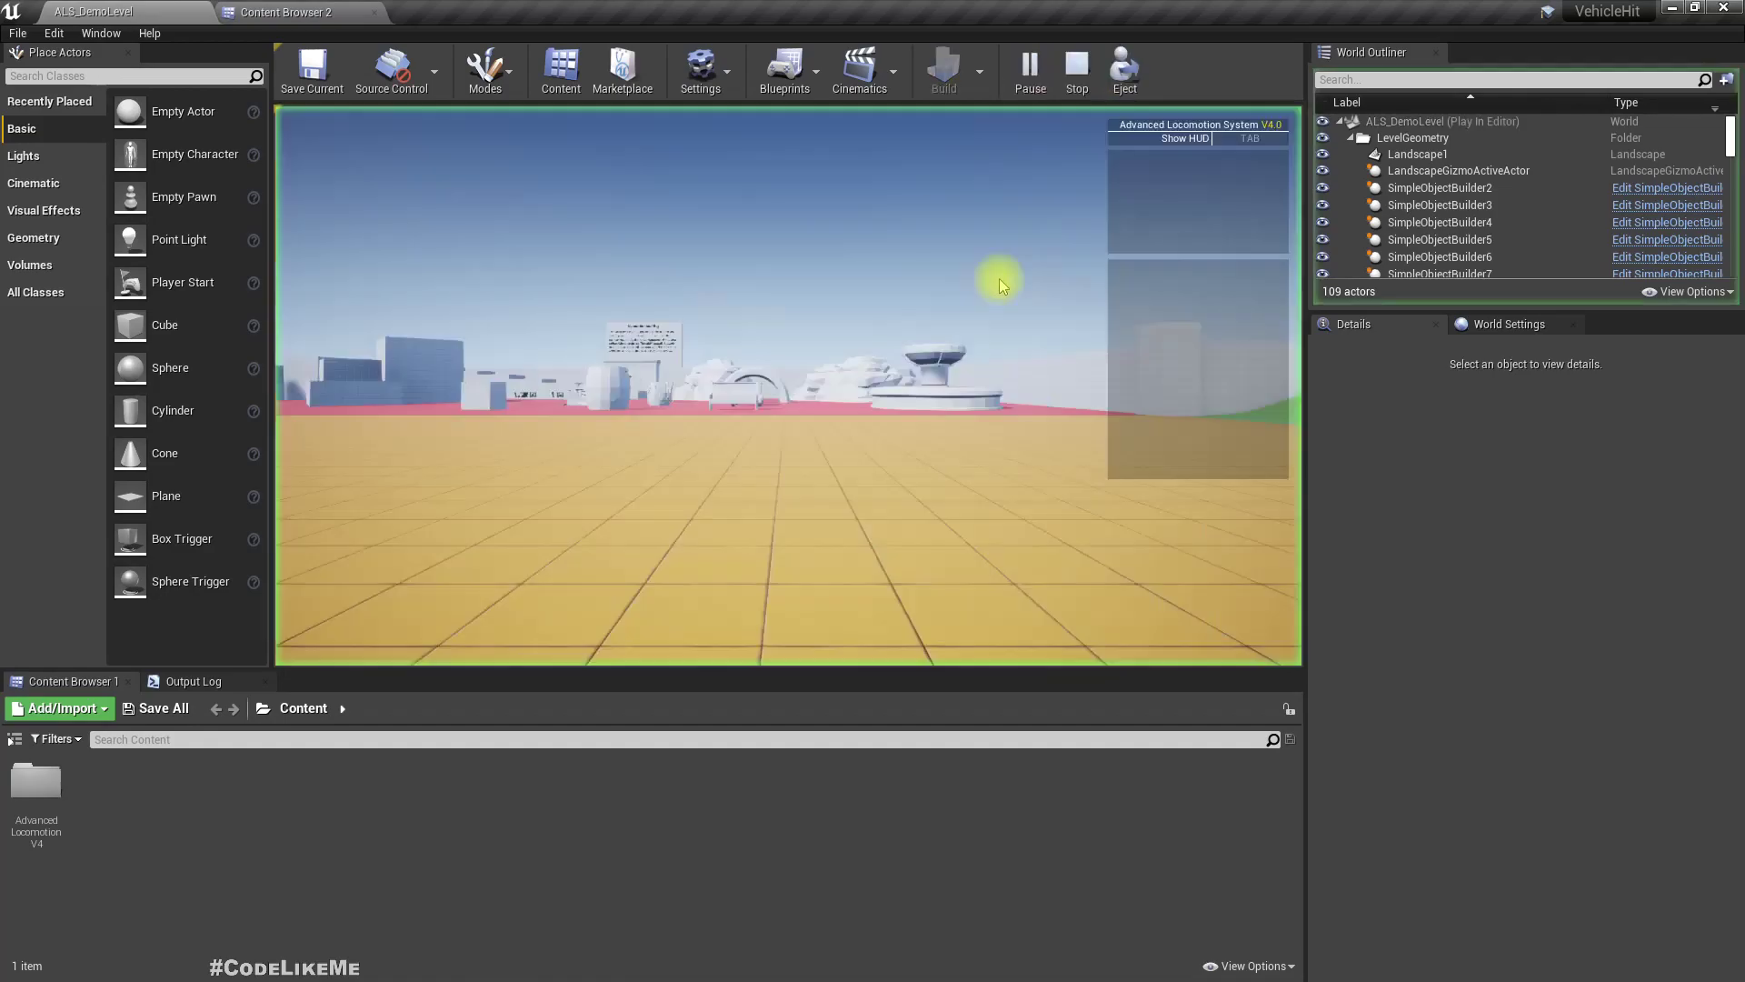
# Try out the character in the running demo level, end the play session, and view the AI area from above
pyautogui.click(997, 281)
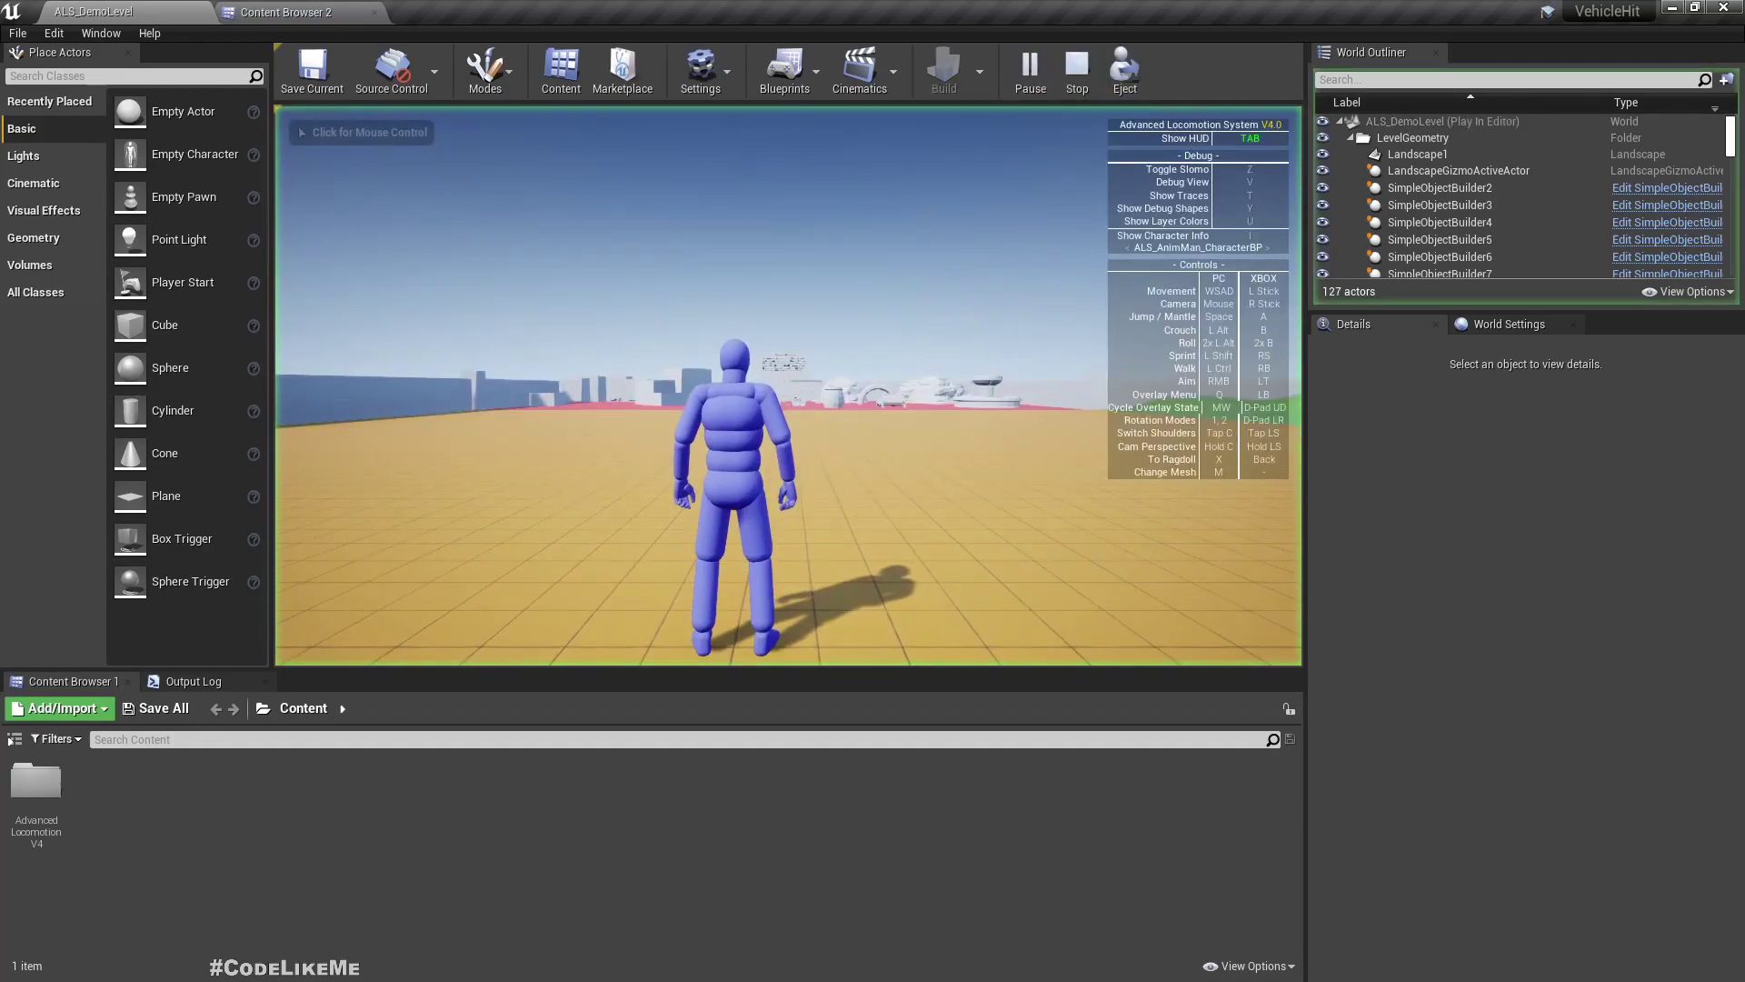
pyautogui.press('w')
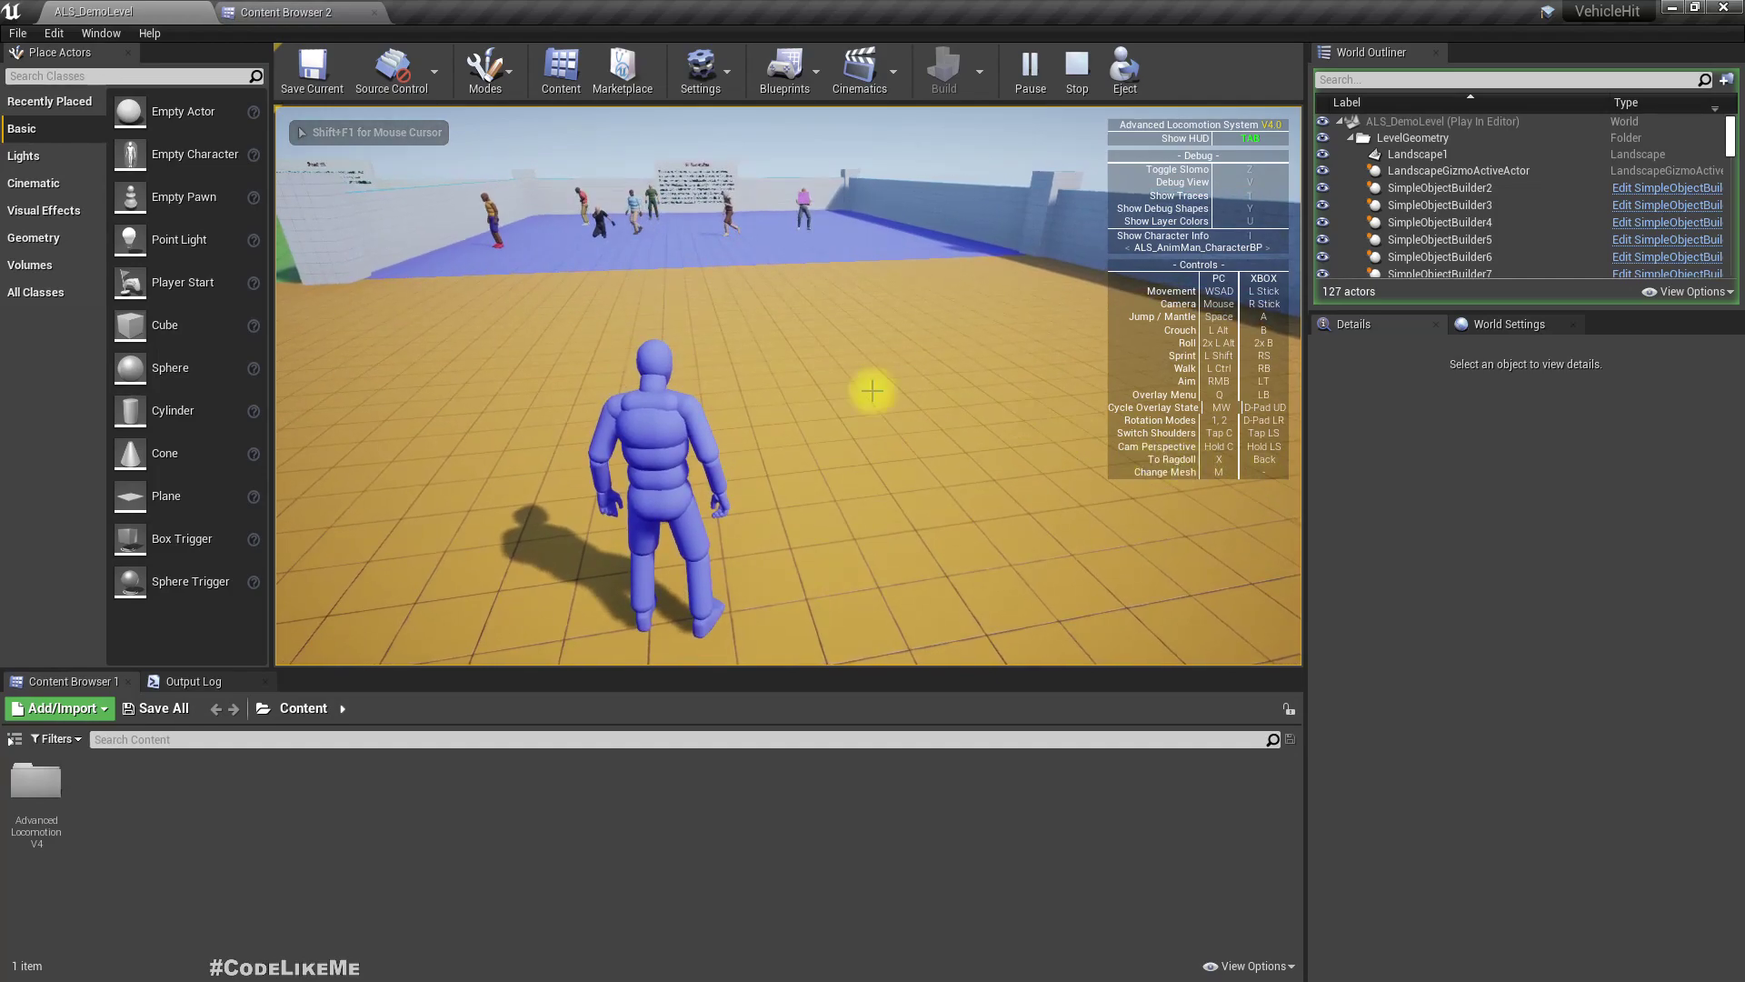
pyautogui.press('Escape')
pyautogui.press('e')
pyautogui.moveTo(849, 378); pyautogui.dragTo(849, 463, button='right')
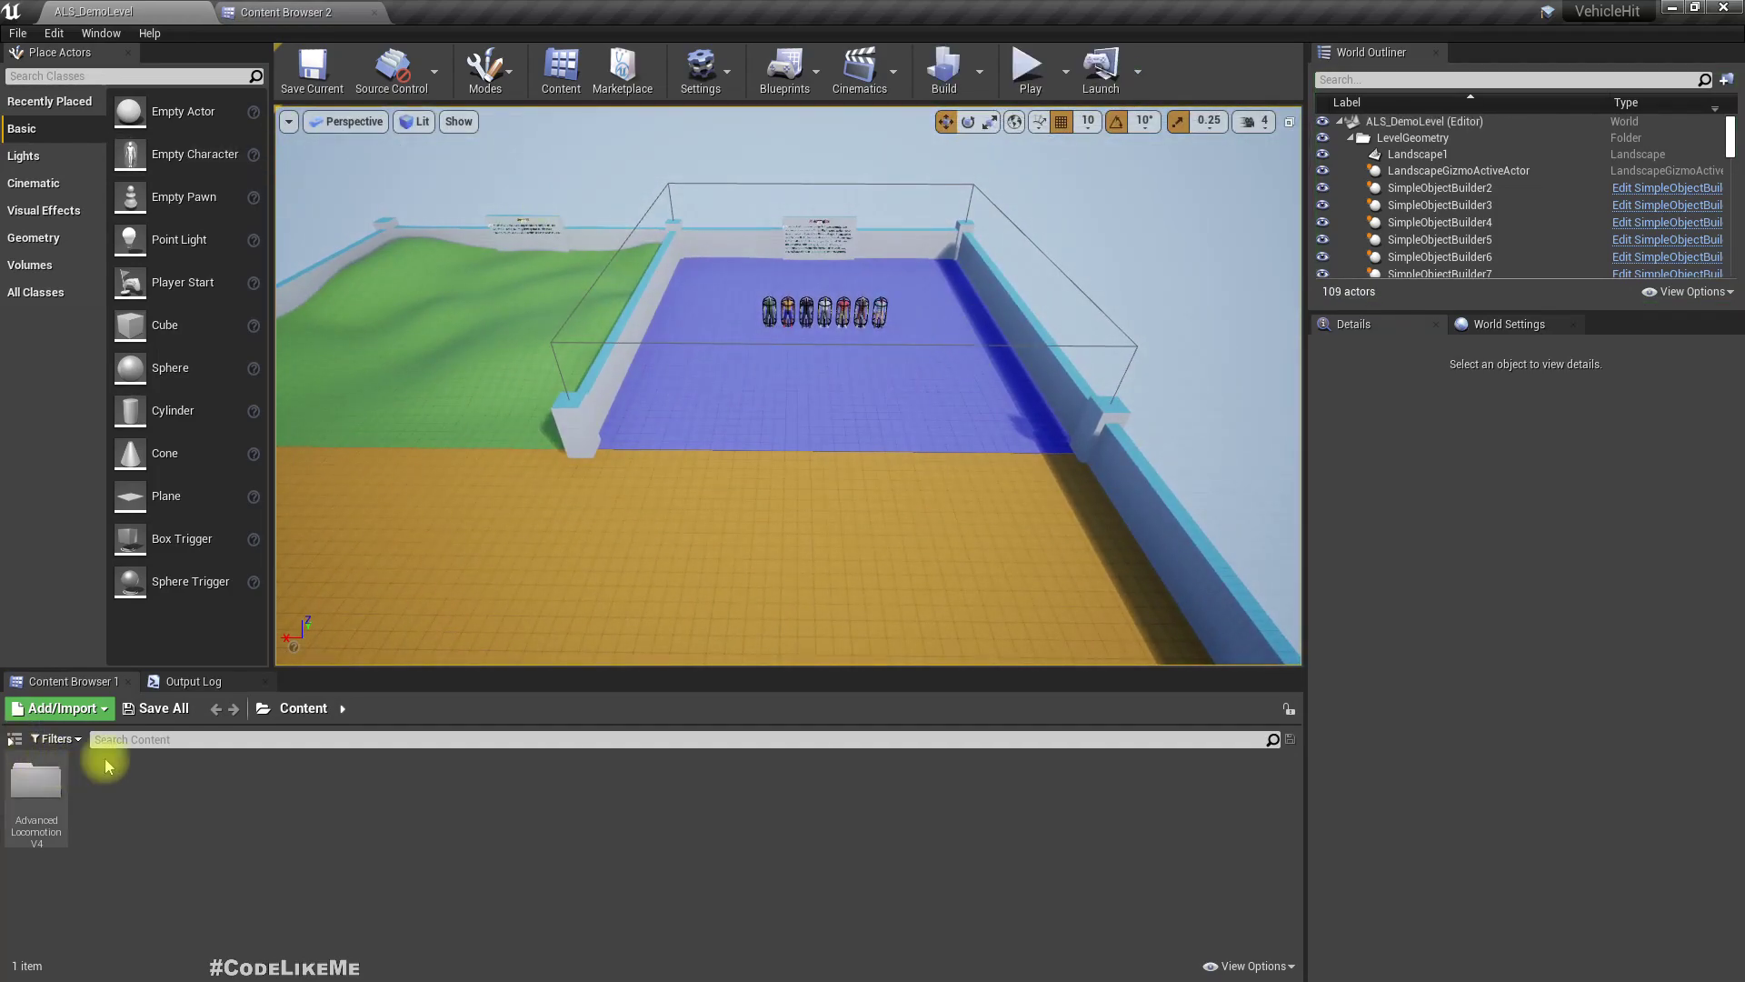
# Add the Vehicle blueprint feature pack to the project
pyautogui.click(60, 708)
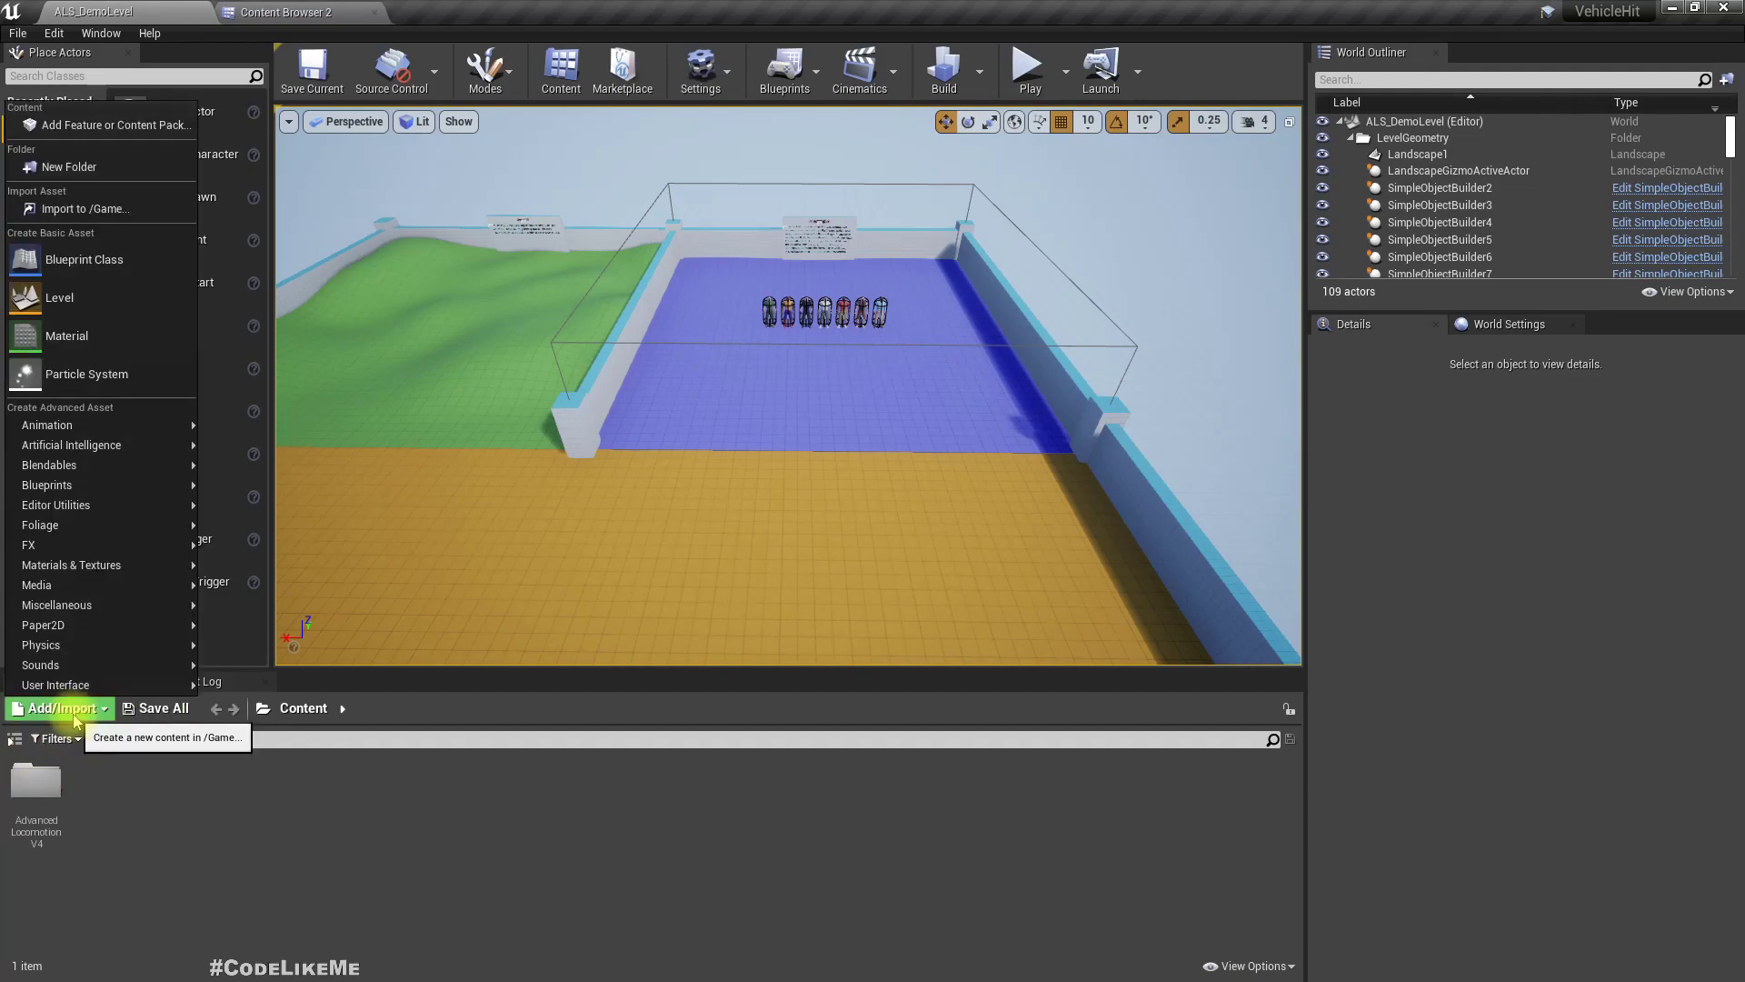
pyautogui.click(103, 125)
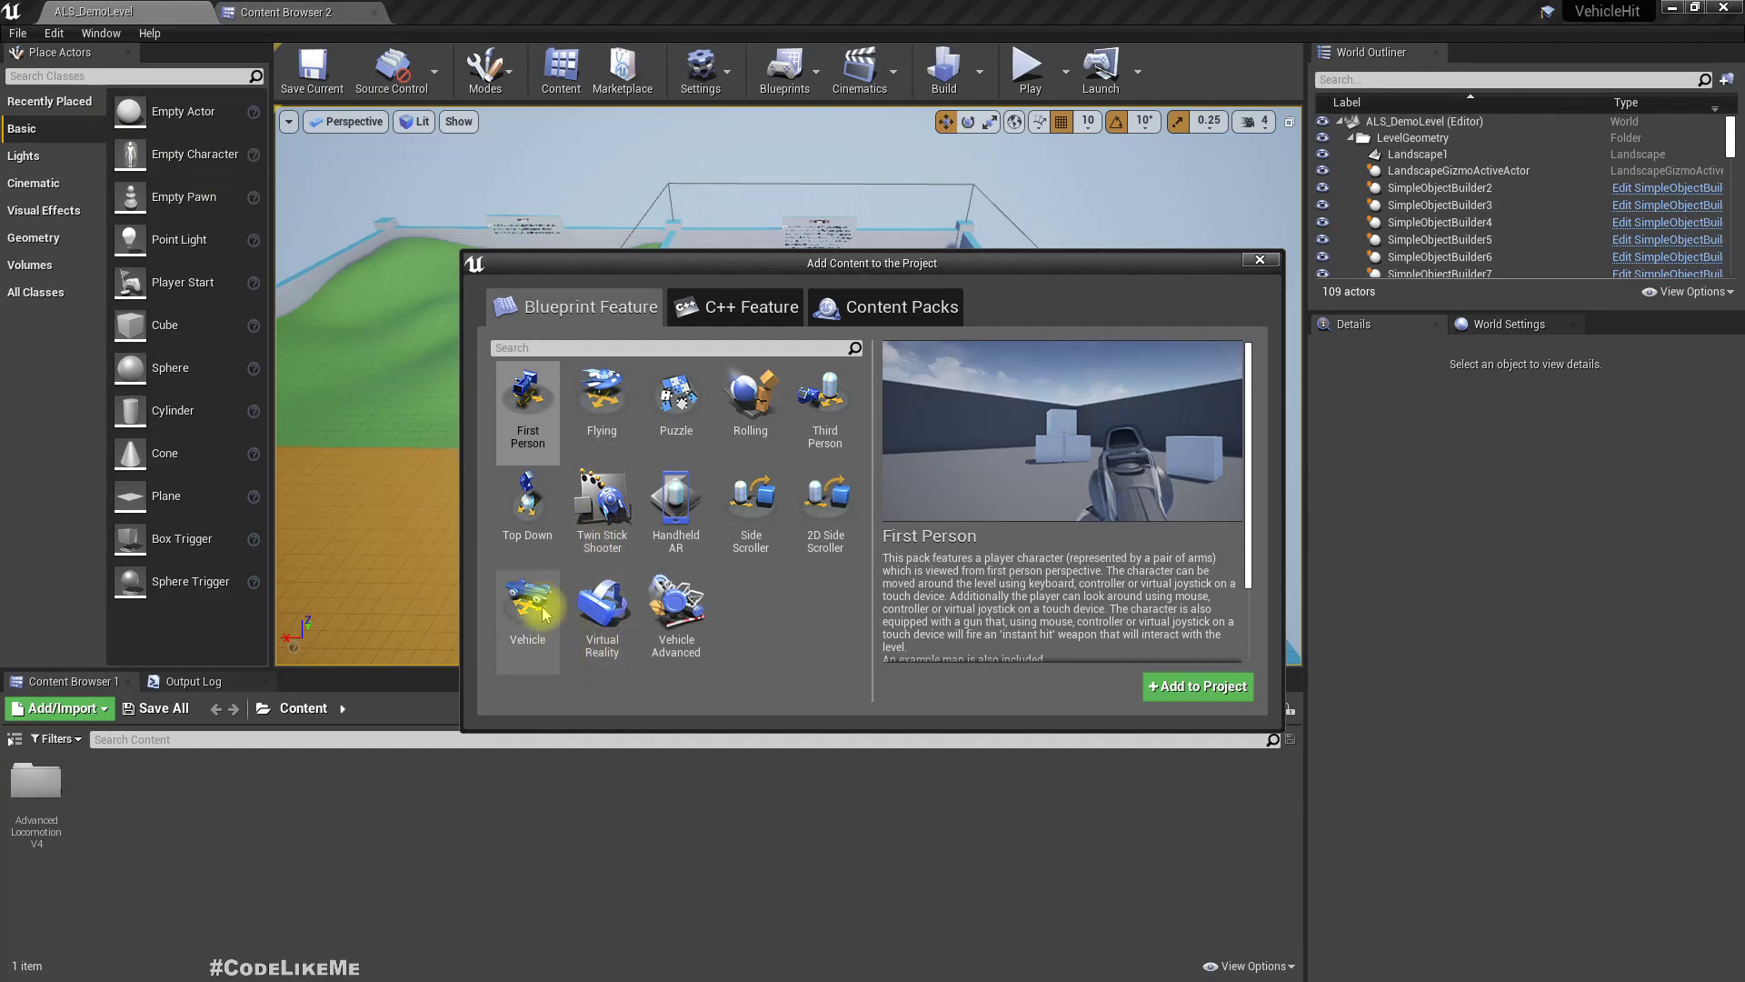
pyautogui.click(545, 615)
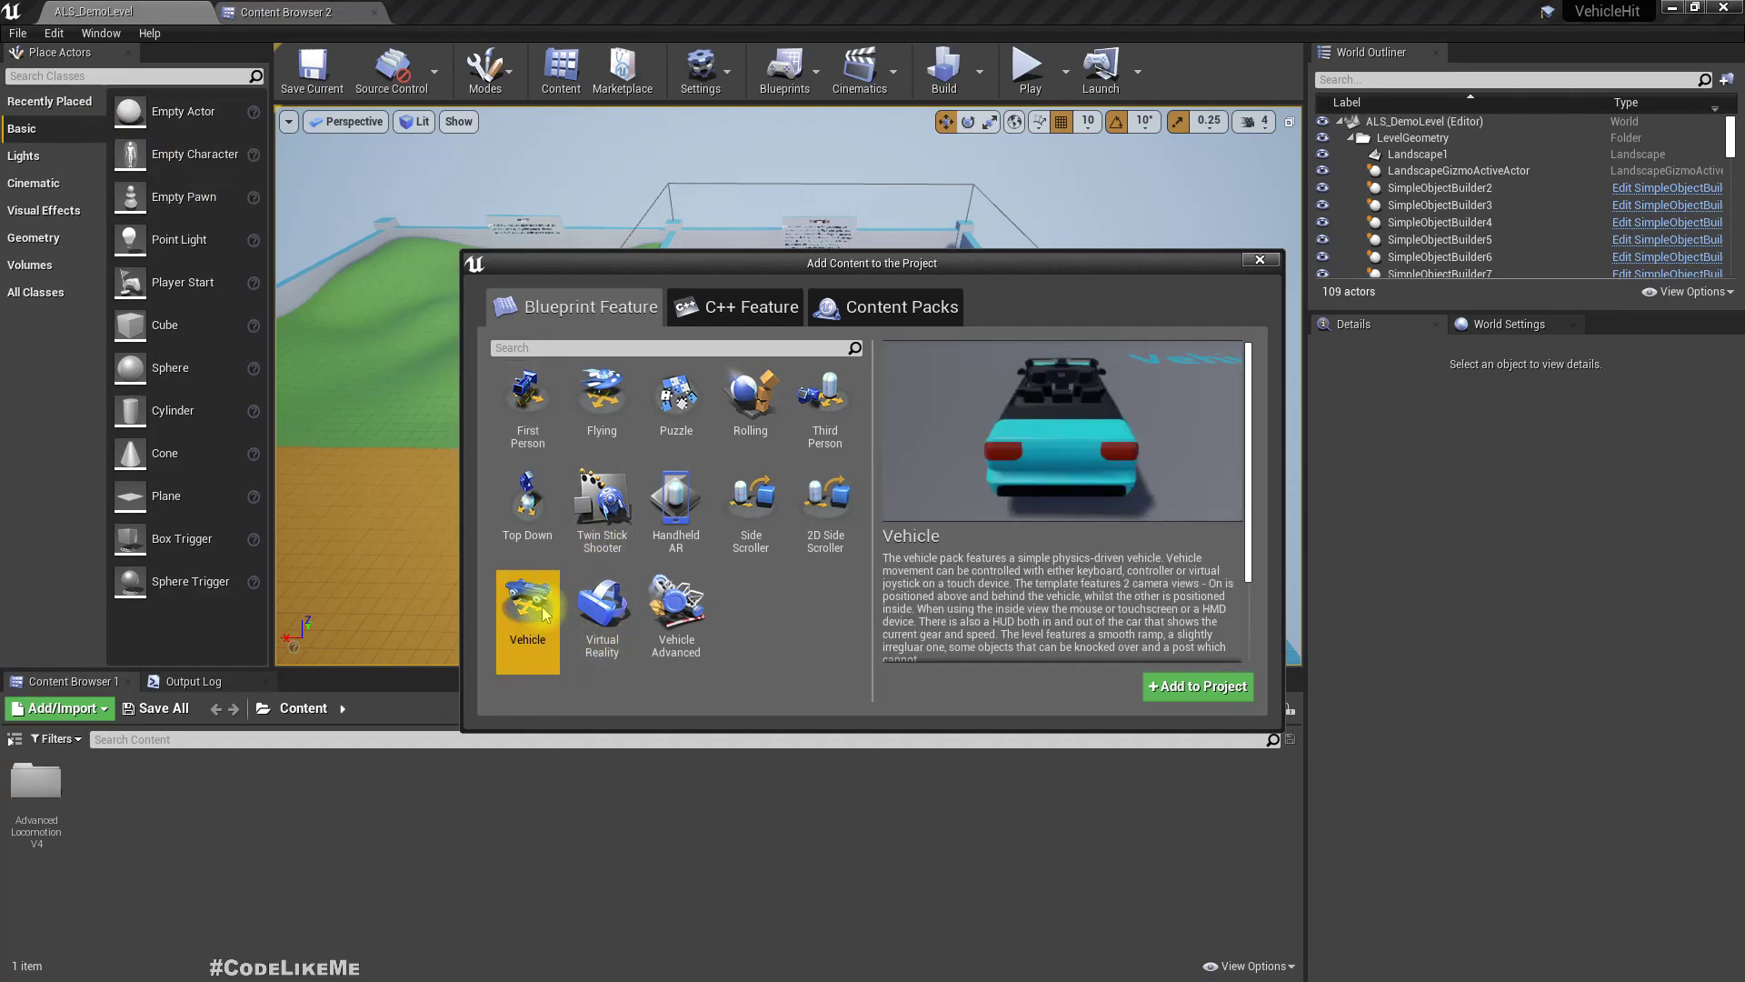
pyautogui.click(684, 621)
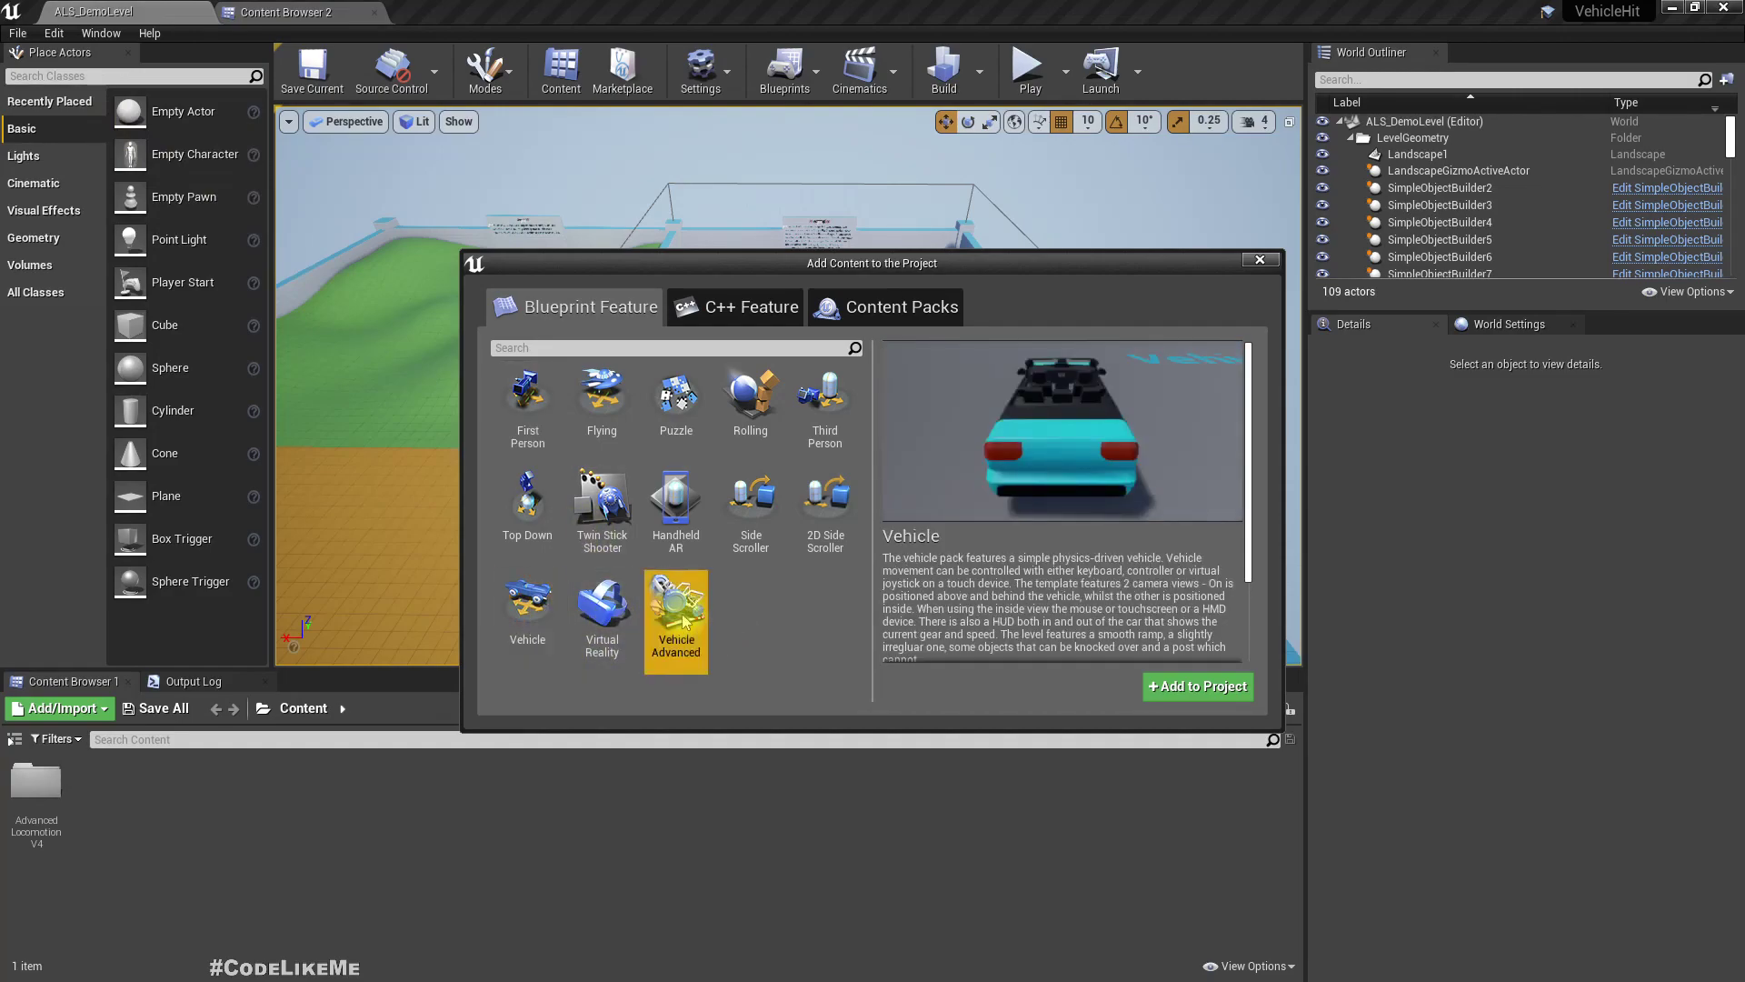
pyautogui.click(528, 608)
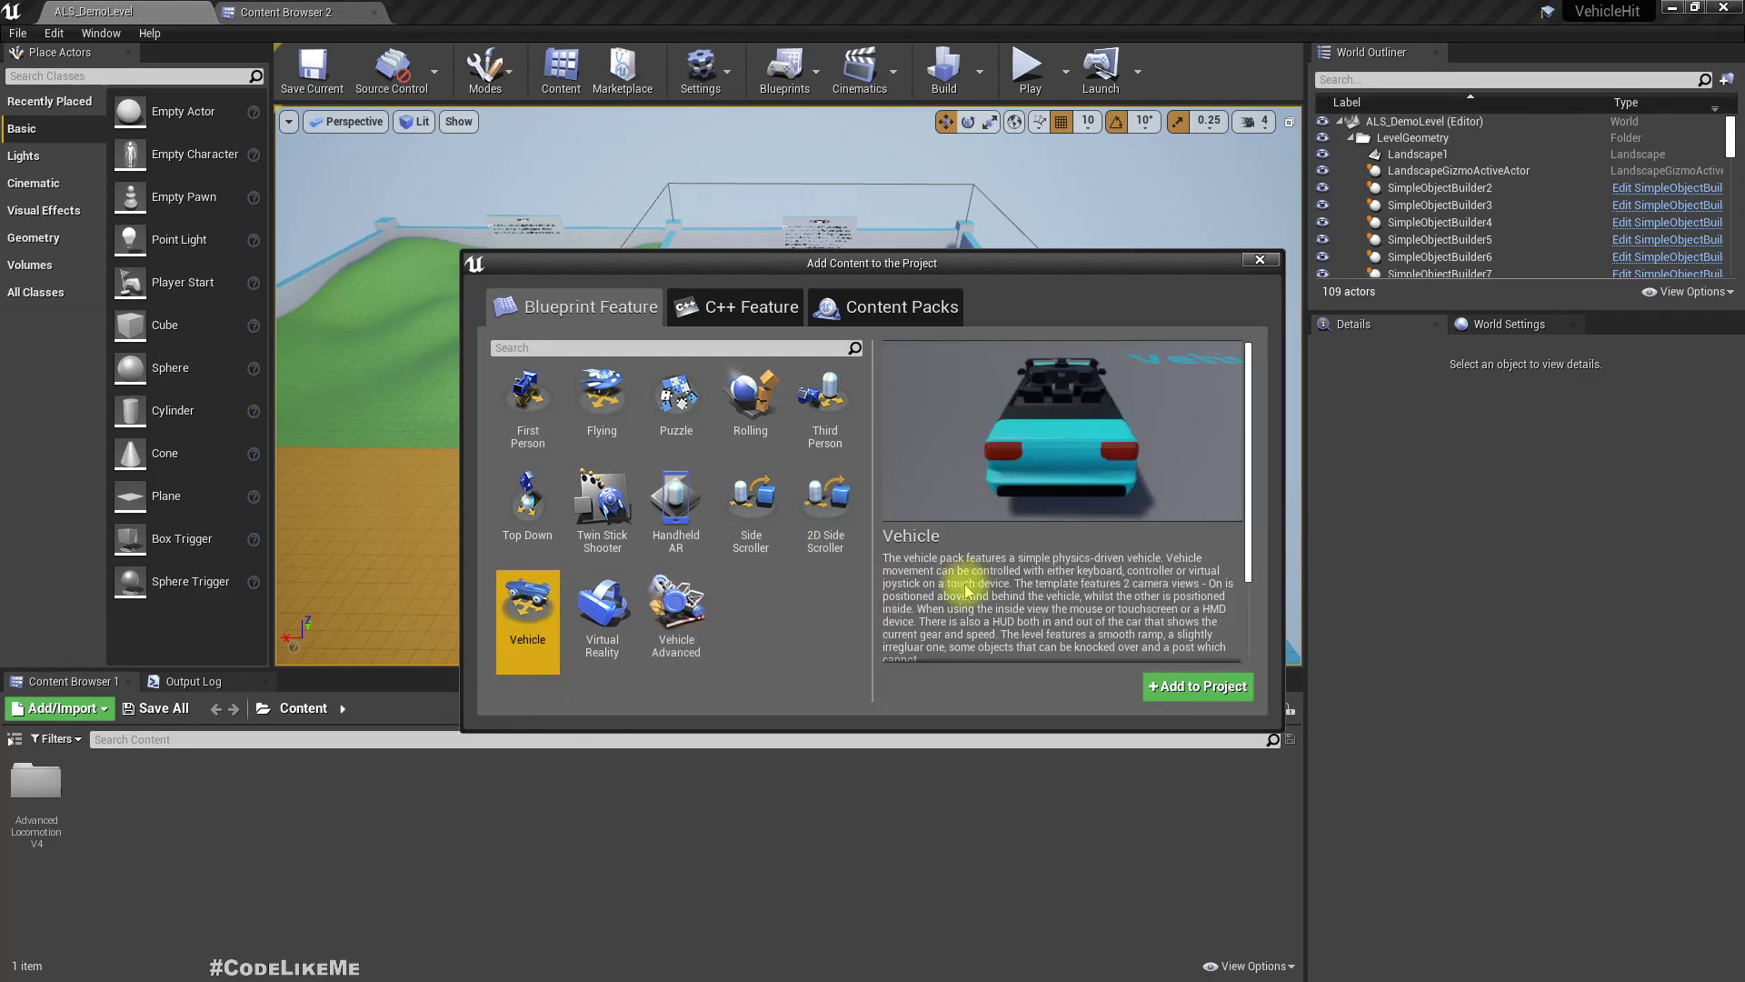
pyautogui.scroll(-3, 1104, 463)
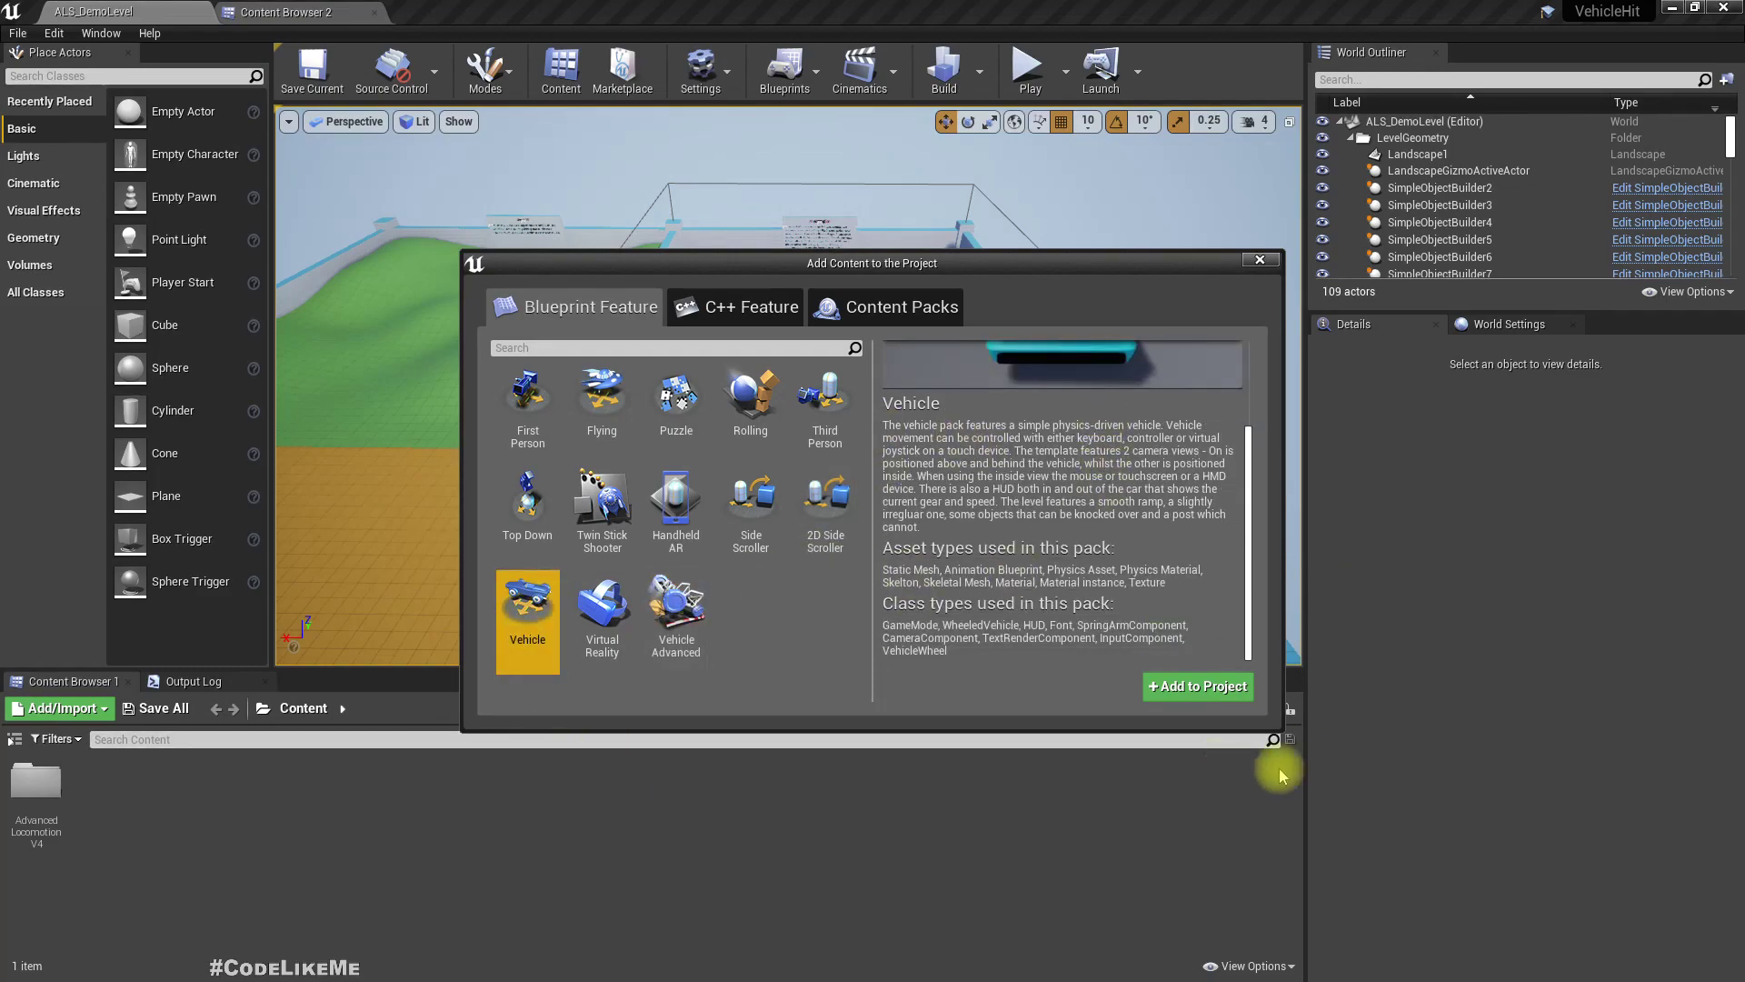
pyautogui.click(1196, 688)
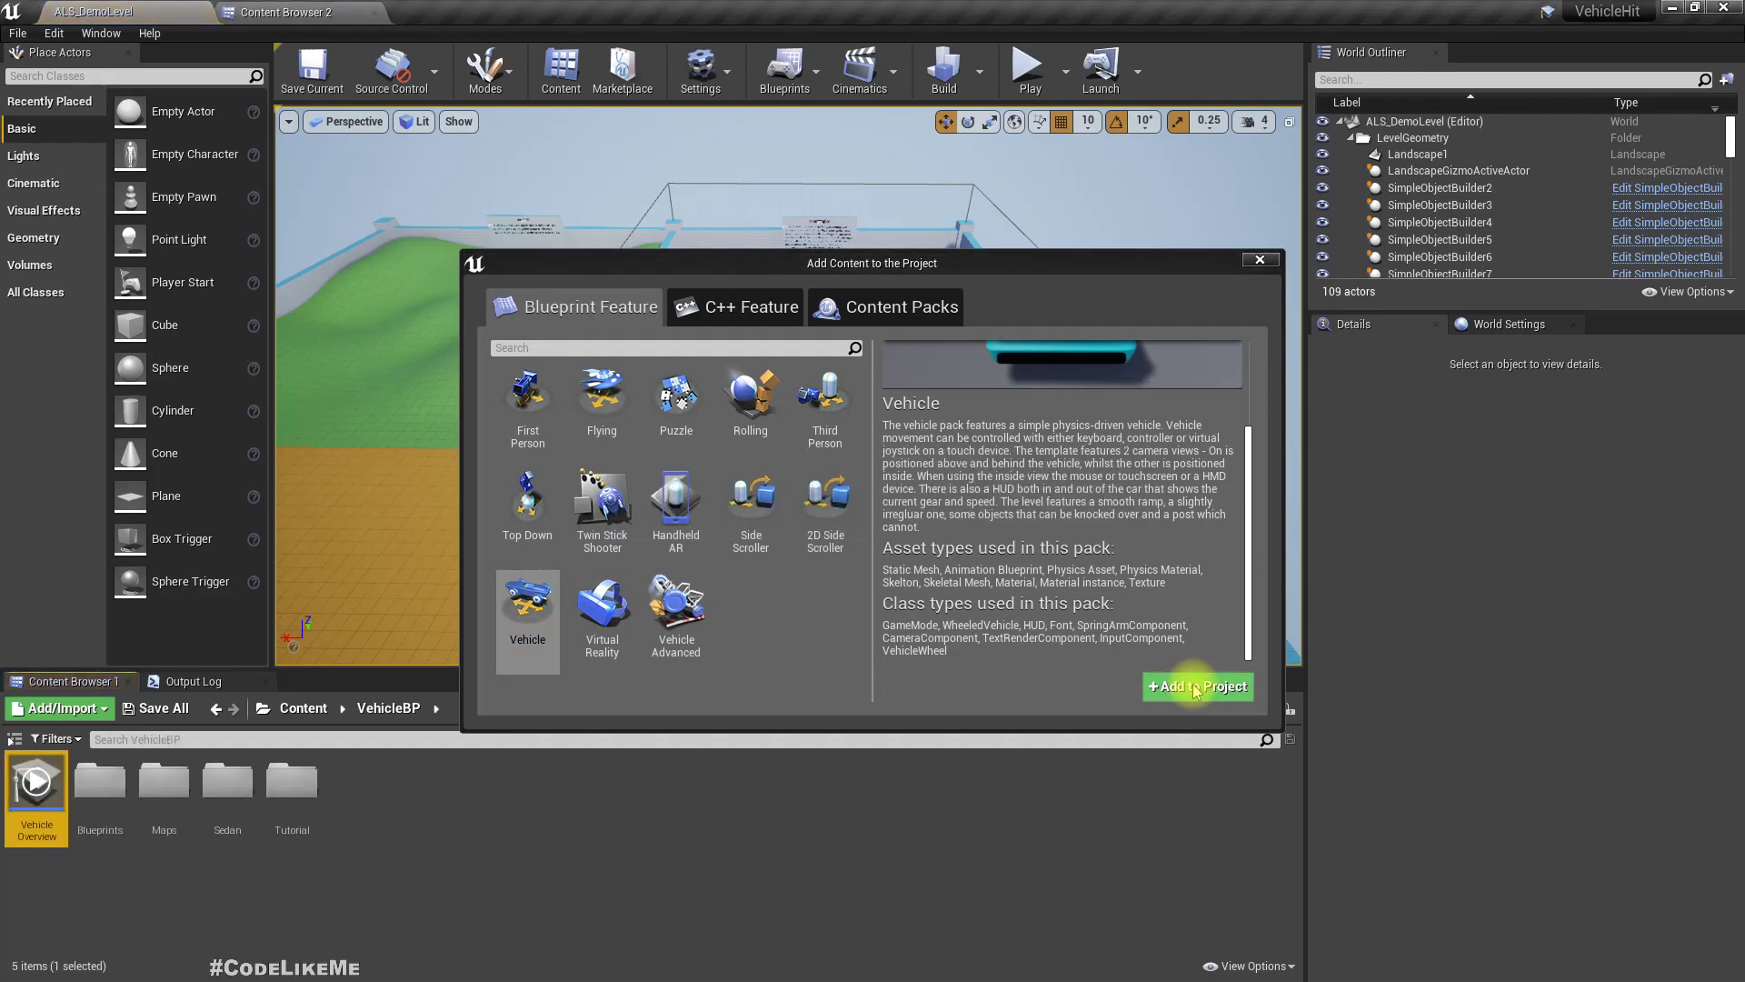
# Close the Add Content to the Project dialog and show the Content Browser's folder tree
pyautogui.click(1259, 259)
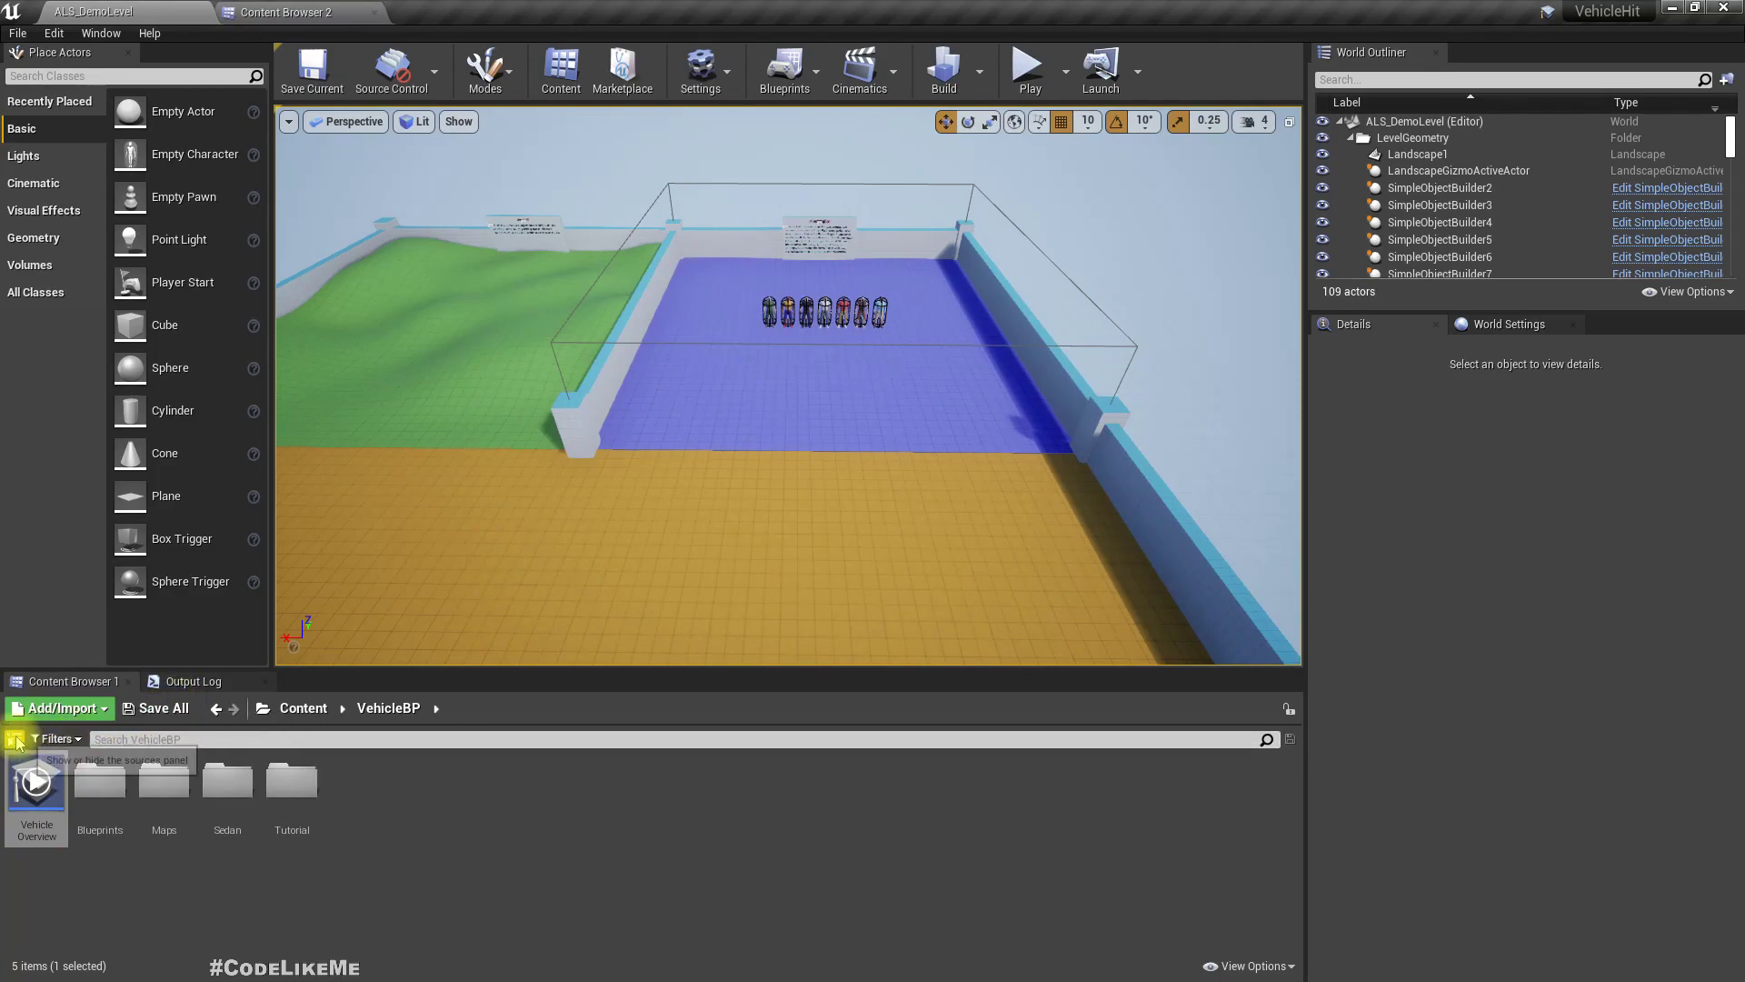
pyautogui.click(13, 738)
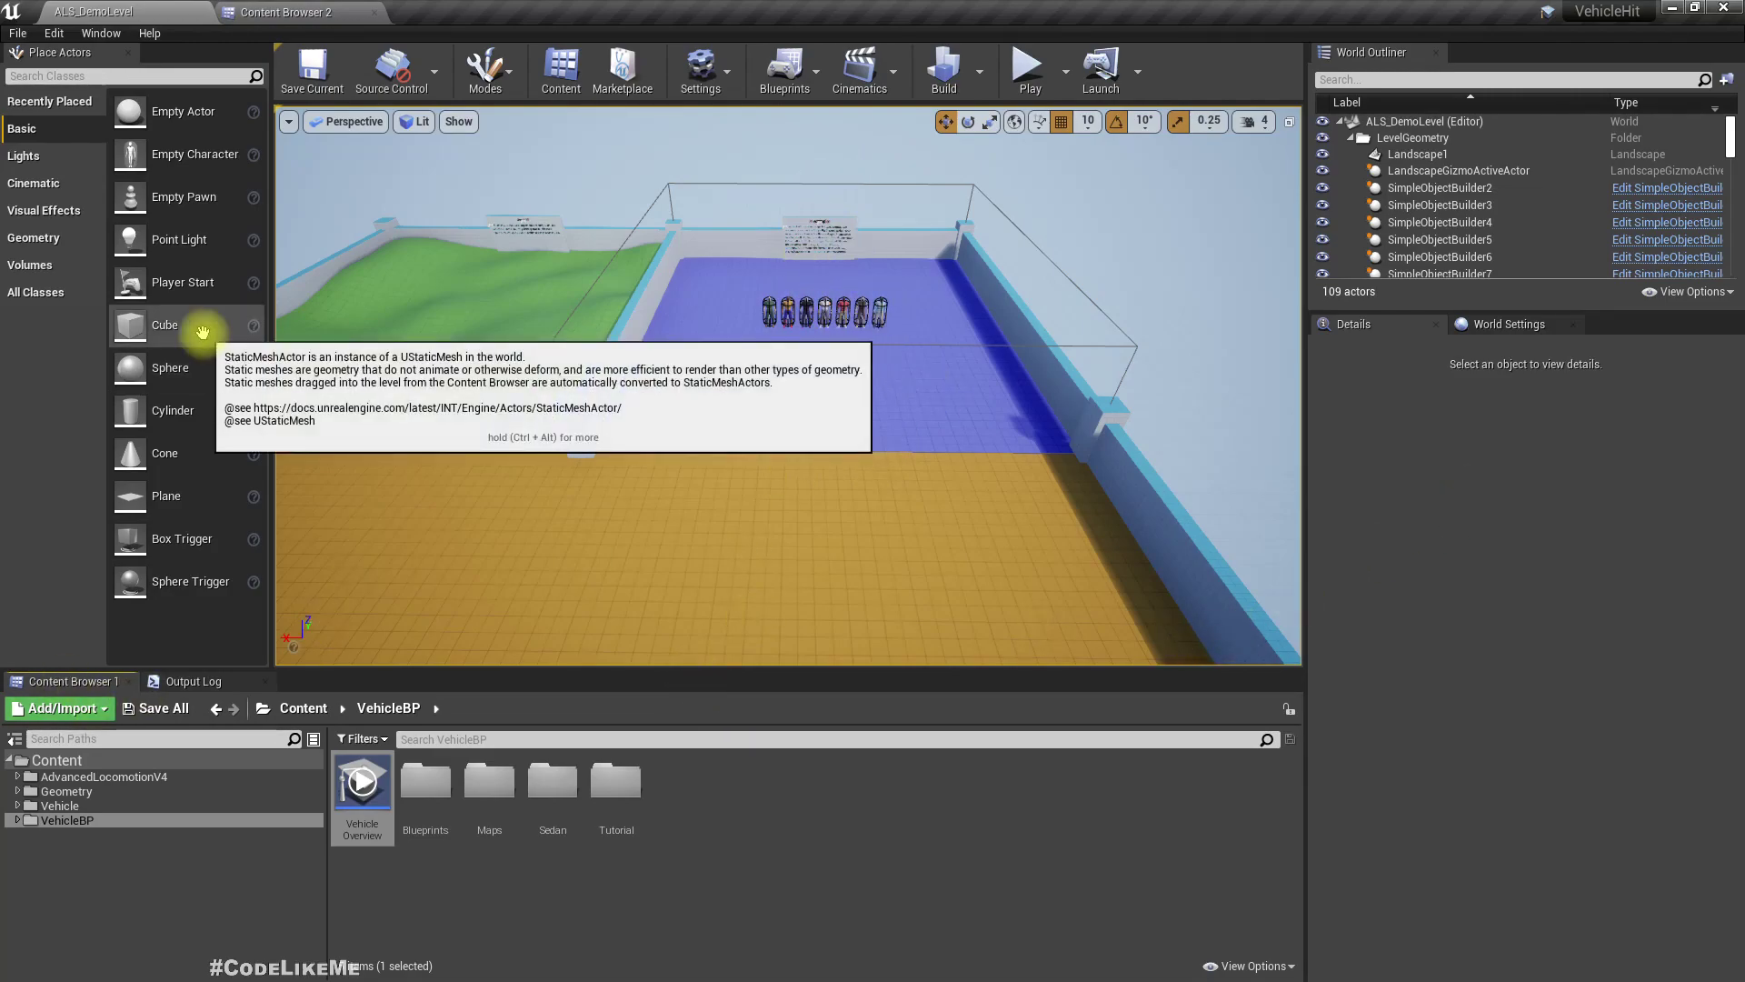
# Delete the single ALS_AnimMan_CharacterBP character standing alone on the orange floor
pyautogui.moveTo(1153, 436)
pyautogui.mouseDown(button='right')
pyautogui.moveTo(1009, 581)
pyautogui.moveTo(1064, 436)
pyautogui.moveTo(1027, 432)
pyautogui.moveTo(1130, 445)
pyautogui.mouseUp(button='right')
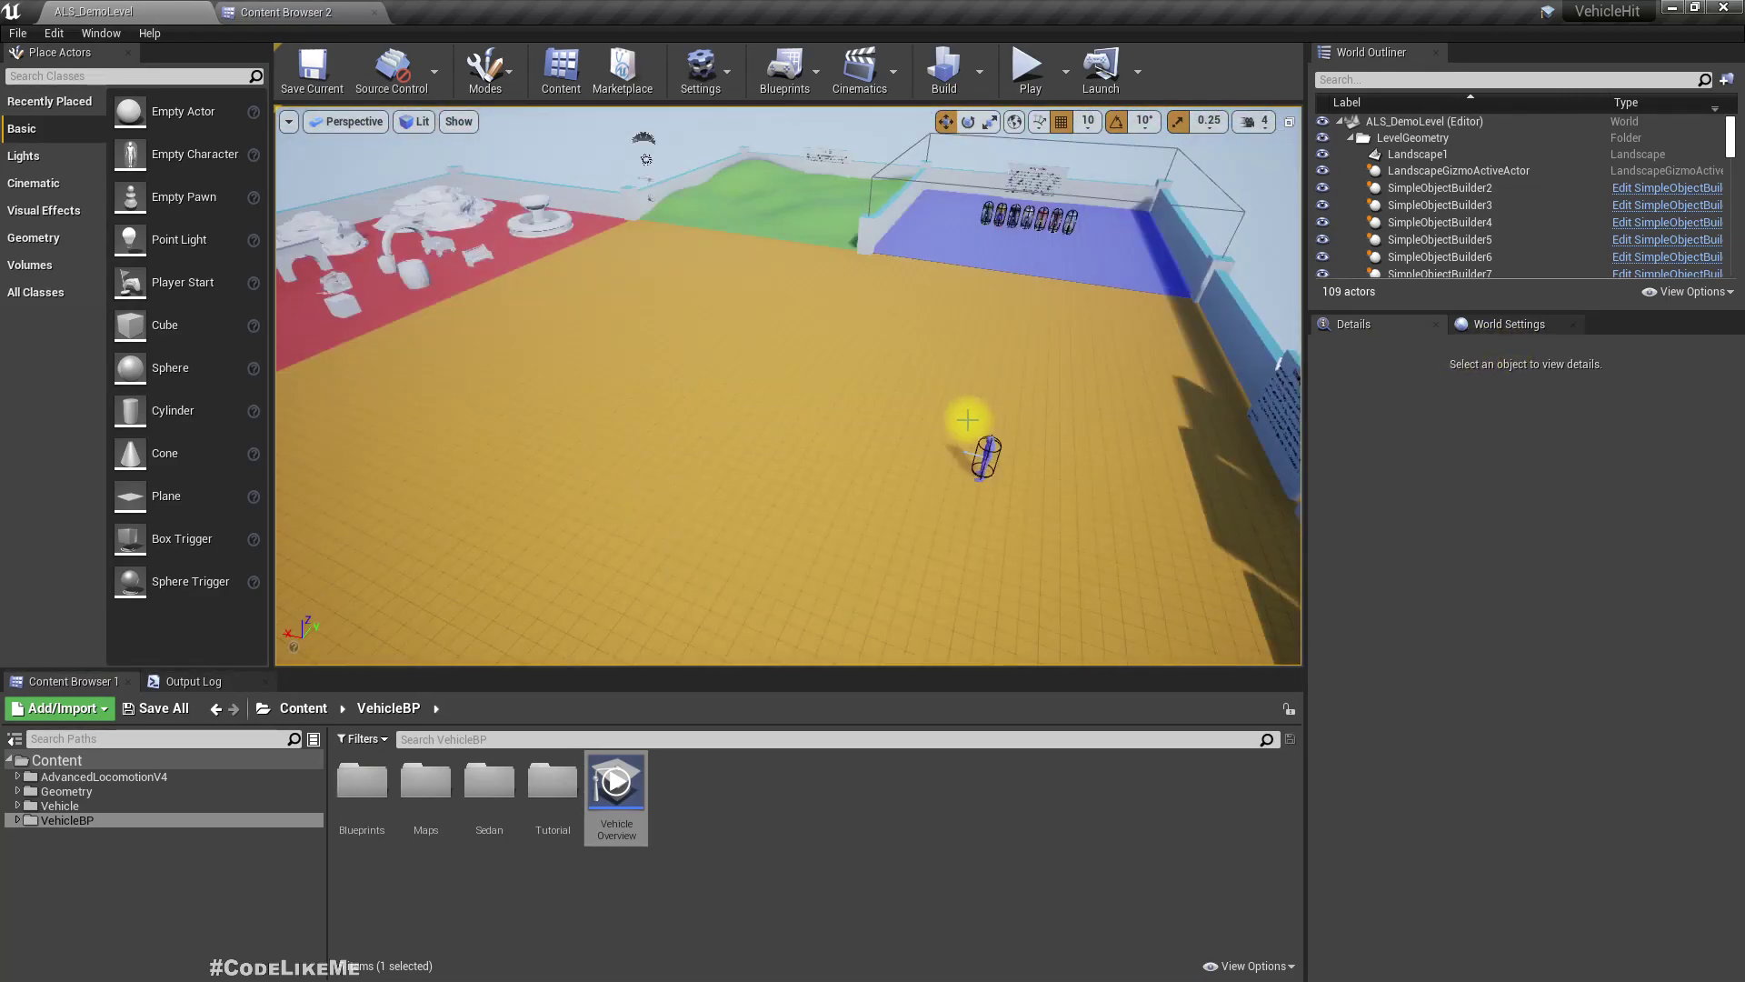
pyautogui.moveTo(968, 420); pyautogui.dragTo(1064, 482, button='right')
pyautogui.press('w')
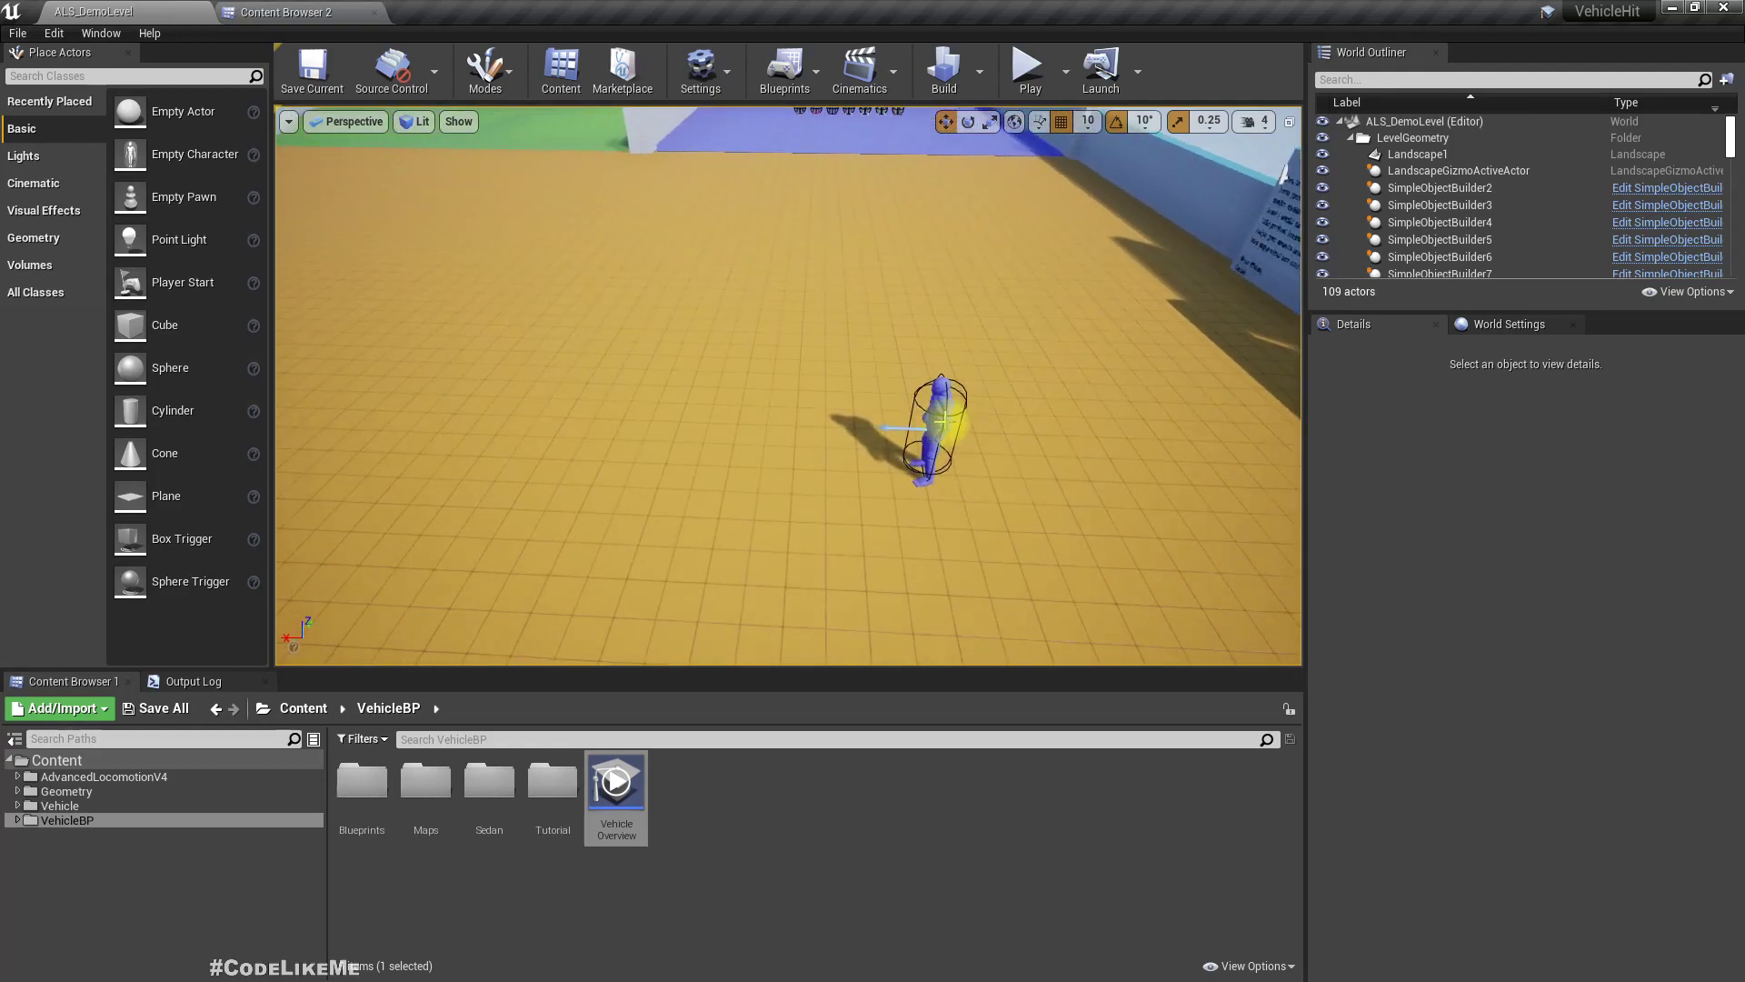
pyautogui.click(950, 401)
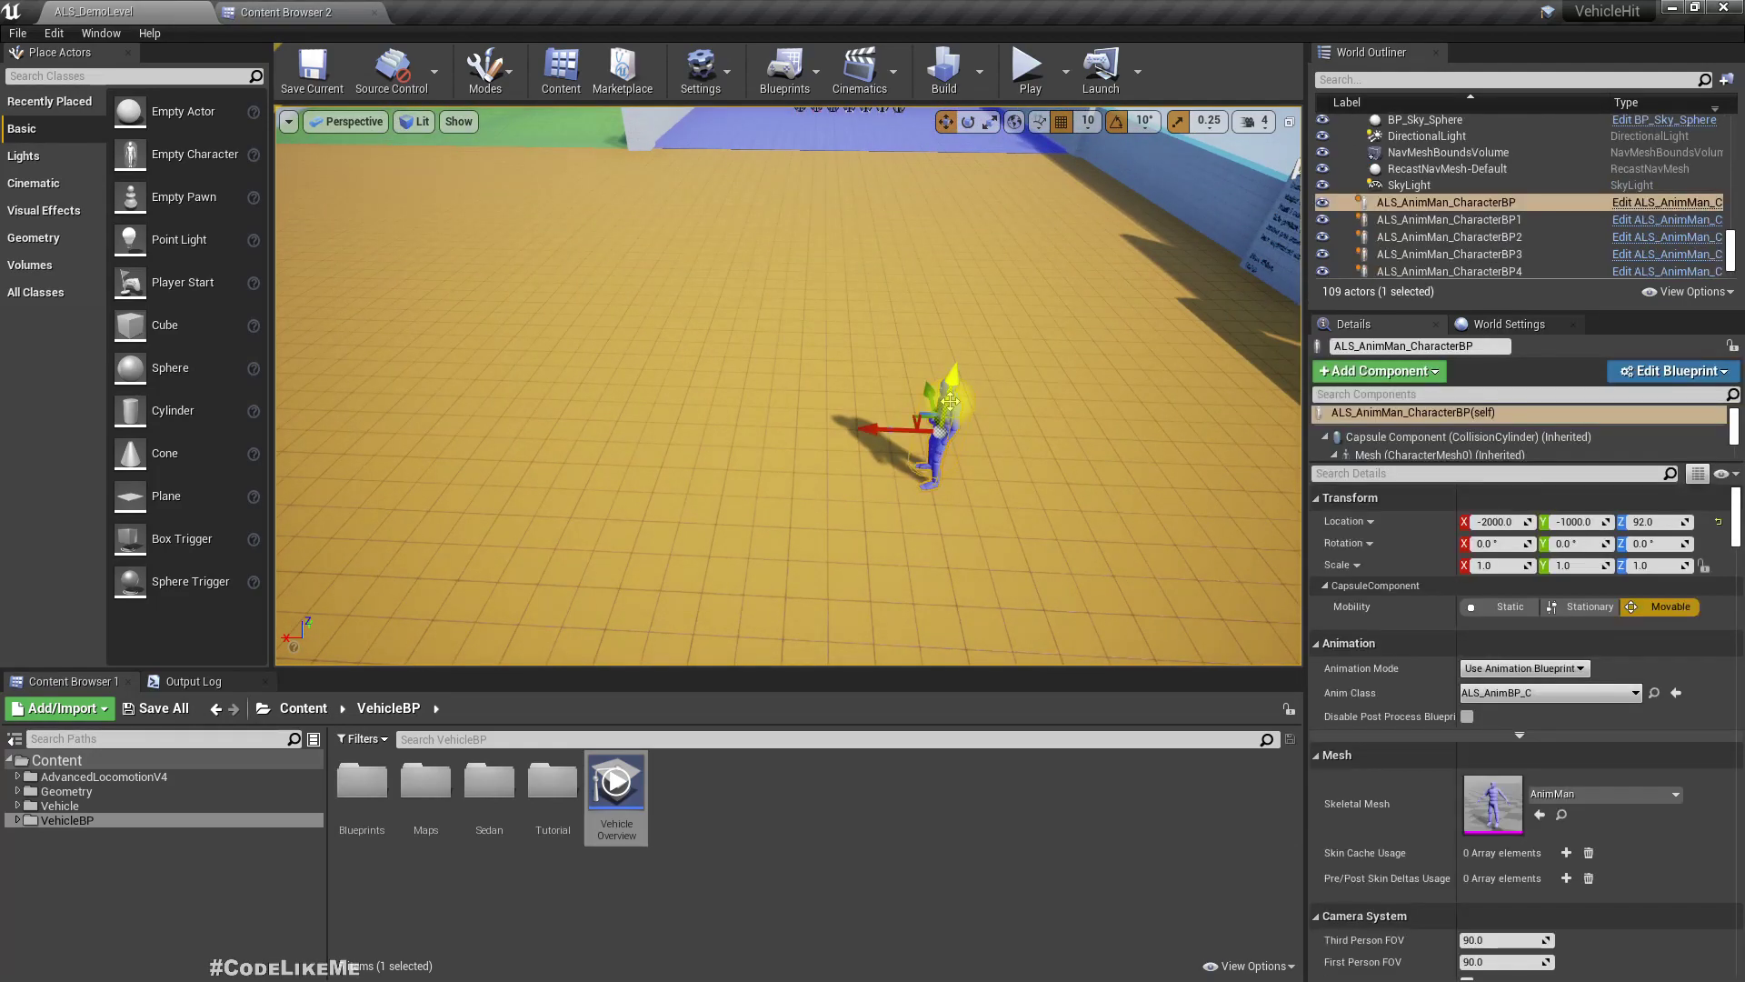
pyautogui.press('Delete')
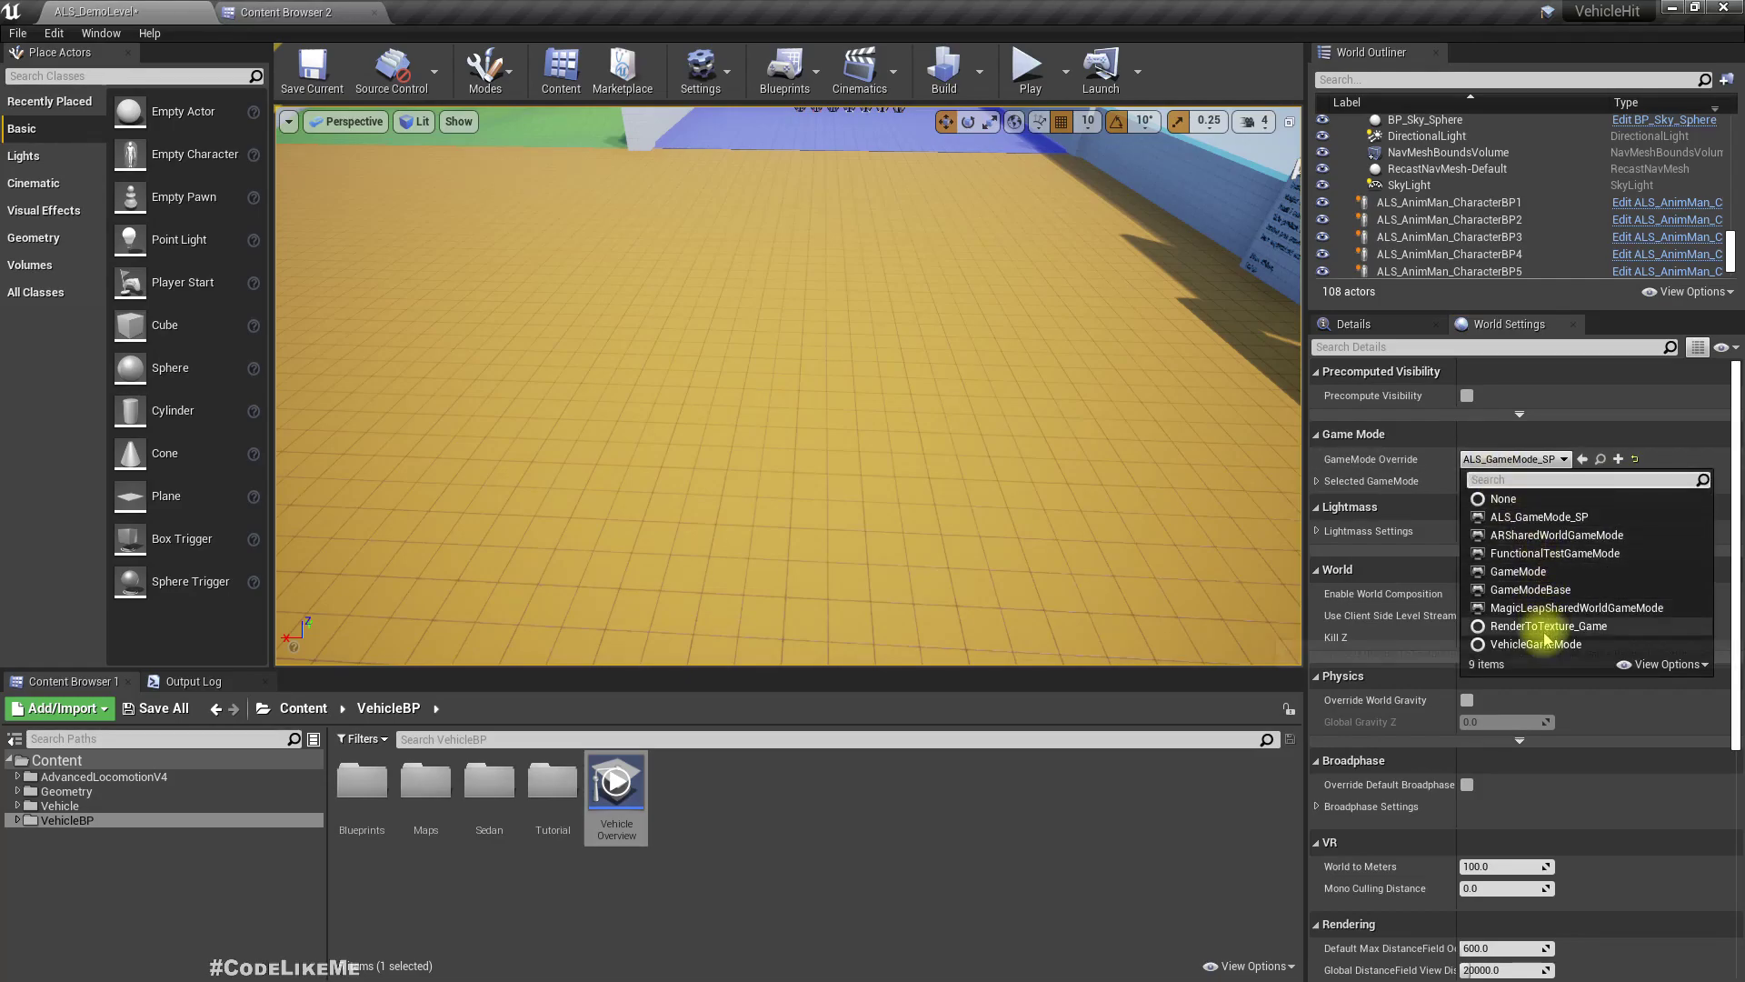
# Set the level's GameMode Override to VehicleGameMode
pyautogui.click(1536, 644)
pyautogui.moveTo(766, 370); pyautogui.dragTo(766, 370, button='right')
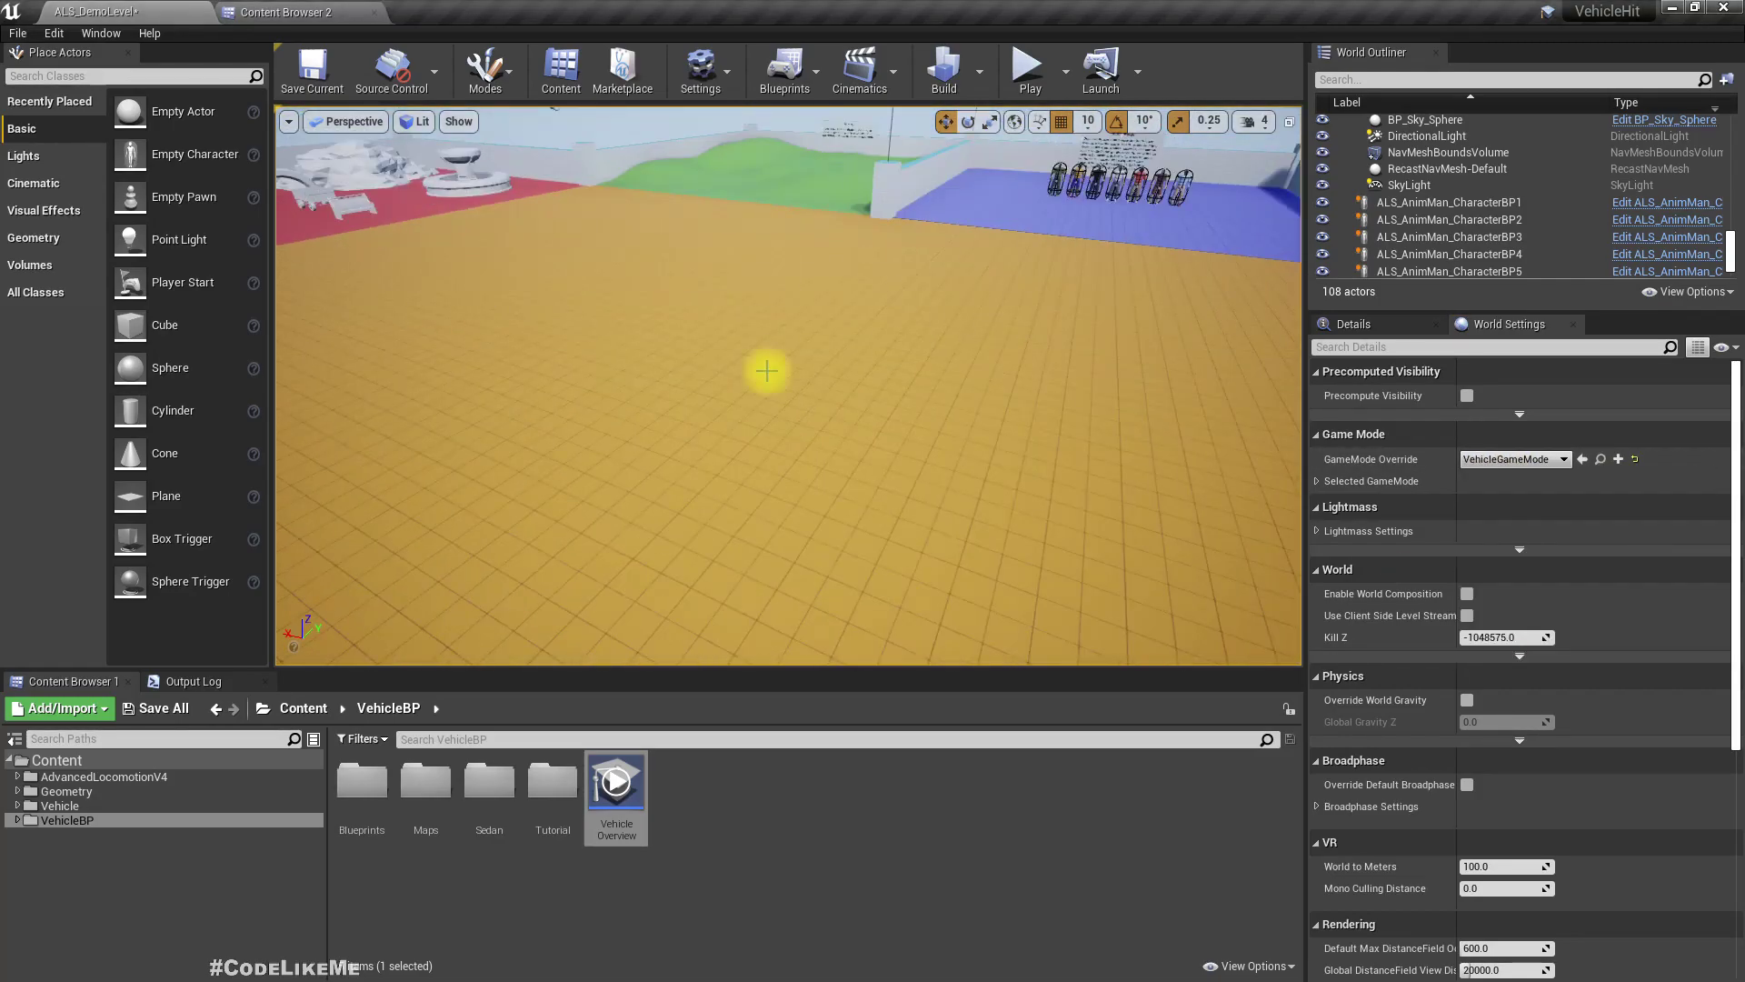
# Play the level full screen and test-drive the car across the orange floor into the AI area among the characters
pyautogui.press('F11')
pyautogui.hotkey('alt', 'p')
pyautogui.click(766, 369)
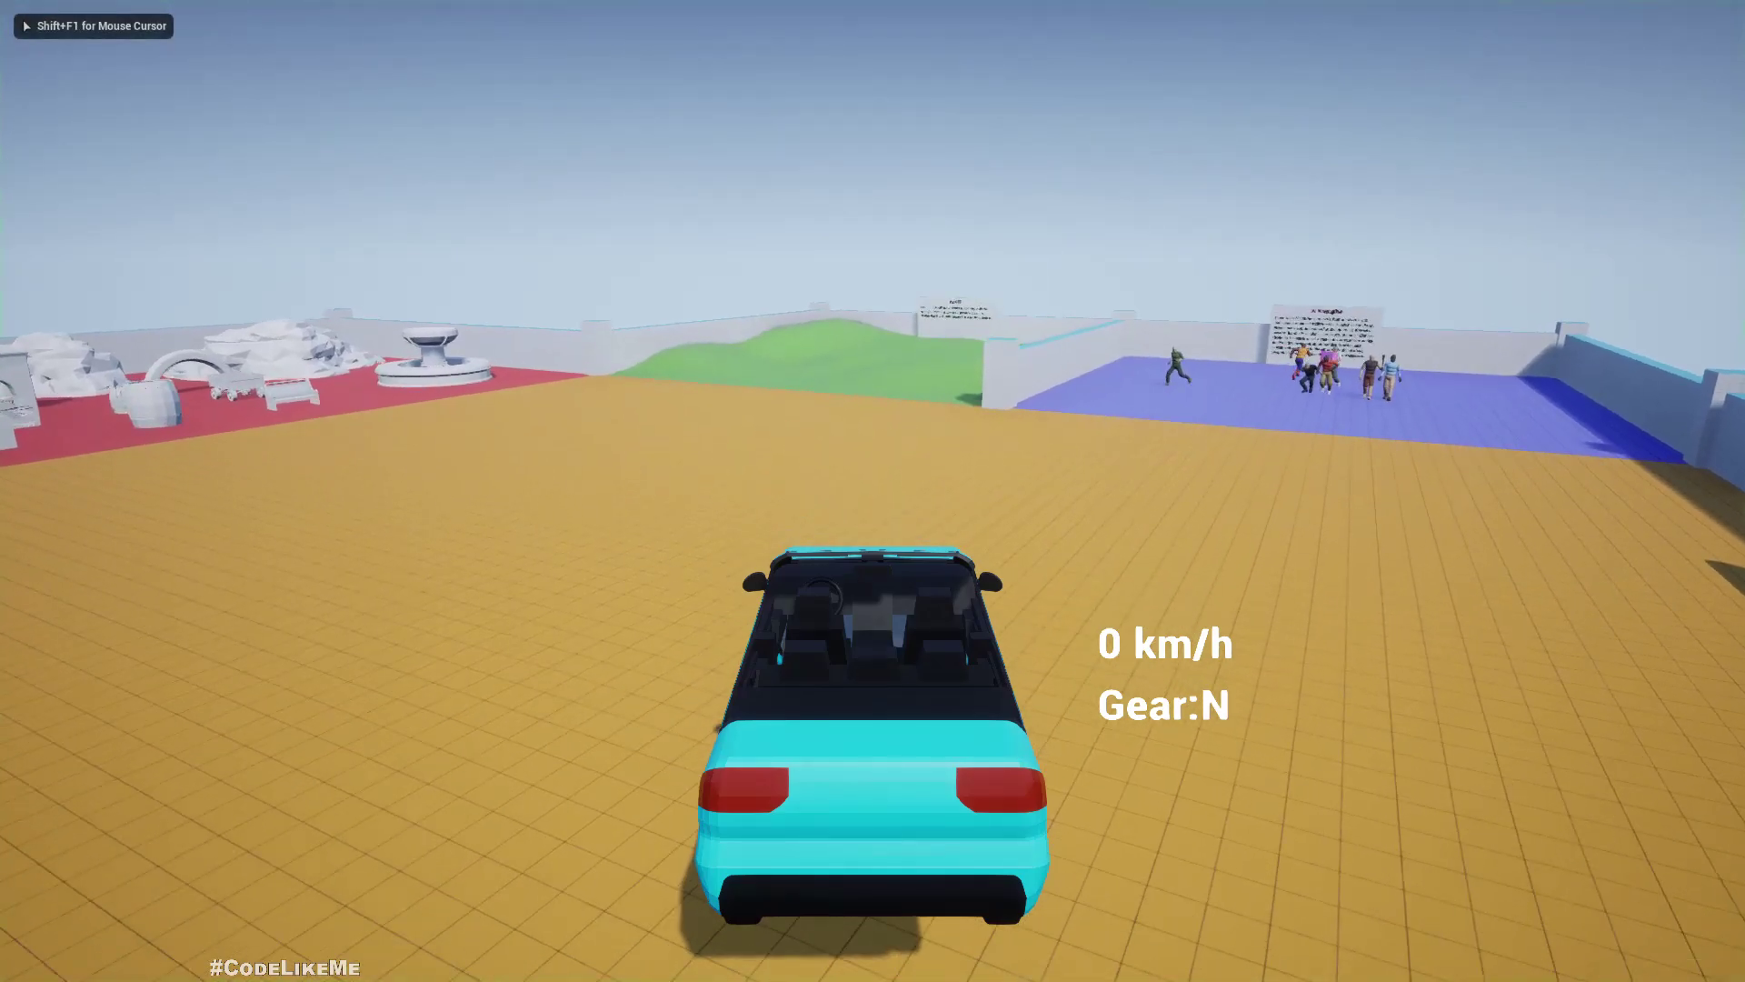
pyautogui.press('w')
pyautogui.press('d')
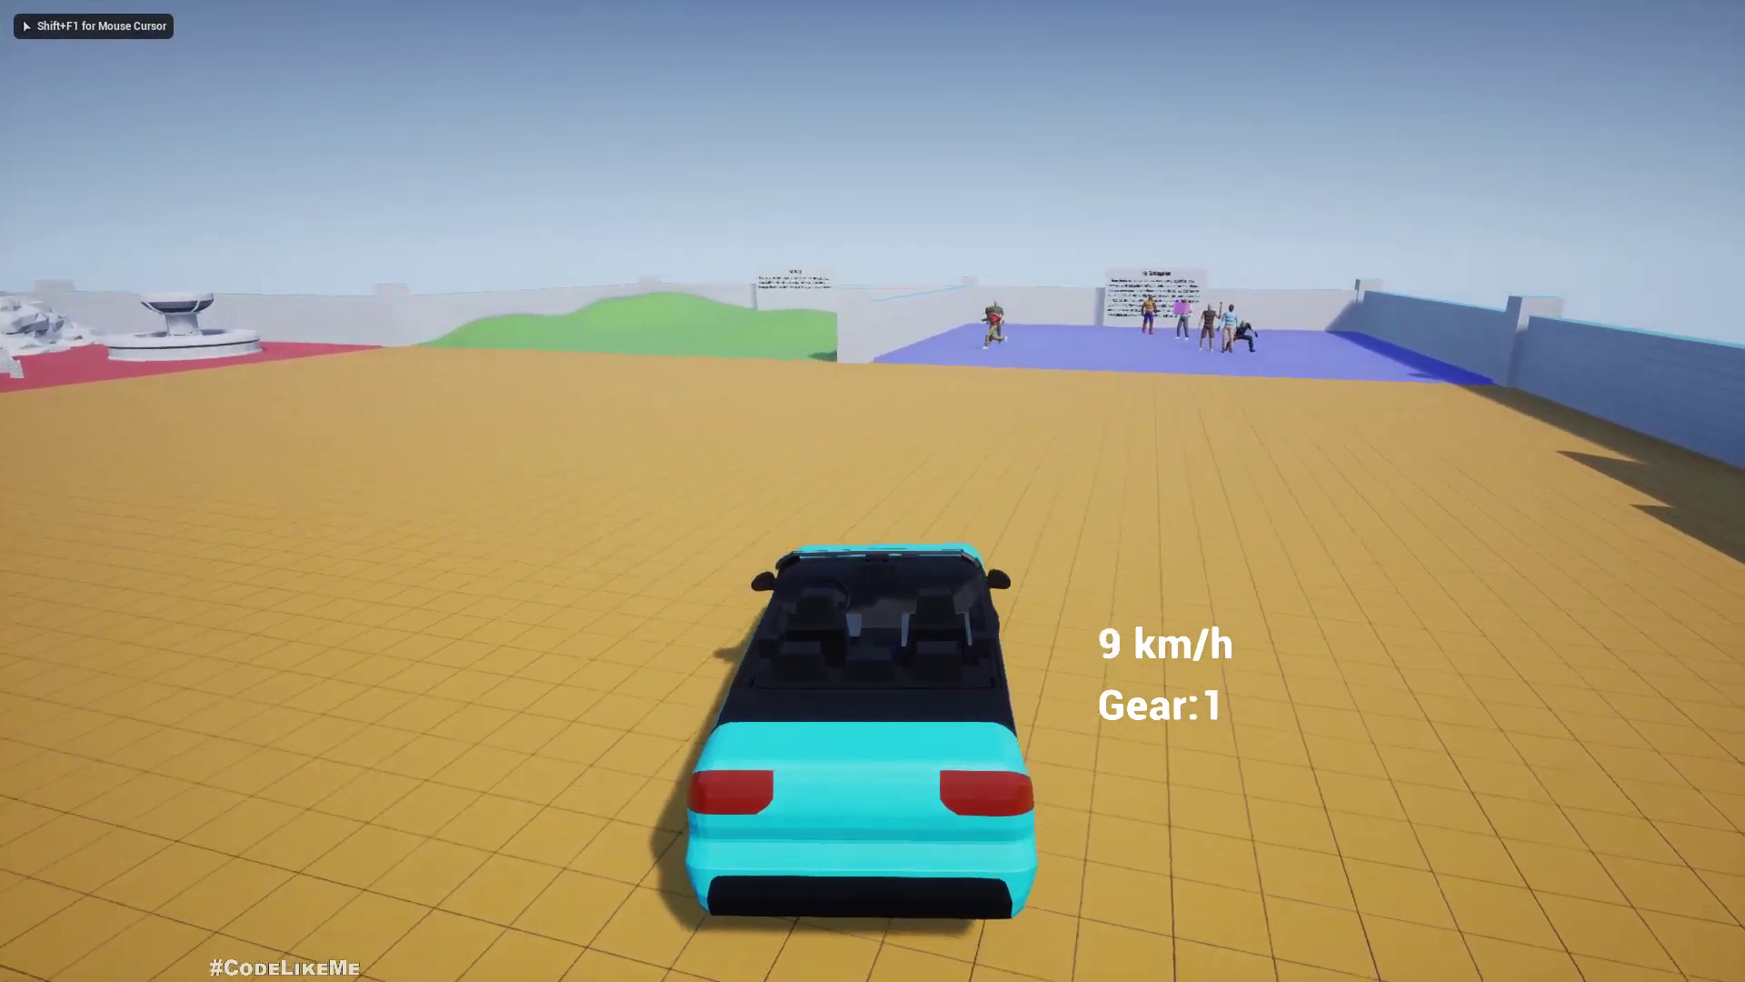
pyautogui.press('w')
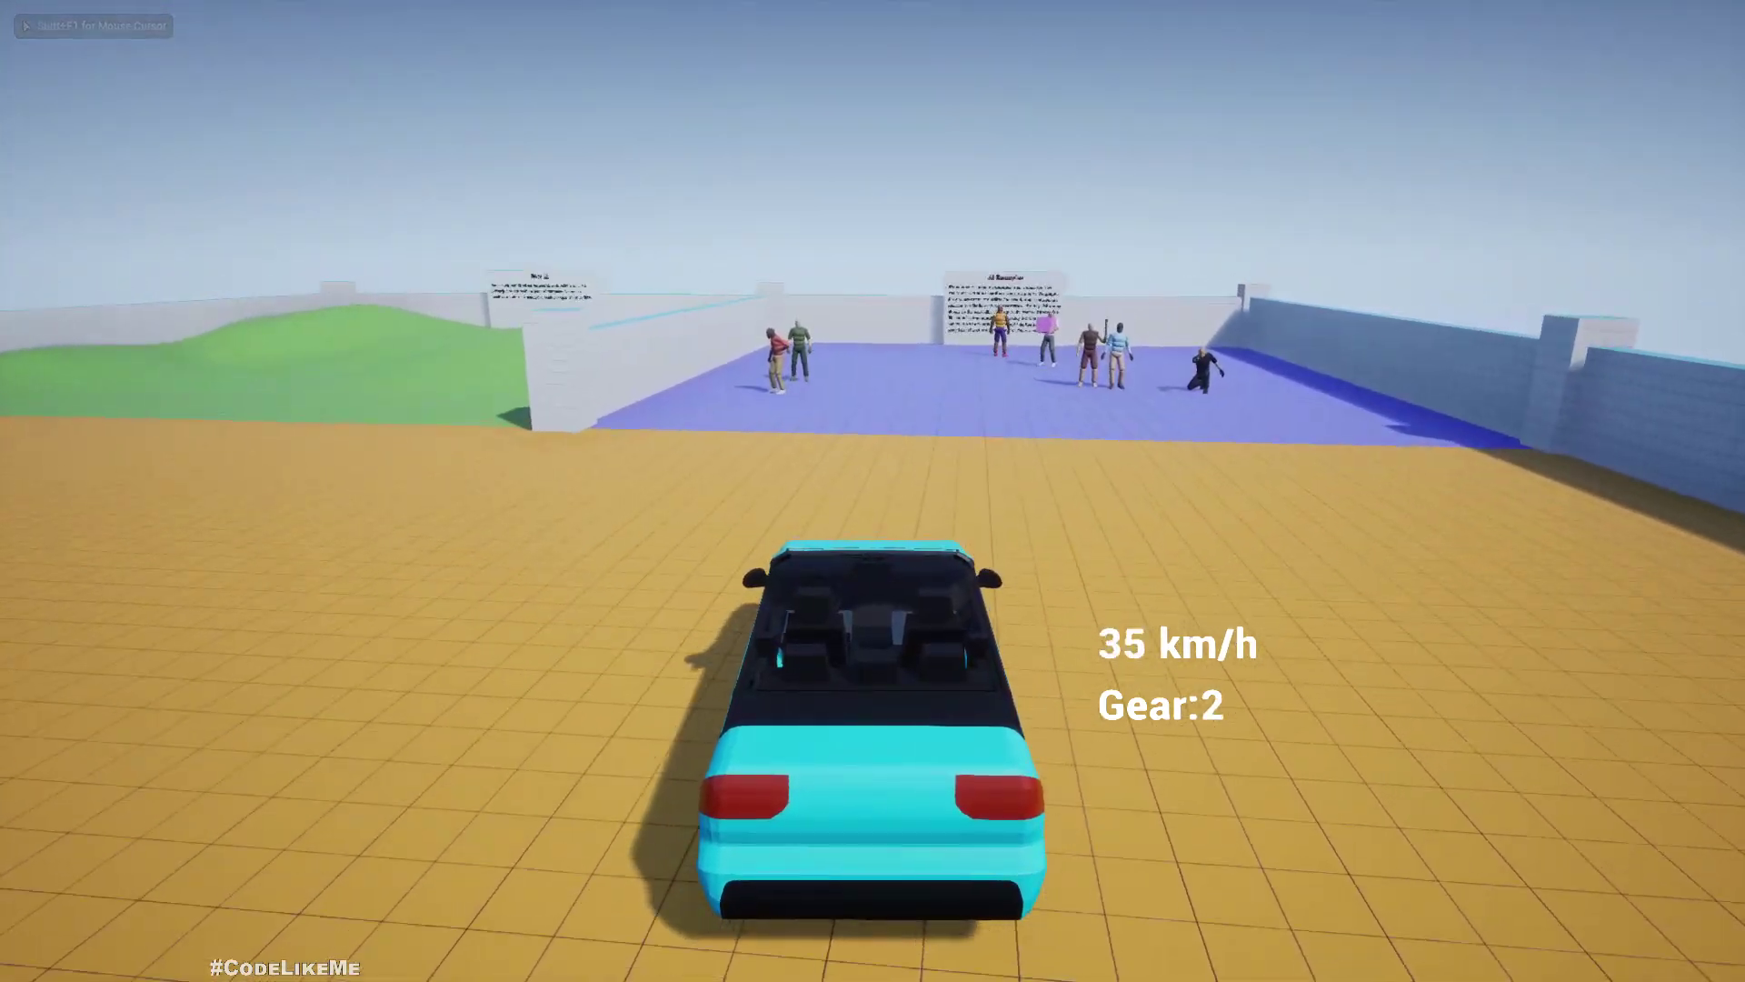
pyautogui.press('w')
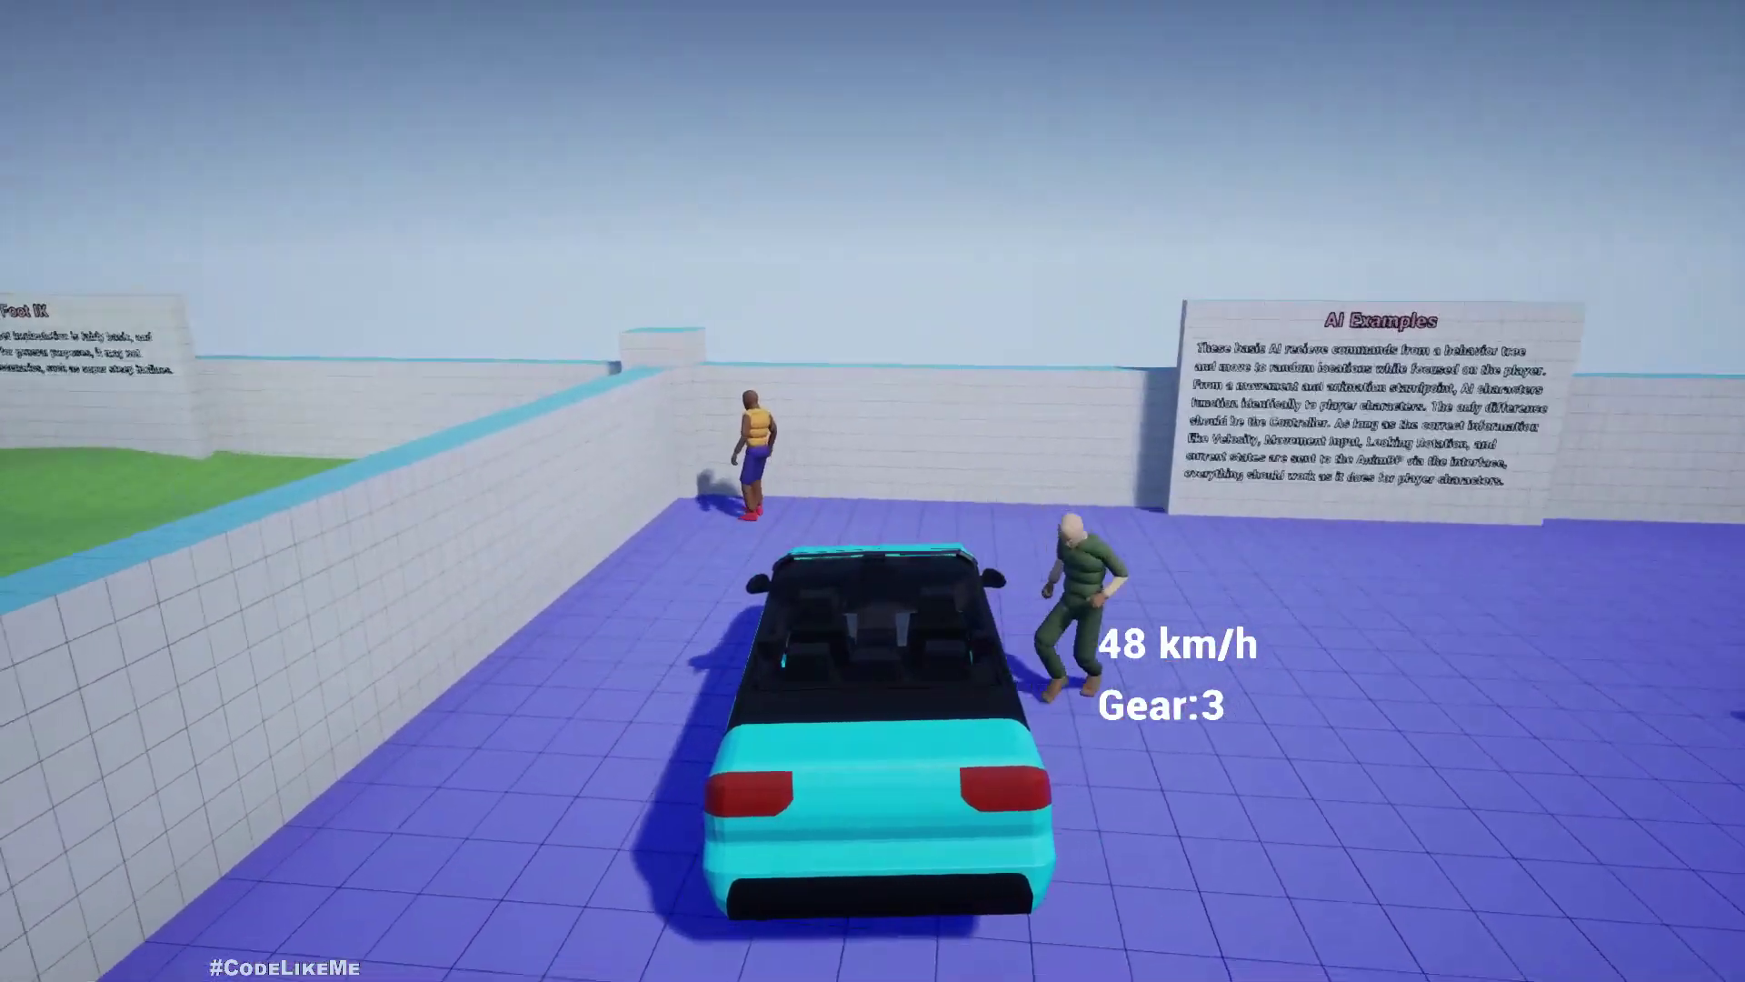
pyautogui.press('s')
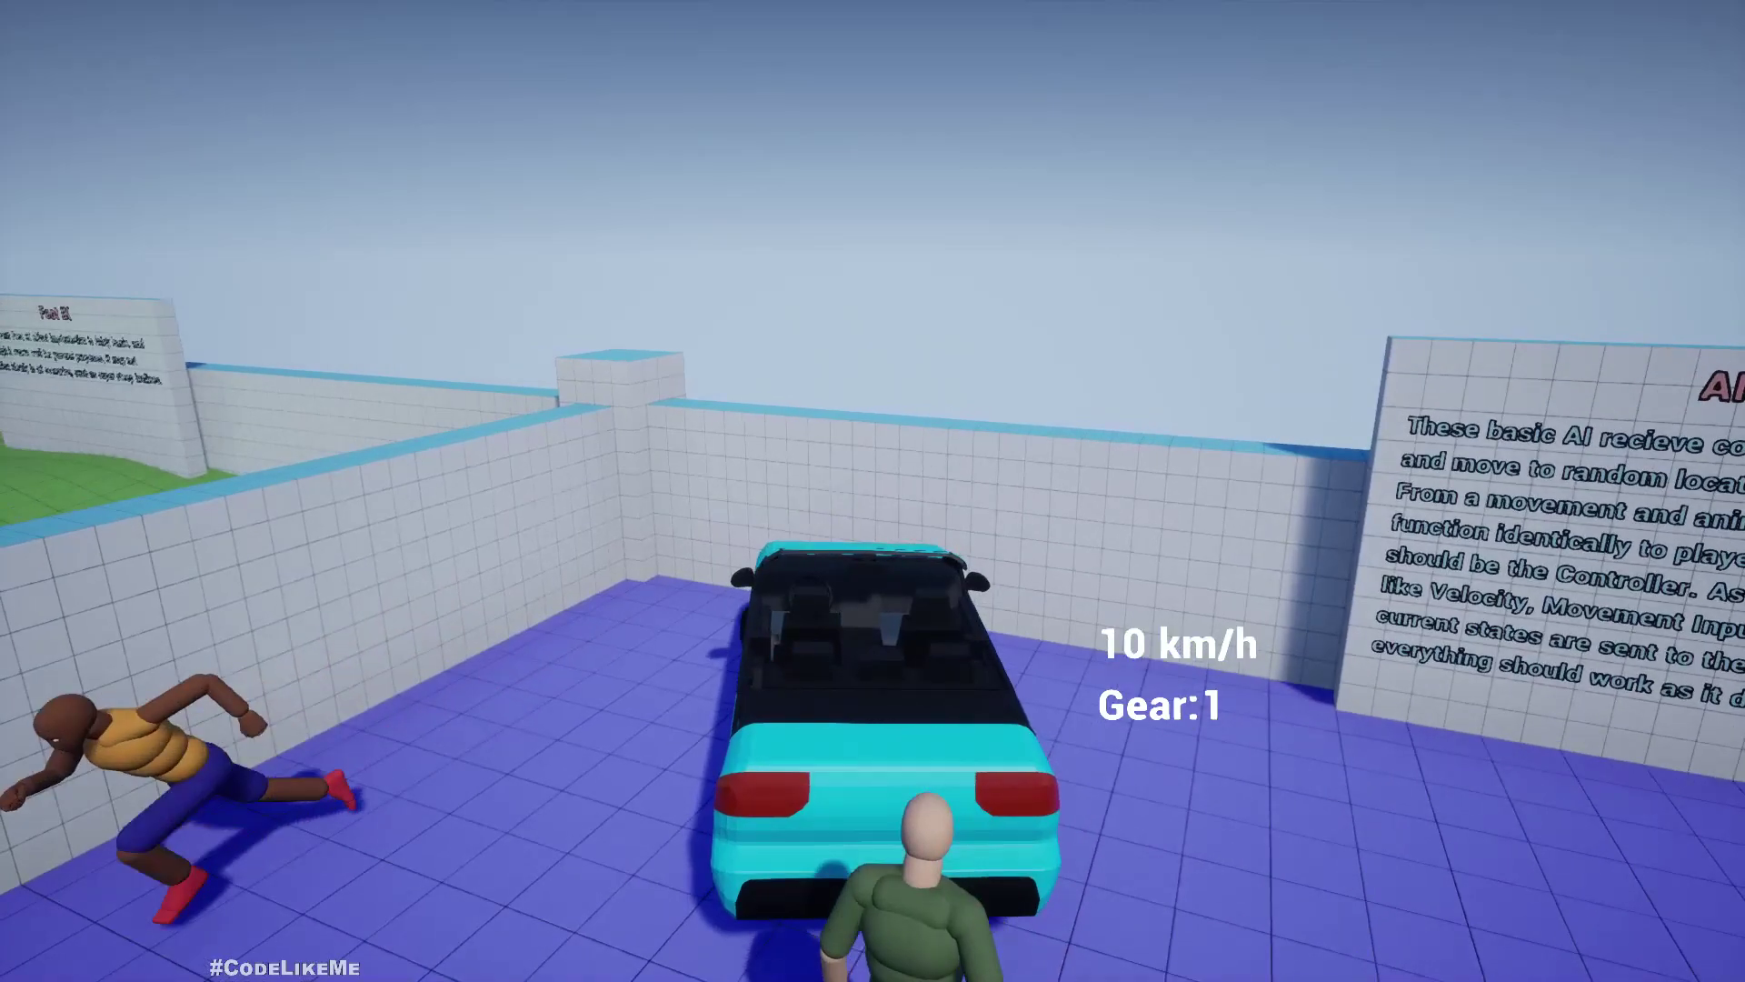
pyautogui.press('s')
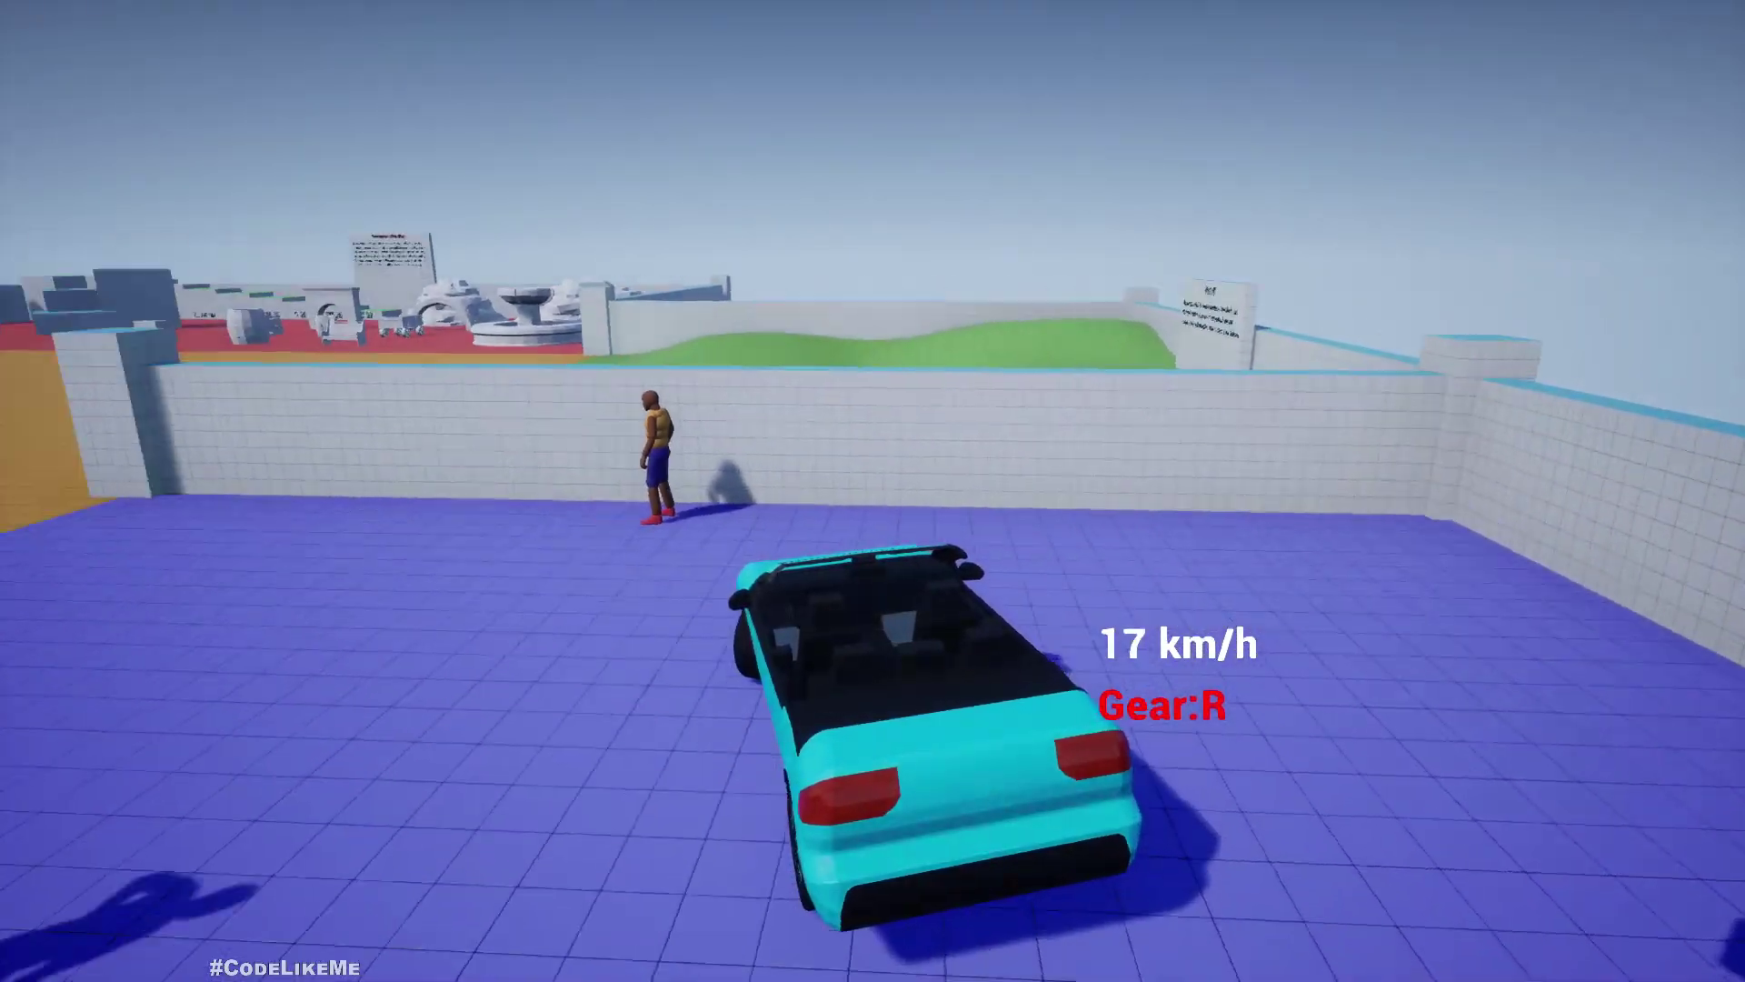
pyautogui.press('w')
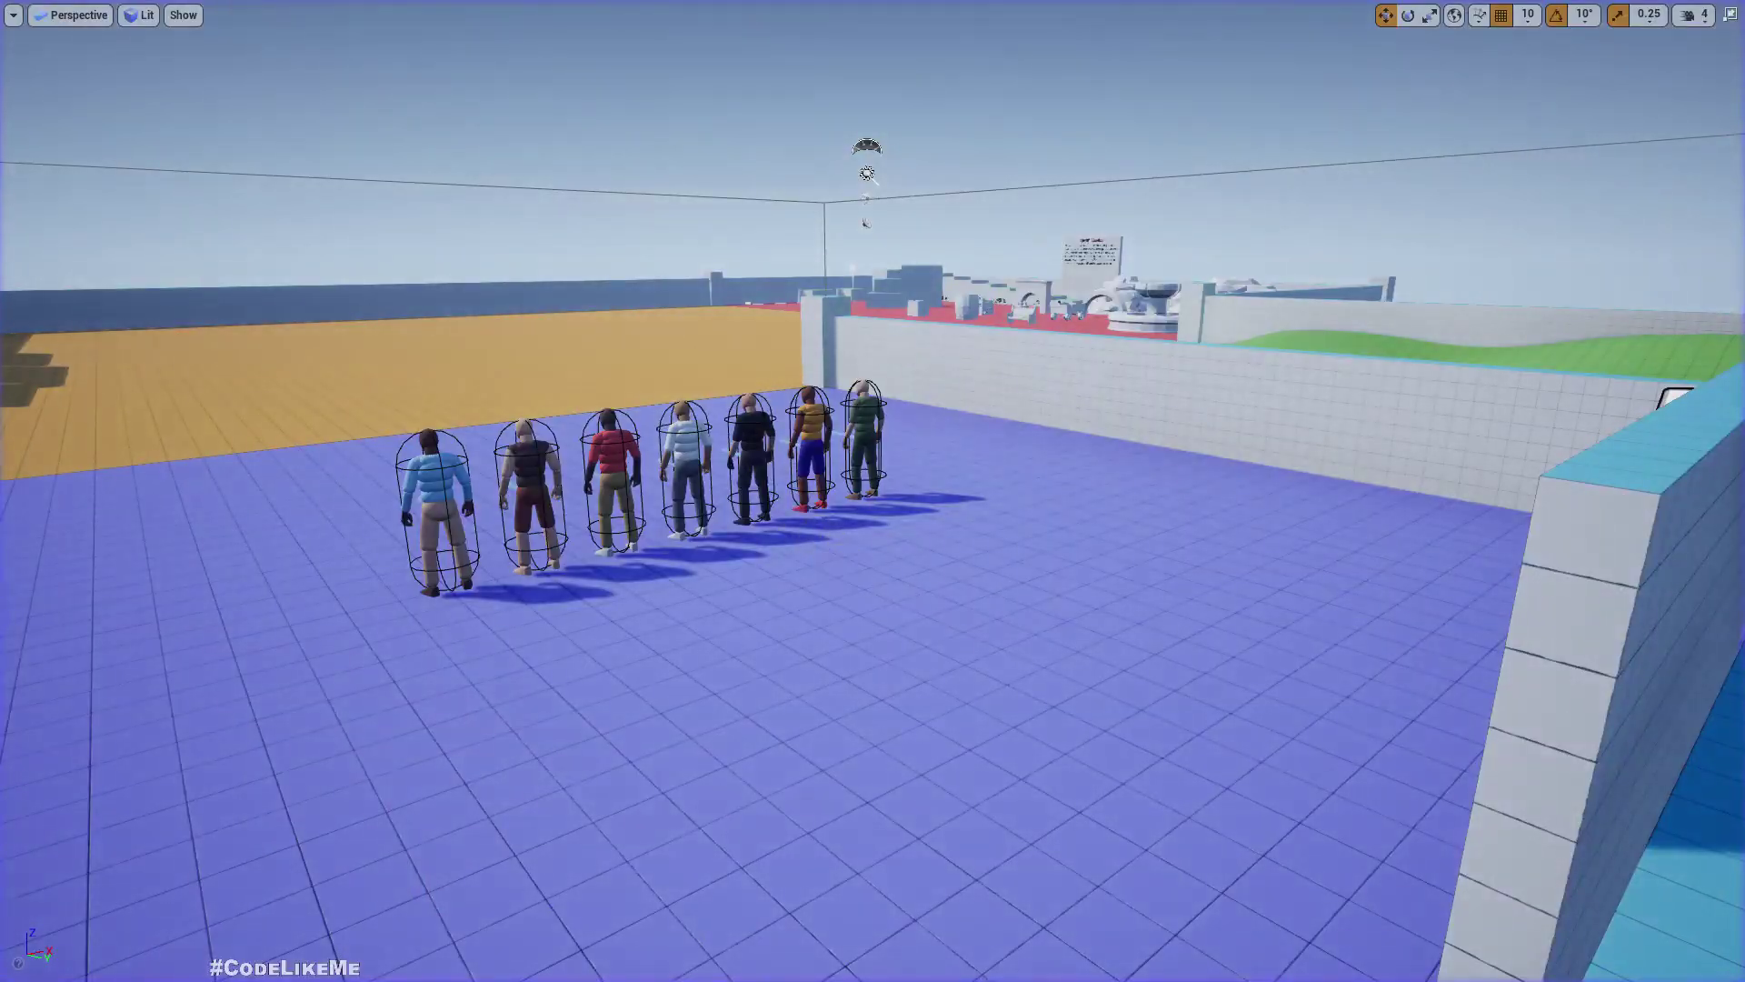
# Select the NavMeshBoundsVolume around the blue AI area and display the navigation mesh in the restored viewport
pyautogui.moveTo(873, 491); pyautogui.dragTo(927, 600, button='right')
pyautogui.moveTo(981, 518); pyautogui.dragTo(877, 539, button='right')
pyautogui.moveTo(731, 450)
pyautogui.mouseDown(button='right')
pyautogui.moveTo(604, 395)
pyautogui.moveTo(640, 455)
pyautogui.moveTo(722, 465)
pyautogui.mouseUp(button='right')
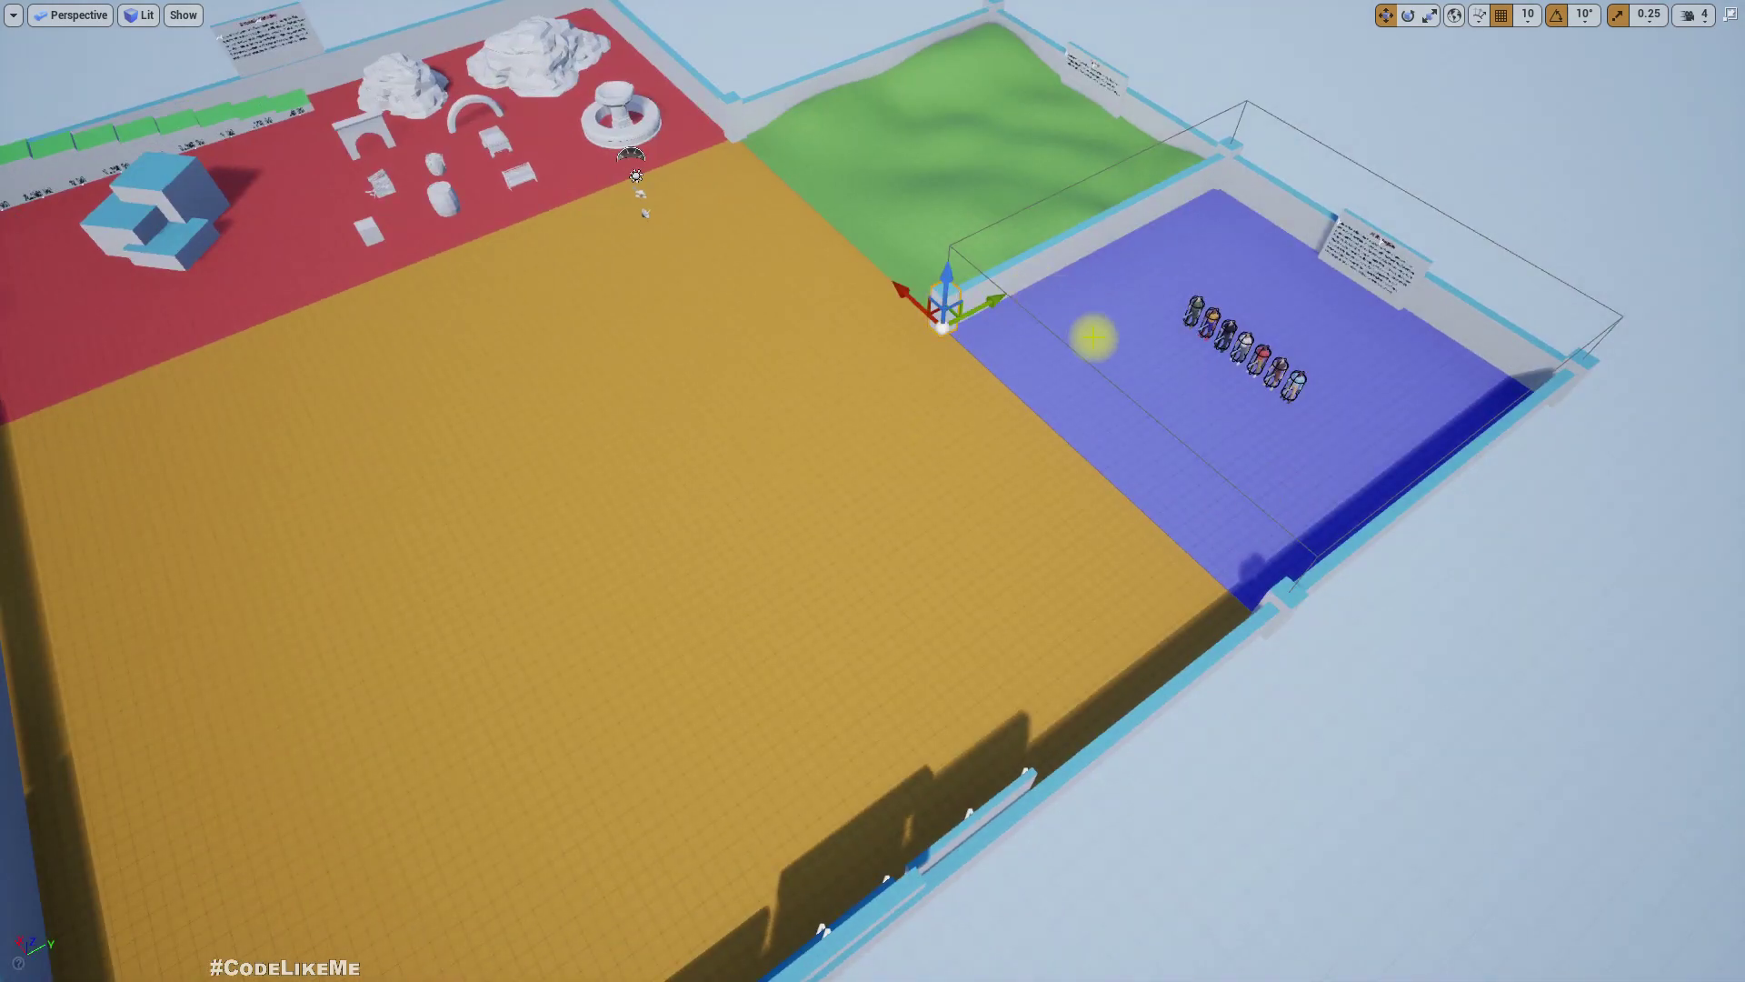
pyautogui.click(1102, 371)
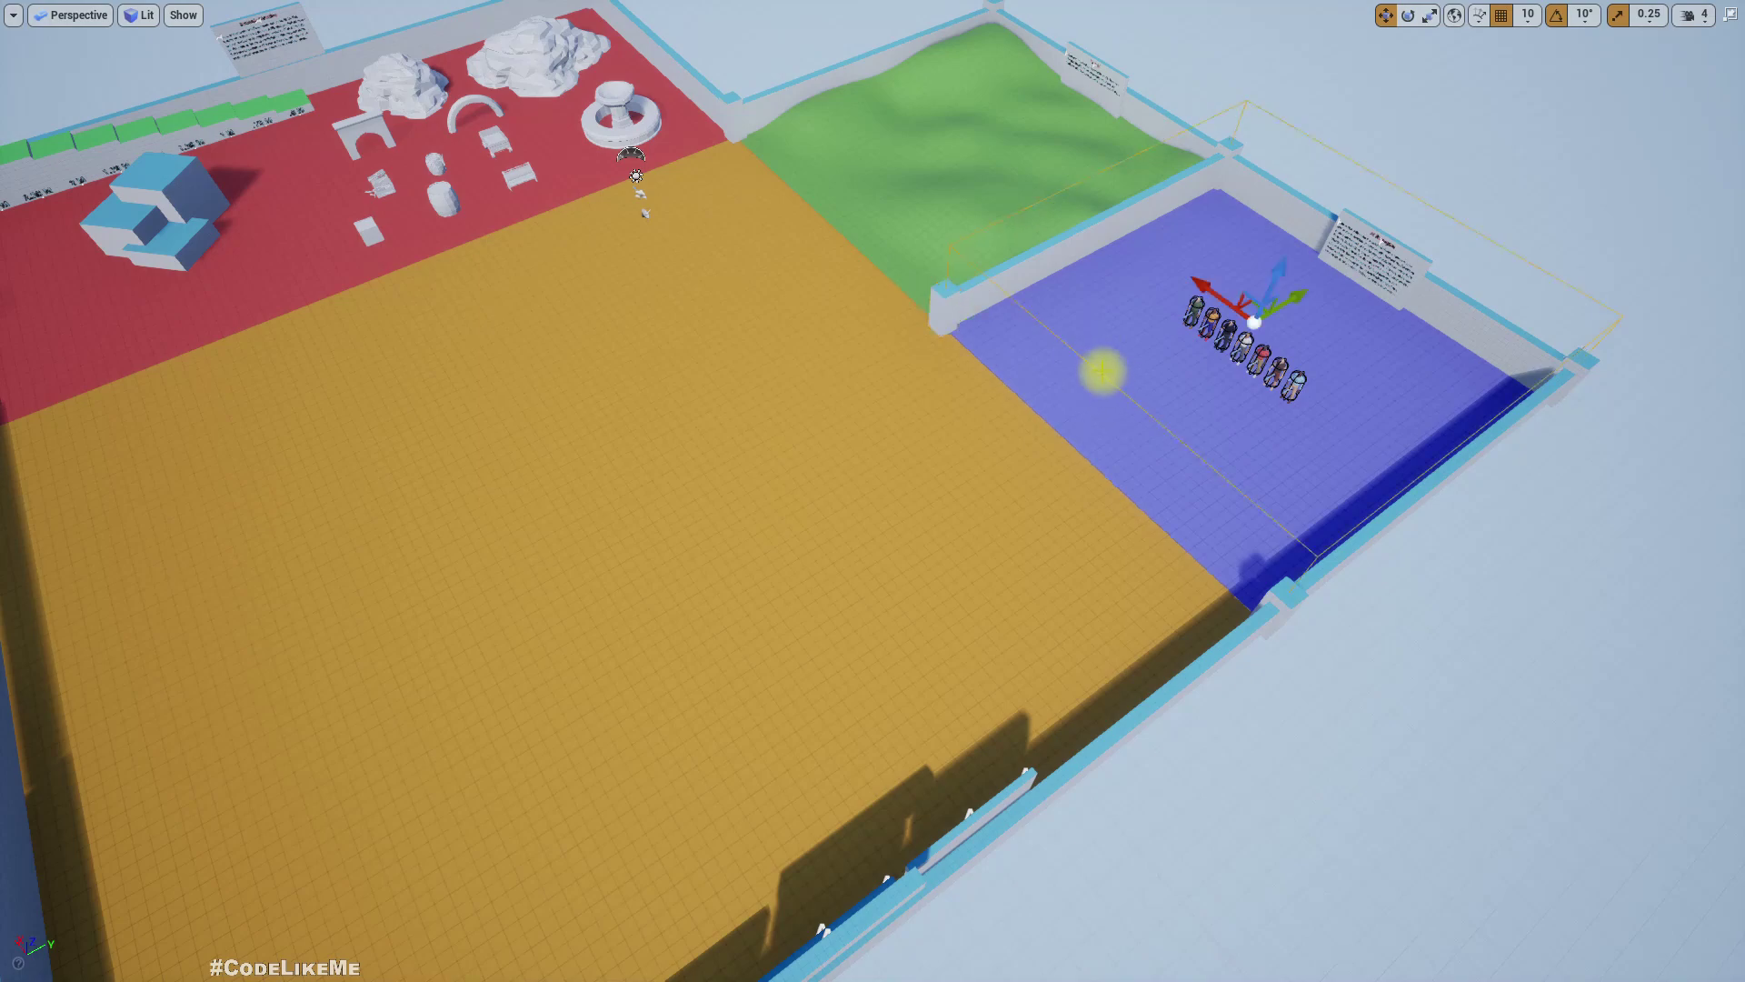
pyautogui.press('F11')
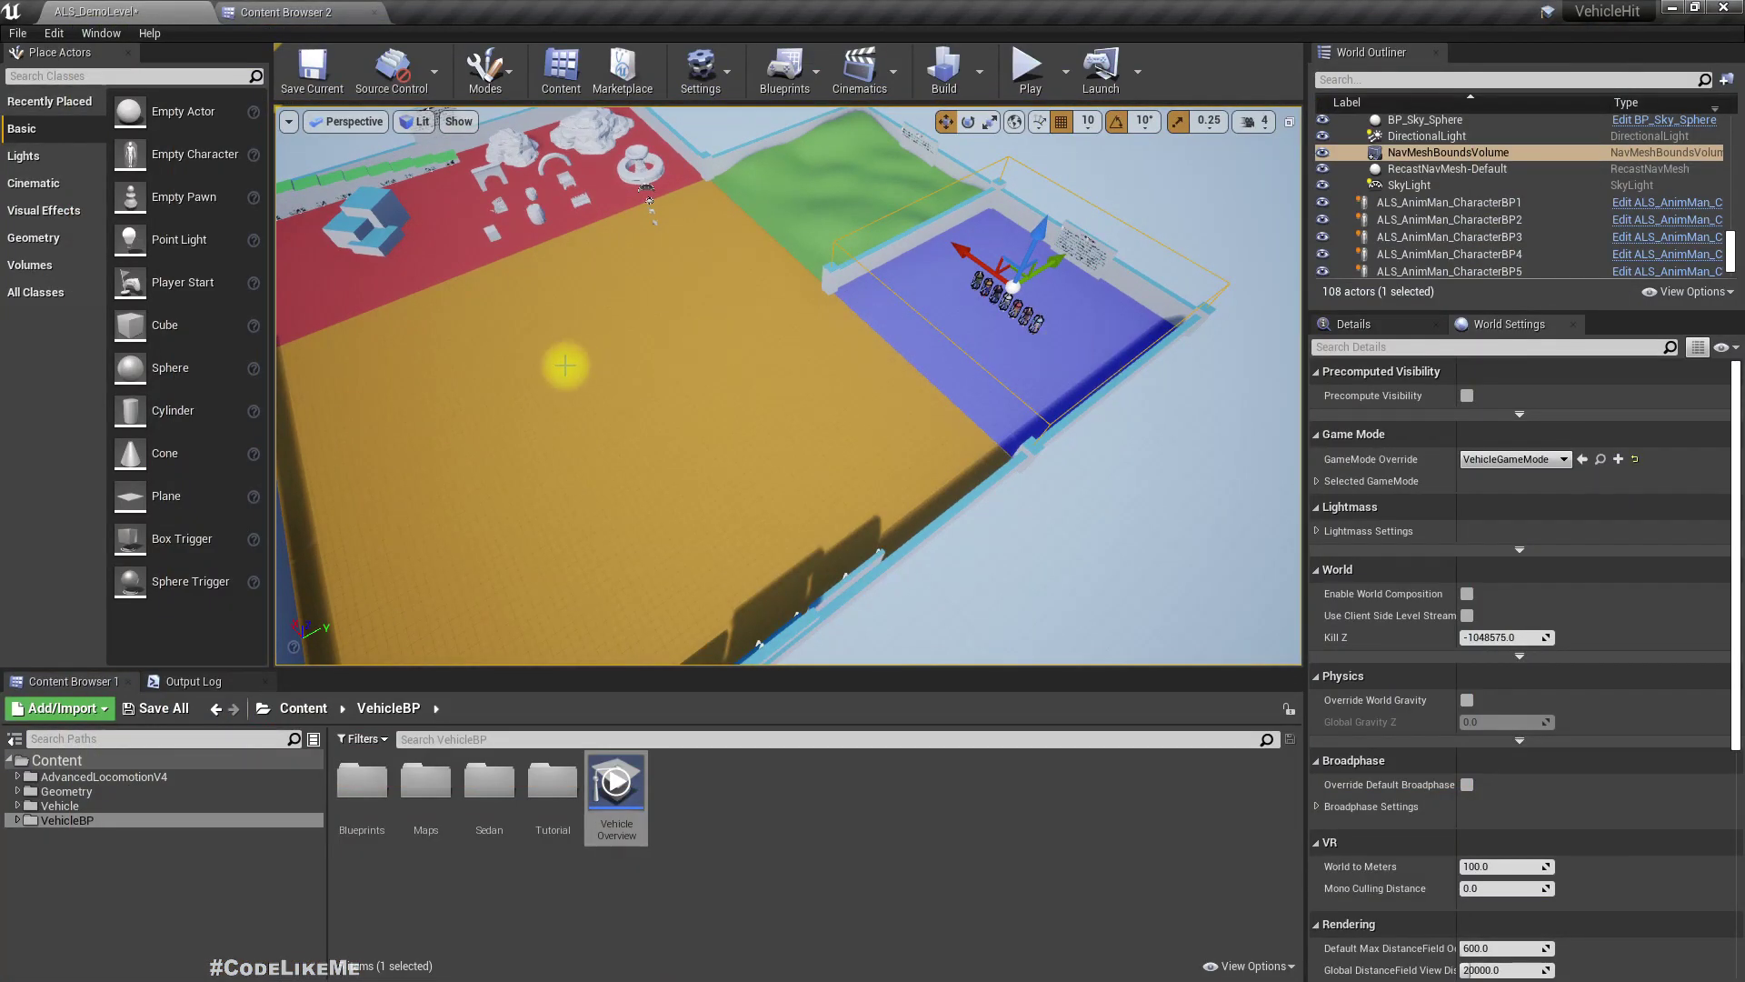
pyautogui.press('p')
pyautogui.moveTo(565, 365); pyautogui.dragTo(582, 373, button='right')
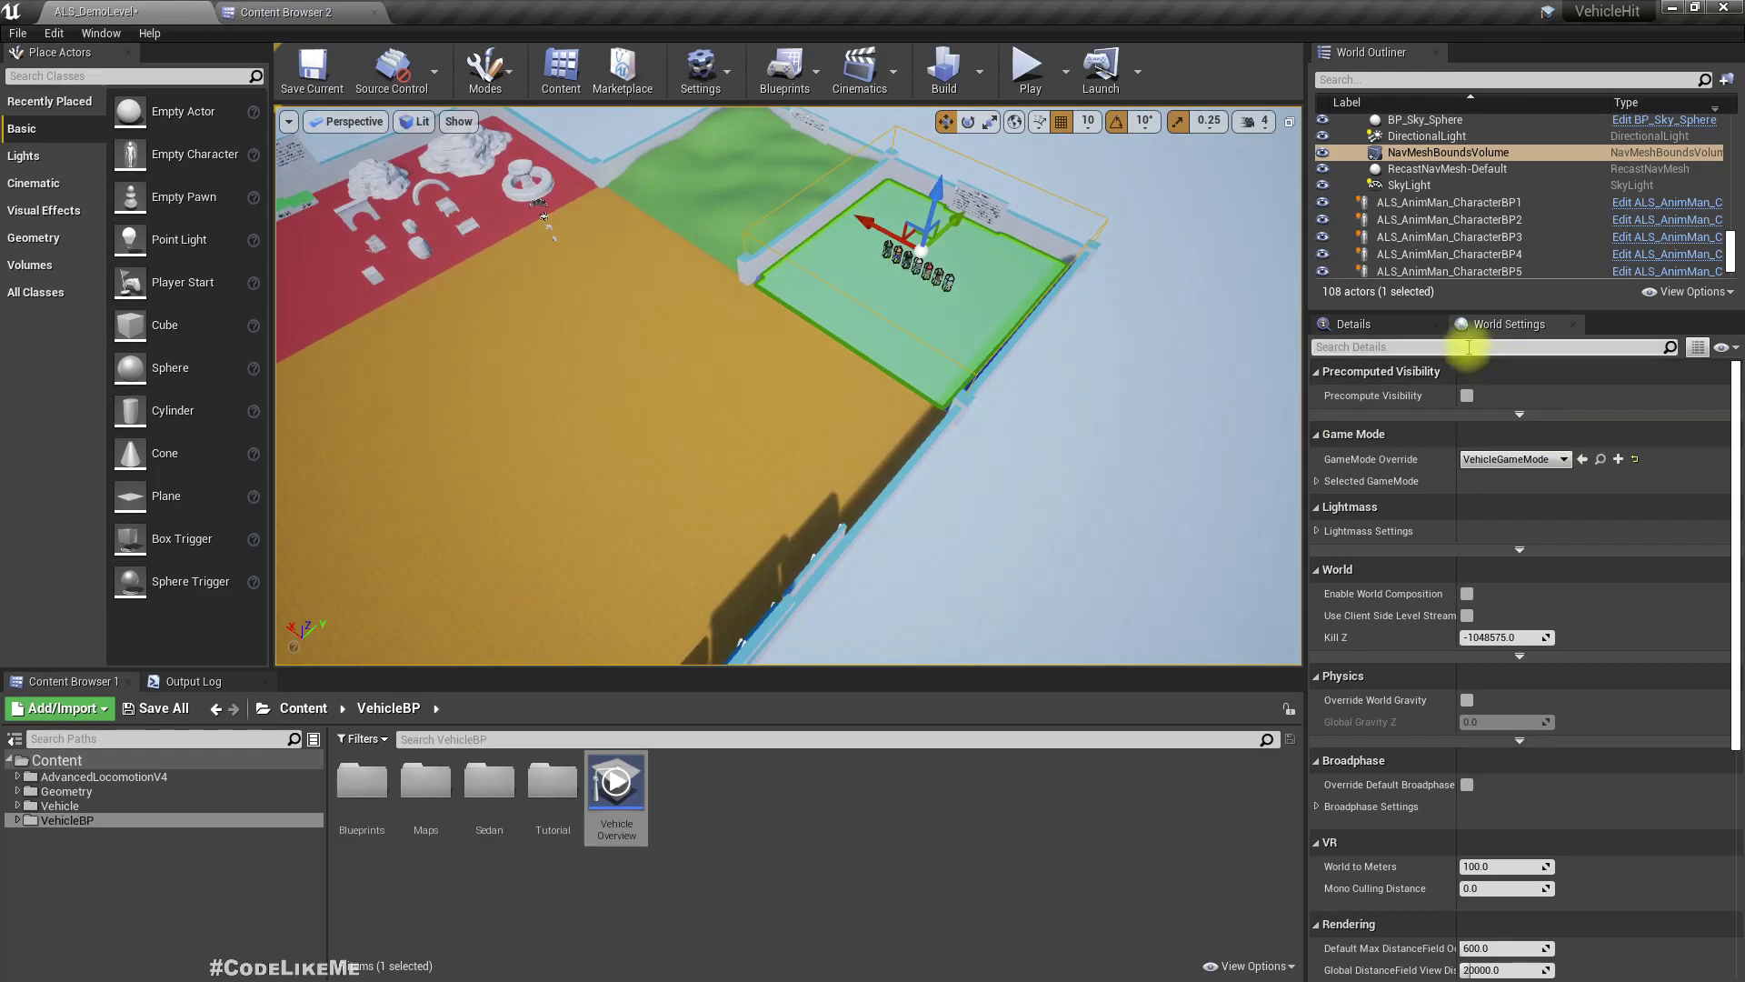
# Set the NavMeshBoundsVolume's Brush Settings X size to 6000
pyautogui.click(1353, 324)
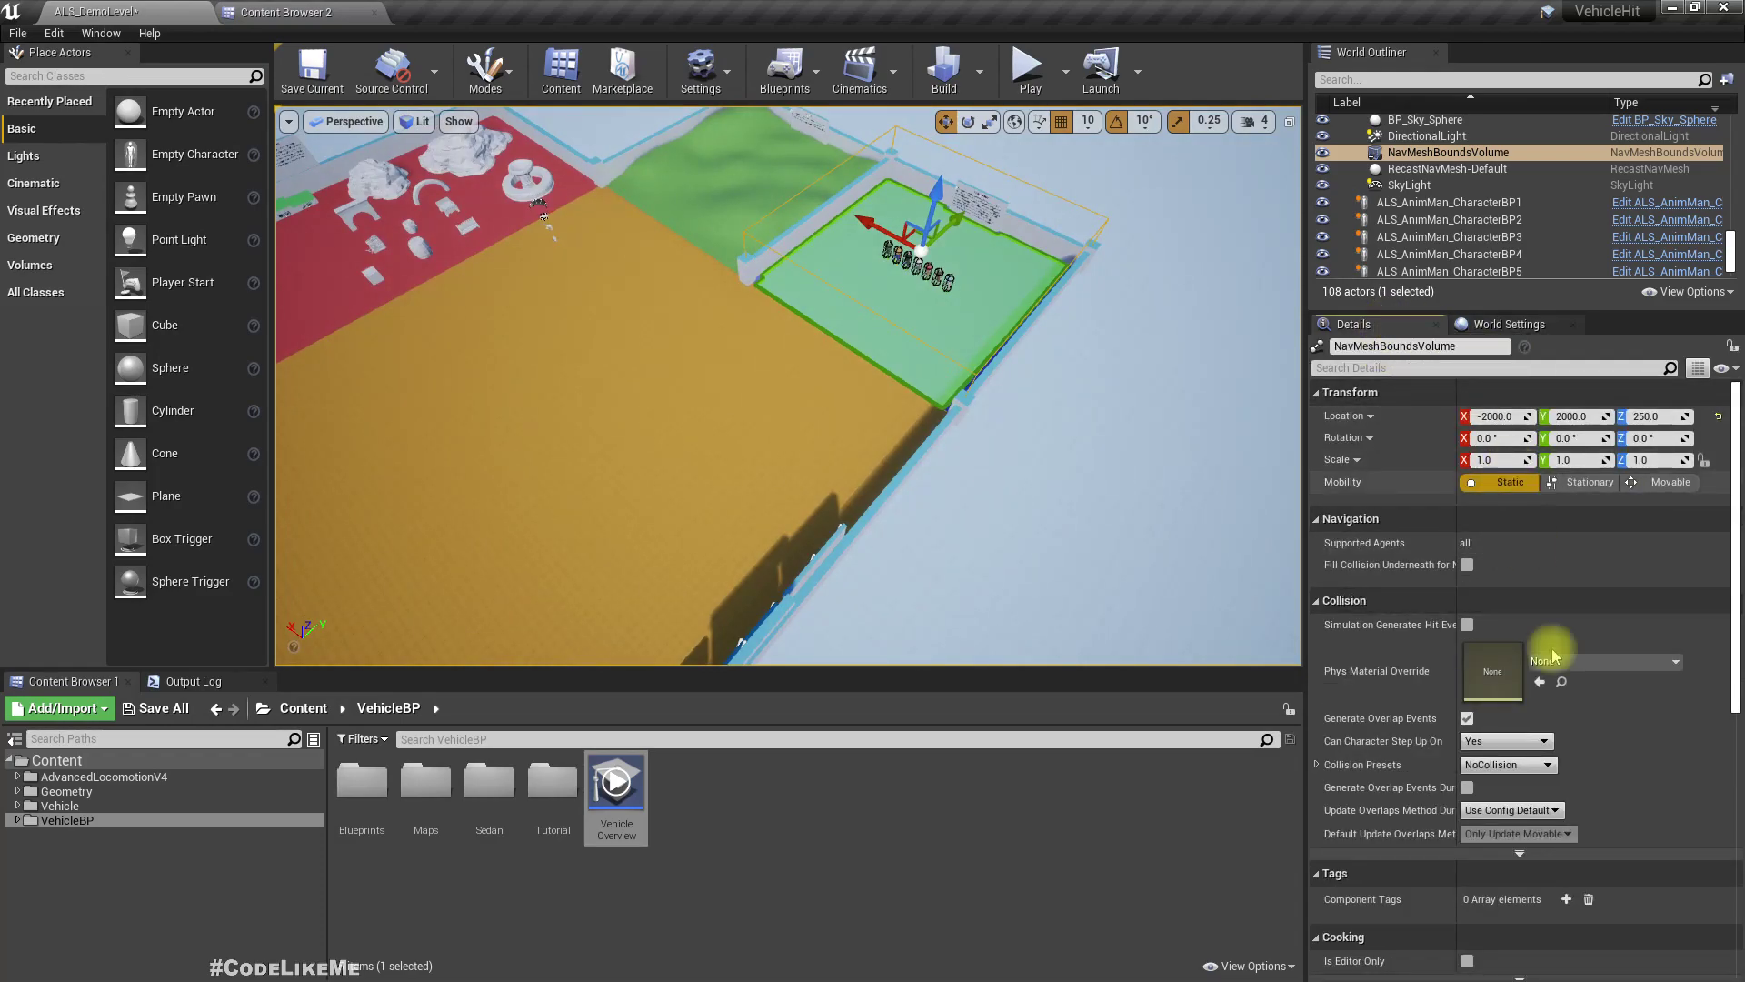
pyautogui.scroll(-4, 1564, 718)
pyautogui.click(1491, 758)
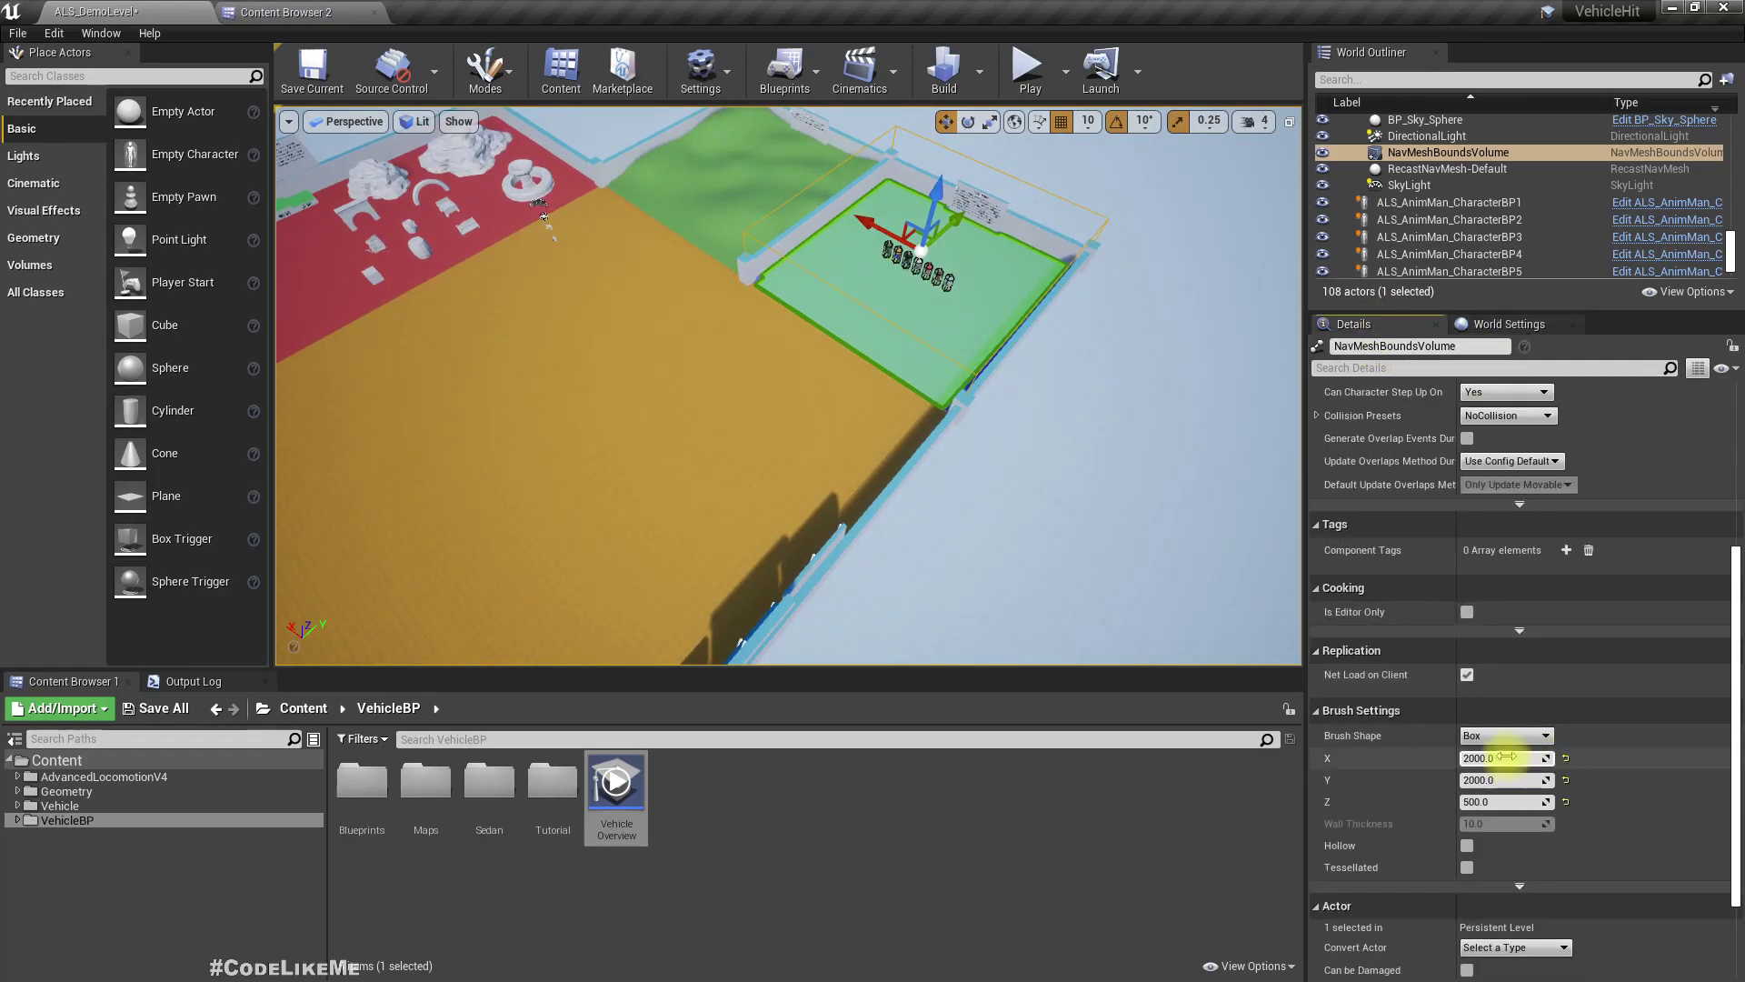
pyautogui.press('Left')
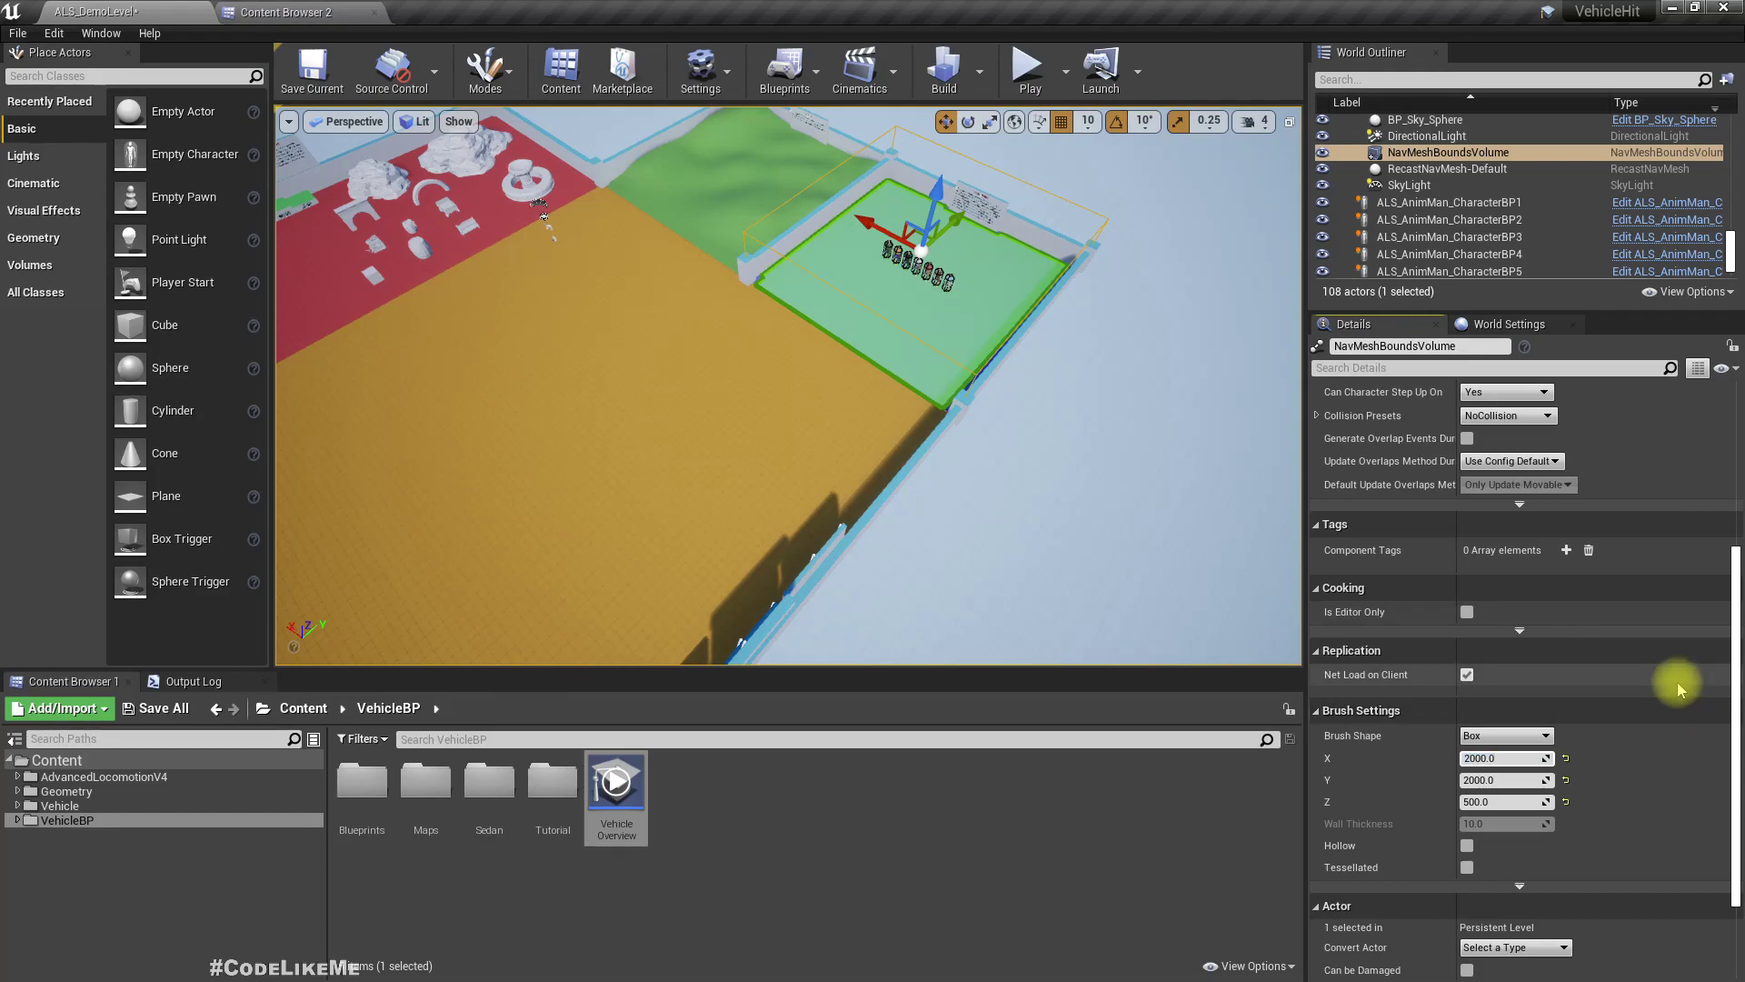
pyautogui.press('Delete')
pyautogui.write('6')
pyautogui.press('Return')
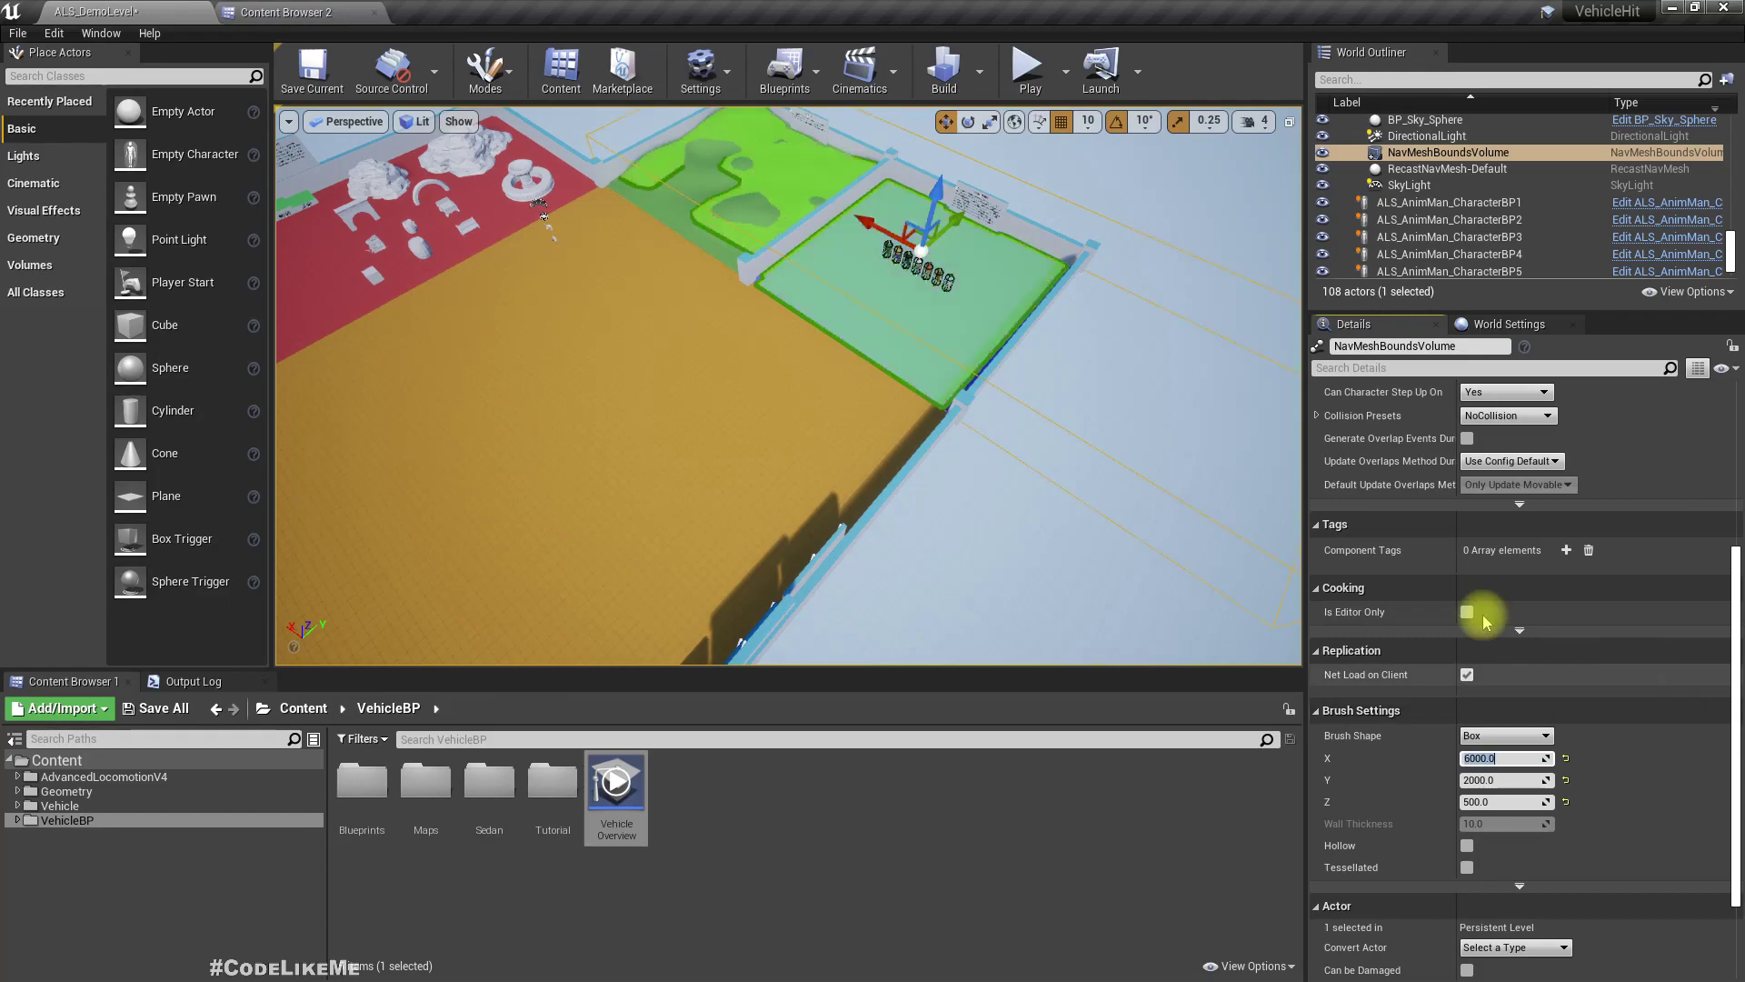
pyautogui.moveTo(979, 550); pyautogui.dragTo(909, 545, button='right')
pyautogui.press('s')
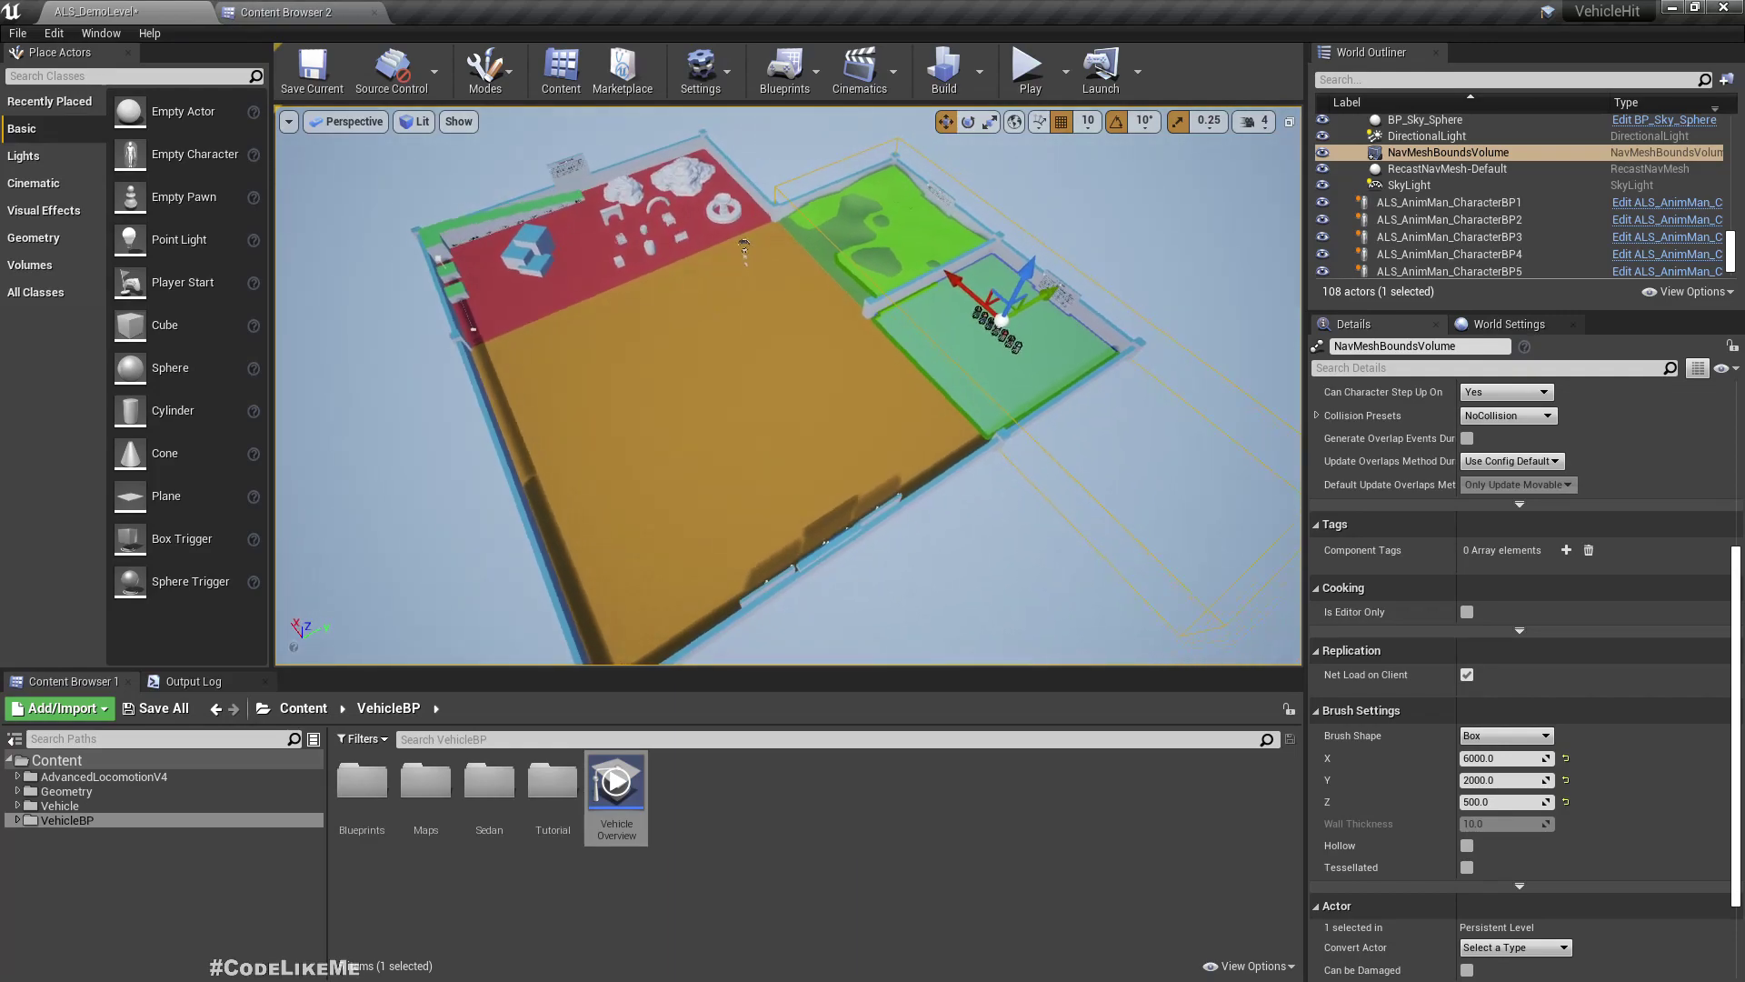
# Set the NavMeshBoundsVolume's brush X and Y sizes to 8000 and move the volume to cover the orange floor
pyautogui.click(1498, 758)
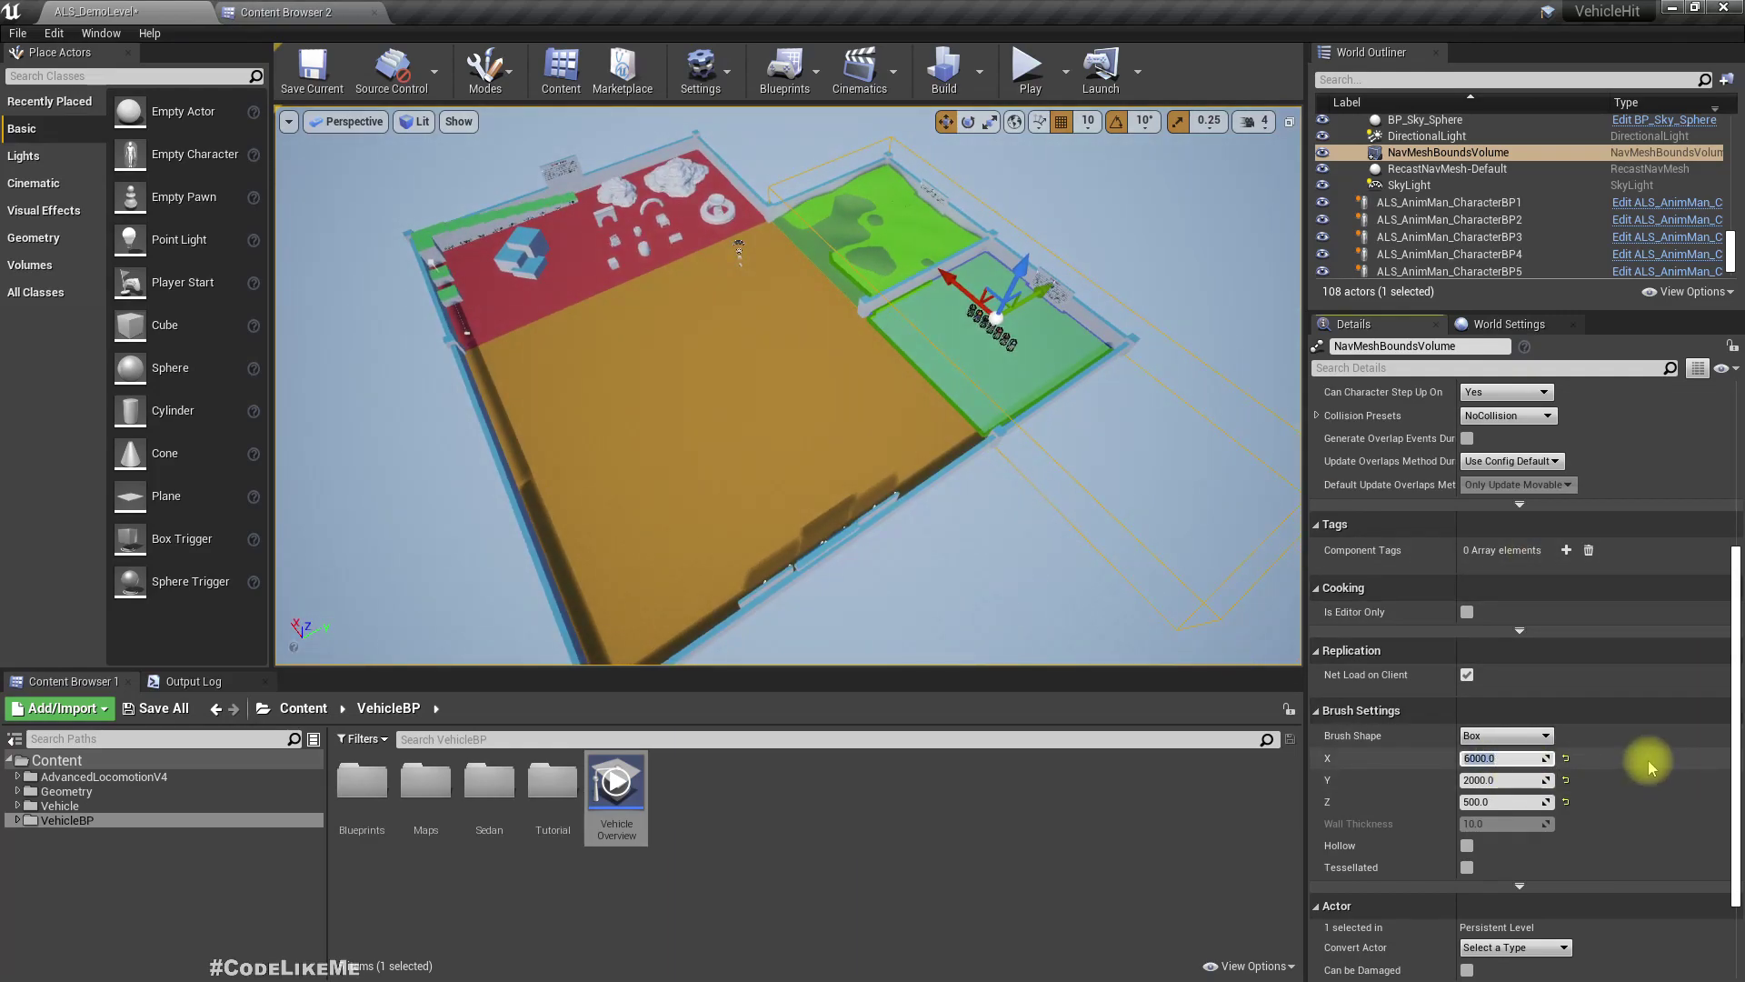
pyautogui.press('Home')
pyautogui.press('Delete')
pyautogui.write('8')
pyautogui.press('Tab')
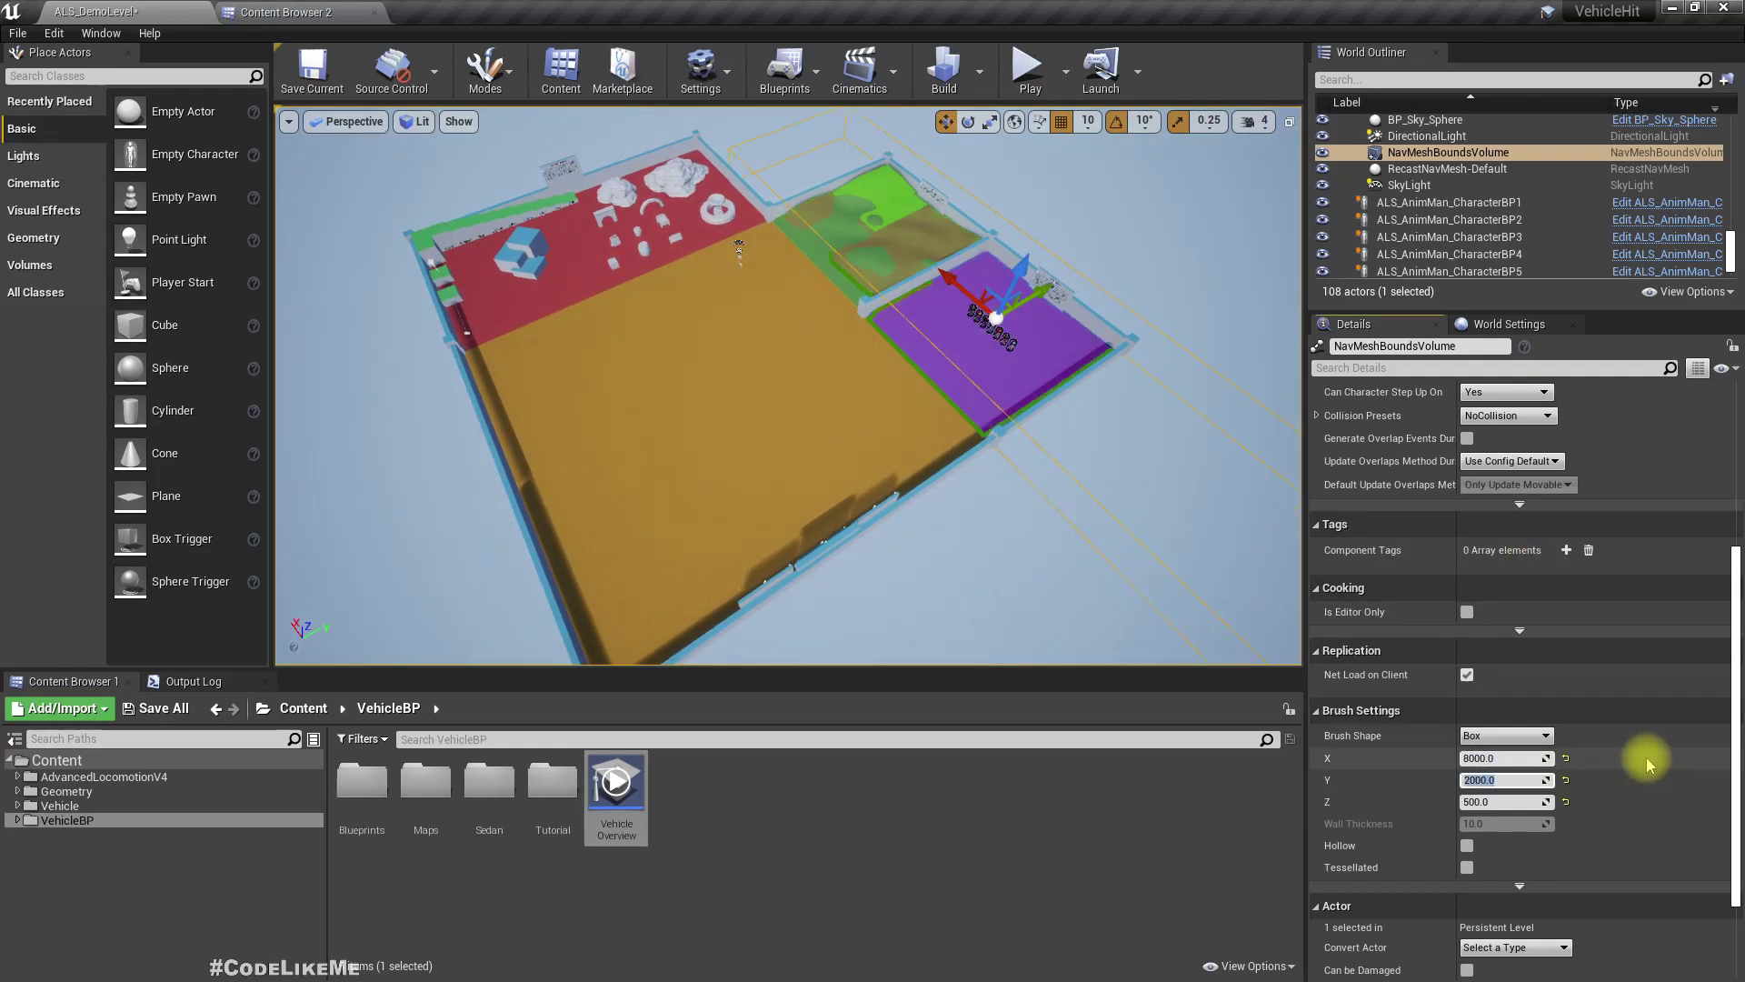
pyautogui.write('8000')
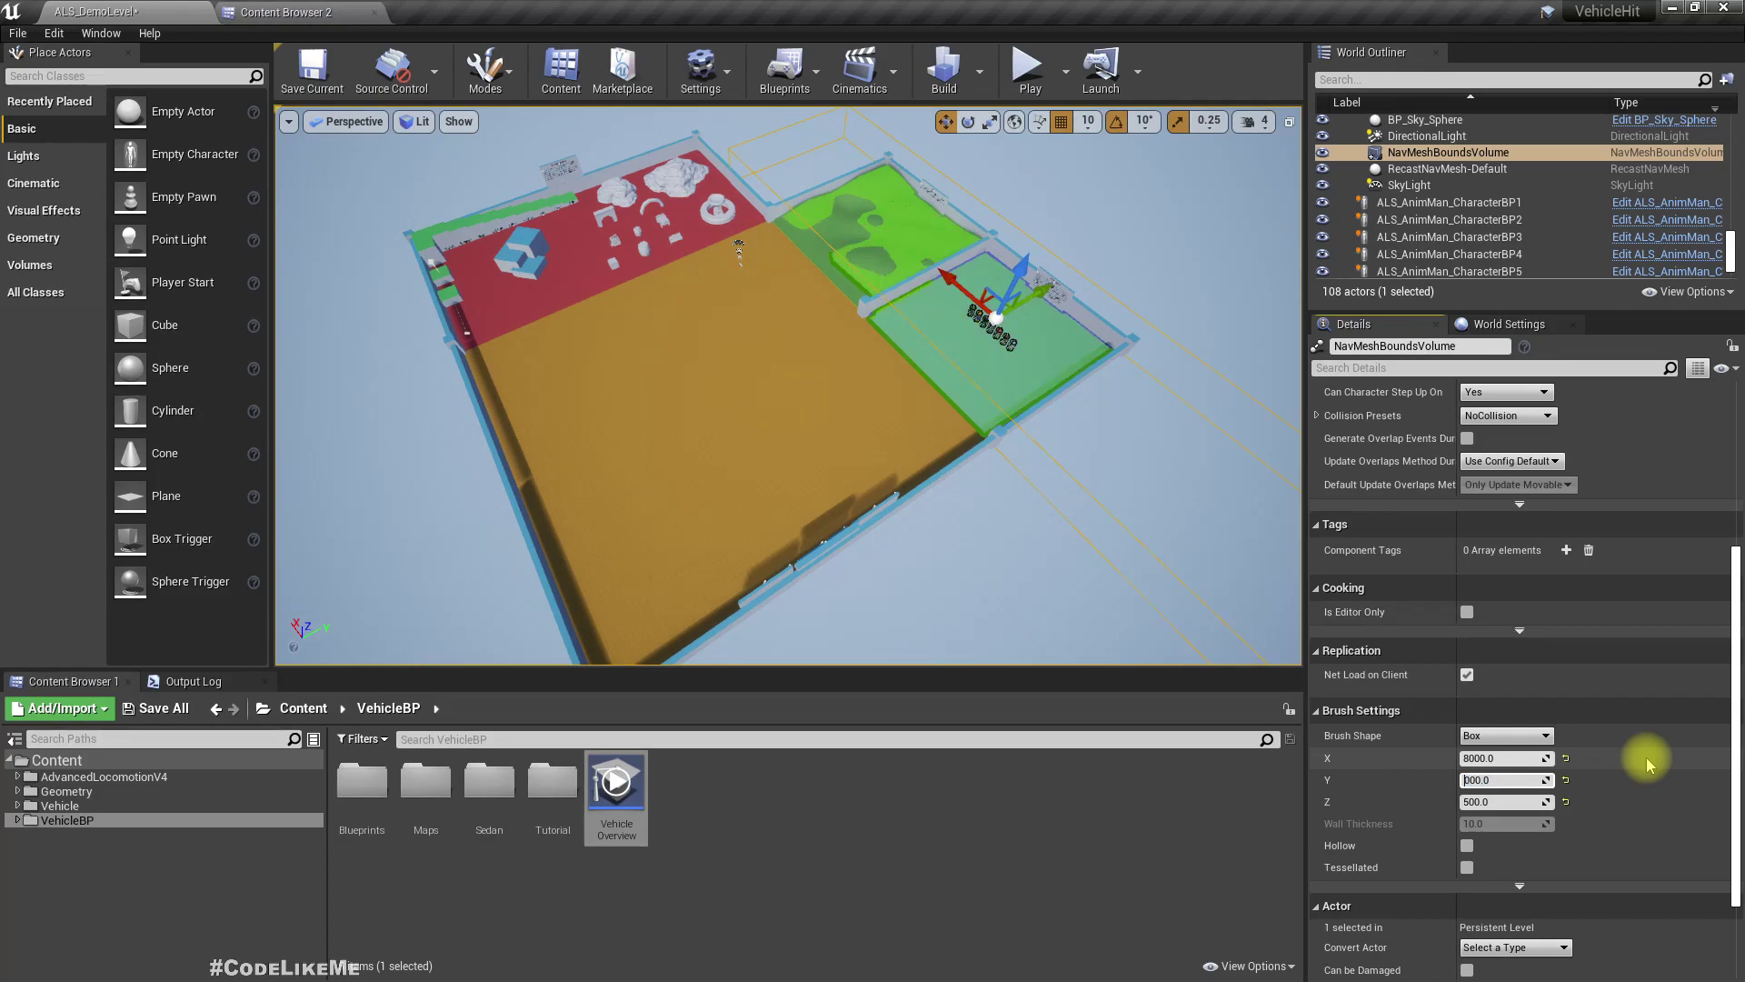
pyautogui.press('Return')
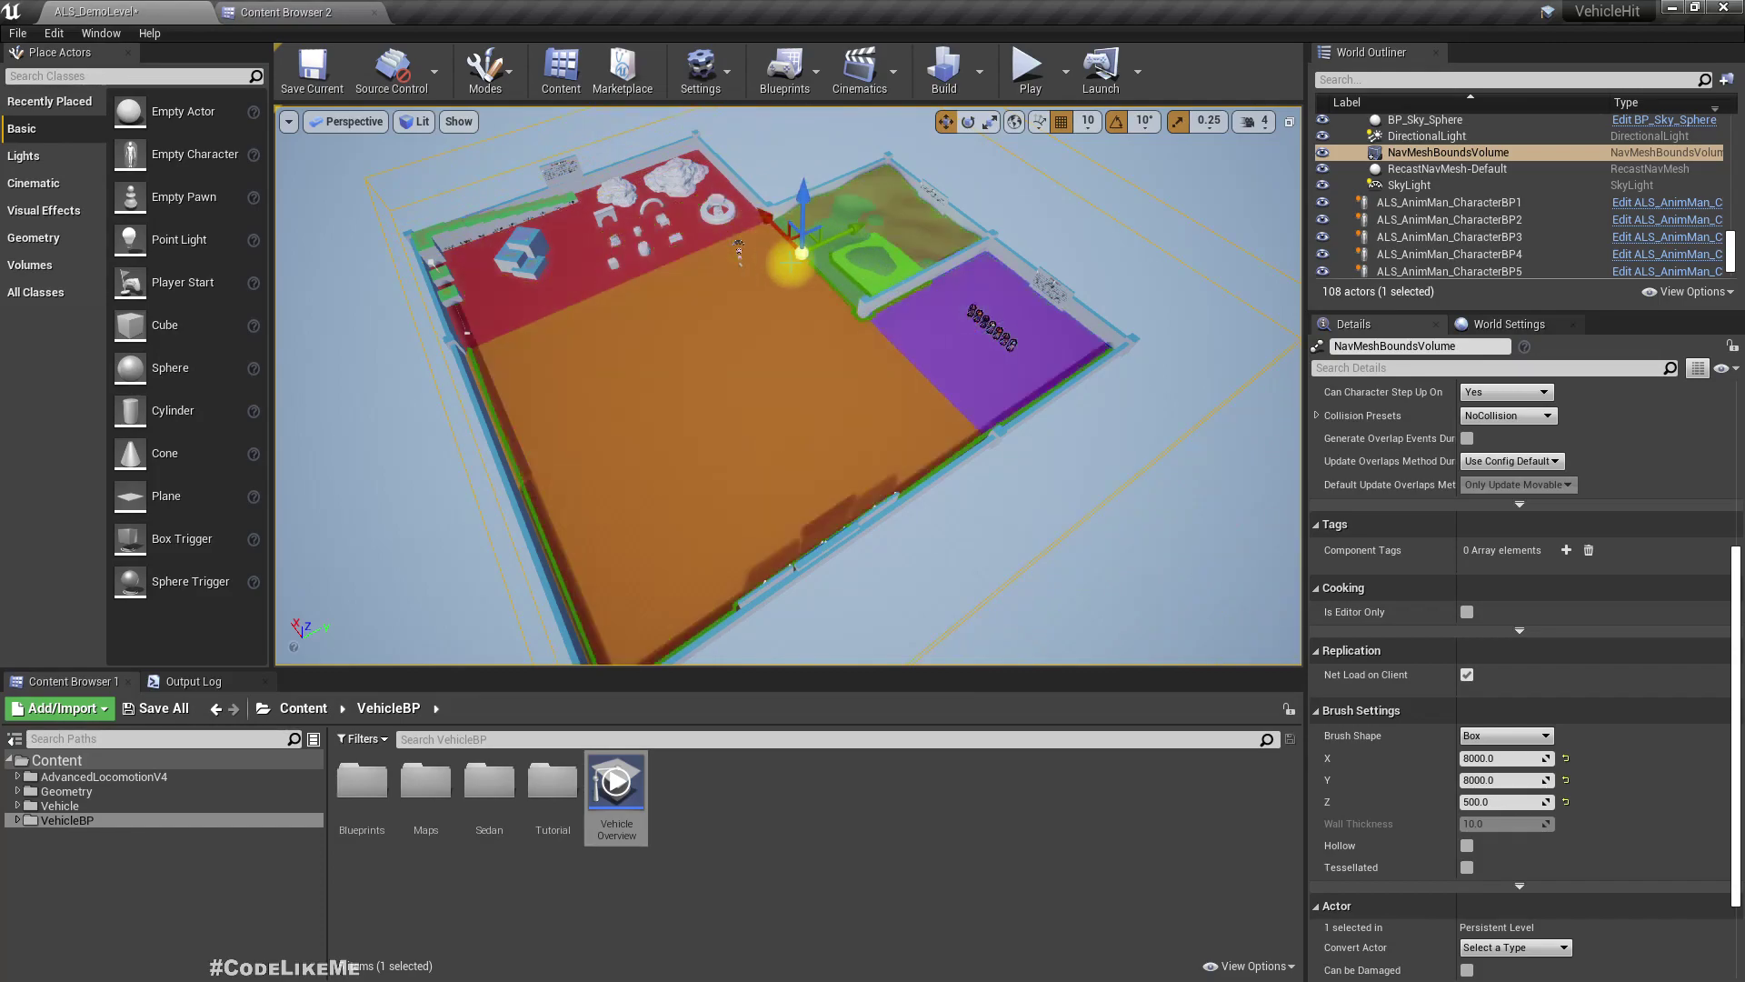
# Select all seven AI characters, ALS_AnimMan_CharacterBP1 to BP7, and move them along Y onto the orange floor, to about Y -180
pyautogui.moveTo(811, 295); pyautogui.dragTo(1036, 363, button='right')
pyautogui.moveTo(763, 409); pyautogui.dragTo(970, 374, button='right')
pyautogui.click(965, 361)
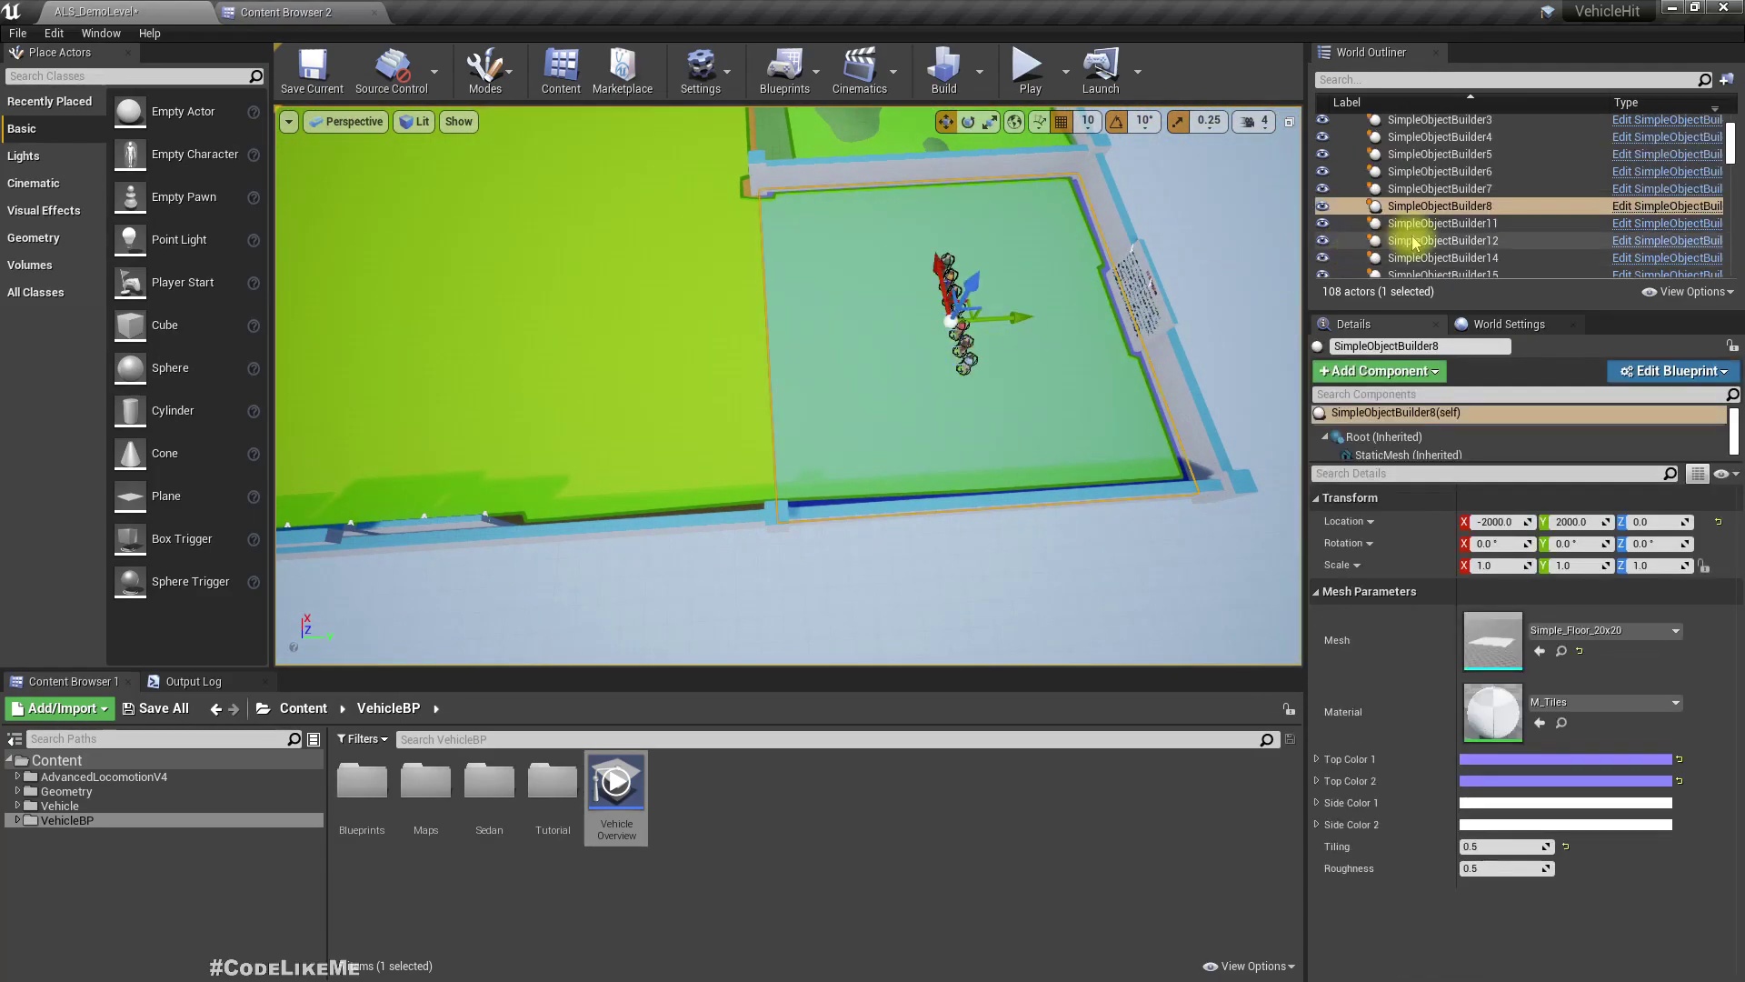
pyautogui.scroll(2, 950, 366)
pyautogui.moveTo(951, 366); pyautogui.dragTo(935, 318, button='right')
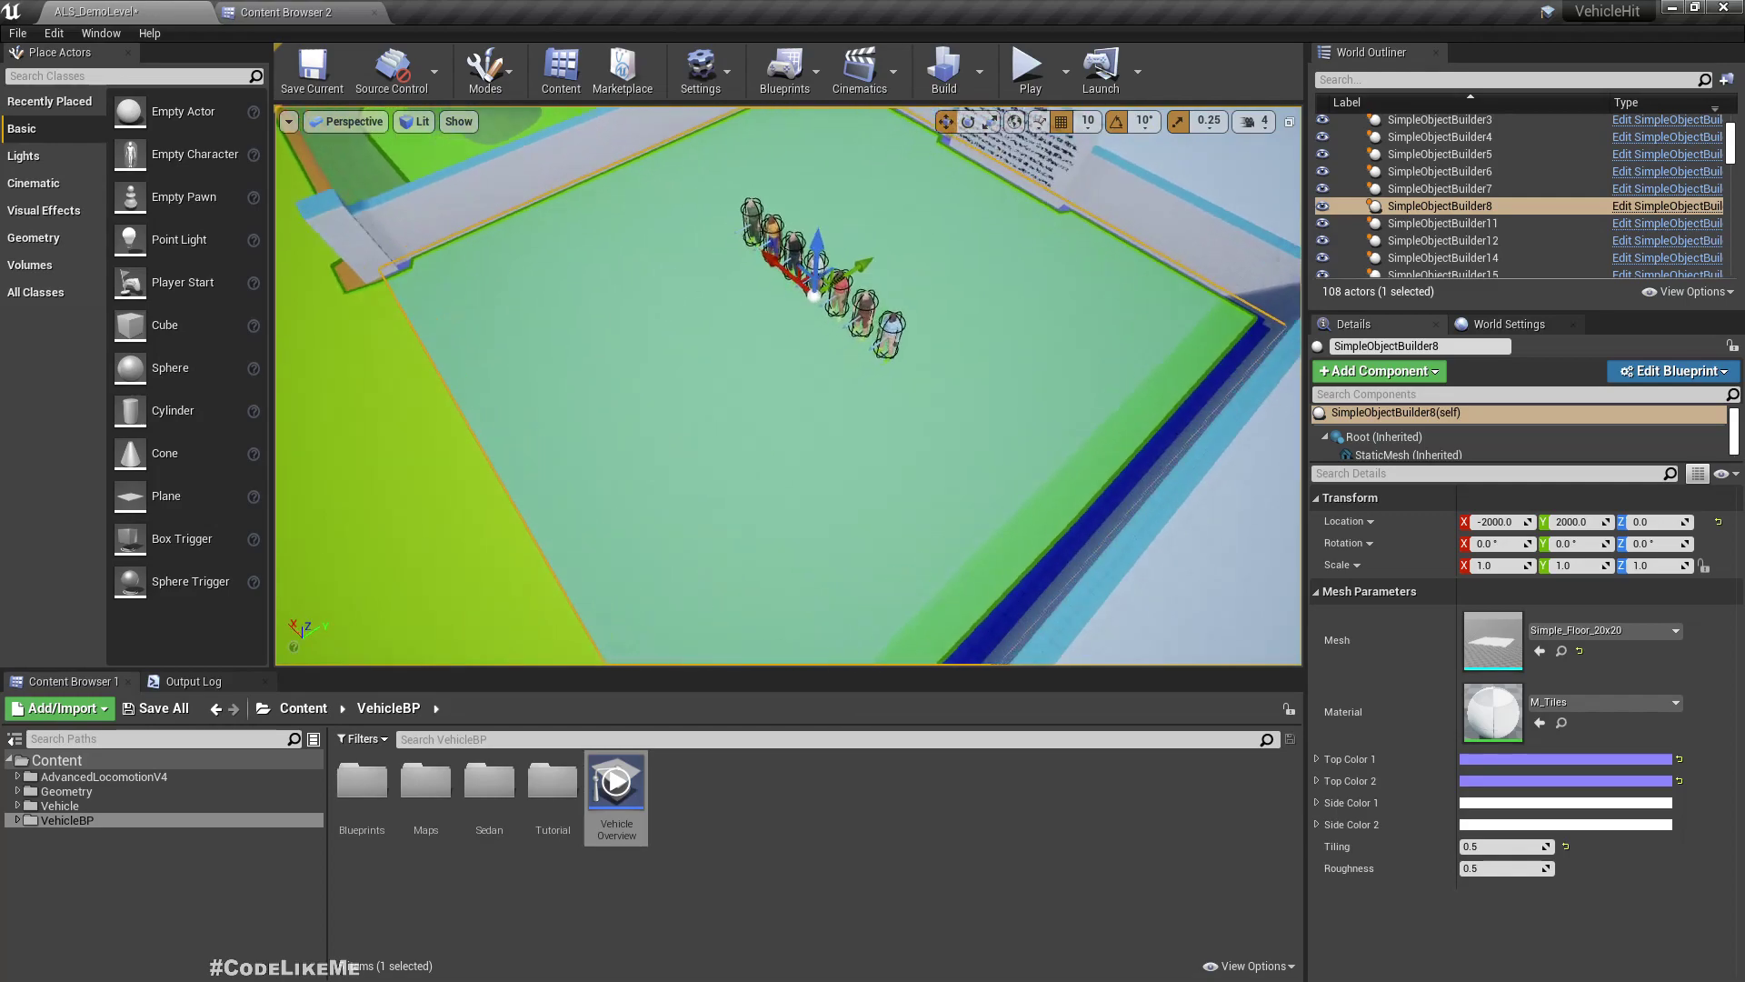
pyautogui.scroll(3, 935, 318)
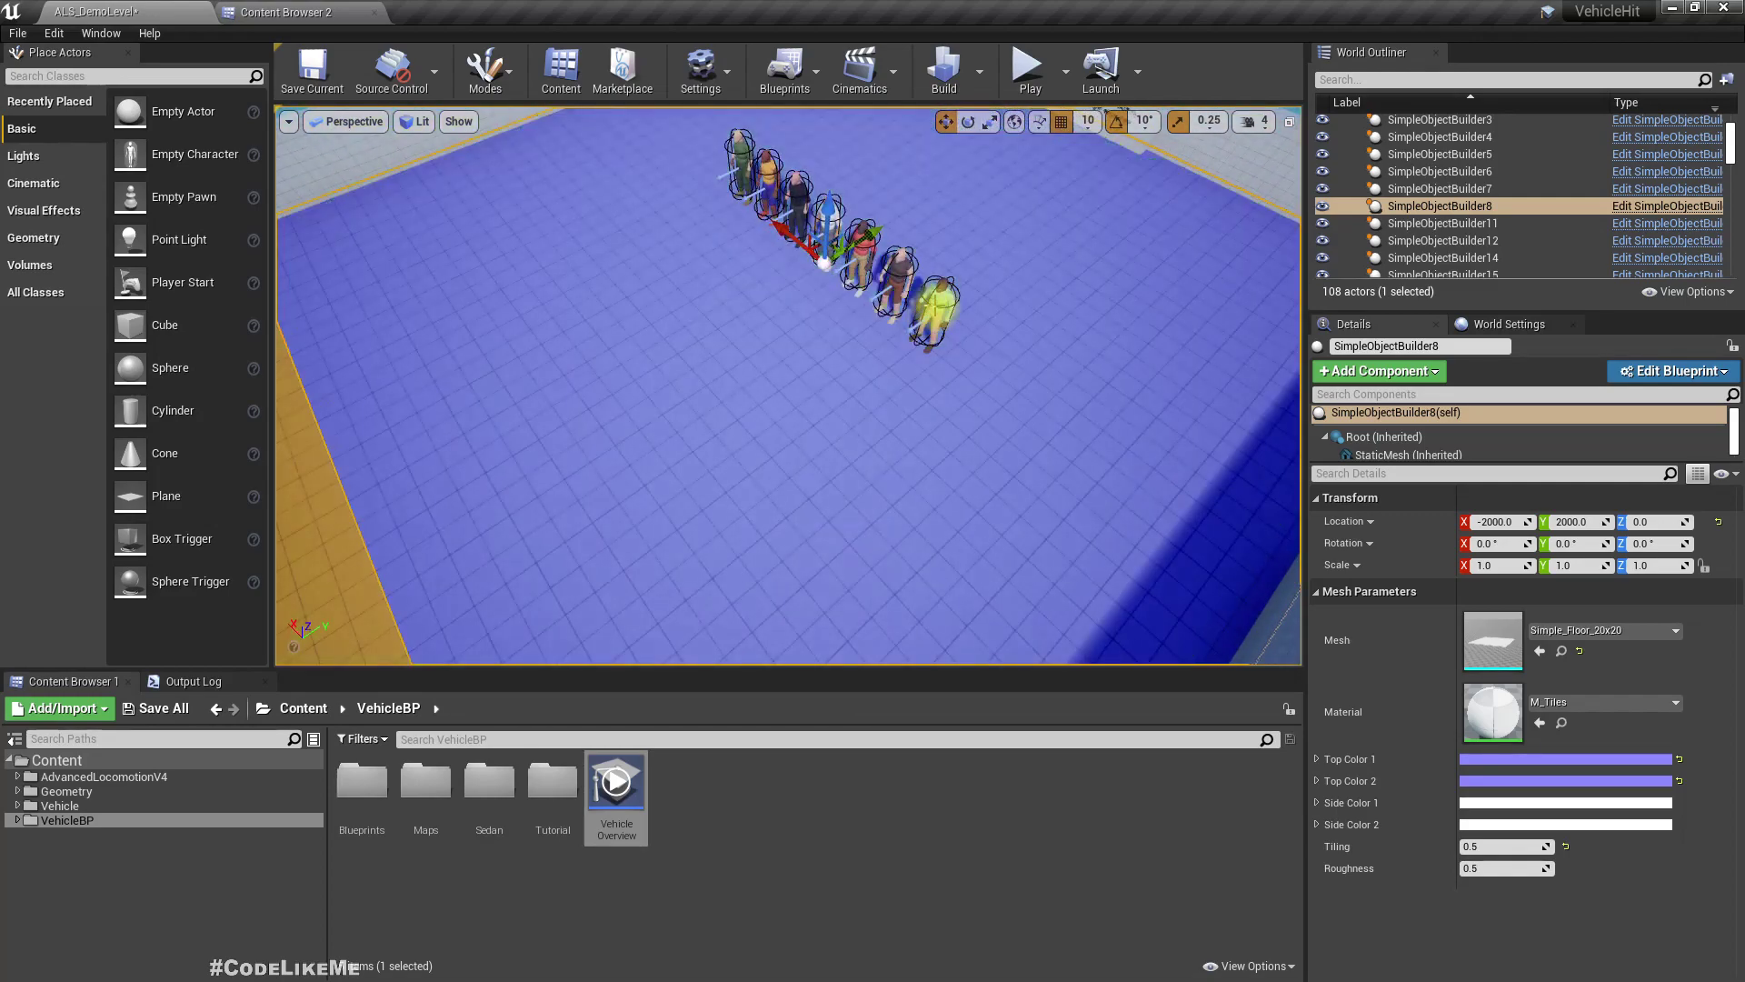
pyautogui.click(932, 309)
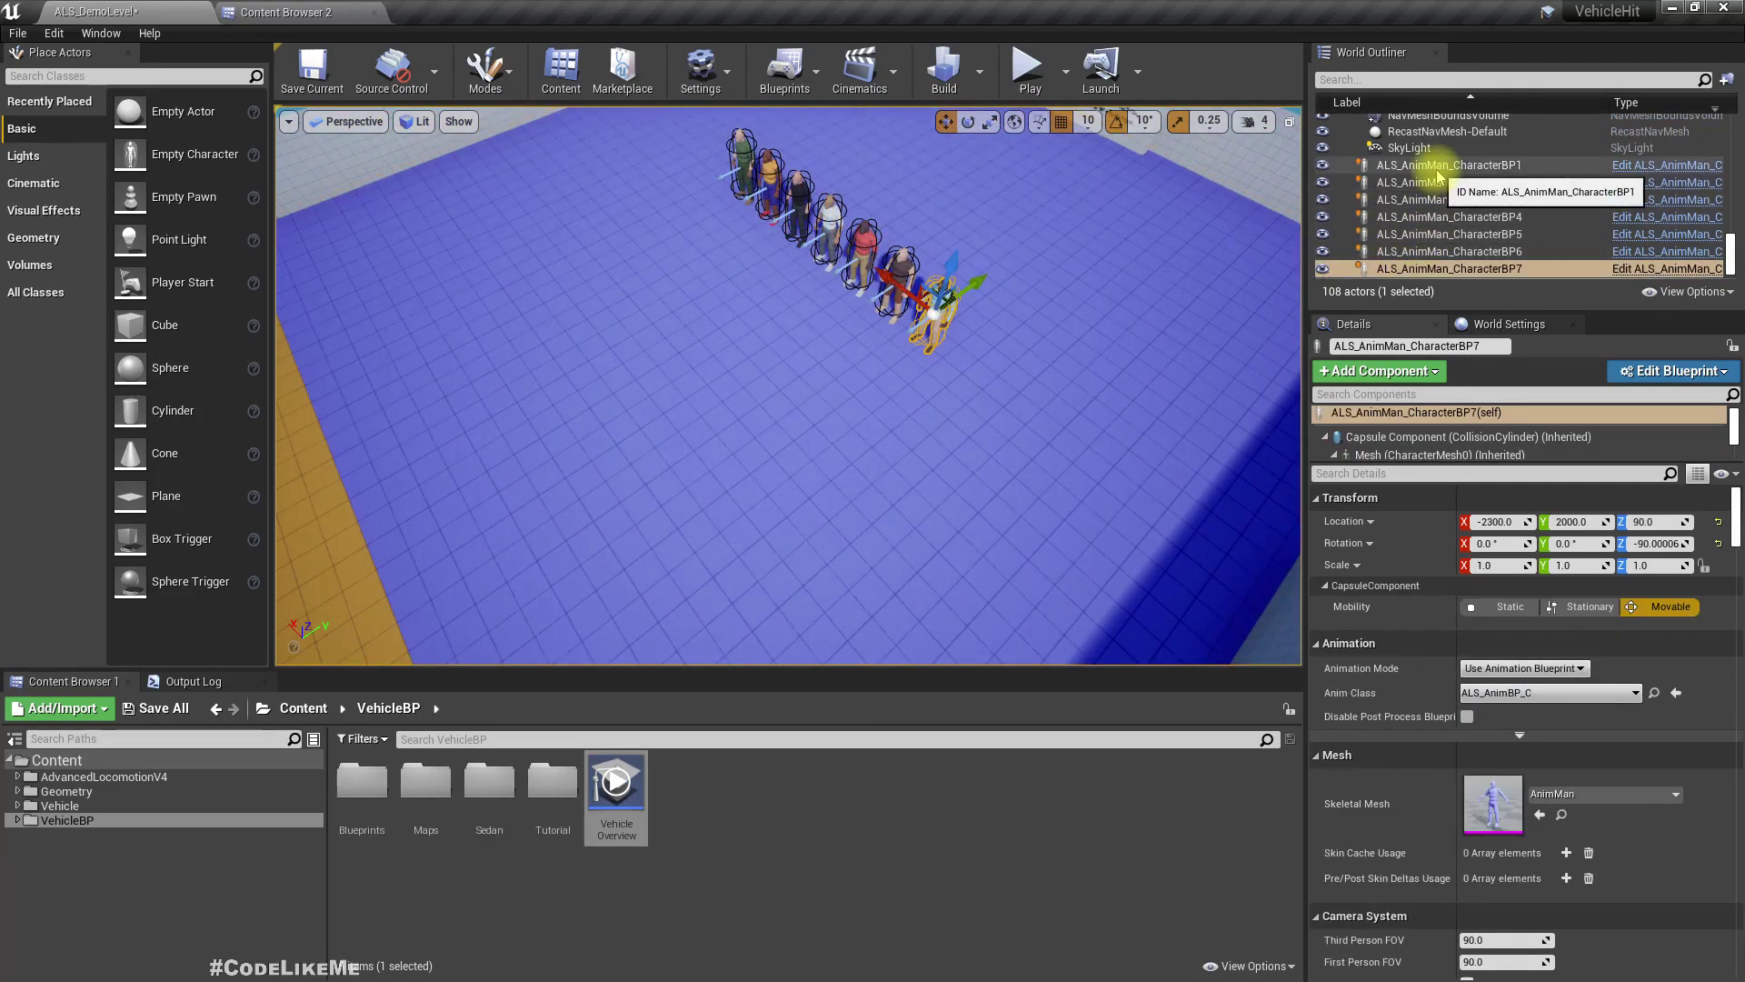
pyautogui.keyDown('shift'); pyautogui.click(1437, 171); pyautogui.keyUp('shift')
pyautogui.press('s')
pyautogui.moveTo(716, 336); pyautogui.dragTo(589, 281, button='right')
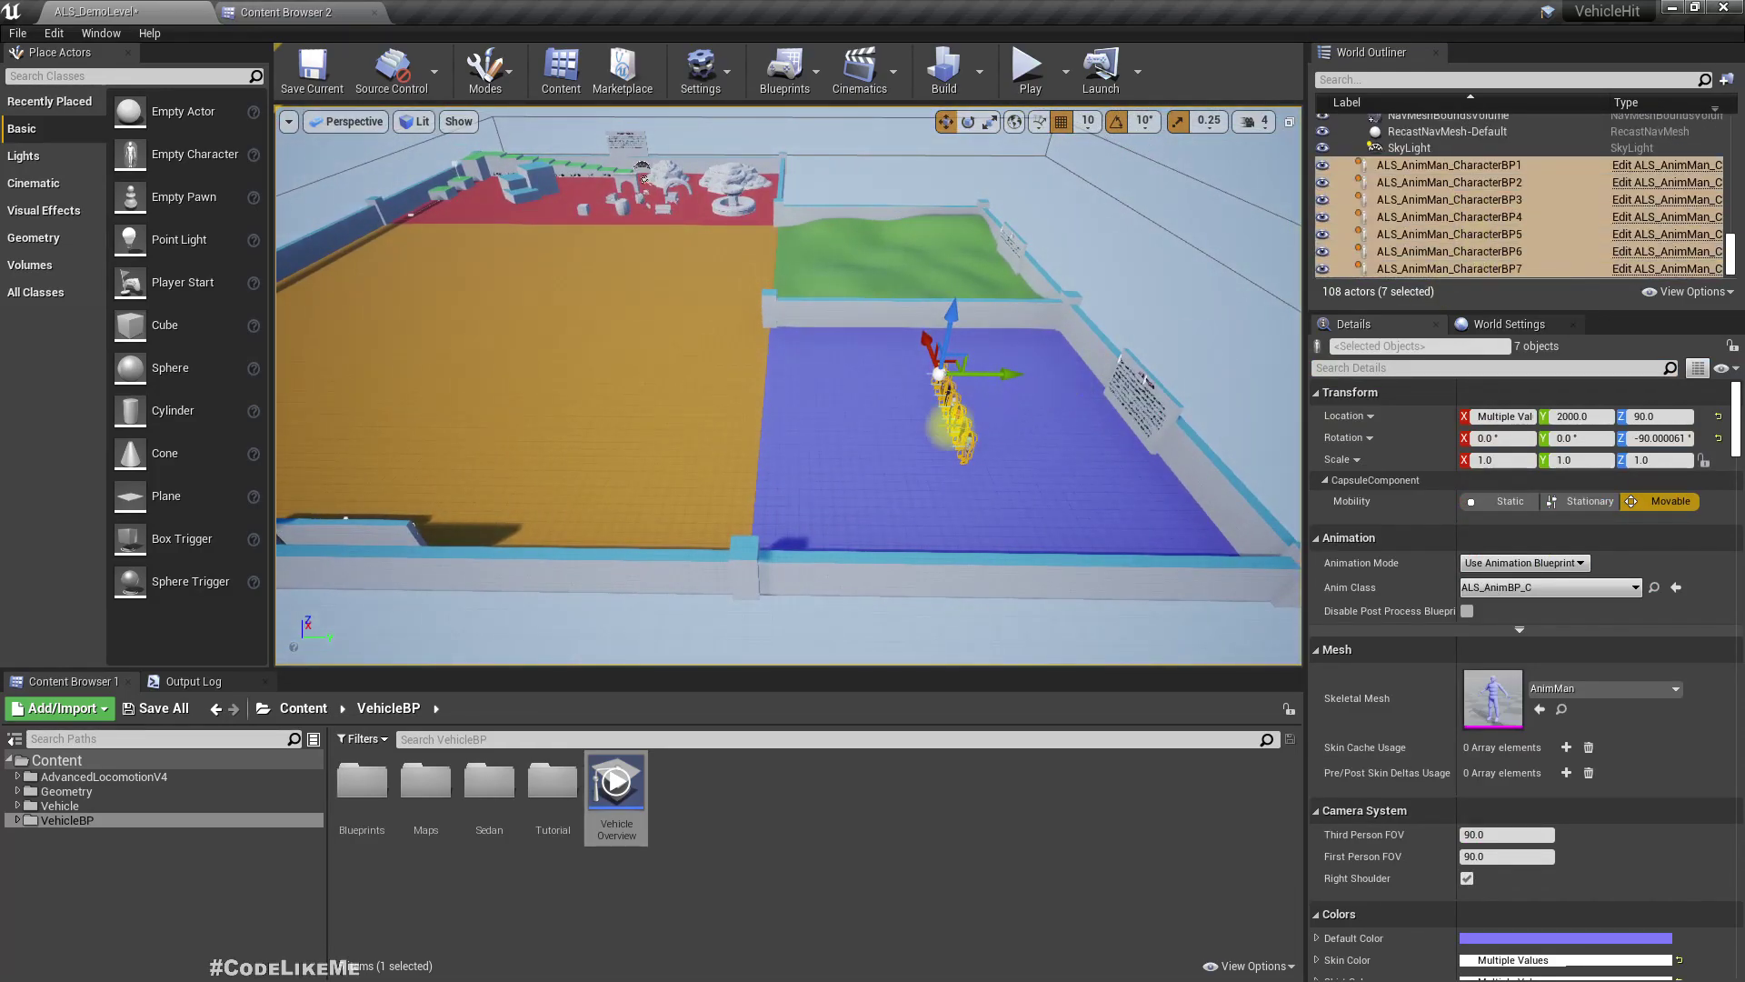
pyautogui.moveTo(1017, 377); pyautogui.dragTo(640, 380)
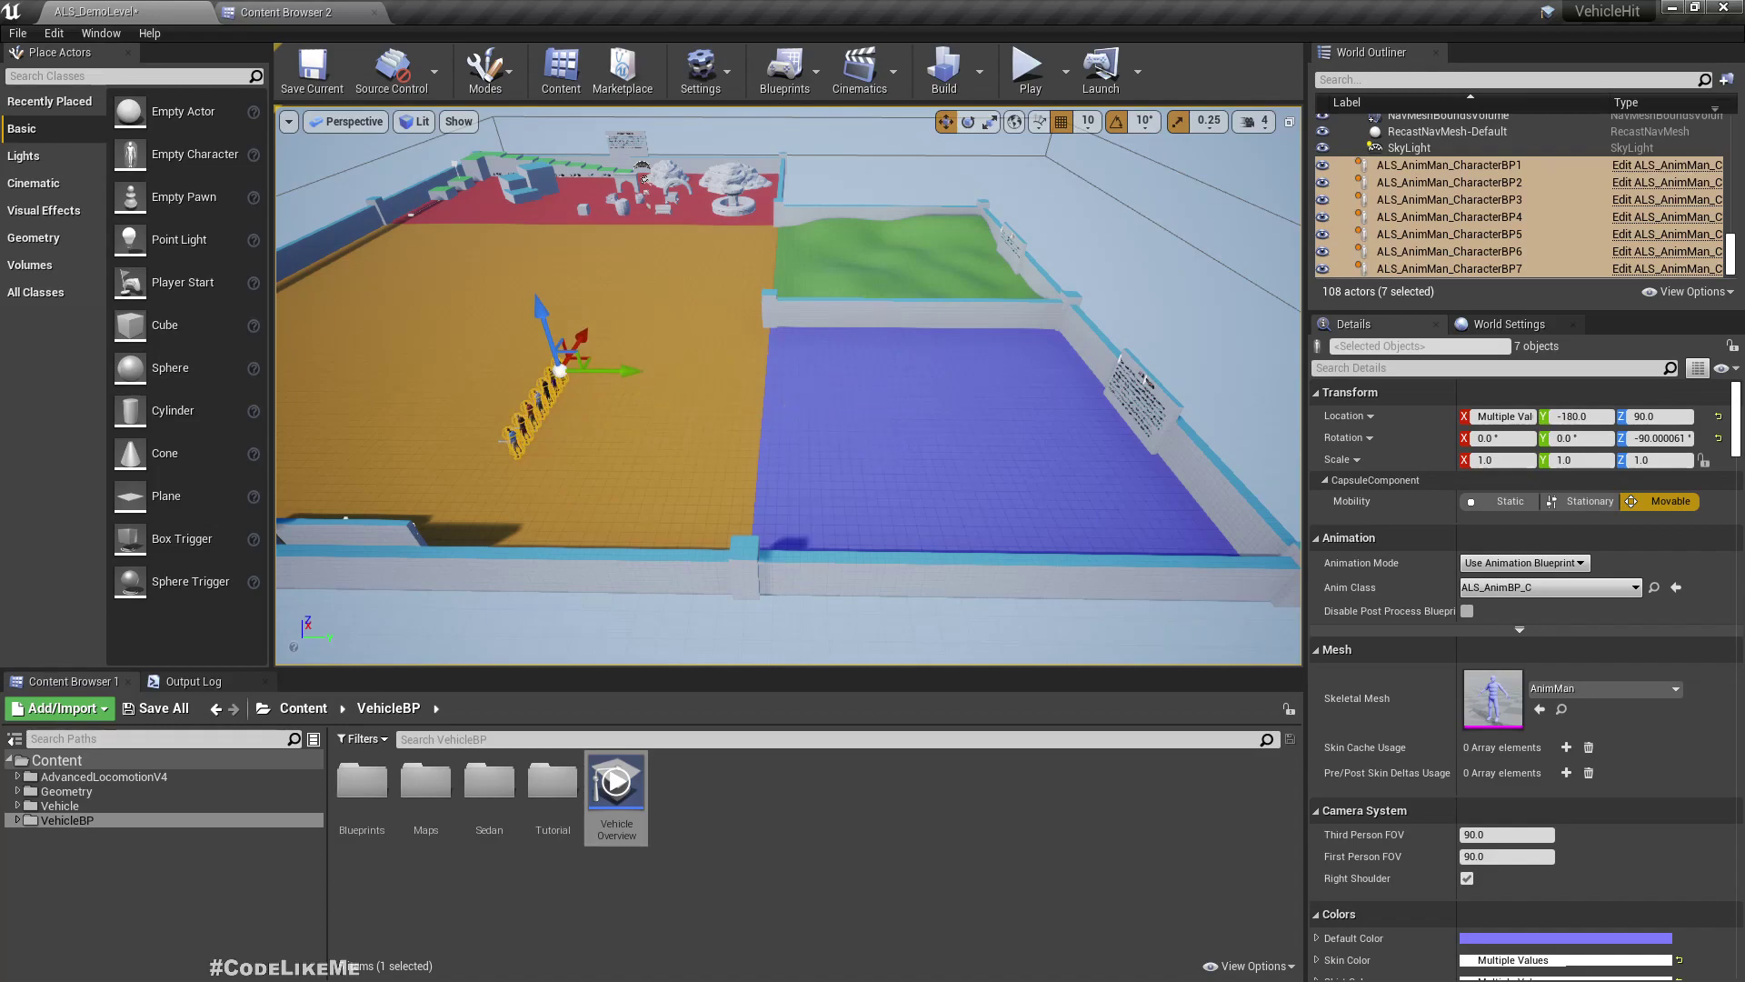
# Move ALS_AnimMan_CharacterBP5 along Y away from the row of characters, and move ALS_AnimMan_CharacterBP7 along Y to about 4480
pyautogui.press('f')
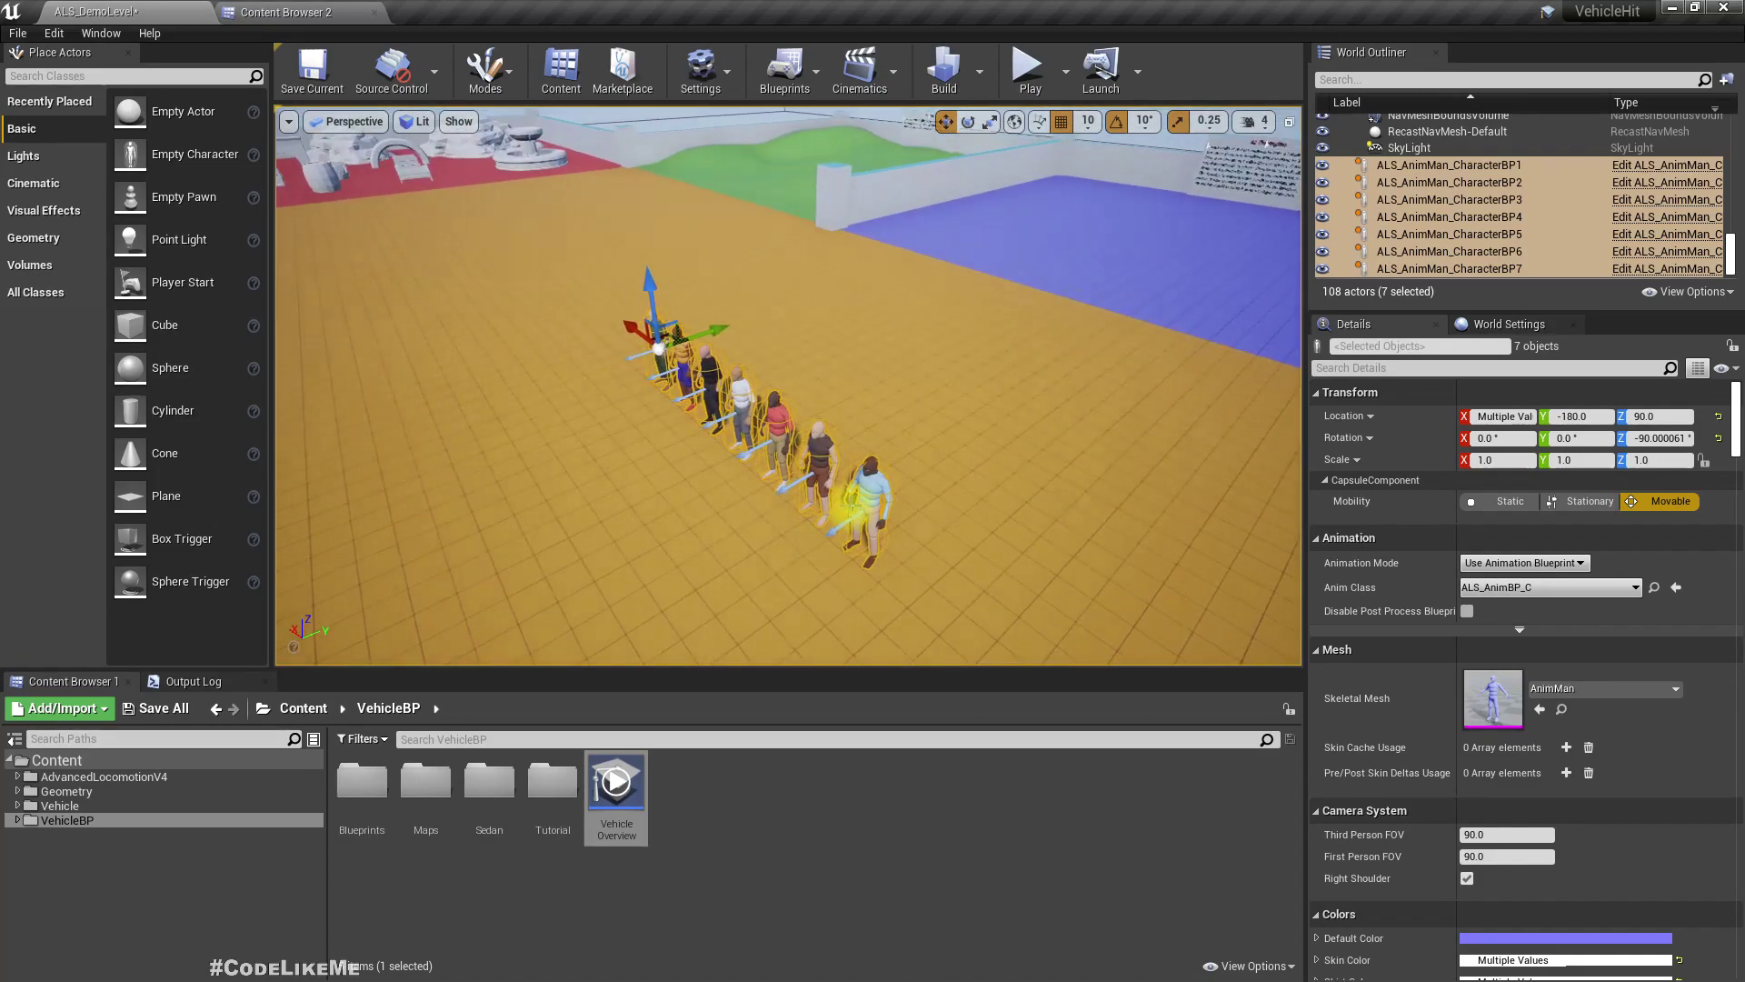
pyautogui.click(888, 484)
pyautogui.keyDown('ctrl'); pyautogui.click(820, 453); pyautogui.keyUp('ctrl')
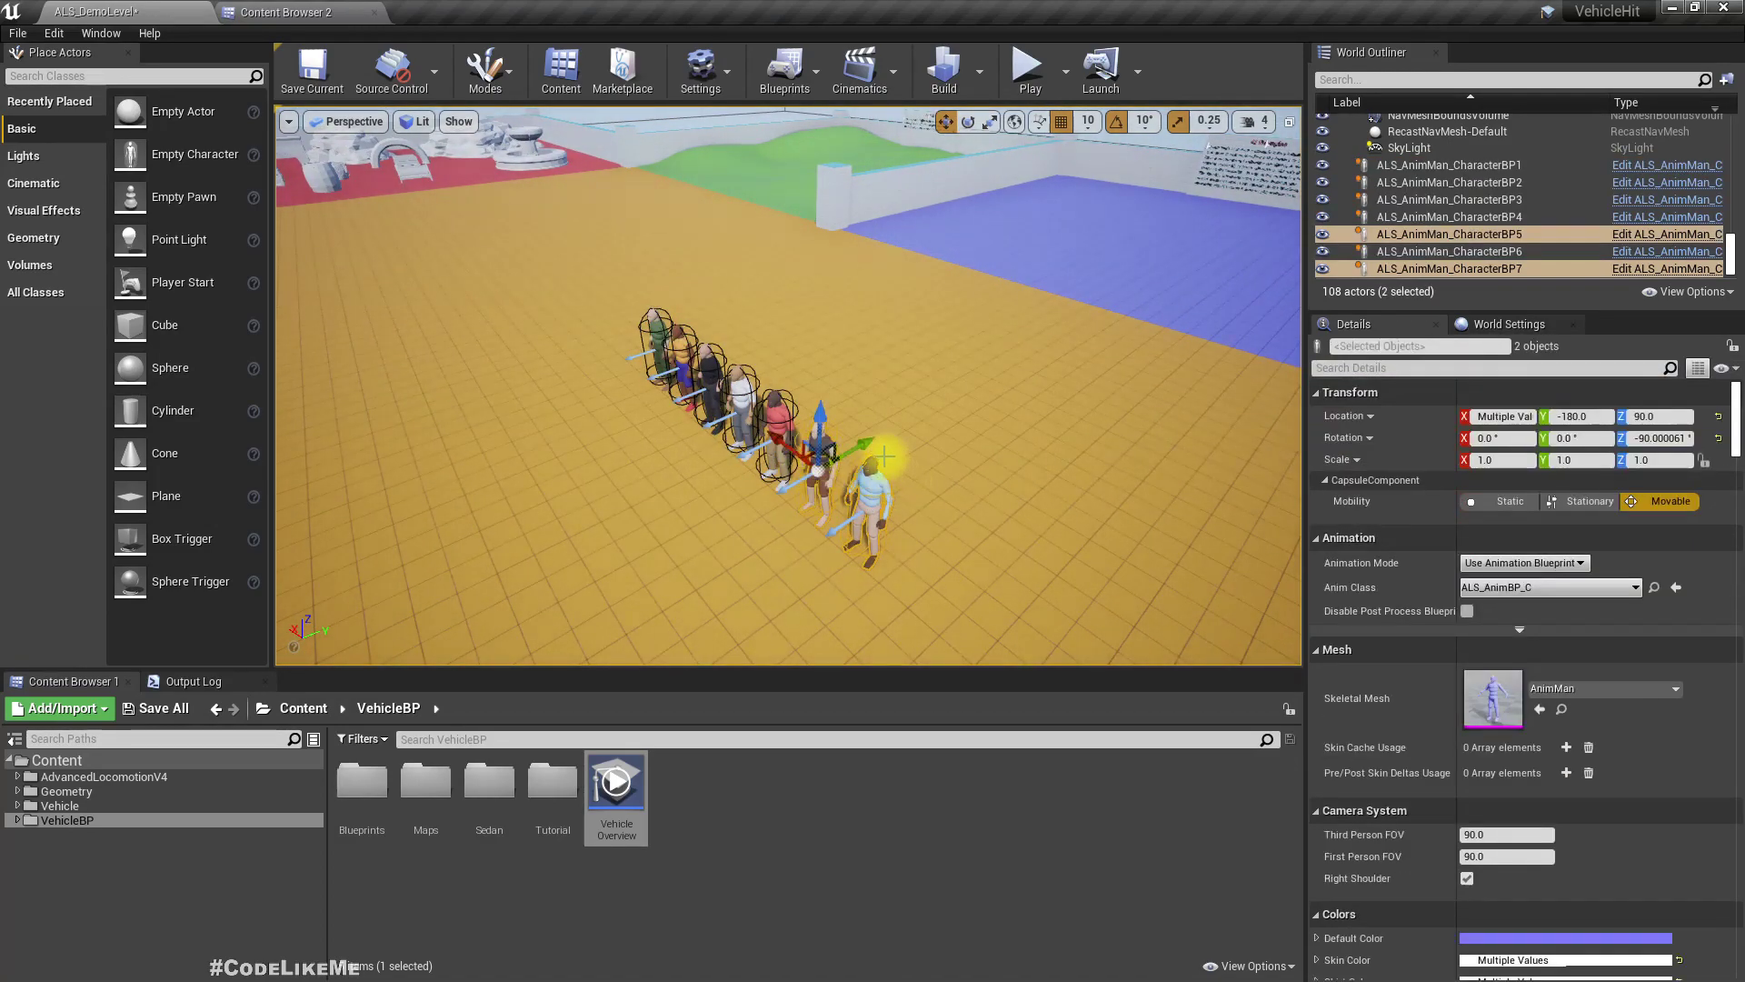
pyautogui.keyDown('ctrl'); pyautogui.click(871, 490); pyautogui.keyUp('ctrl')
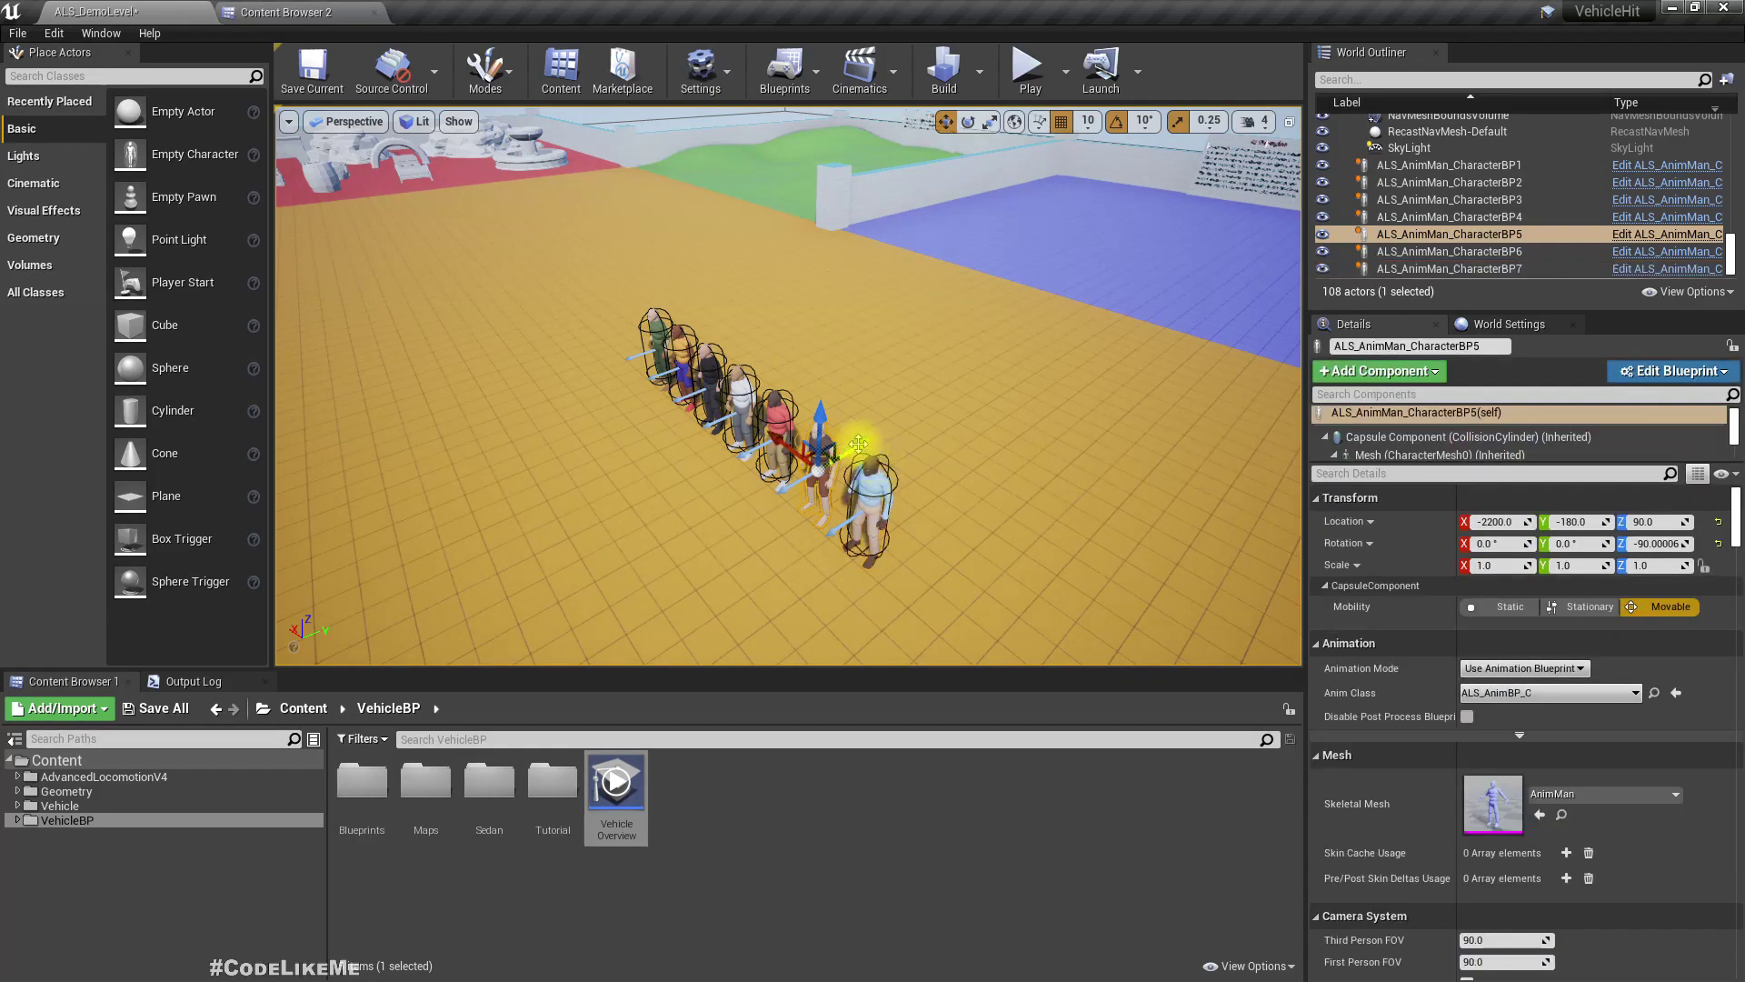
pyautogui.moveTo(858, 444); pyautogui.dragTo(1001, 429)
pyautogui.click(852, 489)
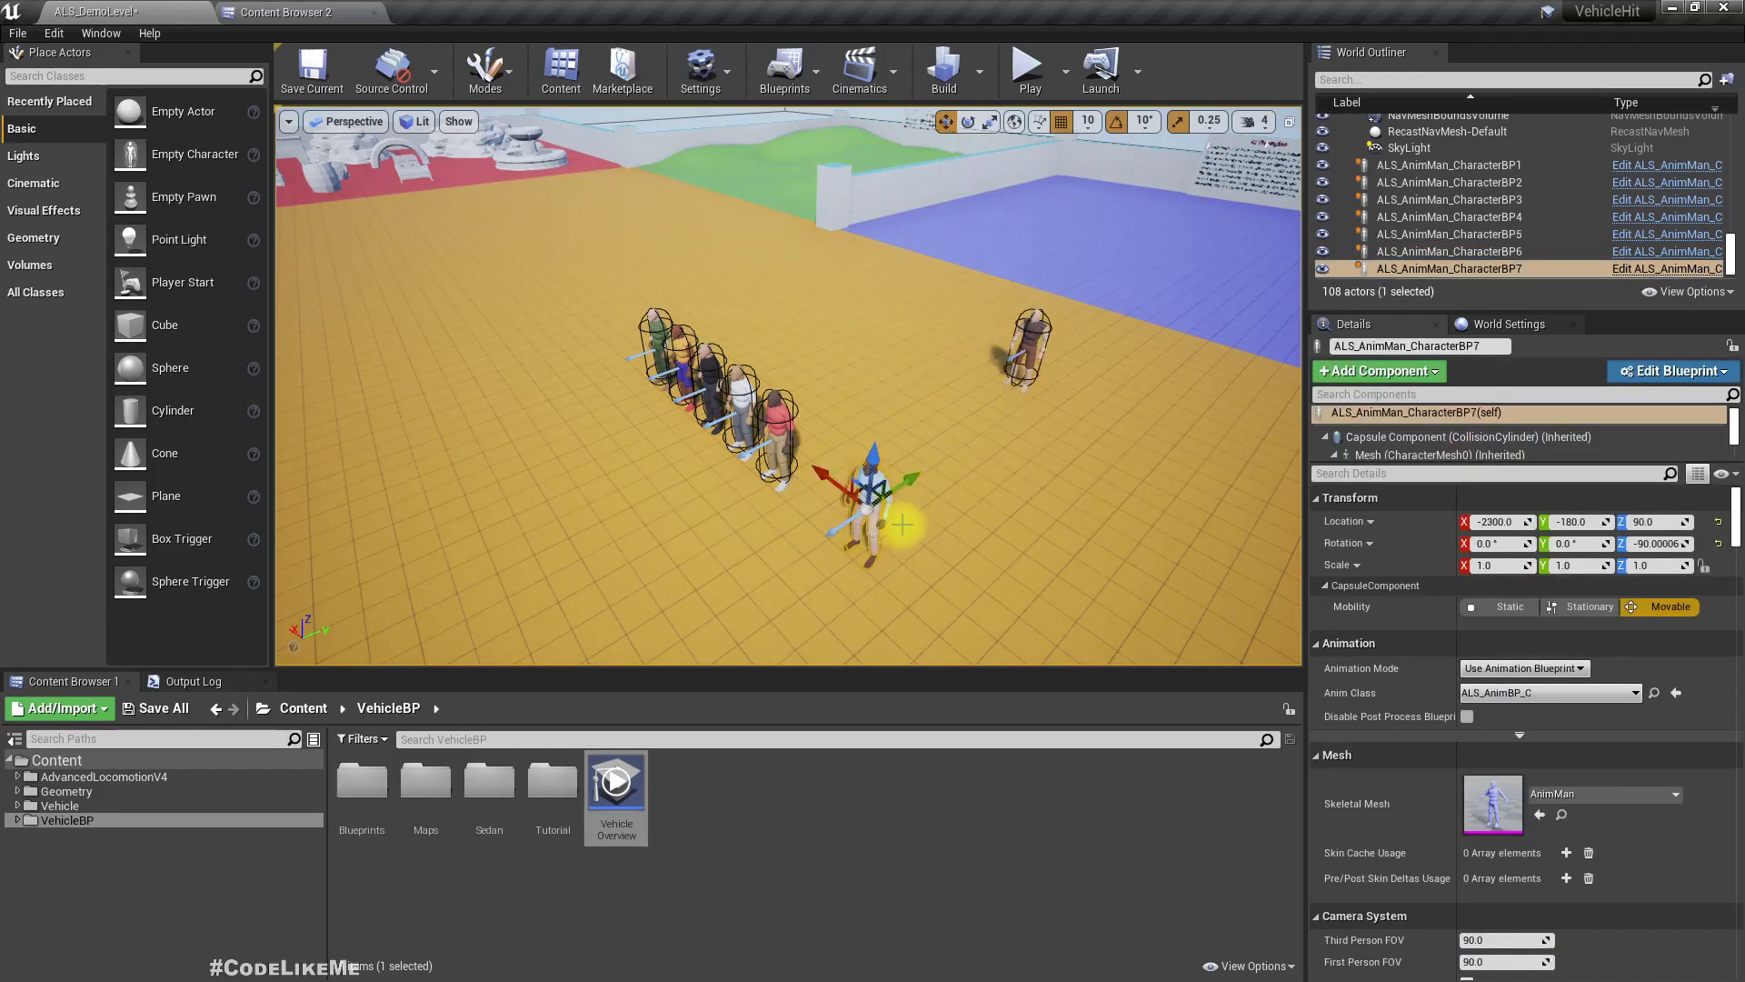
pyautogui.keyDown('alt'); pyautogui.moveTo(912, 491); pyautogui.dragTo(1244, 286); pyautogui.keyUp('alt')
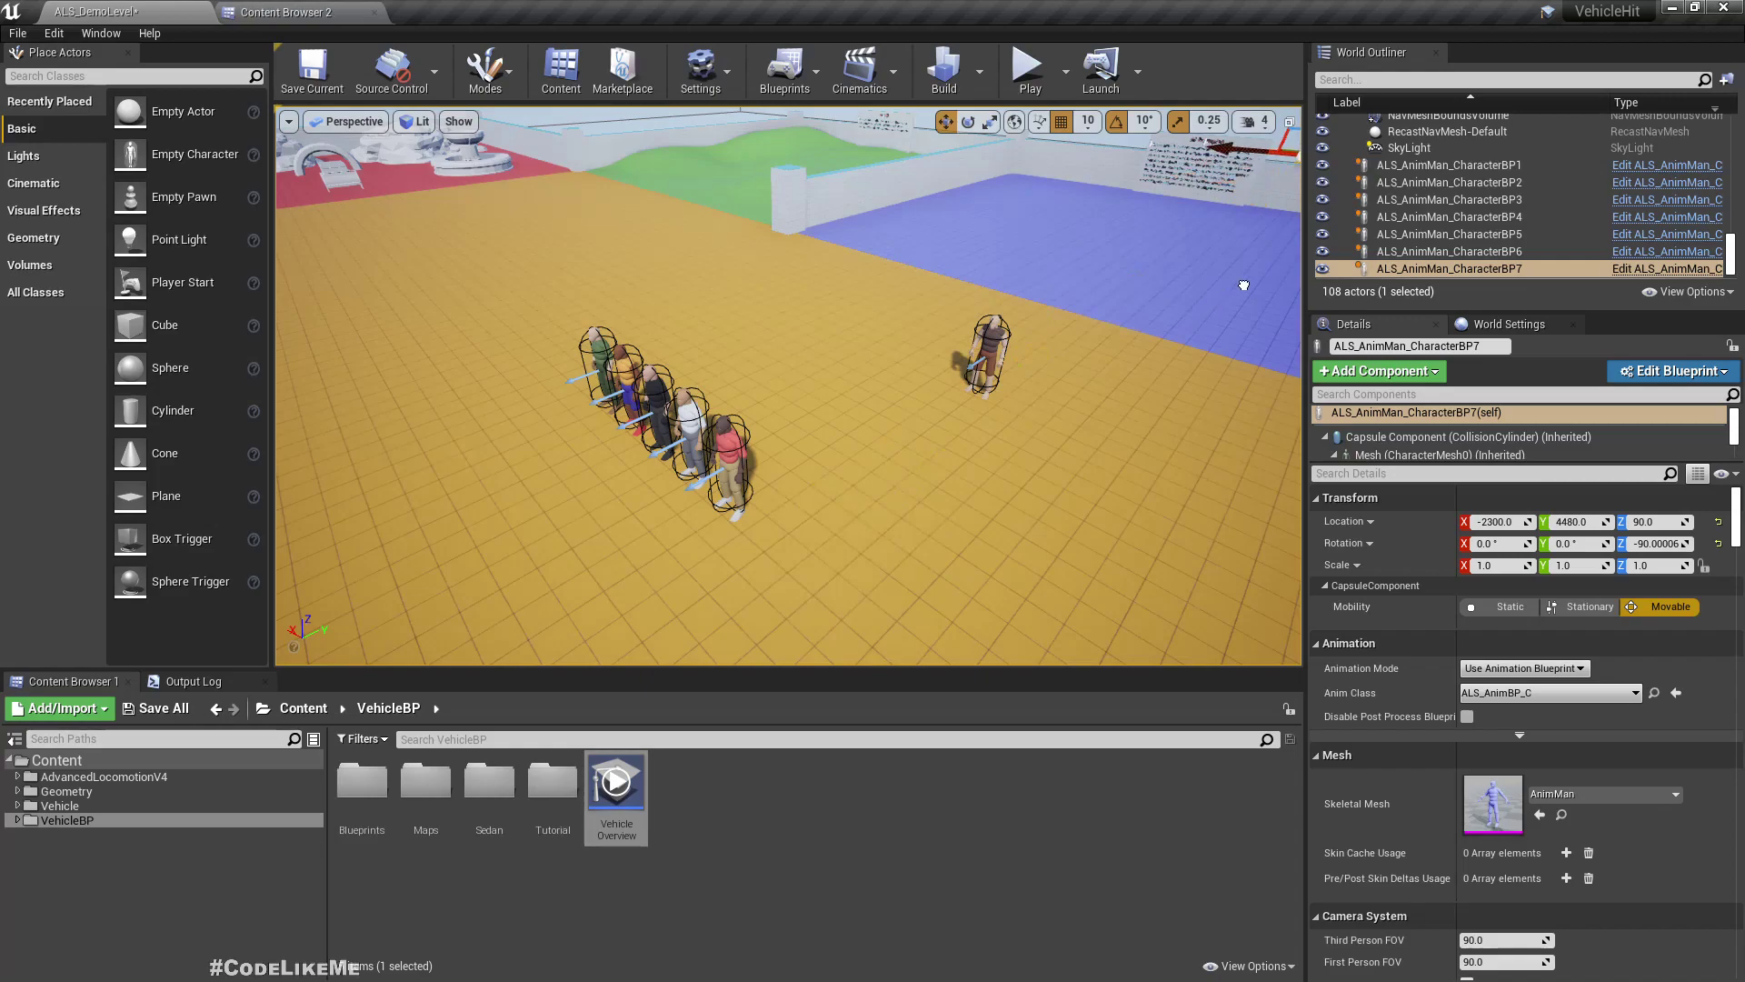
# Select ALS_AnimMan_CharacterBP3 and BP4 together and move them along Y to about -910
pyautogui.click(636, 393)
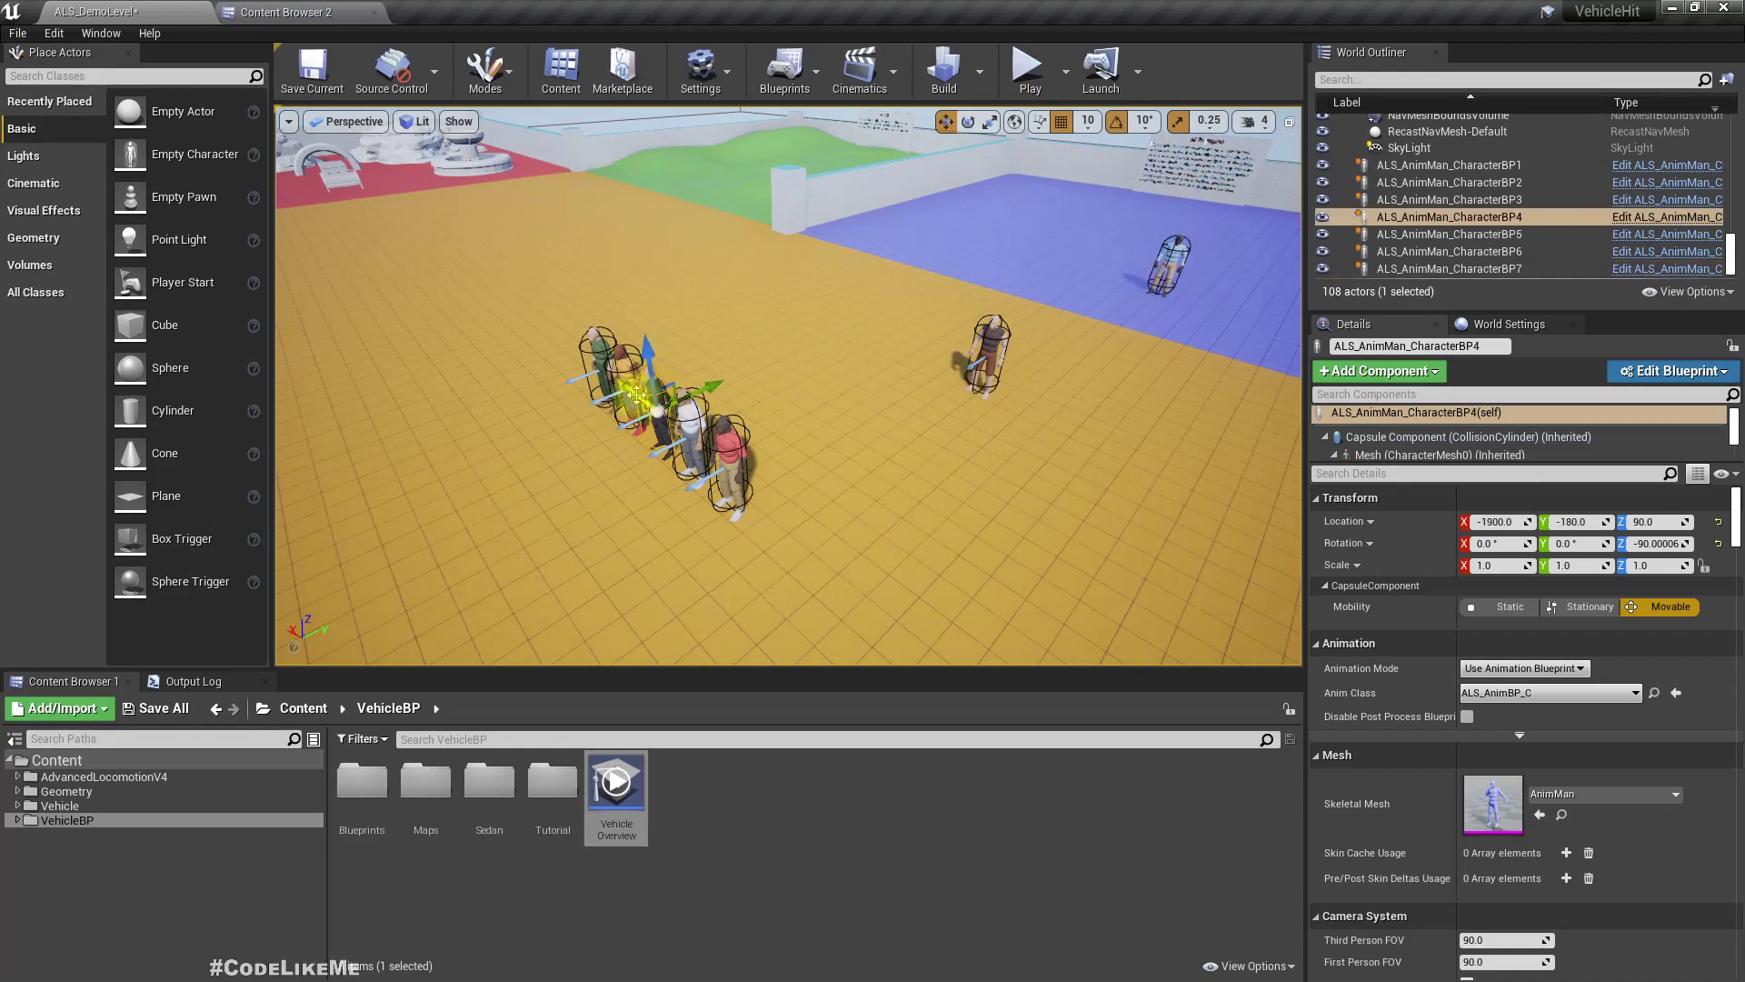
pyautogui.keyDown('ctrl'); pyautogui.click(628, 374); pyautogui.keyUp('ctrl')
pyautogui.moveTo(760, 382); pyautogui.dragTo(647, 406, button='right')
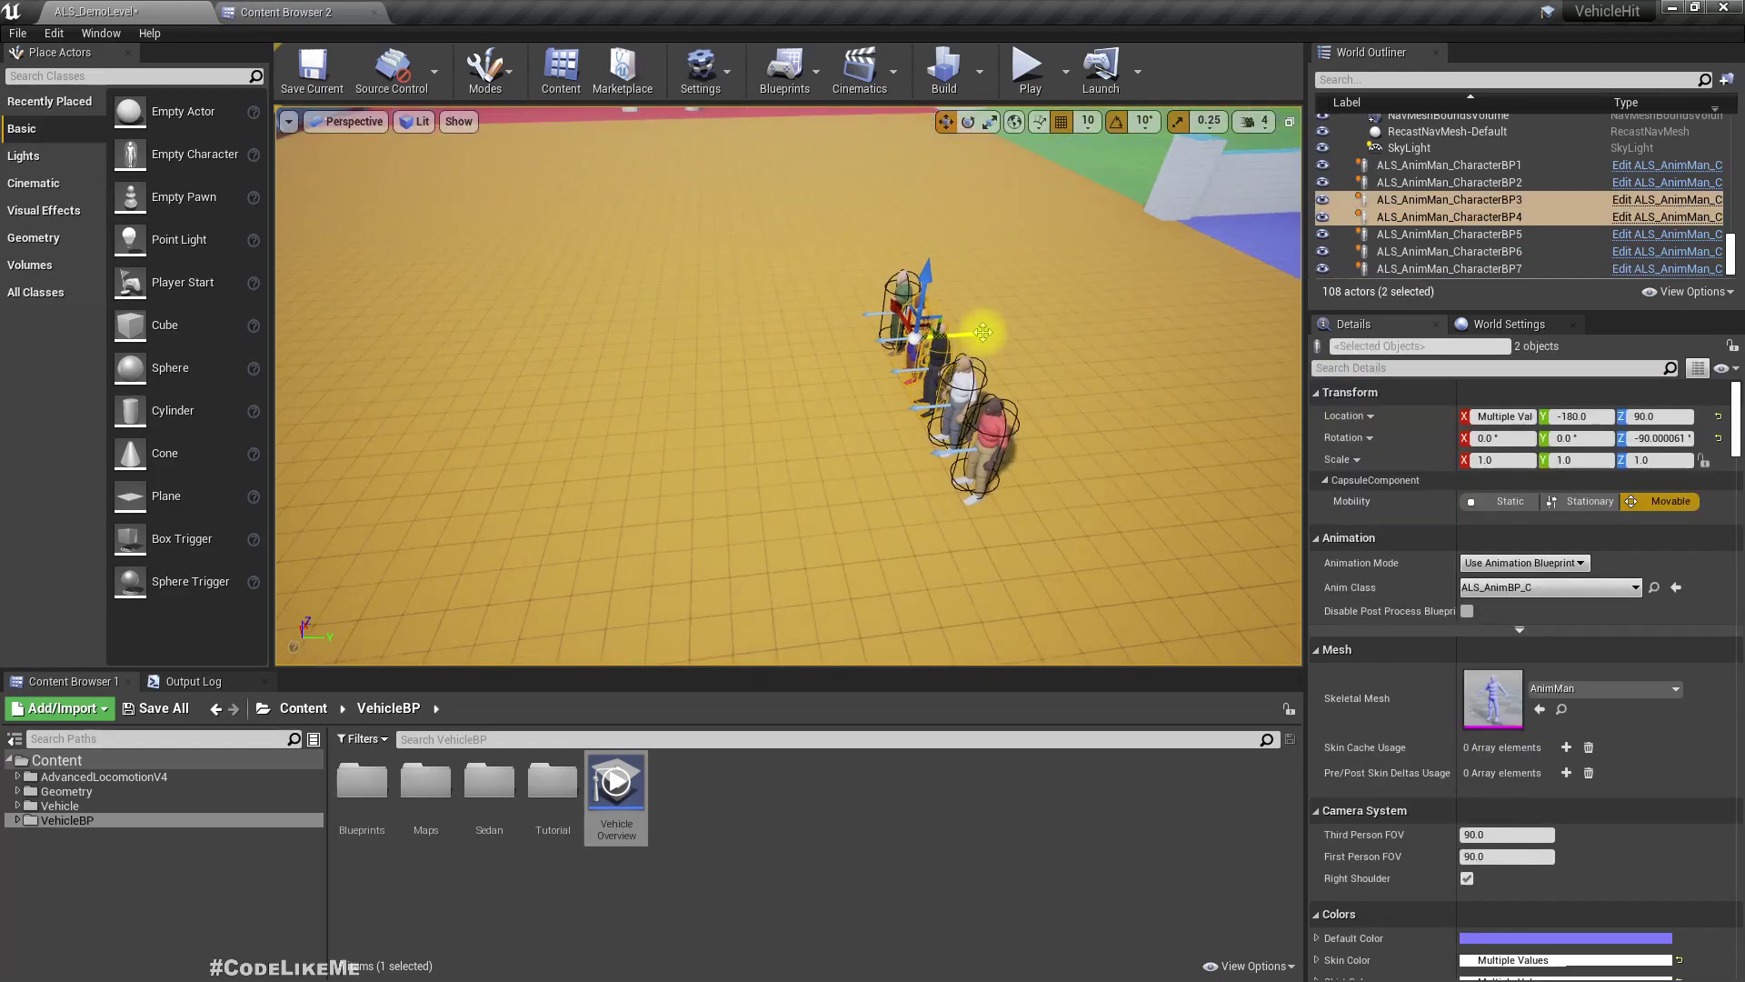
pyautogui.moveTo(983, 332); pyautogui.dragTo(582, 427)
pyautogui.press('f')
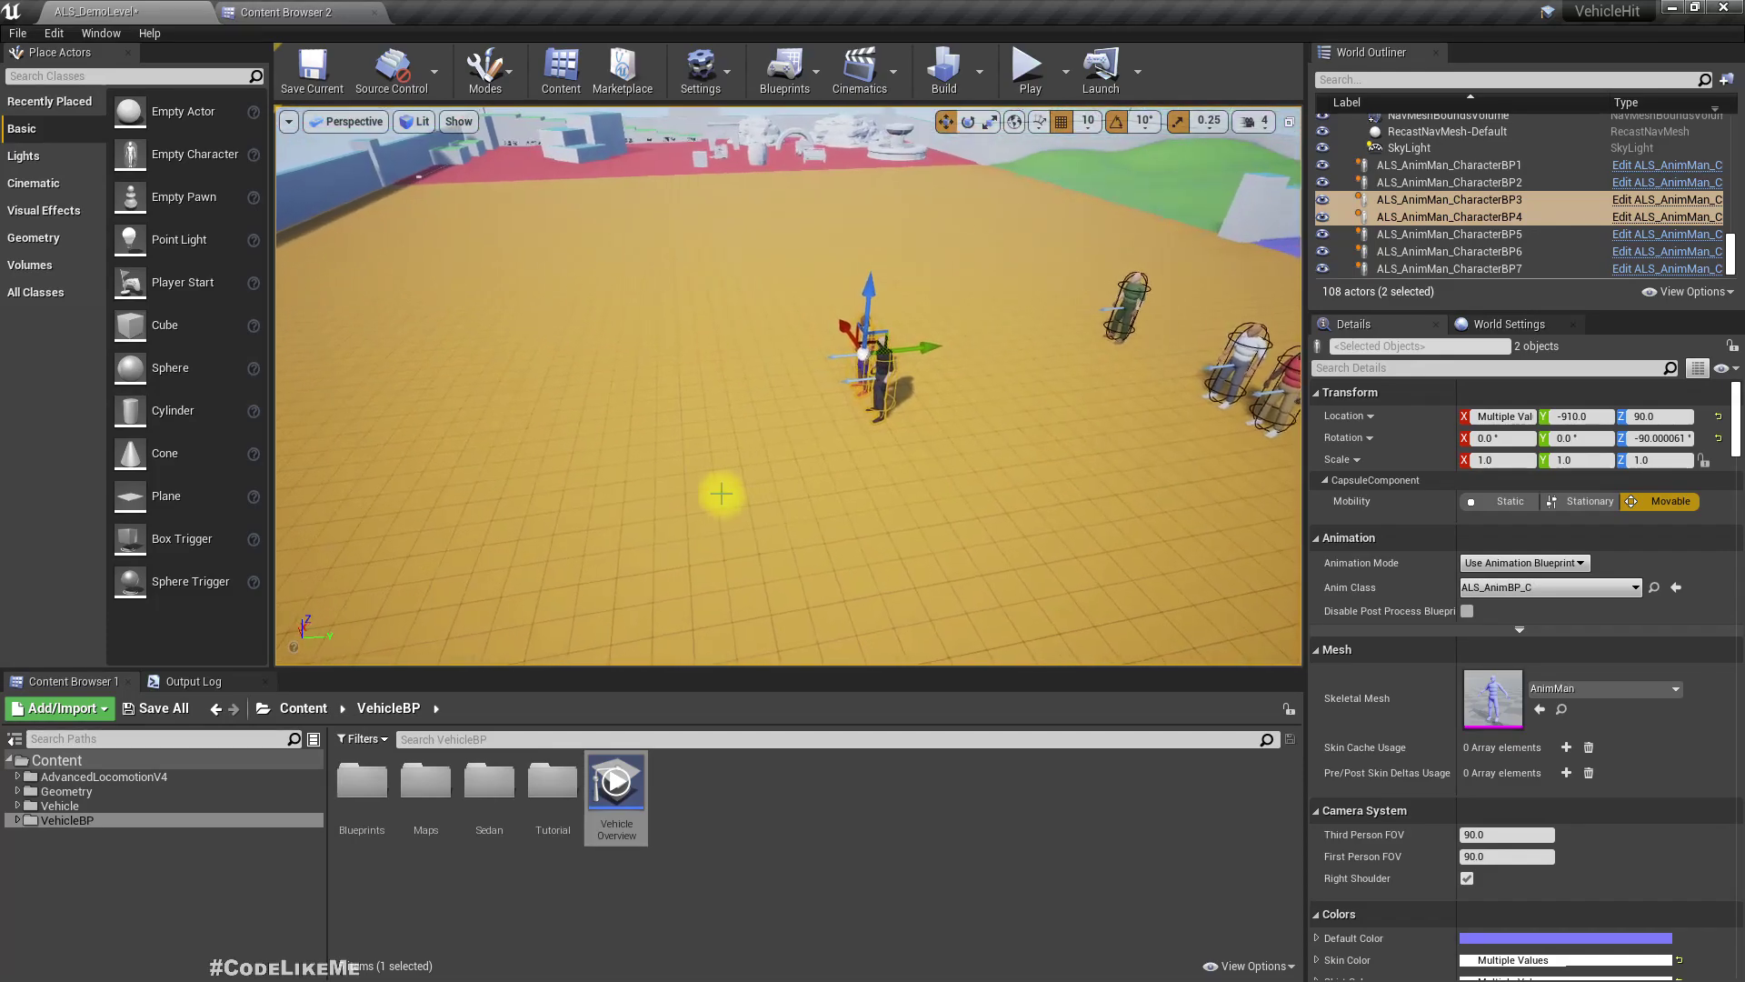
# Play the level and drive the car into the wandering AI characters to test the collisions, ending the play session
pyautogui.hotkey('alt', 'p')
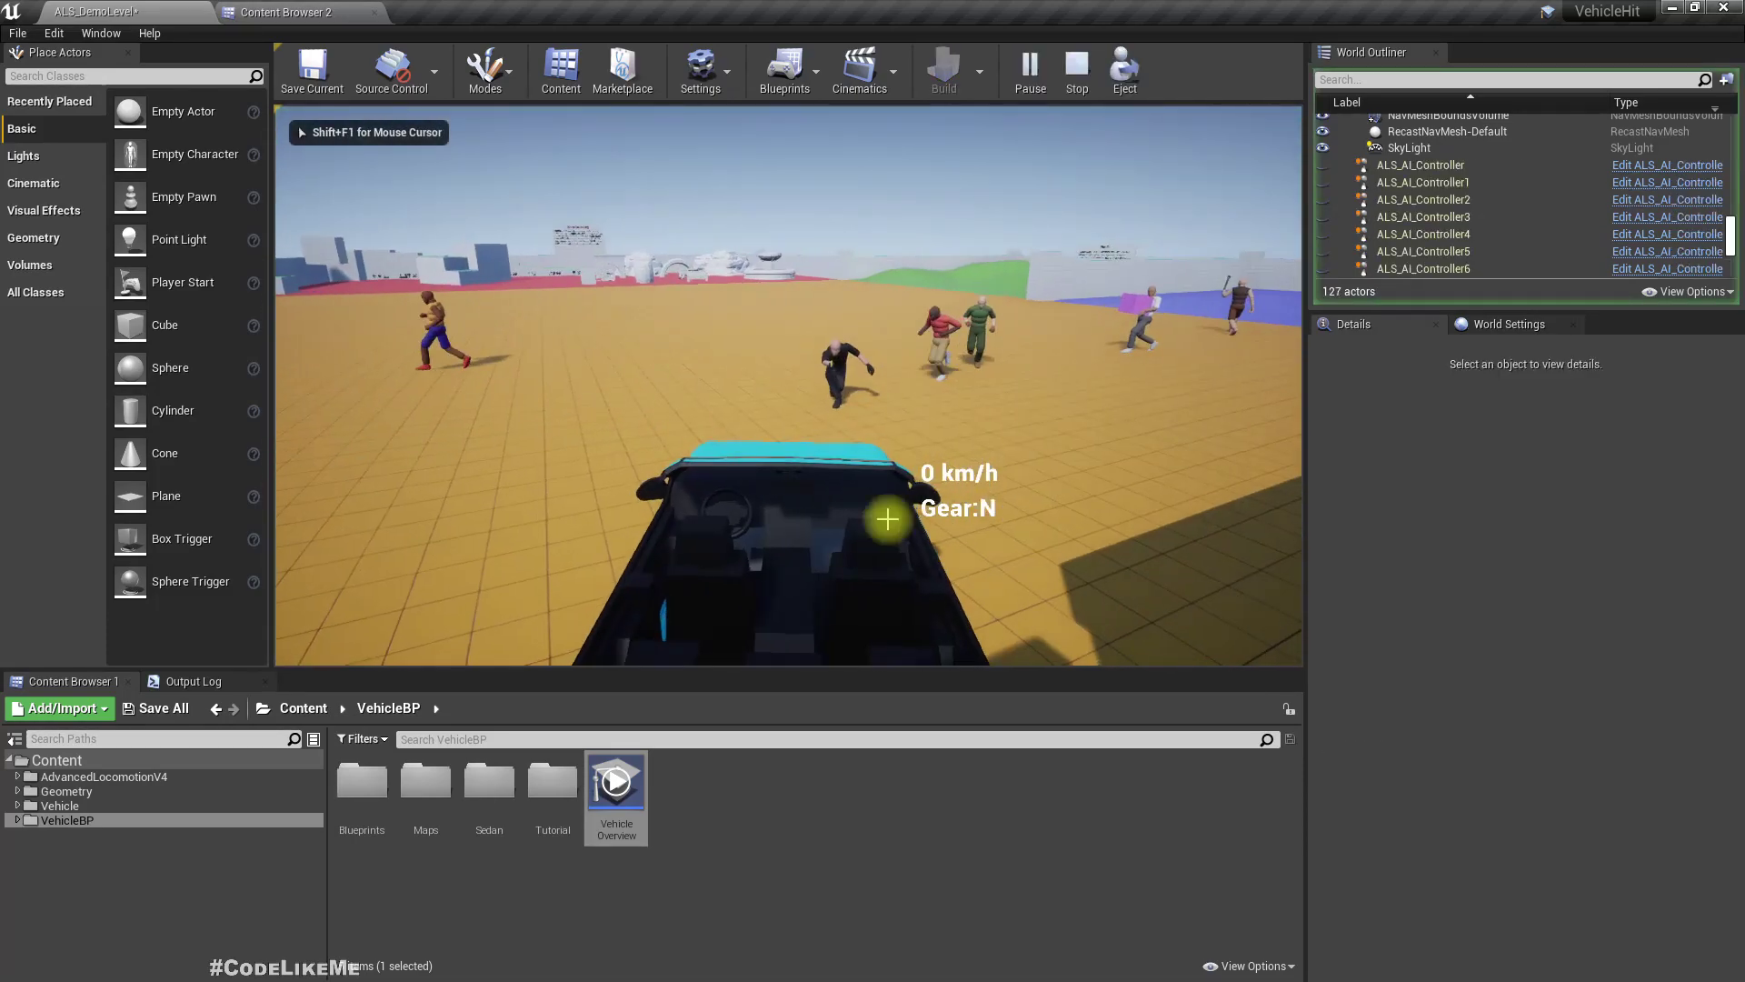
pyautogui.press('Escape')
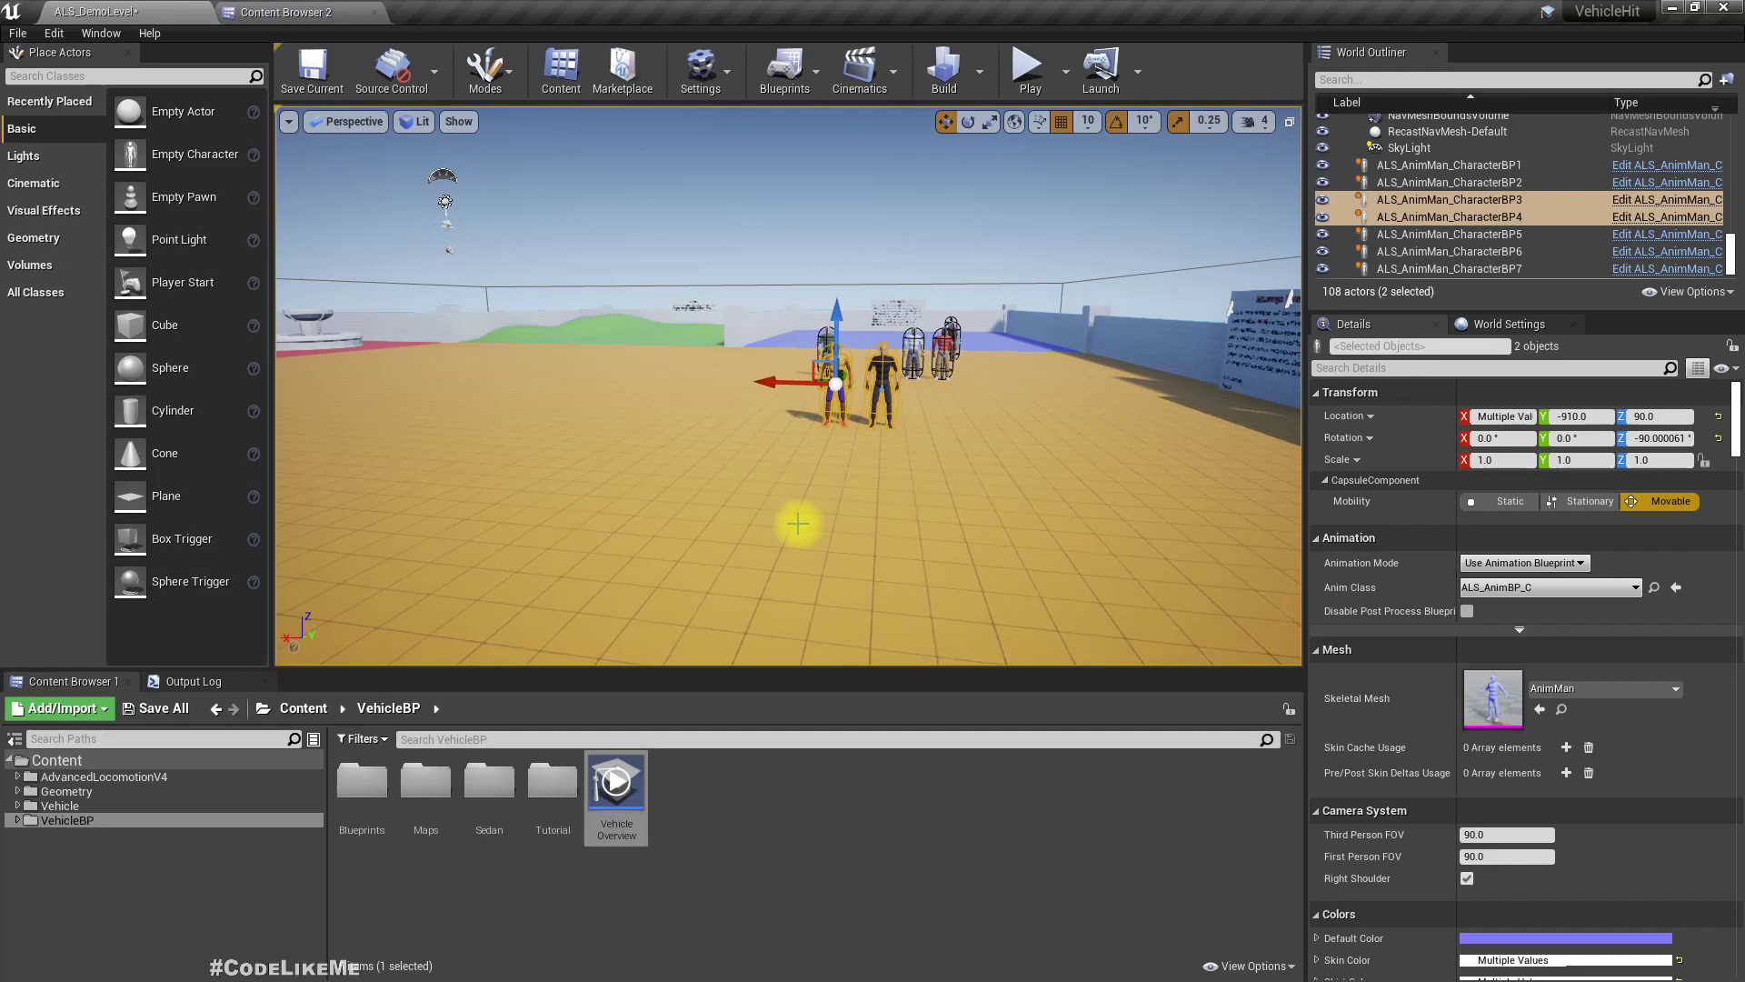
pyautogui.hotkey('alt', 'p')
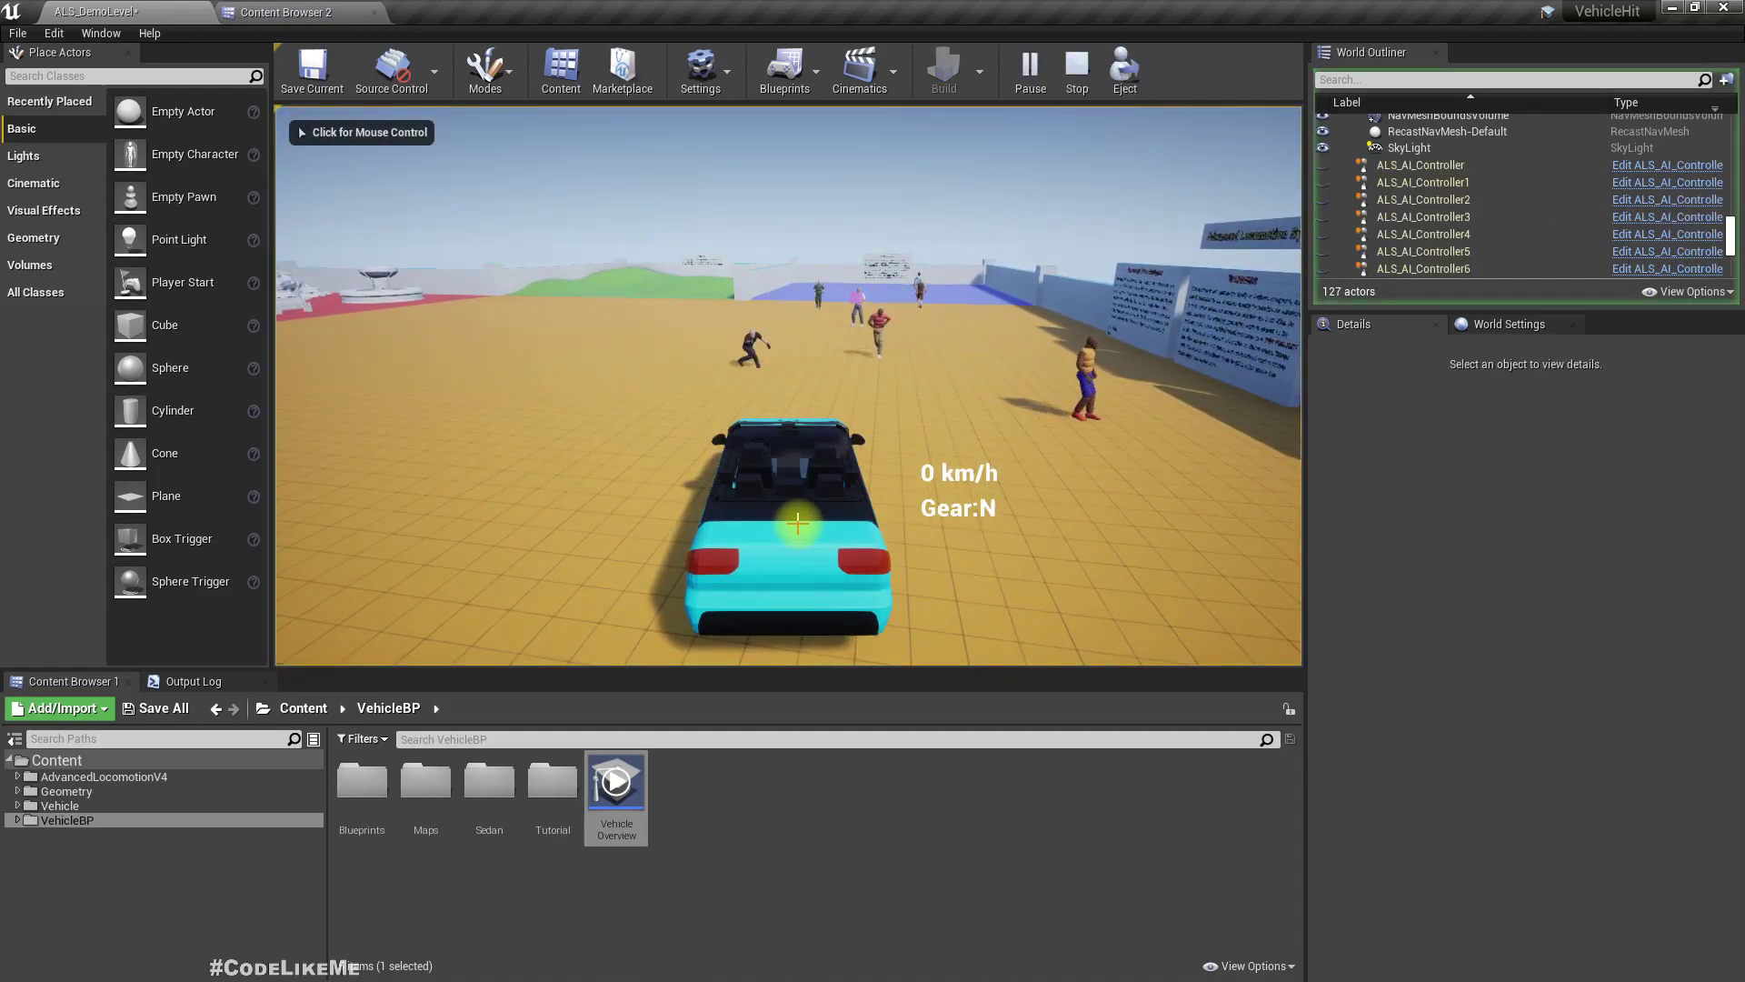
pyautogui.press('w')
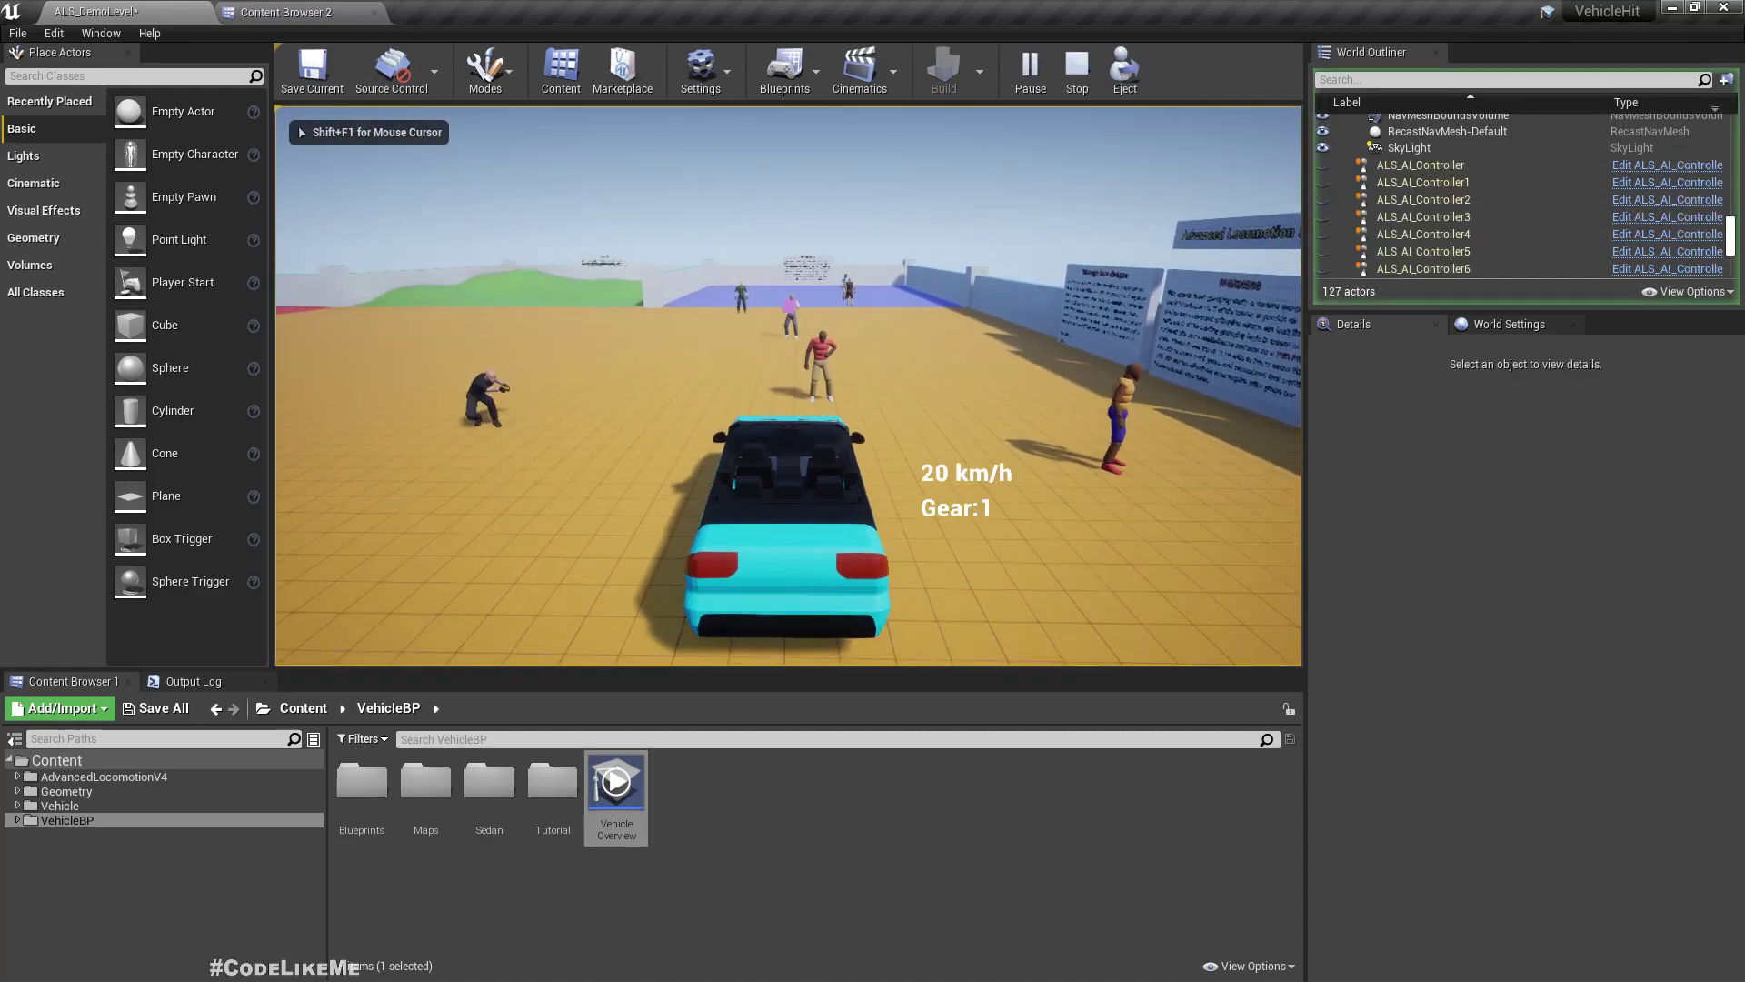
pyautogui.press('s')
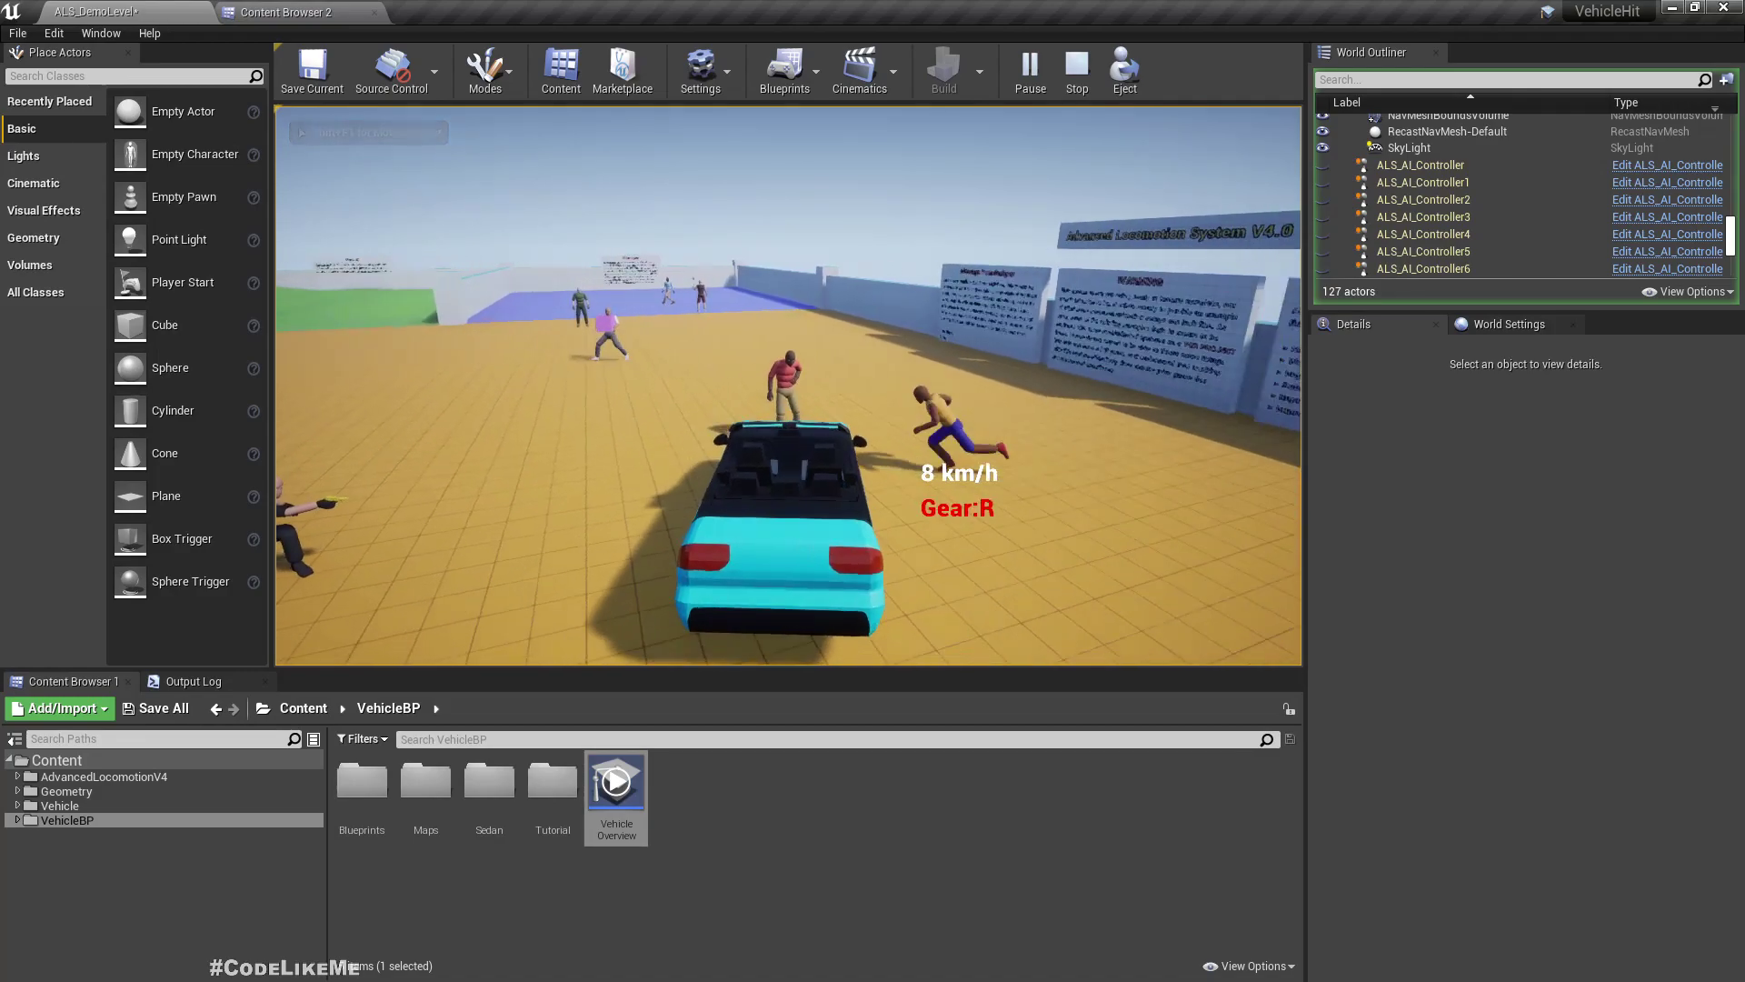
pyautogui.press('w')
pyautogui.press('w')
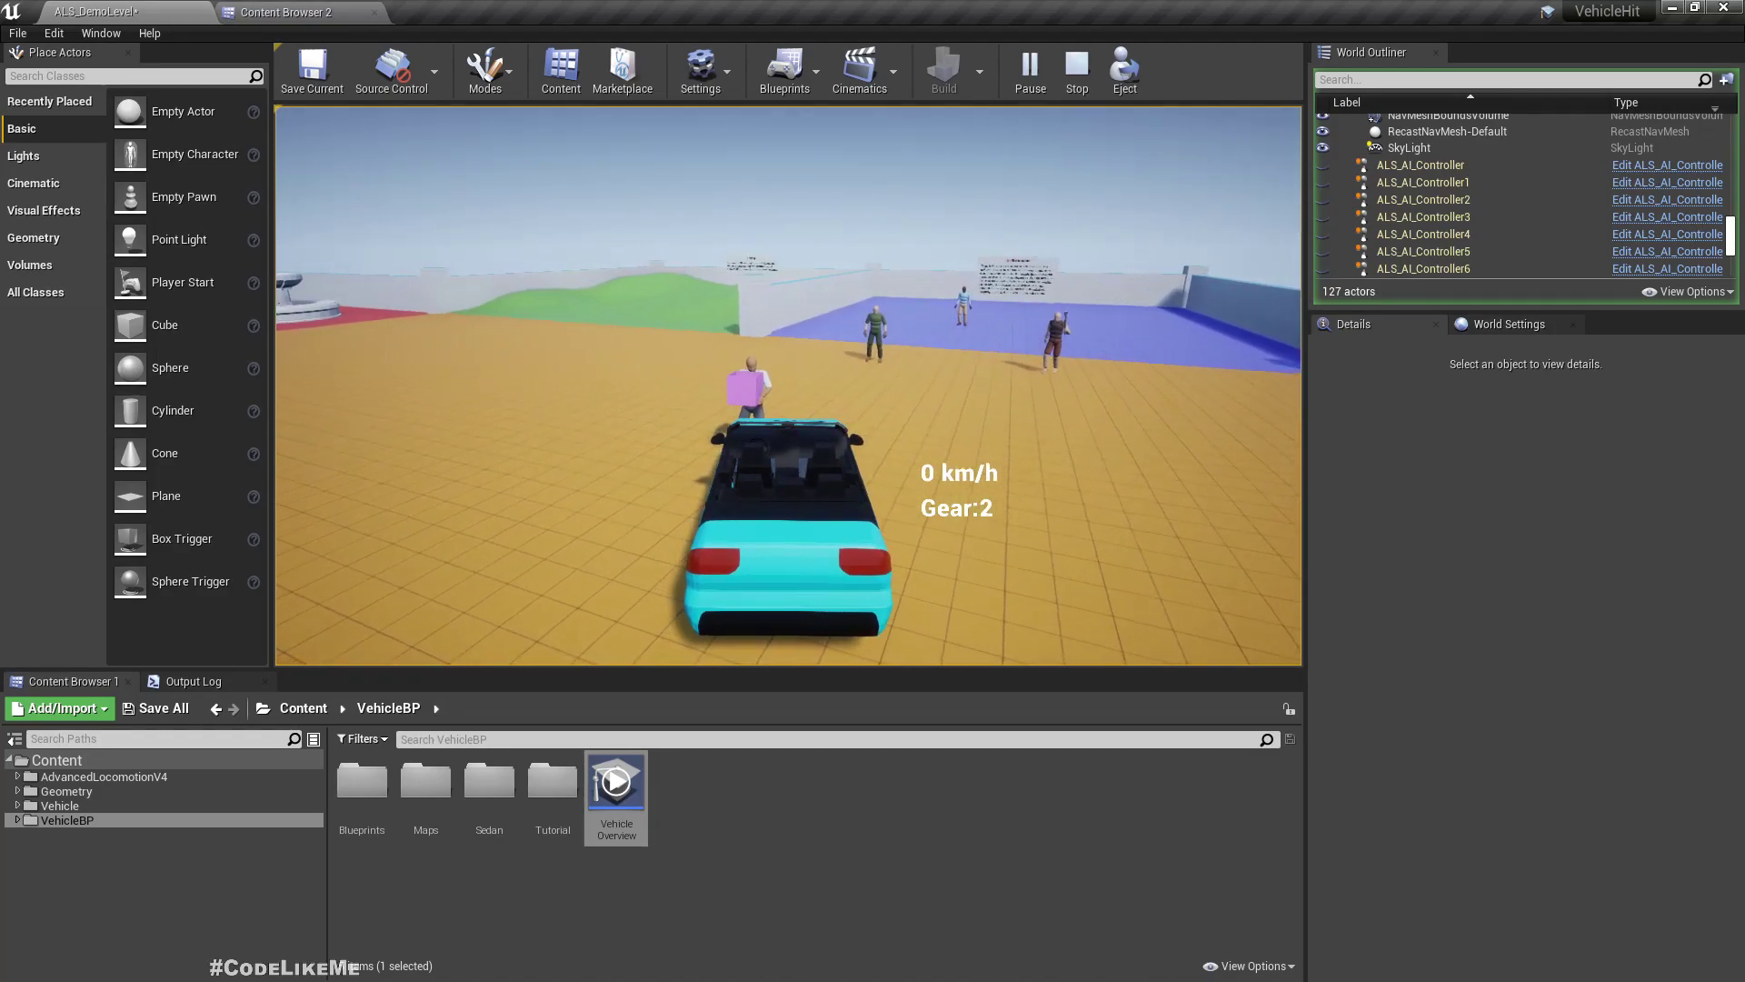
pyautogui.press('Escape')
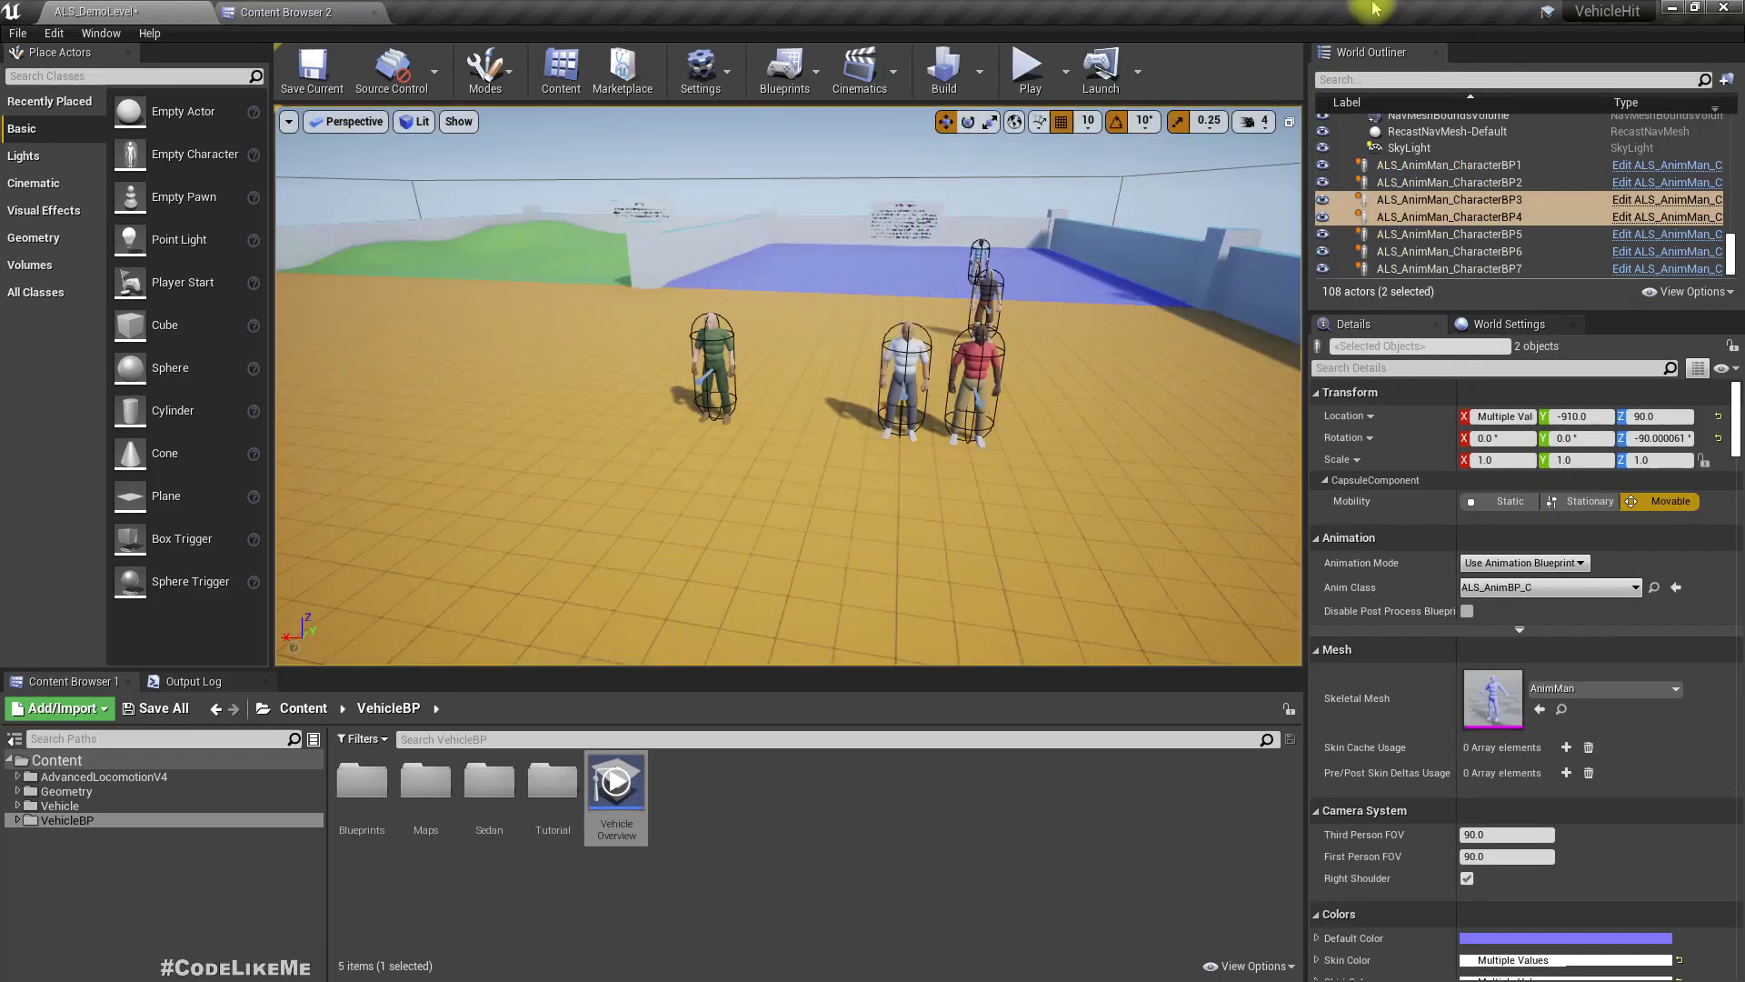
# Locate the Sedan default pawn class from the world's selected game mode, open its blueprint and show the car model
pyautogui.click(1507, 324)
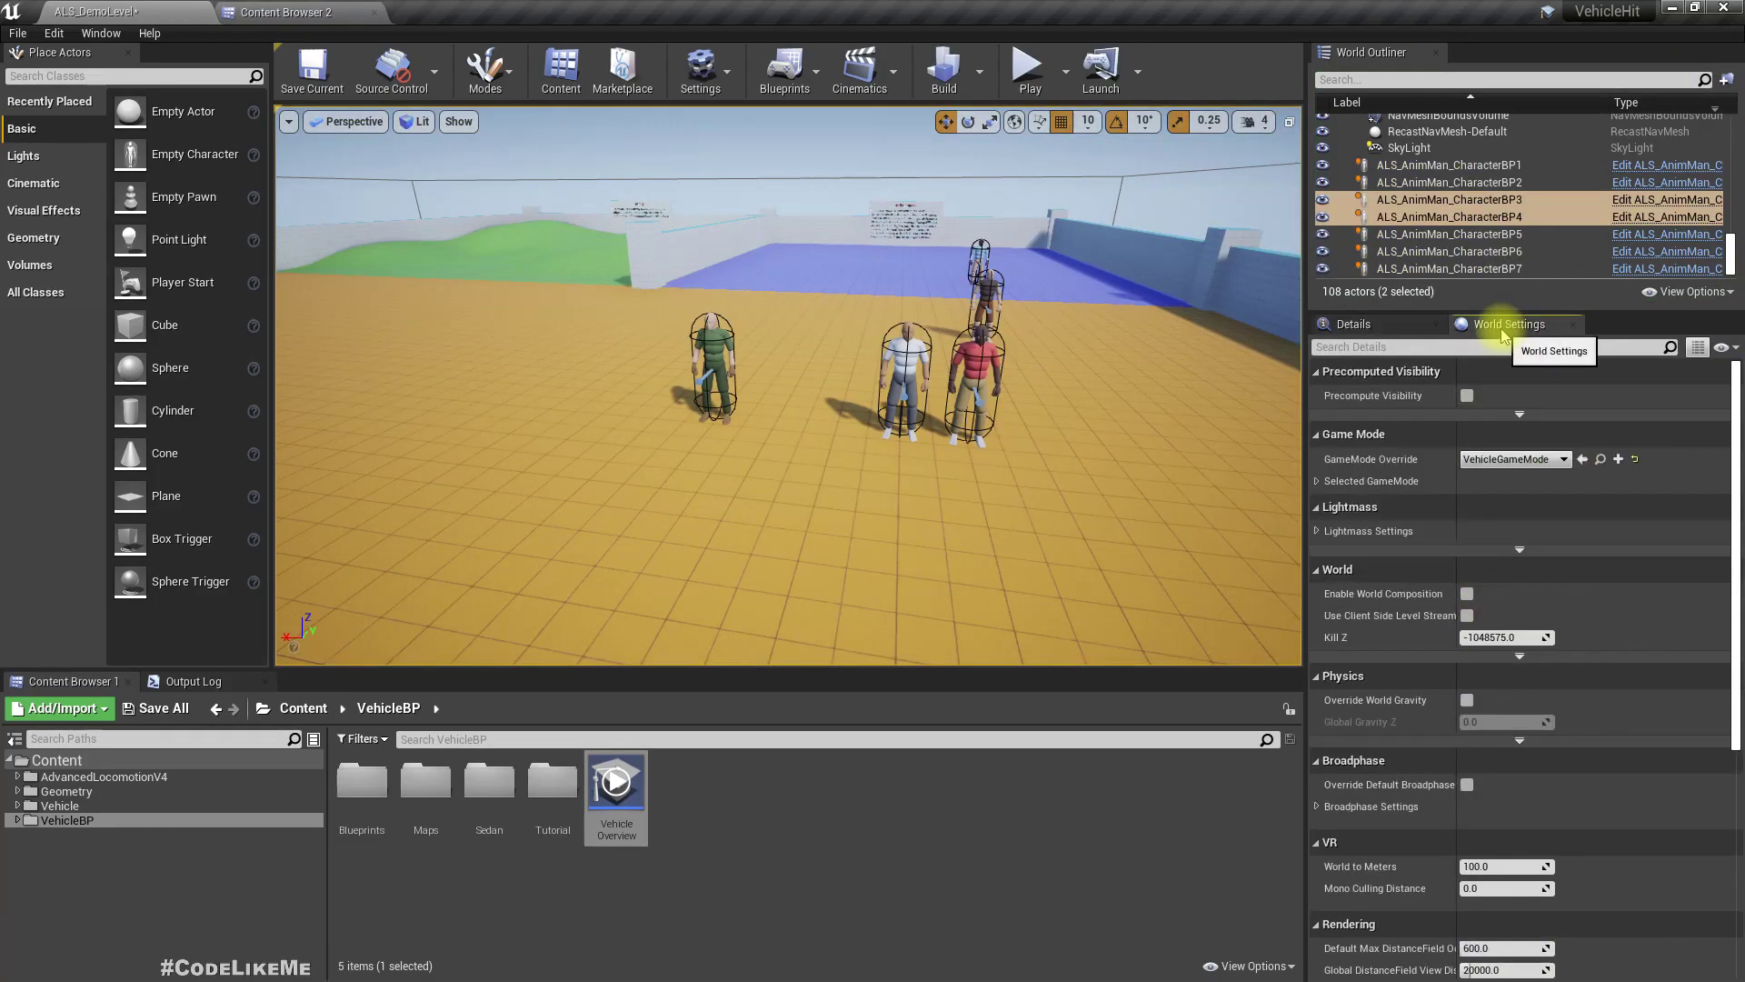
pyautogui.click(1318, 483)
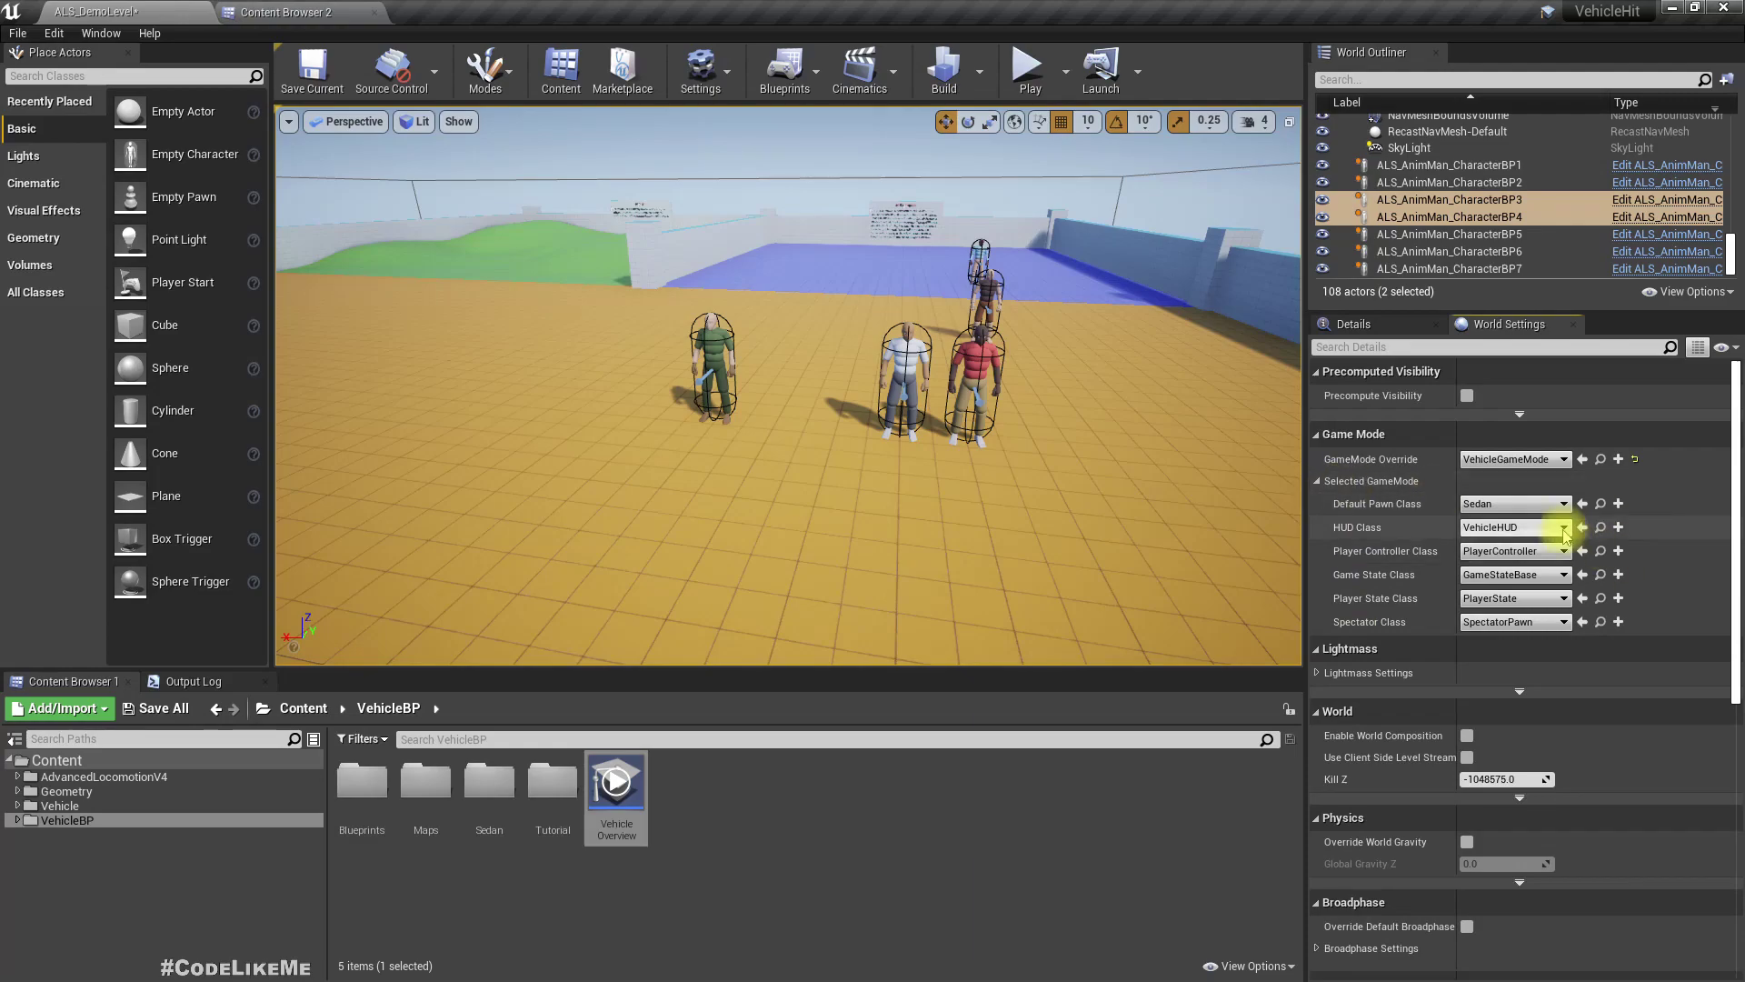
pyautogui.click(1601, 504)
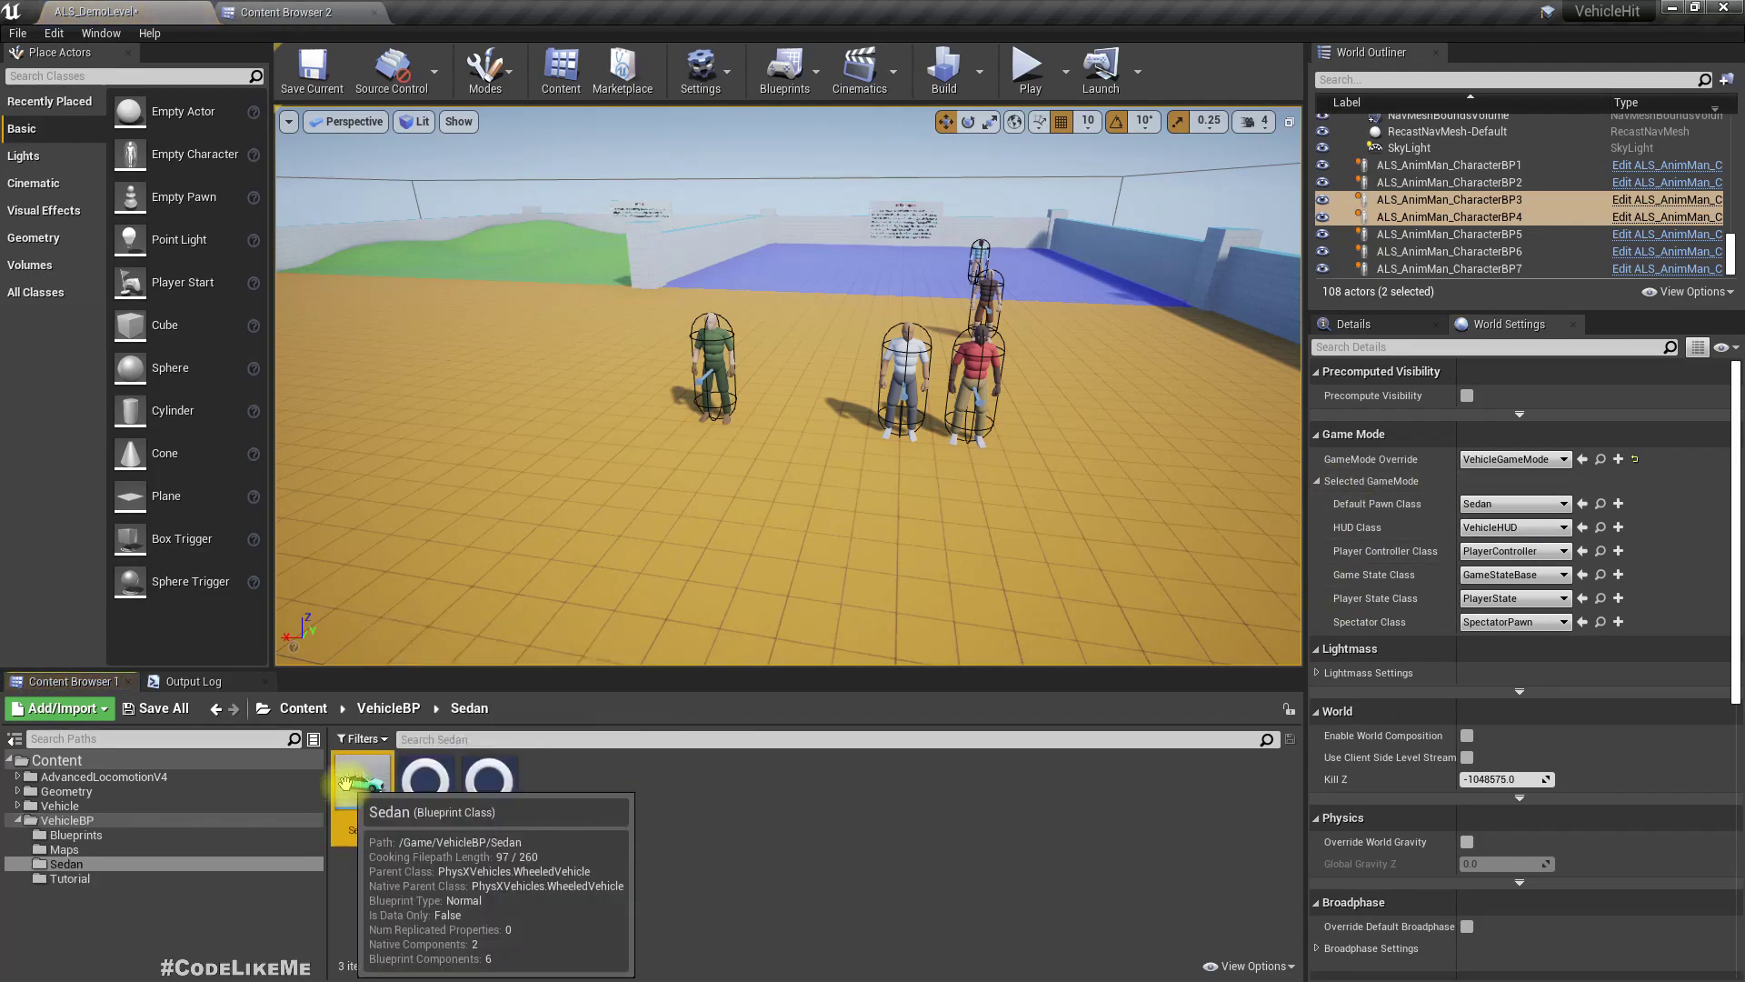
pyautogui.doubleClick(350, 787)
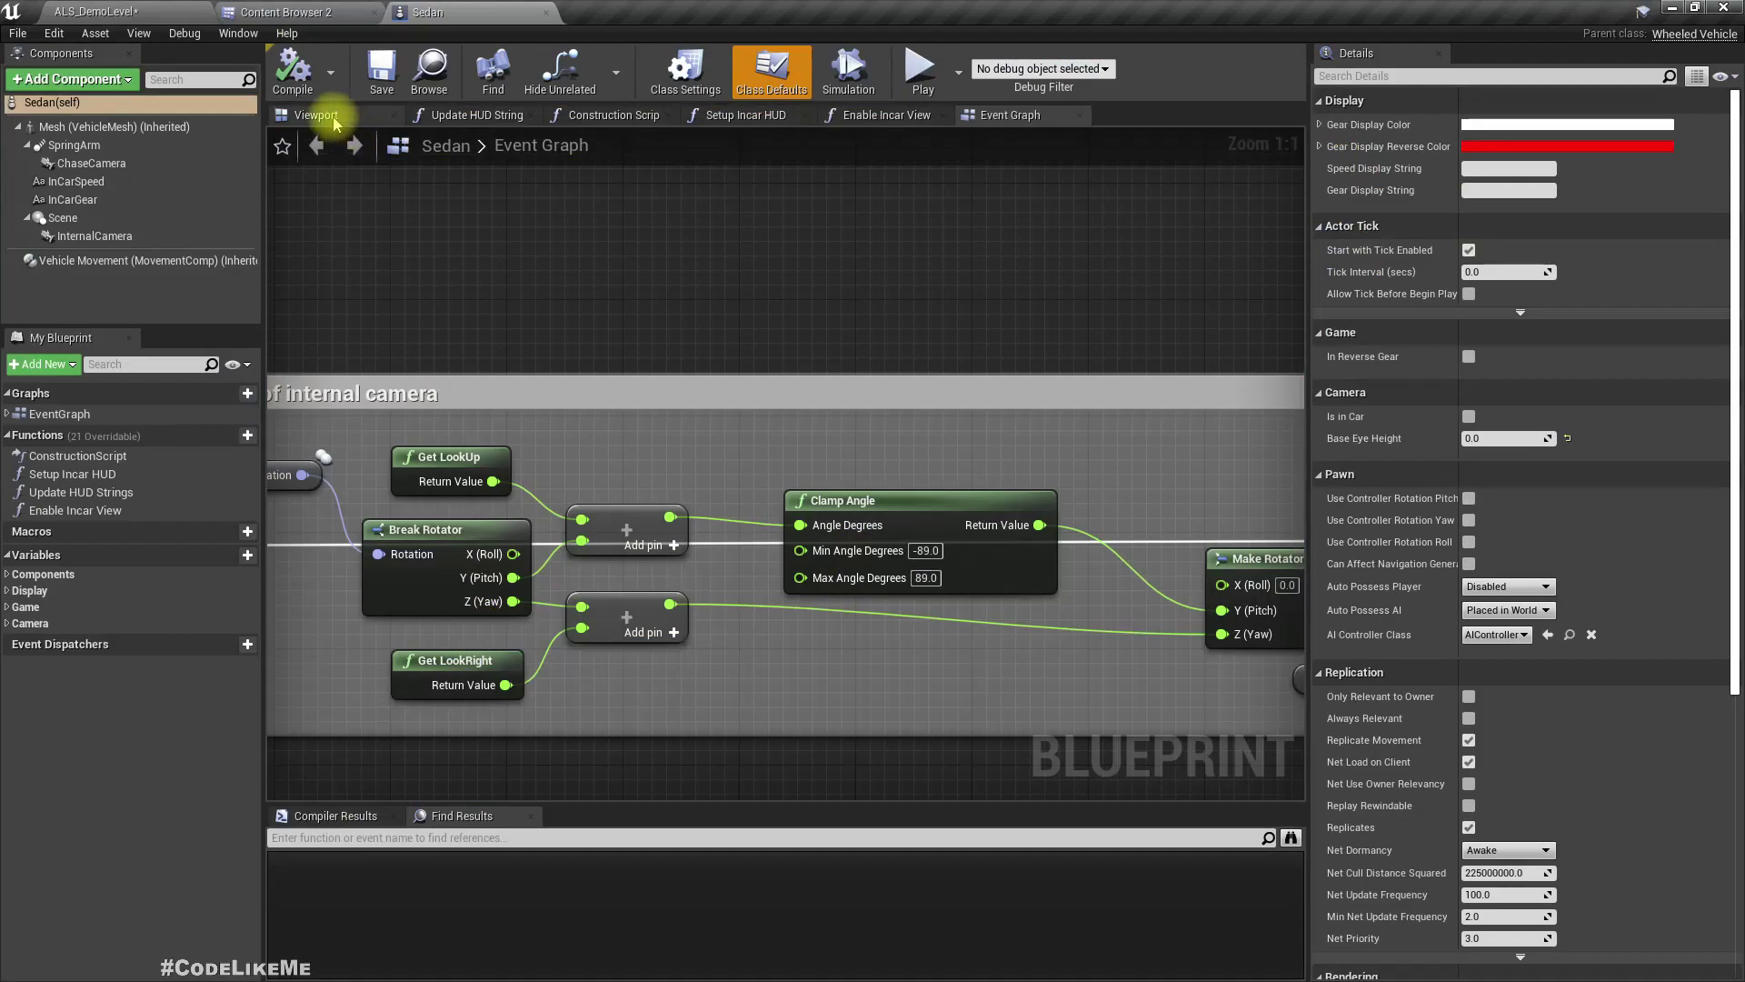
pyautogui.click(318, 116)
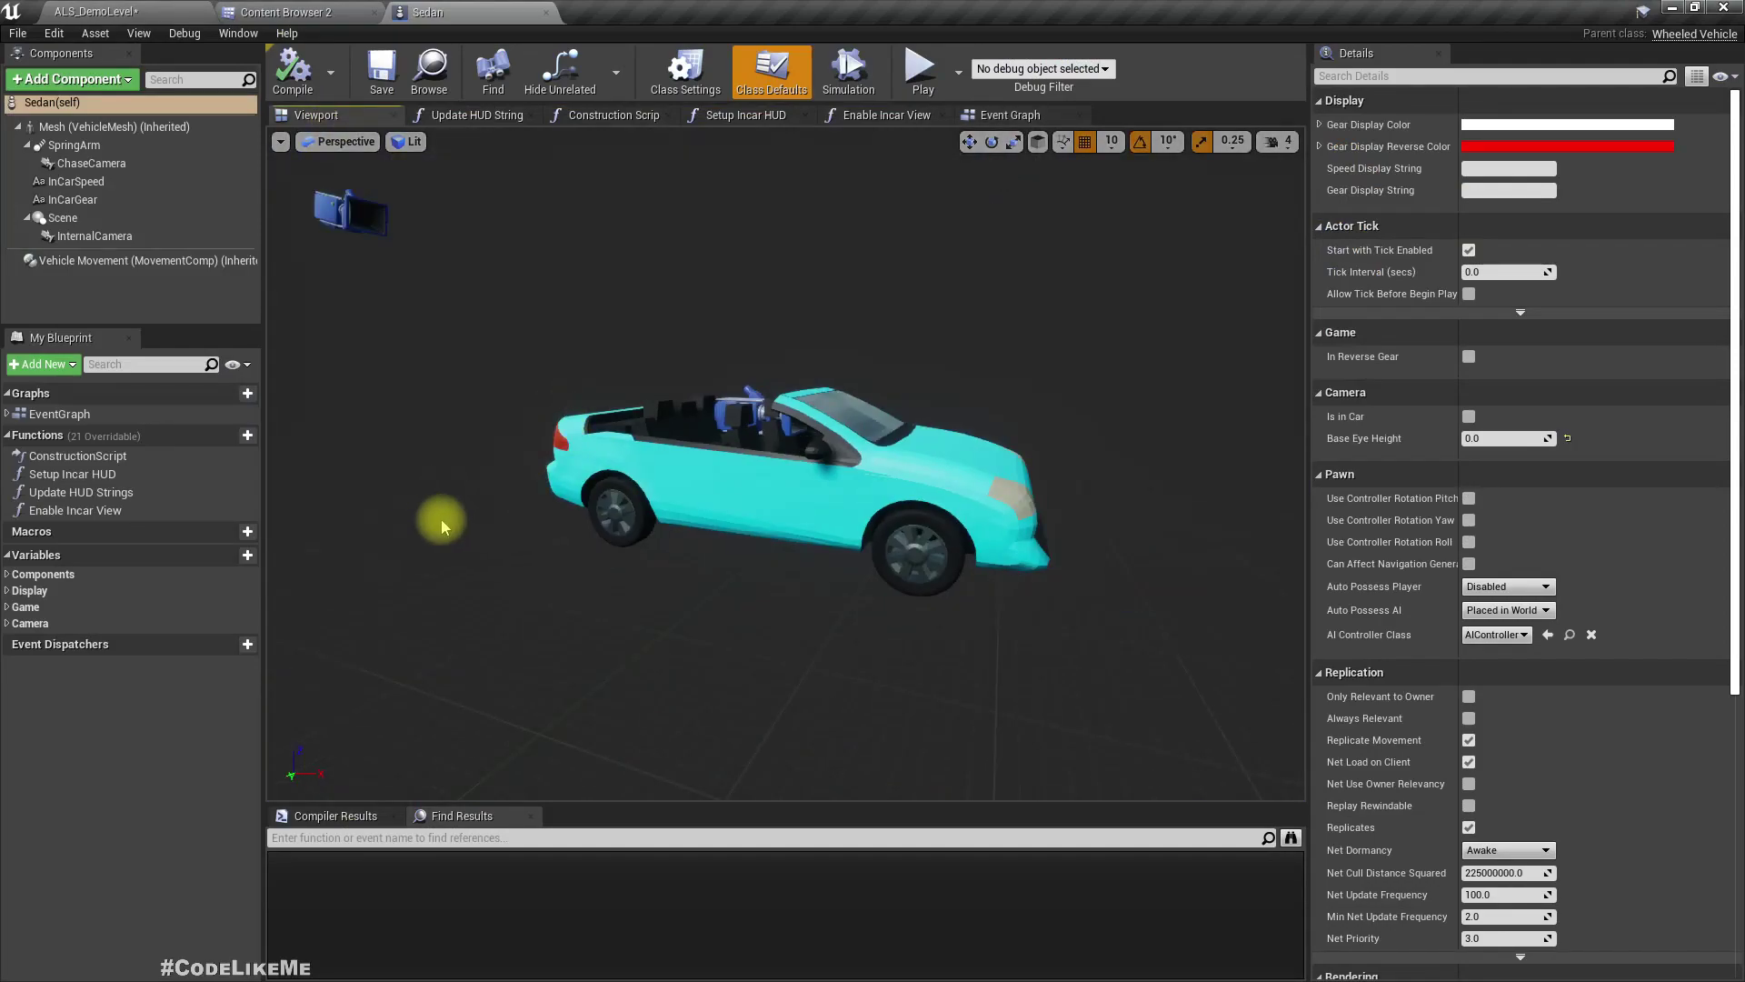
pyautogui.moveTo(444, 527); pyautogui.dragTo(536, 519, button='right')
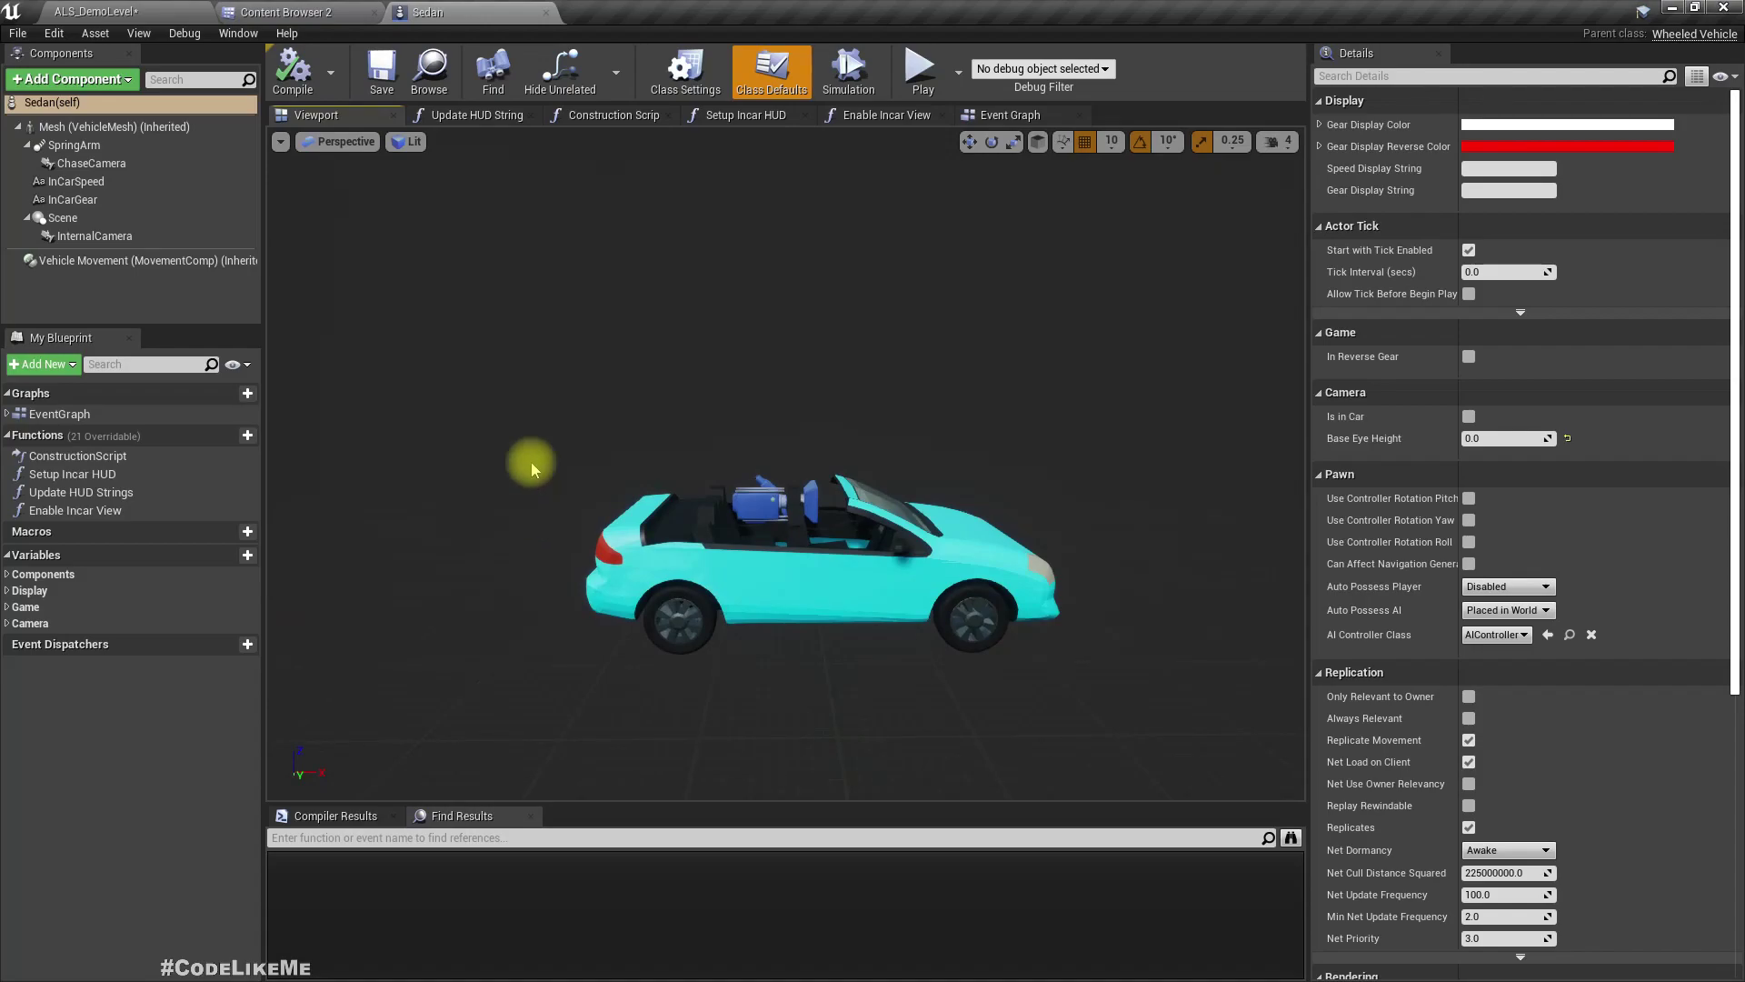
# Return to the level and open the blueprint of the ALS_AnimMan_CharacterBP1 actor at its event graph
pyautogui.click(146, 11)
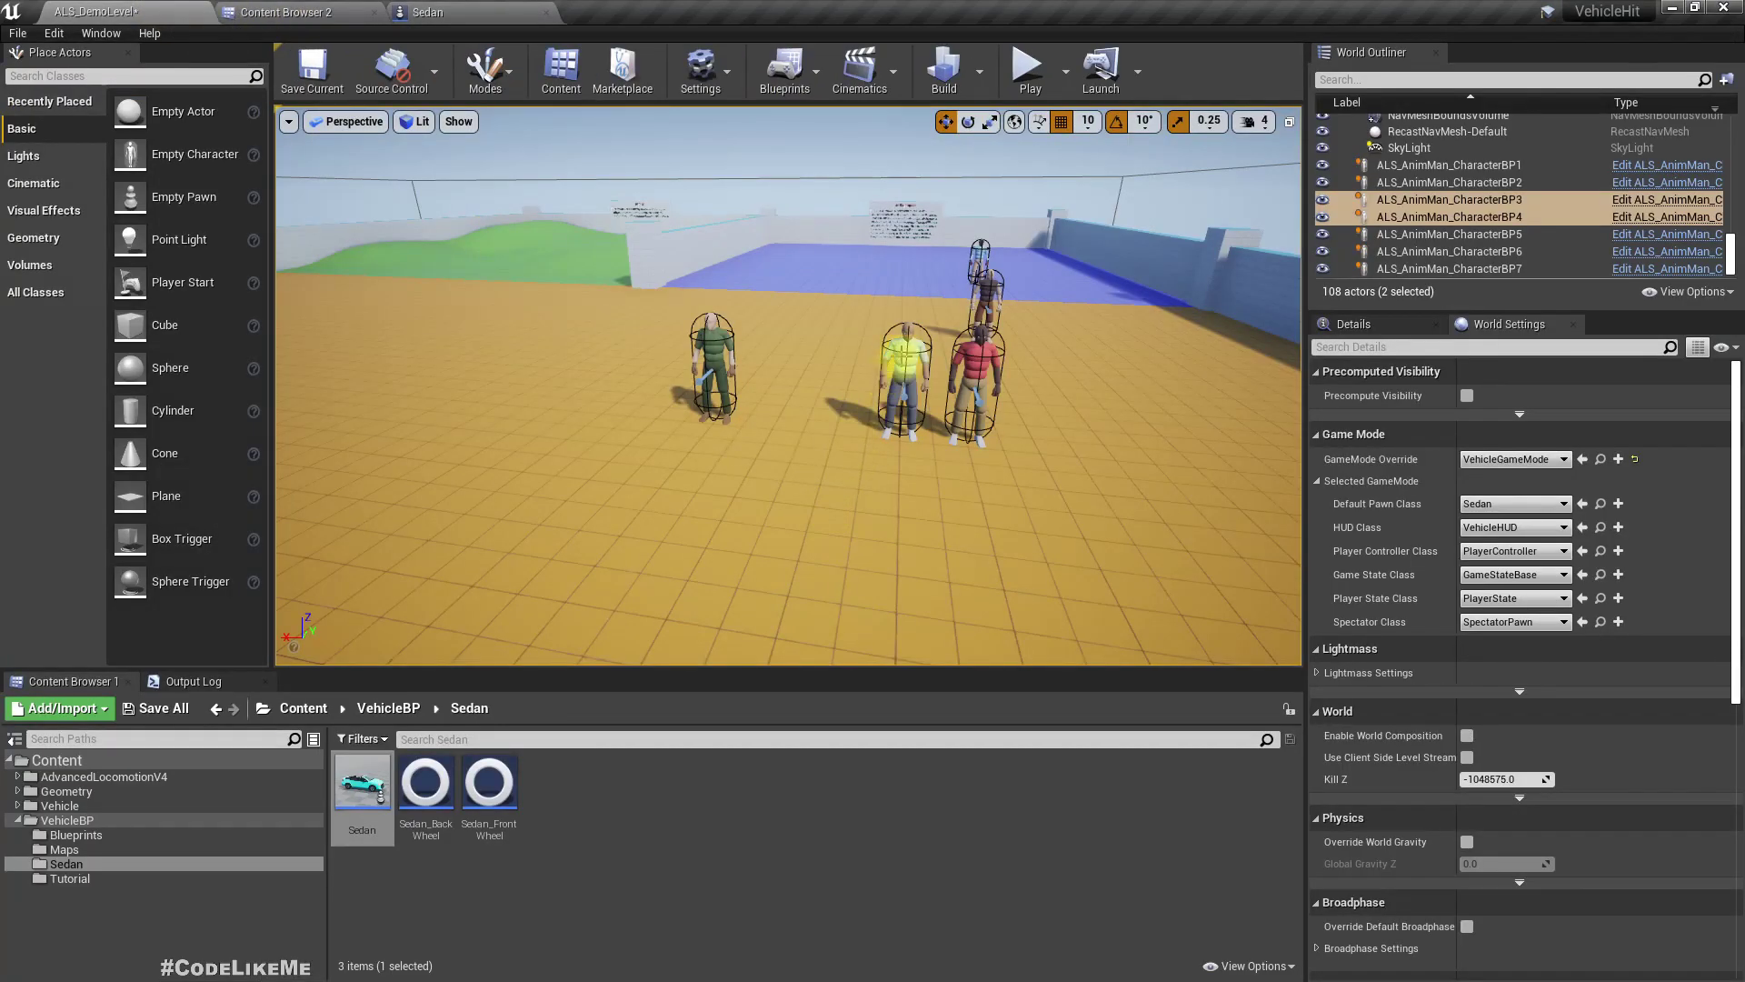
pyautogui.click(905, 368)
pyautogui.click(1668, 167)
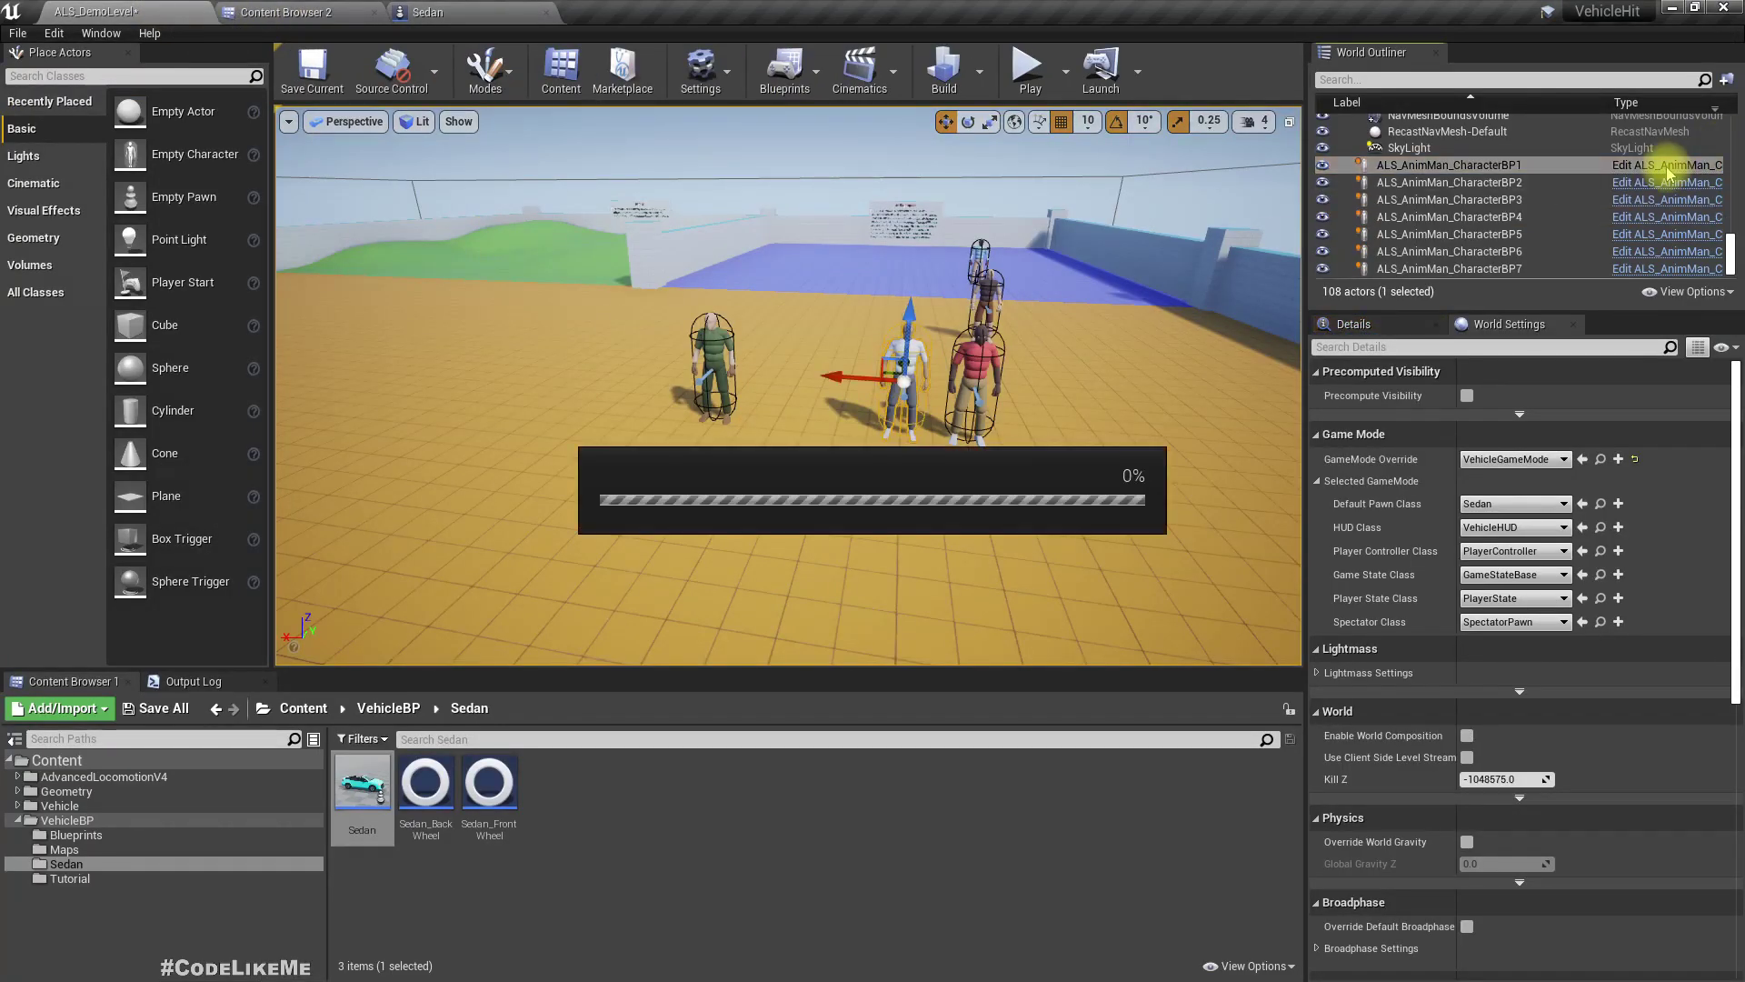
pyautogui.scroll(-6, 620, 576)
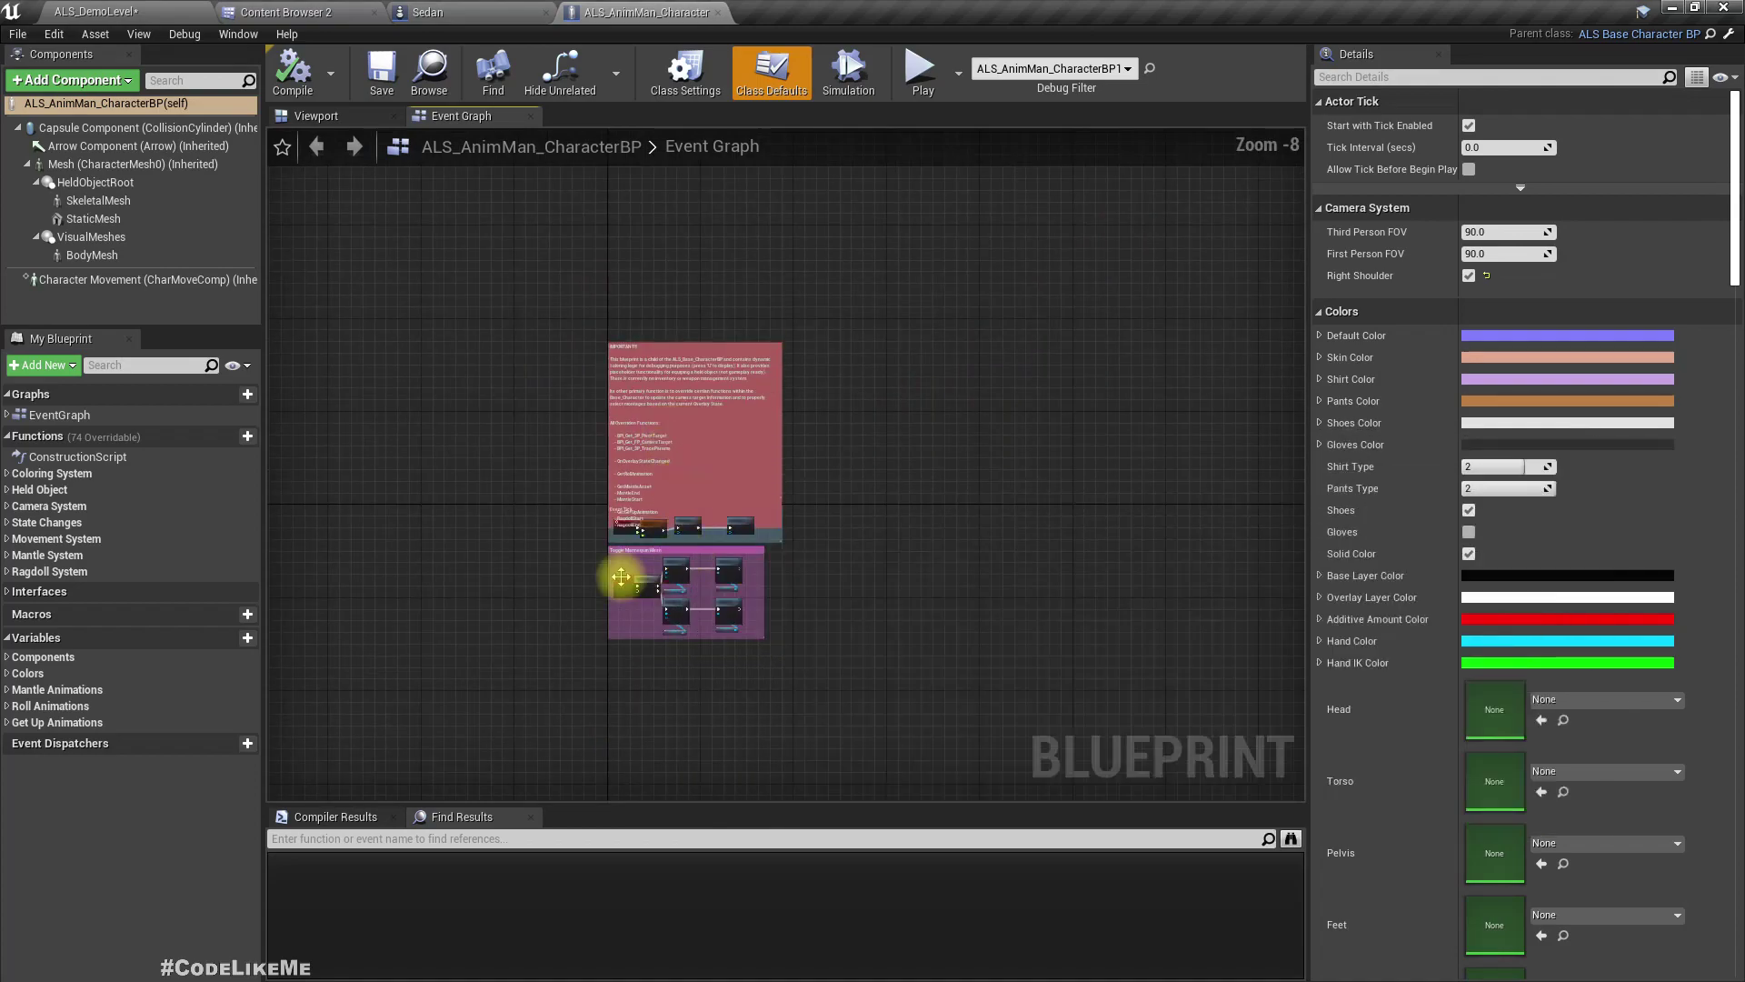
pyautogui.moveTo(621, 576); pyautogui.dragTo(628, 420, button='right')
# Search the character blueprint for "ragdoll" and open its RagdollStart function
pyautogui.click(424, 839)
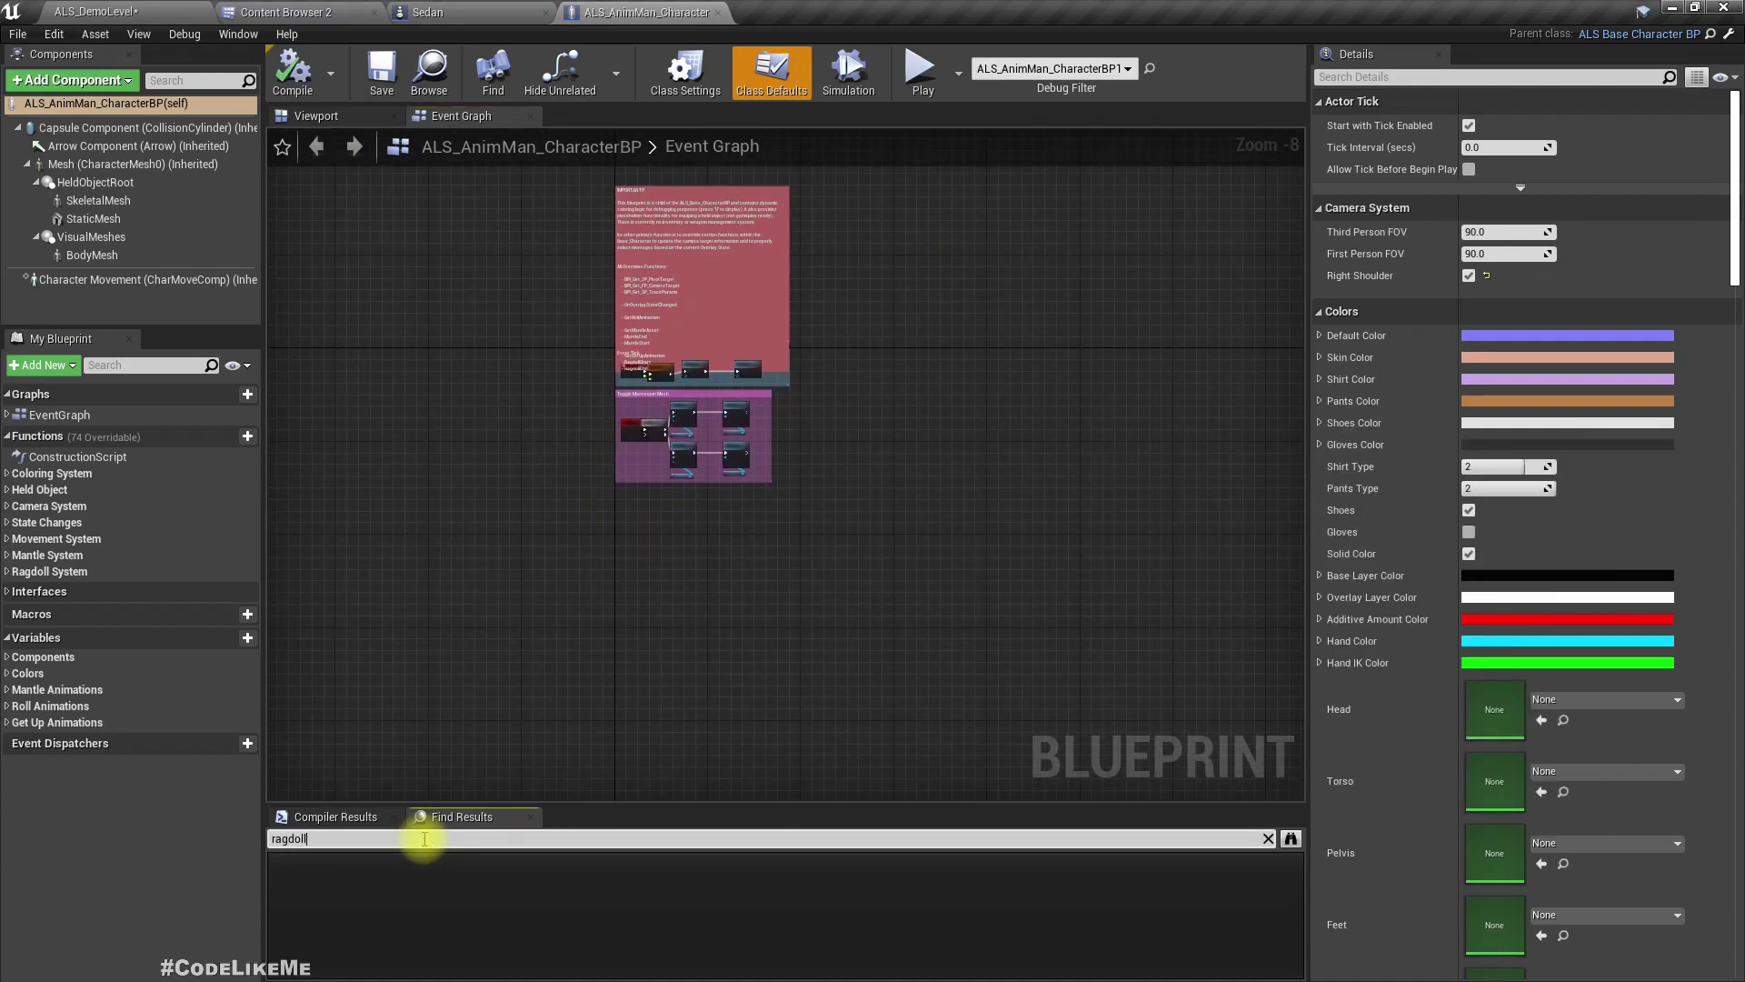
pyautogui.write('ragdoll')
pyautogui.press('Return')
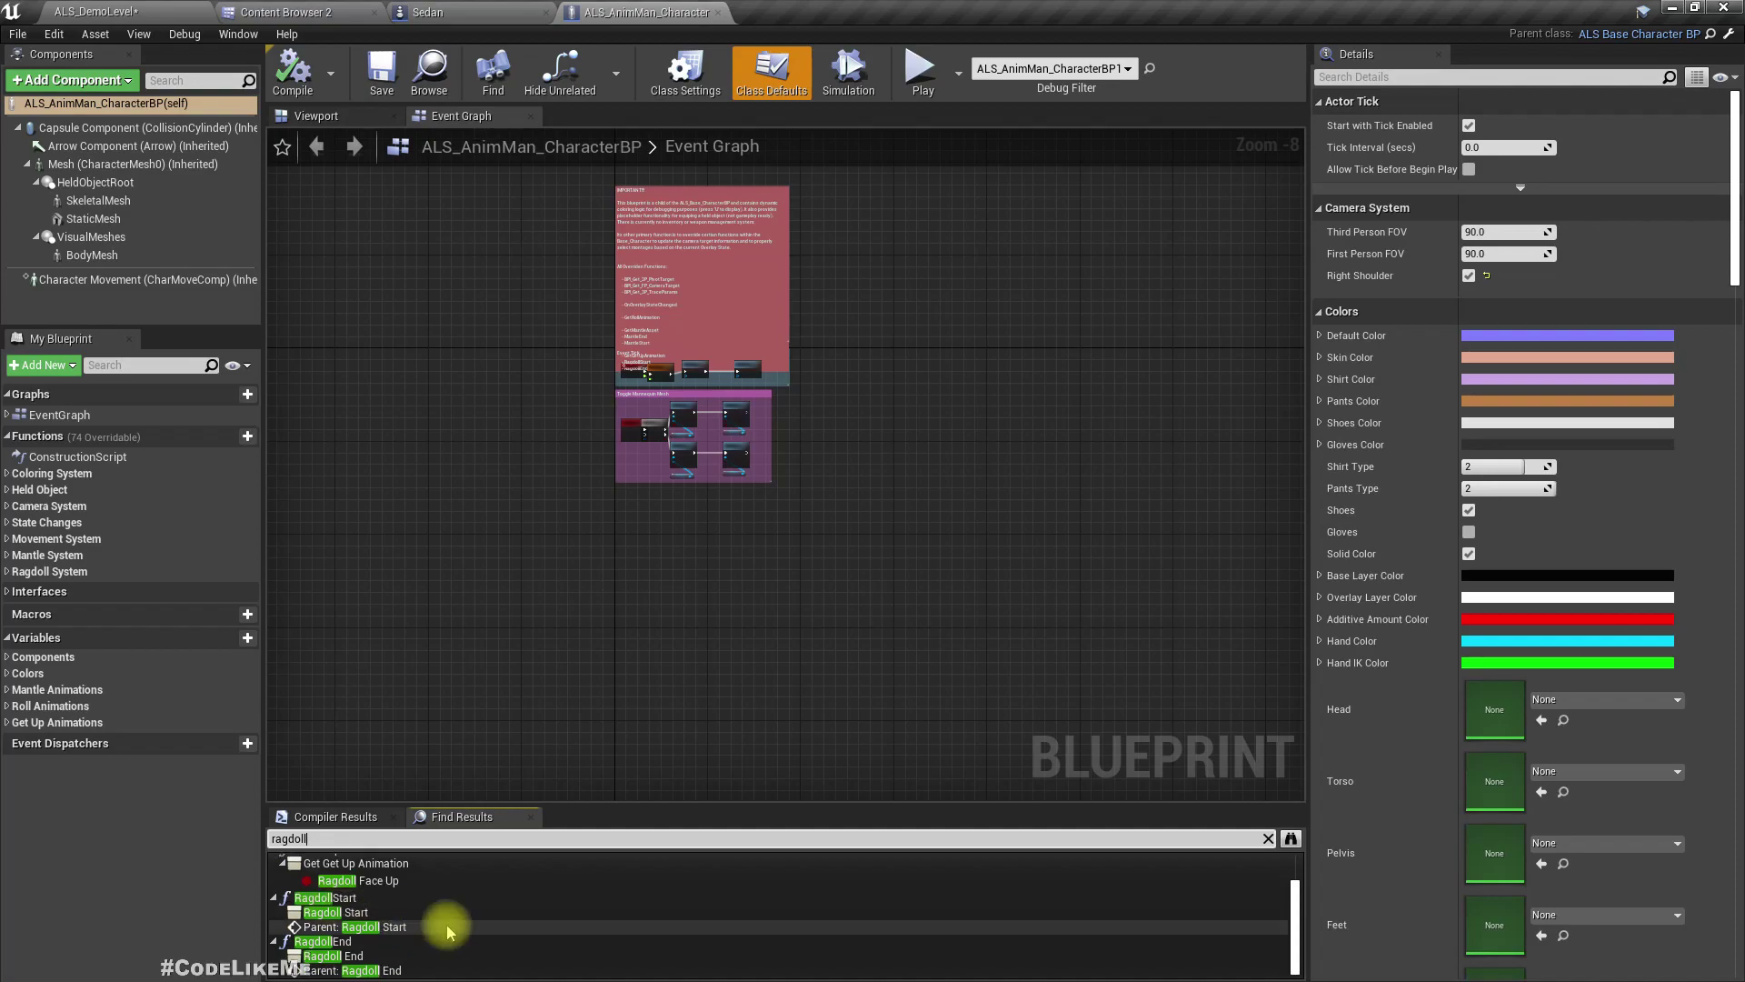
pyautogui.scroll(-1, 311, 901)
pyautogui.click(311, 899)
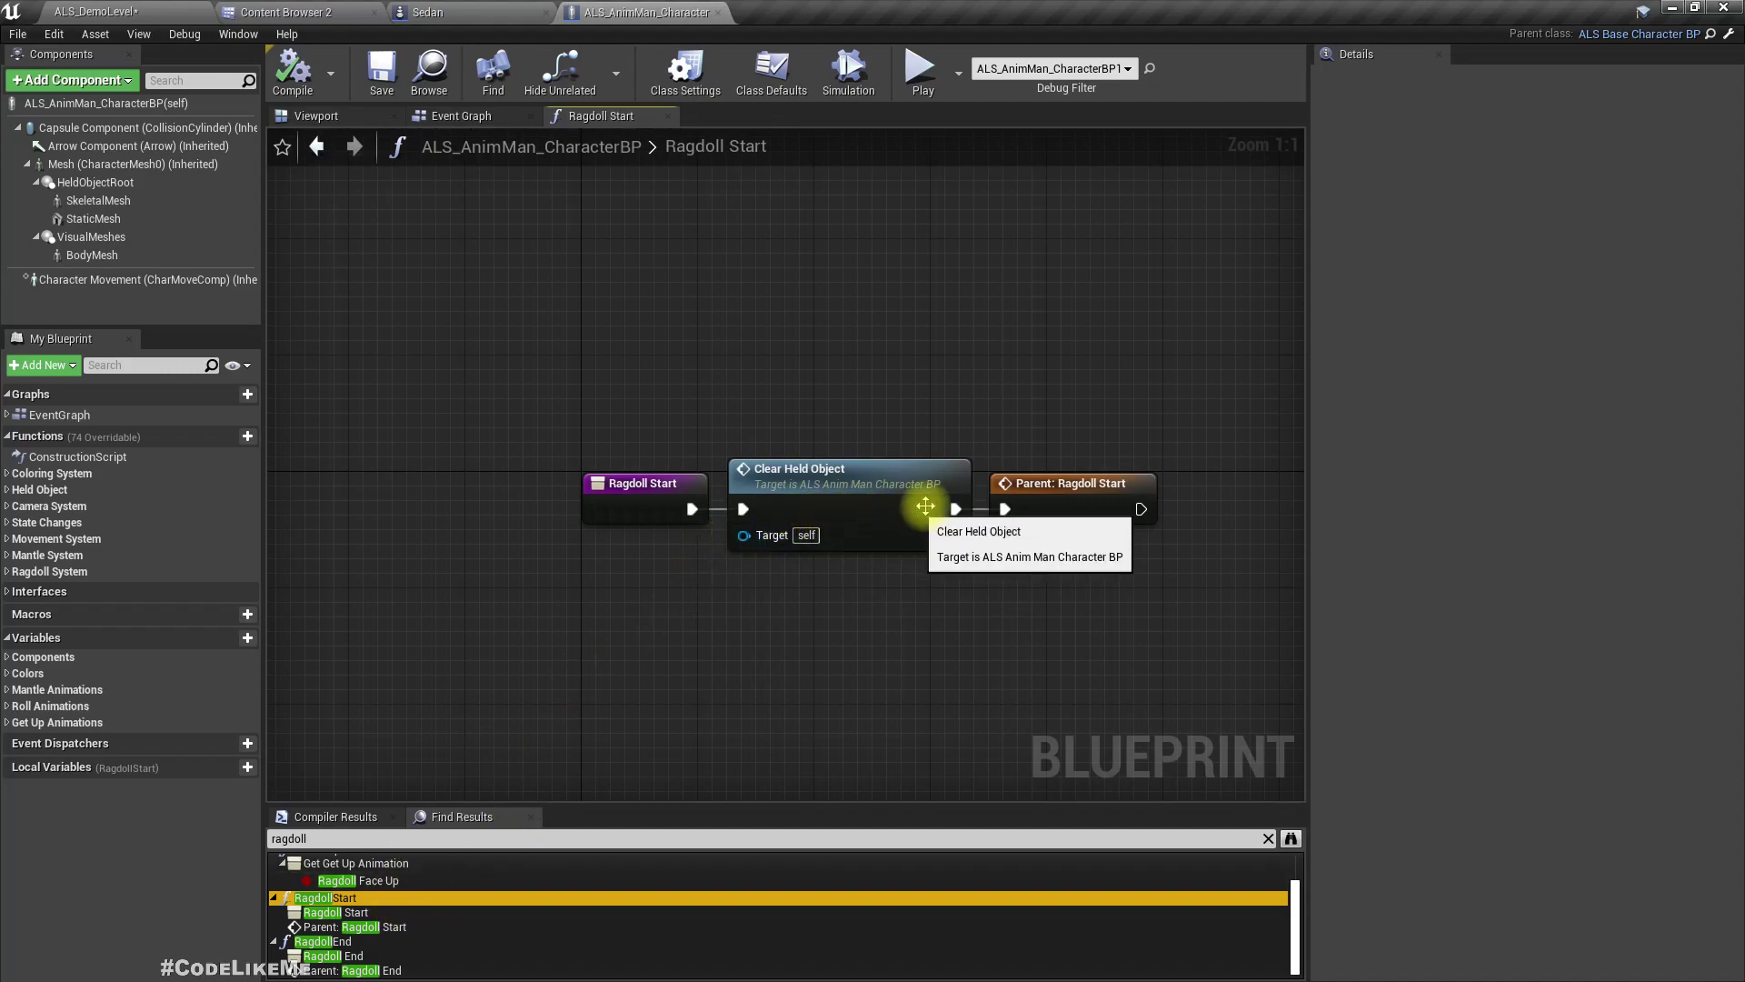
# Open the parent Ragdoll Start function in ALS_Base_CharacterBP and examine its movement, collision and montage steps, plus the base event graph
pyautogui.click(1070, 494)
pyautogui.doubleClick(1070, 494)
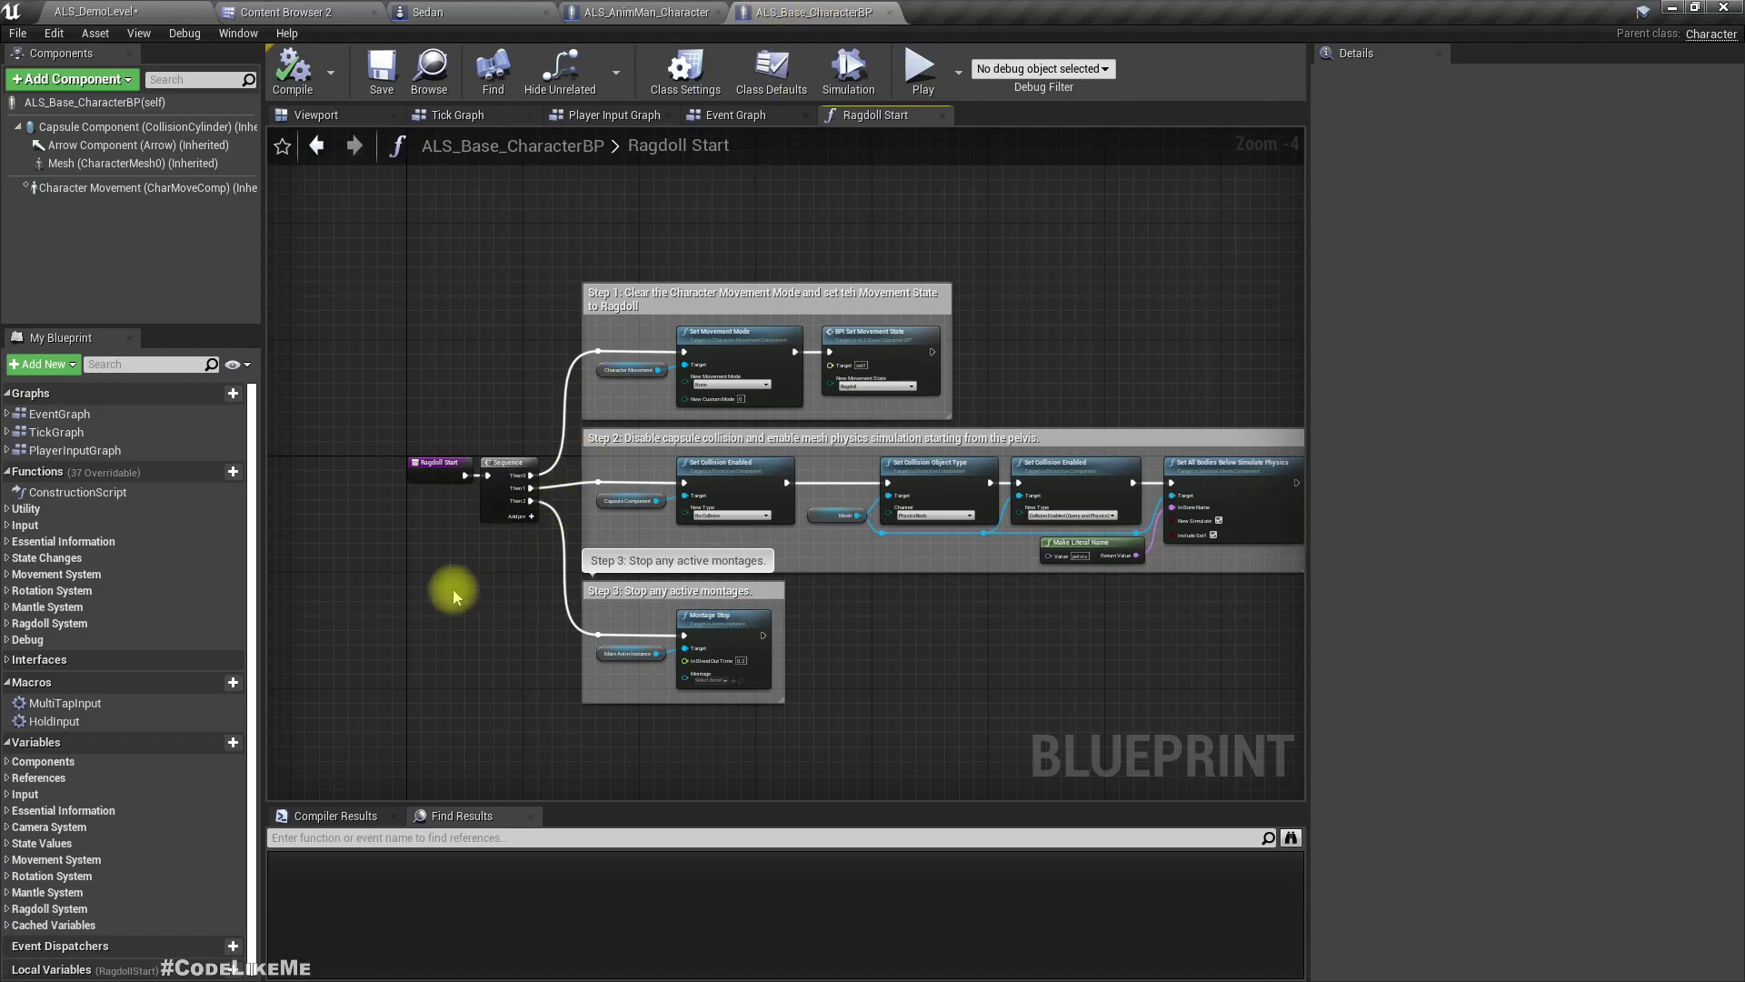
pyautogui.scroll(4, 612, 483)
pyautogui.scroll(-3, 604, 476)
pyautogui.moveTo(674, 539); pyautogui.dragTo(555, 532, button='right')
pyautogui.scroll(1, 618, 528)
pyautogui.scroll(-1, 743, 547)
pyautogui.scroll(-3, 742, 546)
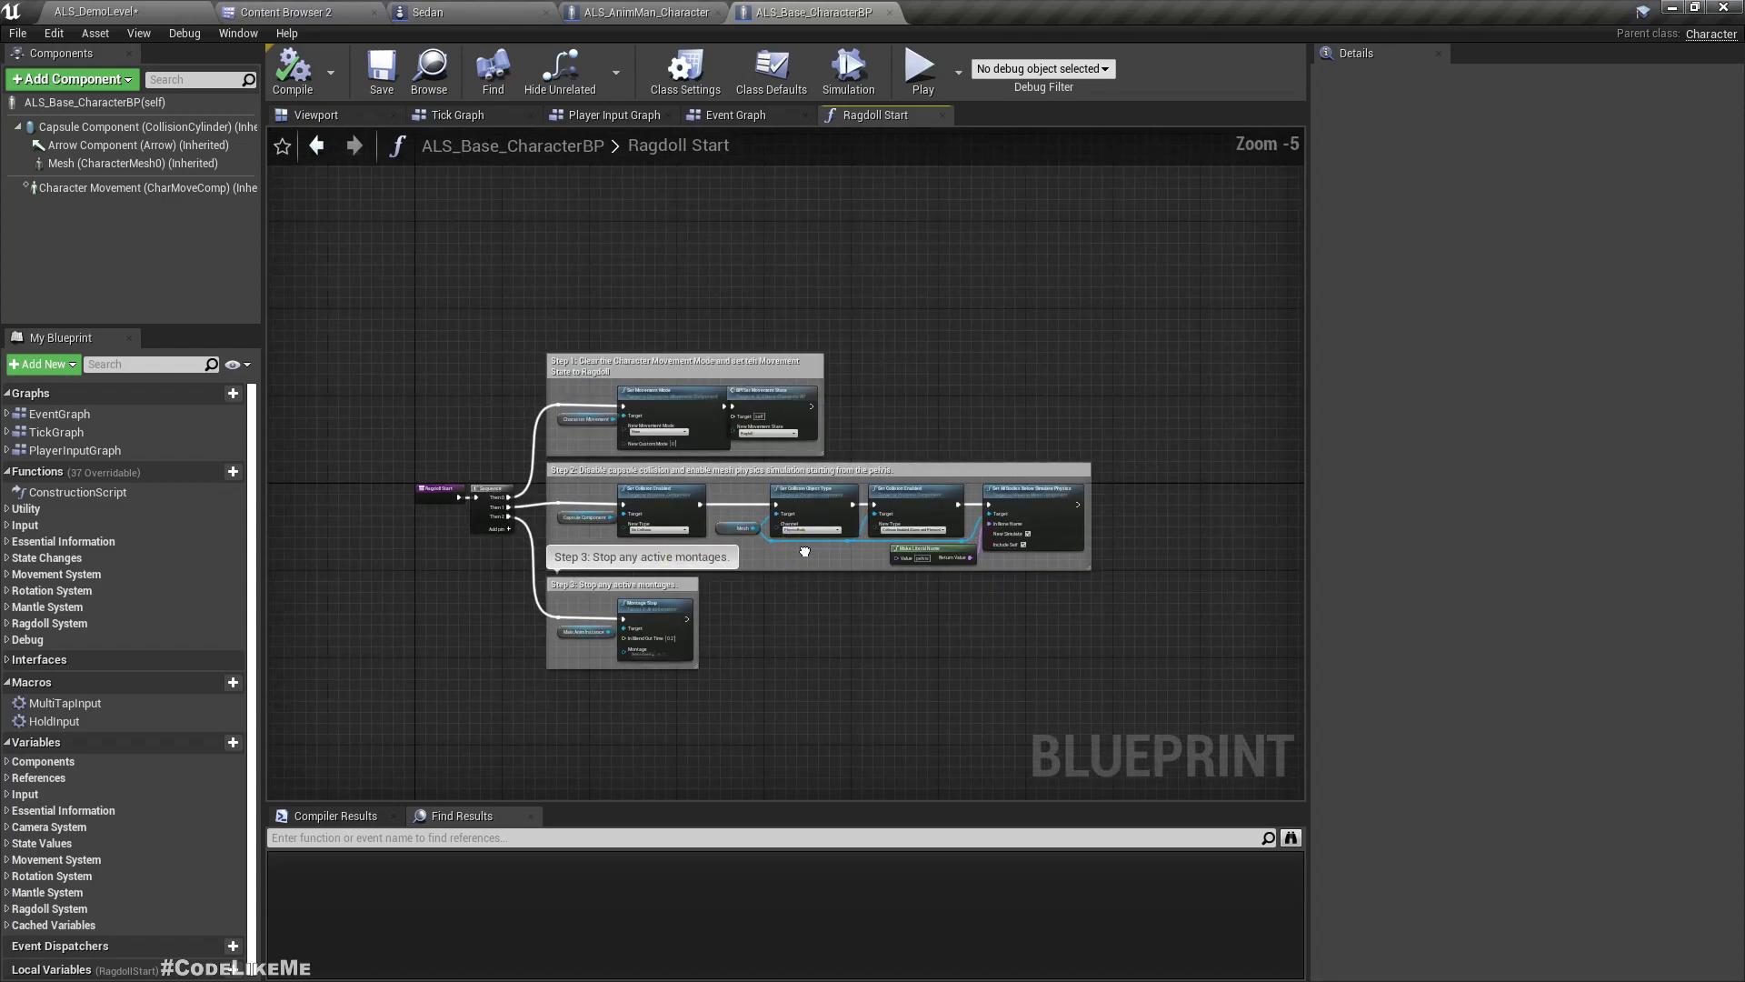
pyautogui.scroll(5, 735, 553)
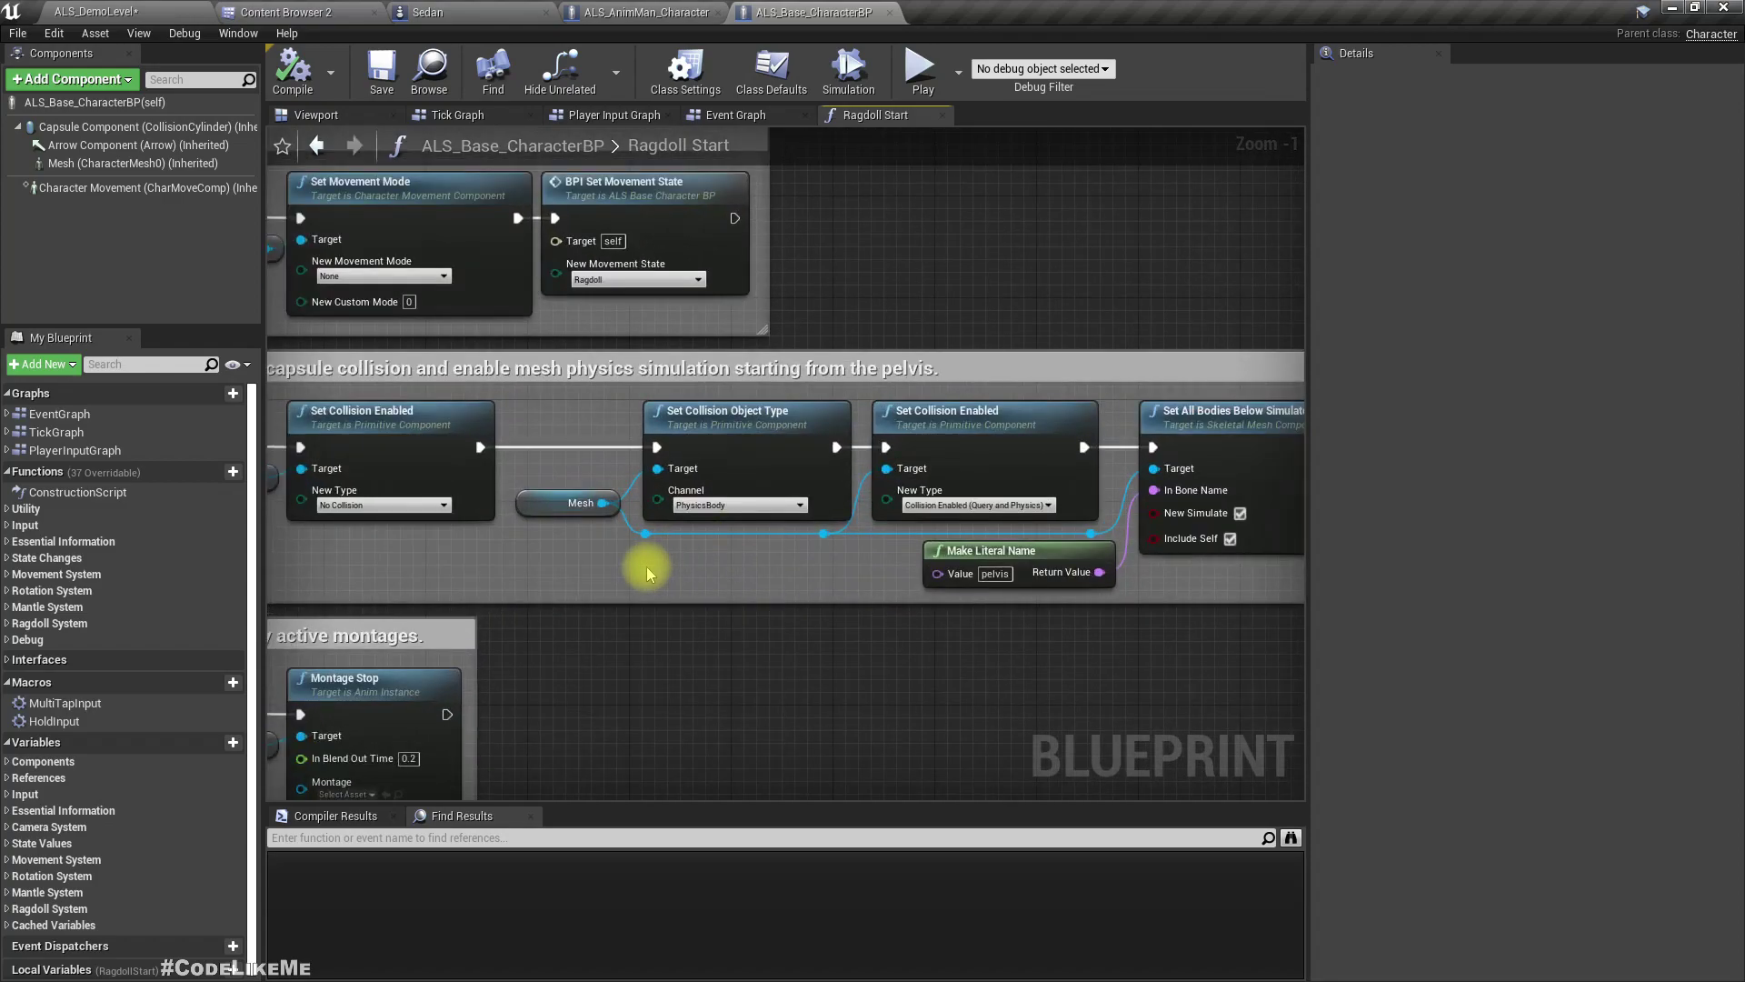
pyautogui.scroll(-3, 723, 583)
pyautogui.moveTo(728, 584); pyautogui.dragTo(882, 544, button='right')
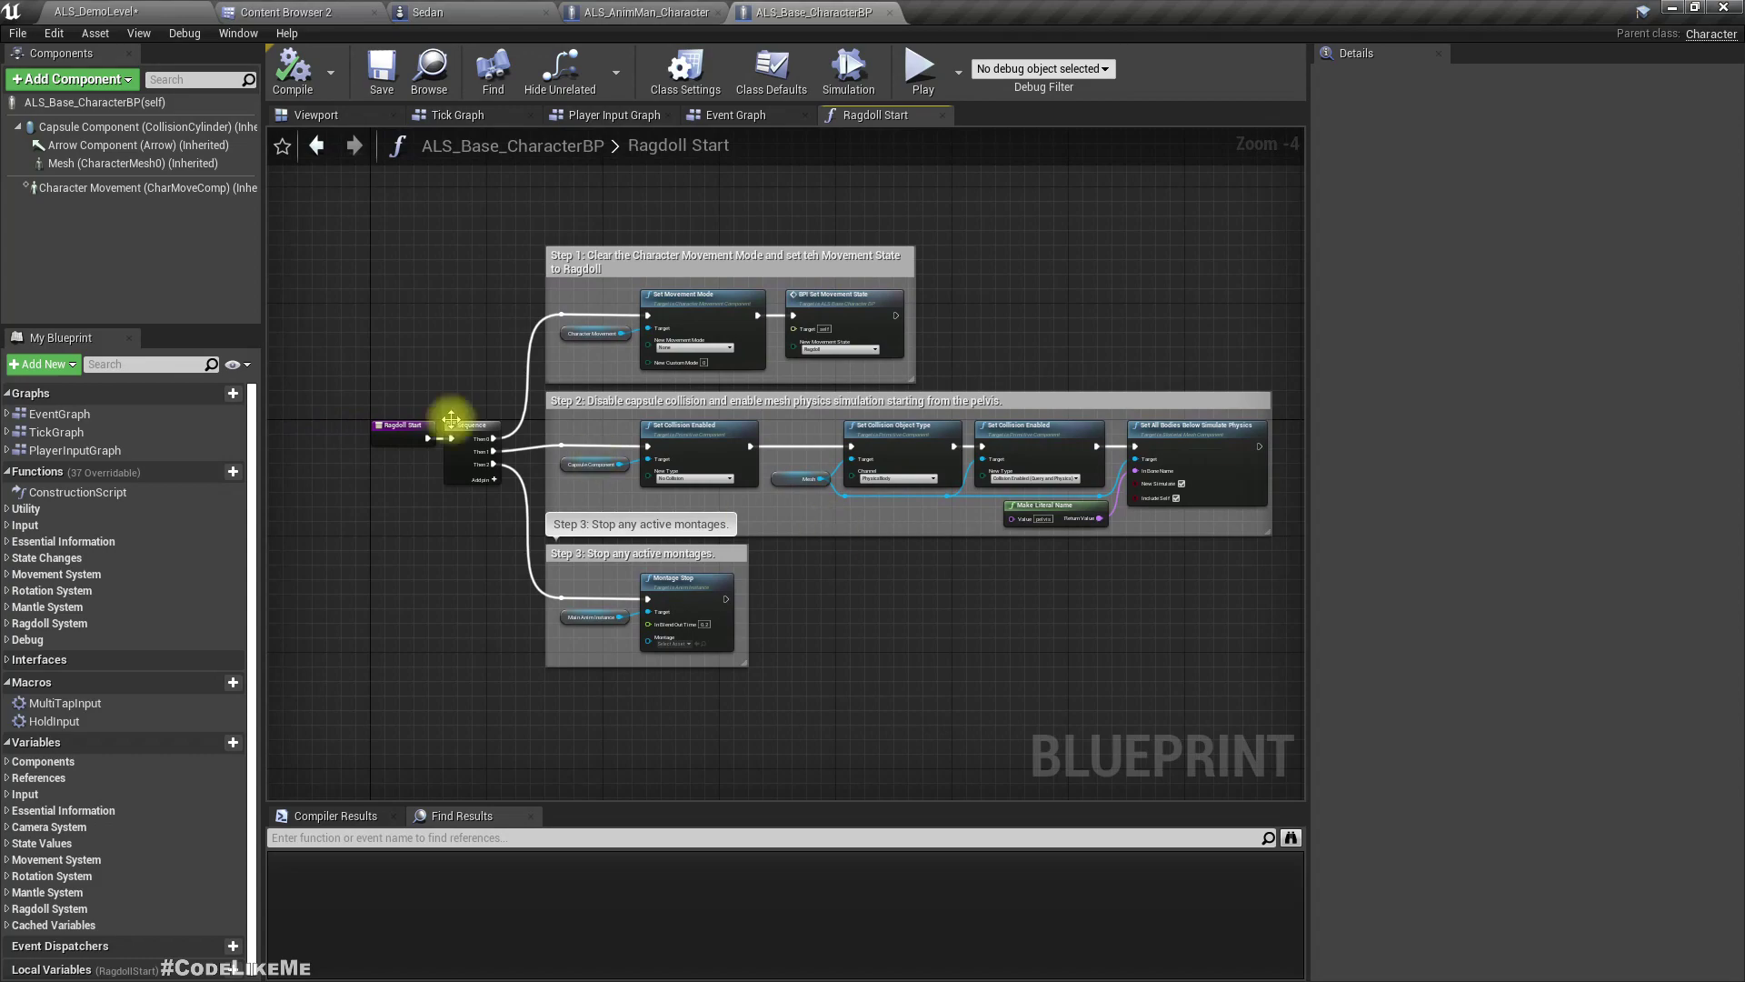
pyautogui.scroll(2, 438, 418)
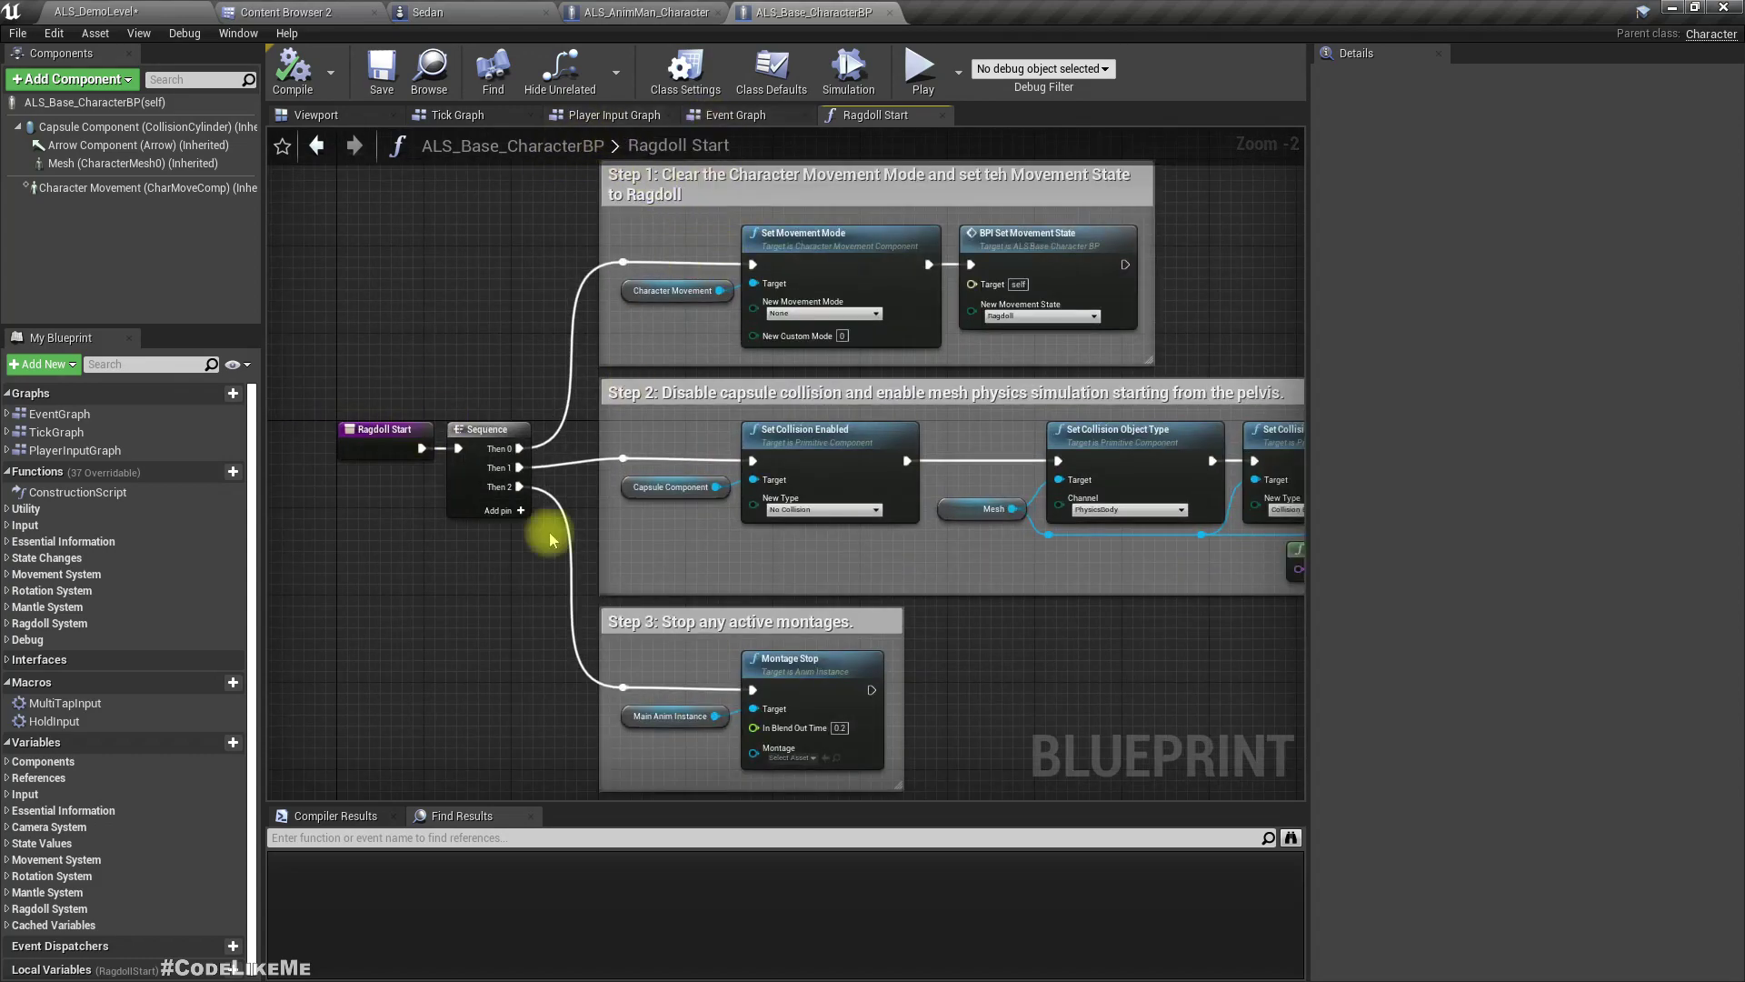
pyautogui.click(726, 116)
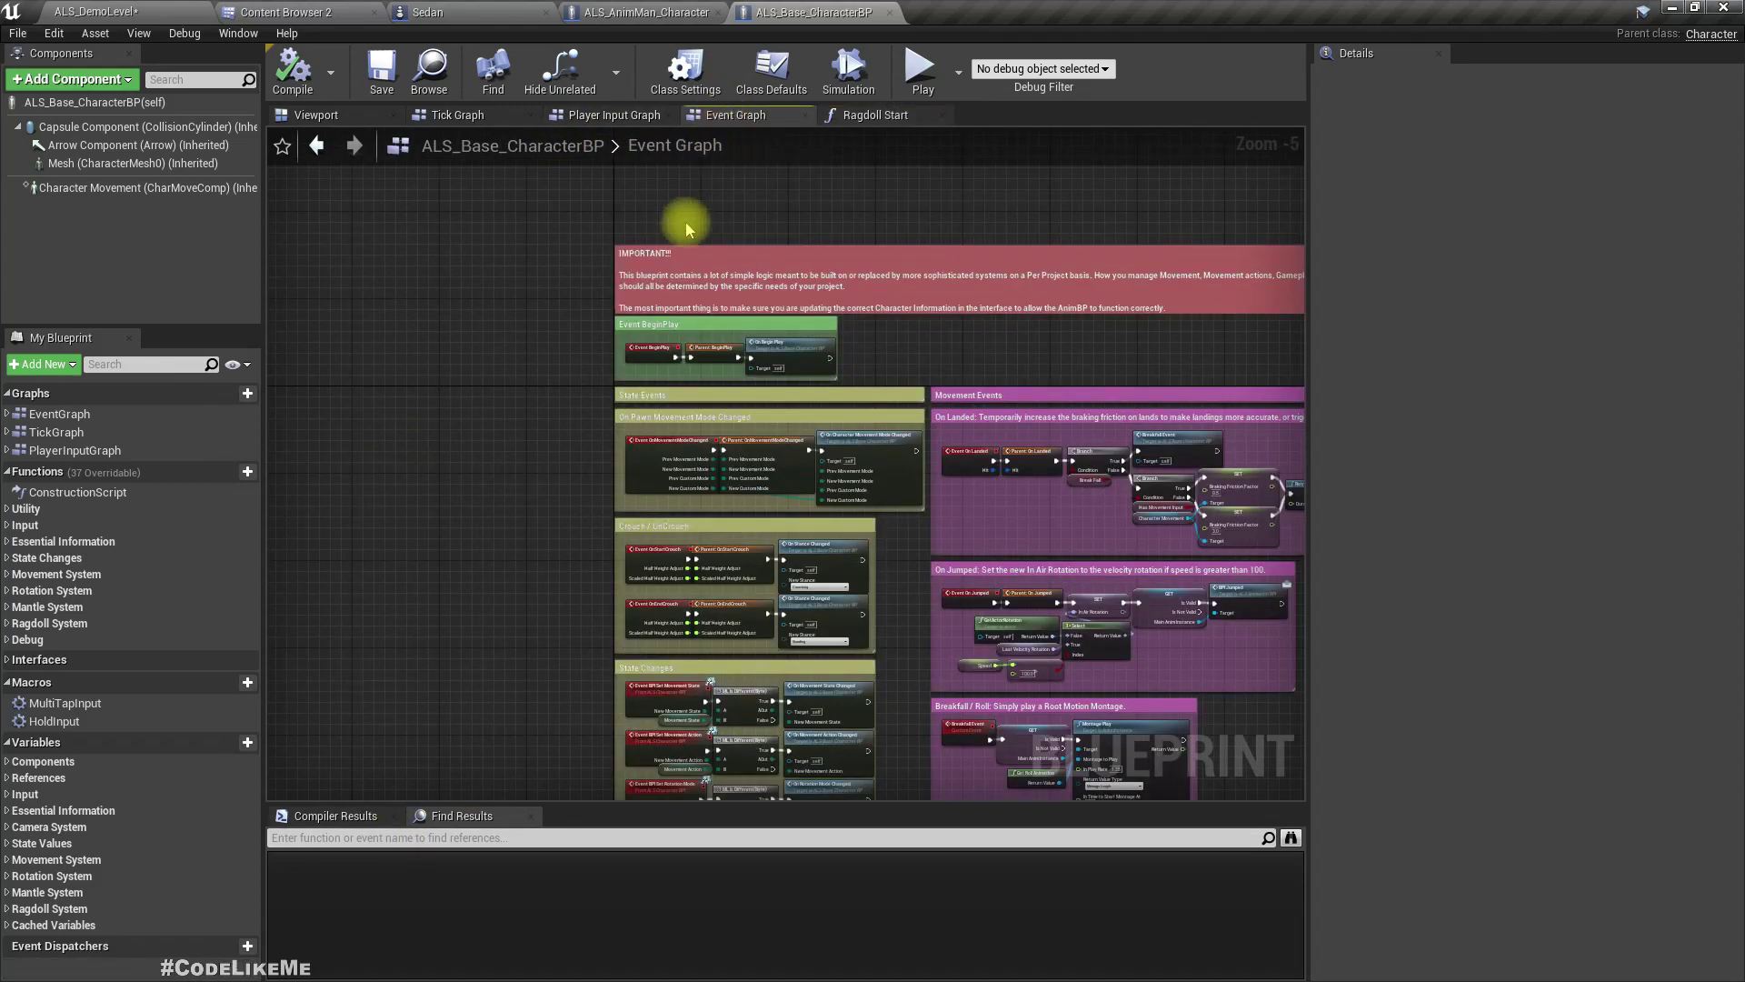
# Go back to ALS_AnimMan_CharacterBP and open its RagdollEnd function from the ragdoll search results
pyautogui.click(651, 11)
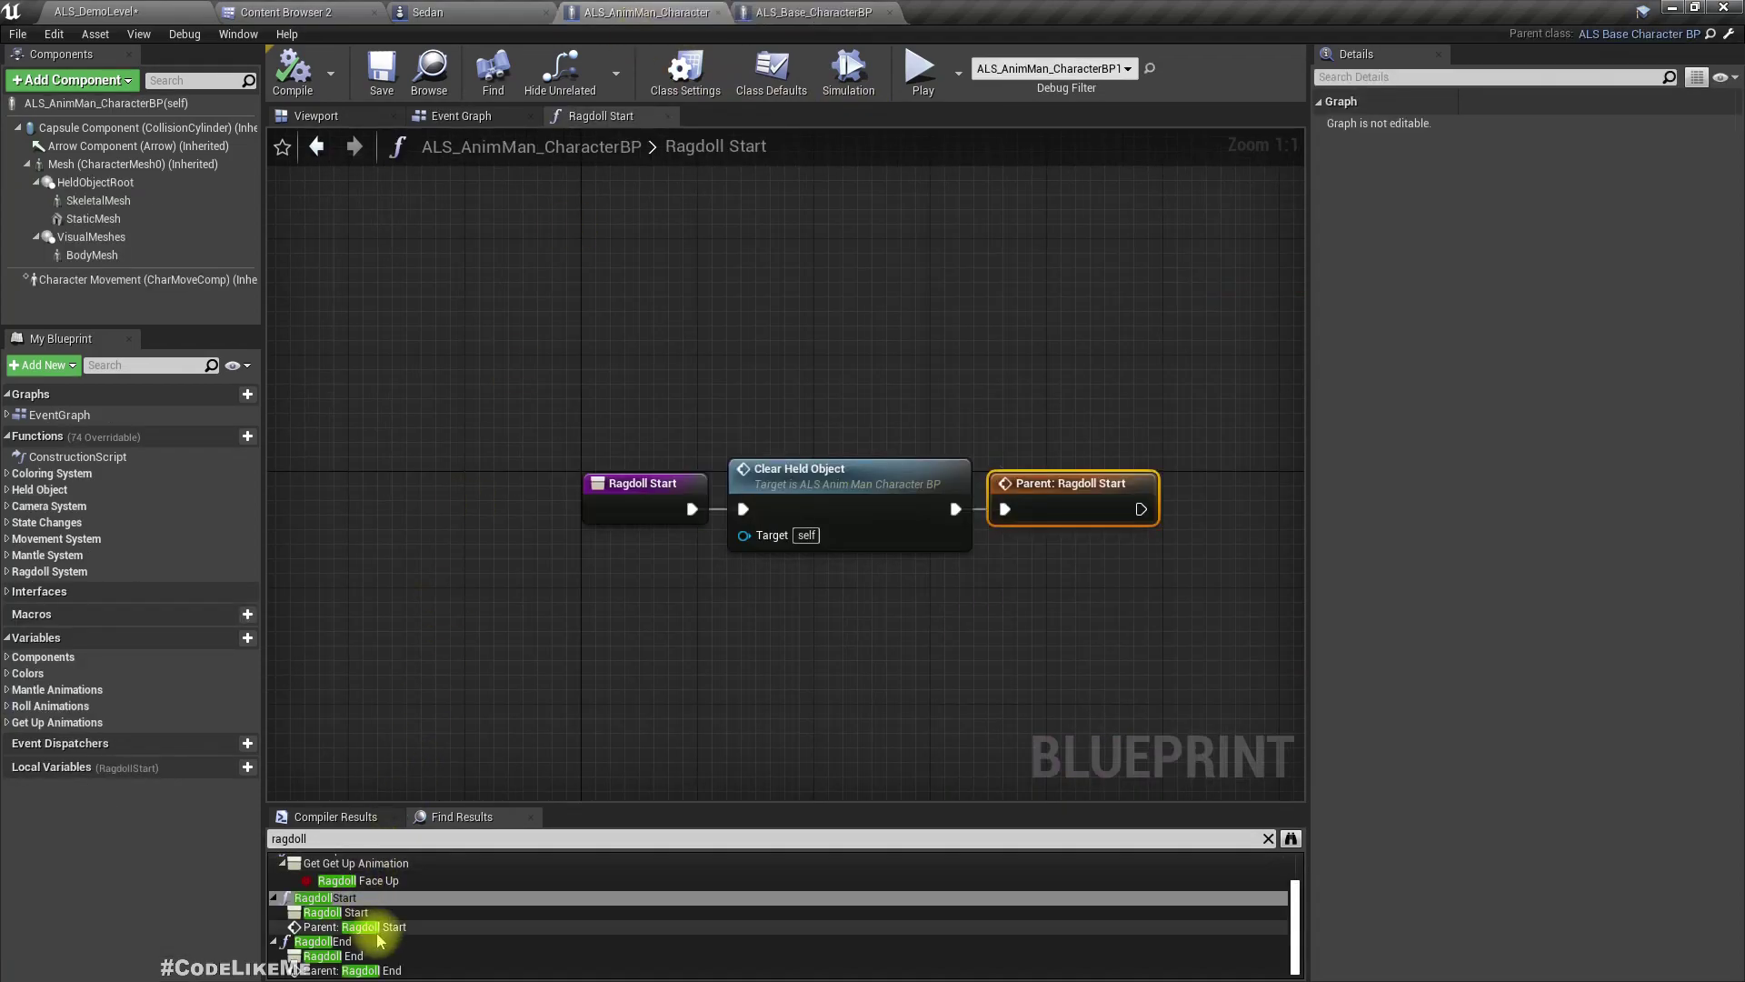
pyautogui.click(412, 941)
pyautogui.click(853, 505)
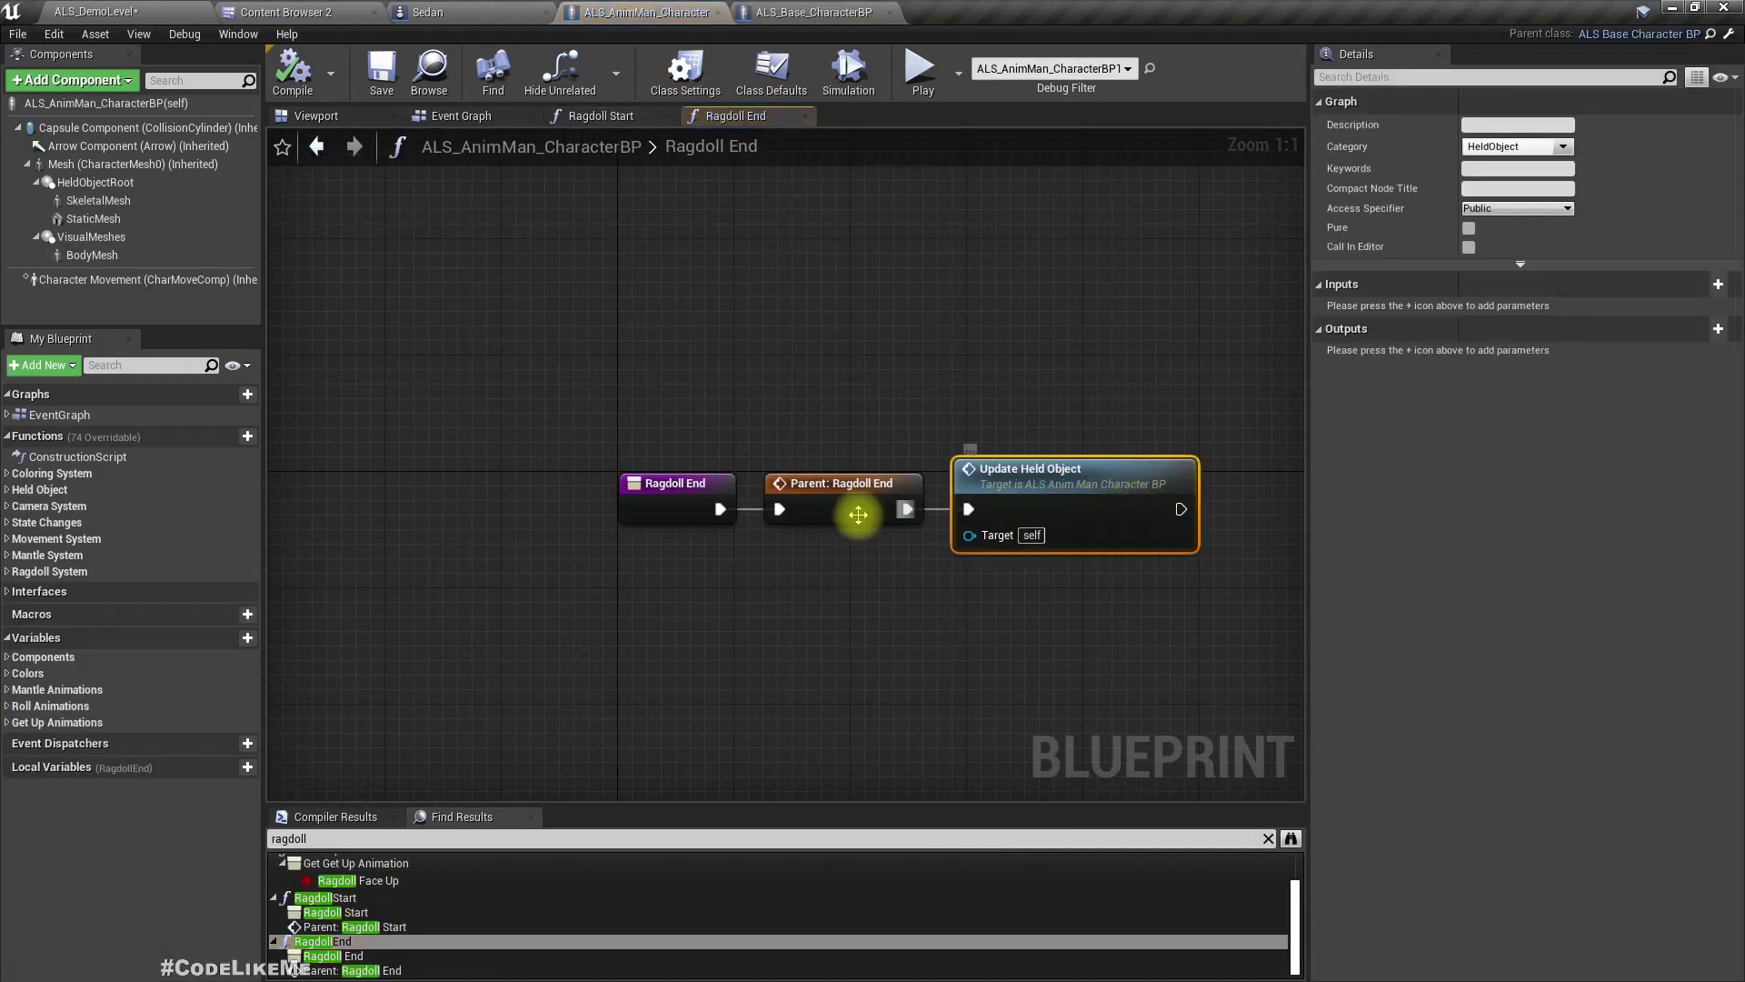
# Open the parent Ragdoll End function, move its entry node clear of the Sequence node, and show the class's implemented interfaces
pyautogui.doubleClick(850, 504)
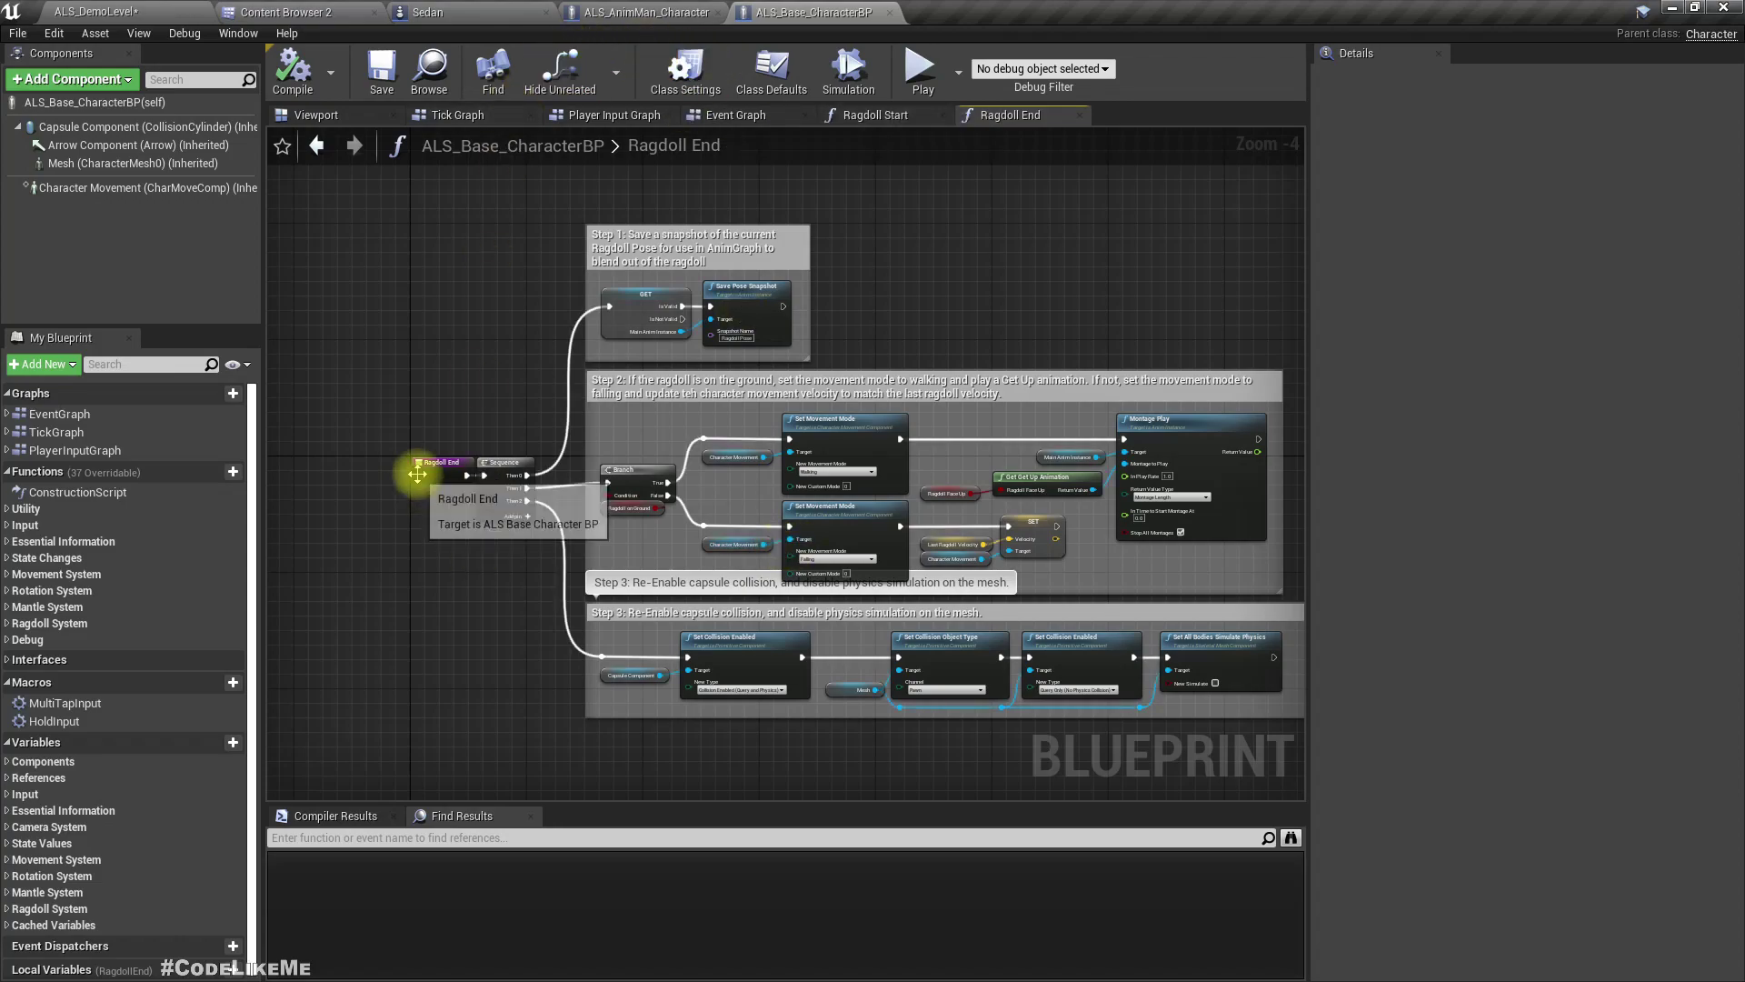
pyautogui.moveTo(433, 465); pyautogui.dragTo(388, 467)
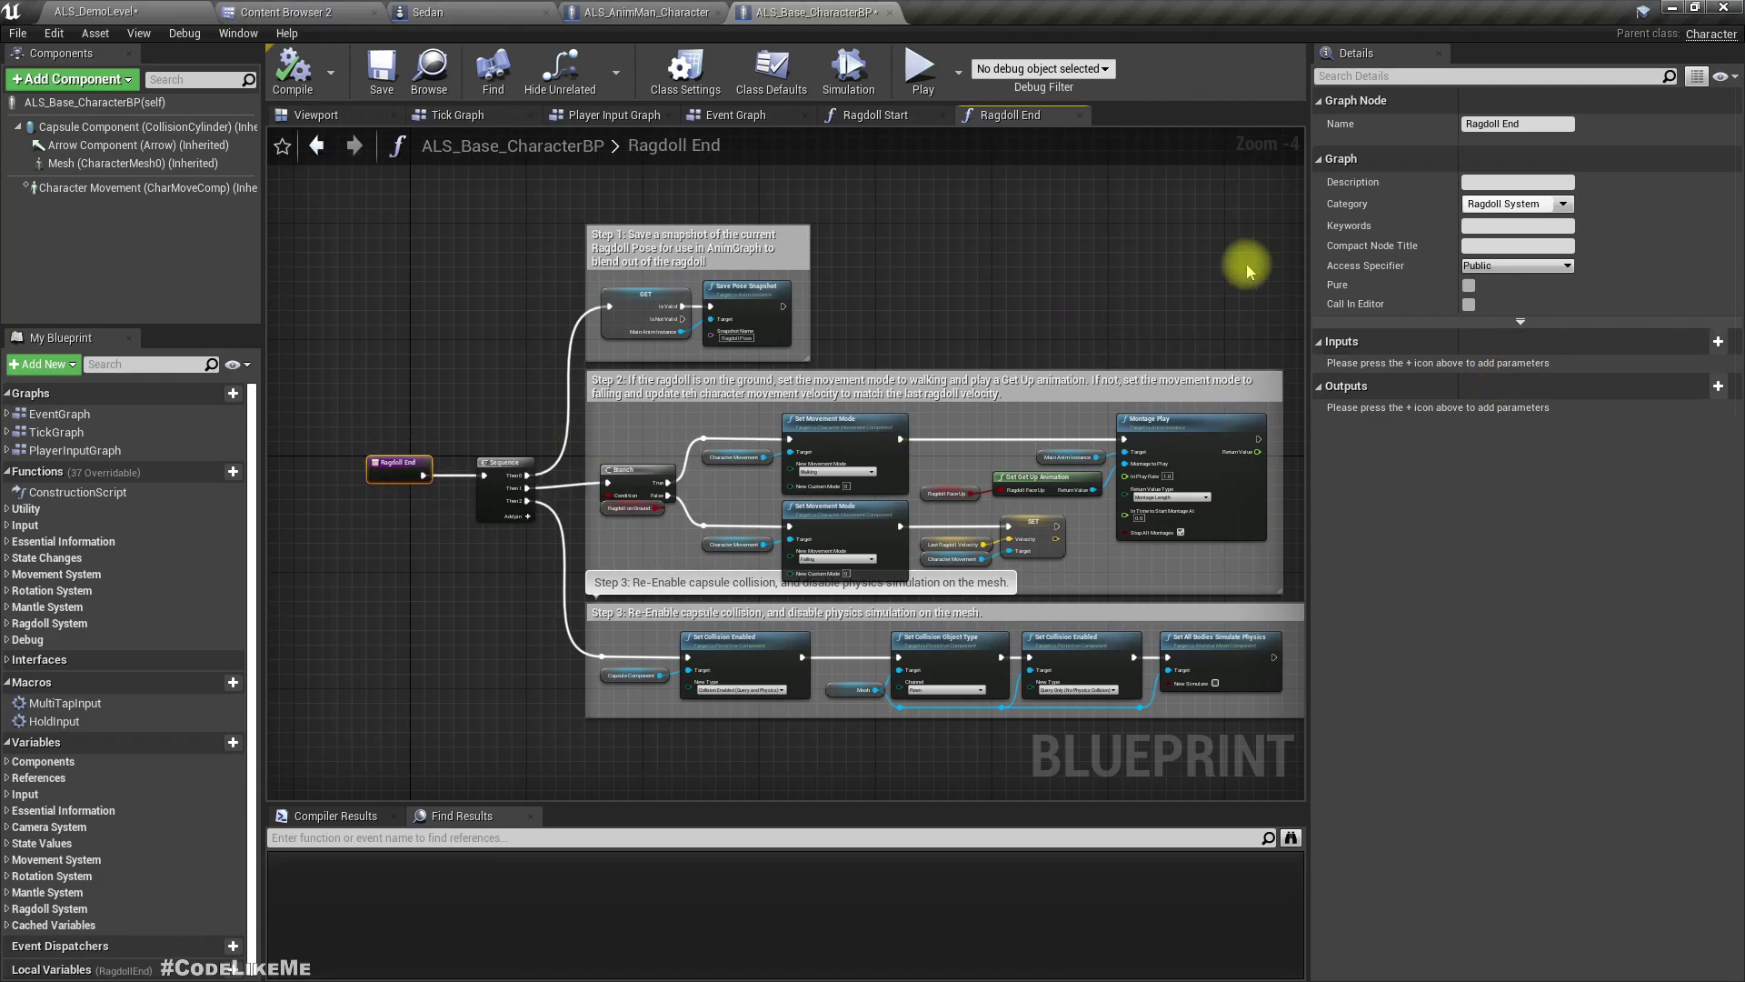
pyautogui.click(688, 68)
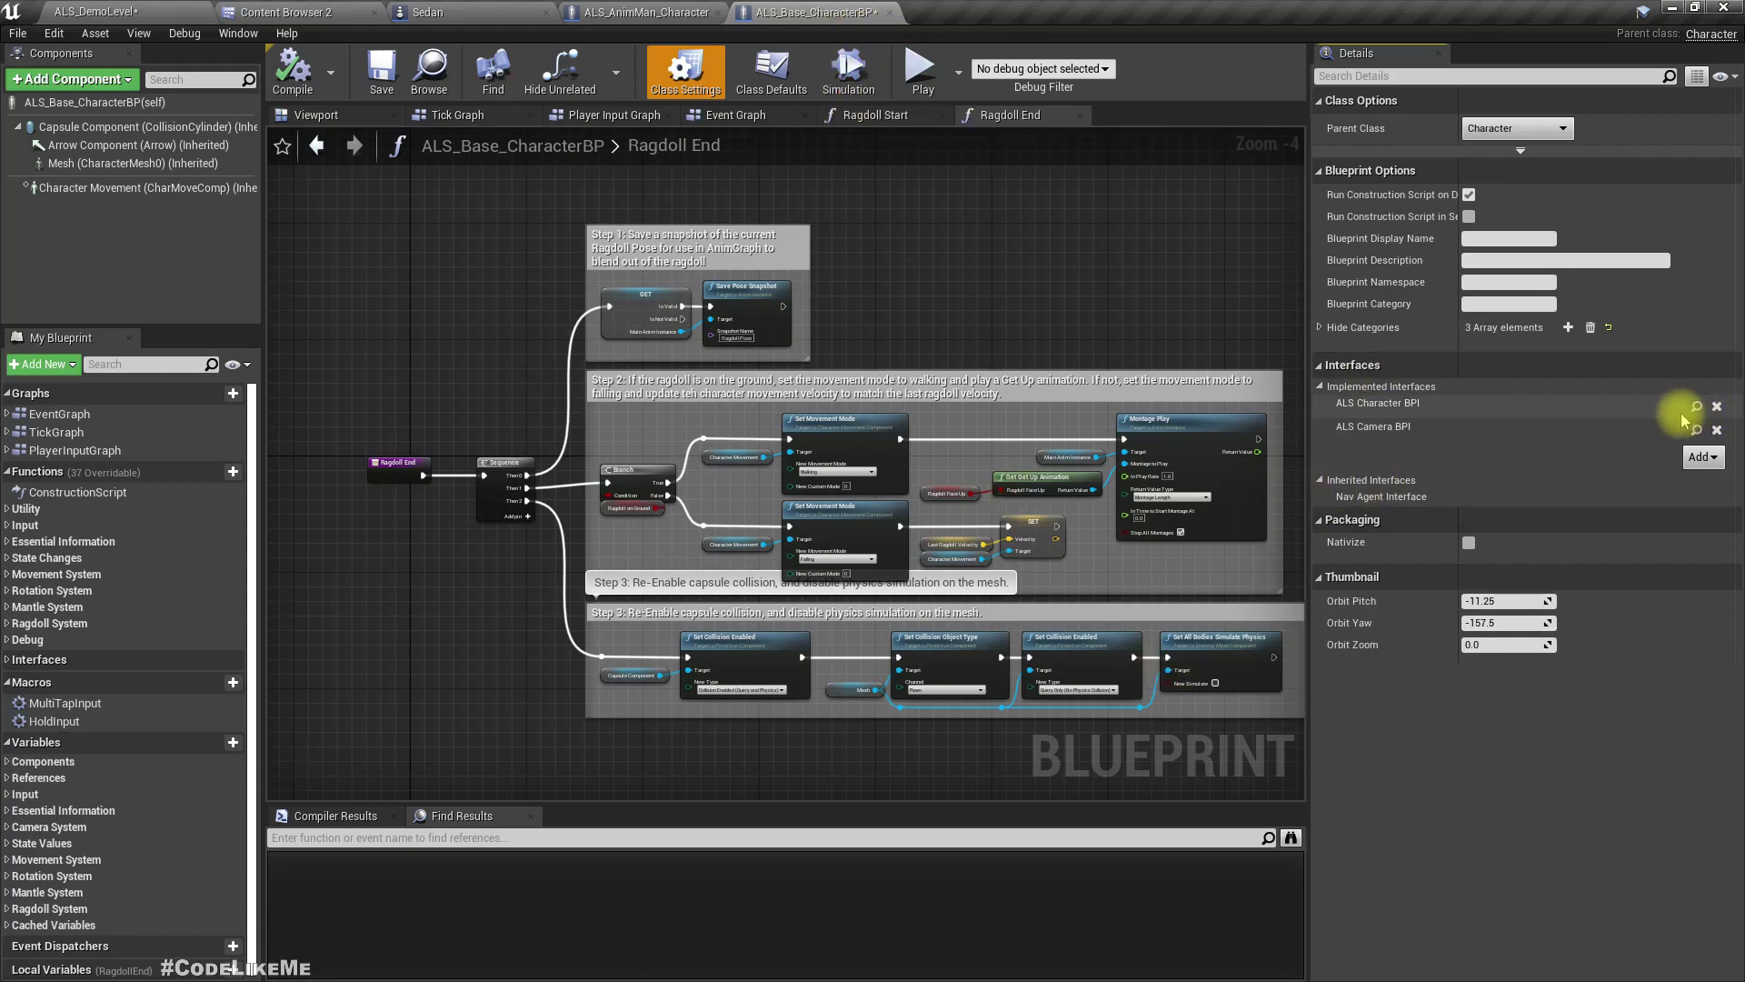
# In the Sedan blueprint, select the vehicle mesh and examine its hit event setting and collision preset responses
pyautogui.click(440, 11)
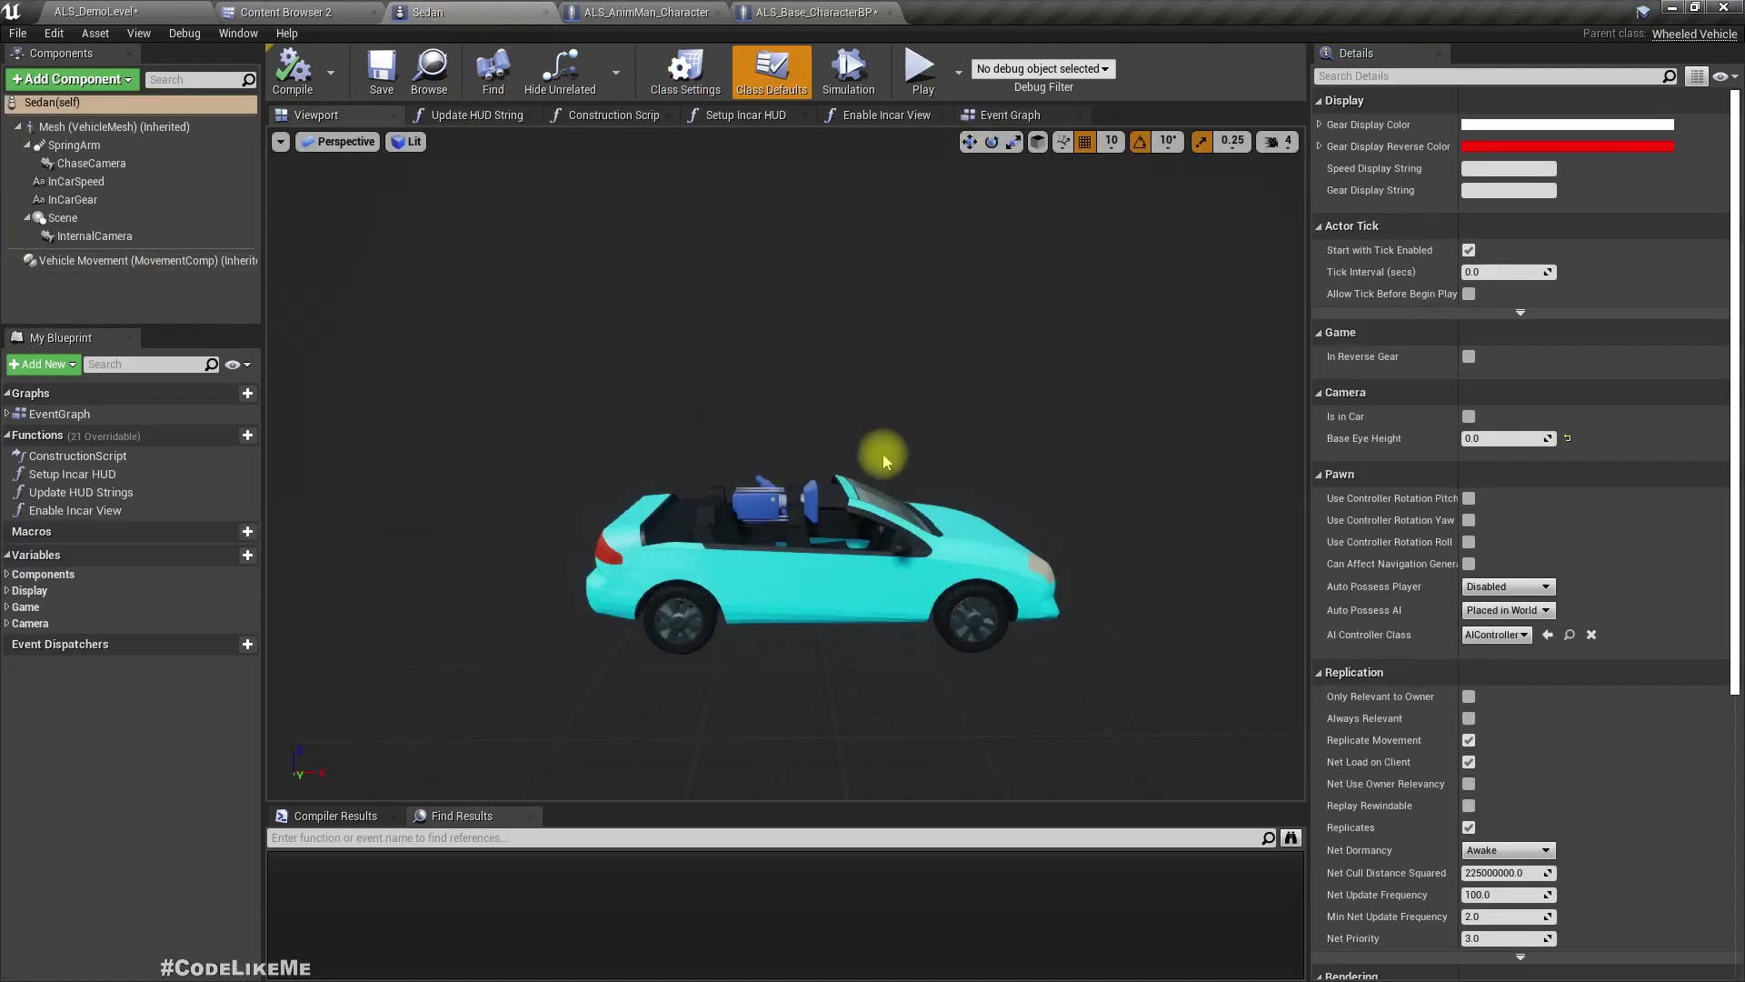
pyautogui.moveTo(876, 440)
pyautogui.mouseDown(button='right')
pyautogui.moveTo(977, 440)
pyautogui.moveTo(859, 454)
pyautogui.mouseUp(button='right')
pyautogui.press('s')
pyautogui.press('w')
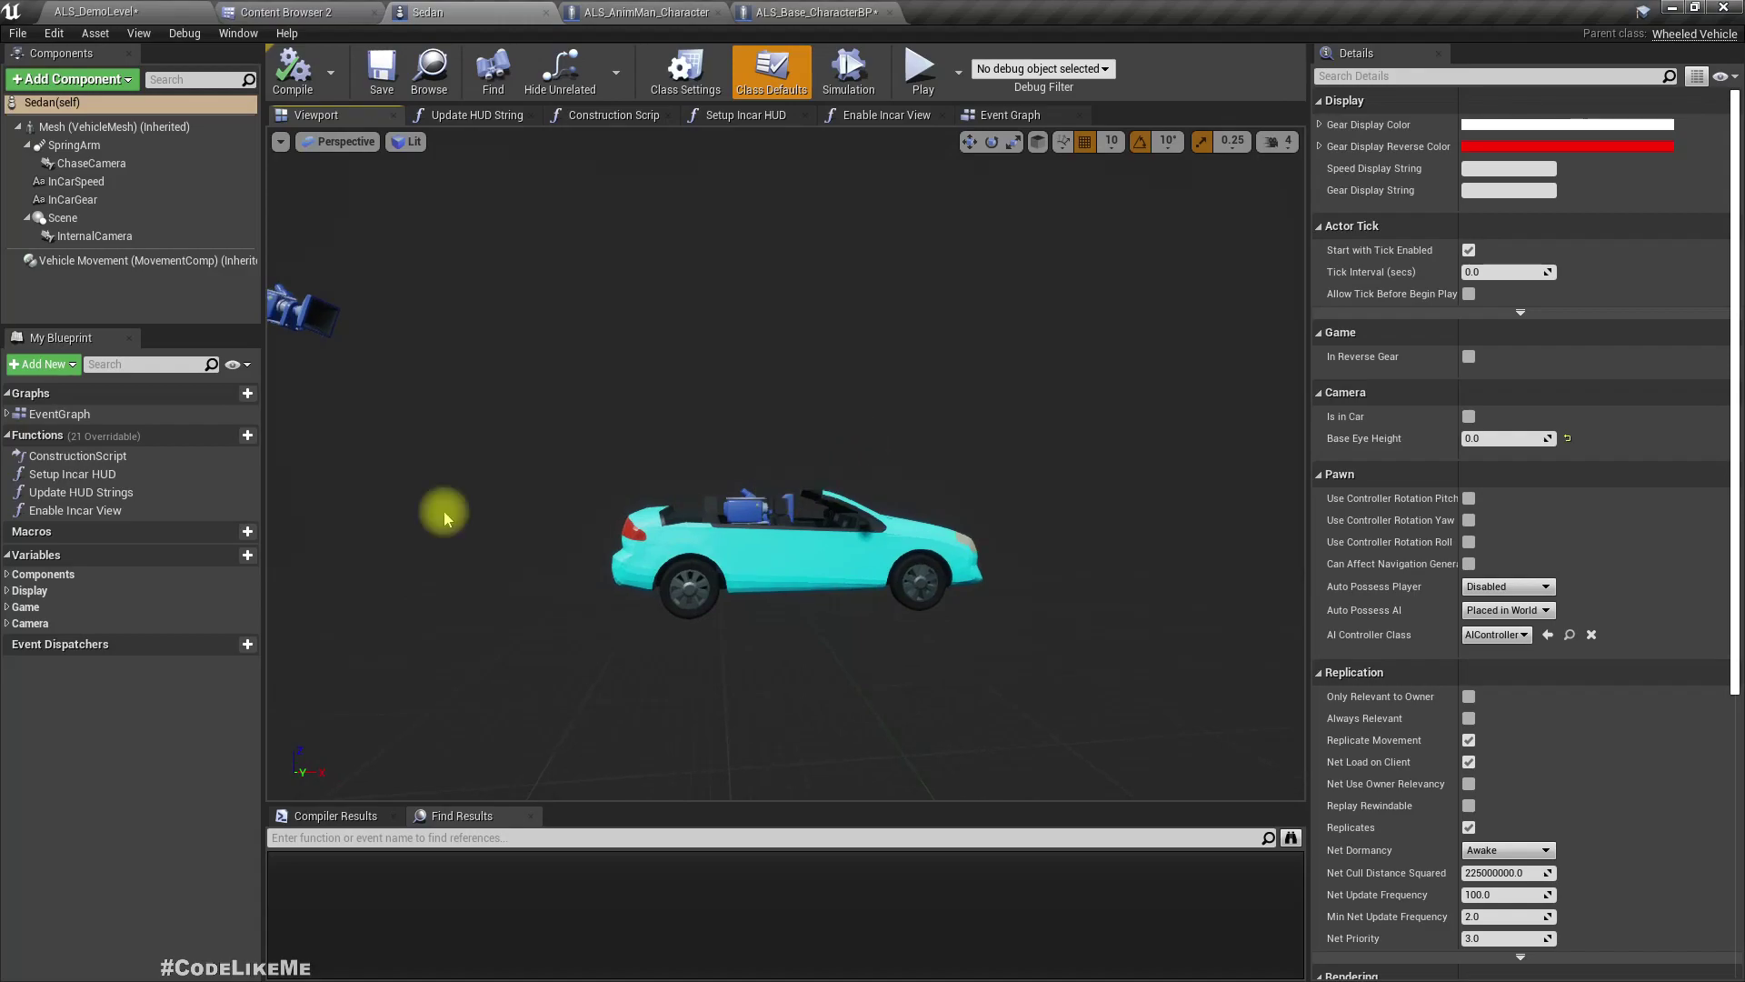
pyautogui.click(41, 126)
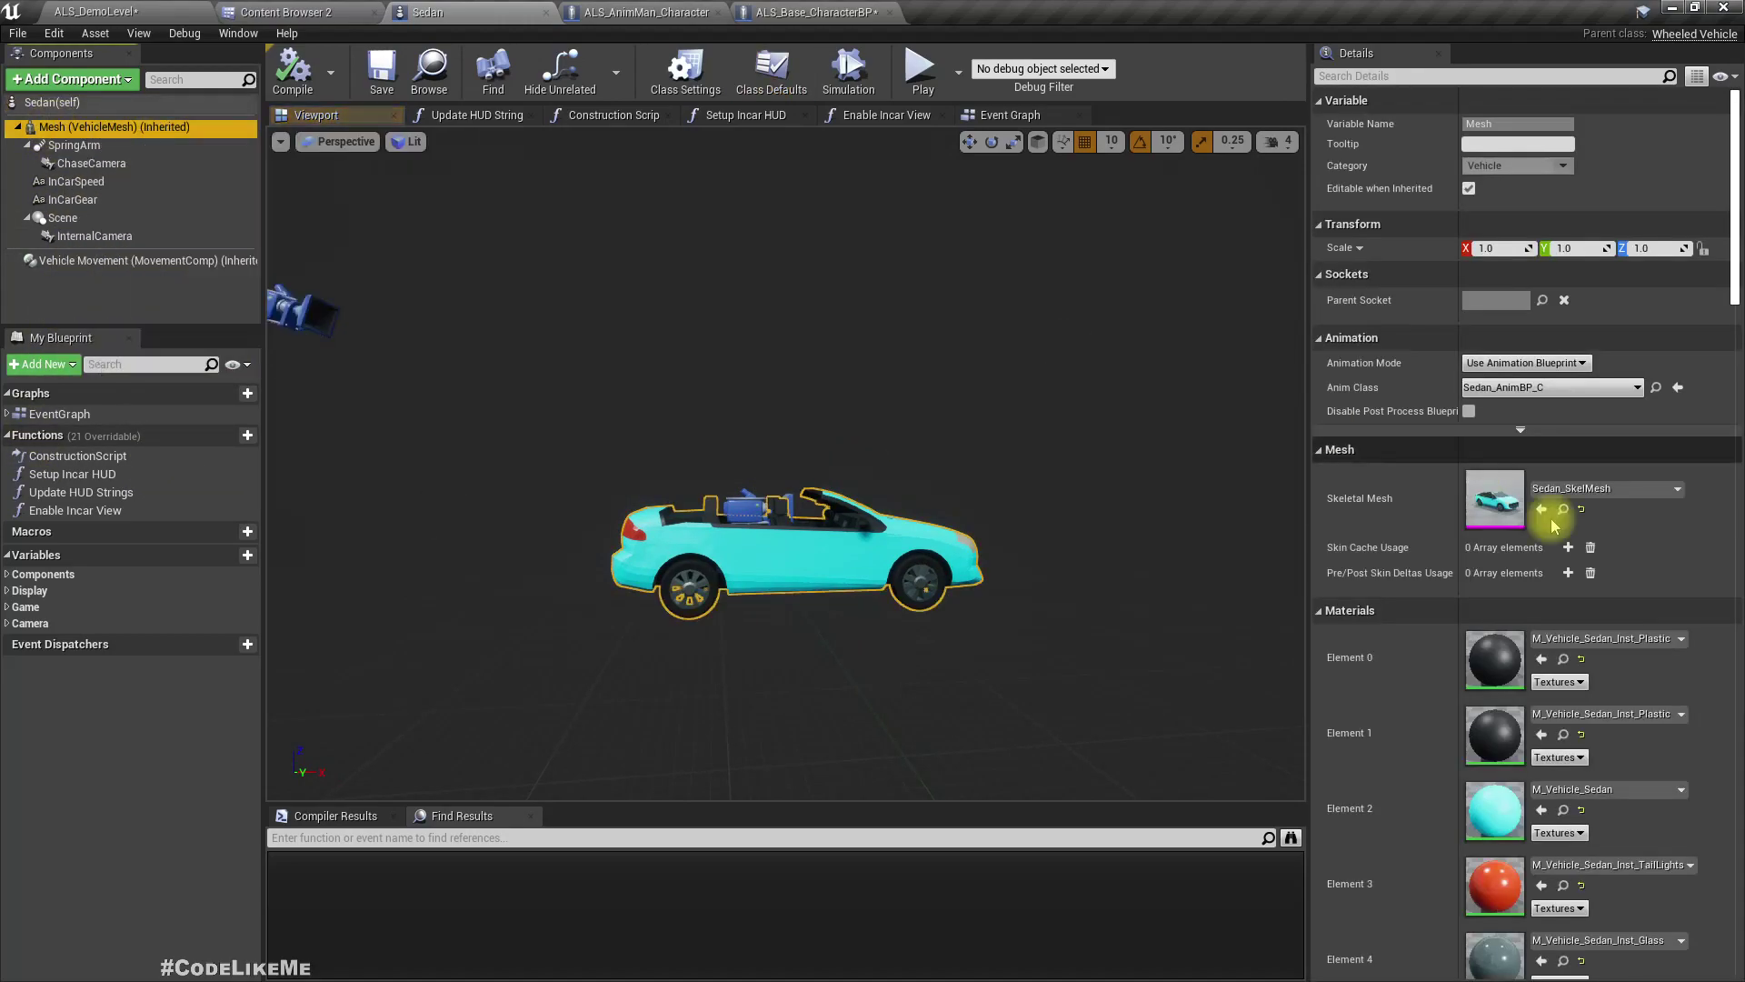
pyautogui.scroll(-3, 1366, 442)
pyautogui.click(1320, 436)
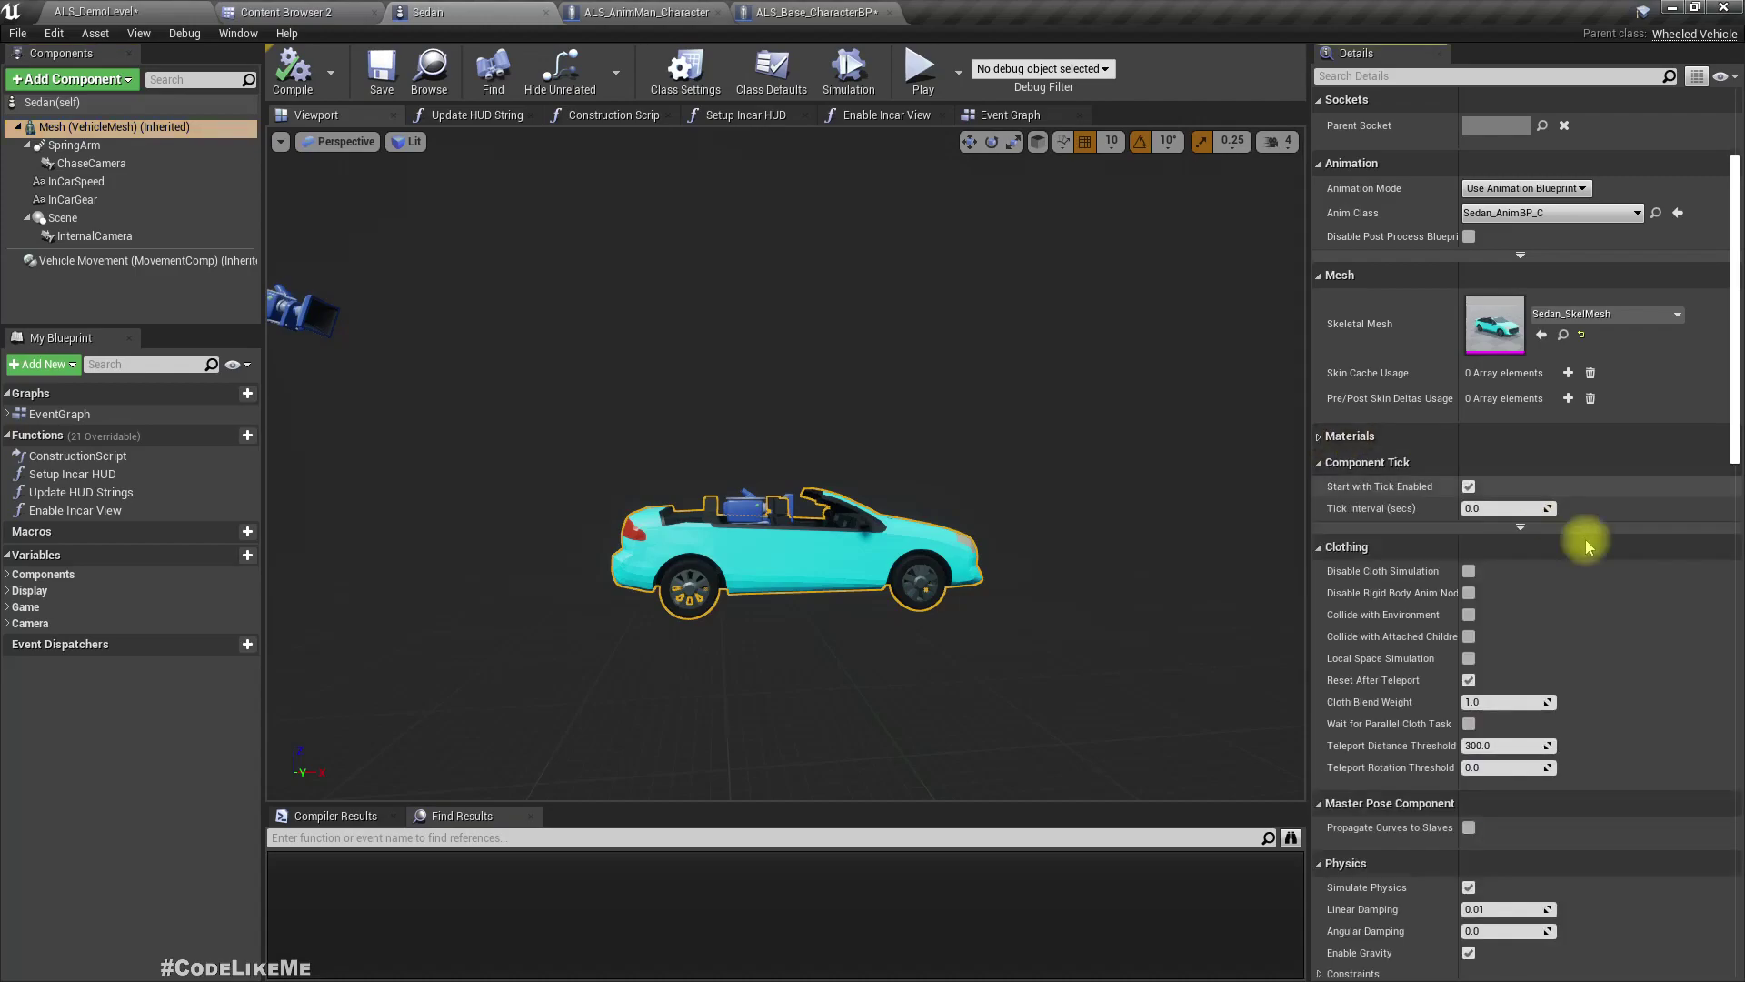
pyautogui.scroll(-12, 1590, 539)
pyautogui.scroll(-3, 1636, 538)
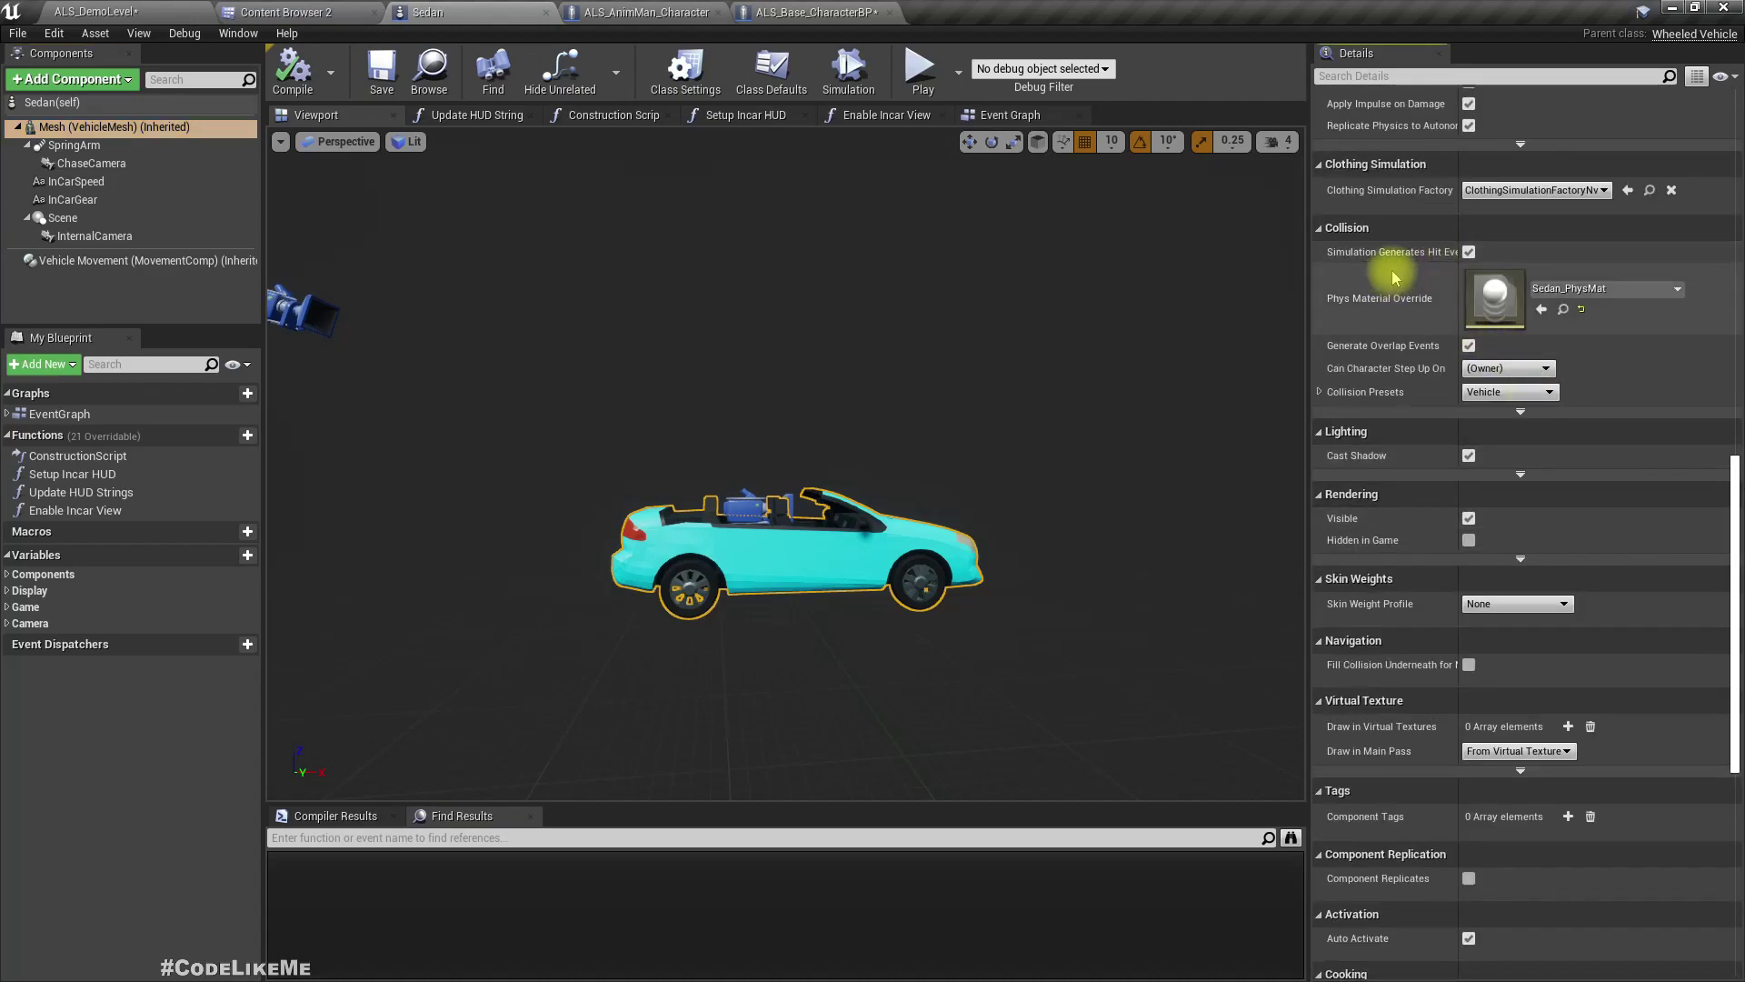
pyautogui.click(1319, 392)
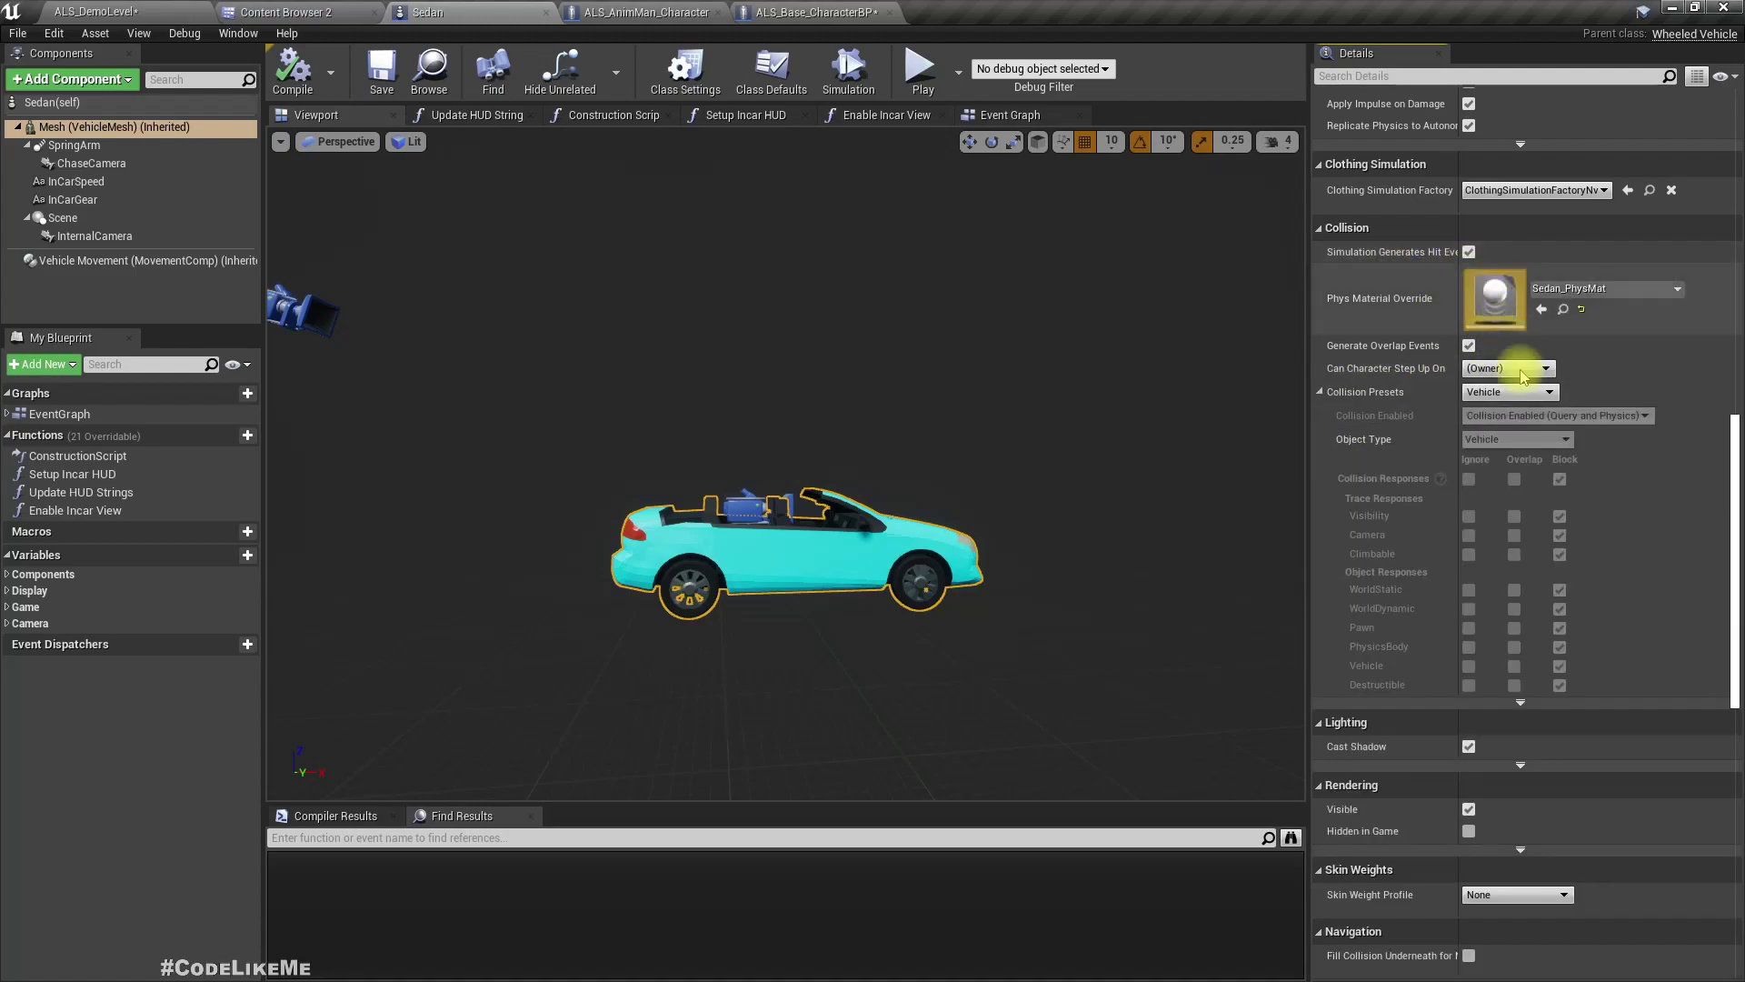
pyautogui.scroll(-4, 1519, 518)
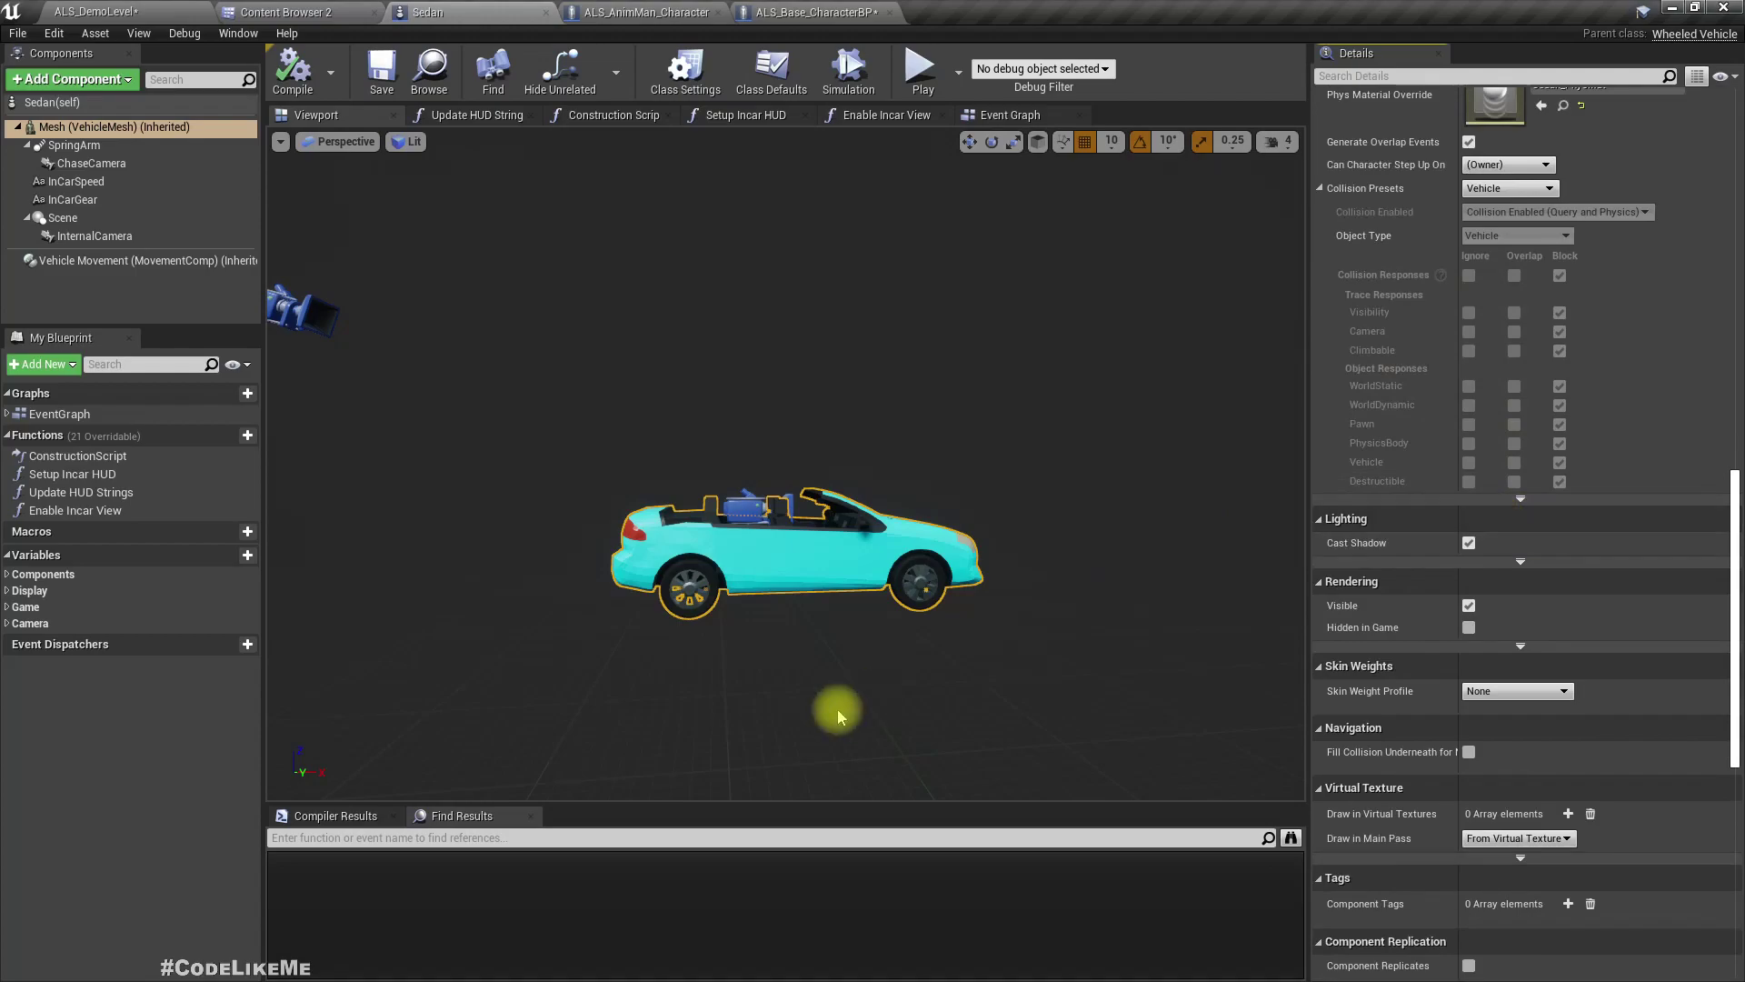
# Add an On Component Hit event for the Sedan's mesh
pyautogui.scroll(-8, 1573, 596)
pyautogui.scroll(-3, 1580, 600)
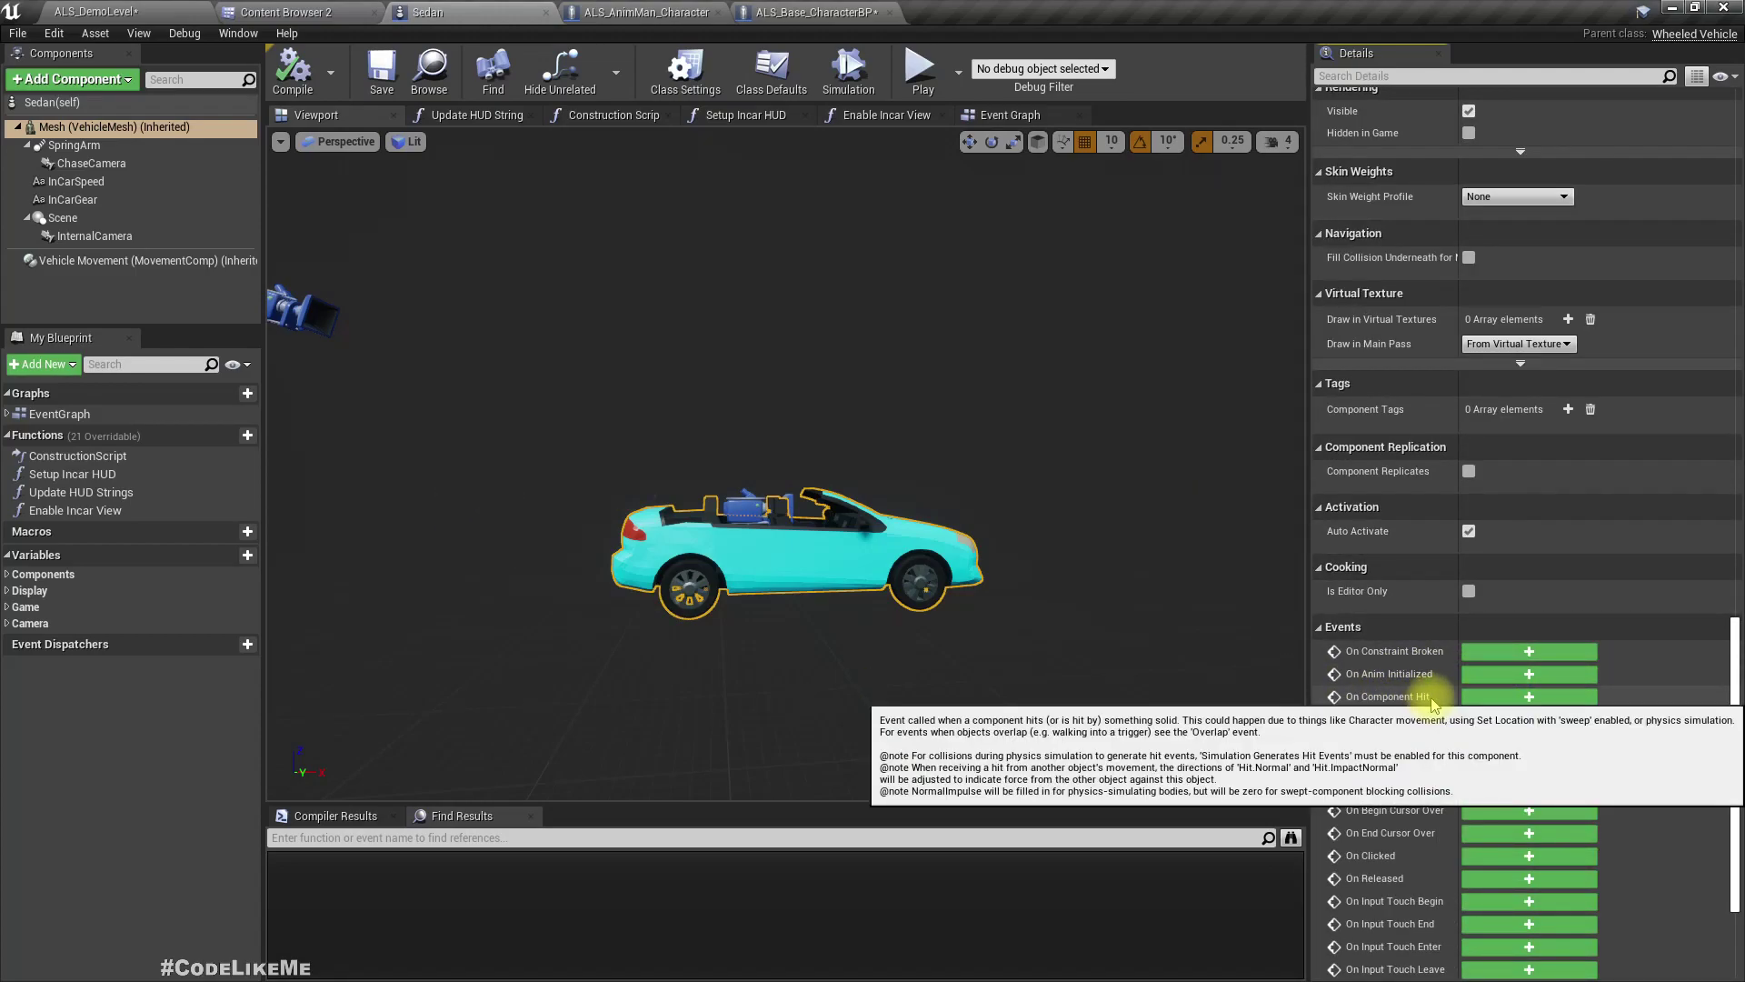
pyautogui.click(1500, 696)
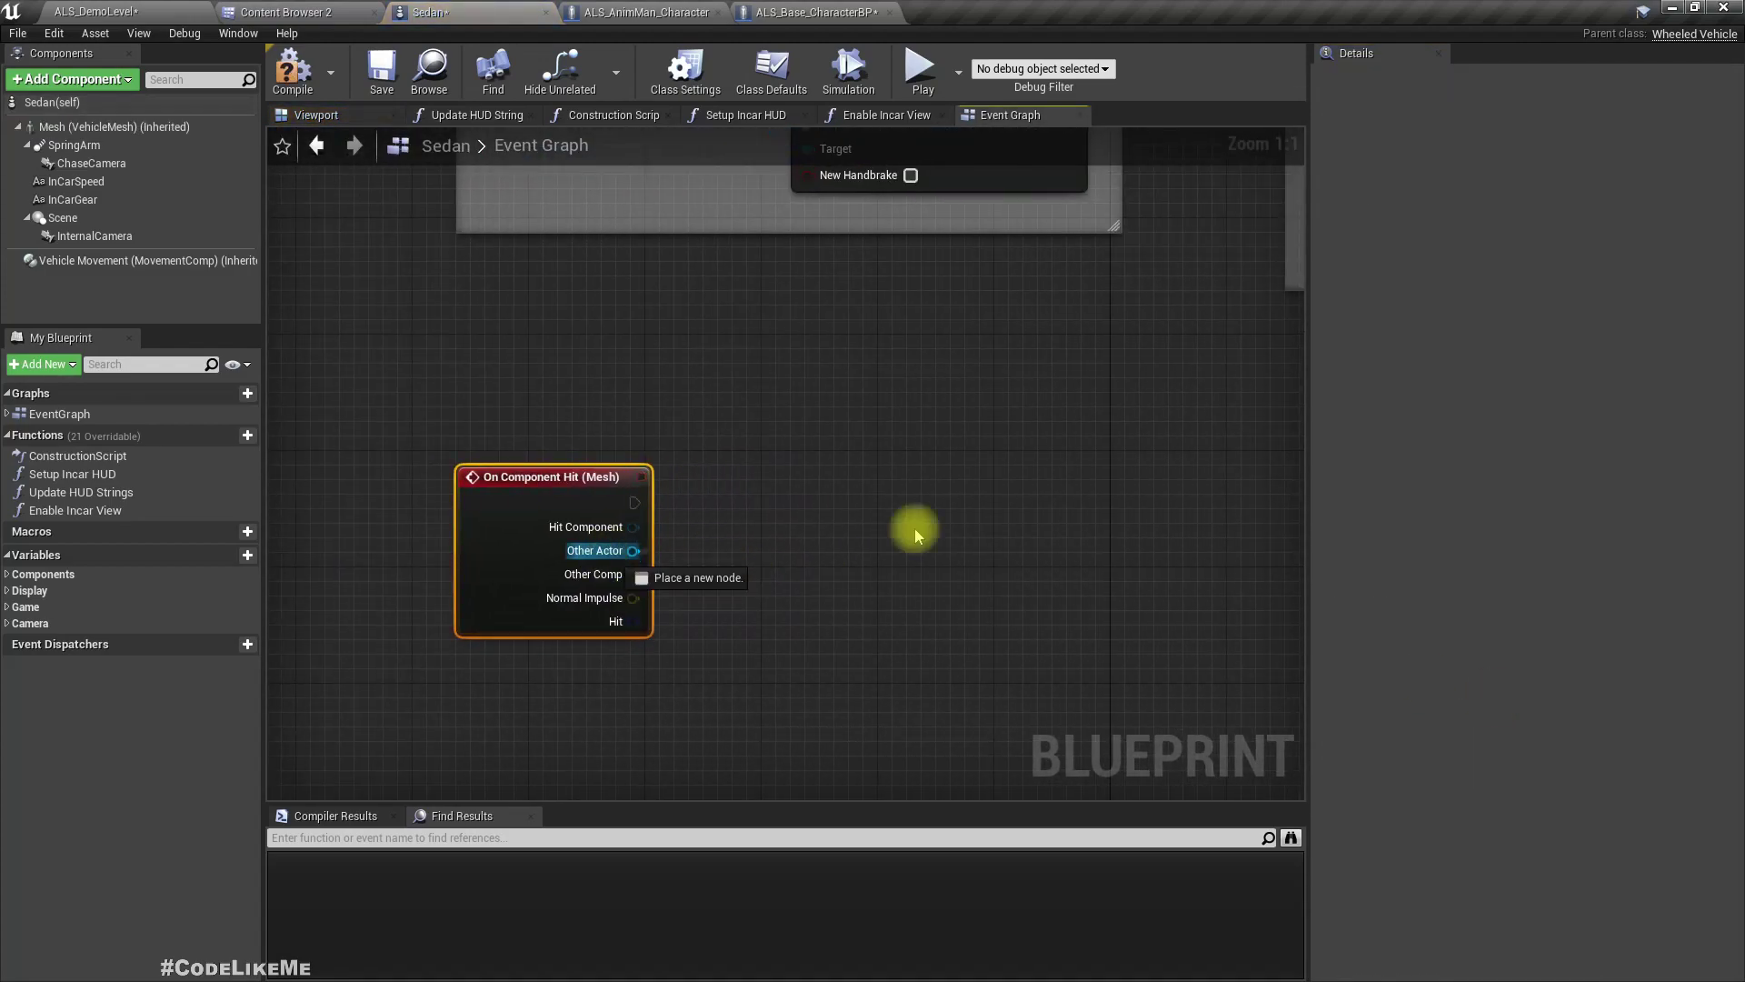
pyautogui.moveTo(634, 551); pyautogui.dragTo(864, 552)
pyautogui.write('print')
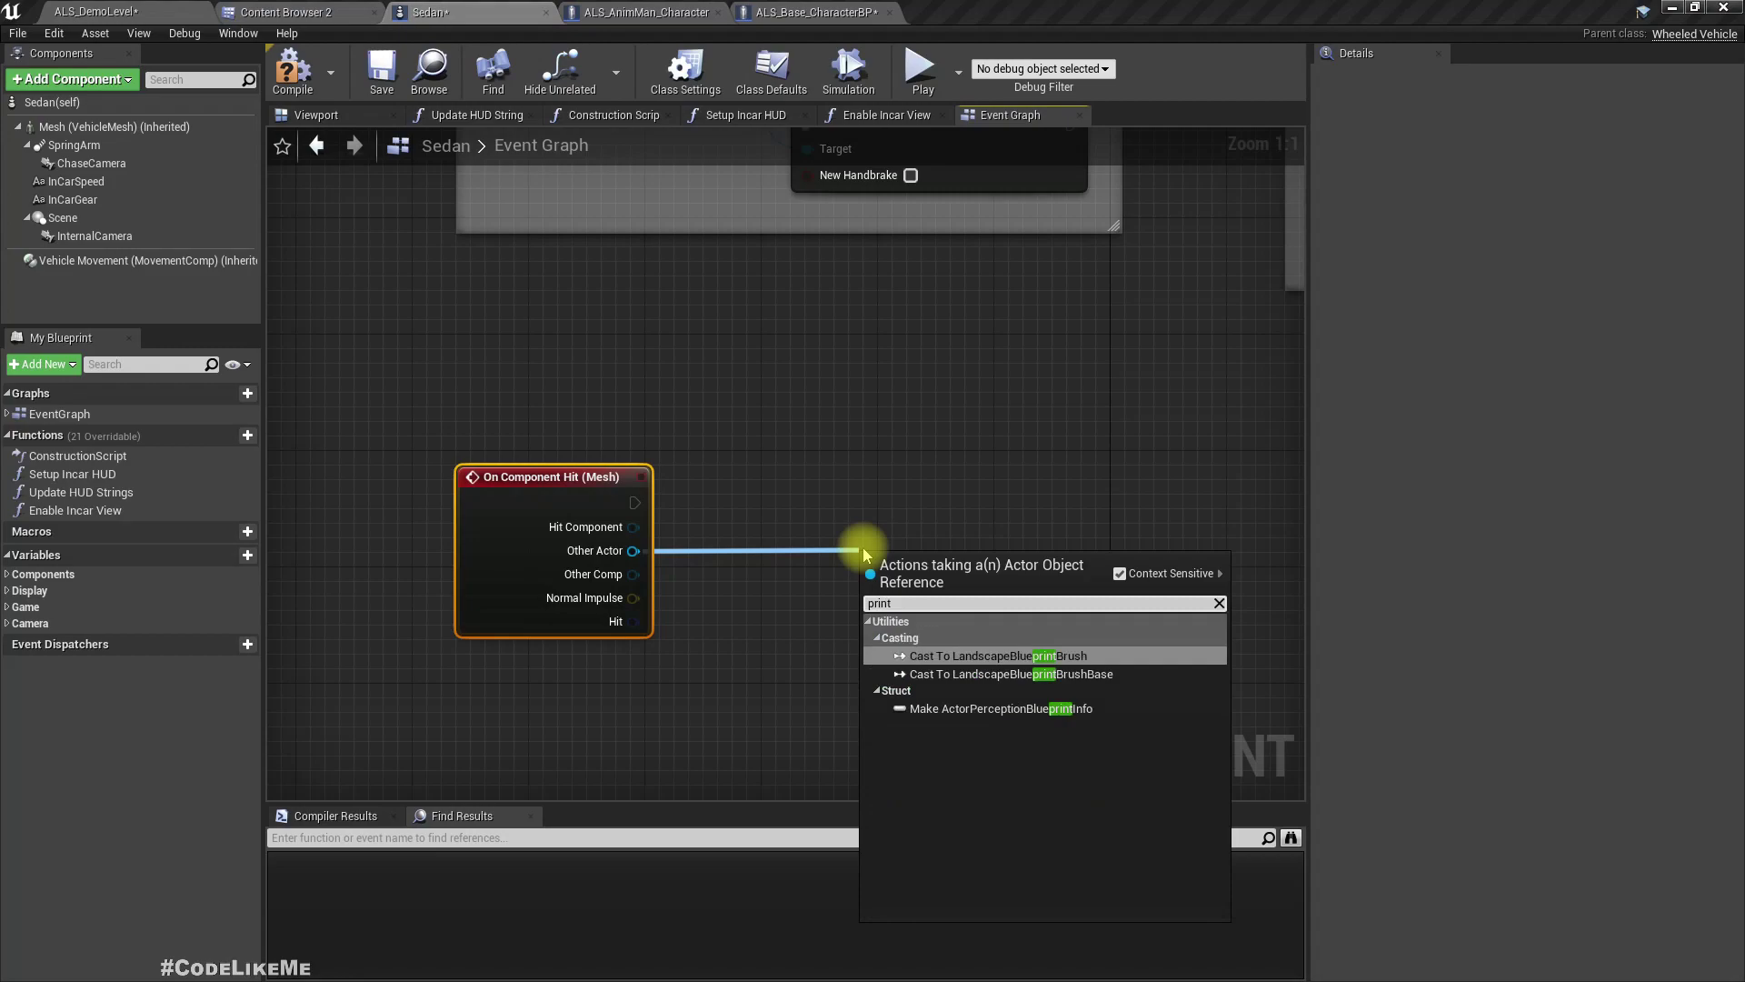
pyautogui.press('Return')
pyautogui.press('Delete')
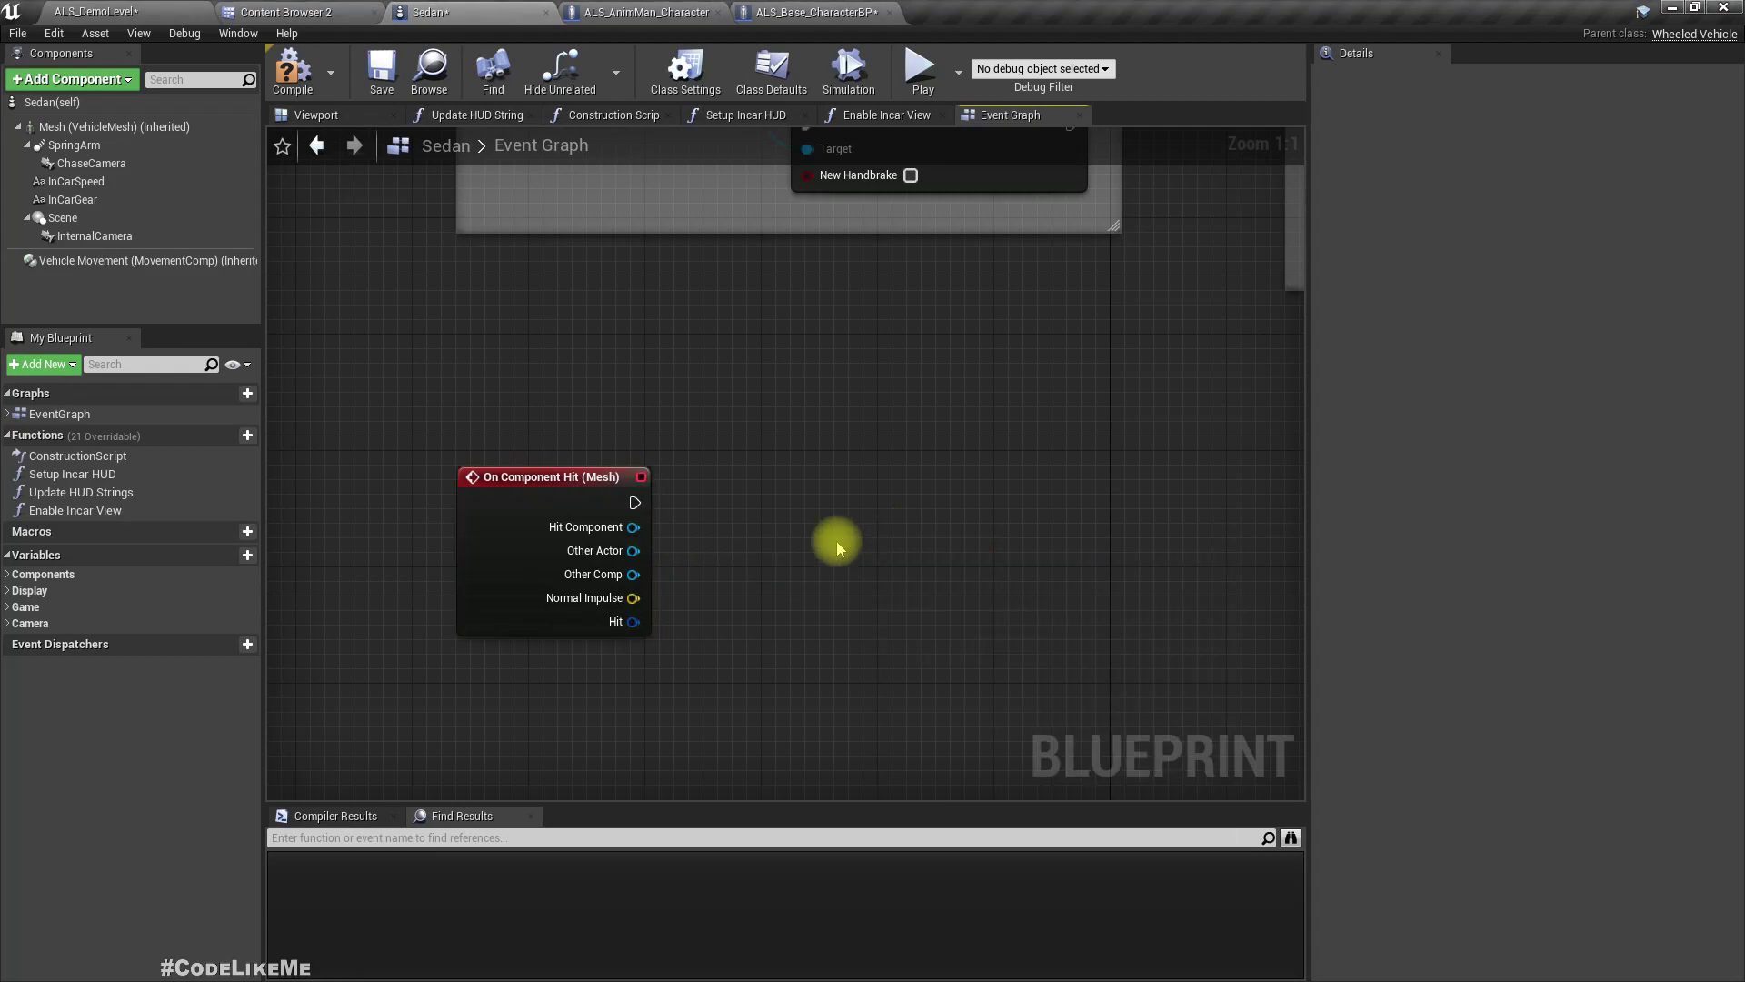
# Print the Other Actor's display name from the mesh hit event with a Print String node, tidy the nodes, and compile the Sedan blueprint
pyautogui.moveTo(635, 503); pyautogui.dragTo(953, 516)
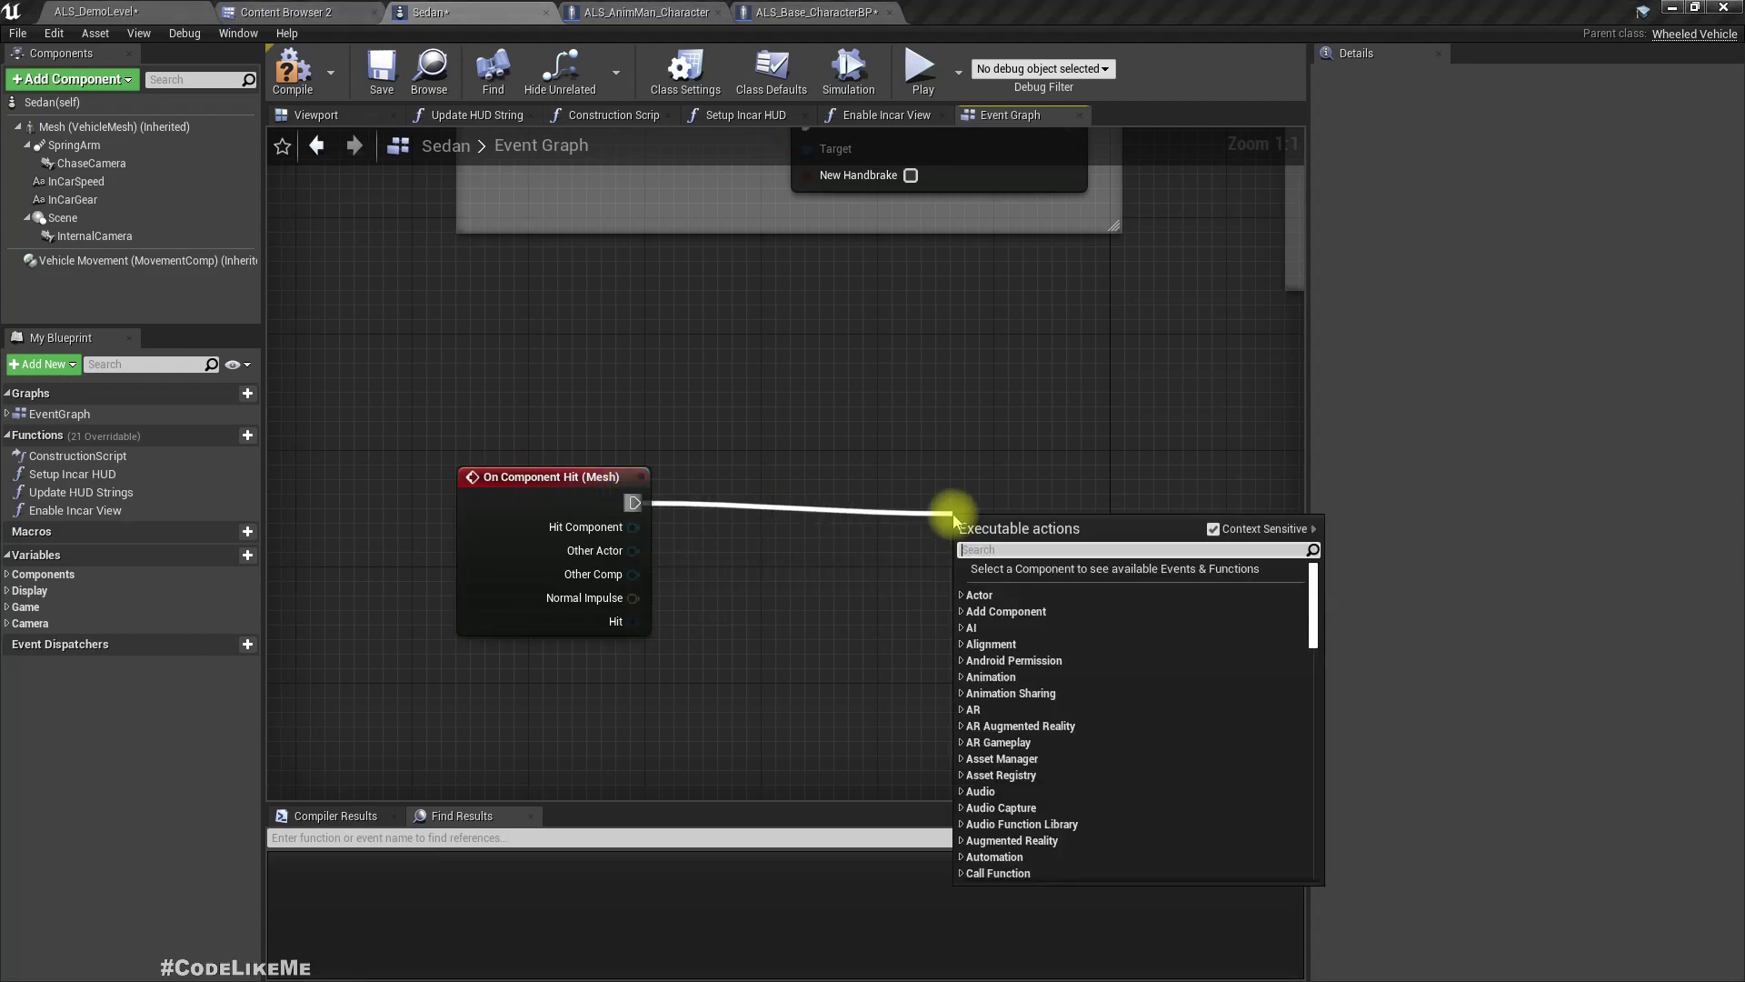
pyautogui.write('print')
pyautogui.press('Return')
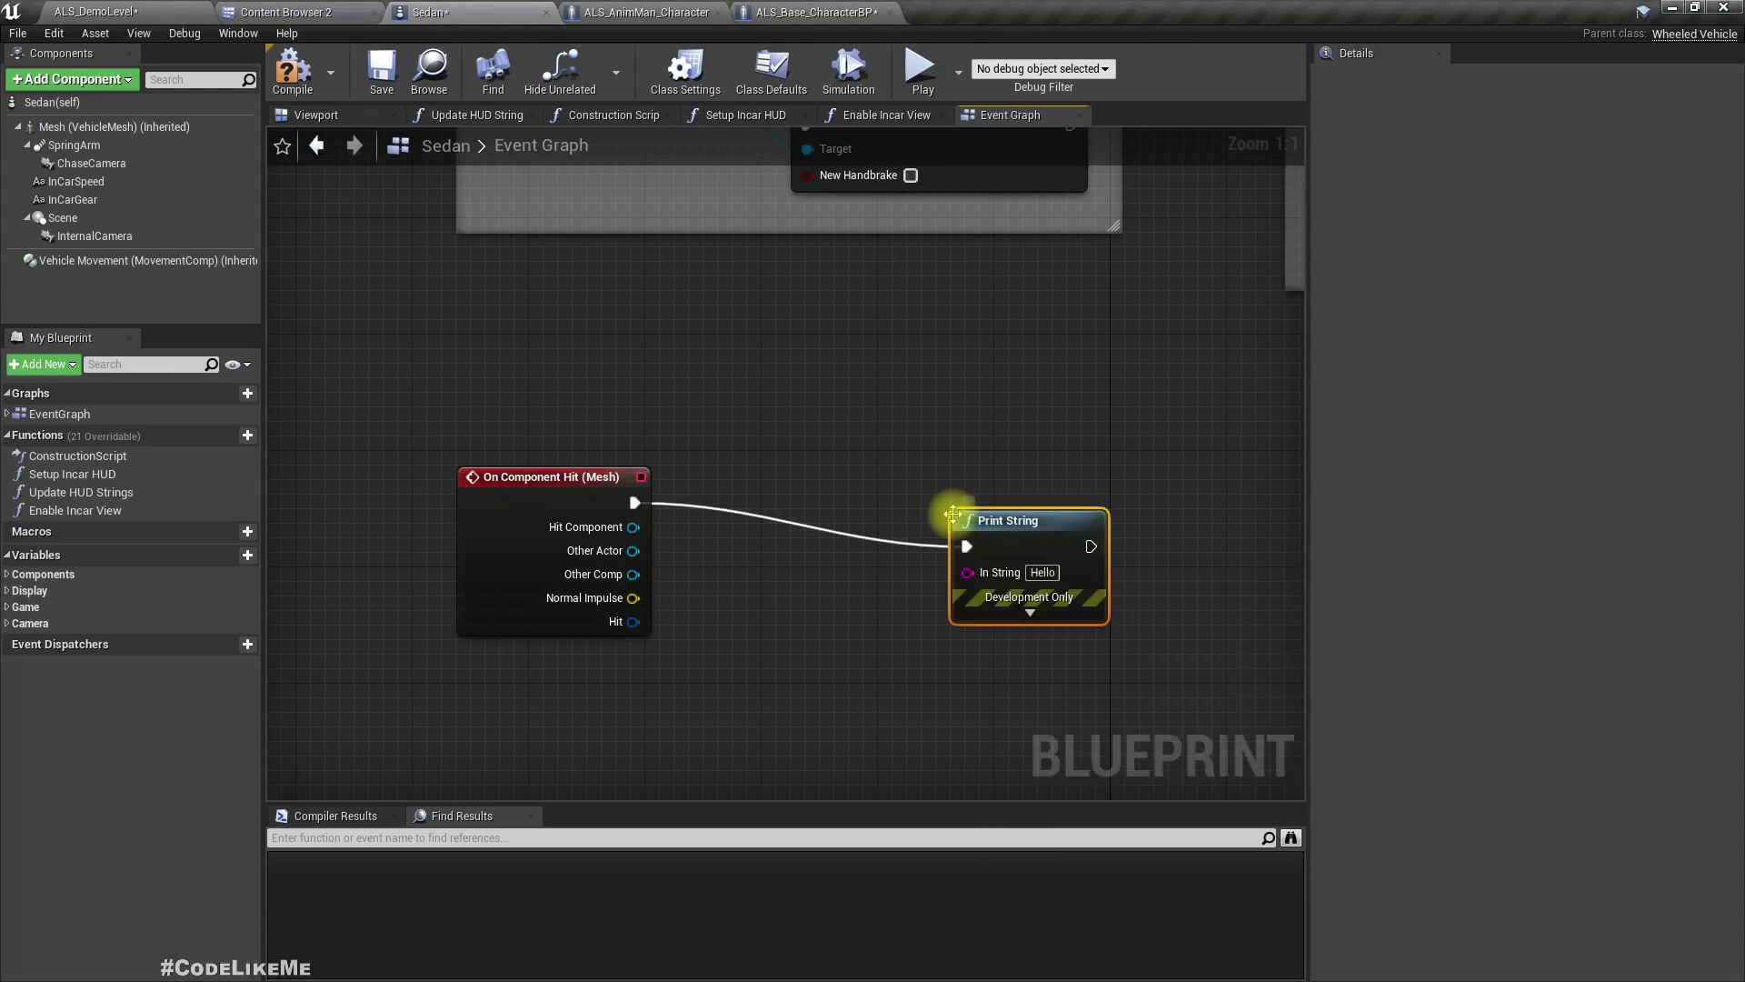
pyautogui.moveTo(634, 550); pyautogui.dragTo(967, 572)
pyautogui.moveTo(761, 530); pyautogui.dragTo(762, 632)
pyautogui.moveTo(1002, 535); pyautogui.dragTo(1016, 492)
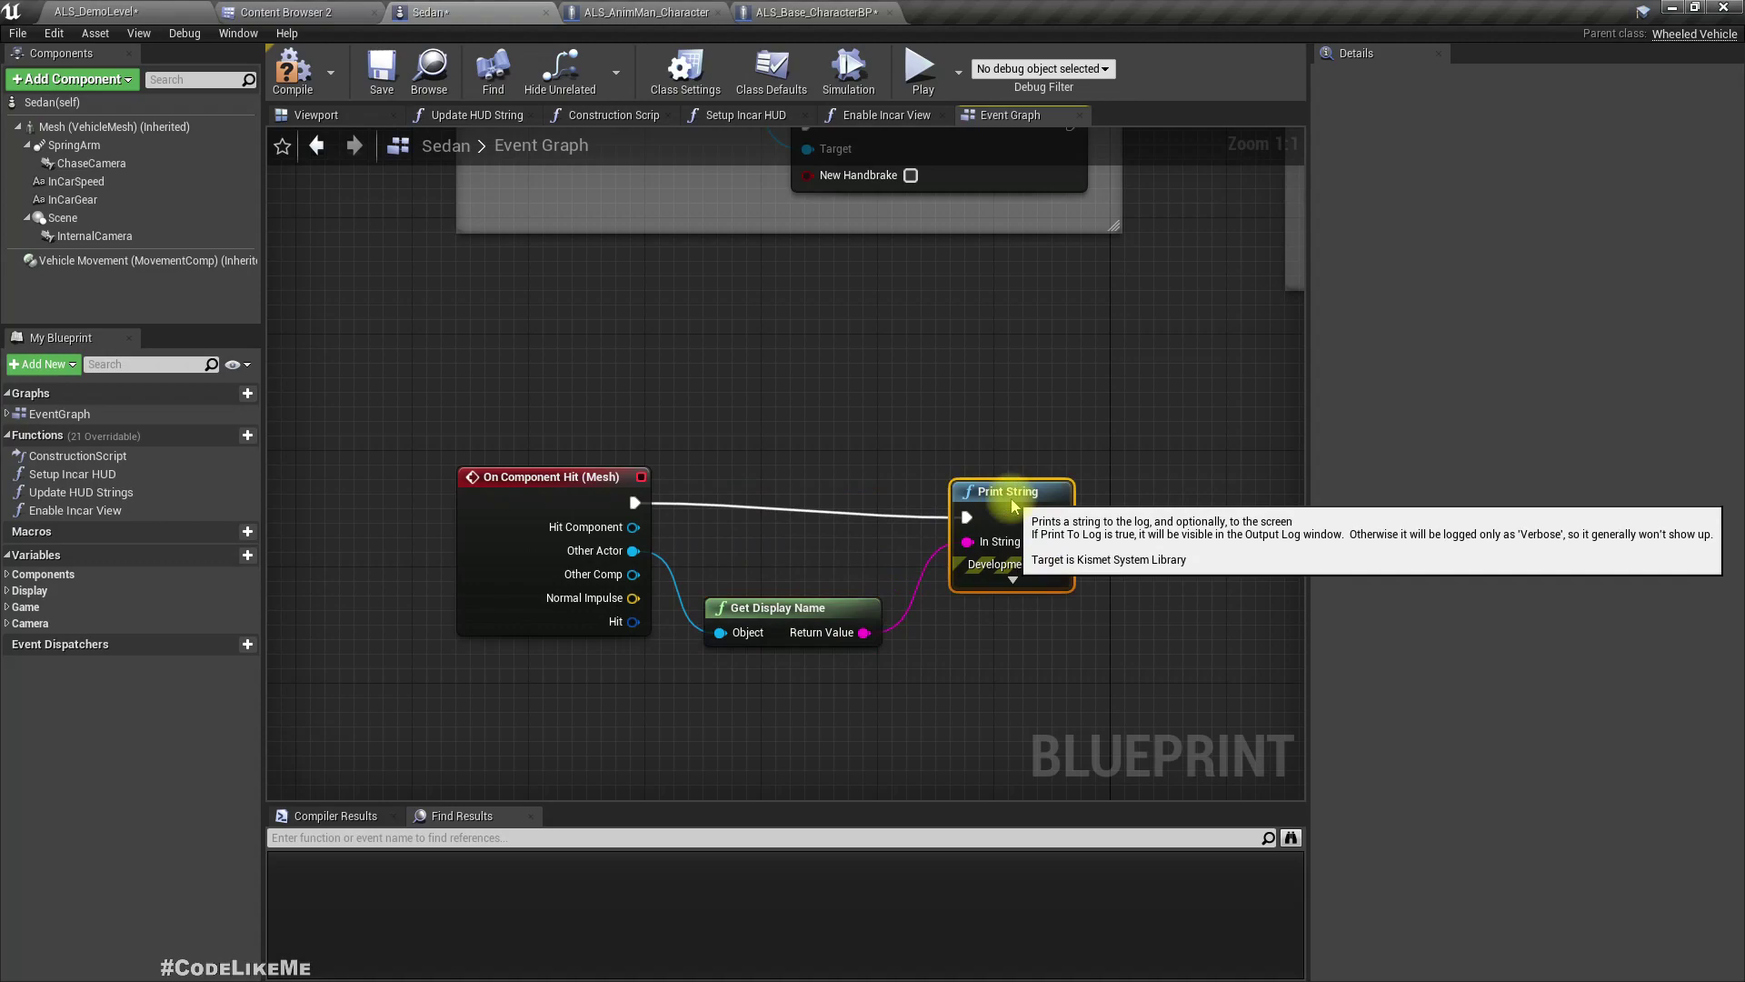
pyautogui.click(289, 73)
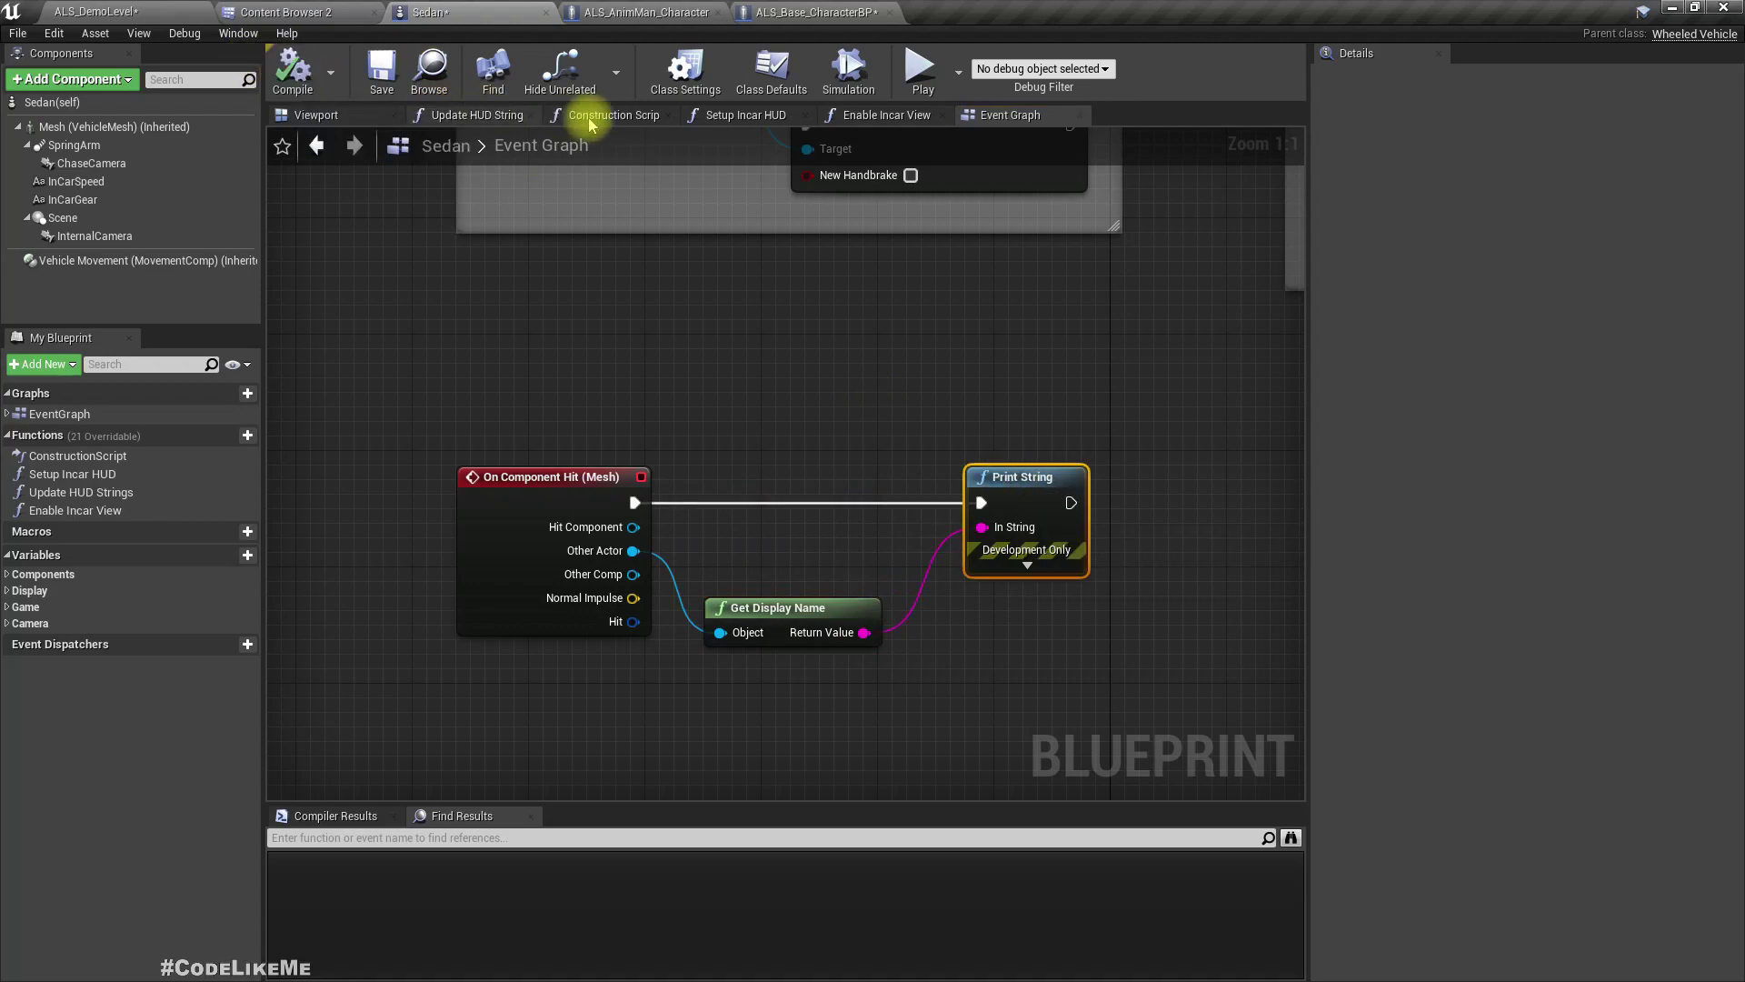
# Check how the capsule component of ALS_AnimMan_CharacterBP responds to the Vehicle object type in its collision preset
pyautogui.click(673, 12)
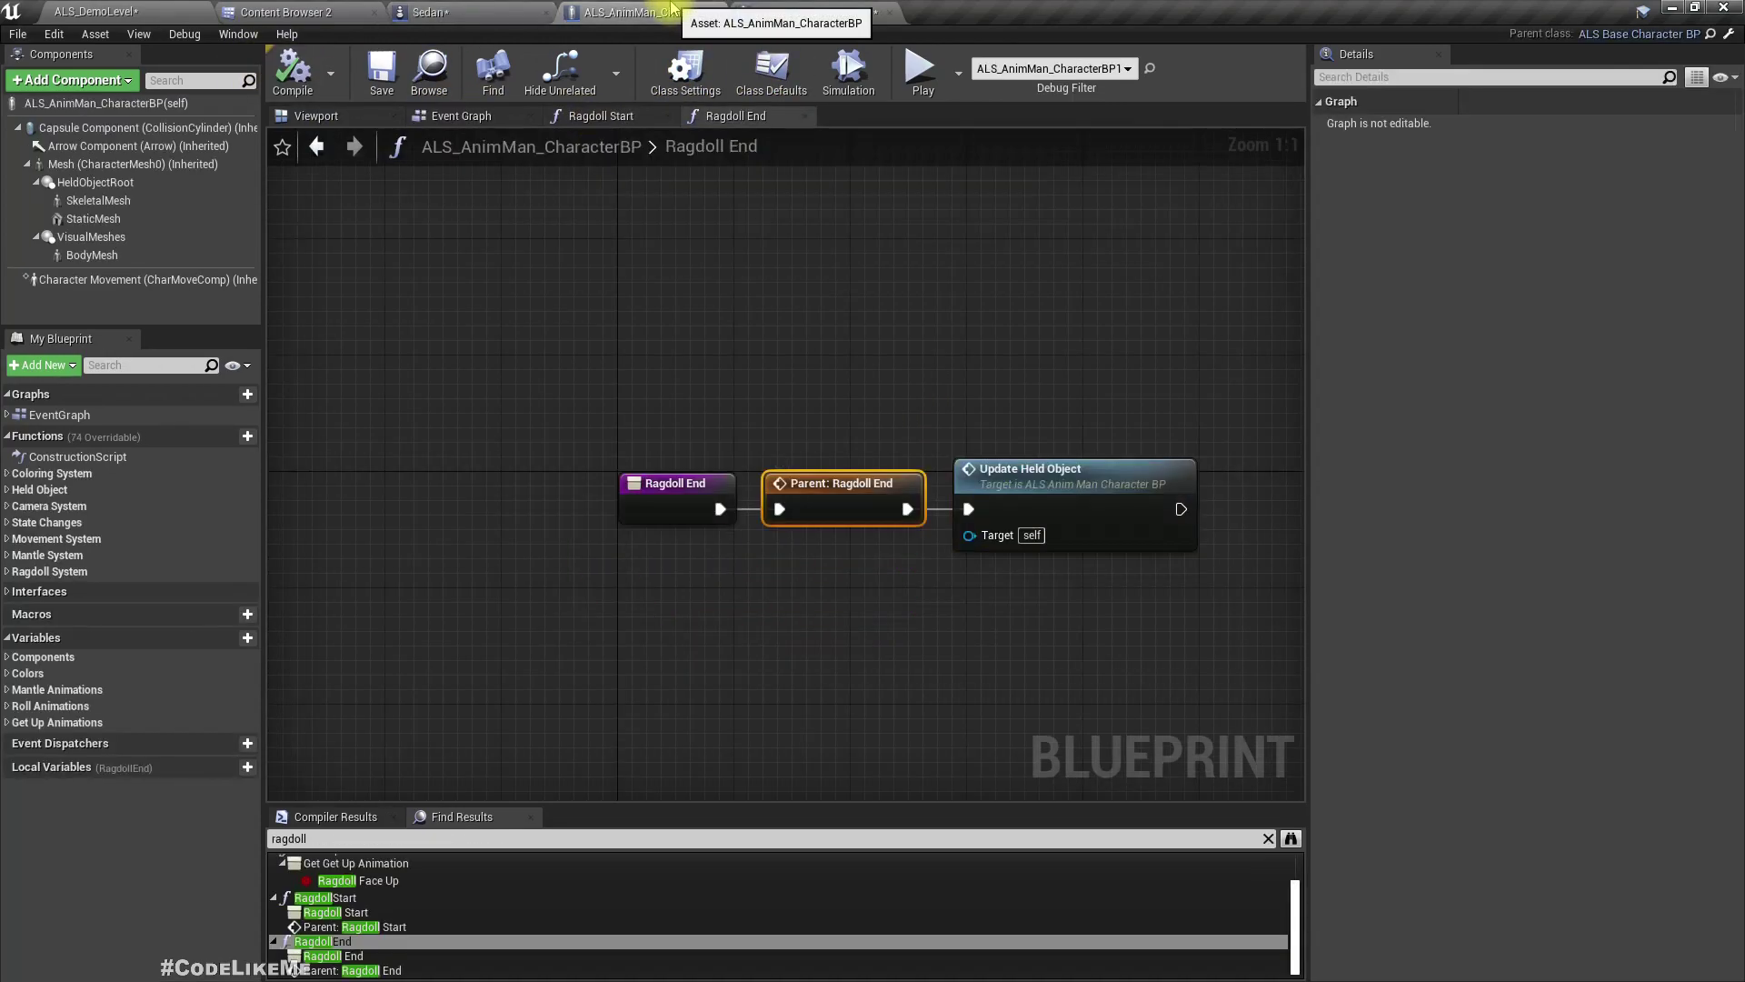
pyautogui.click(318, 116)
pyautogui.click(63, 127)
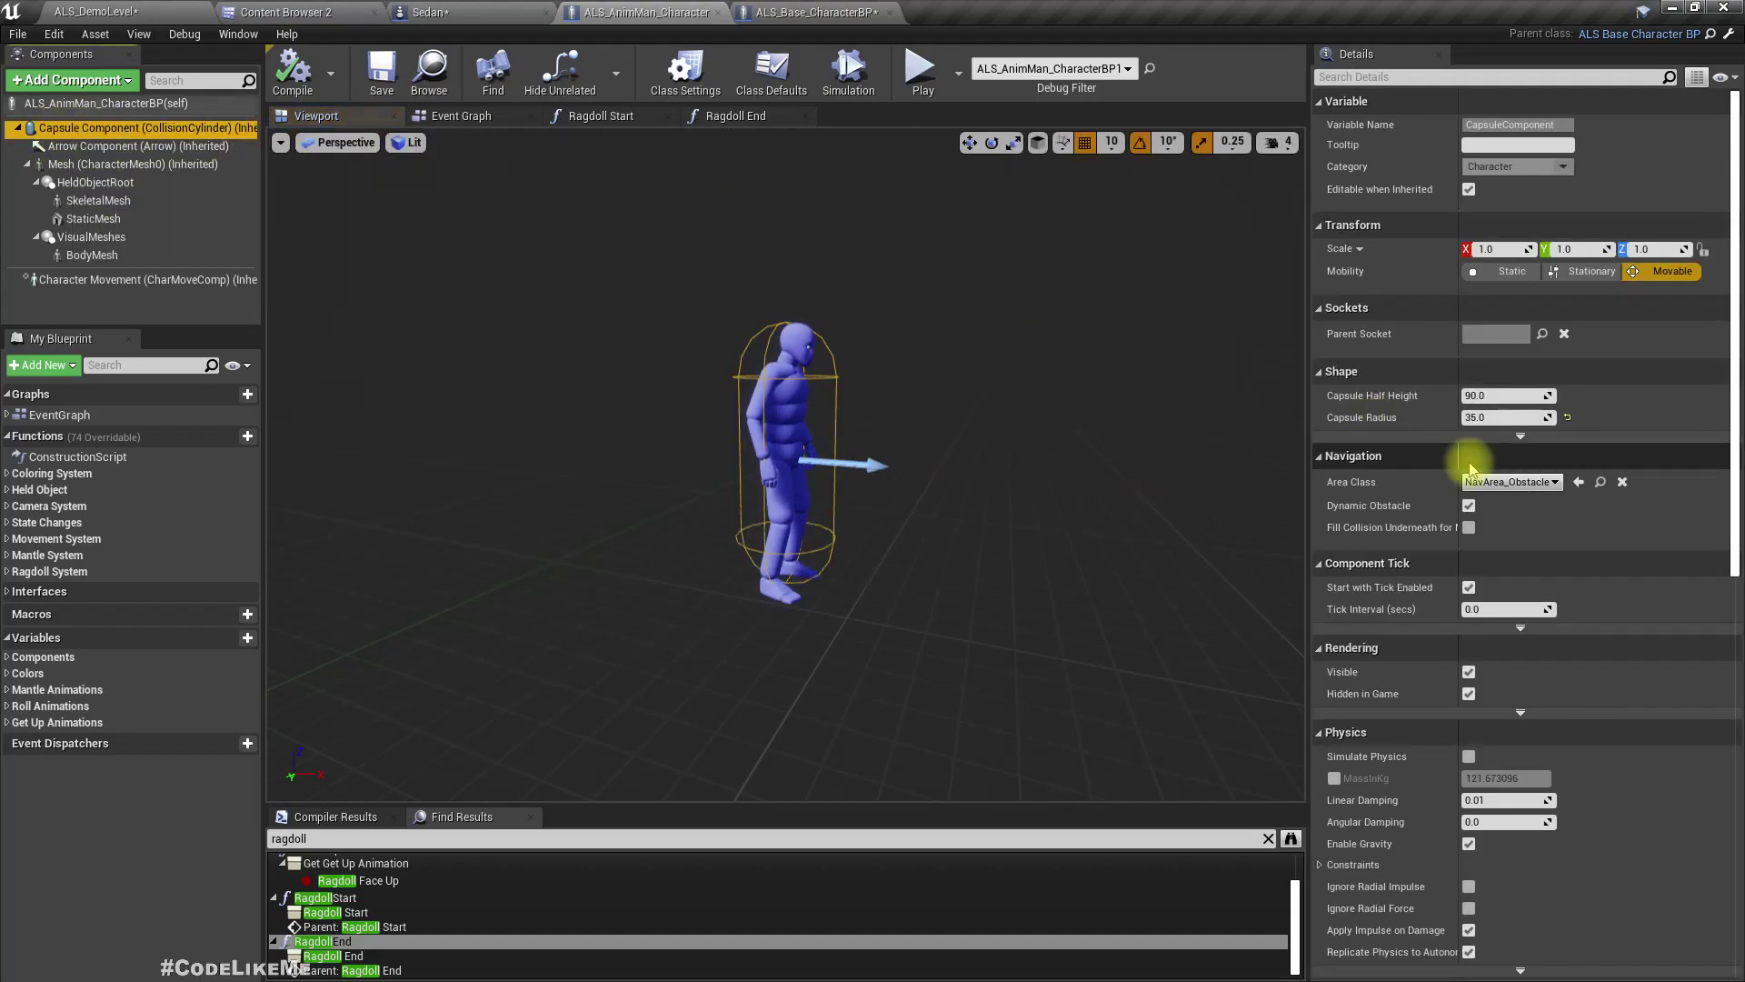
pyautogui.scroll(-10, 1589, 484)
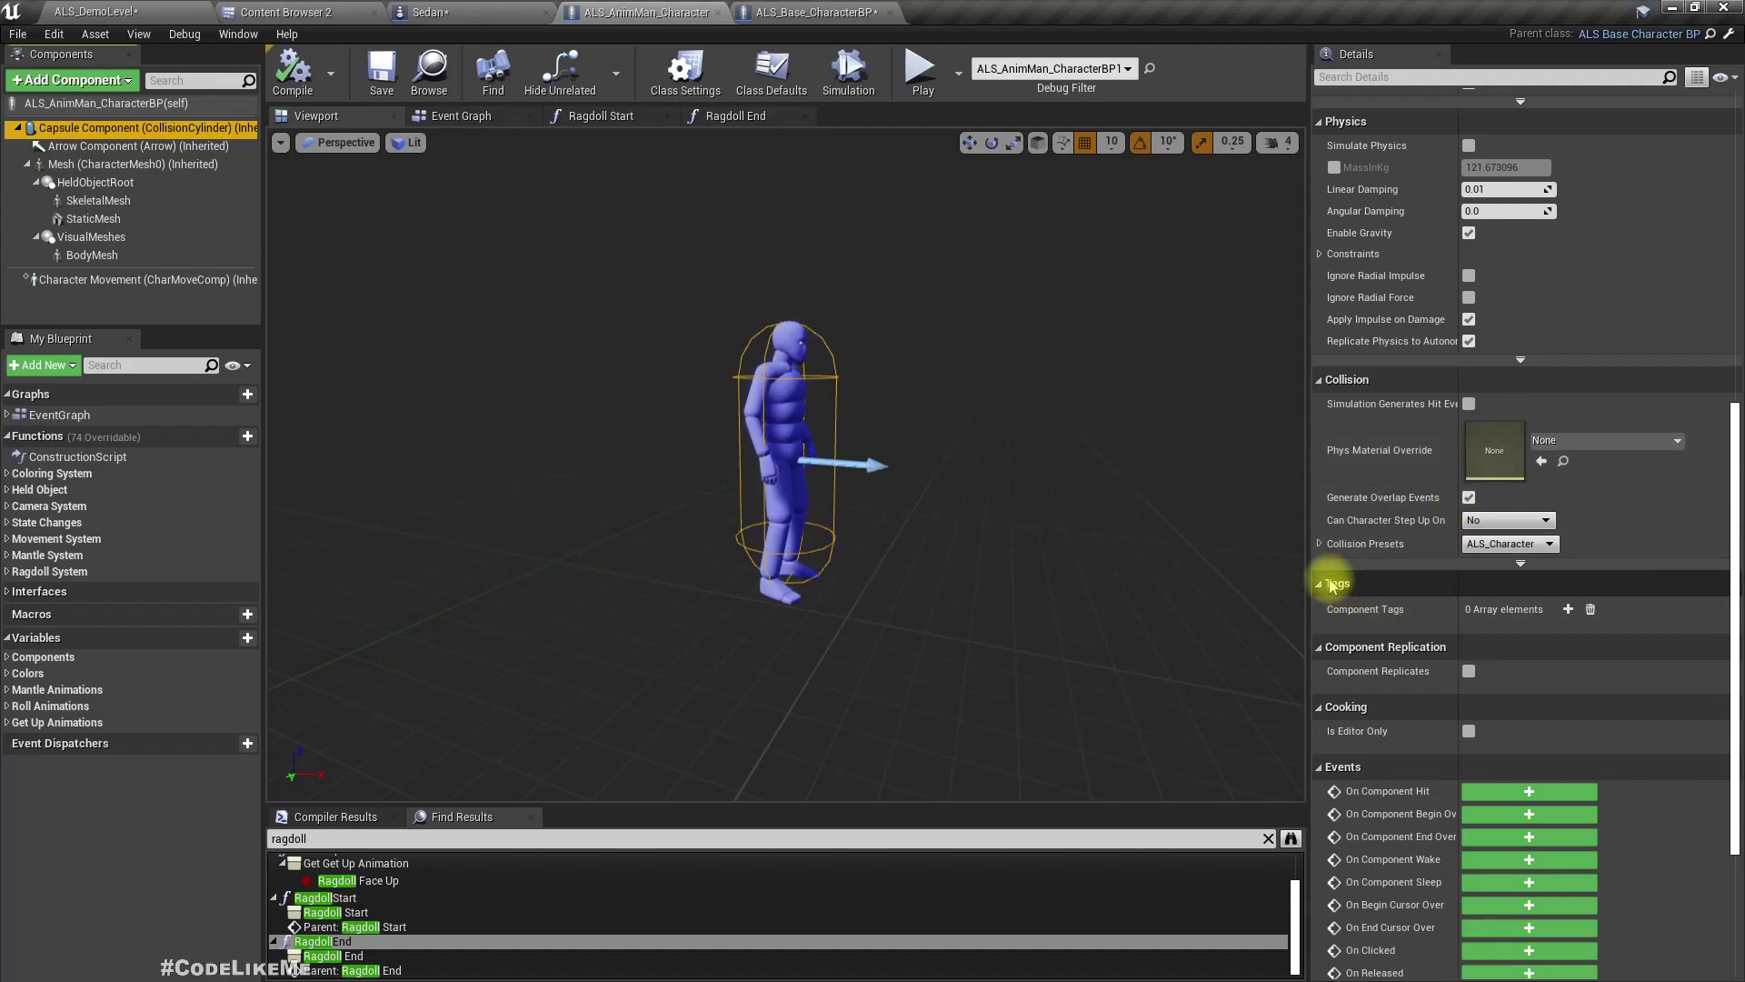
pyautogui.click(1473, 545)
pyautogui.scroll(-2, 1513, 595)
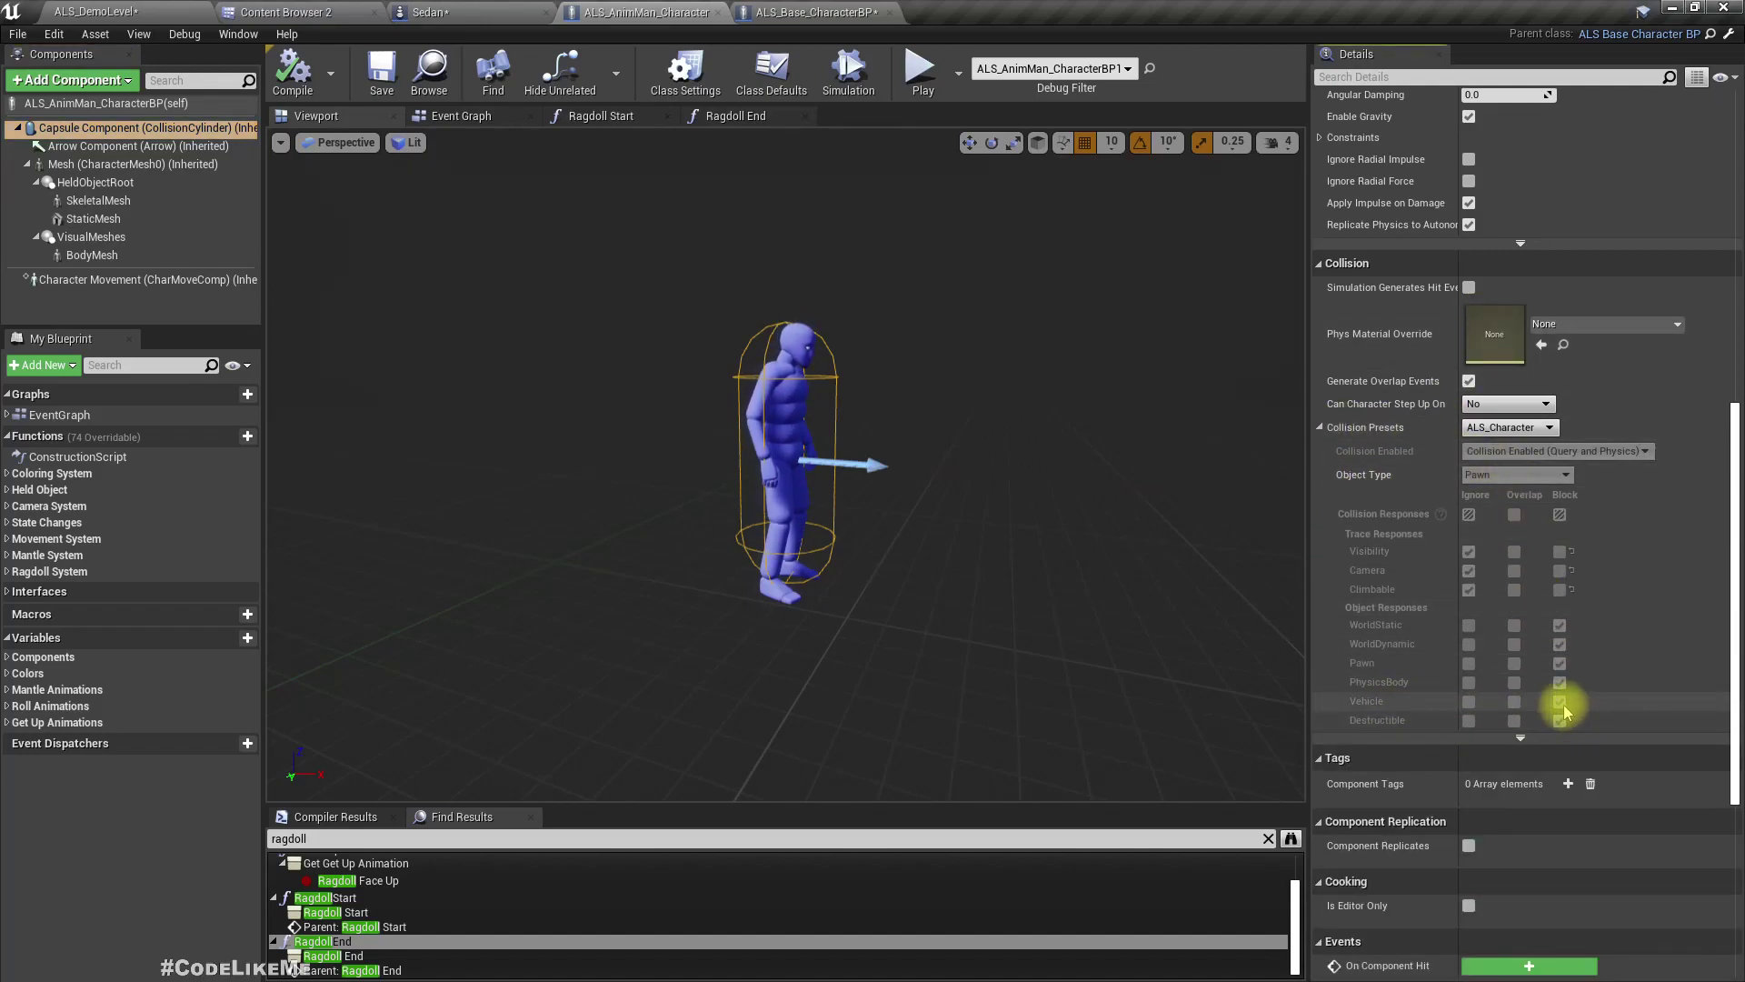
# Return to the demo level, maximise the viewport and start playing the level
pyautogui.click(427, 12)
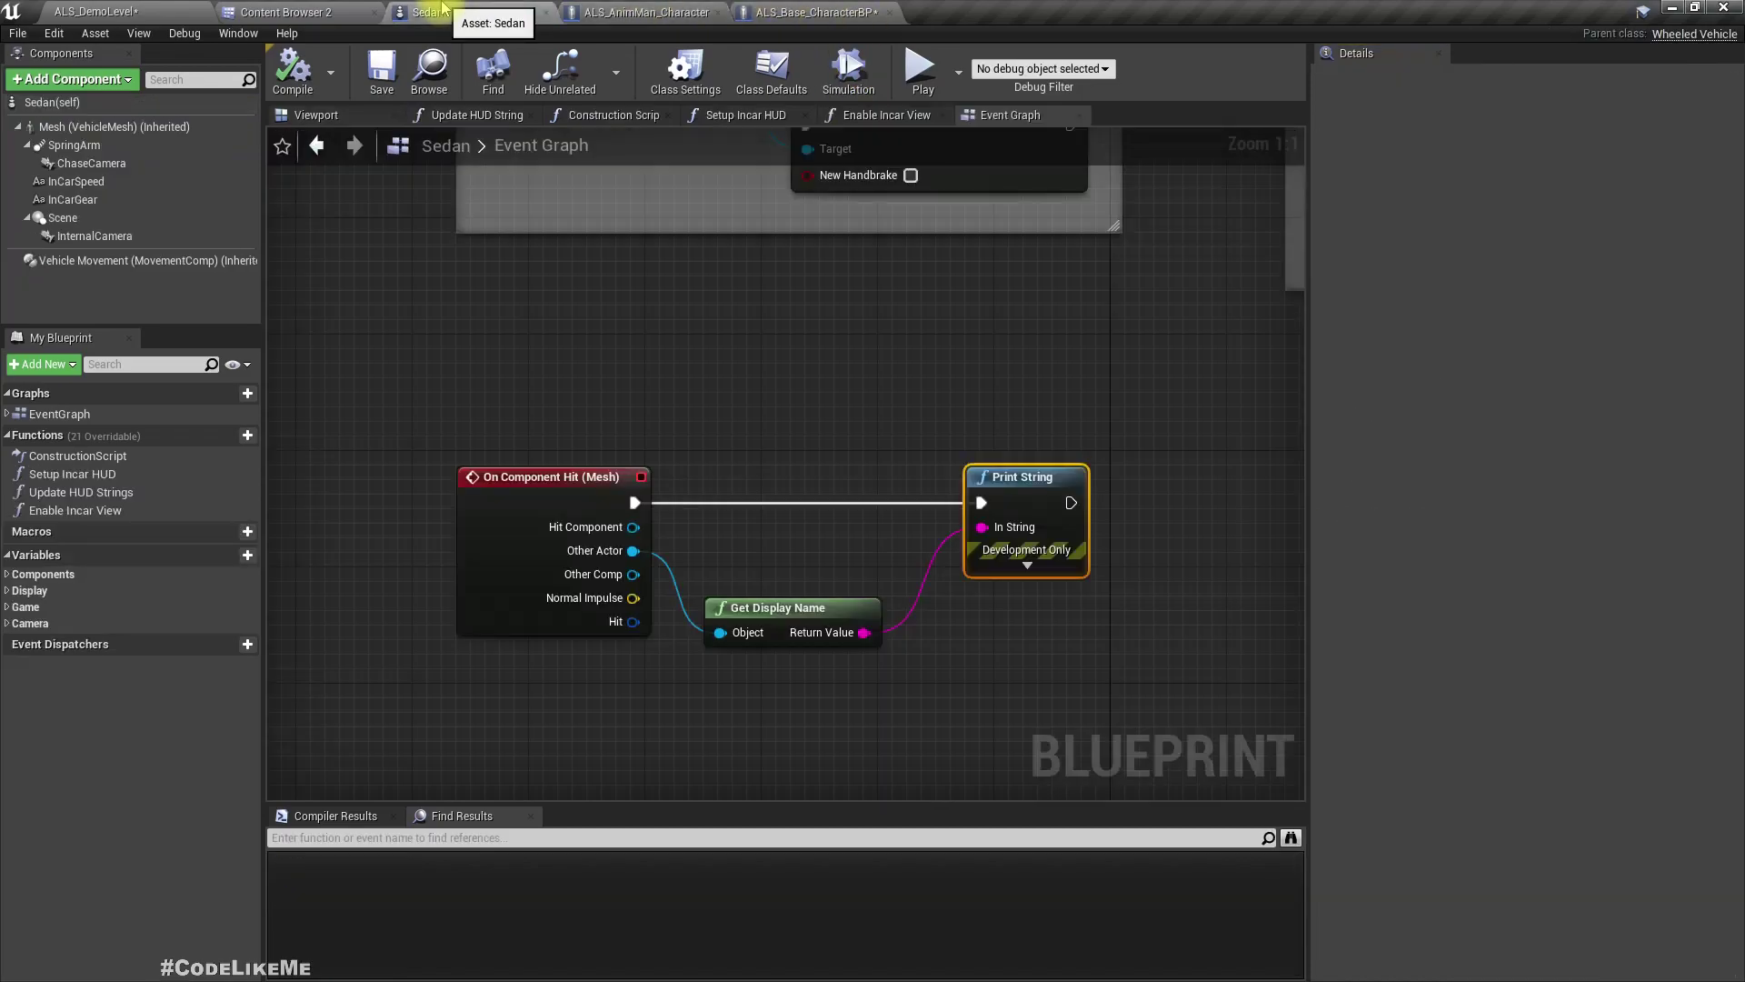
pyautogui.click(63, 12)
pyautogui.press('F11')
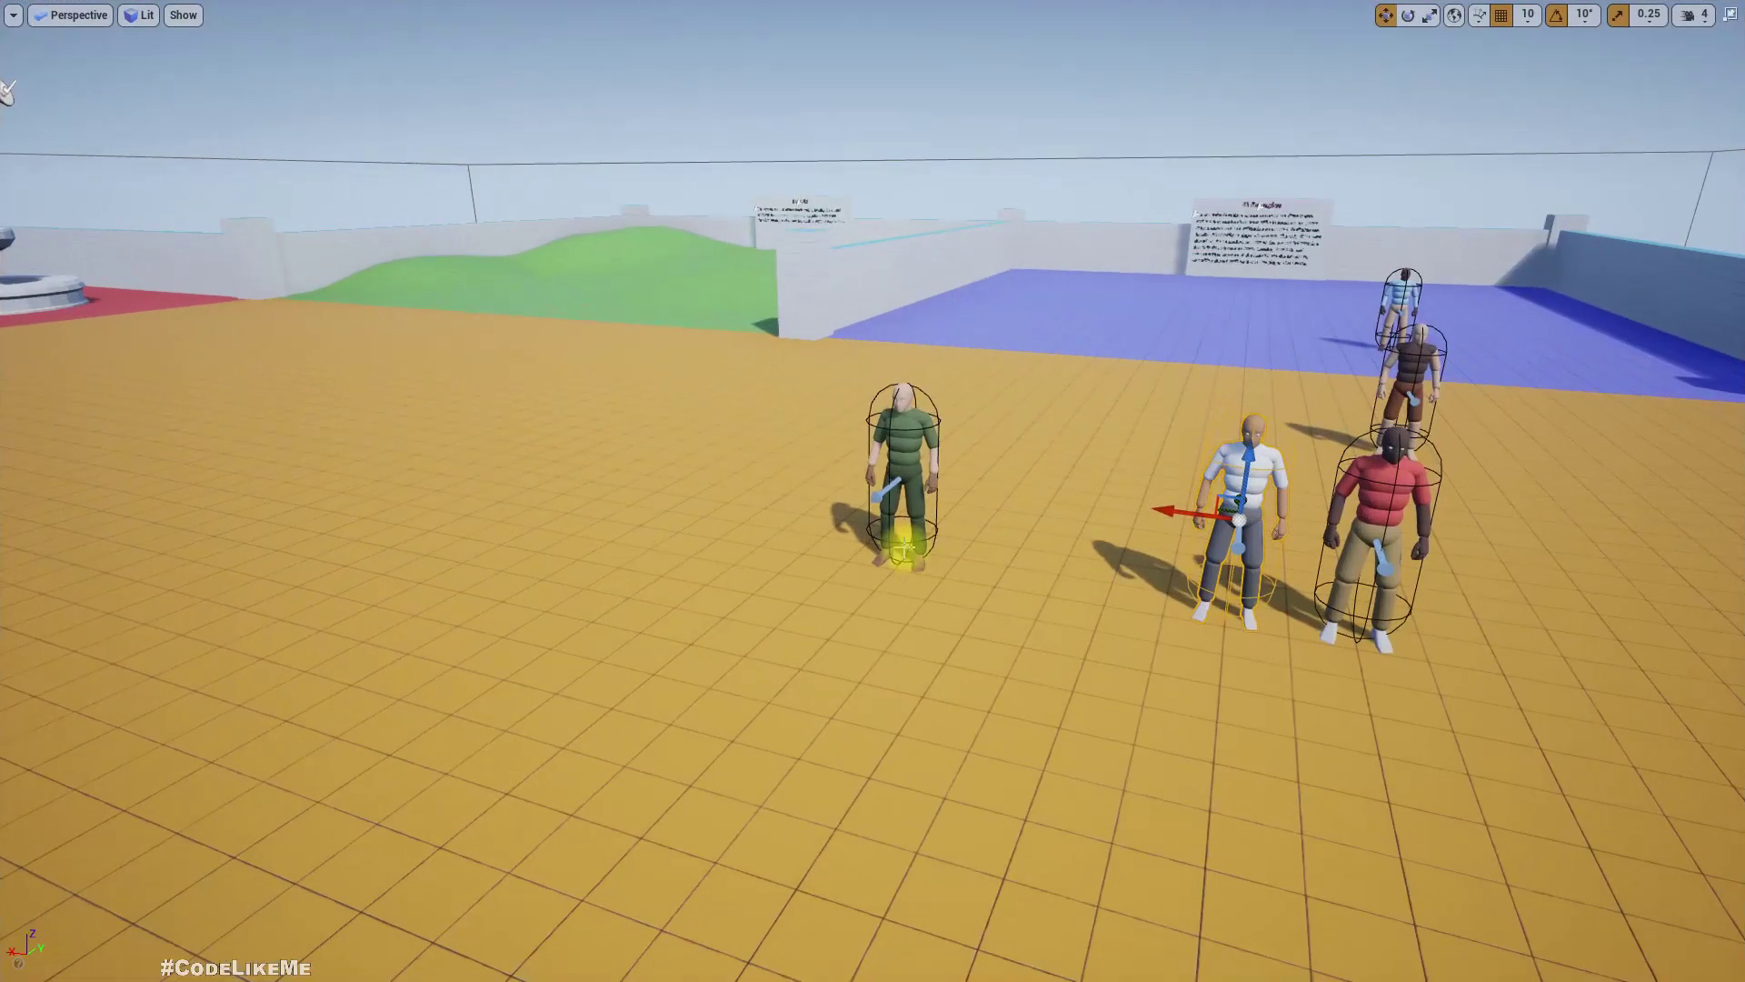
pyautogui.hotkey('alt', 'p')
pyautogui.click(904, 547)
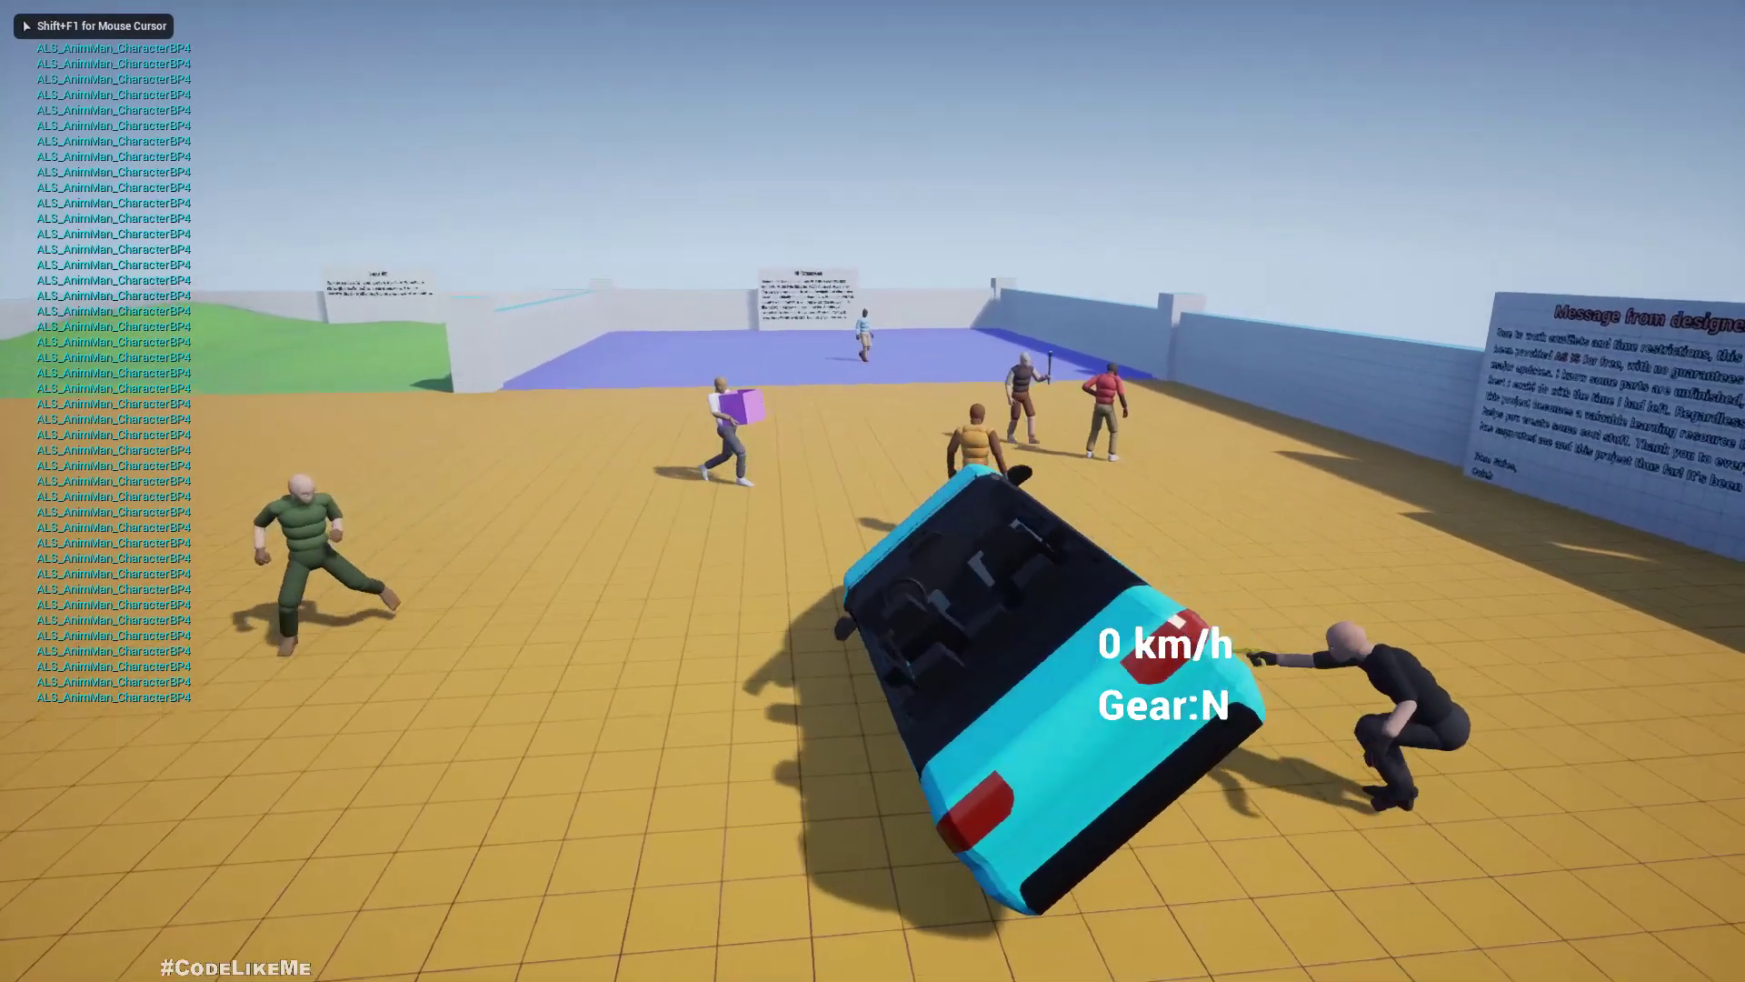
# Test-drive the Sedan into several AI characters to check which collisions print the hit actor's name, and stop playing
pyautogui.press('s')
pyautogui.press('a')
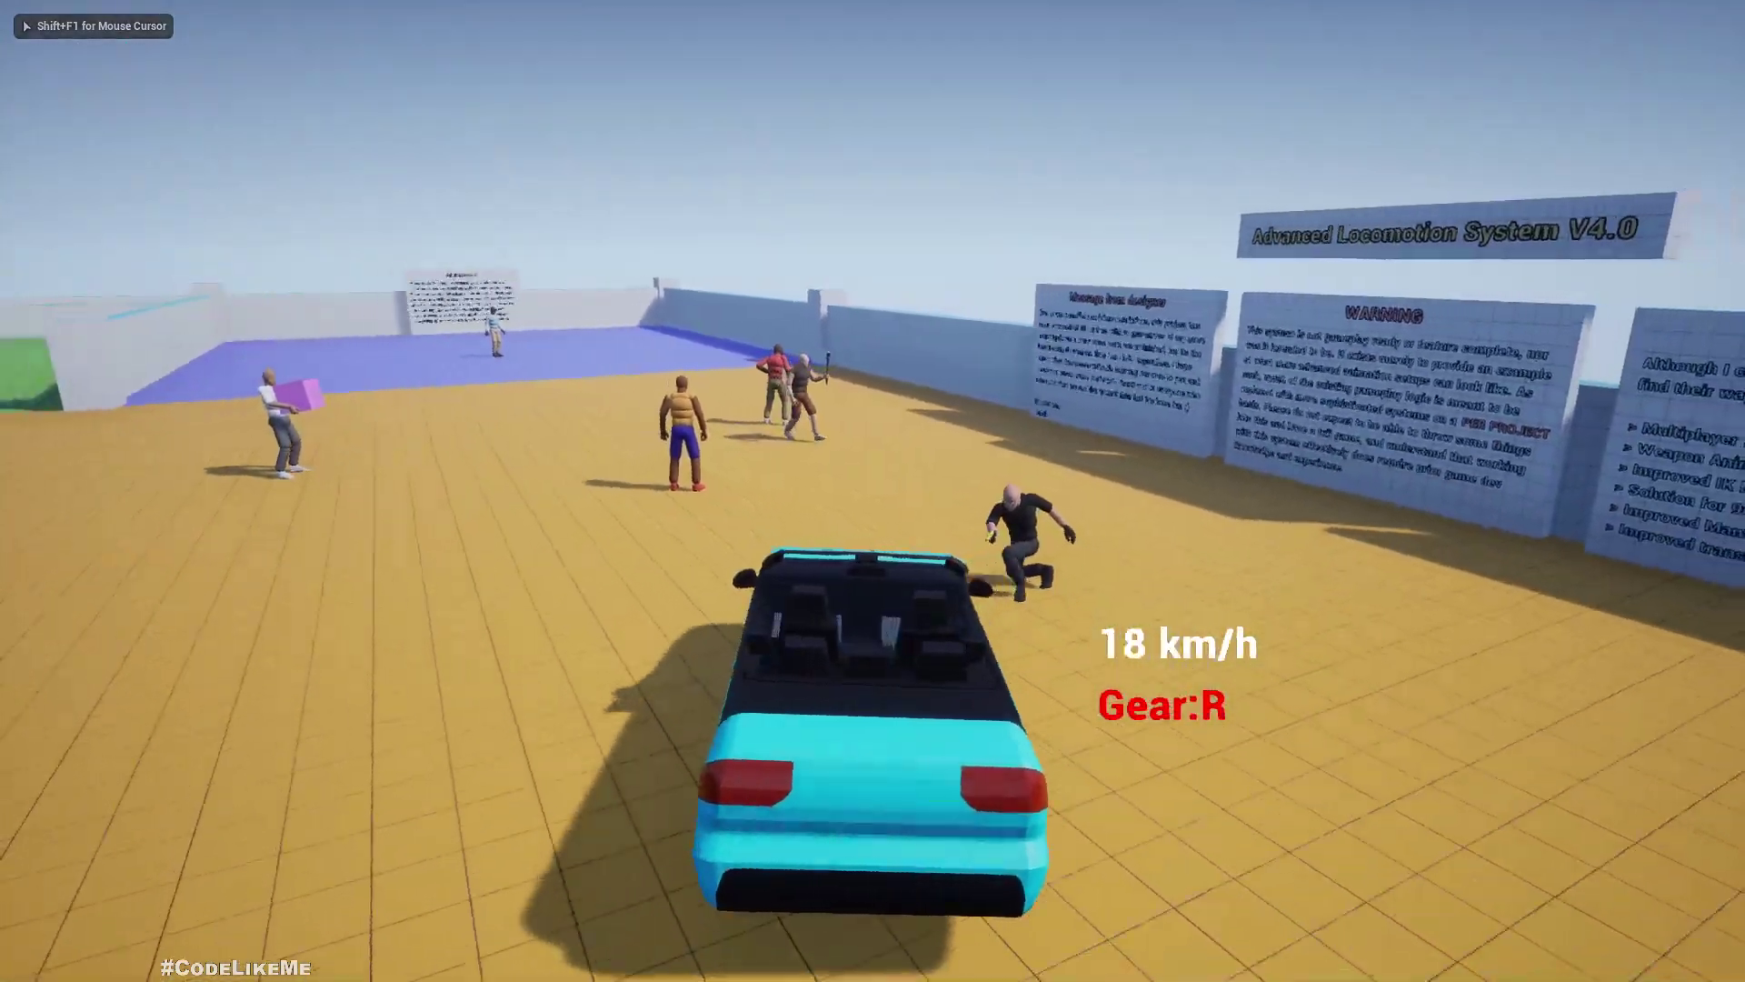
pyautogui.press('d')
pyautogui.press('w')
pyautogui.press('w')
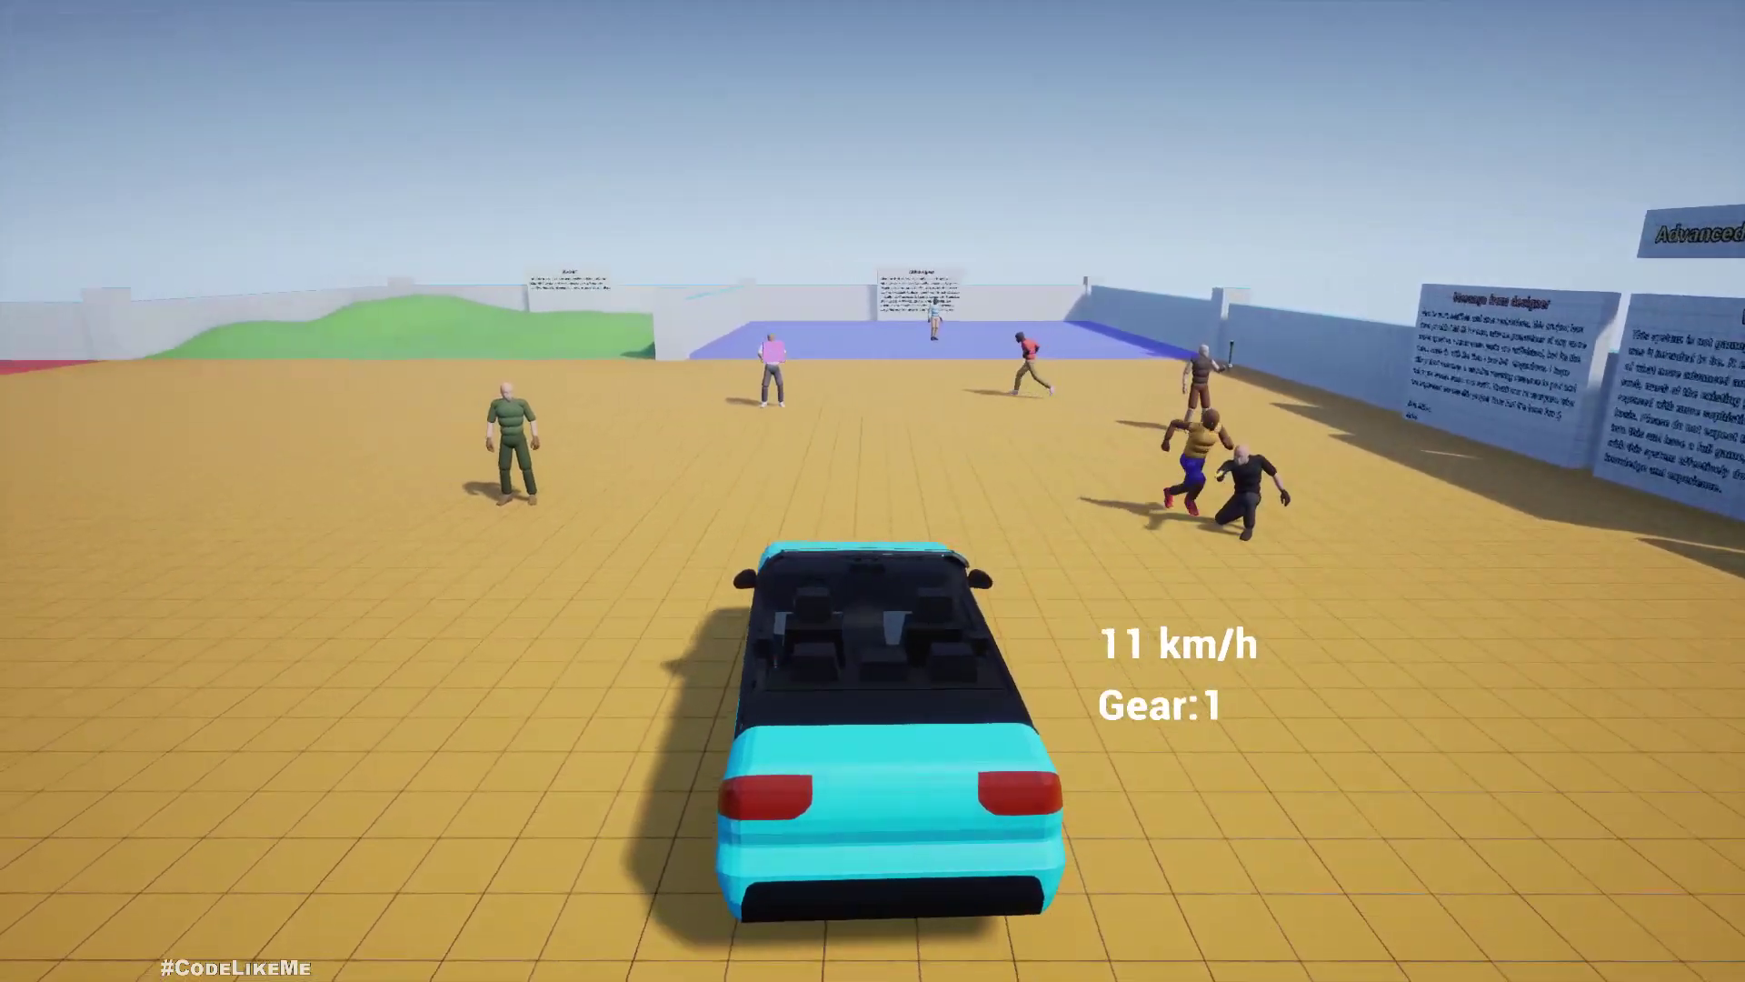
pyautogui.press('w')
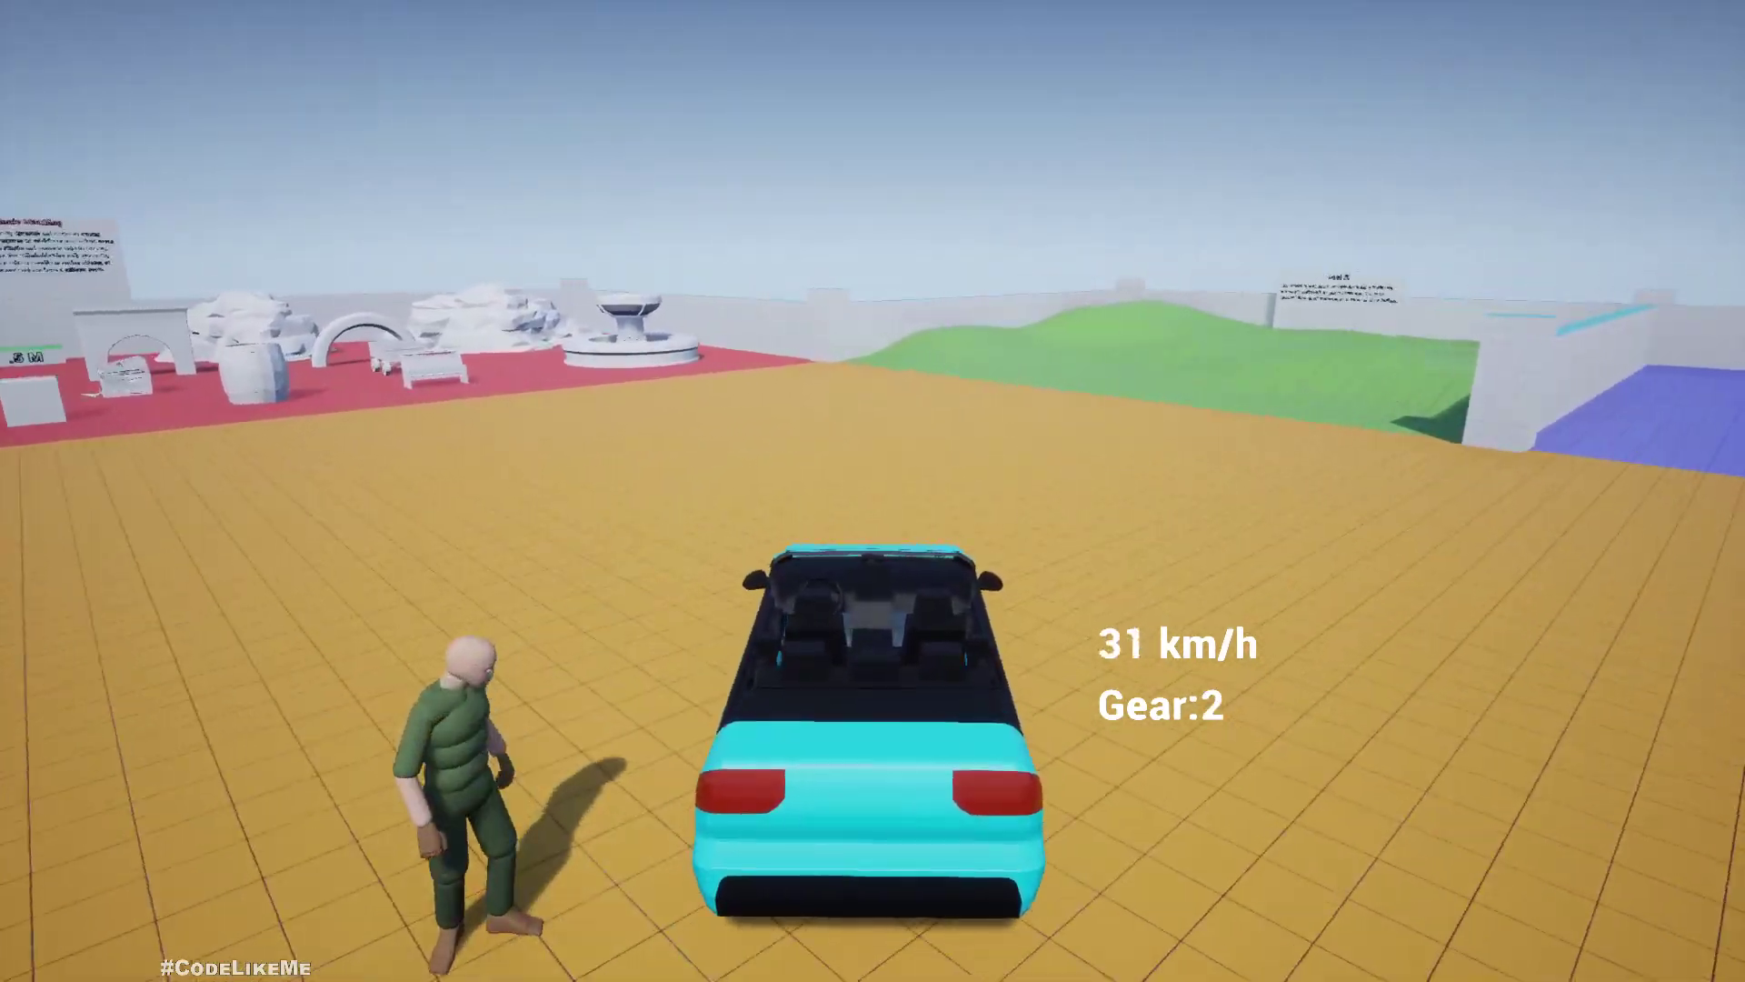
pyautogui.press('d')
pyautogui.press('s')
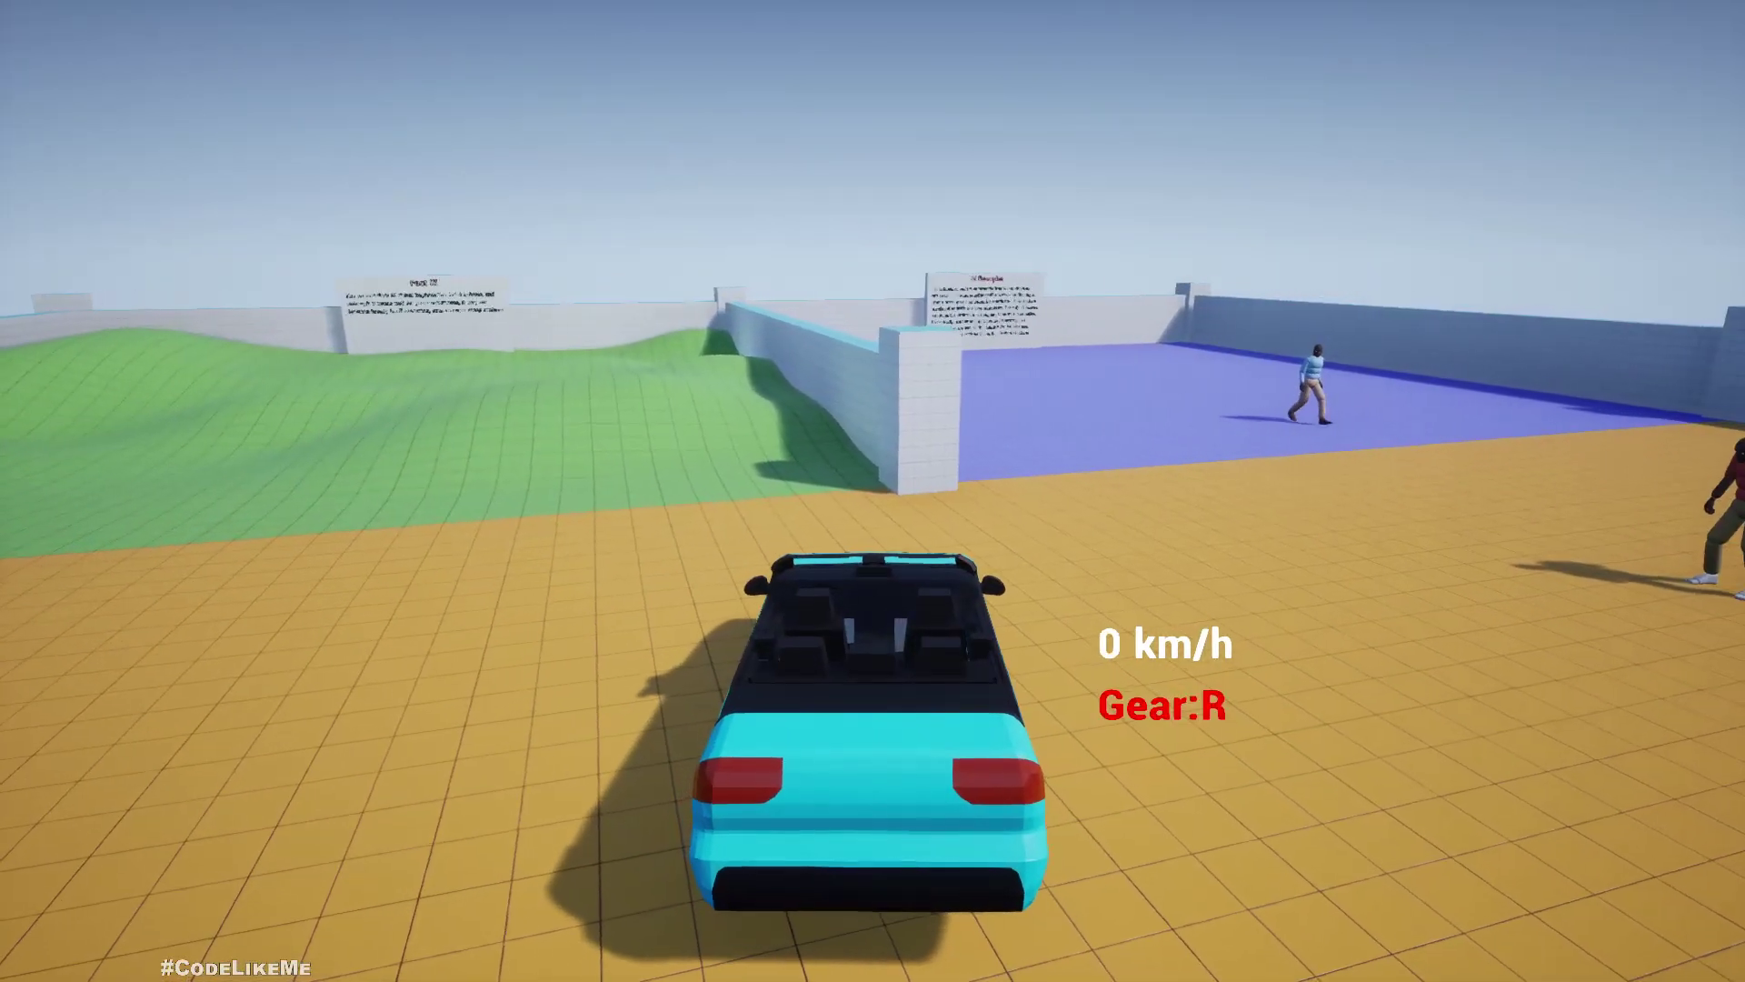
pyautogui.press('w')
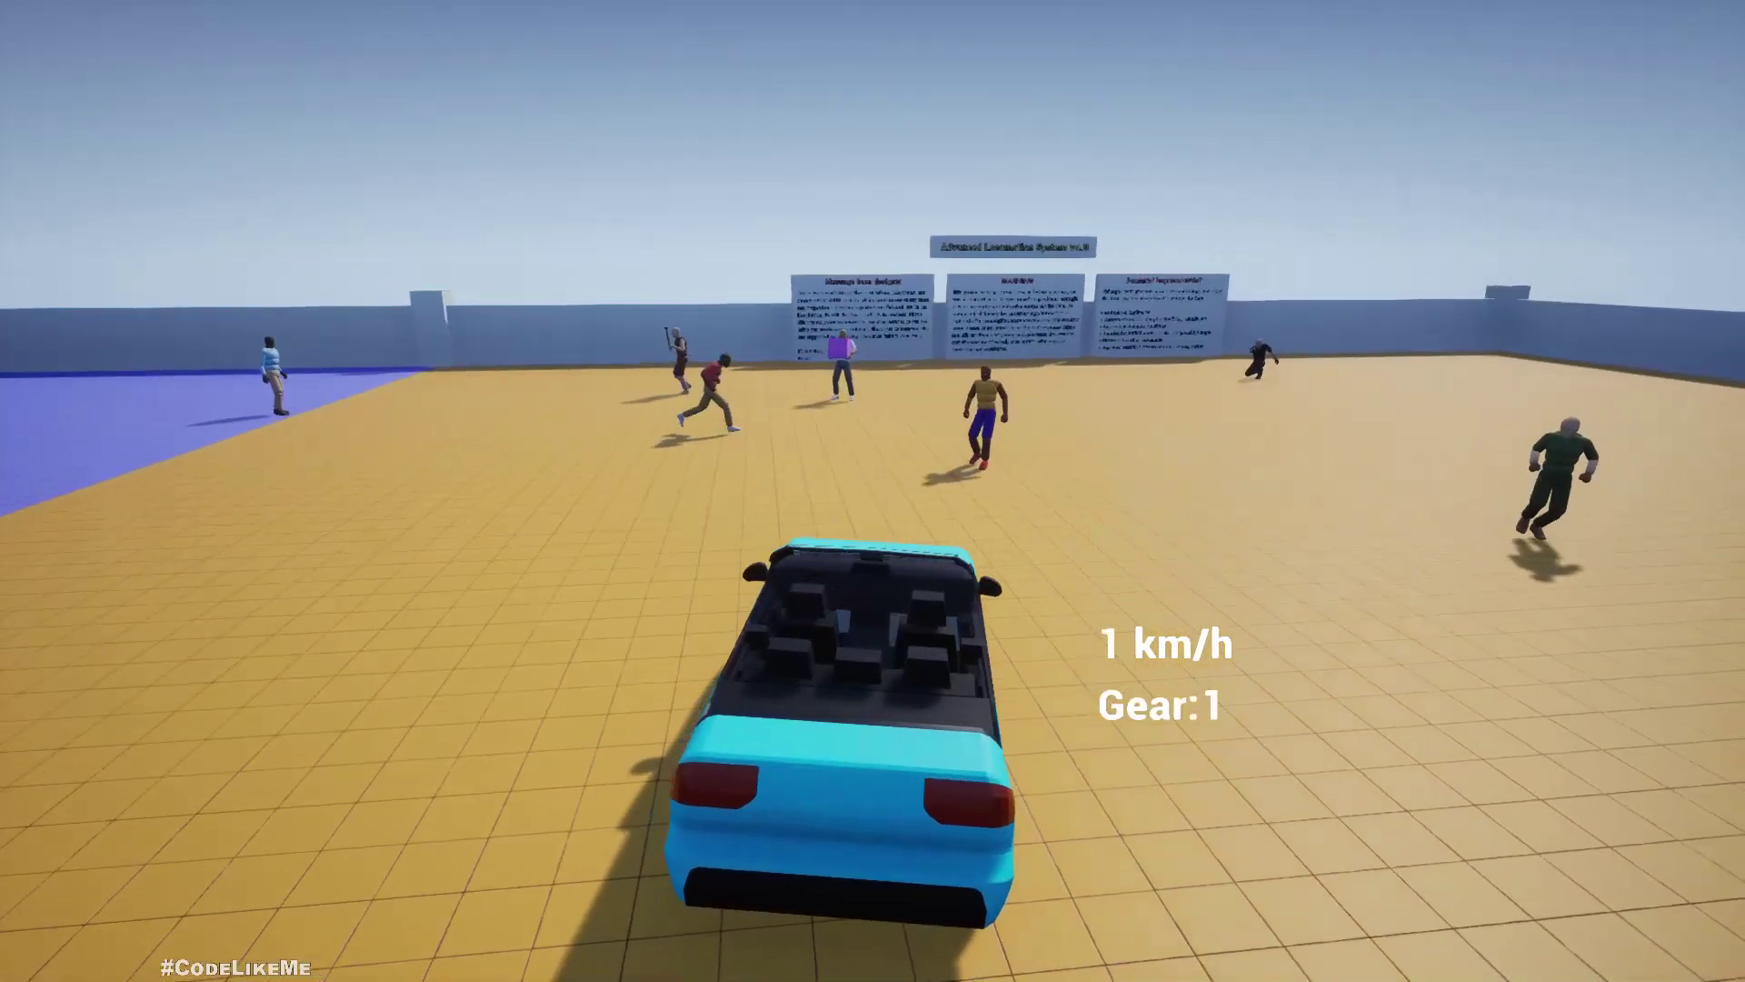
pyautogui.press('w')
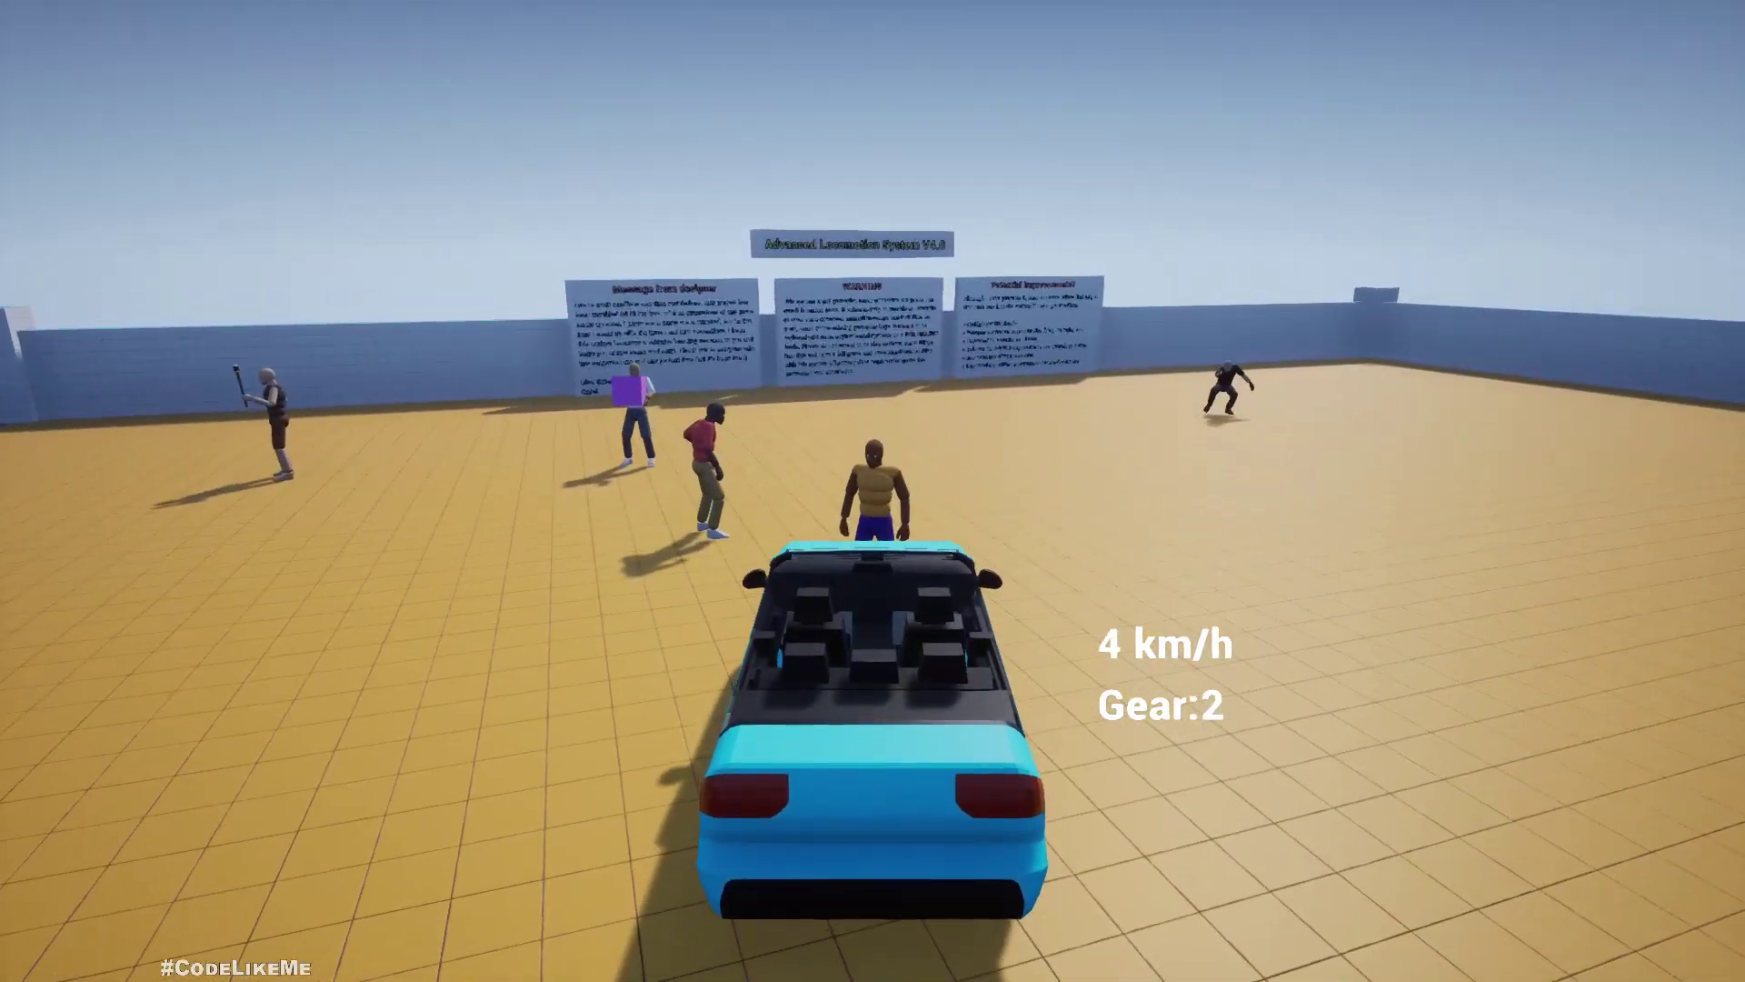
pyautogui.press('s')
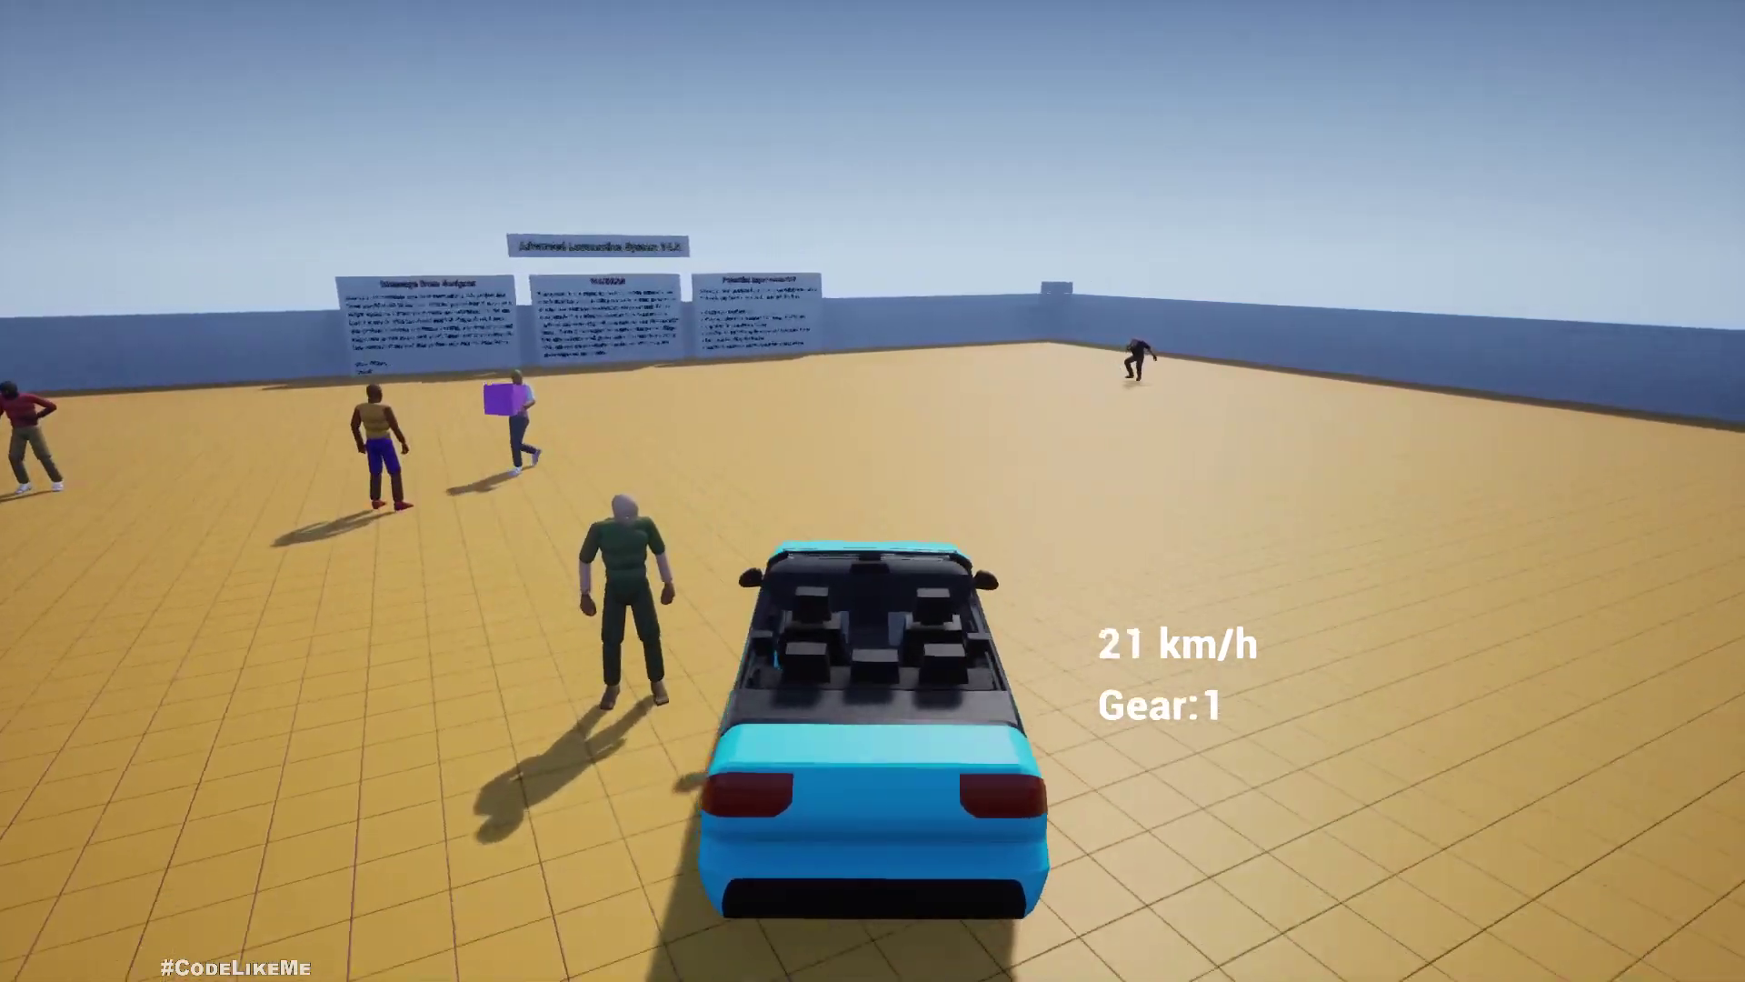
pyautogui.press('e')
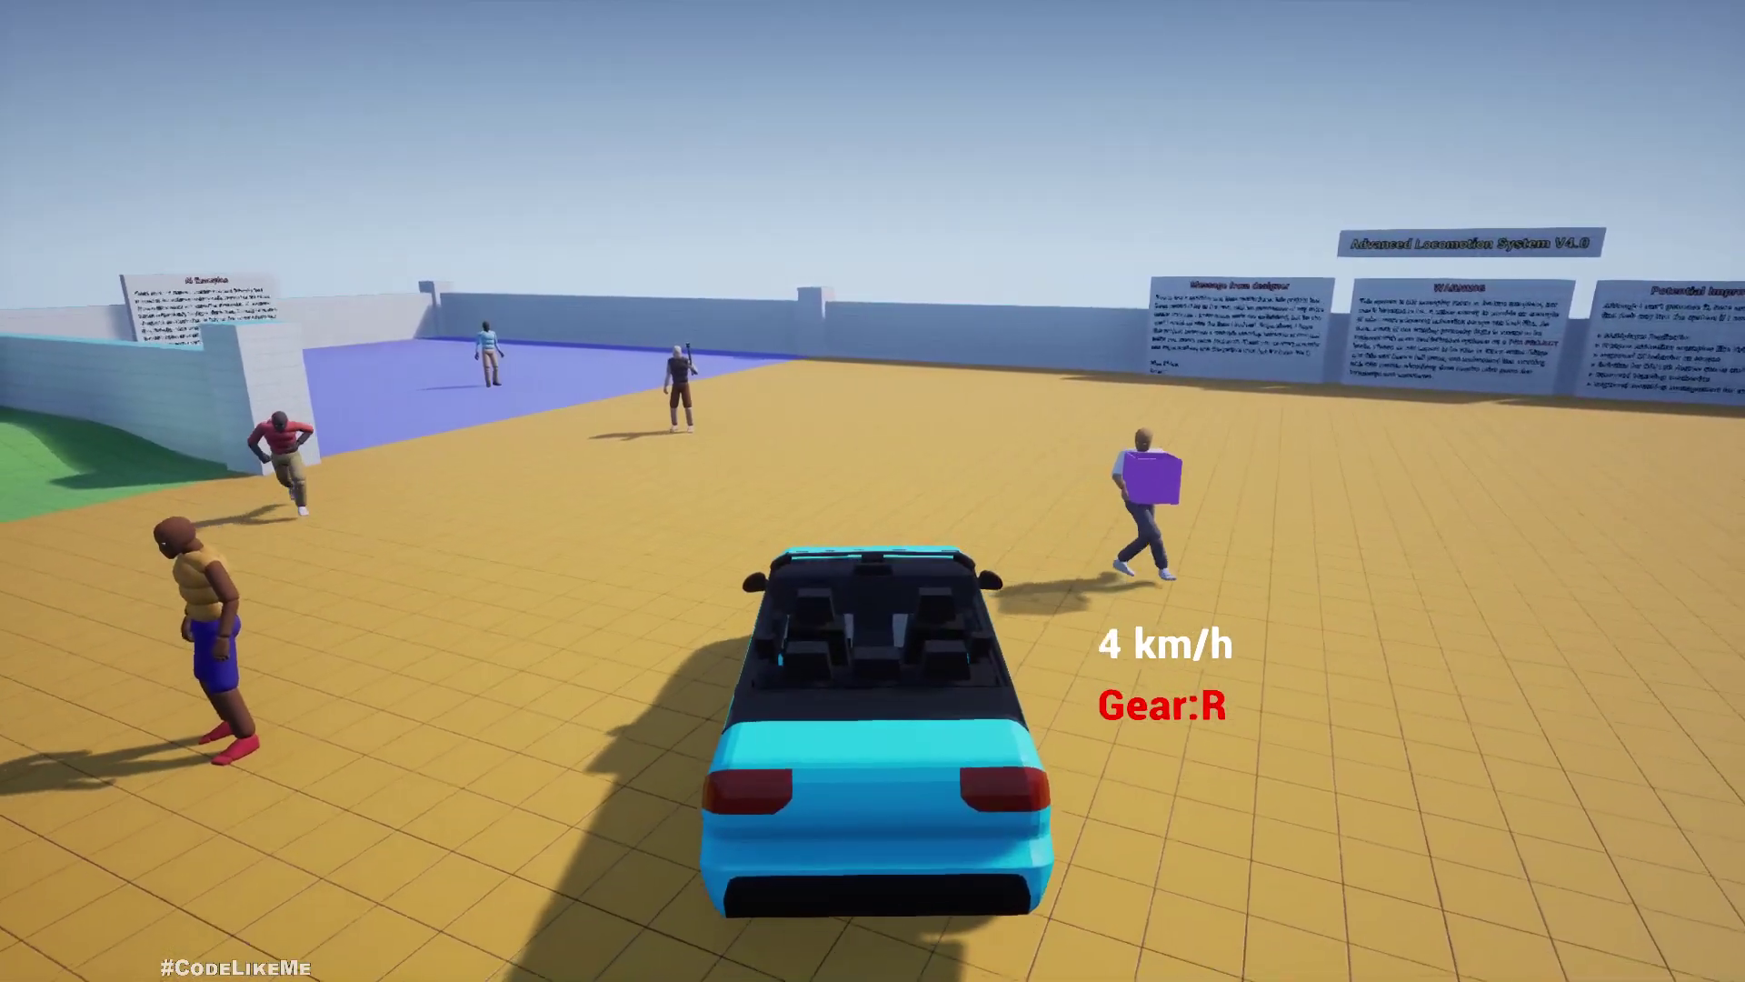
pyautogui.press('w')
pyautogui.press('d')
pyautogui.press('s')
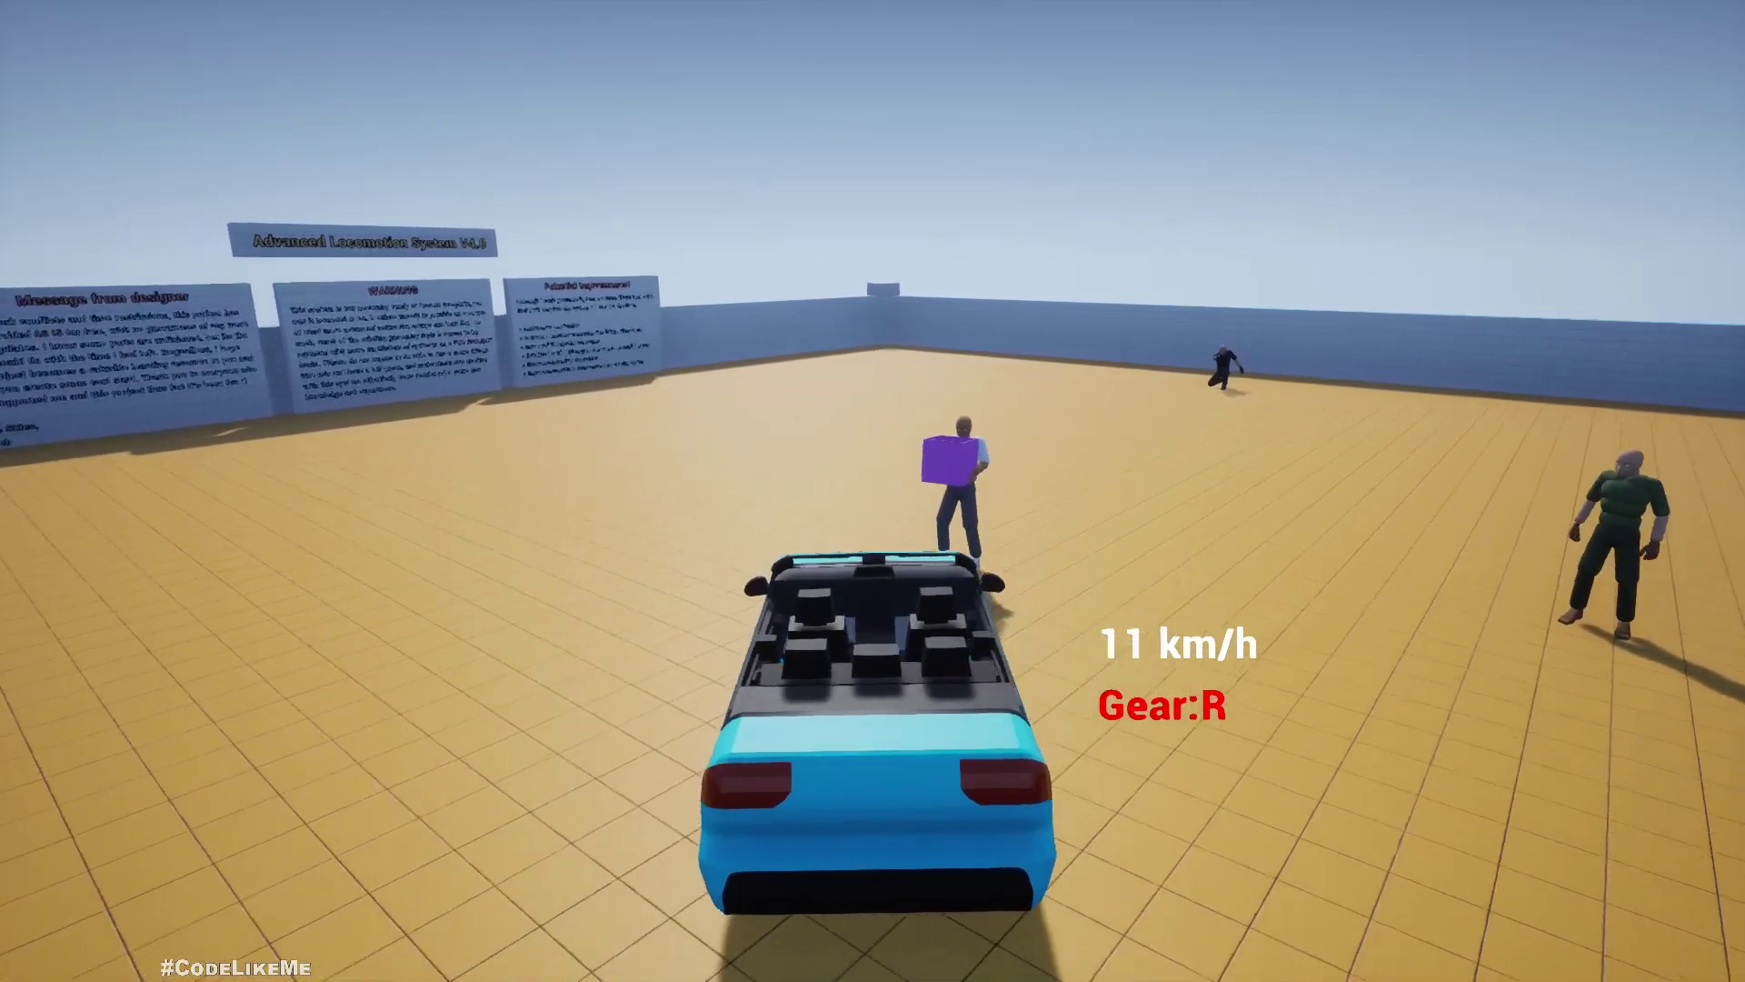
pyautogui.press('s')
pyautogui.press('a')
pyautogui.press('w')
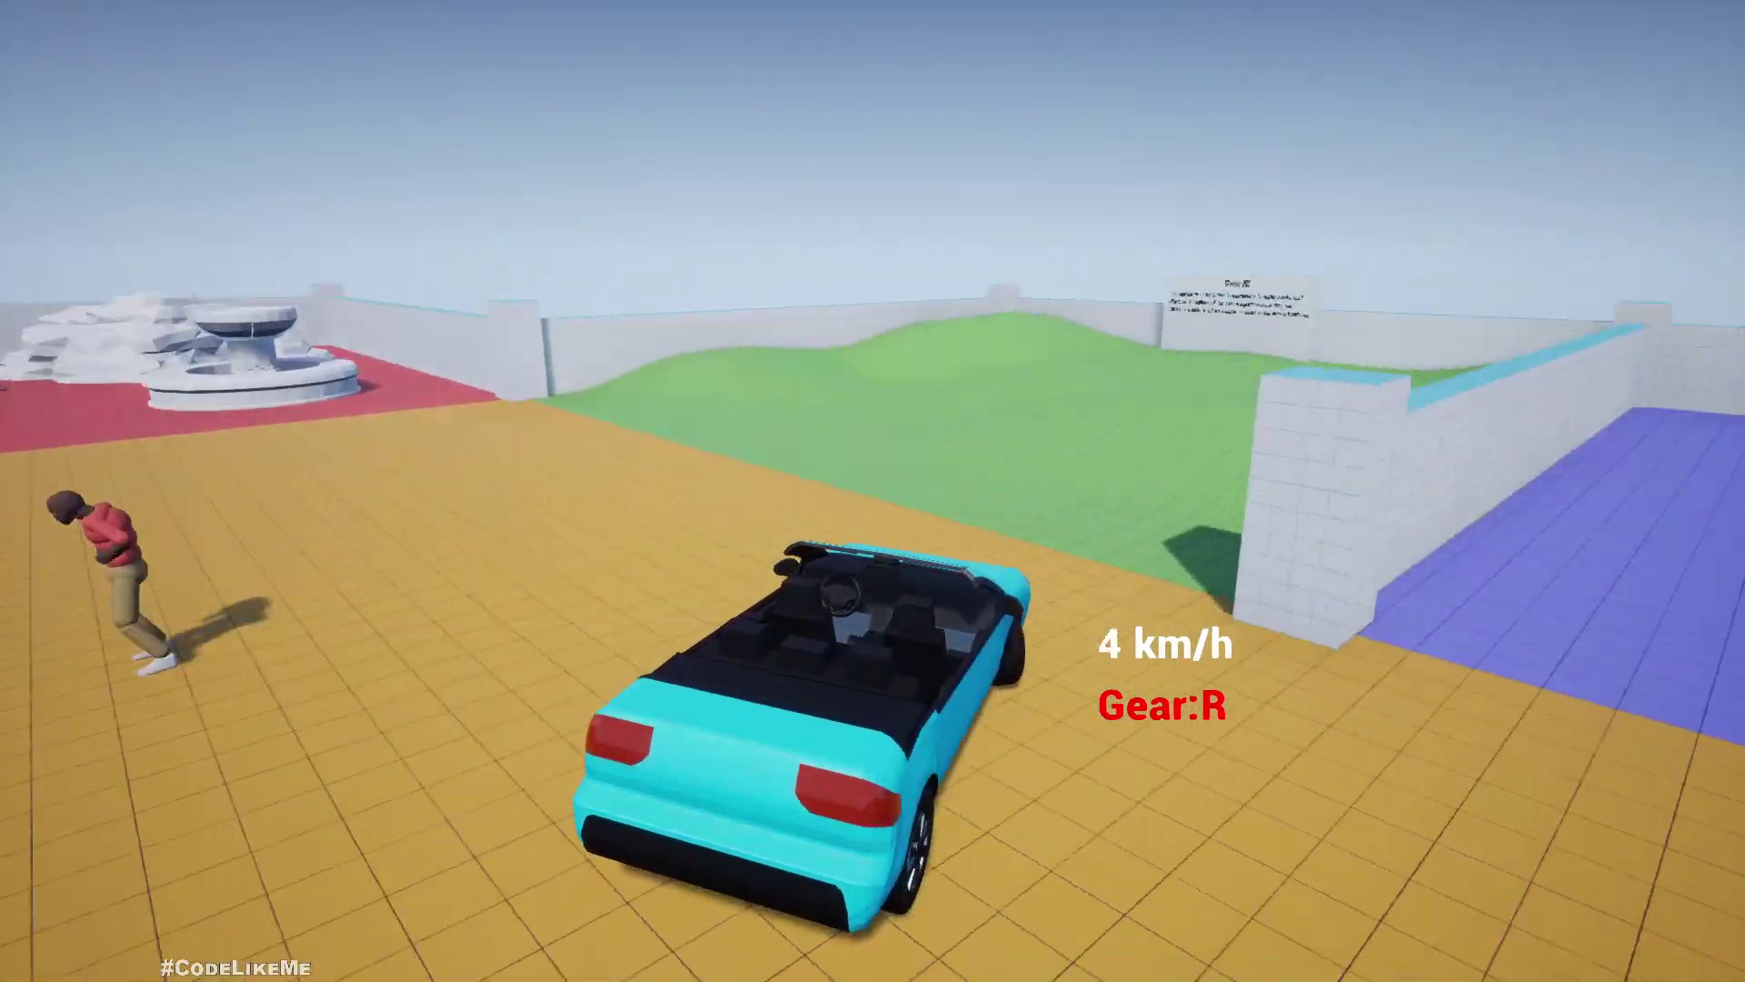
pyautogui.press('w')
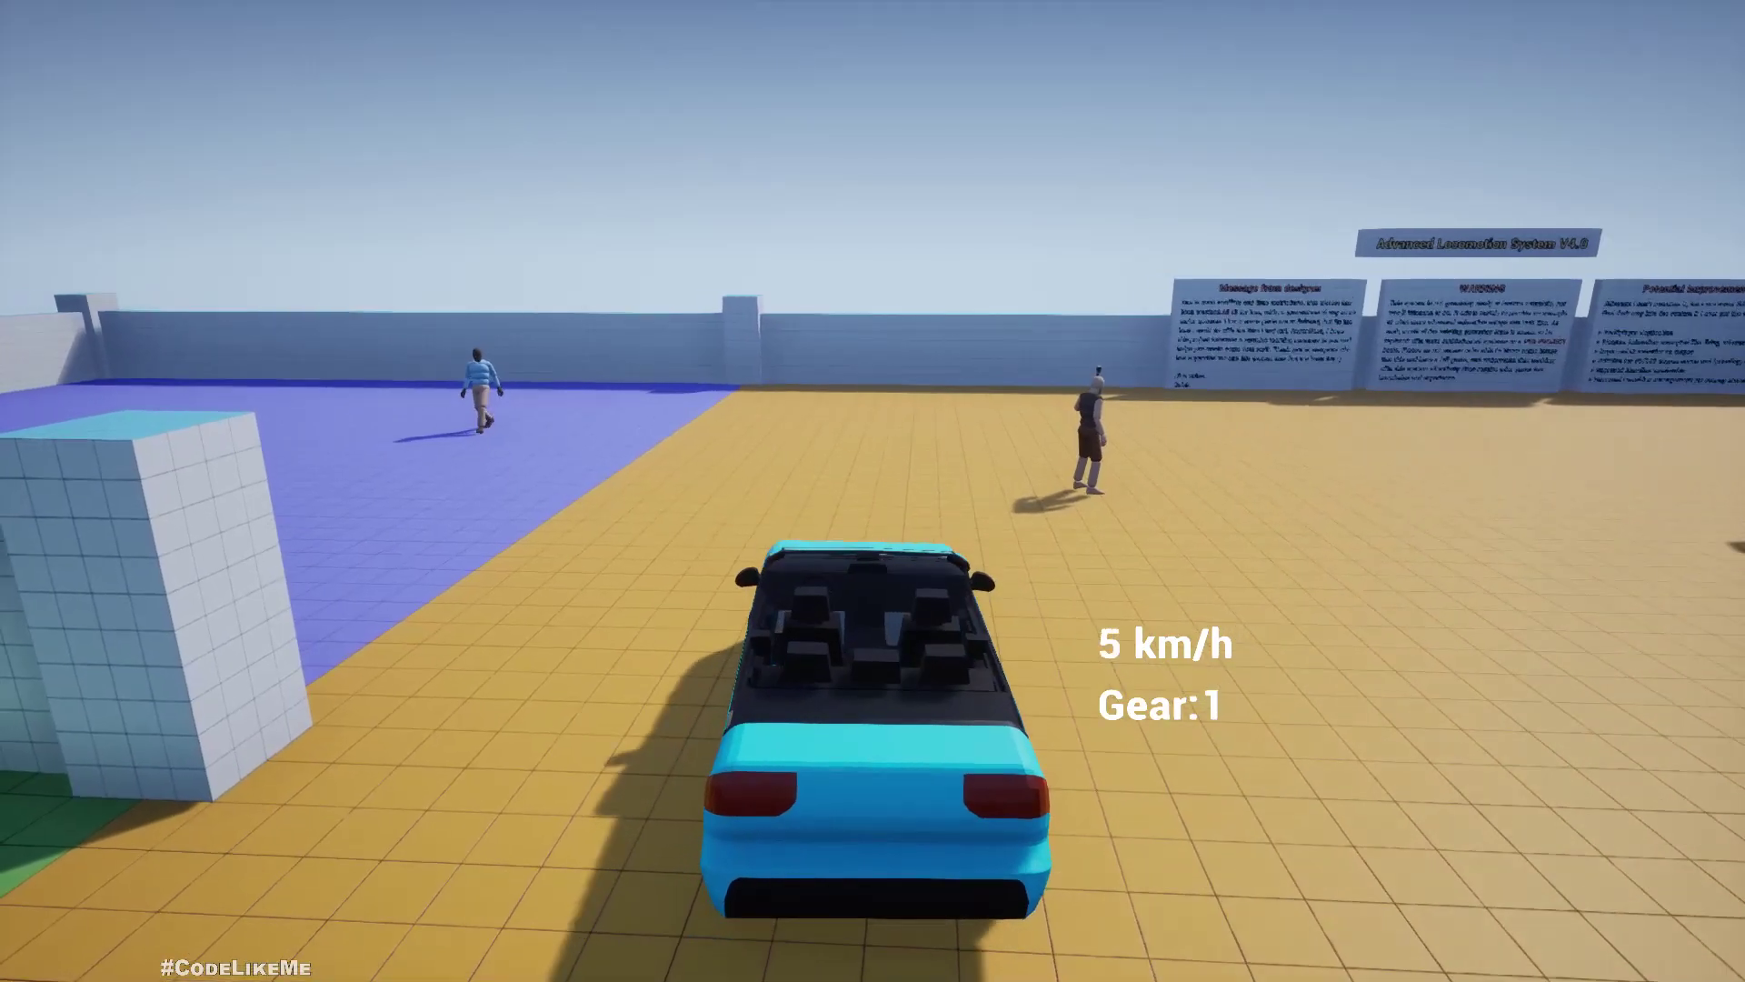
pyautogui.press('w')
pyautogui.press('d')
pyautogui.press('s')
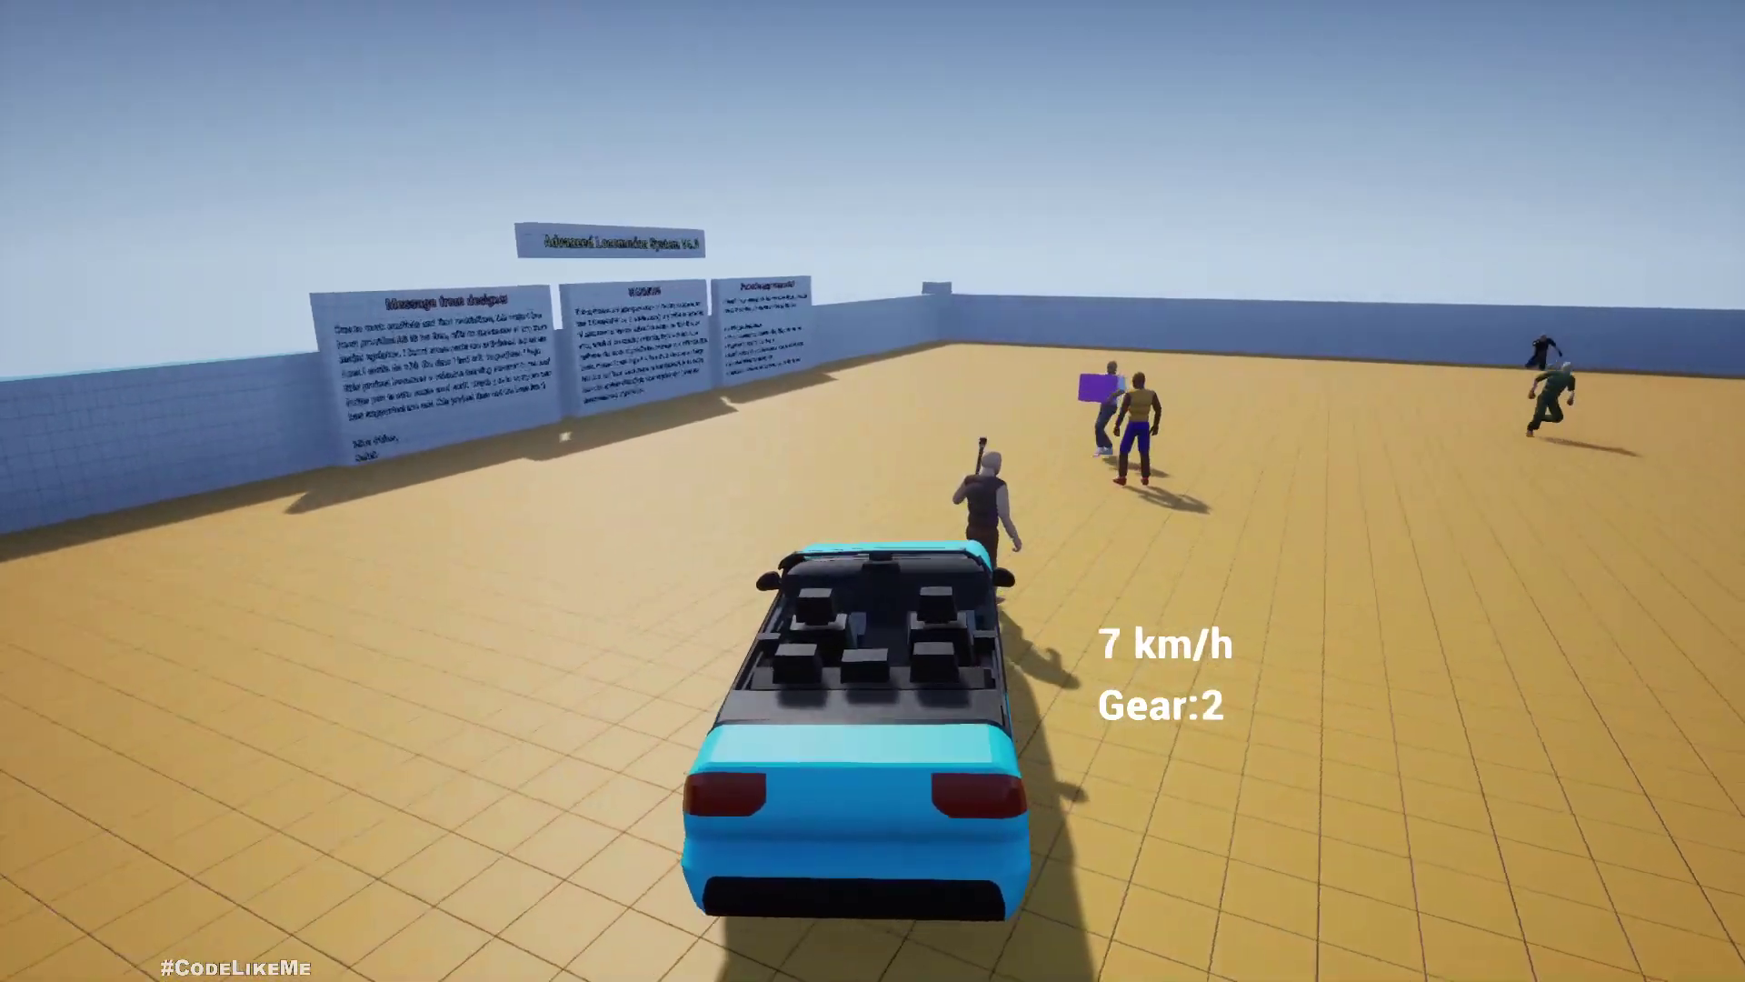
pyautogui.press('d')
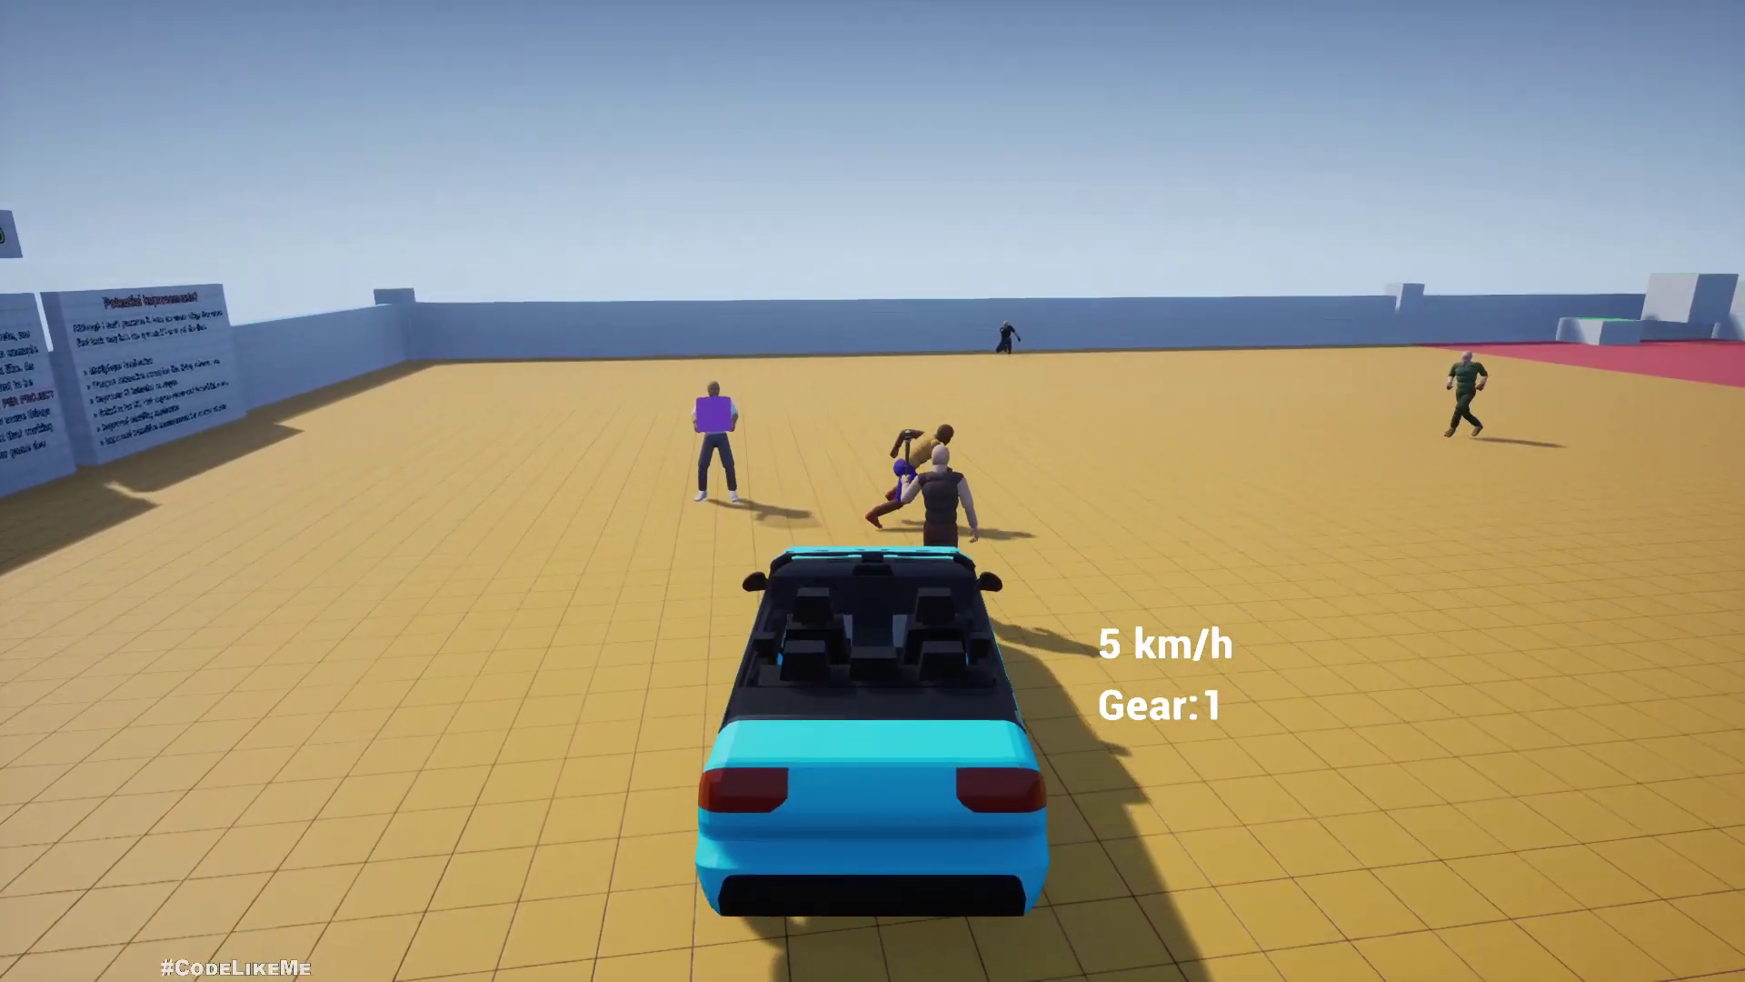
pyautogui.press('Escape')
# Open the physics asset of the Sedan's skeletal mesh and enable Simulation Generates Hit Events on the Vehicle_Base body
pyautogui.click(462, 11)
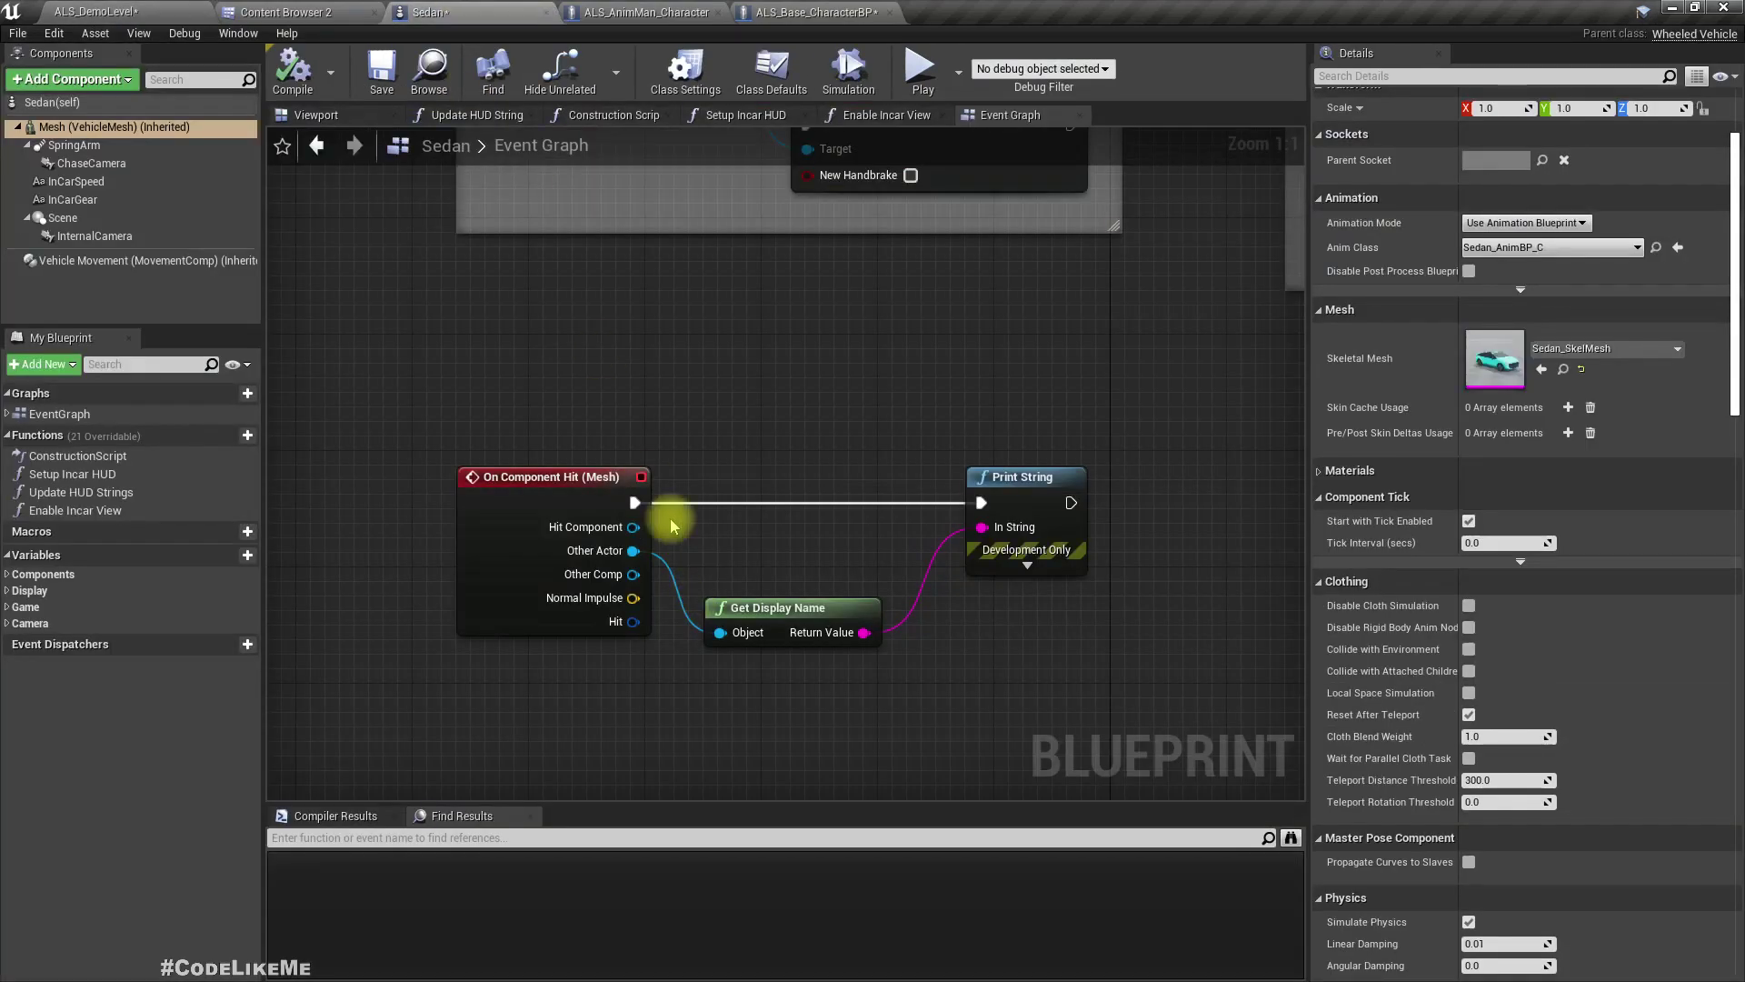
pyautogui.doubleClick(1489, 362)
pyautogui.click(1675, 71)
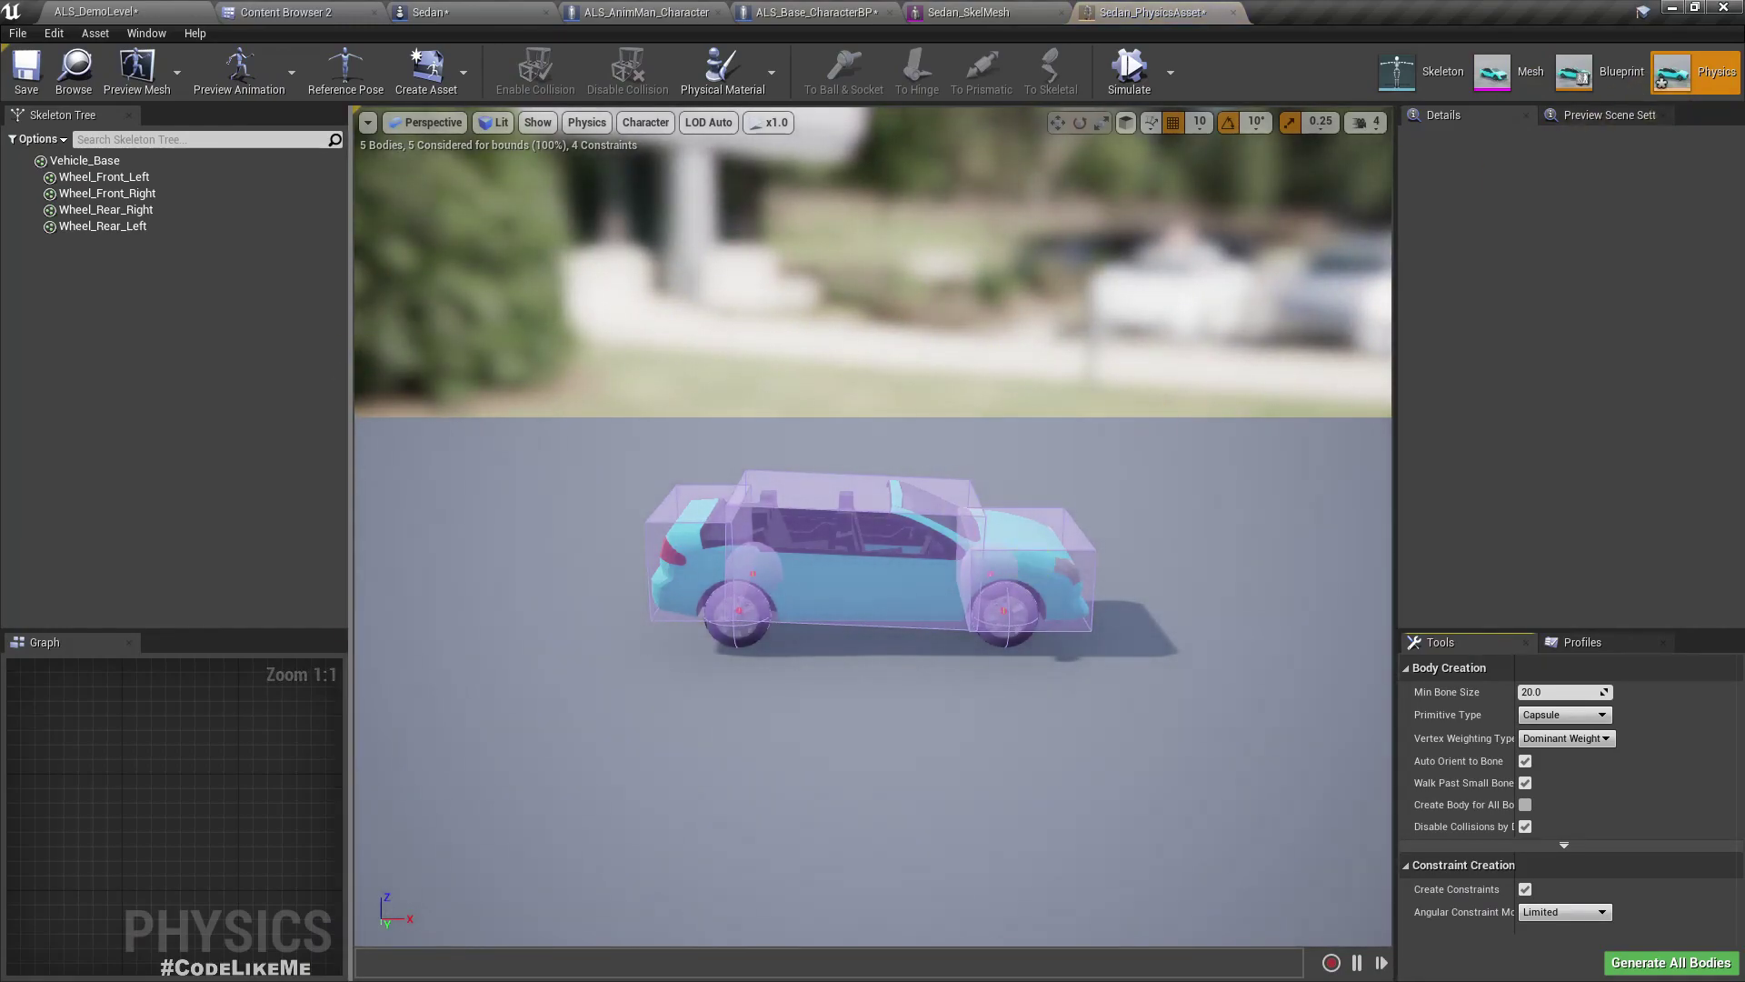
pyautogui.click(1037, 557)
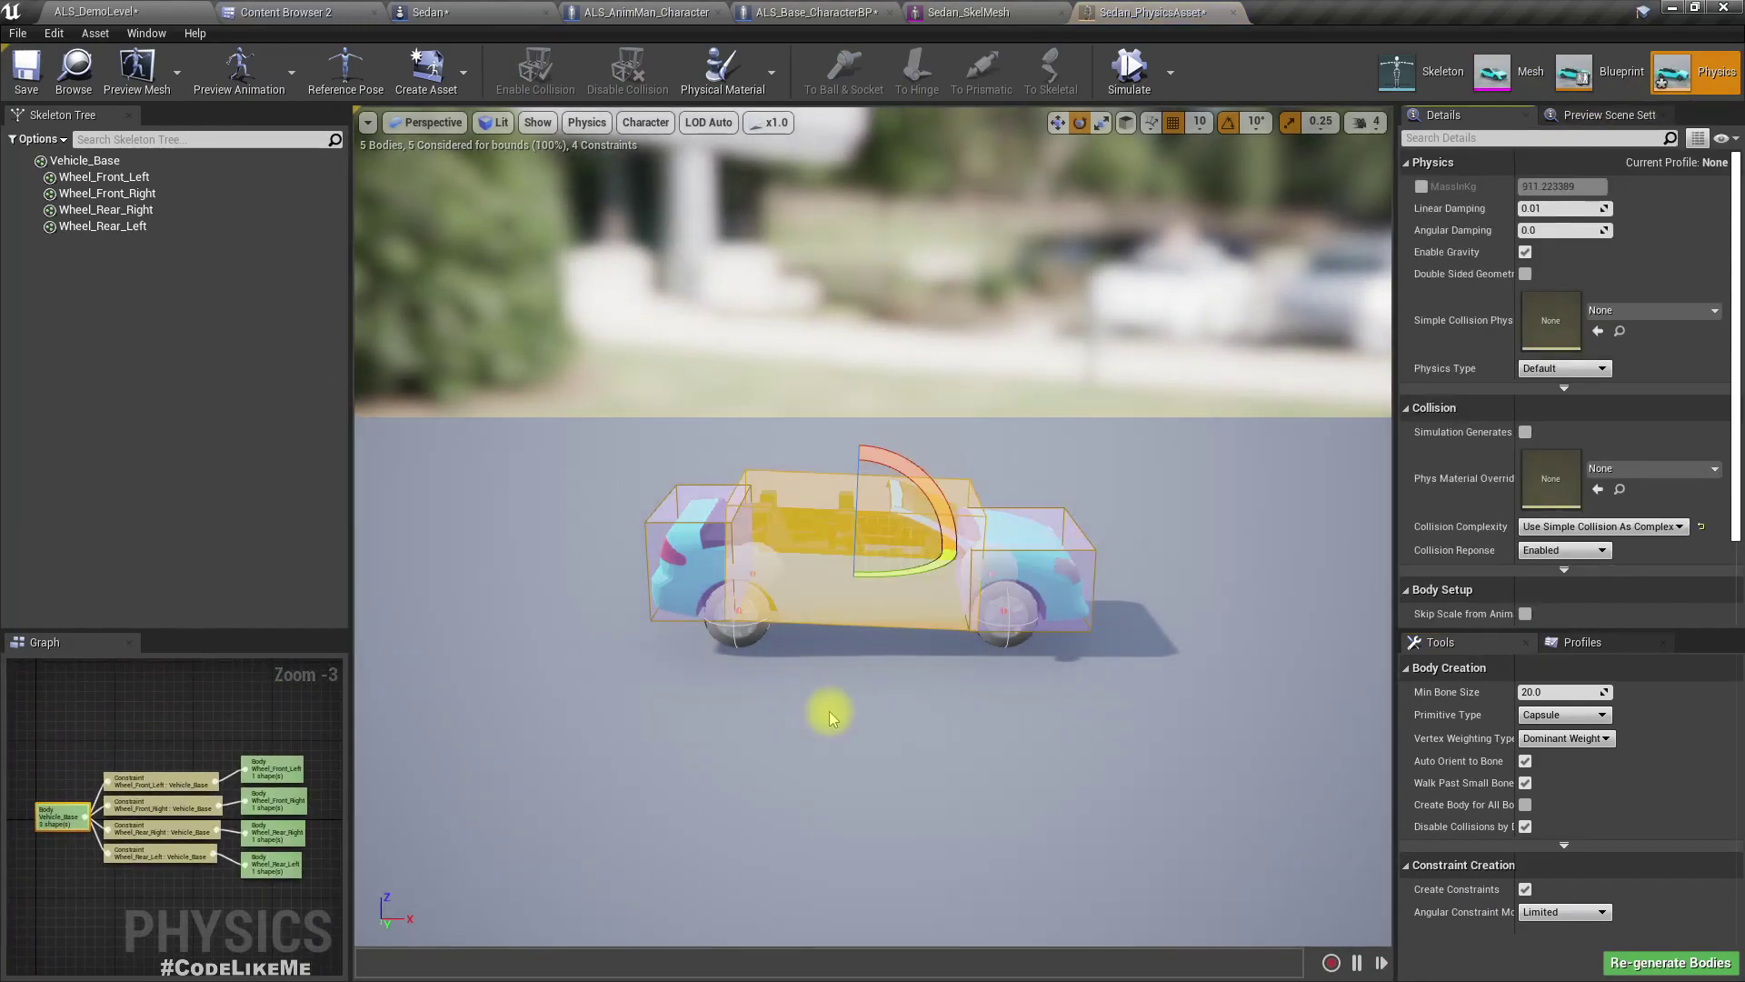
pyautogui.click(717, 602)
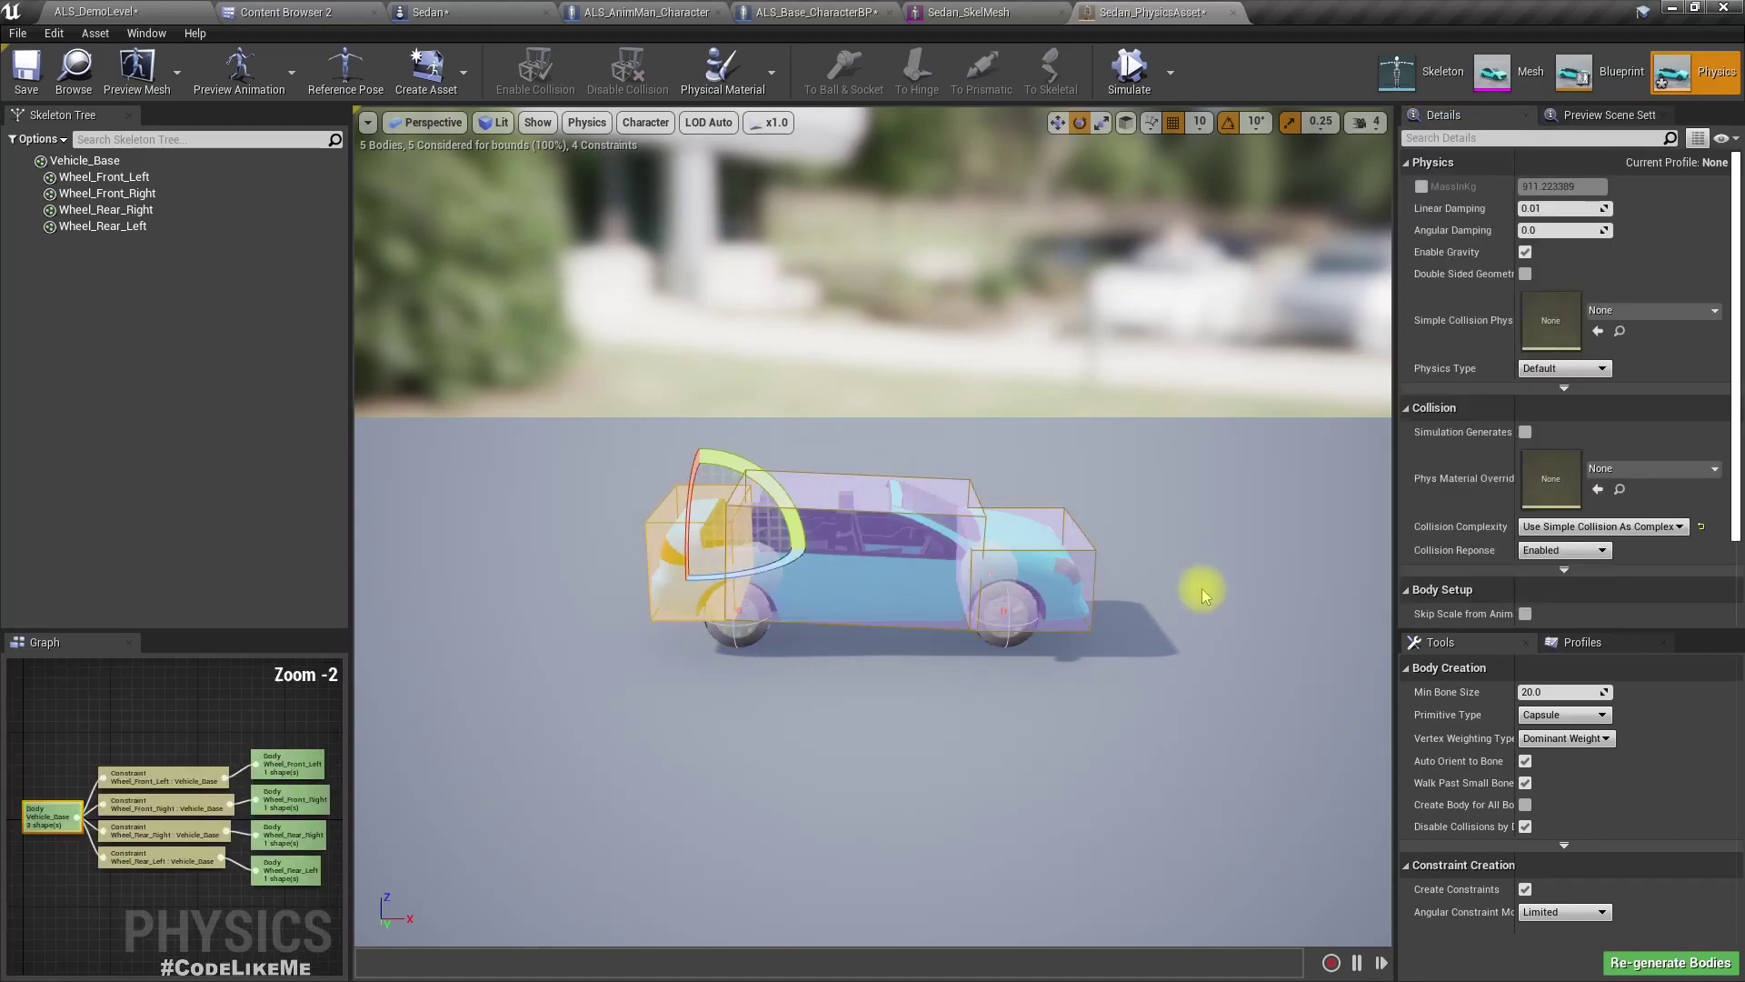
pyautogui.click(1049, 562)
pyautogui.click(834, 575)
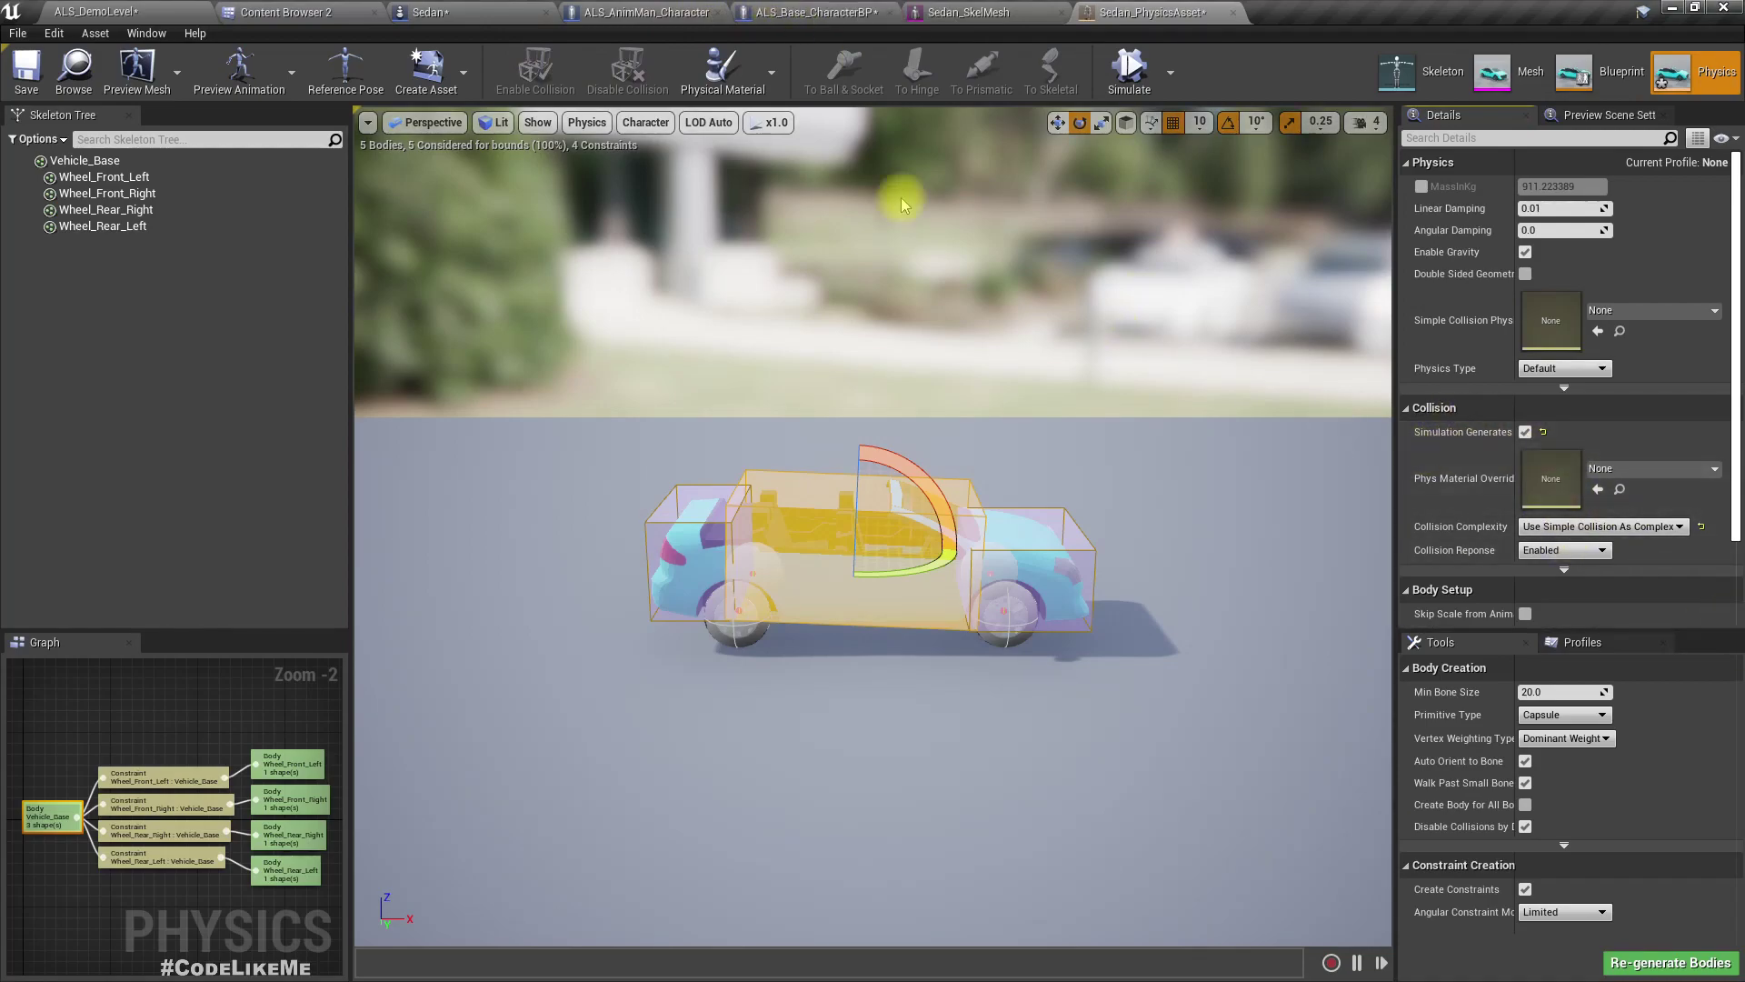
# Check the Simulation Generates Hit Events option and collision preset of the mesh component in the Sedan blueprint
pyautogui.click(459, 9)
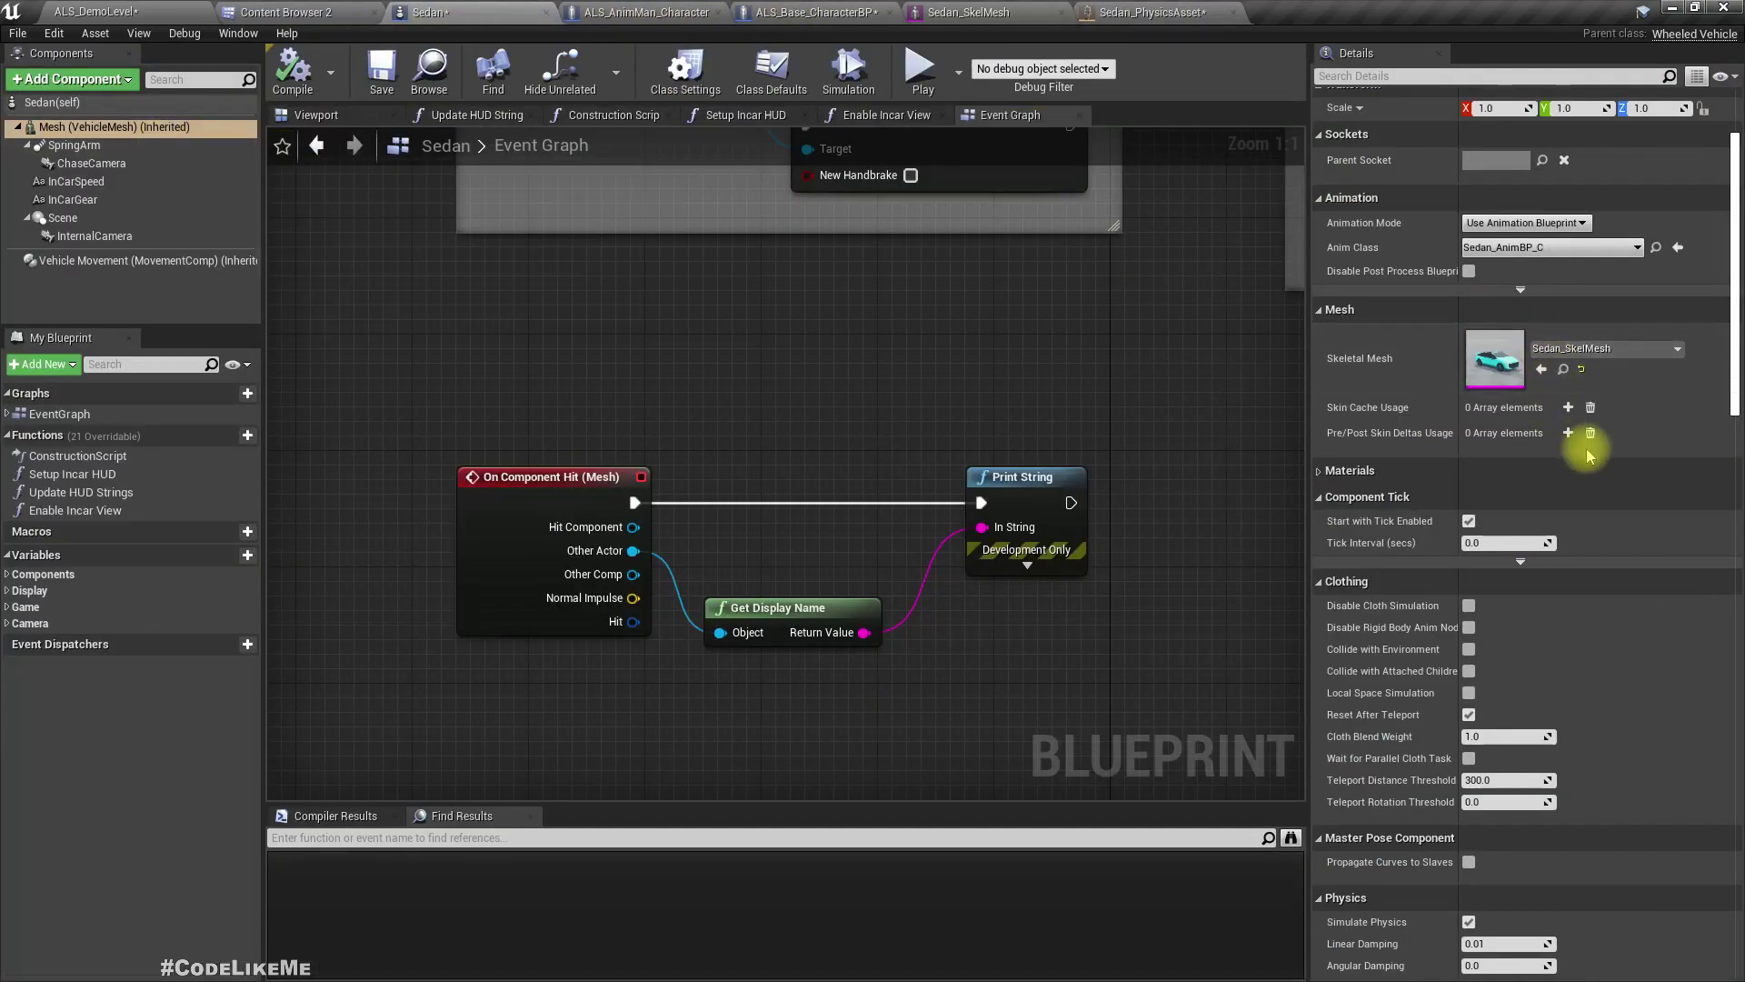
pyautogui.scroll(-5, 1588, 446)
pyautogui.scroll(-4, 1587, 445)
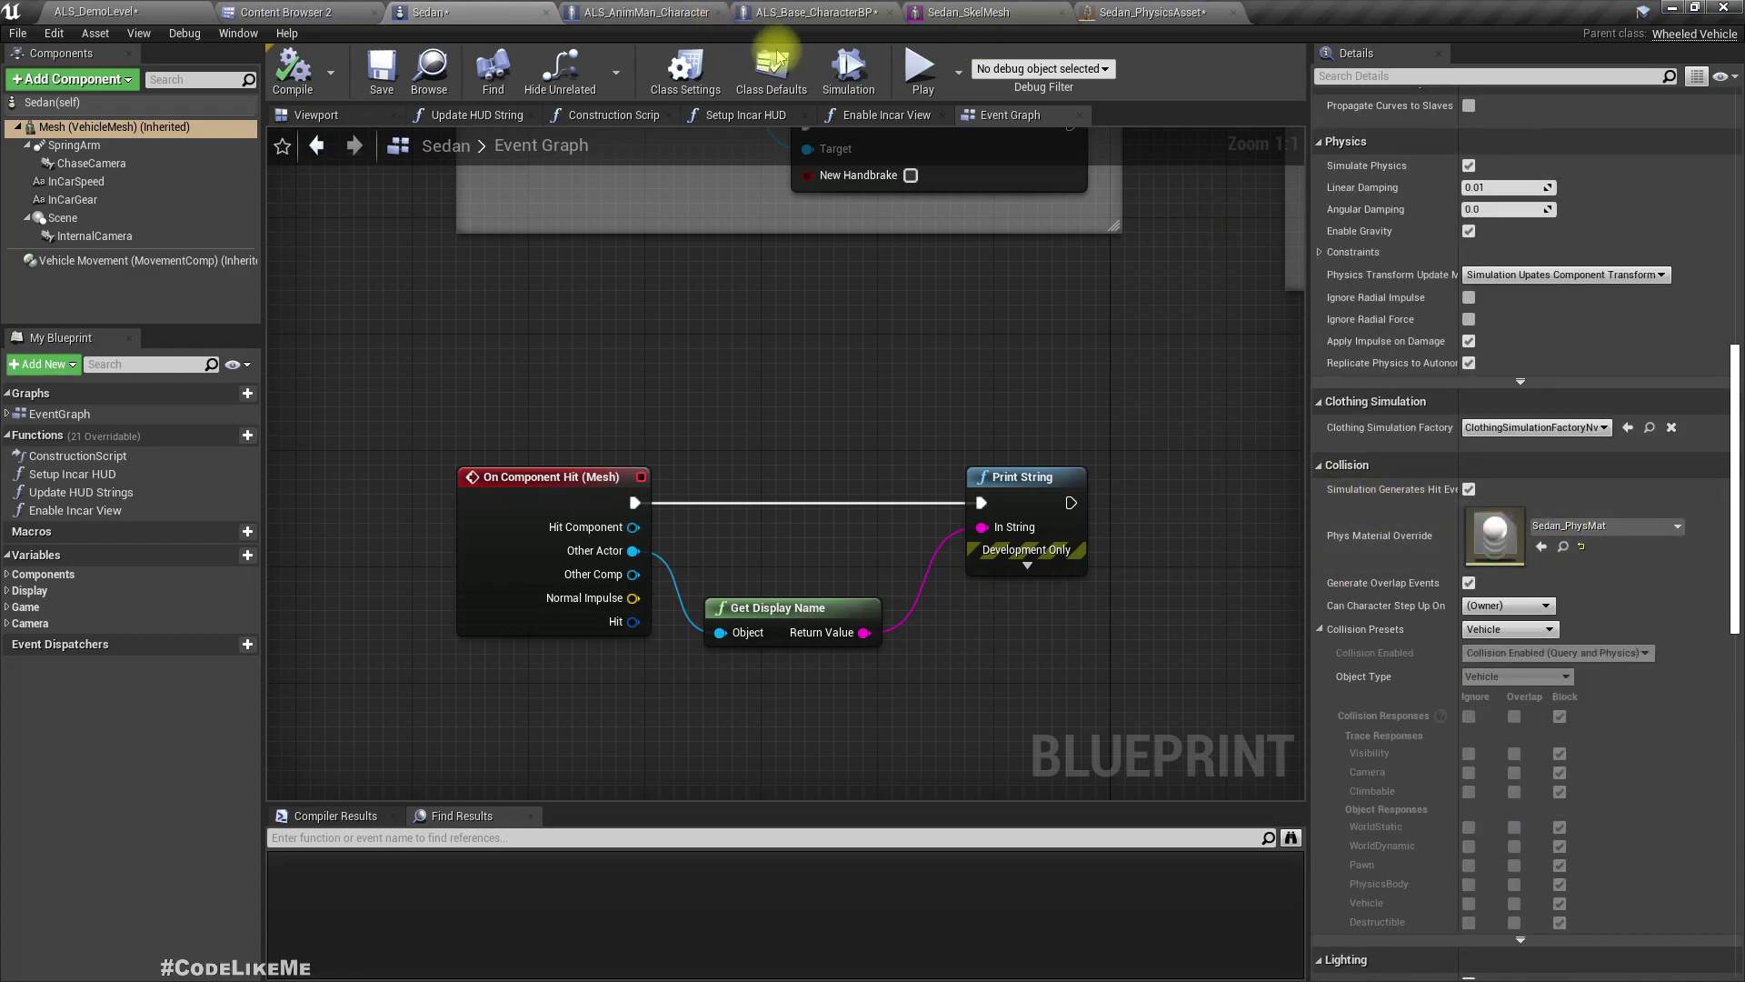
# Play the demo level maximised, drive the Sedan into AI characters to retest hit detection, and return to the normal editor layout
pyautogui.click(153, 9)
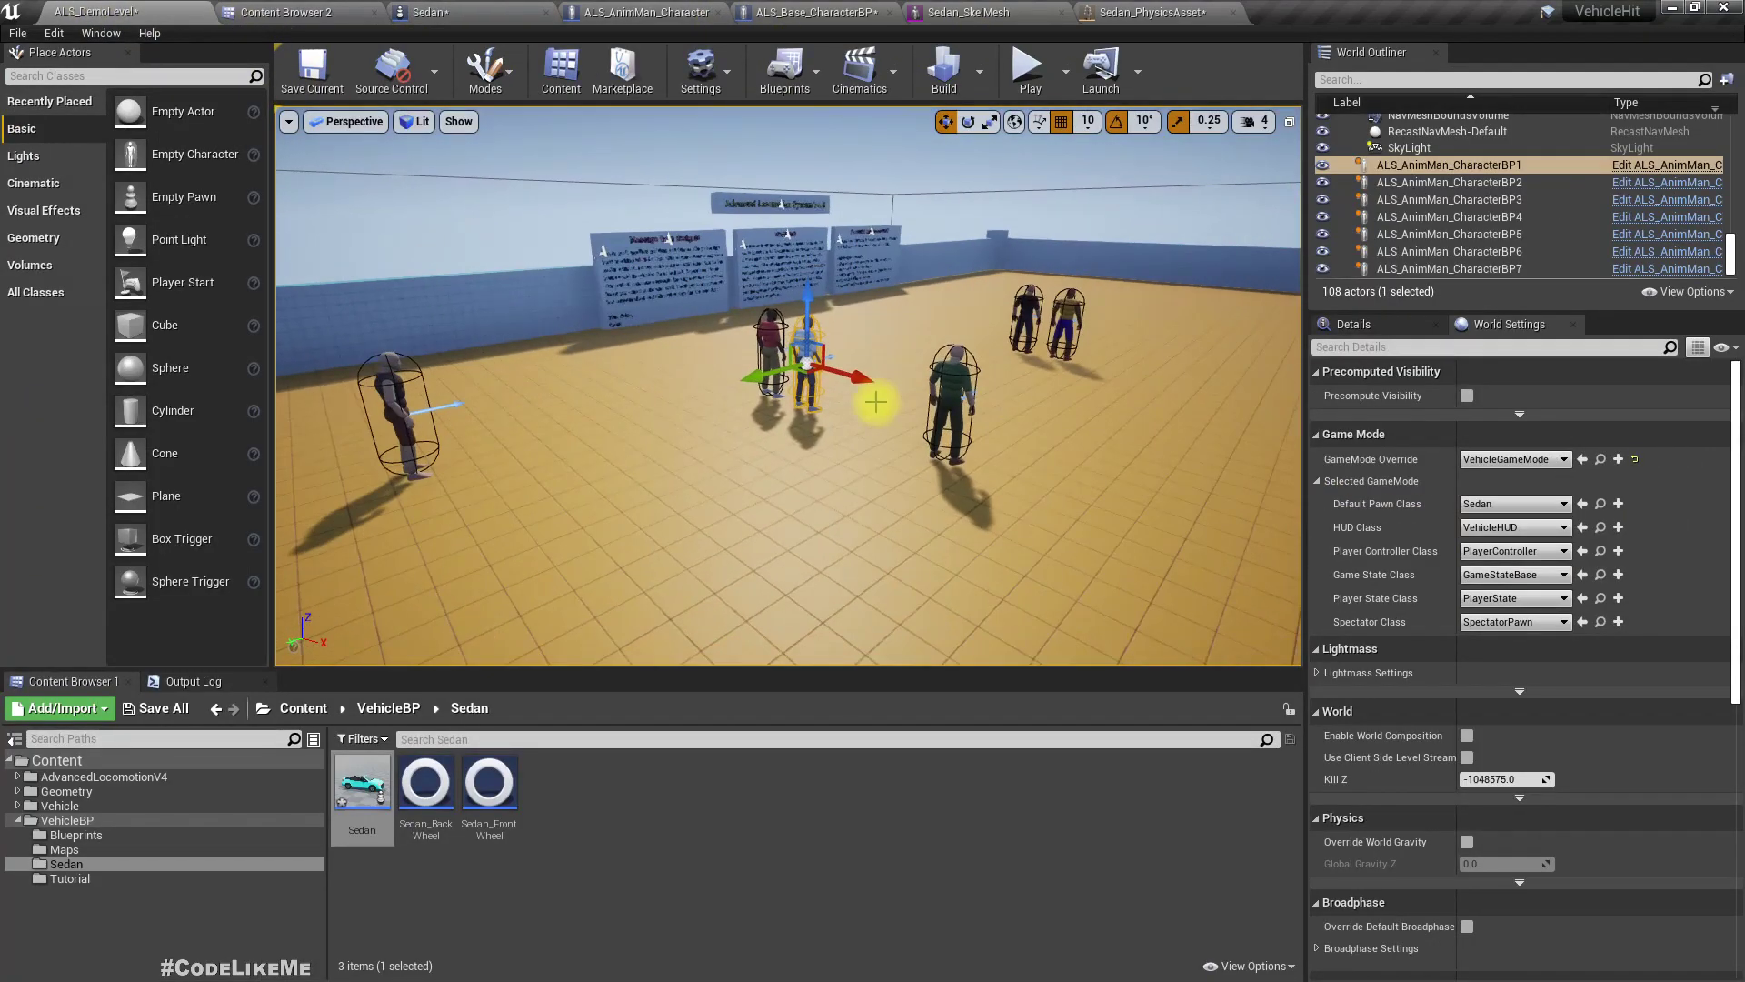
pyautogui.press('F11')
pyautogui.hotkey('alt', 'p')
pyautogui.press('w')
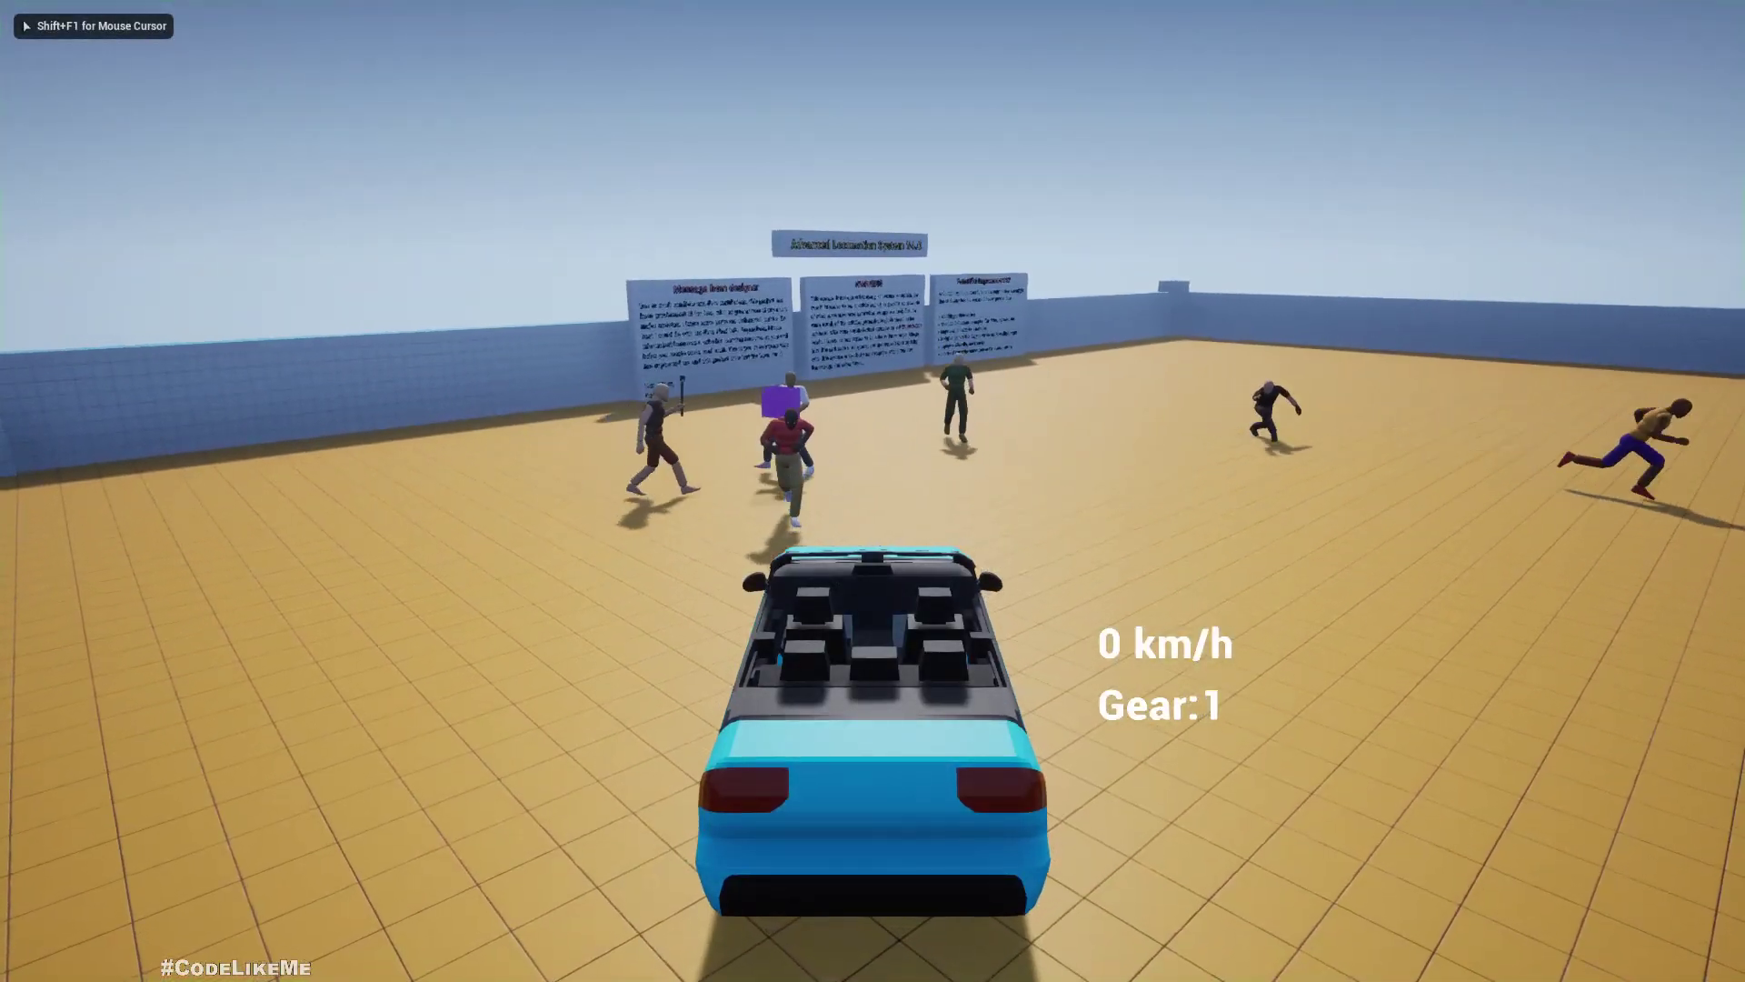
pyautogui.press('s')
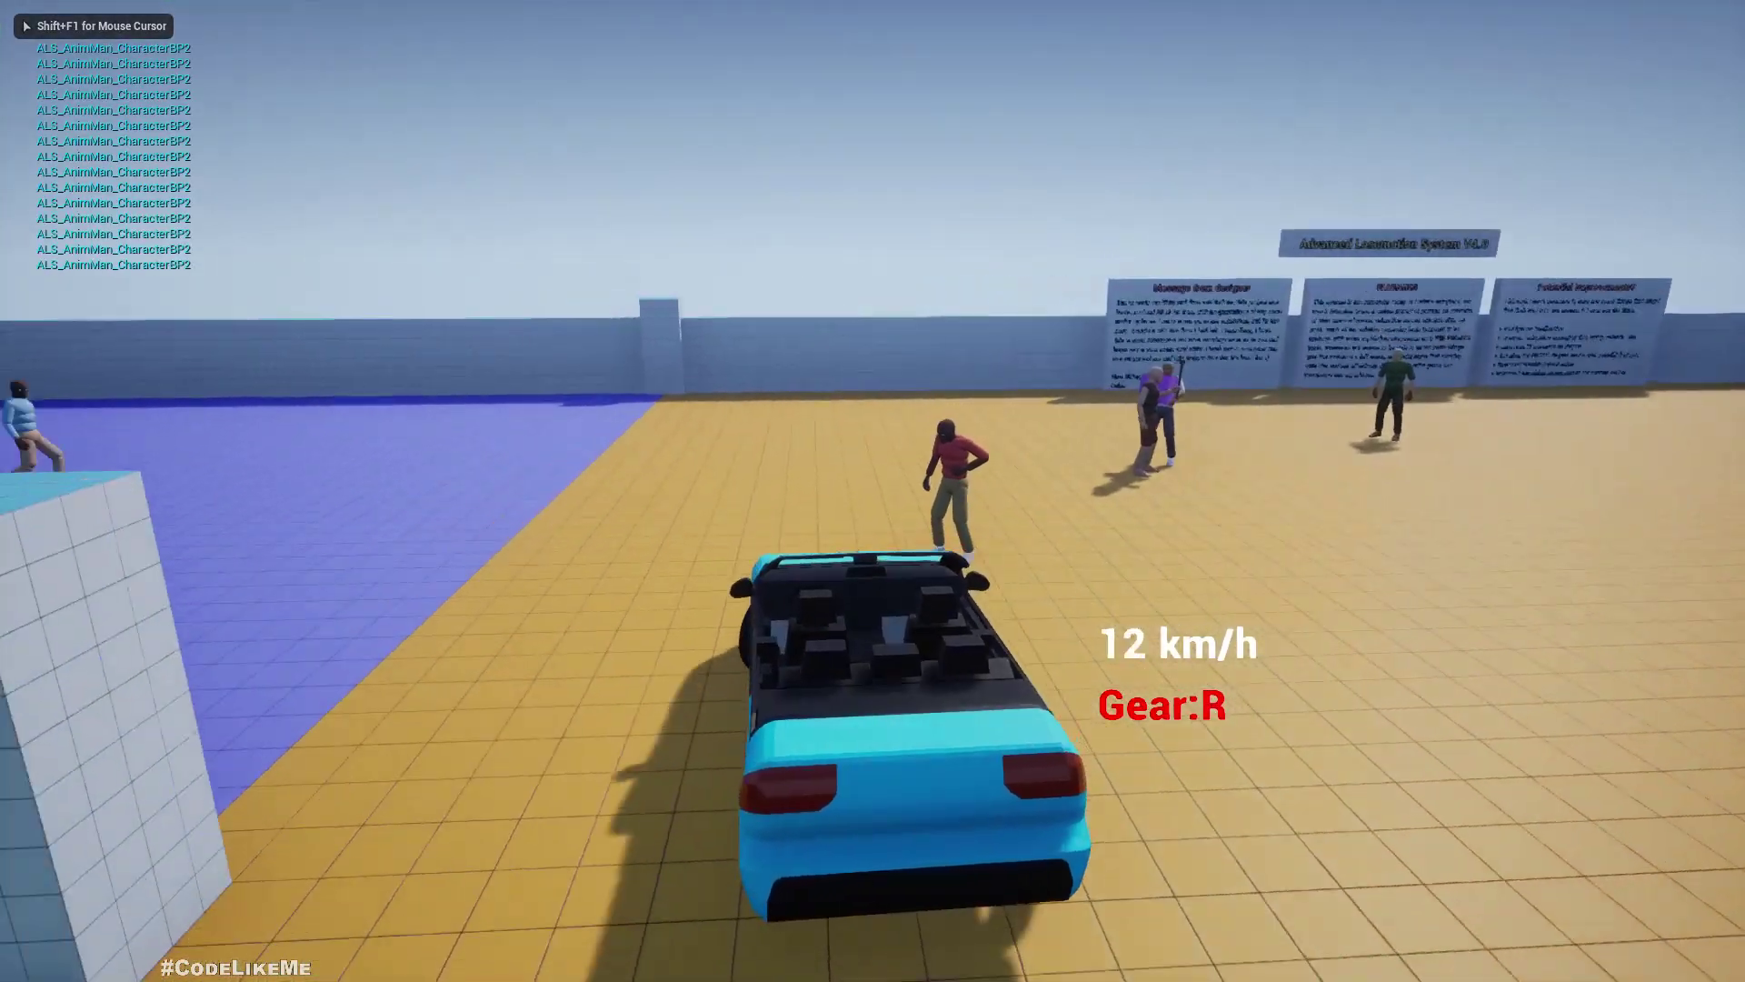
pyautogui.press('w')
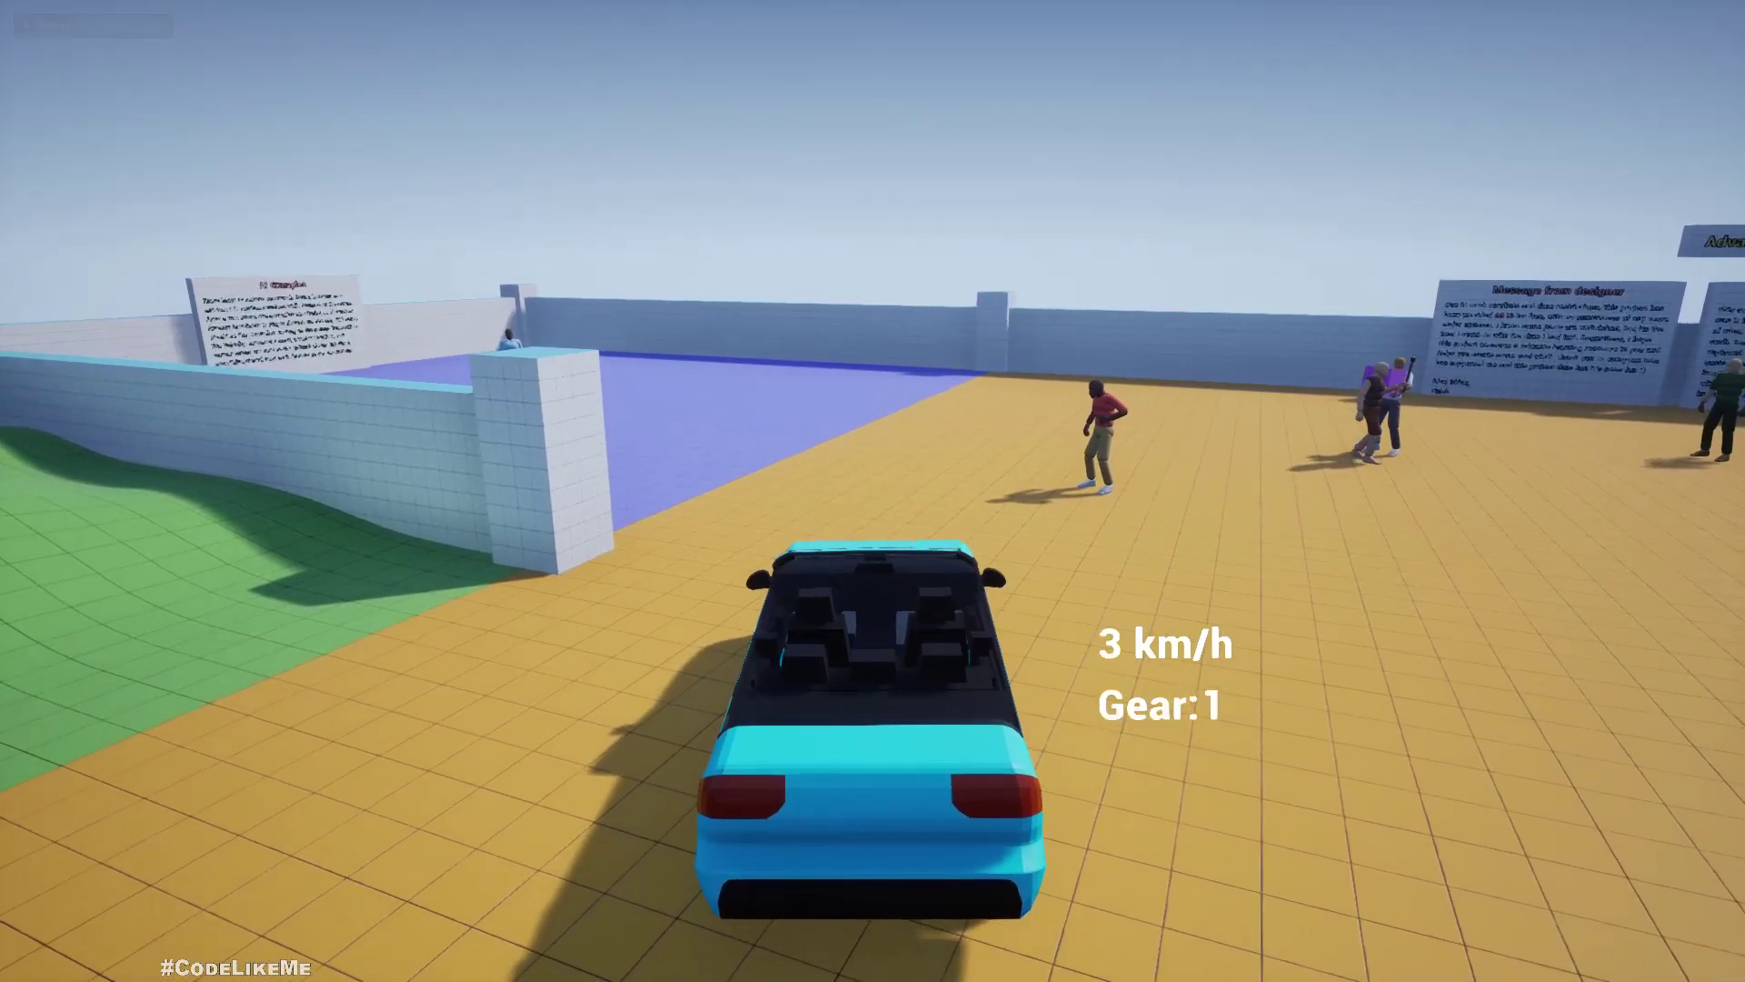
pyautogui.press('d')
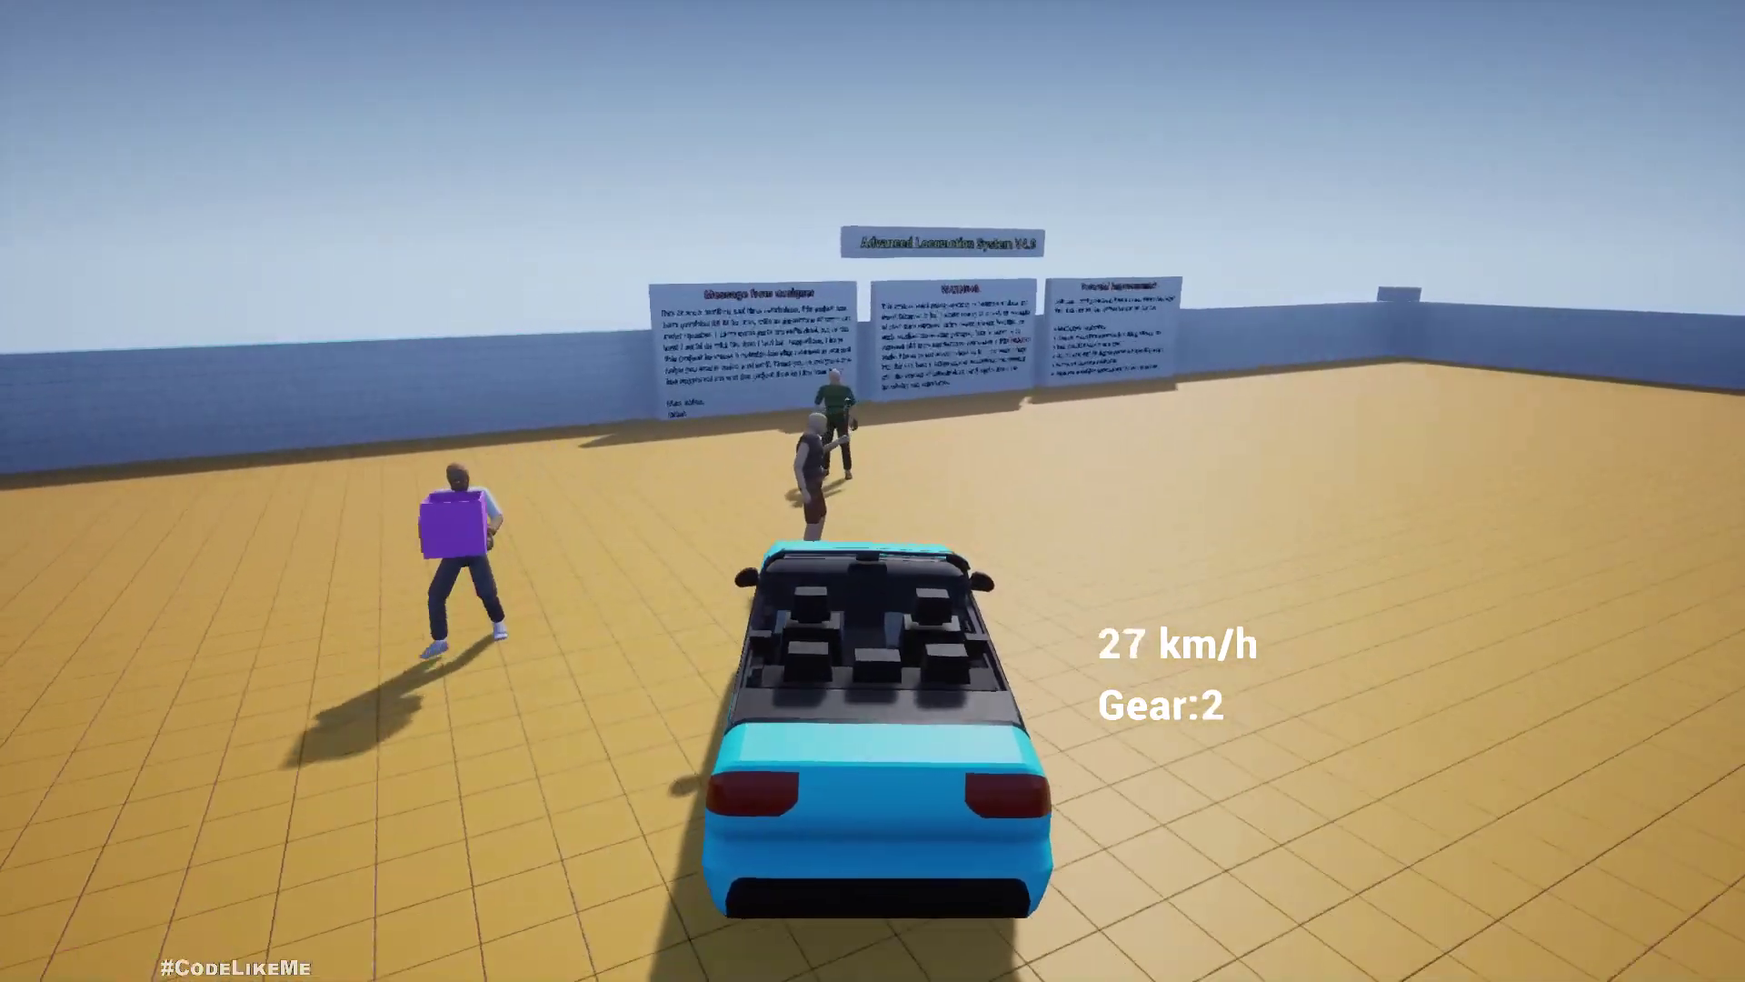
pyautogui.press('s')
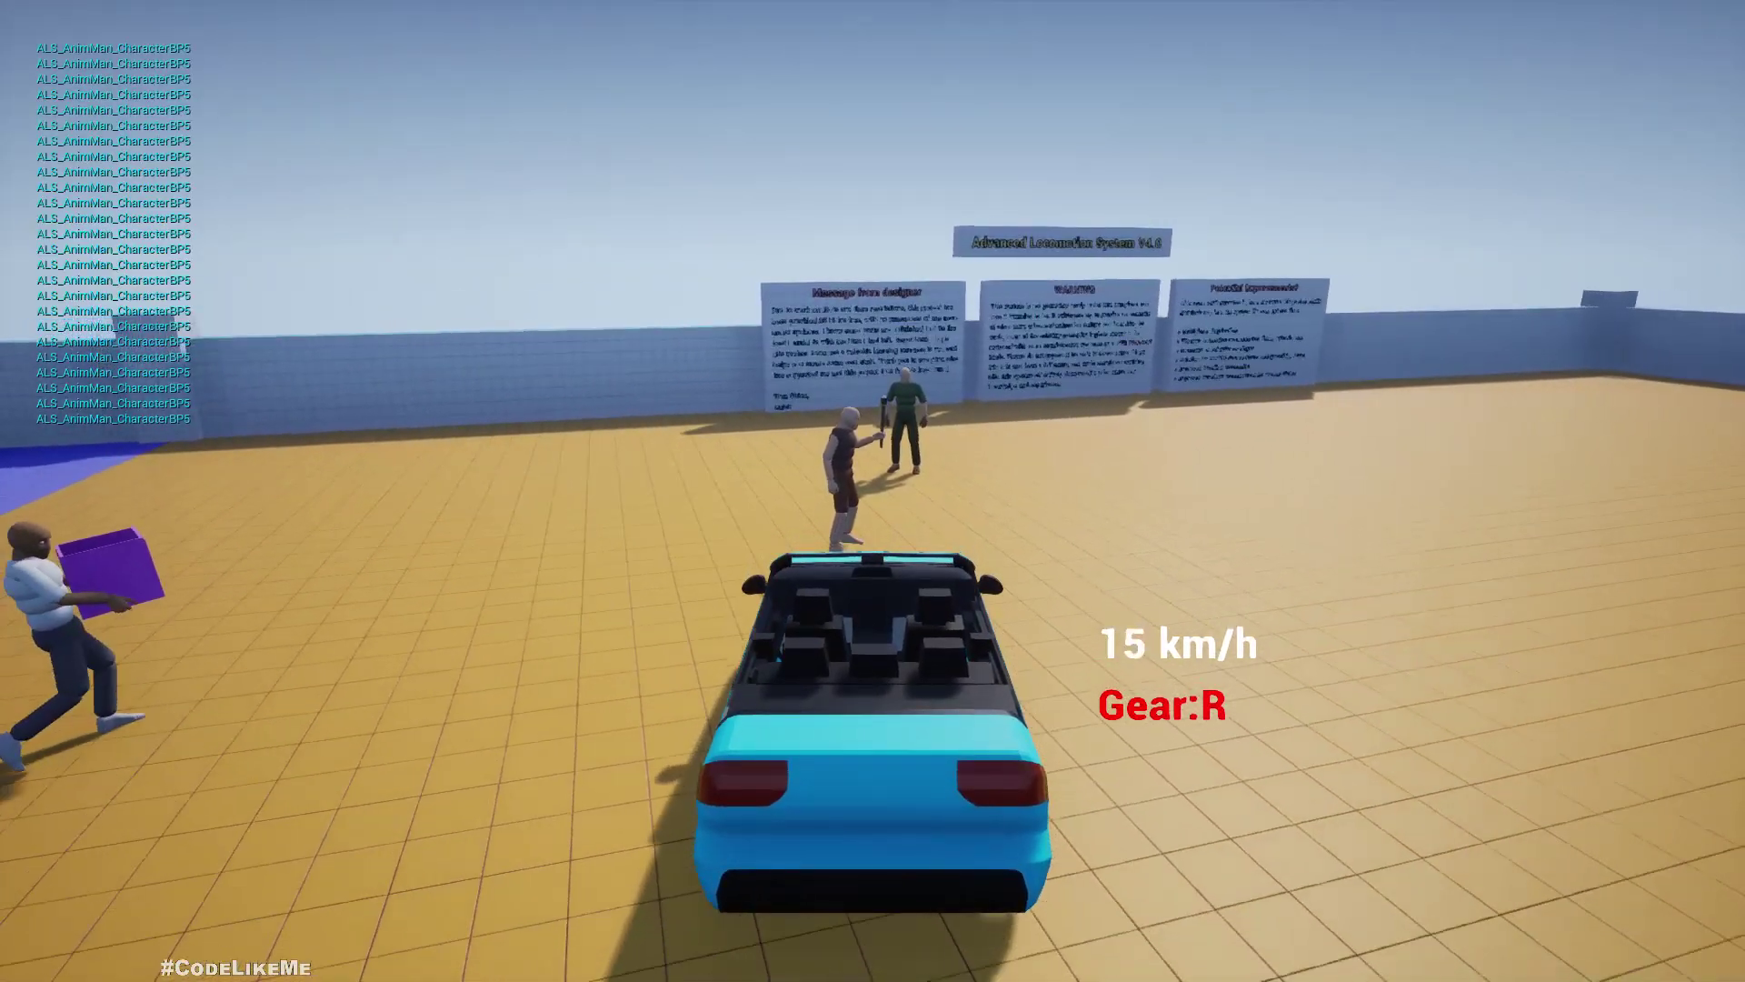
pyautogui.press('Escape')
pyautogui.press('F11')
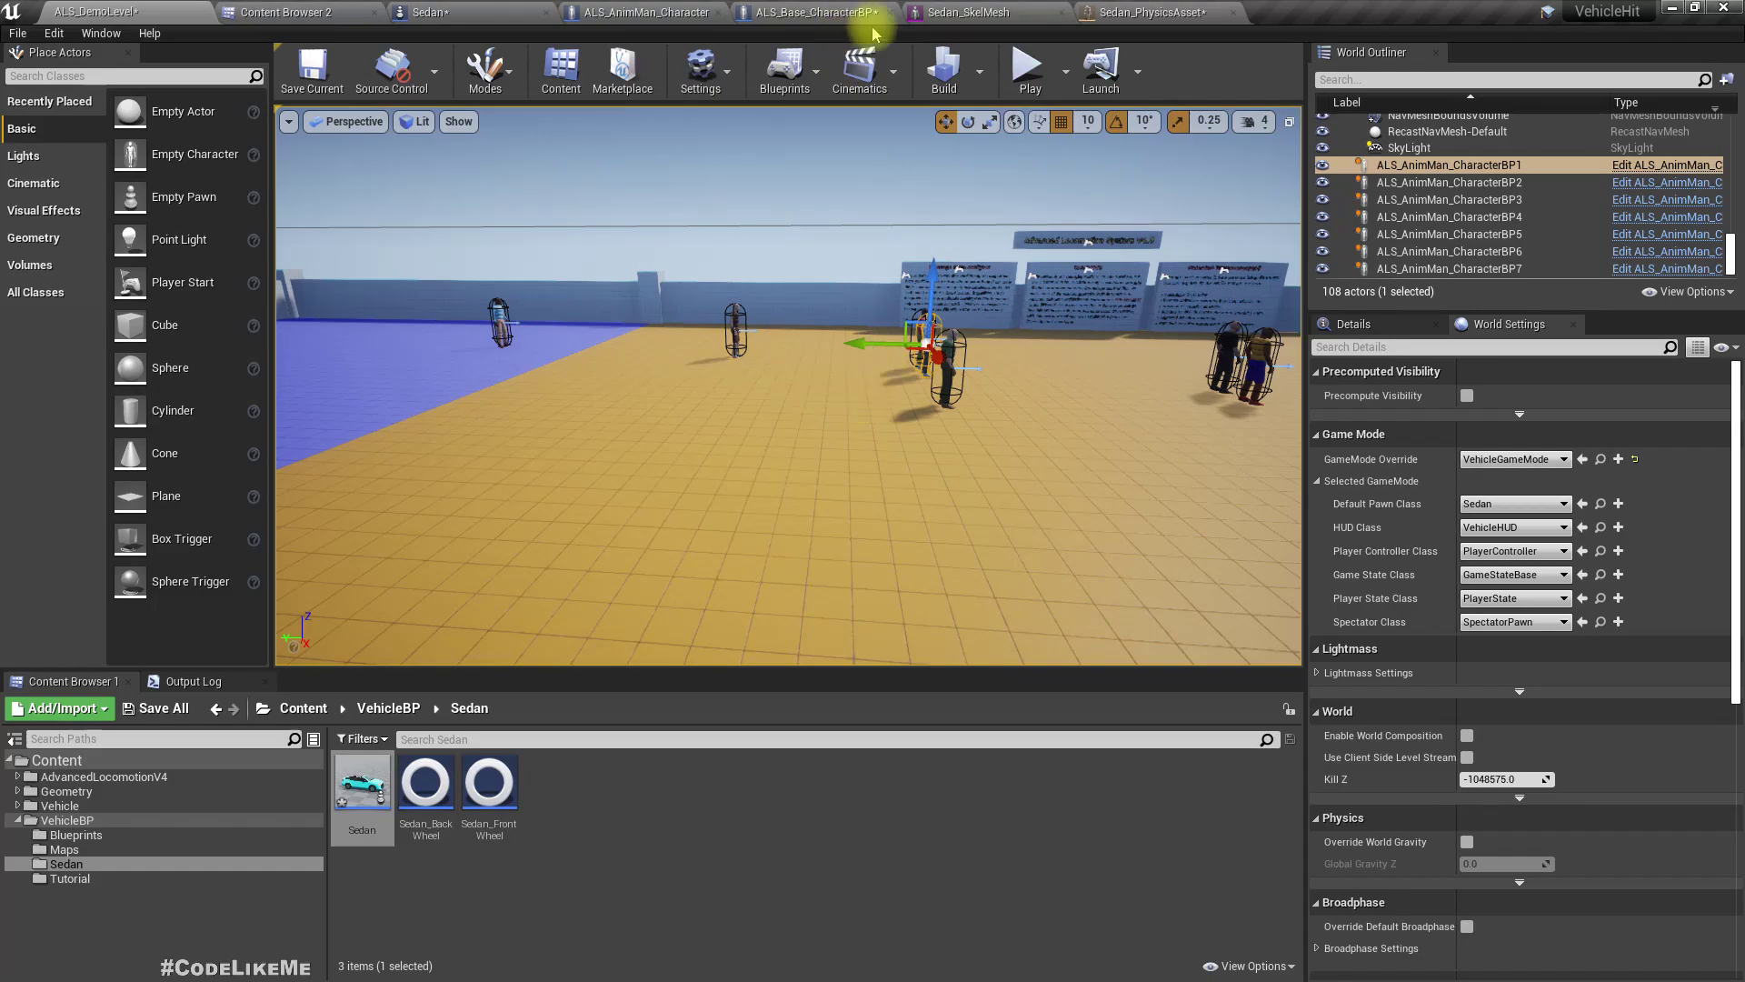
# Review the implemented interfaces of ALS_Base_CharacterBP and open the Interfaces folder inside AdvancedLocomotionV4's Blueprints folder
pyautogui.click(850, 13)
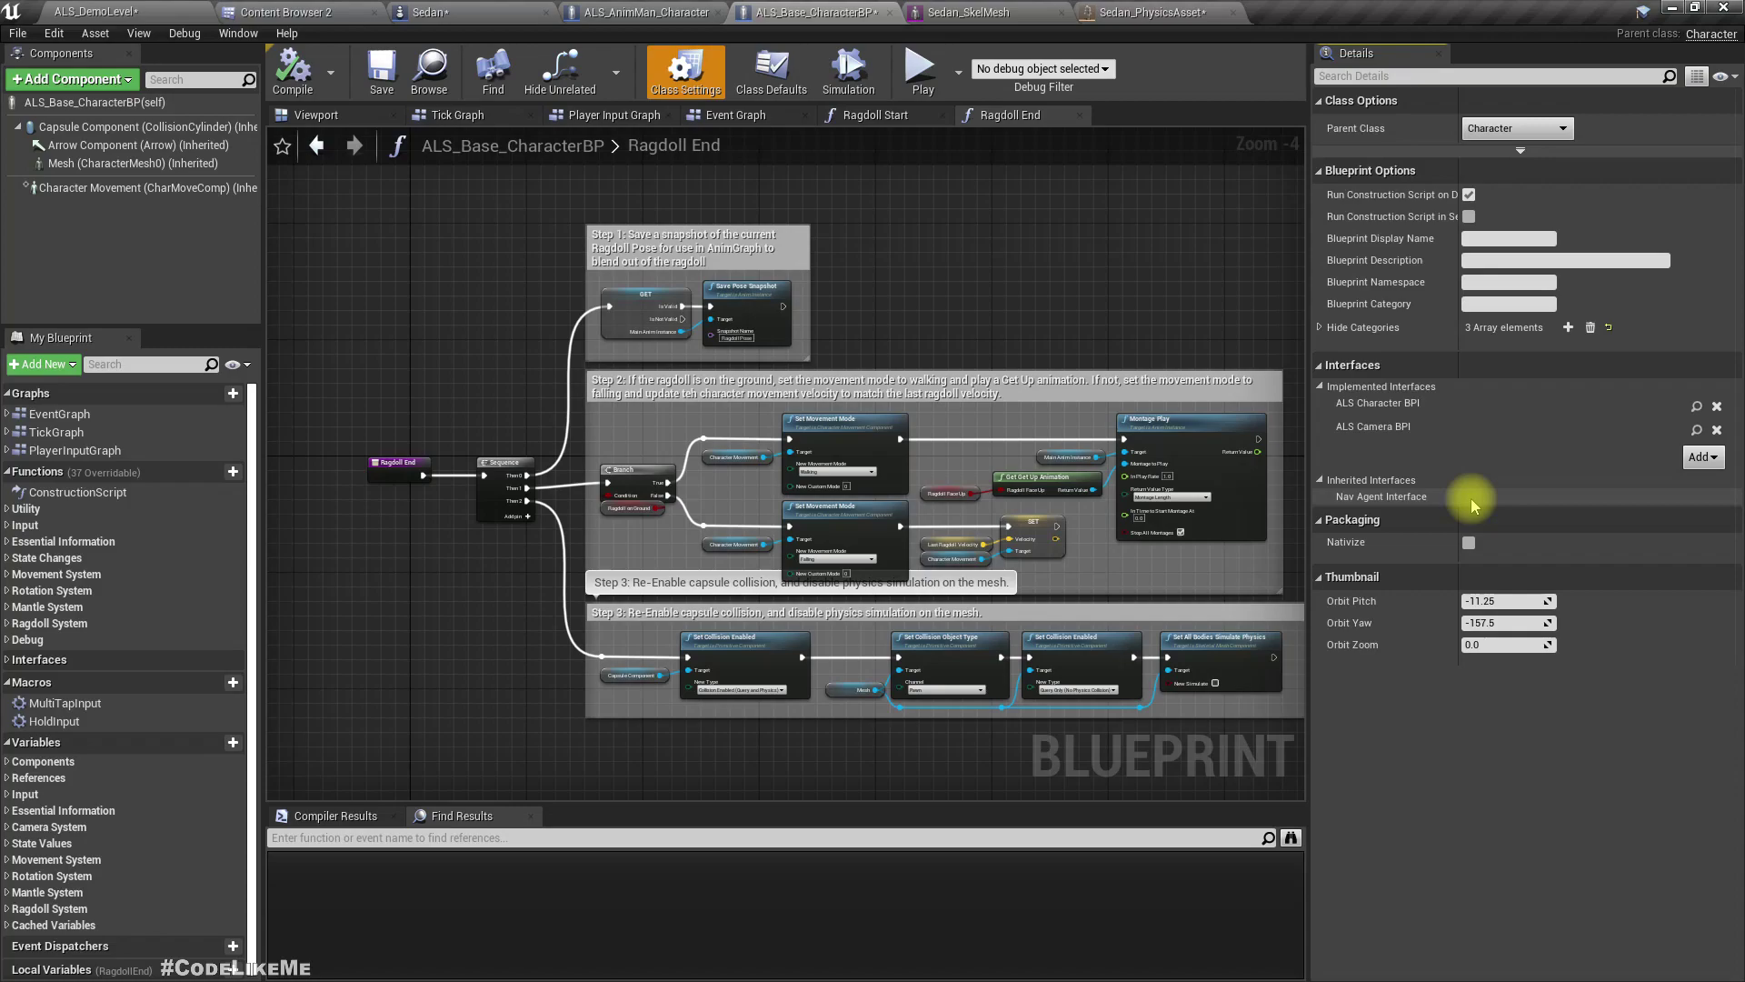
pyautogui.click(359, 9)
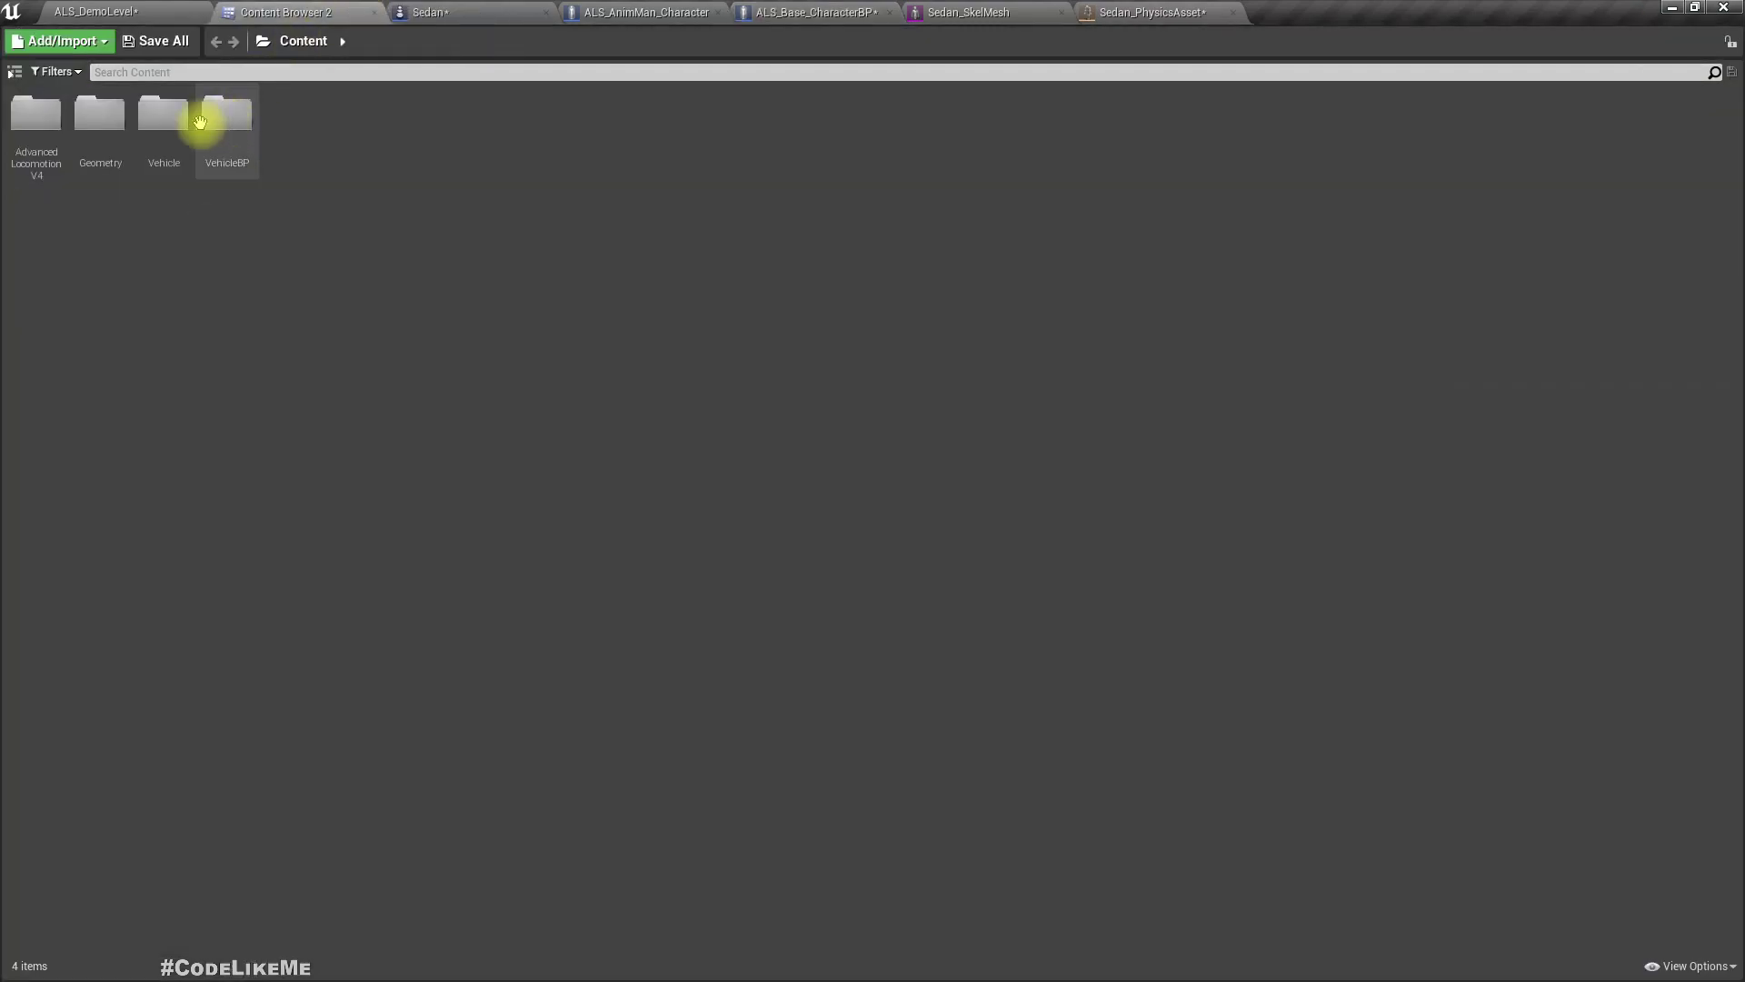
pyautogui.click(15, 71)
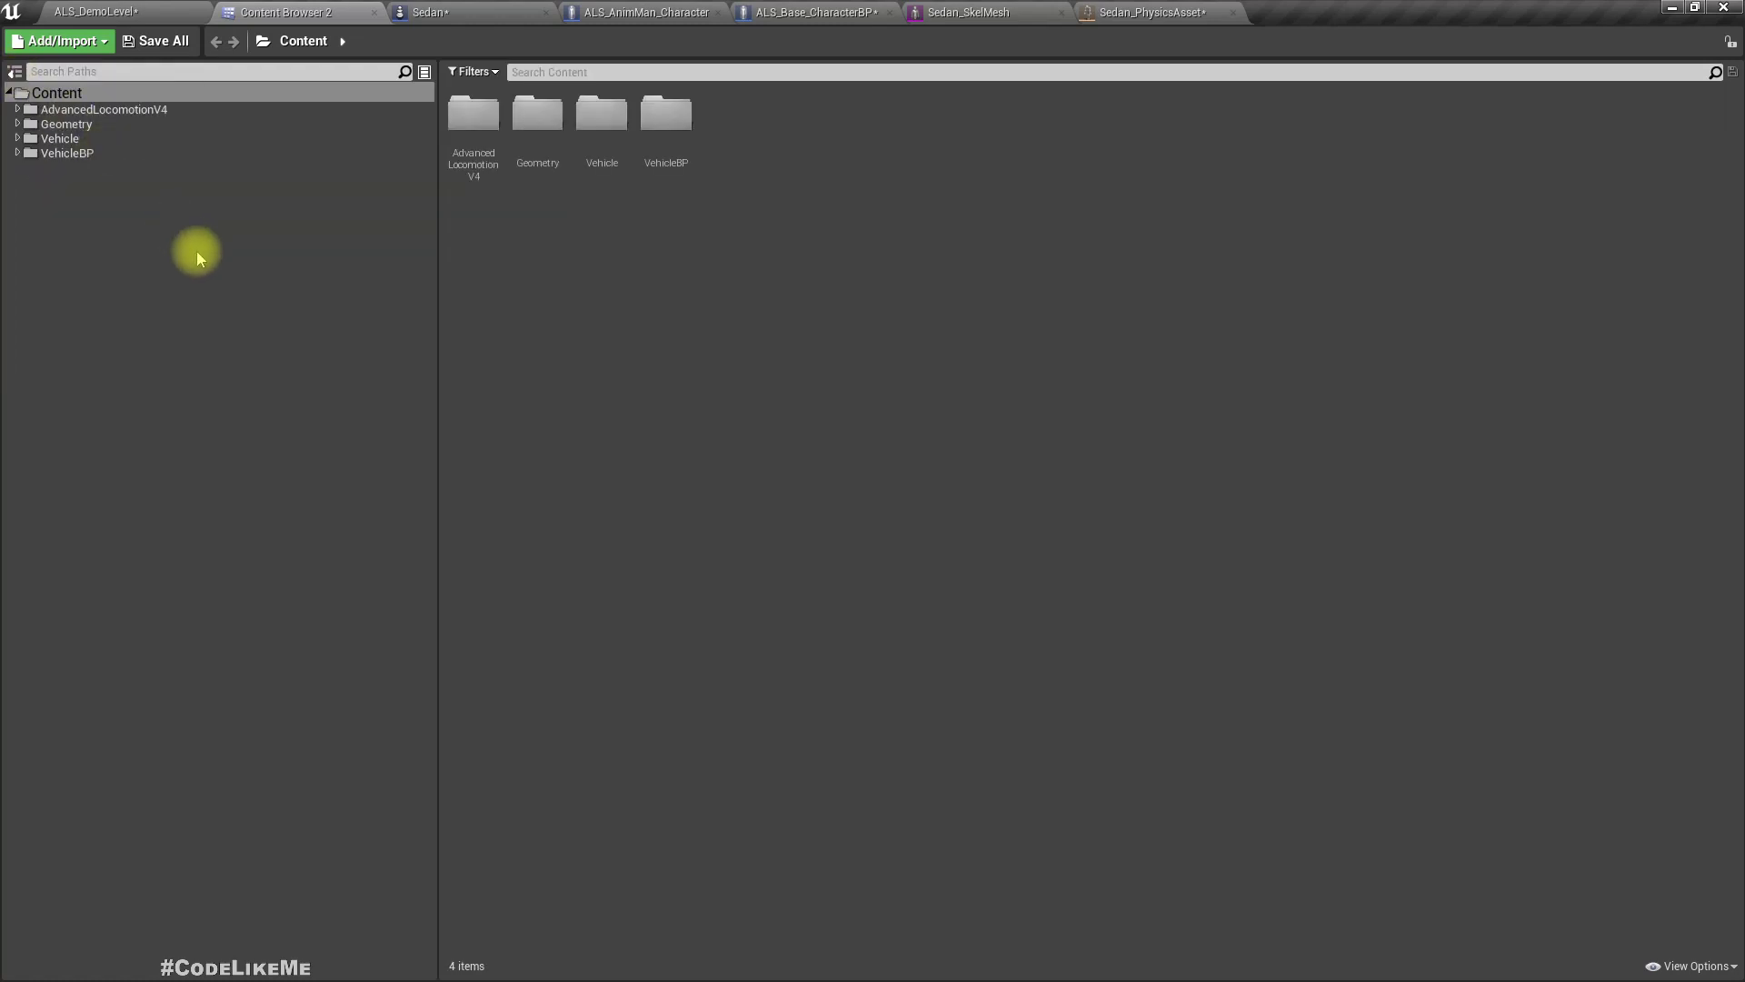
pyautogui.click(80, 155)
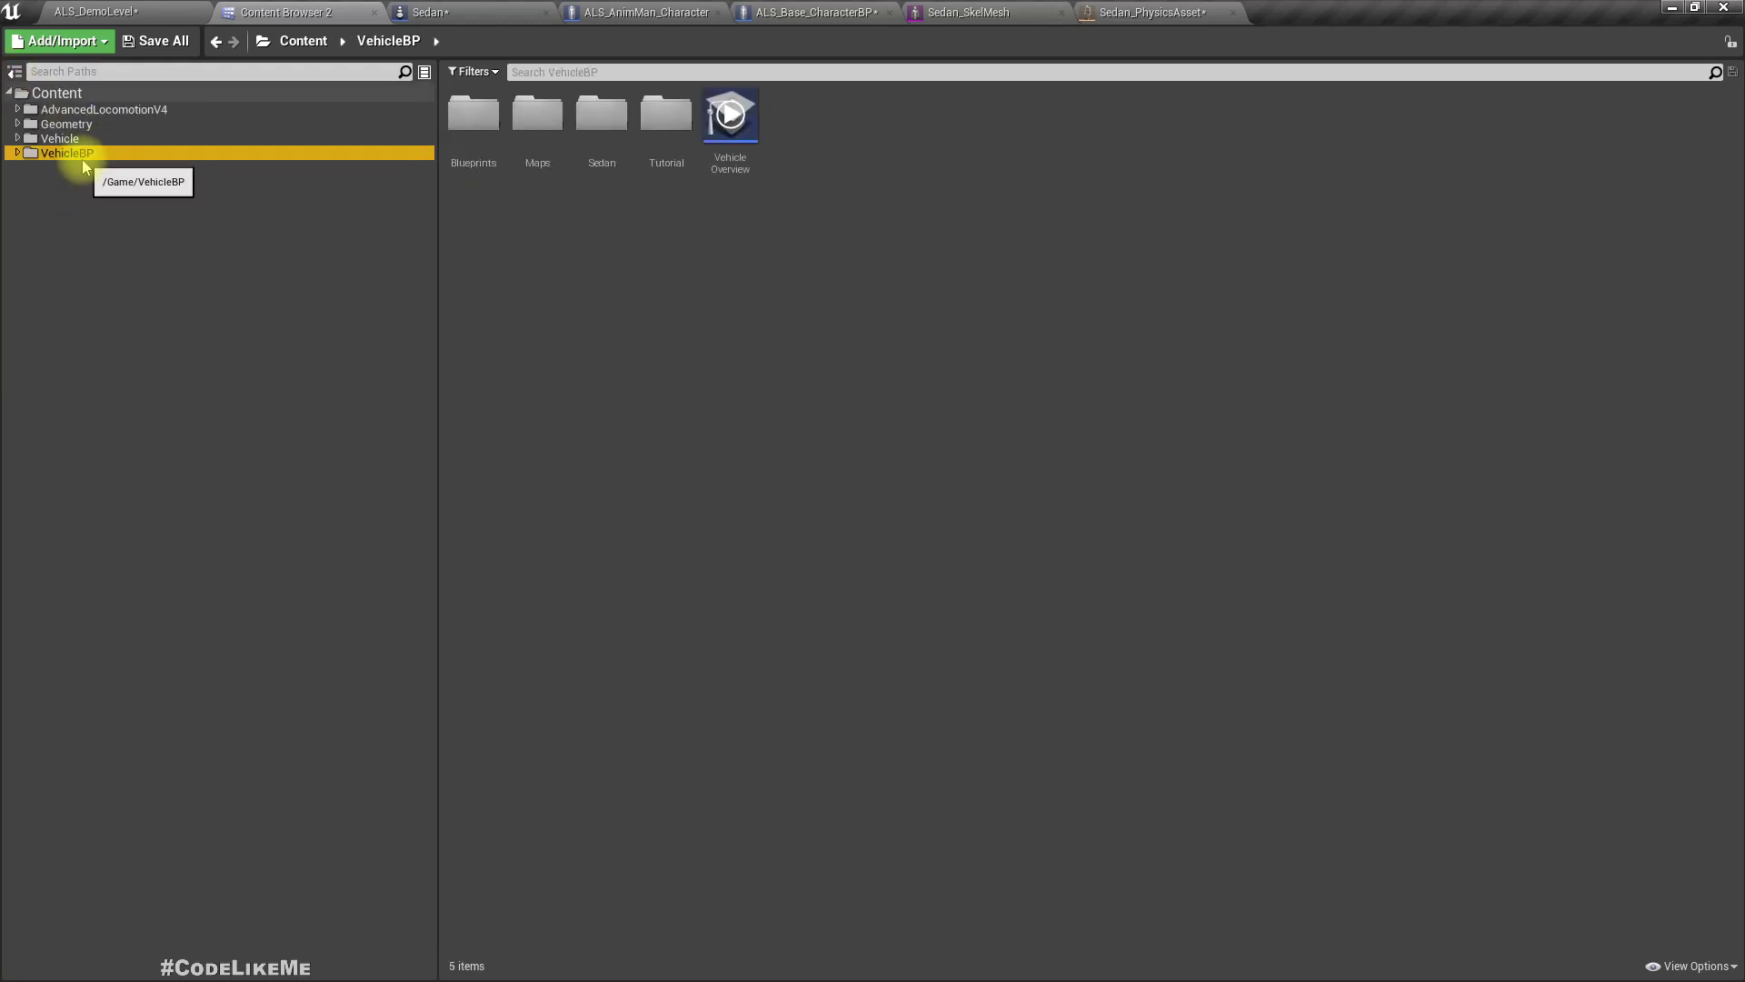
pyautogui.click(102, 110)
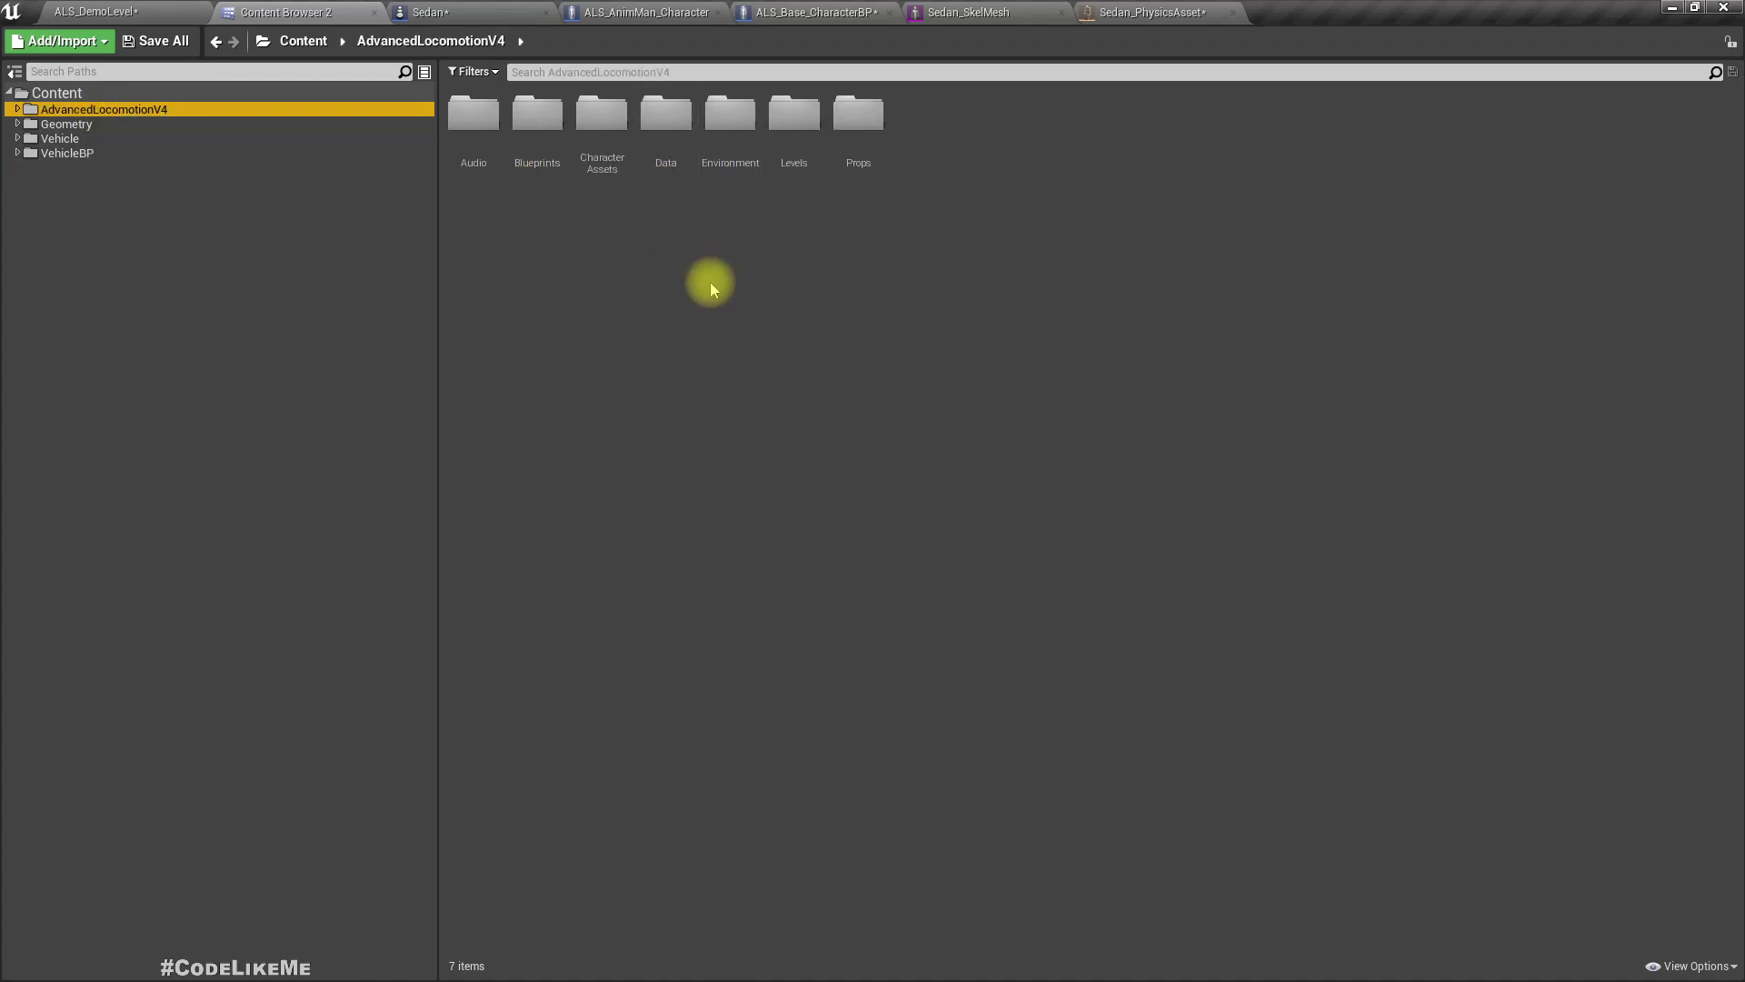
pyautogui.click(602, 113)
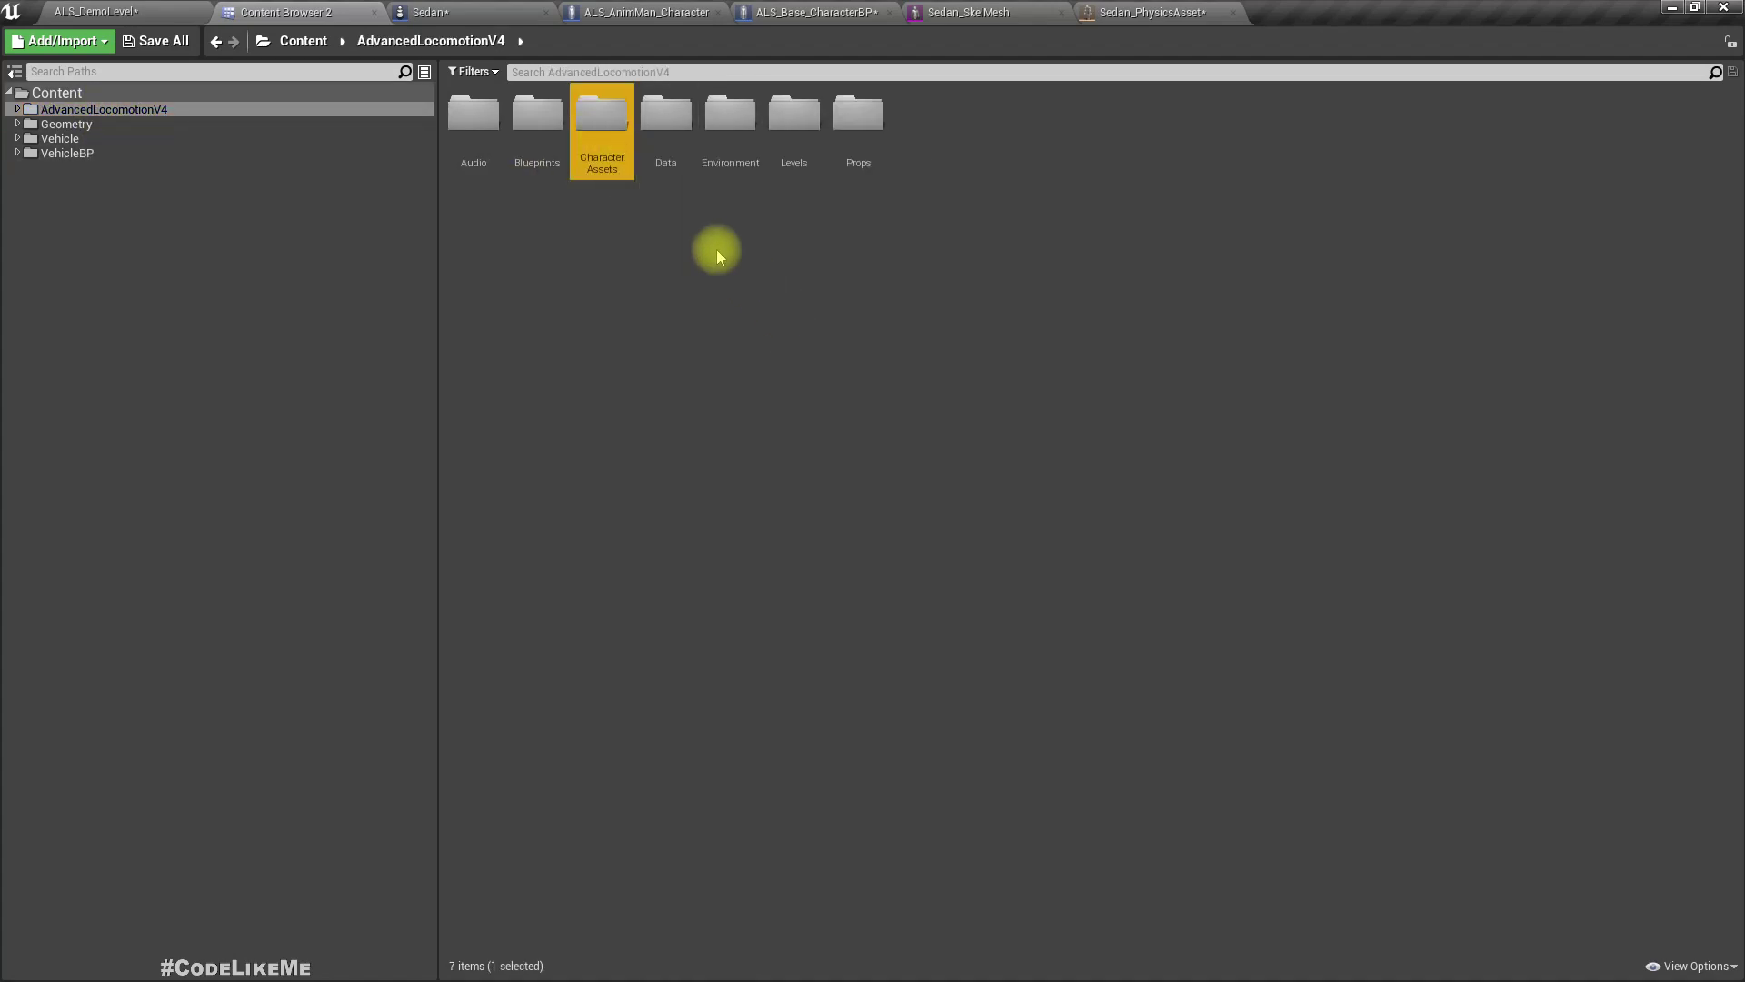
pyautogui.doubleClick(537, 114)
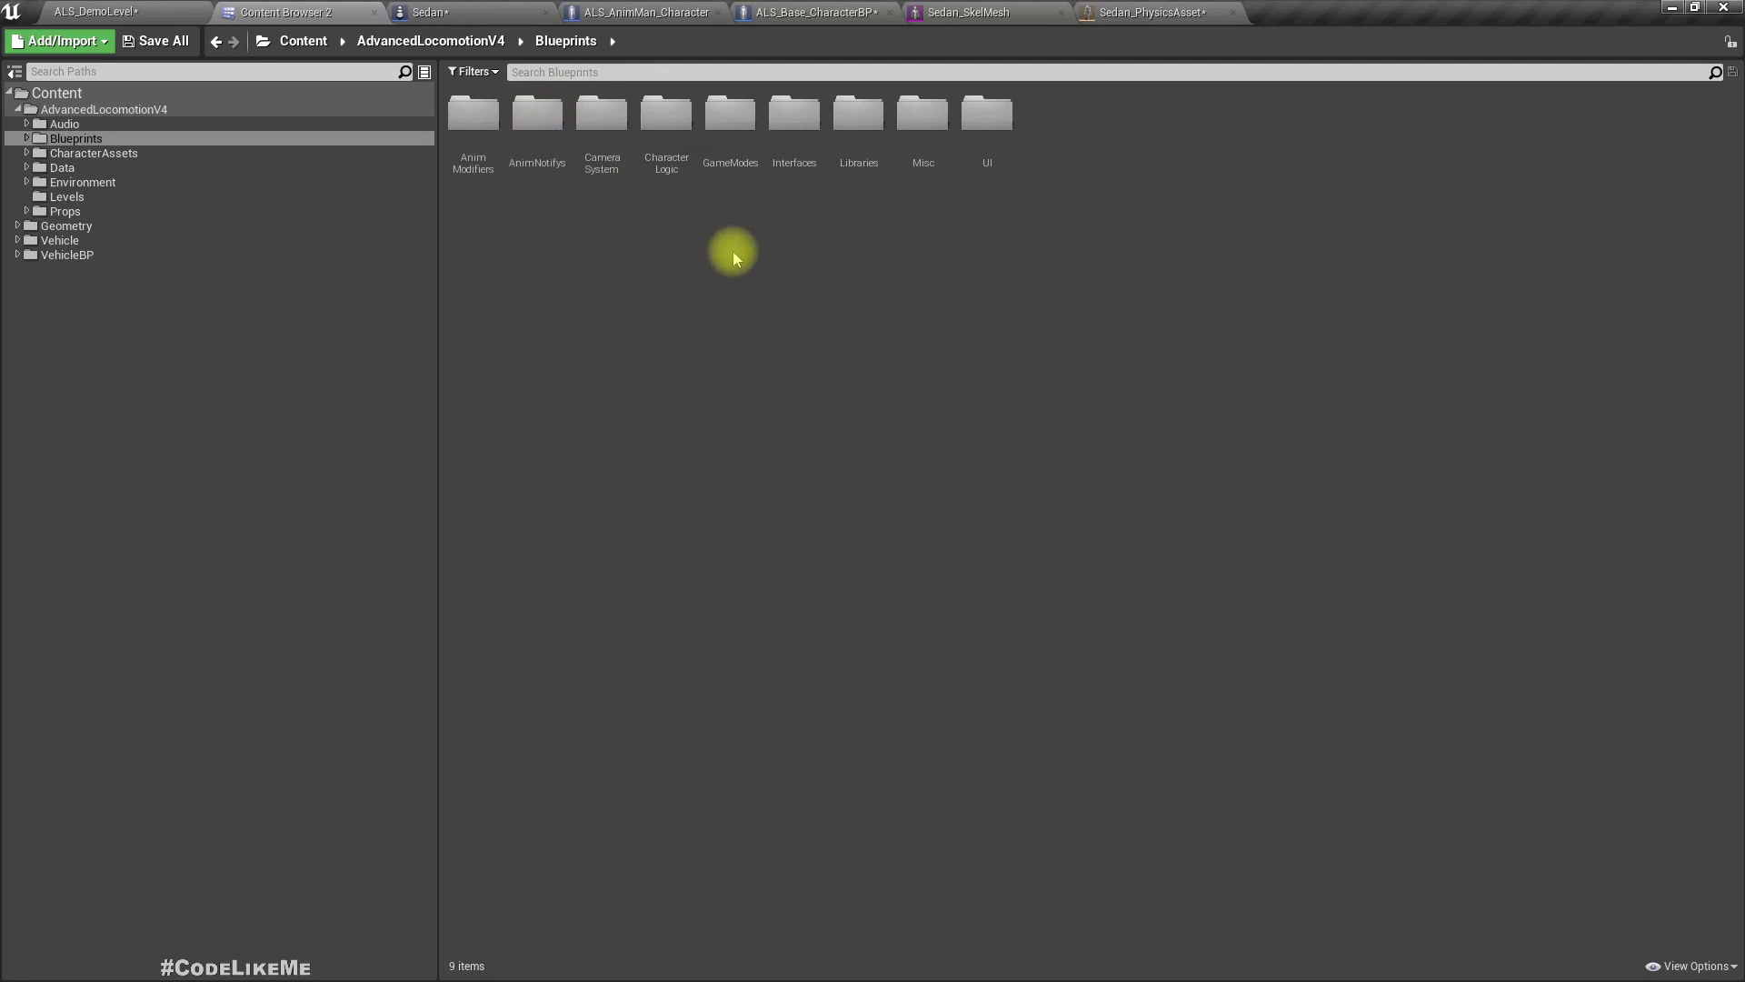
pyautogui.doubleClick(793, 111)
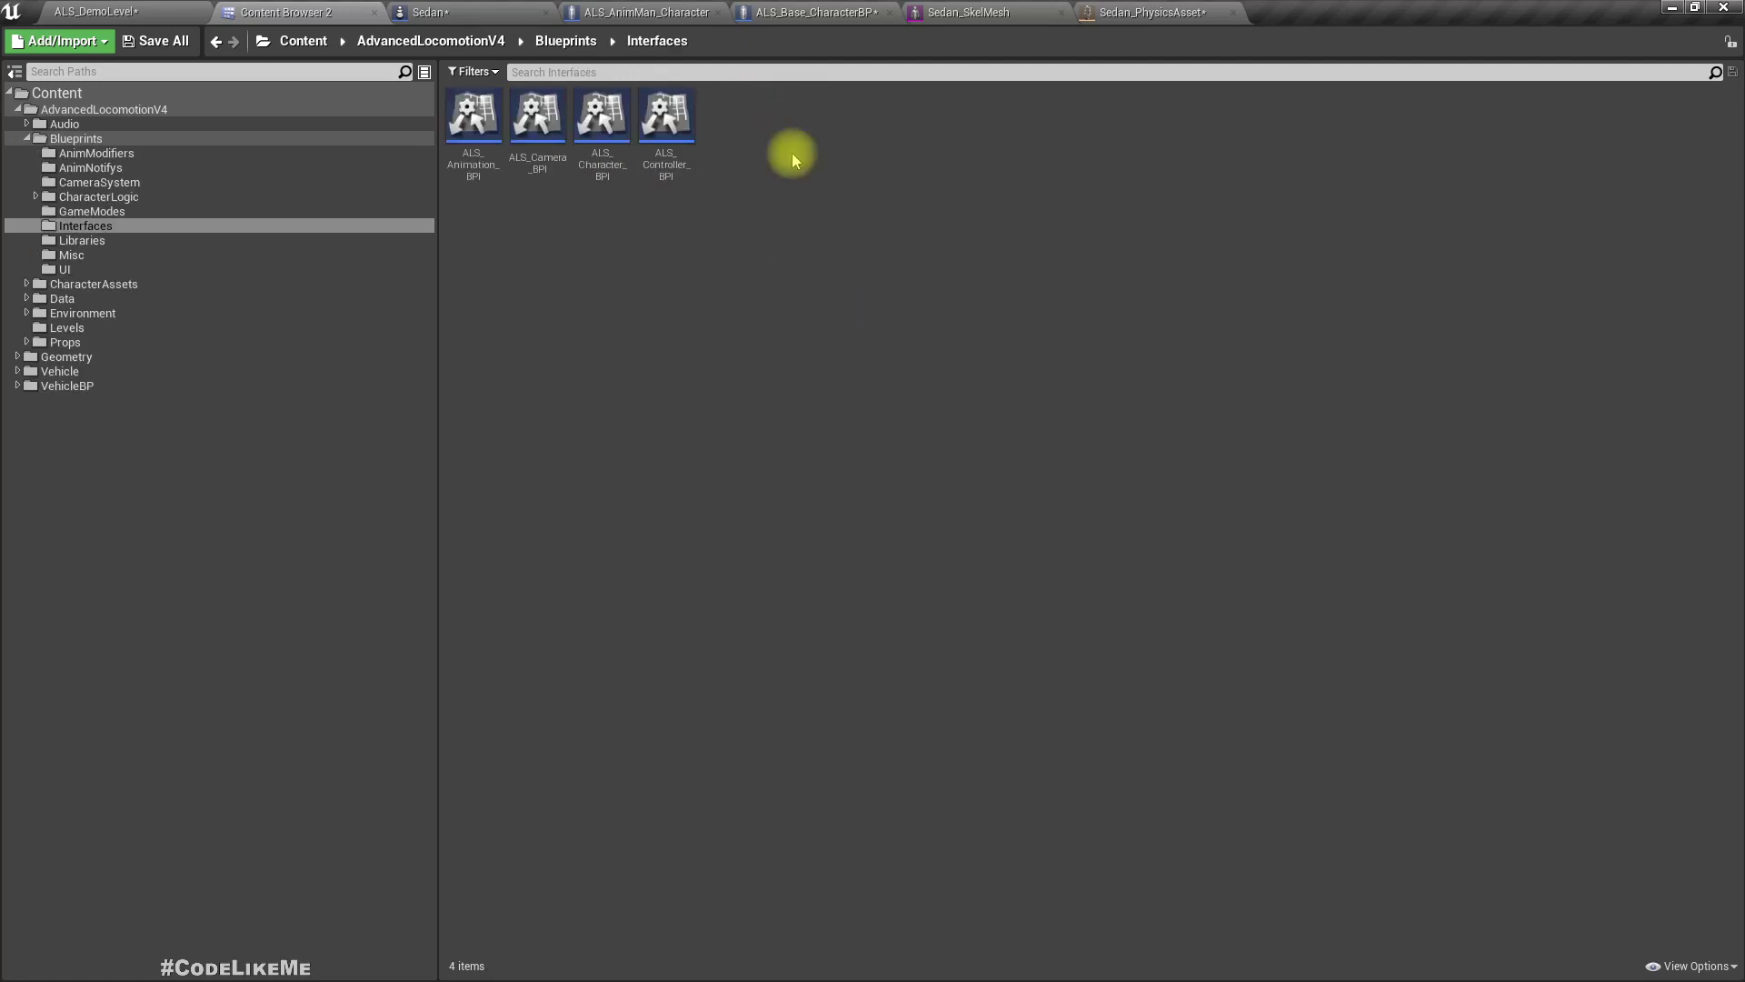
# Create a Blueprint Interface named CLM_Damageable_BPI in the Interfaces folder
pyautogui.rightClick(805, 220)
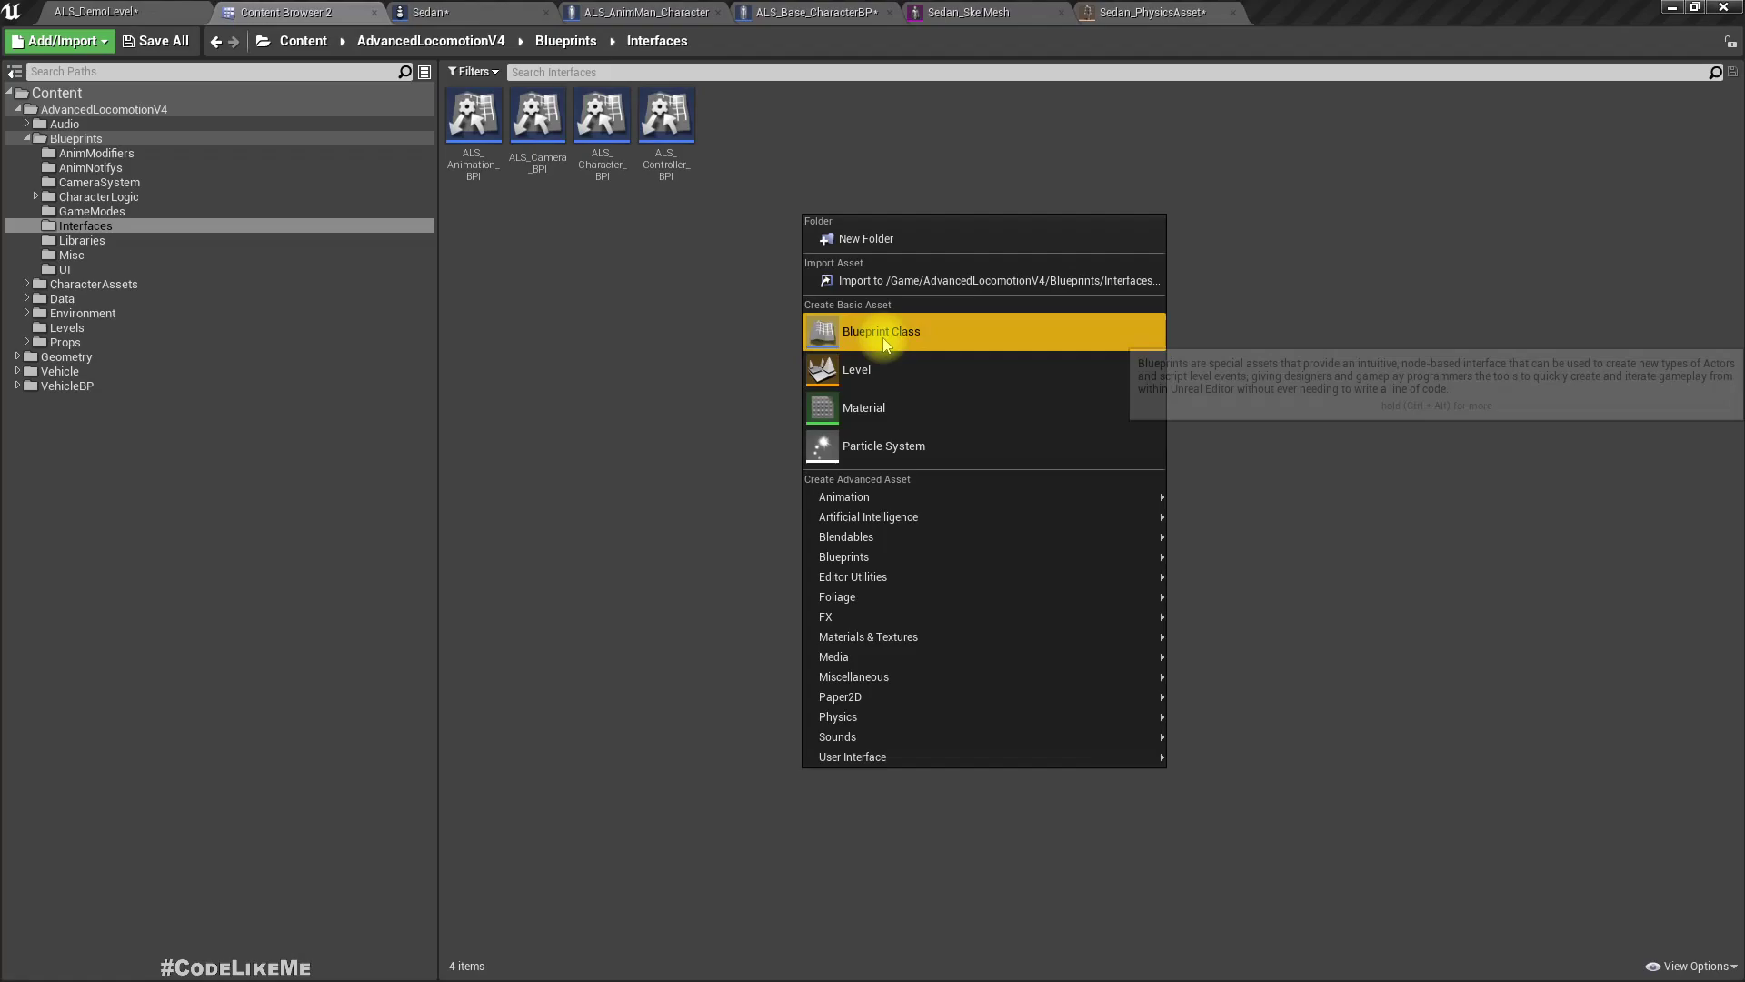
pyautogui.moveTo(969, 569)
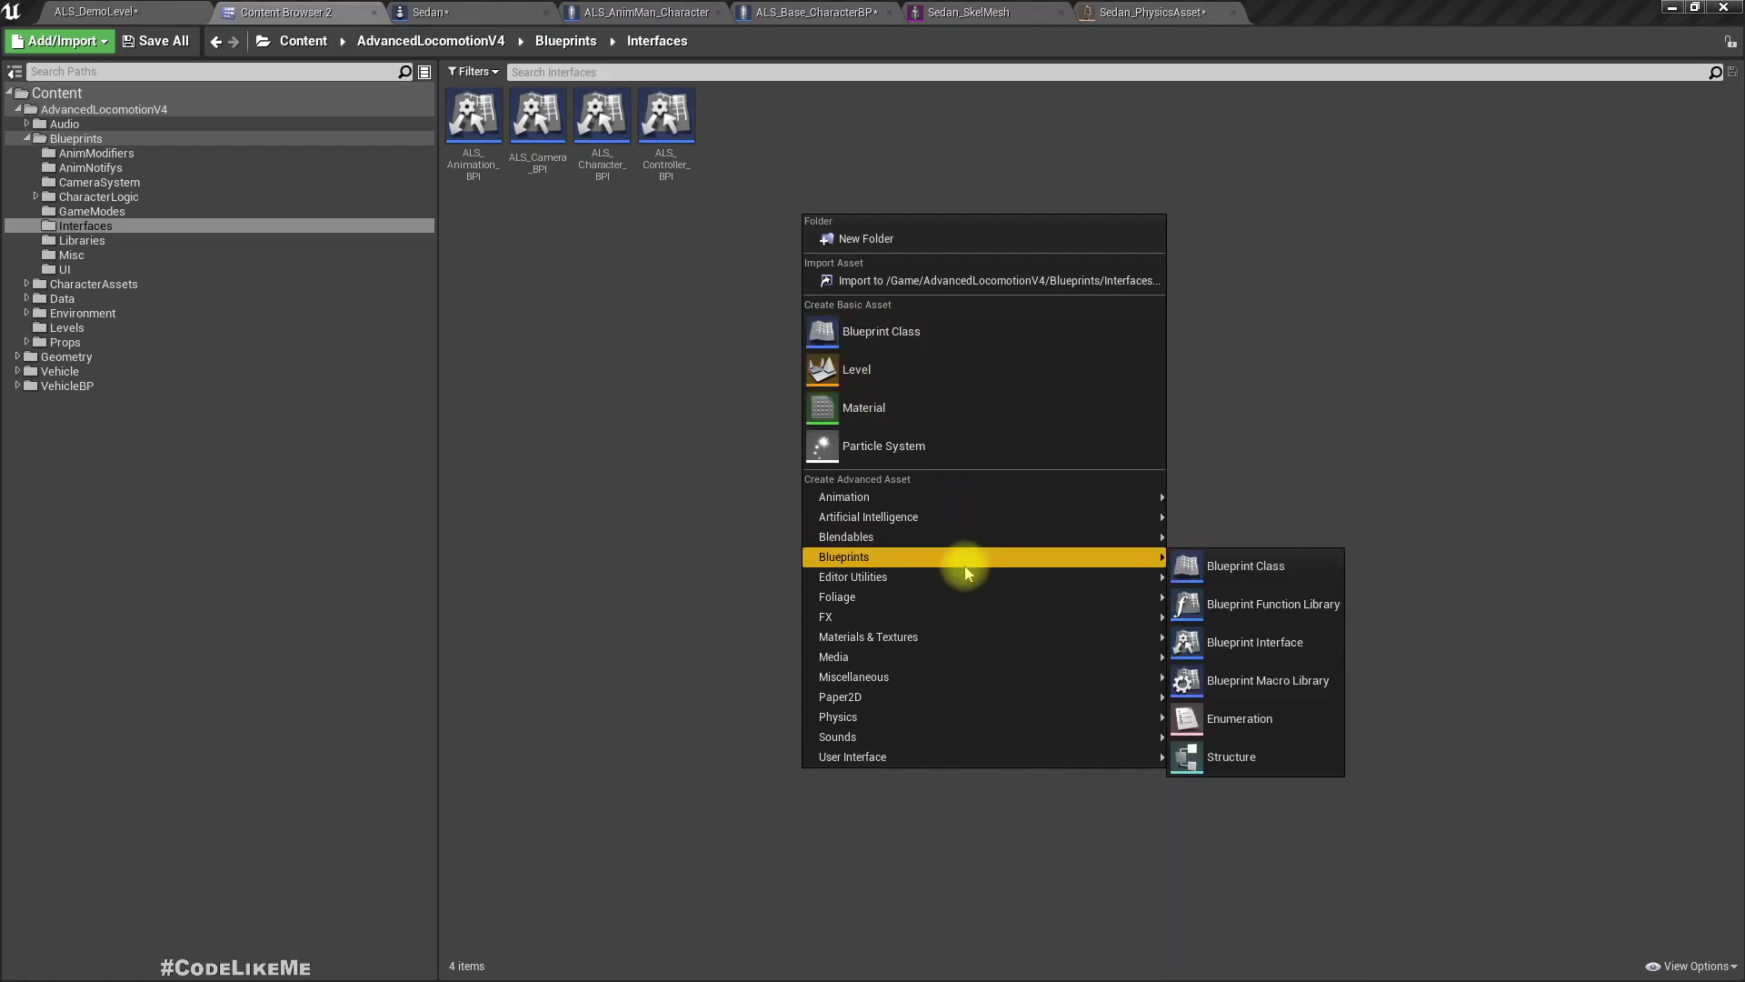
pyautogui.click(1269, 627)
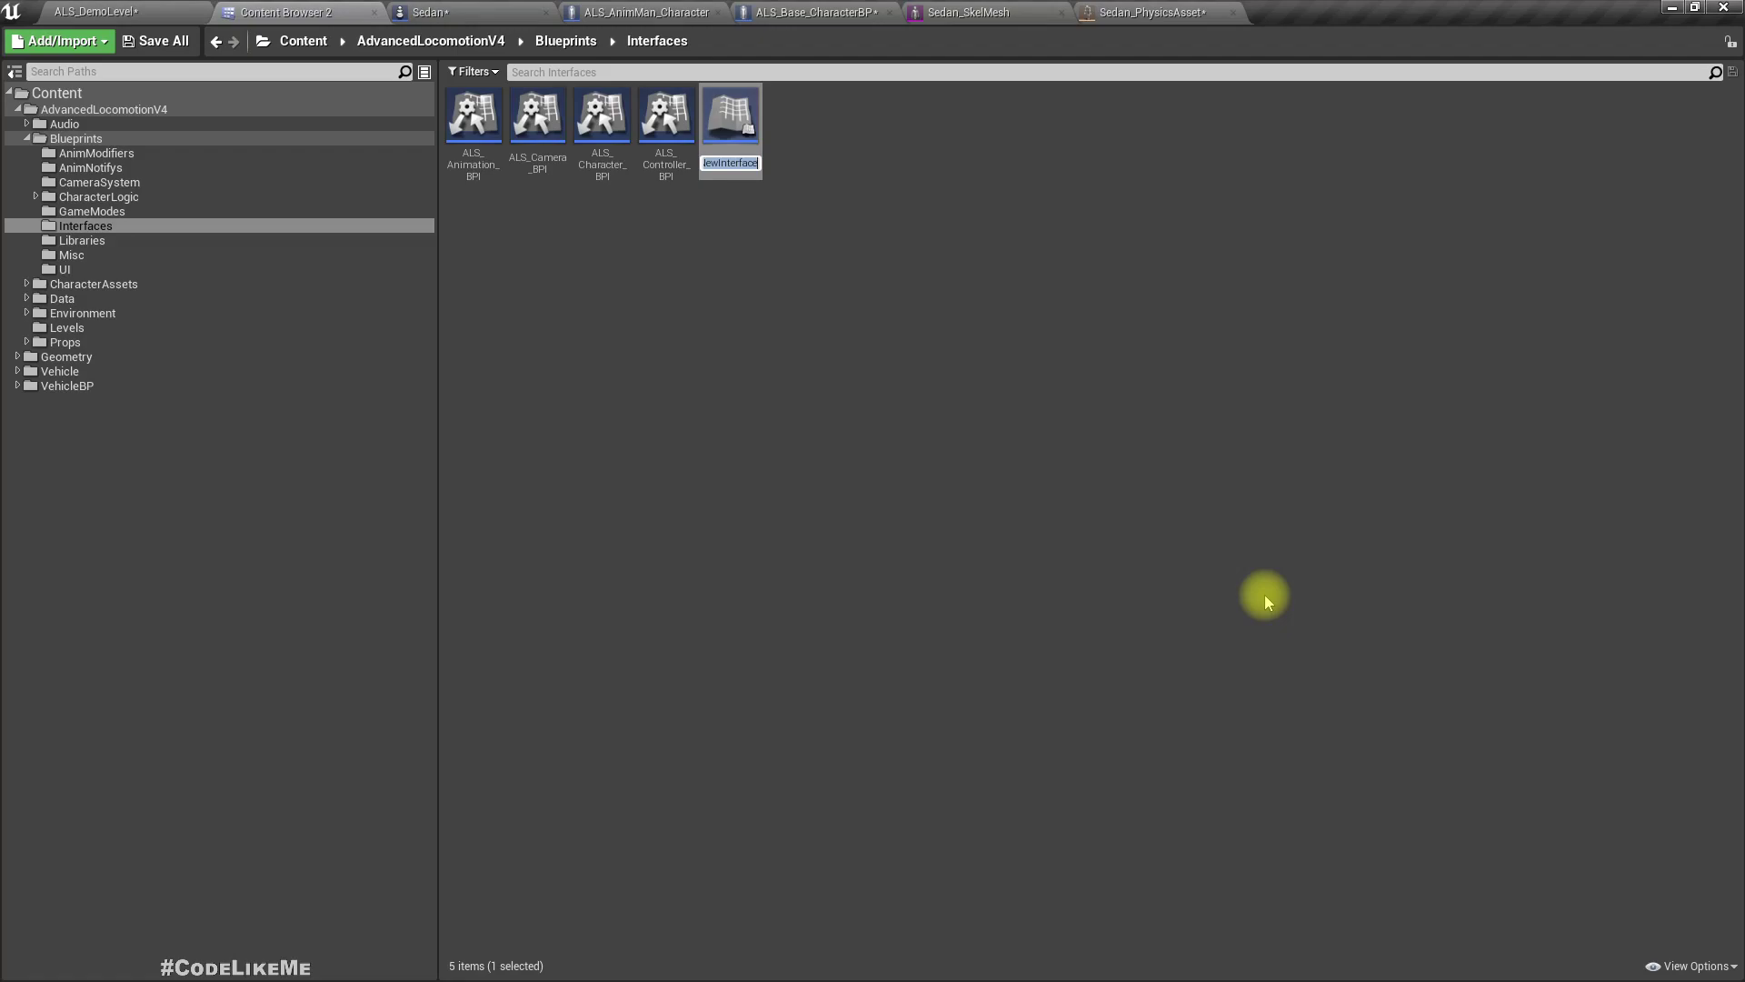
pyautogui.write('CLM_')
pyautogui.write('Dama')
pyautogui.press('Return')
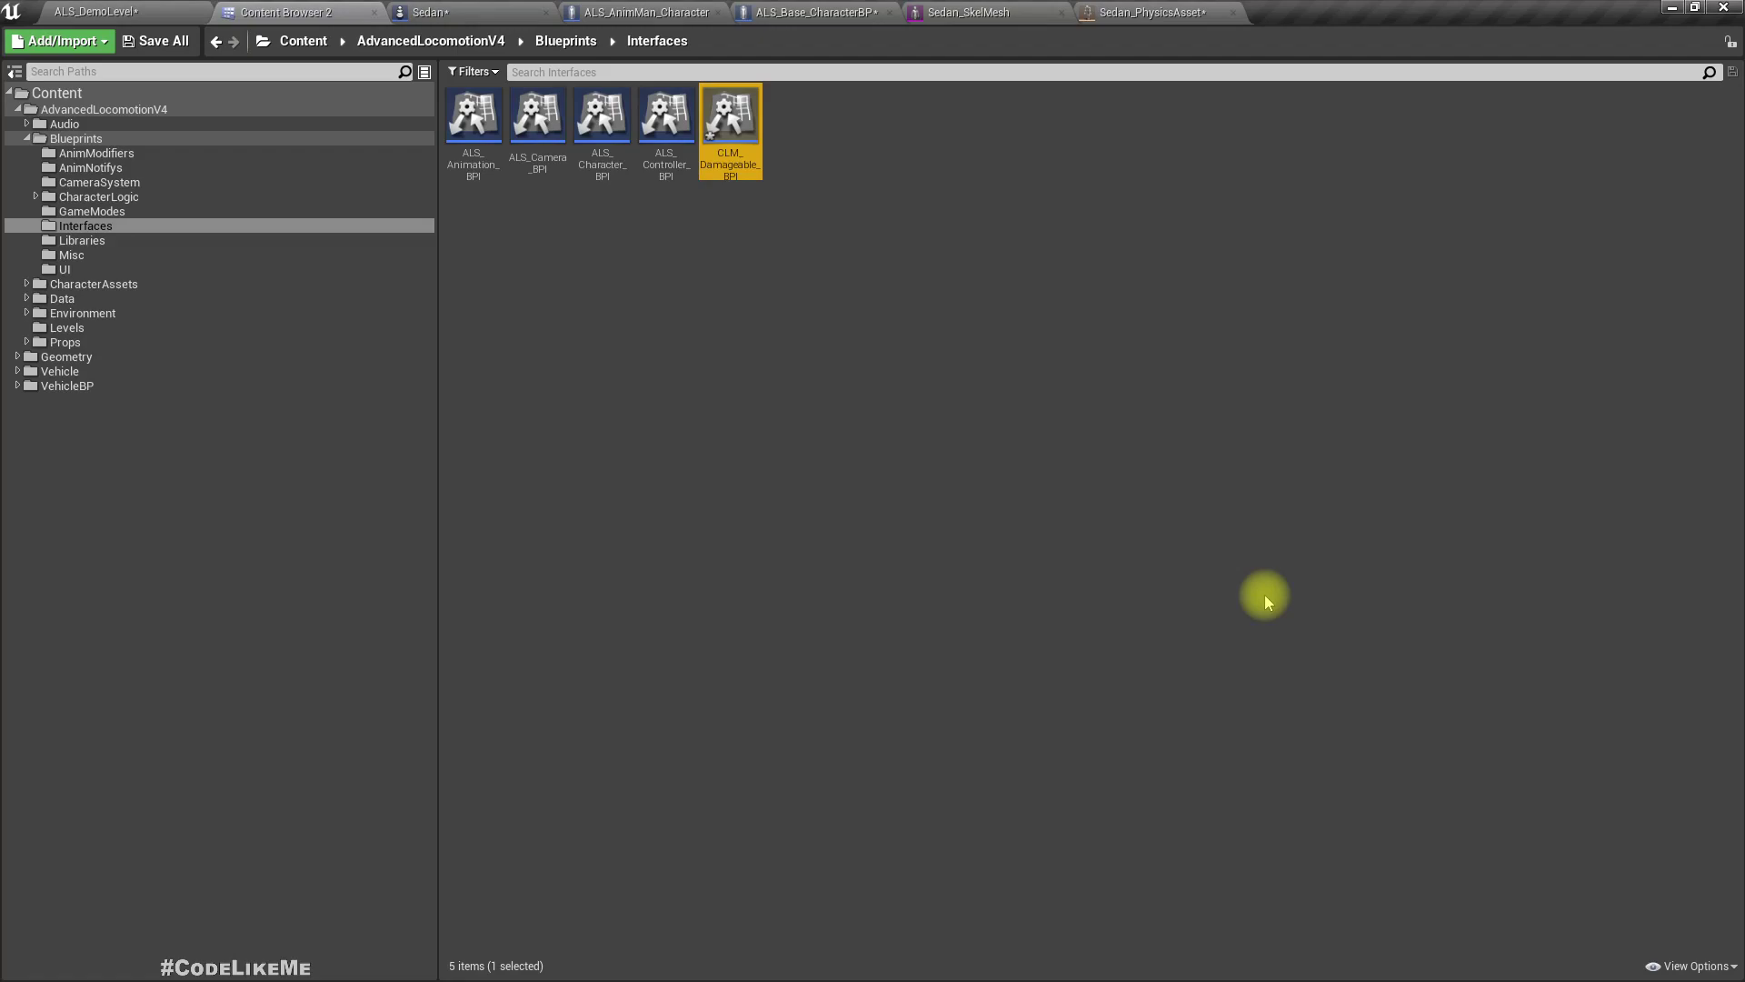
# Name the first function of the CLM_Damageable_BPI interface OnVehicleHit, and compile and save the interface
pyautogui.press('Return')
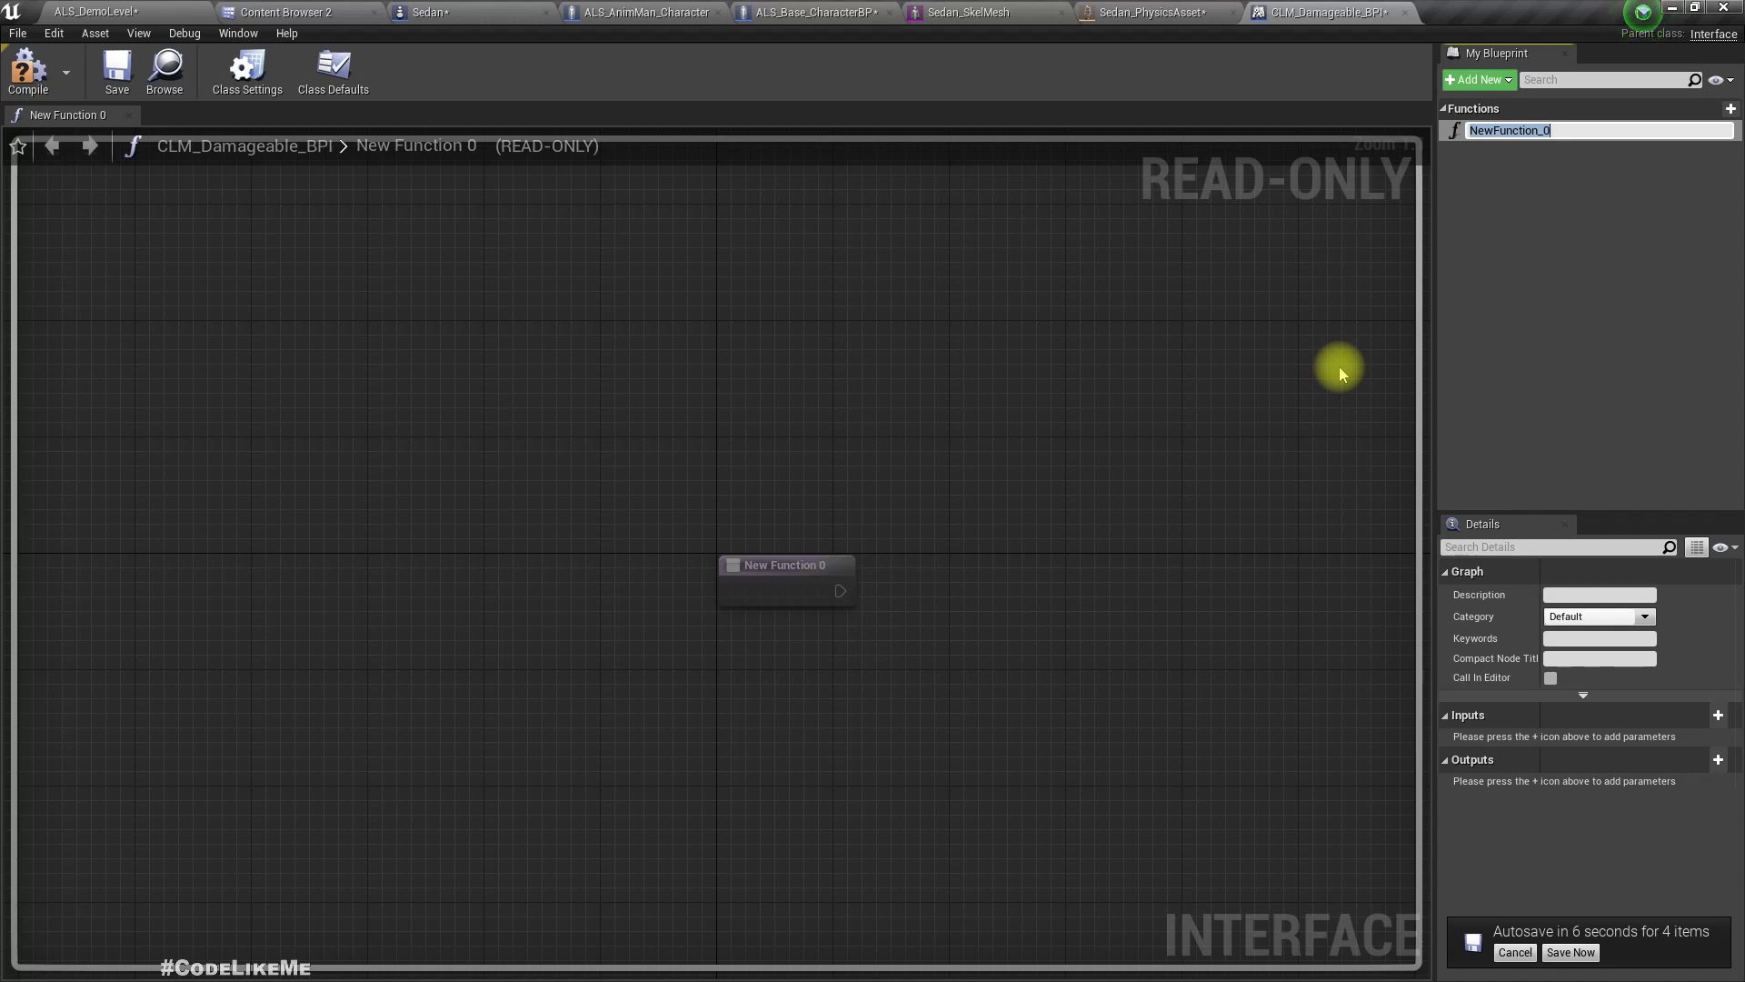
pyautogui.write('OnVehi')
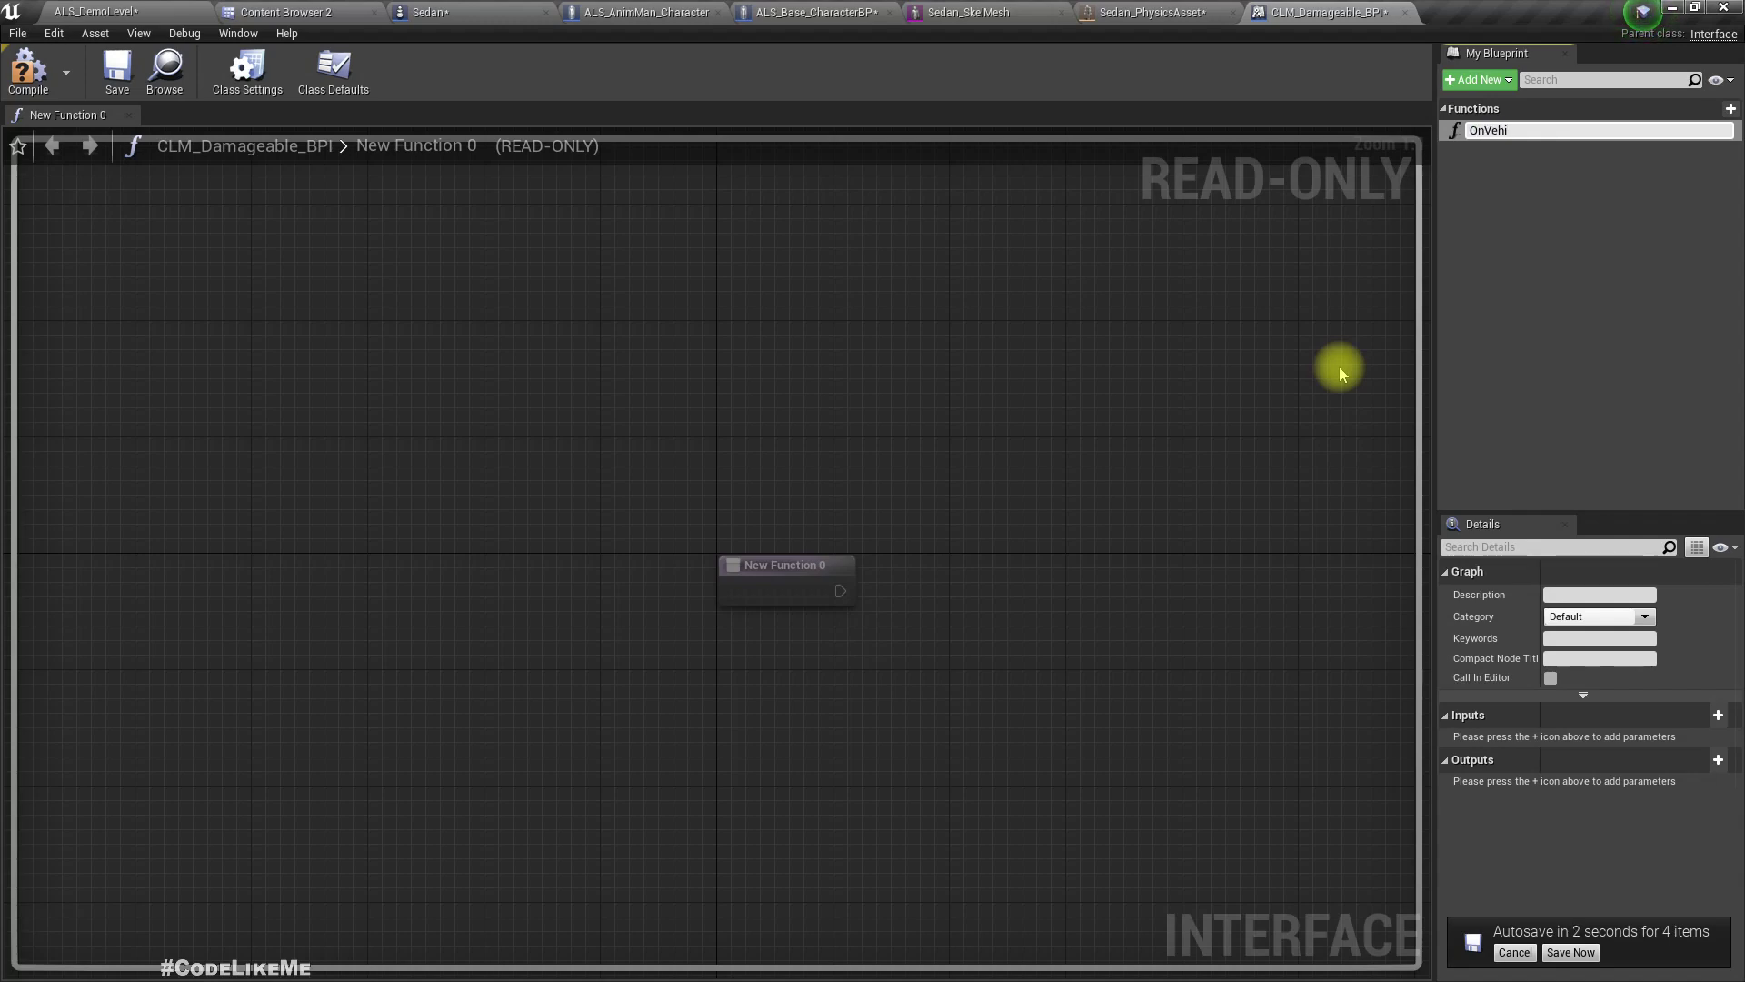
pyautogui.write('cle')
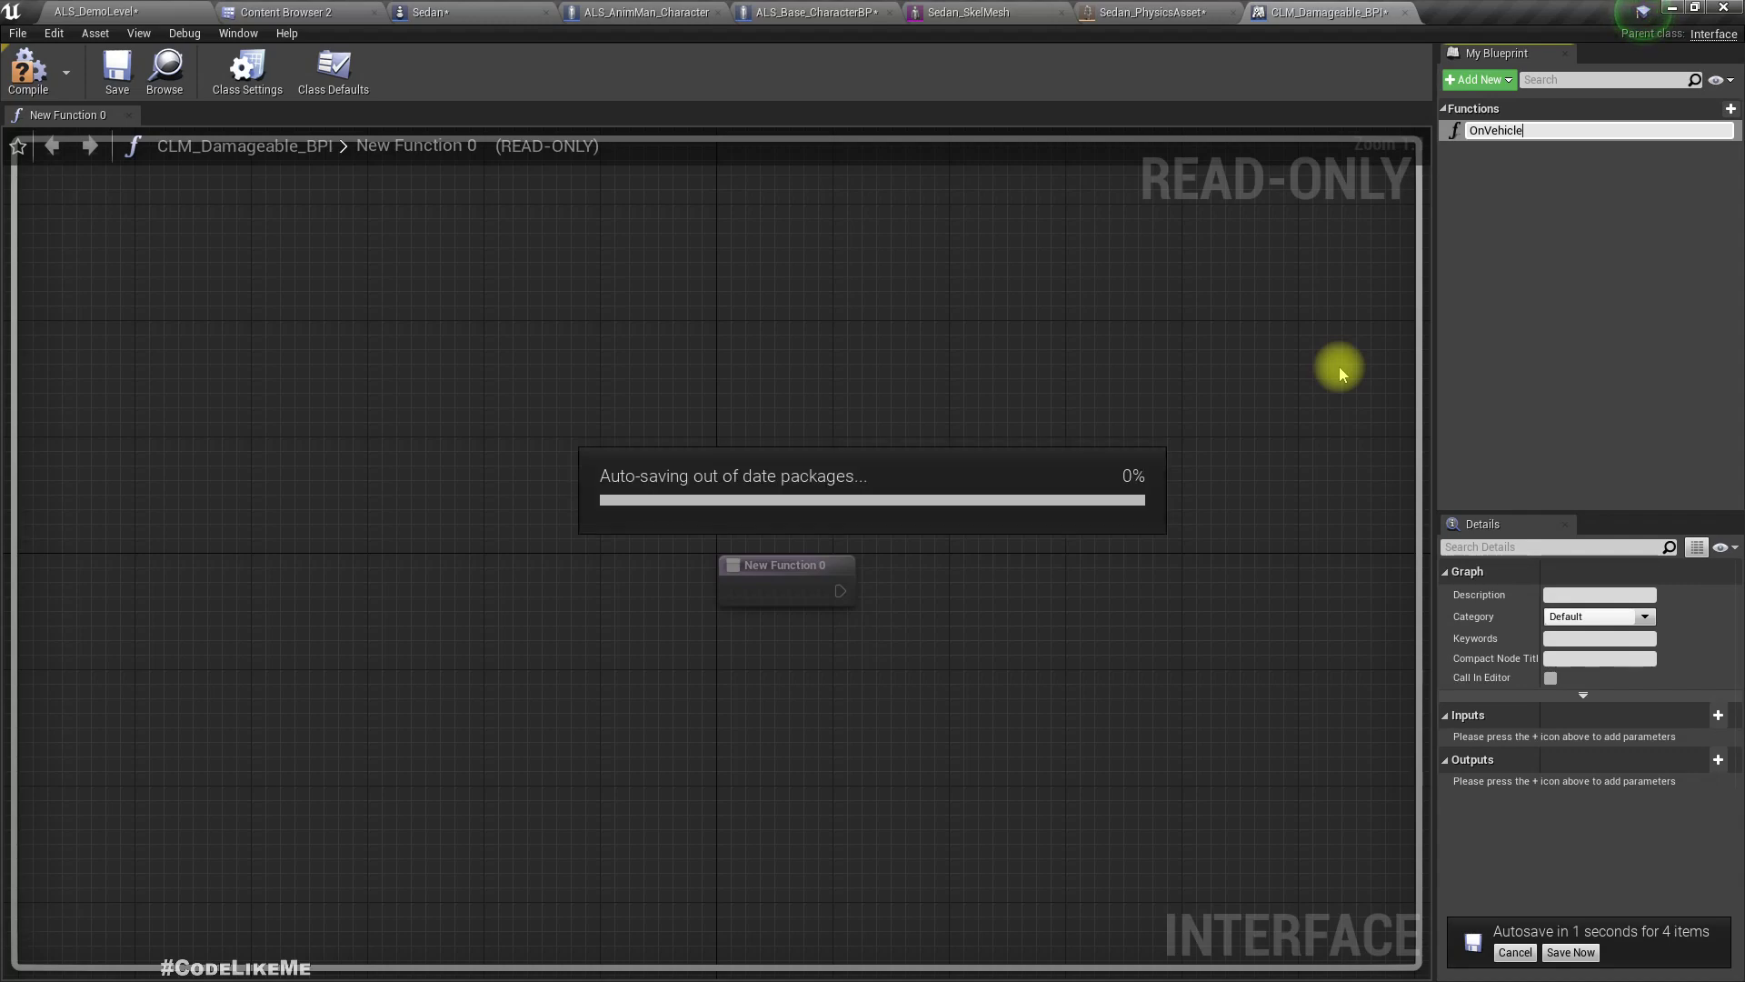
pyautogui.press('Return')
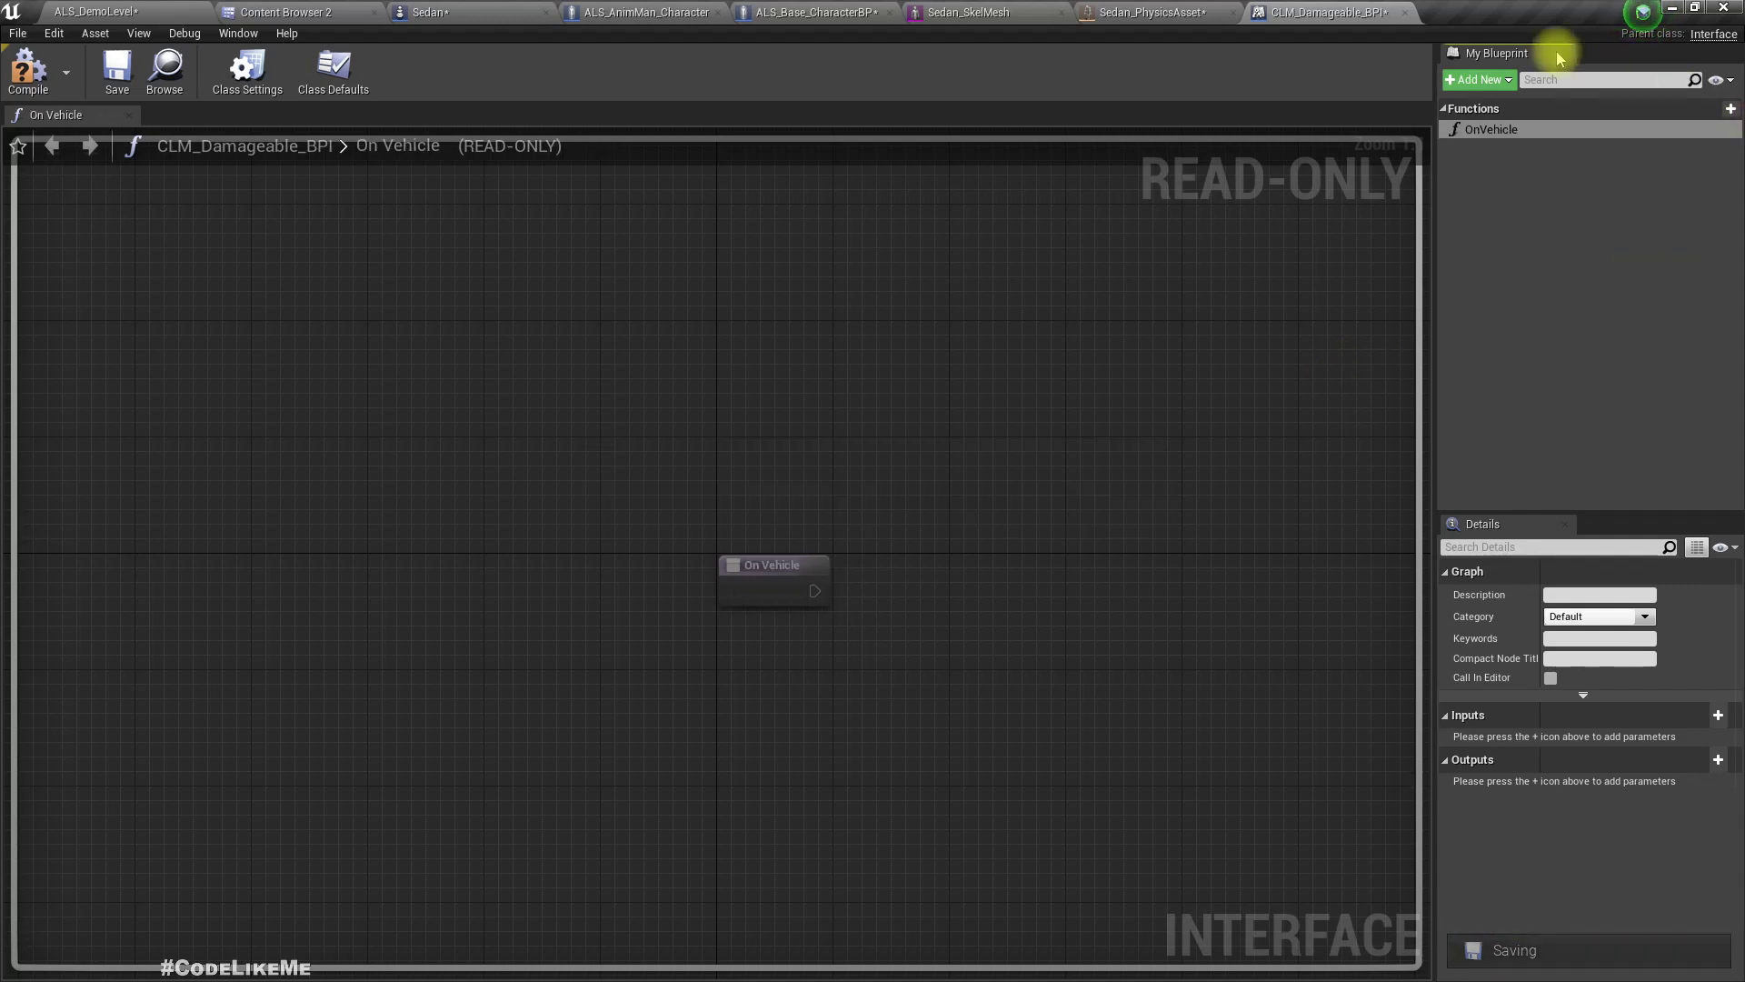
pyautogui.click(1531, 128)
pyautogui.click(1530, 129)
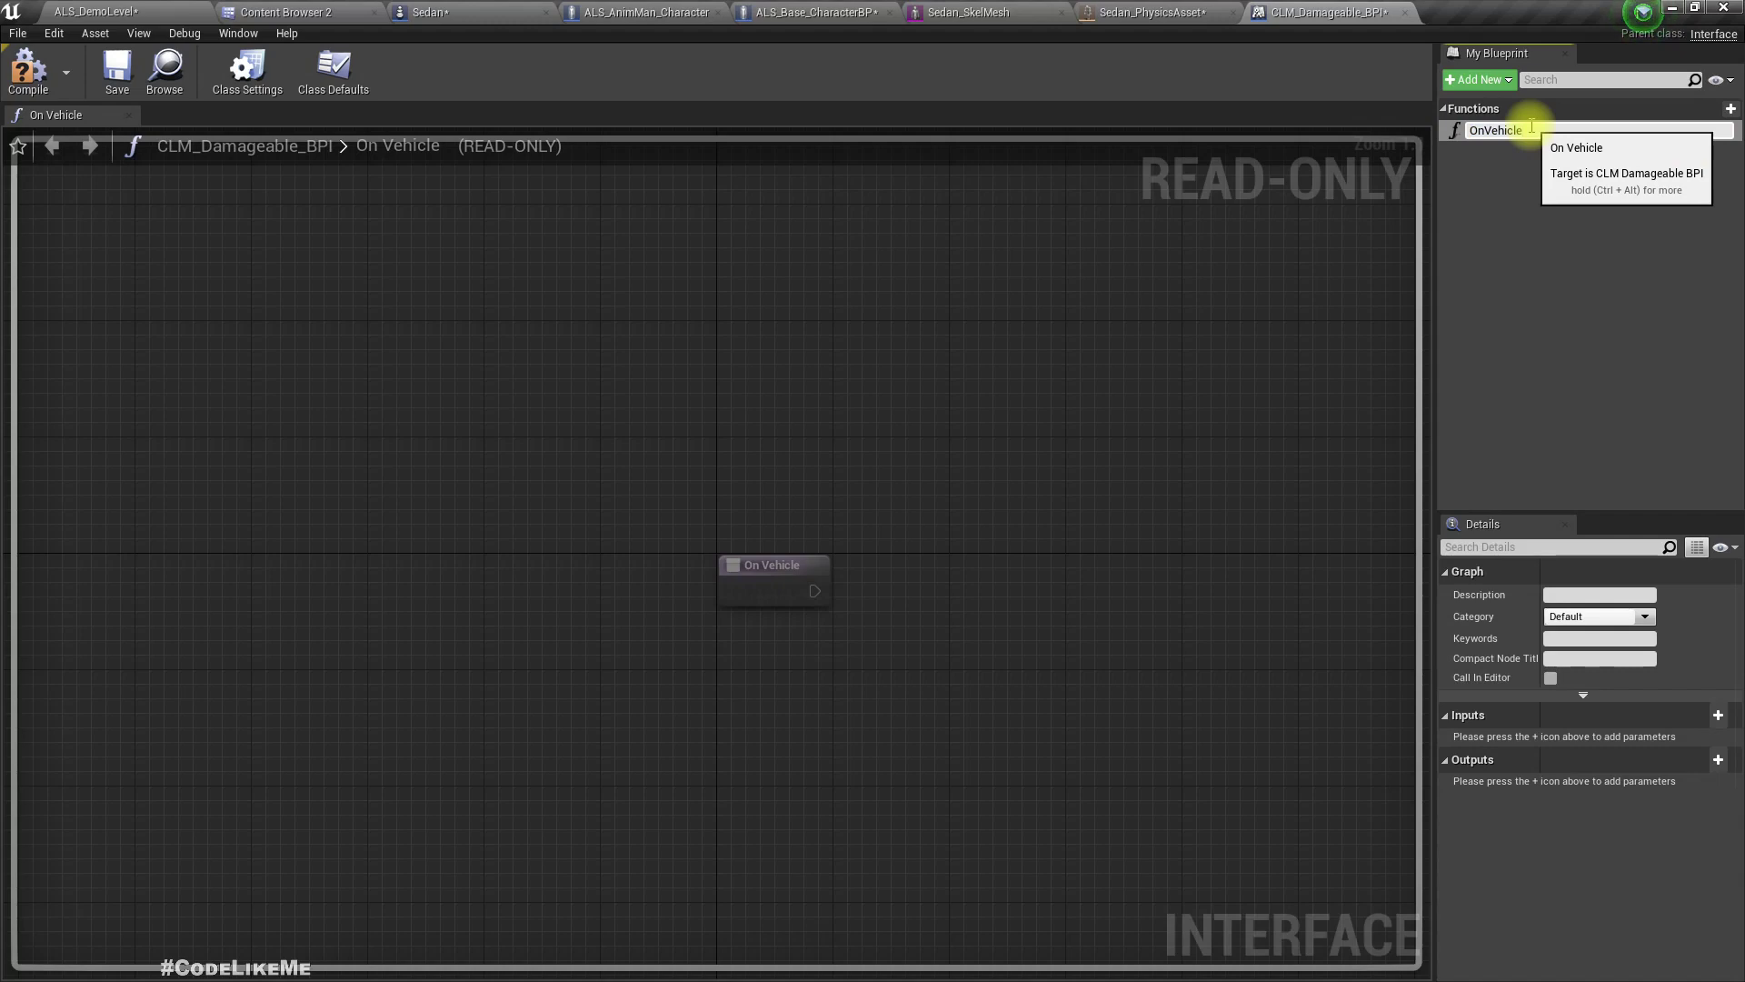
pyautogui.write('Hit')
pyautogui.press('Return')
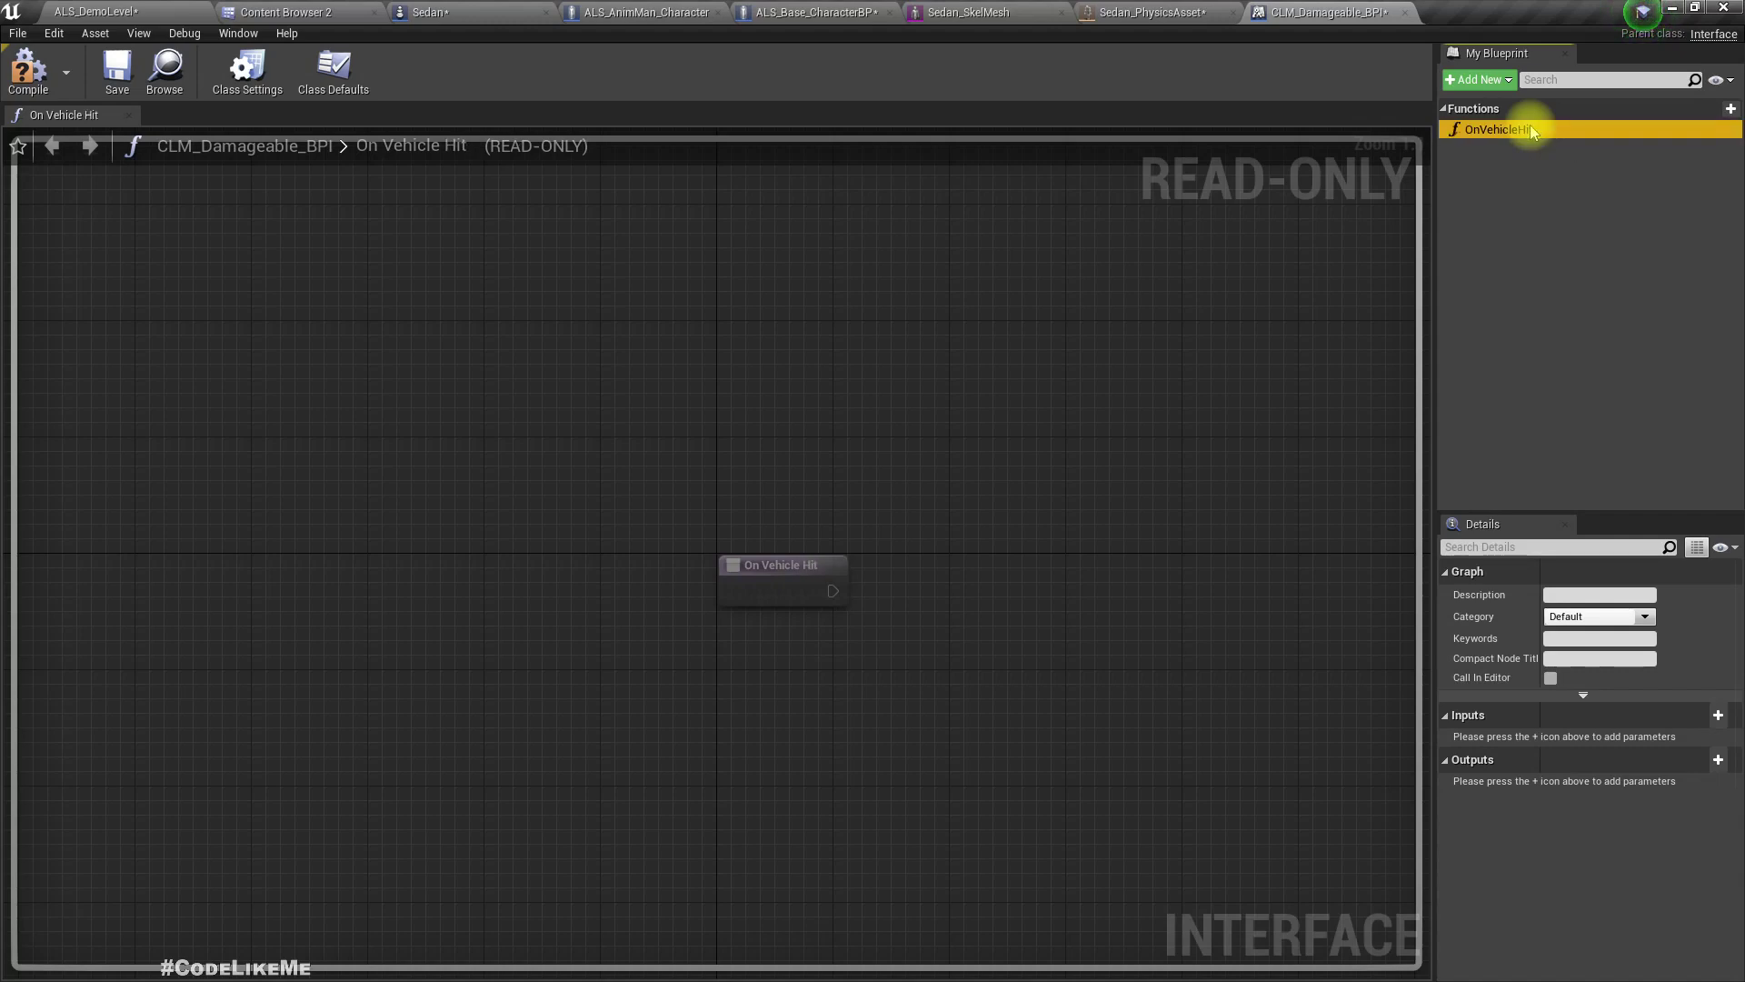
pyautogui.click(27, 68)
pyautogui.hotkey('ctrl', 's')
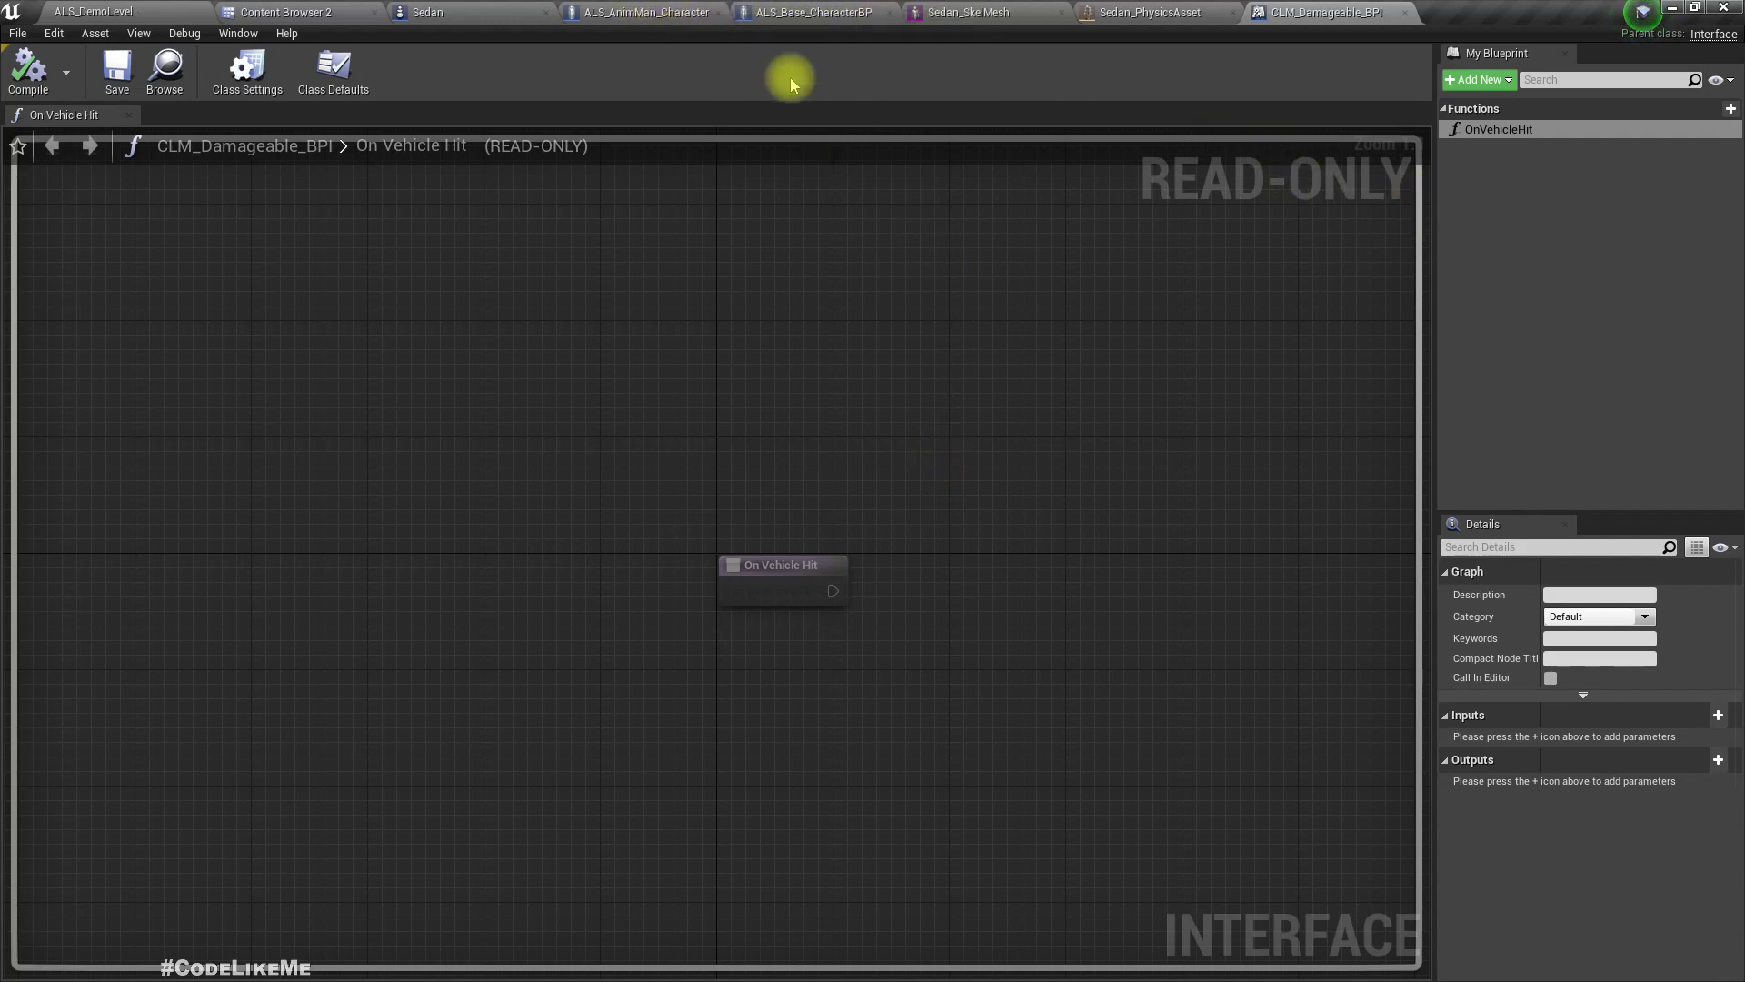
# Add CLM_Damageable_BPI to the implemented interfaces of ALS_Base_CharacterBP and compile the blueprint
pyautogui.click(812, 12)
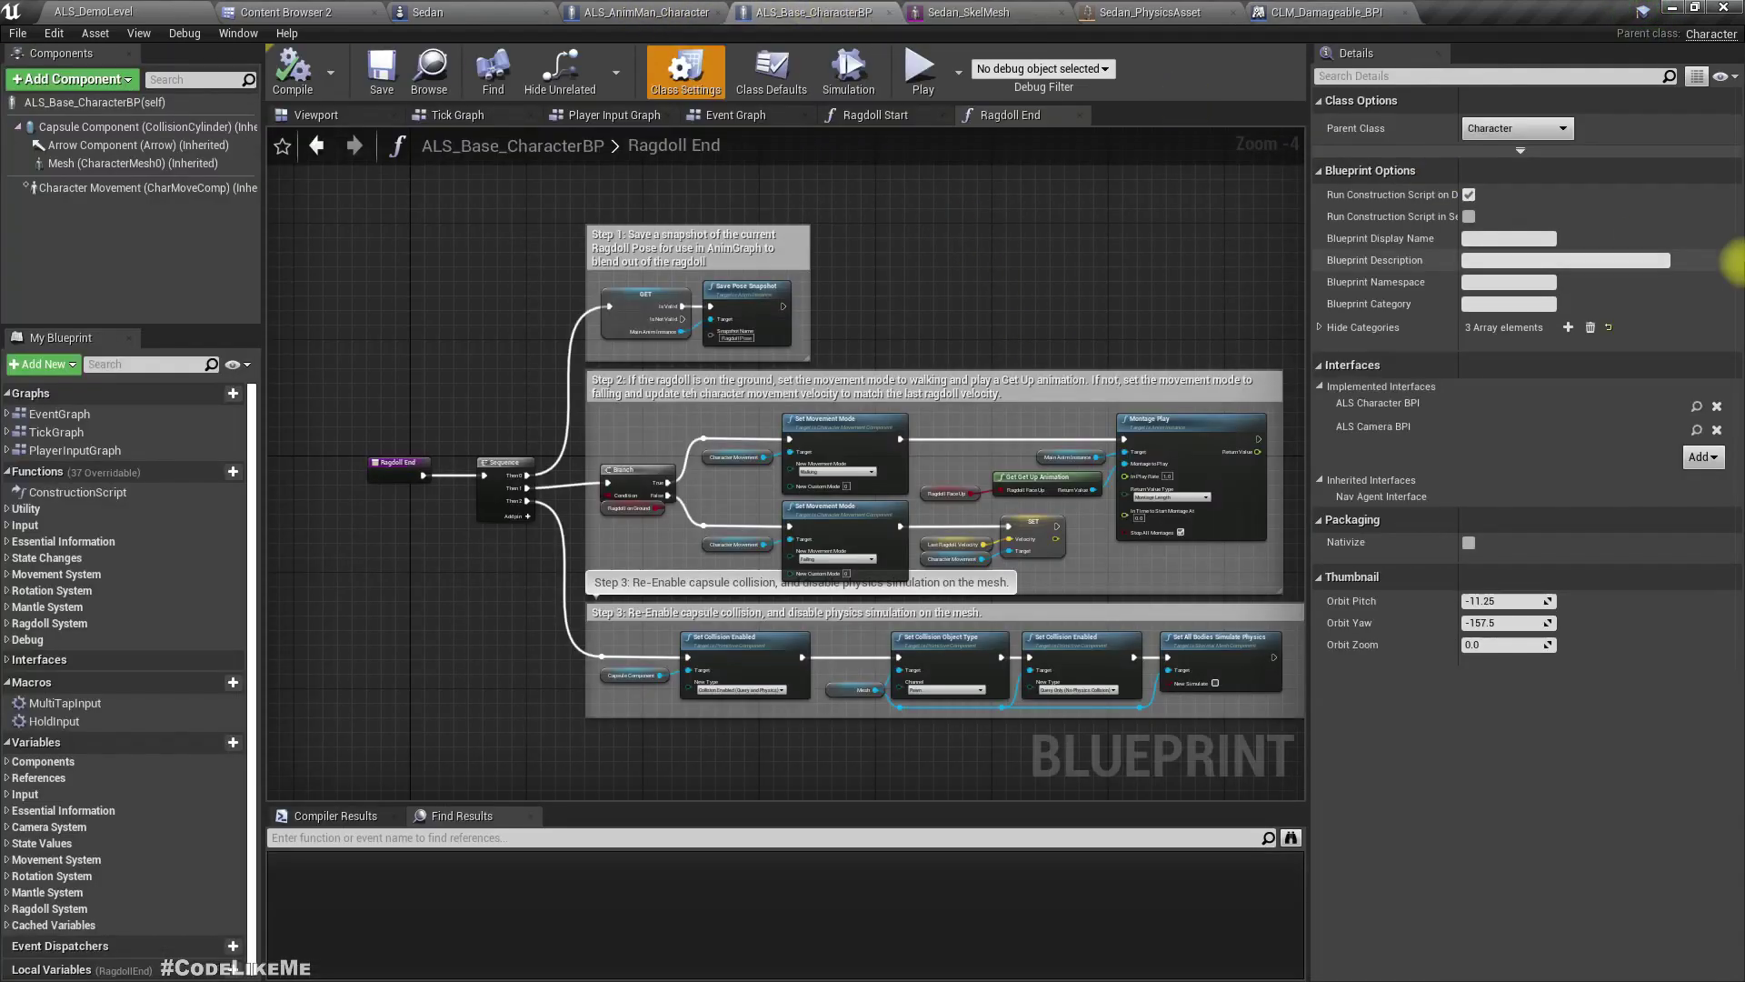
pyautogui.click(1703, 457)
pyautogui.click(668, 73)
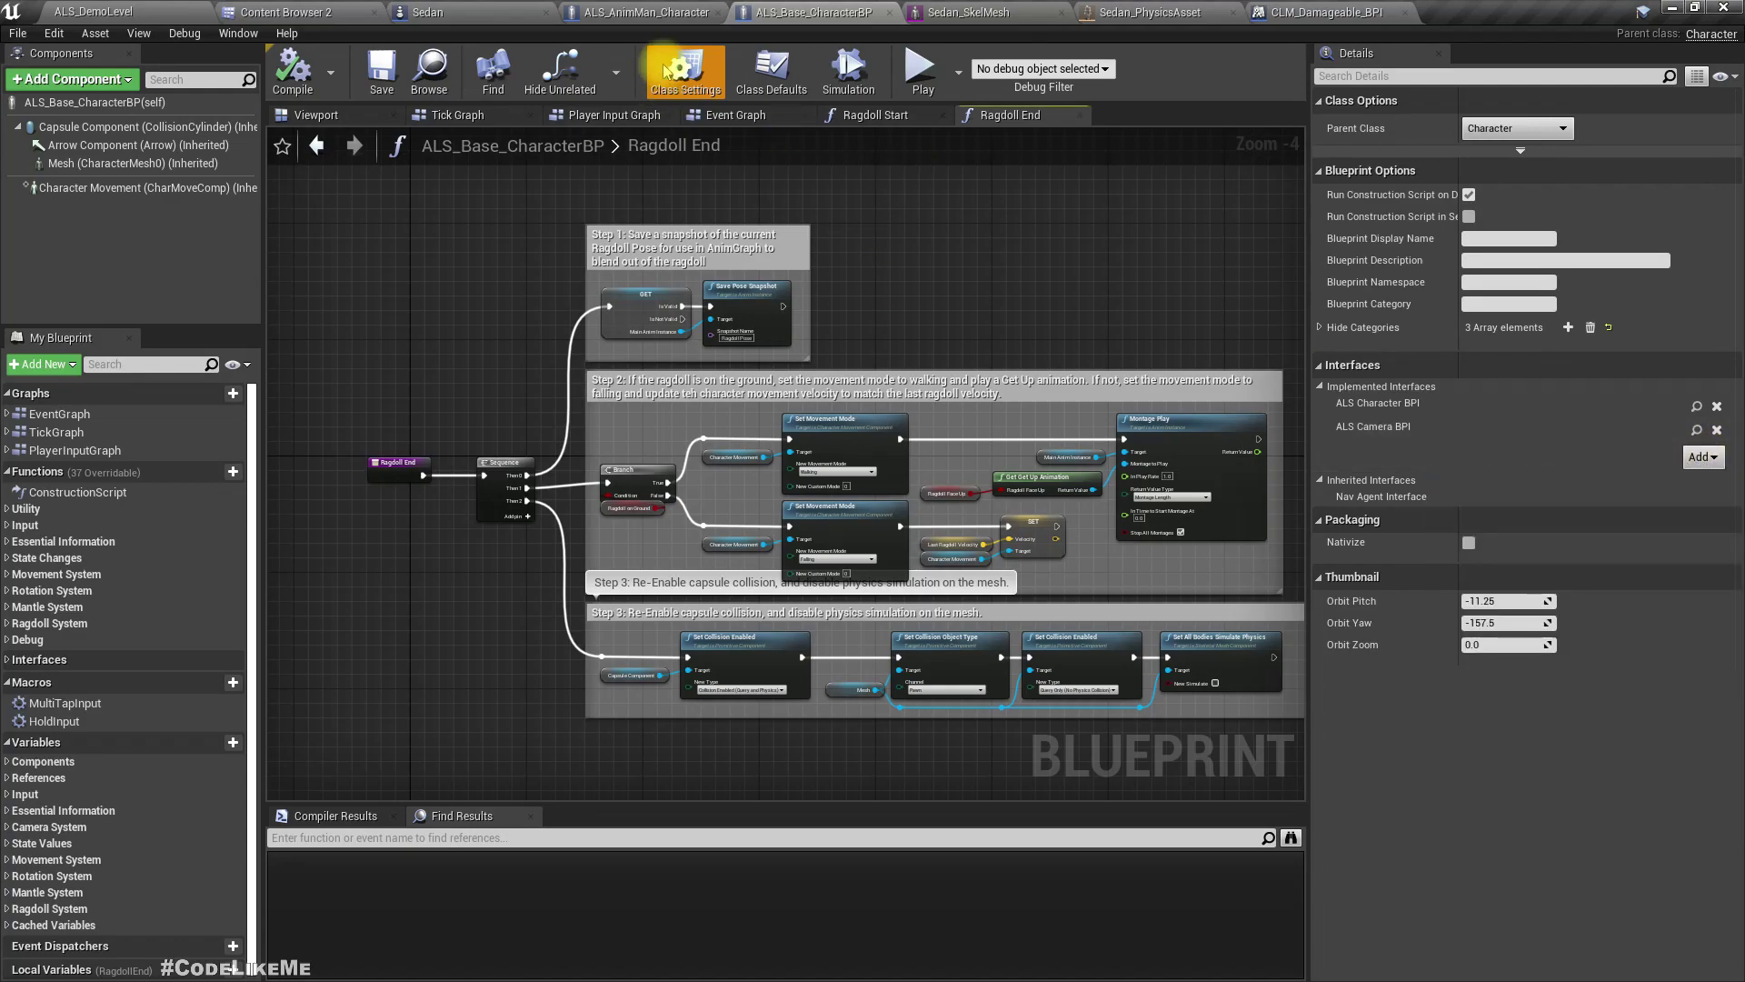
pyautogui.click(1703, 457)
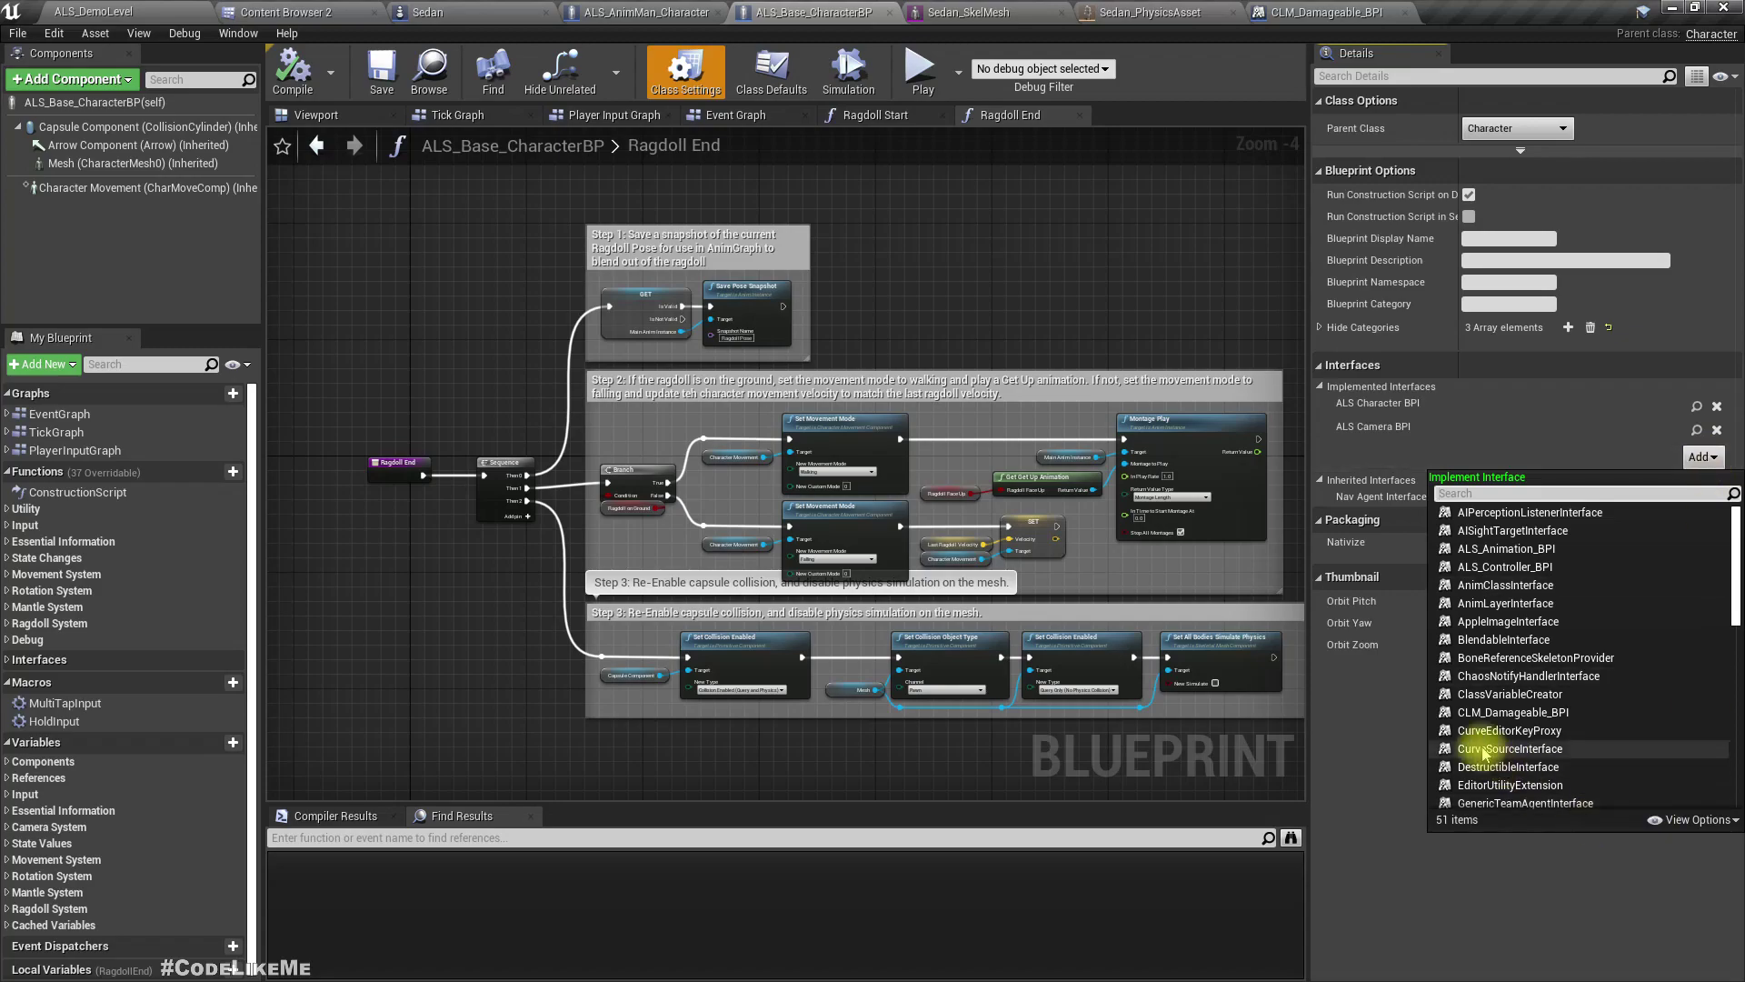
pyautogui.click(1477, 713)
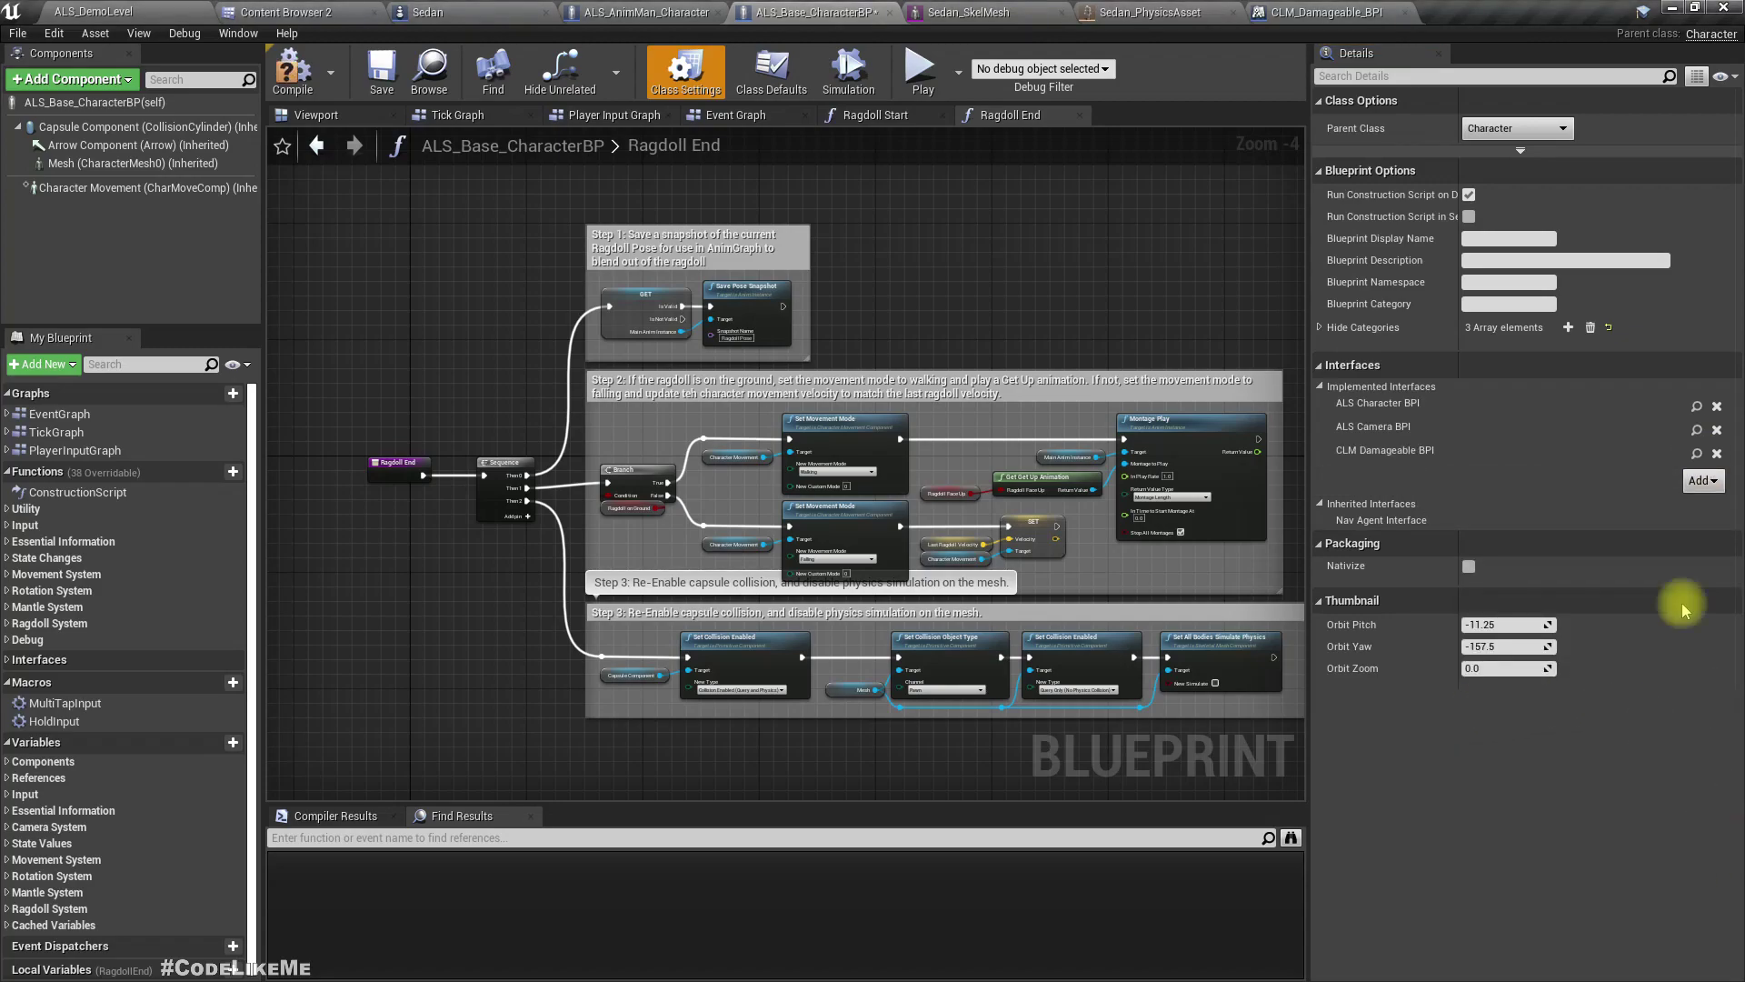
pyautogui.click(300, 72)
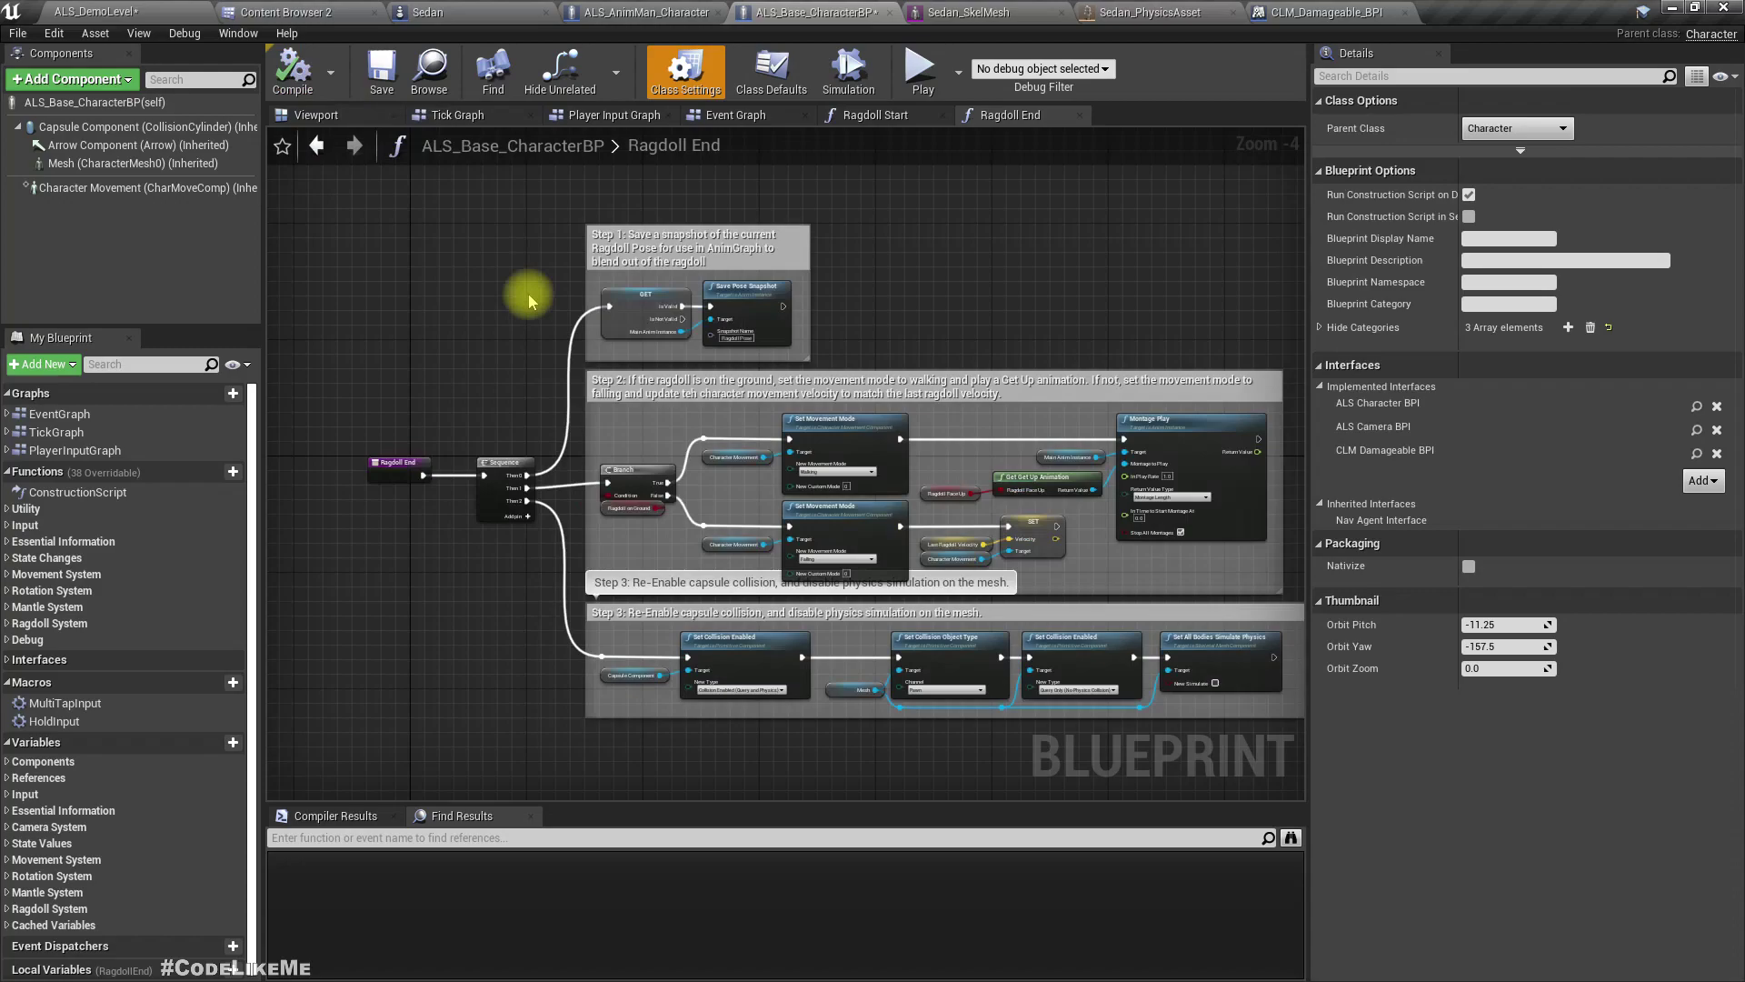
# Add the Event On Vehicle Hit node in an empty area of the ALS_Base_CharacterBP Event Graph
pyautogui.click(718, 117)
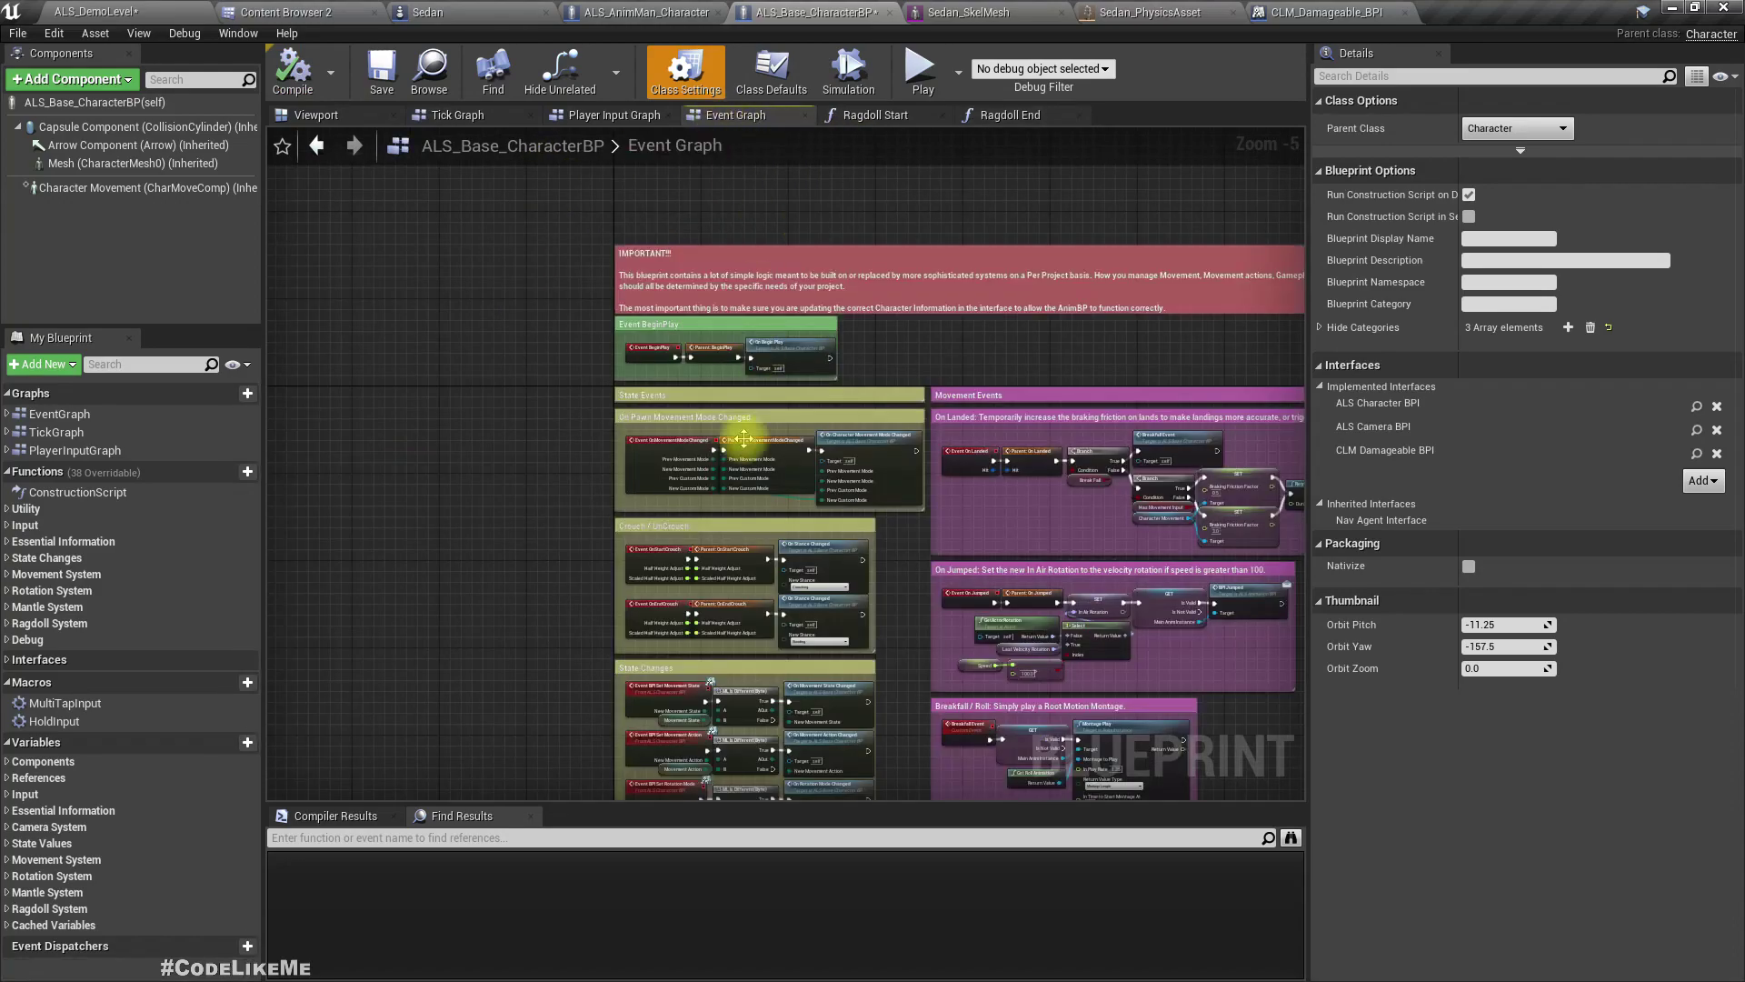
pyautogui.moveTo(667, 639); pyautogui.dragTo(624, 312, button='right')
pyautogui.scroll(3, 635, 506)
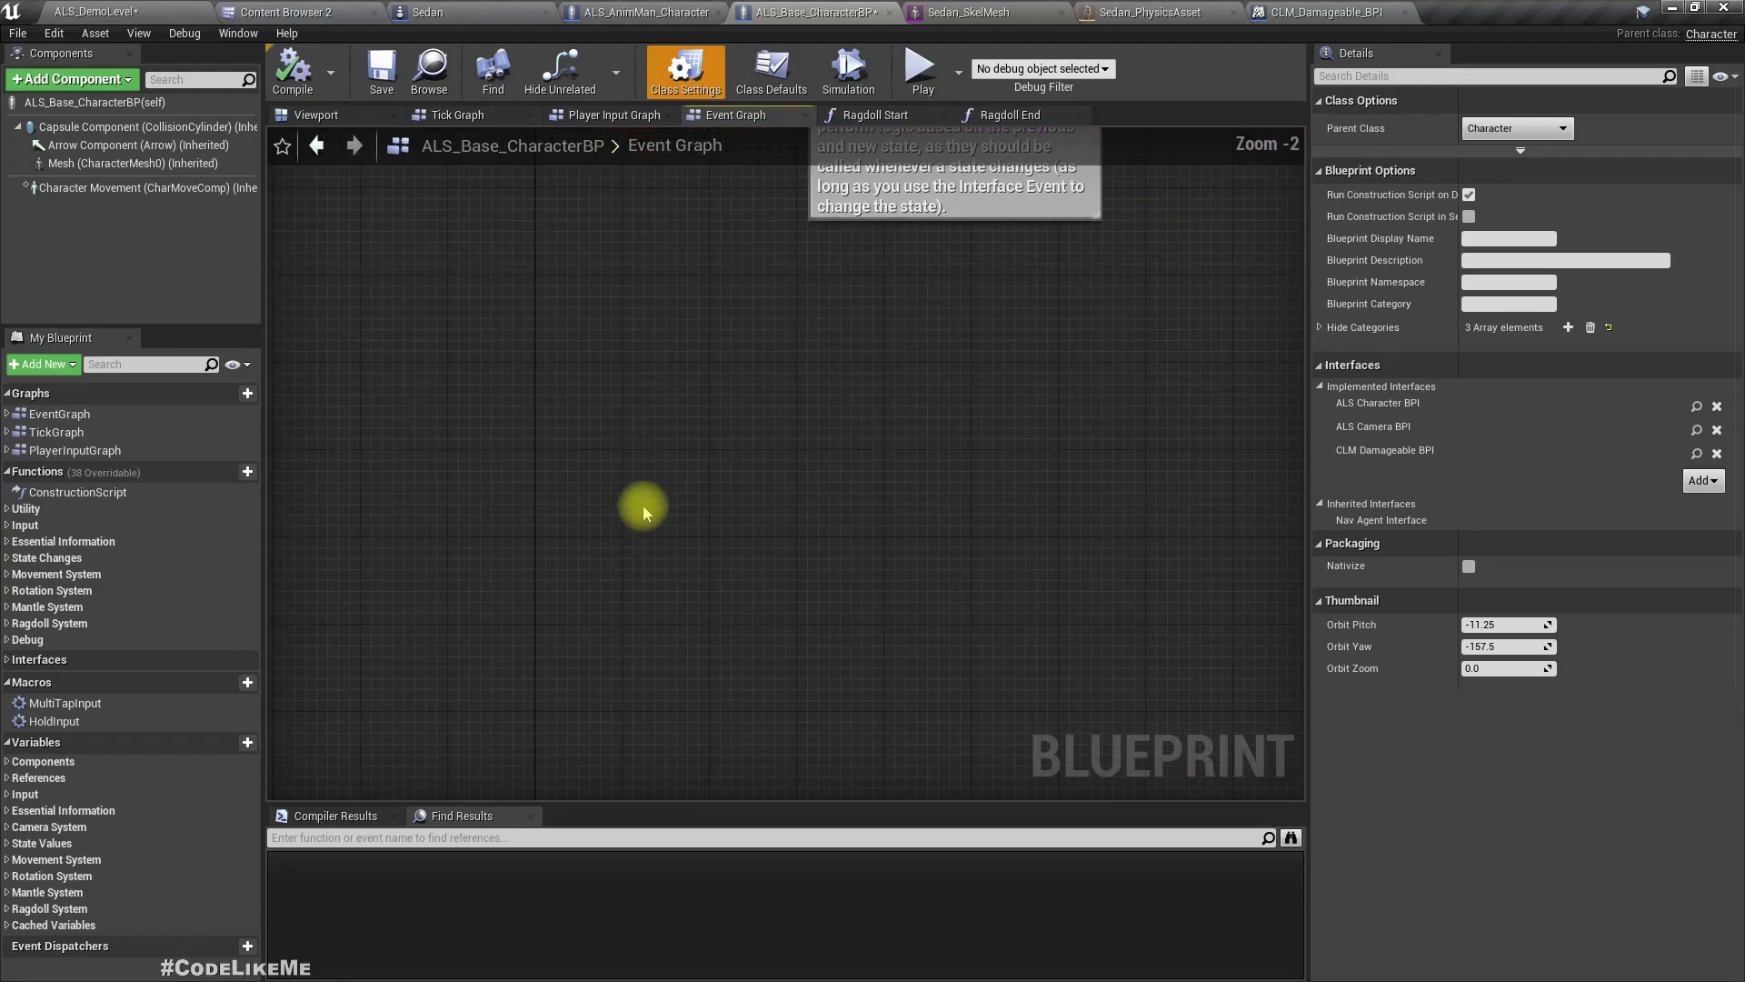
pyautogui.rightClick(622, 473)
pyautogui.write('onvehui')
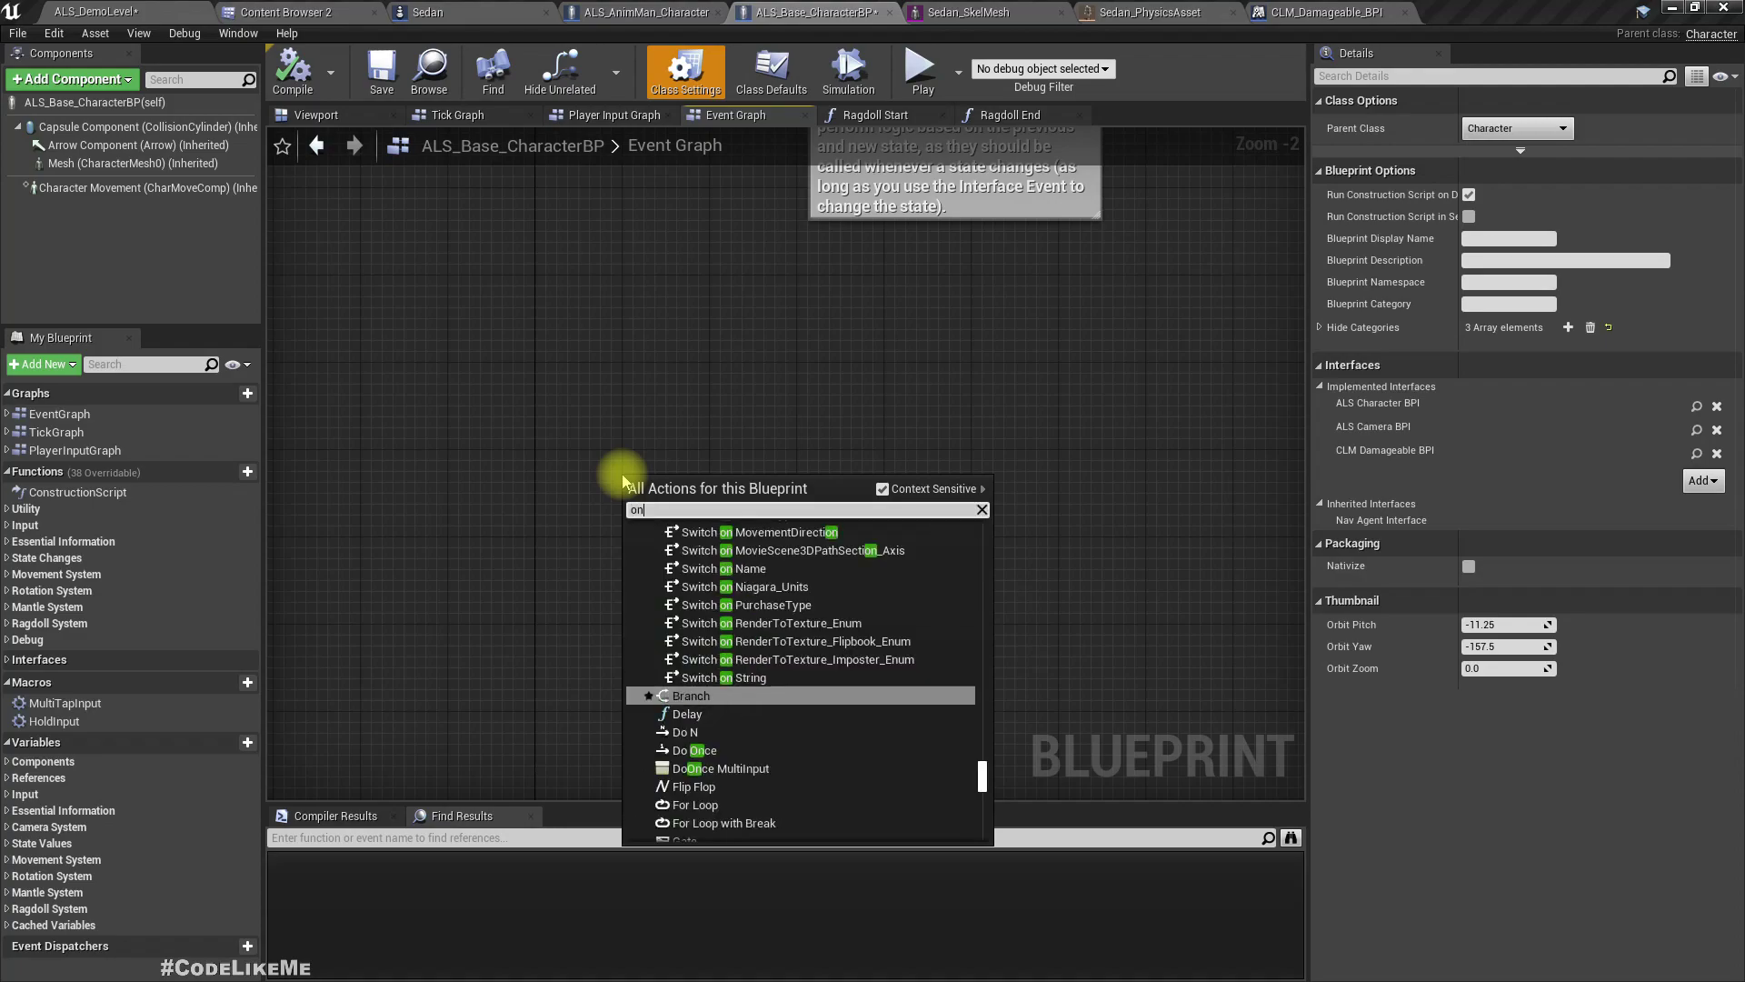
pyautogui.press('BackSpace')
pyautogui.press('BackSpace')
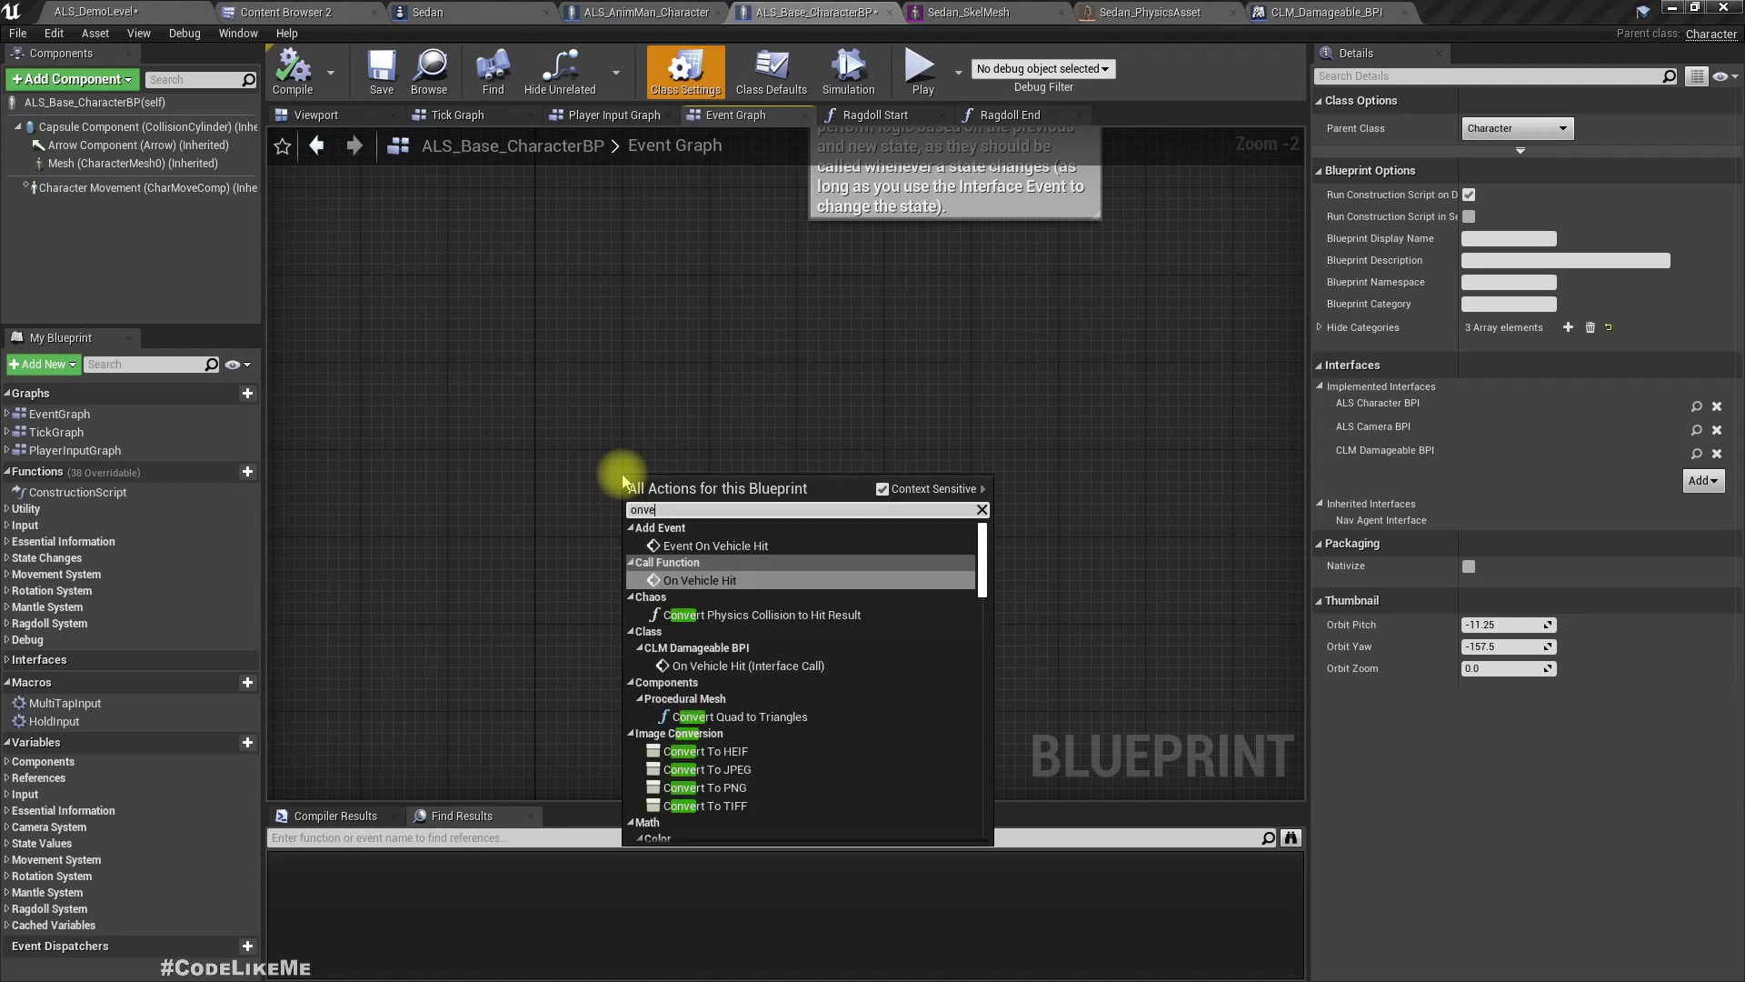
pyautogui.press('Up')
pyautogui.press('Return')
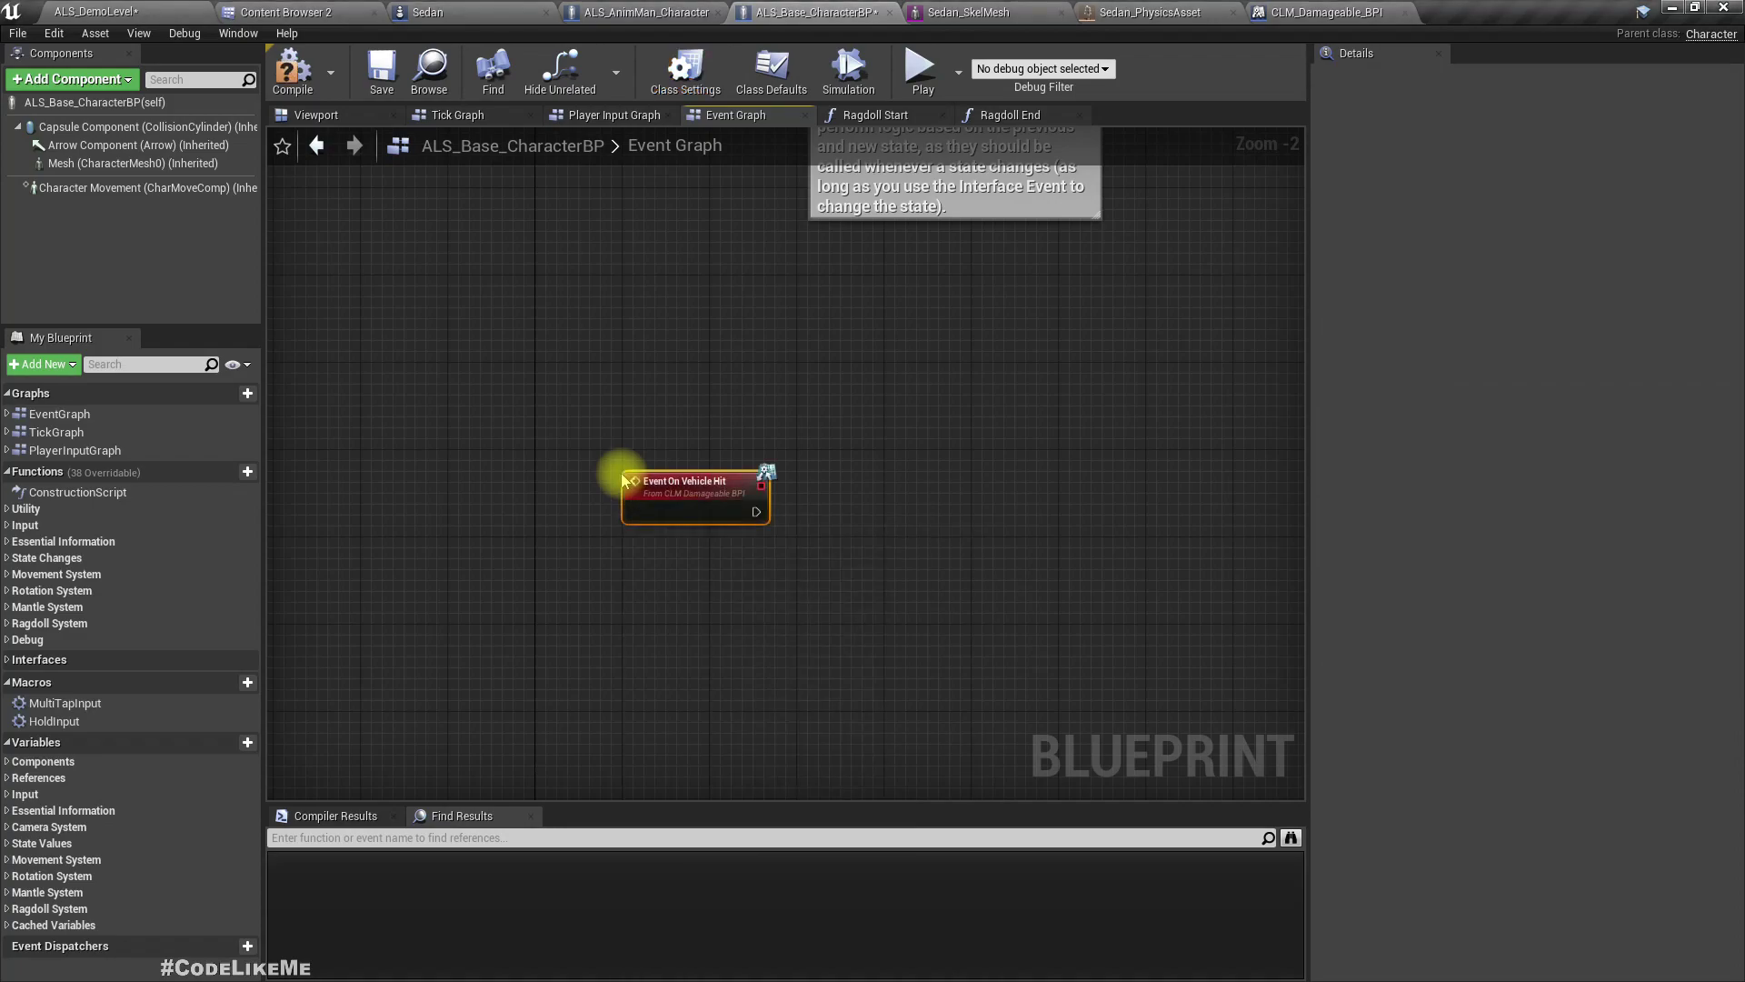
# Add a Ragdoll Start call wired to the execution output of Event On Vehicle Hit
pyautogui.scroll(2, 702, 507)
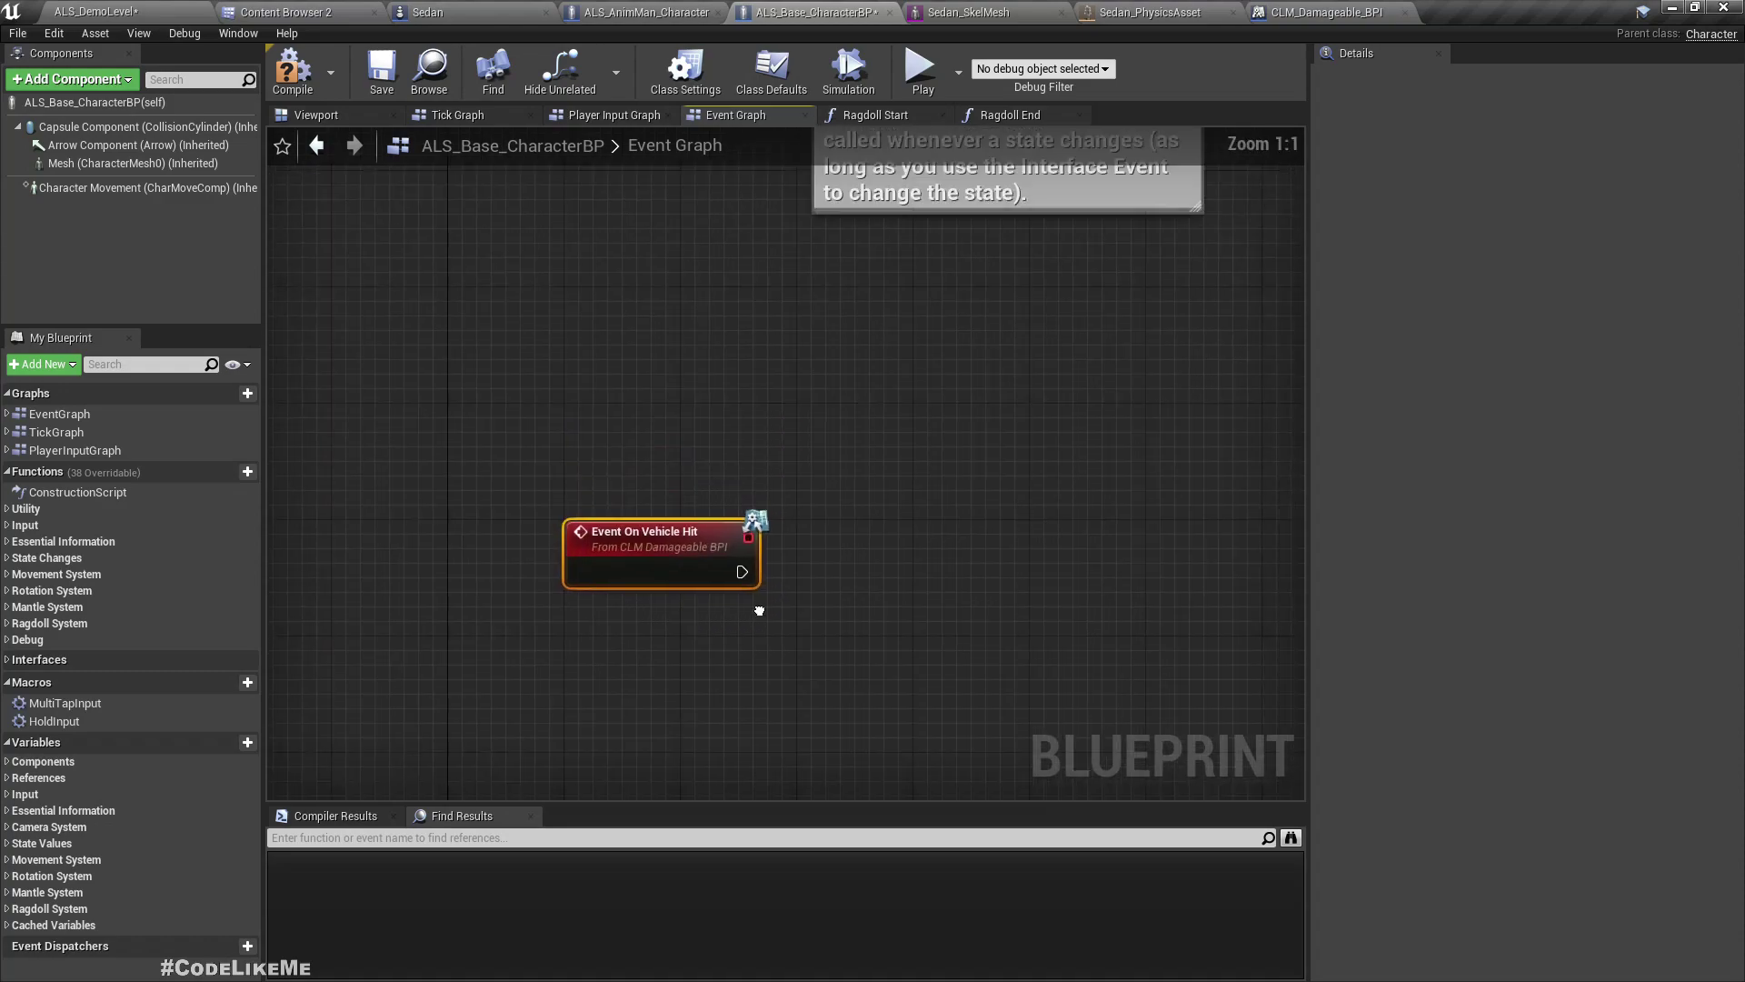
pyautogui.moveTo(760, 611); pyautogui.dragTo(757, 605, button='right')
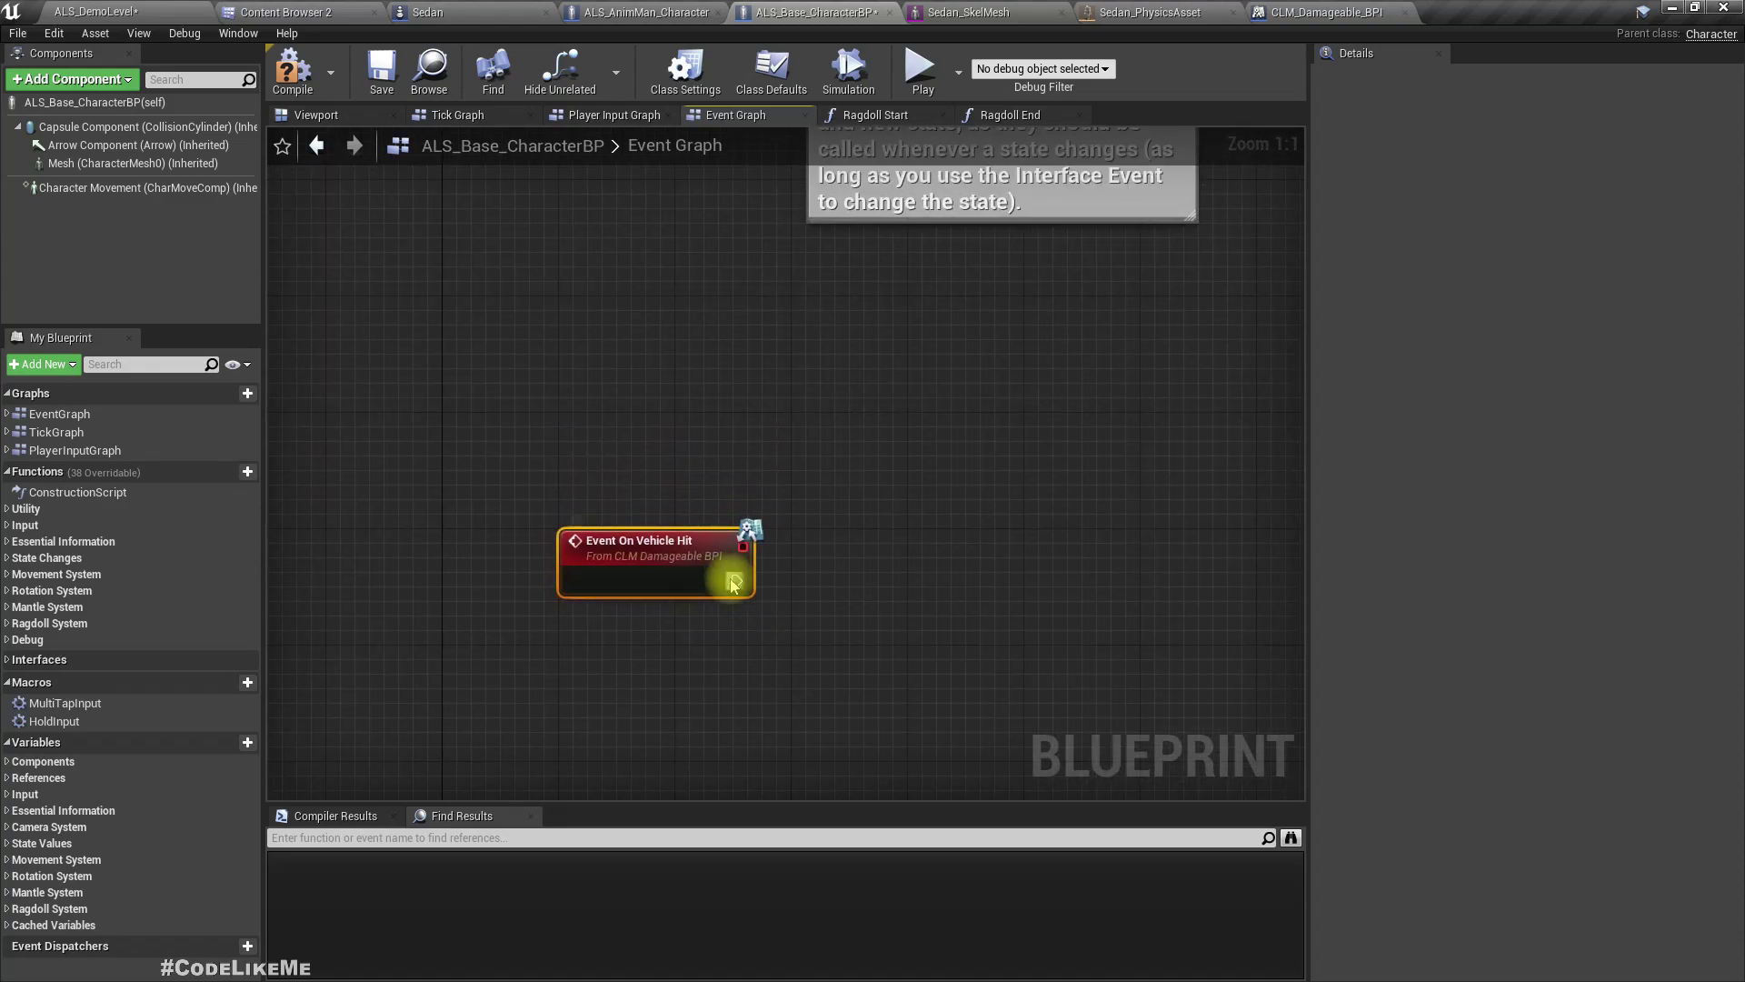
pyautogui.moveTo(736, 580); pyautogui.dragTo(851, 578)
pyautogui.write('ragdoll')
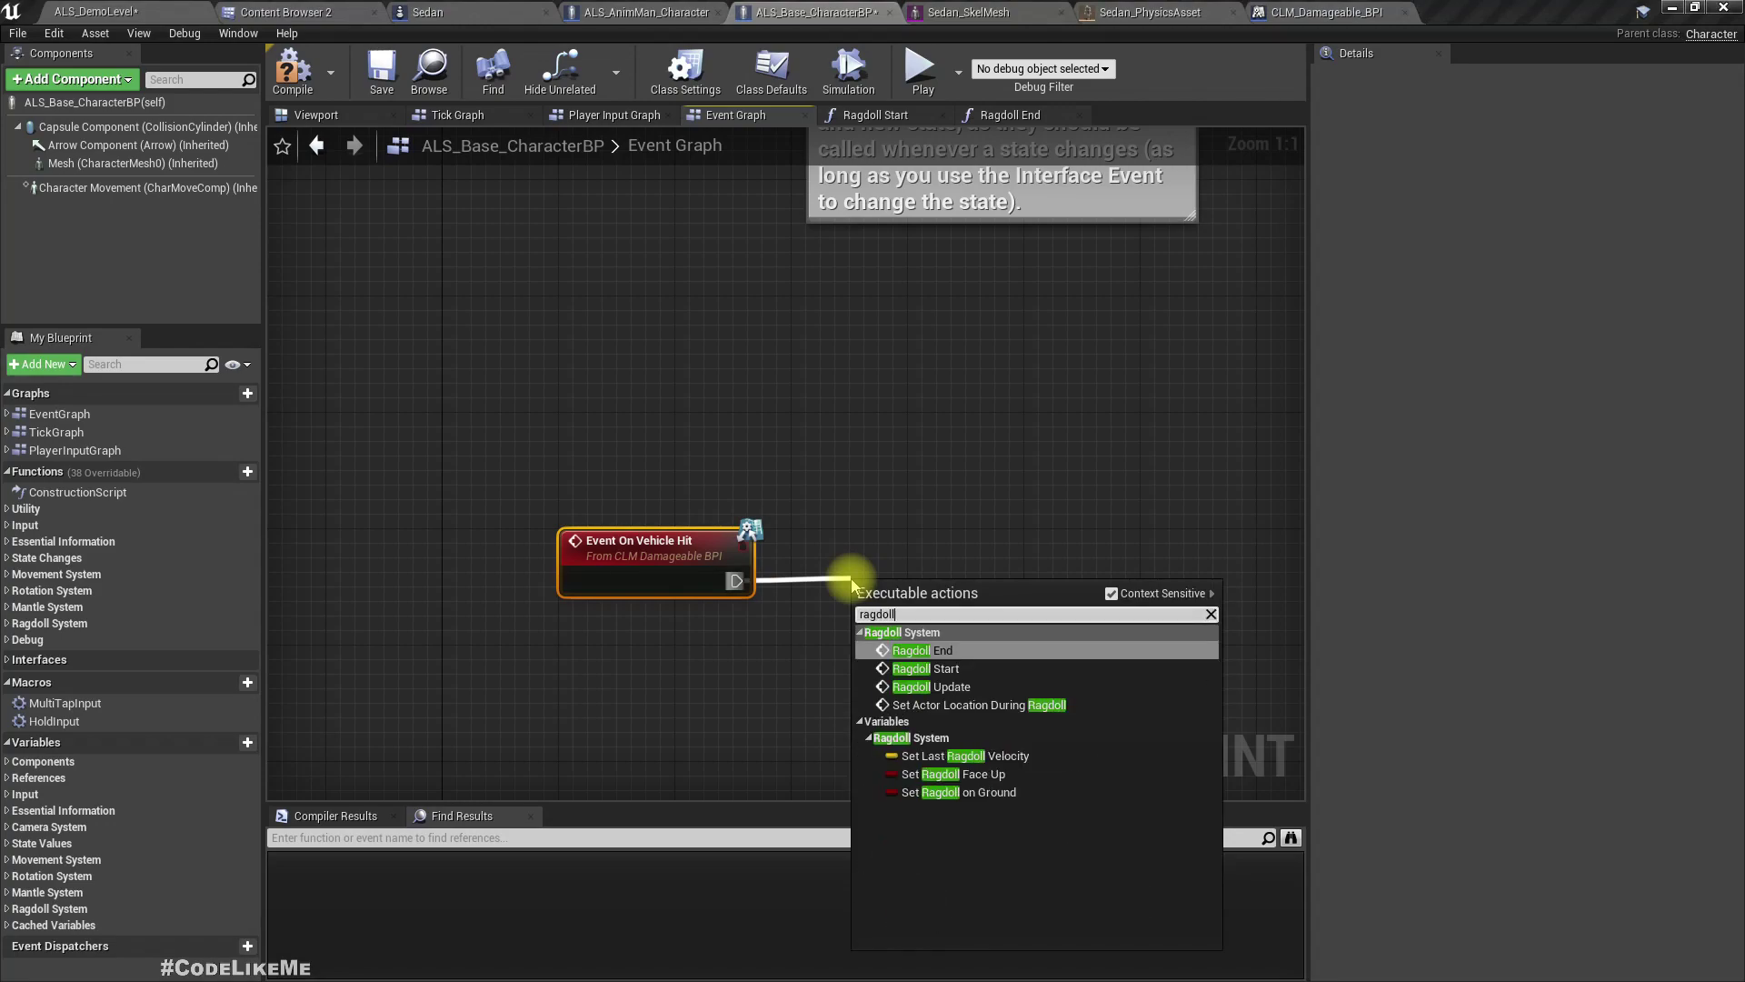
pyautogui.press('Down')
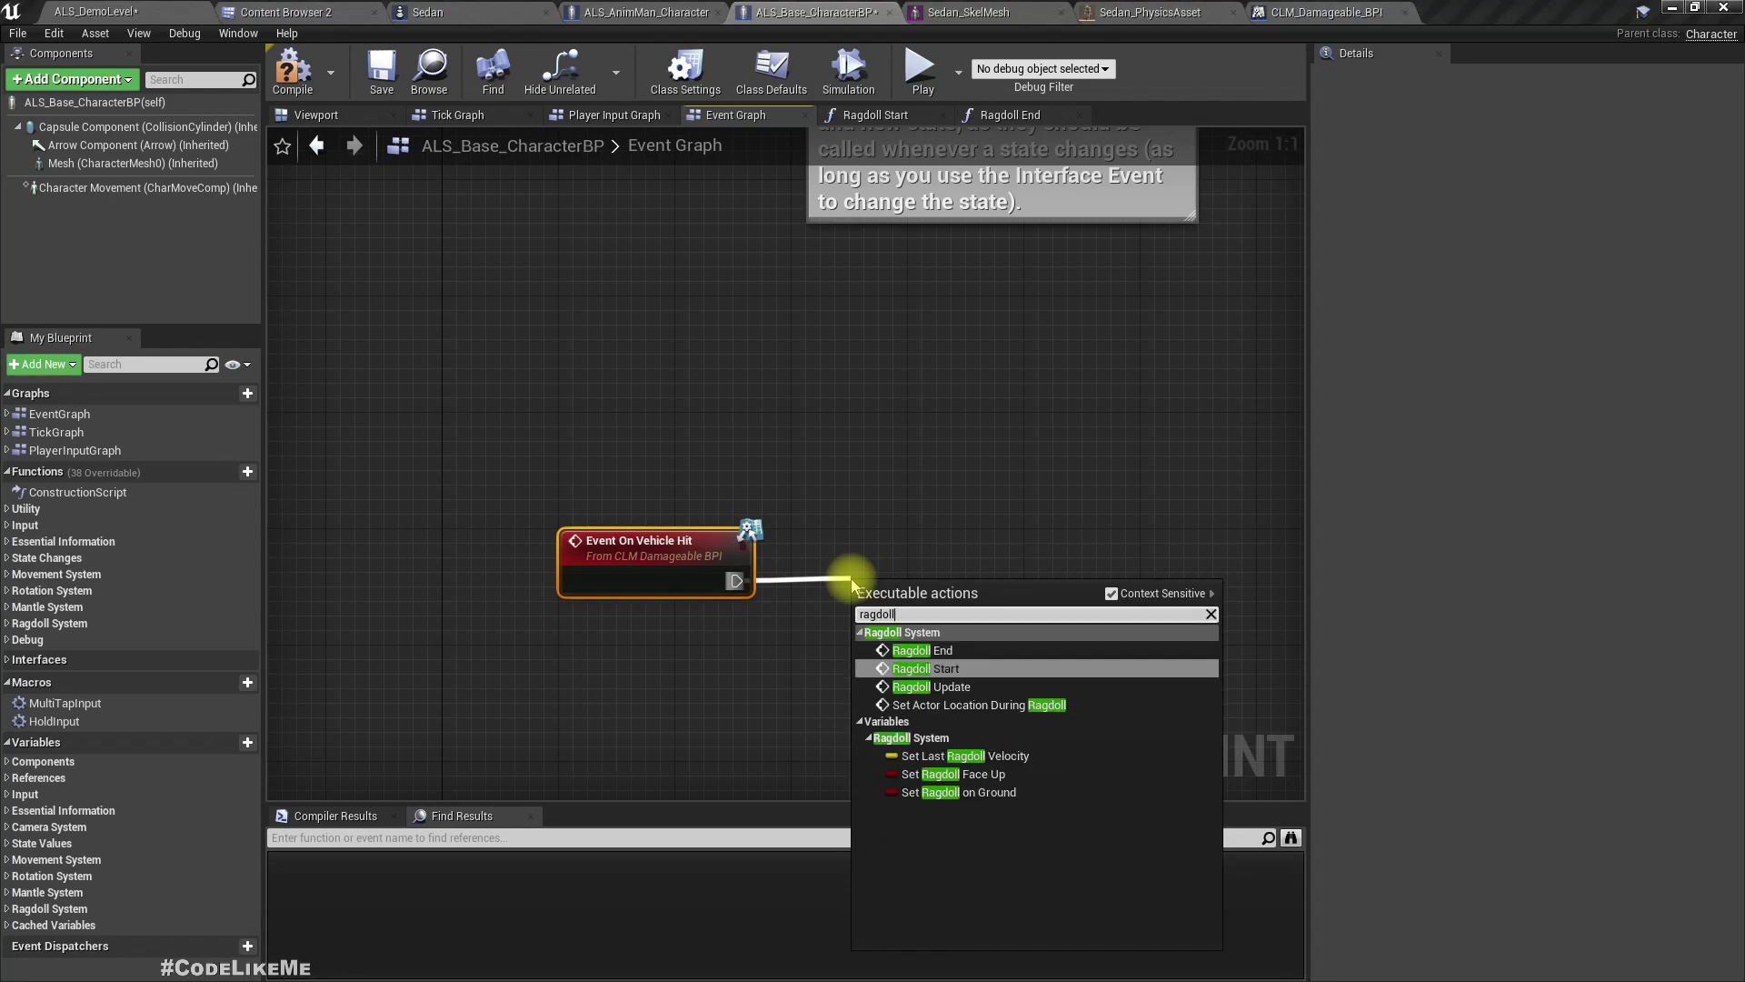
pyautogui.press('Return')
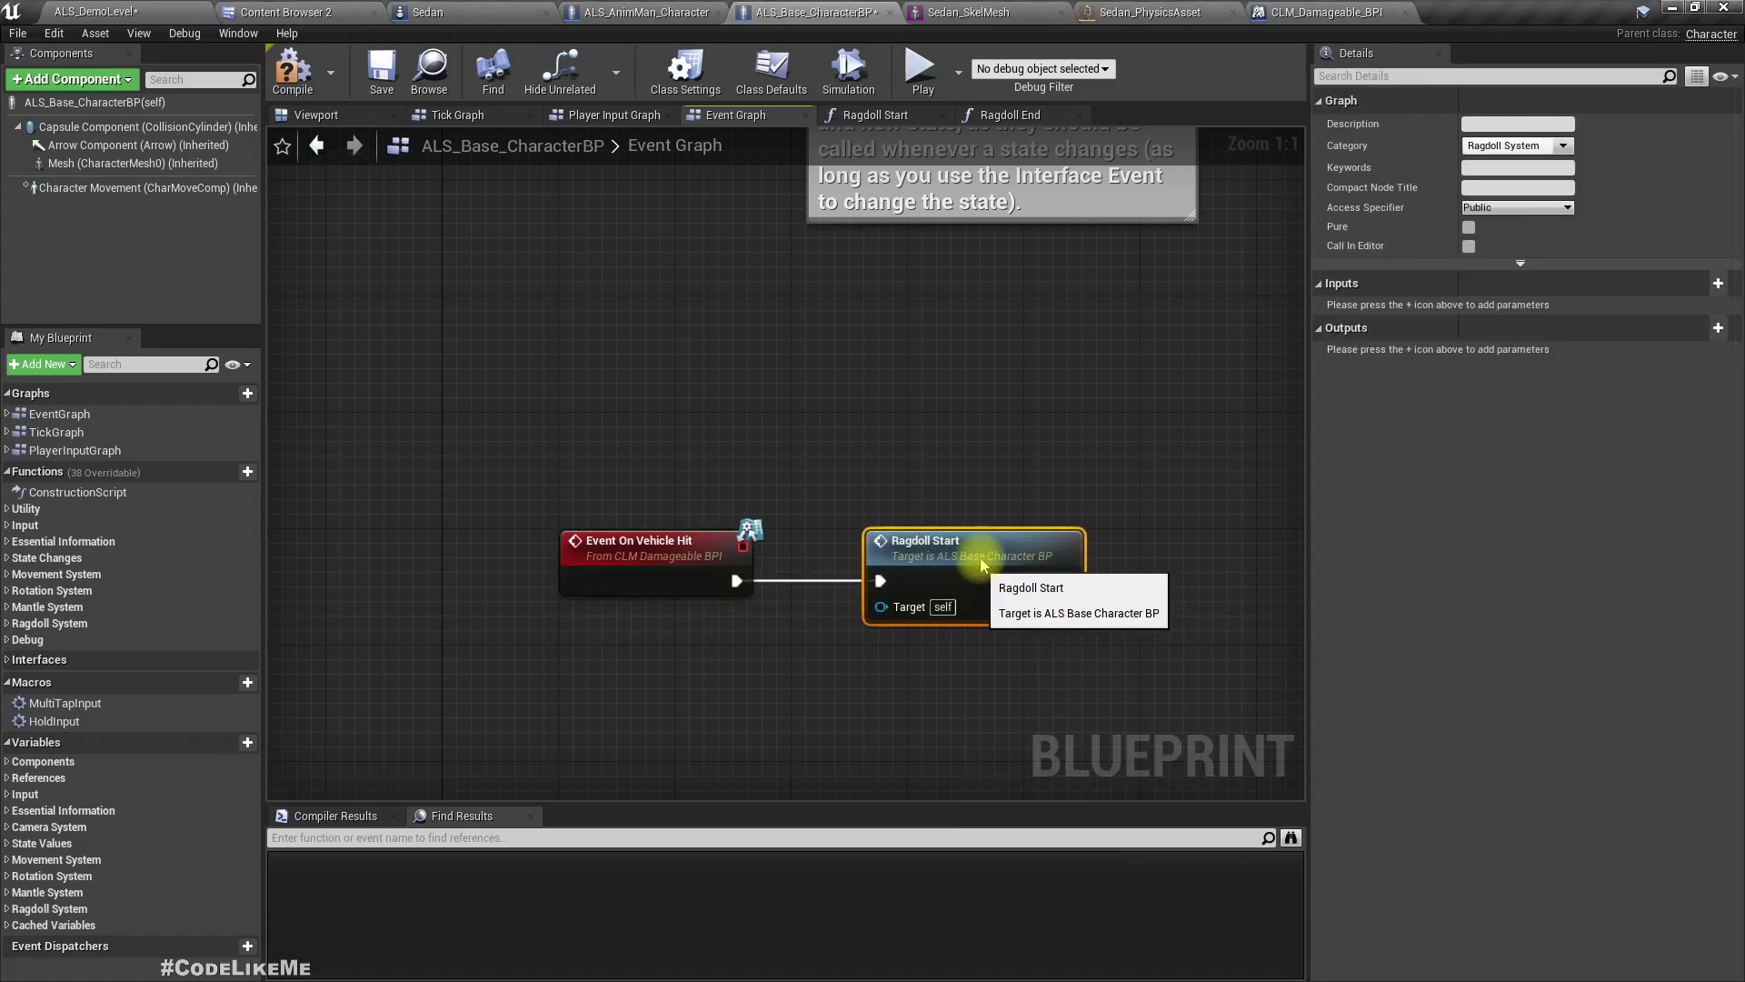
# Add a Retriggerable Delay node wired after Ragdoll Start and open its Duration value for editing
pyautogui.moveTo(1045, 677); pyautogui.dragTo(678, 642, button='right')
pyautogui.moveTo(688, 549); pyautogui.dragTo(852, 550)
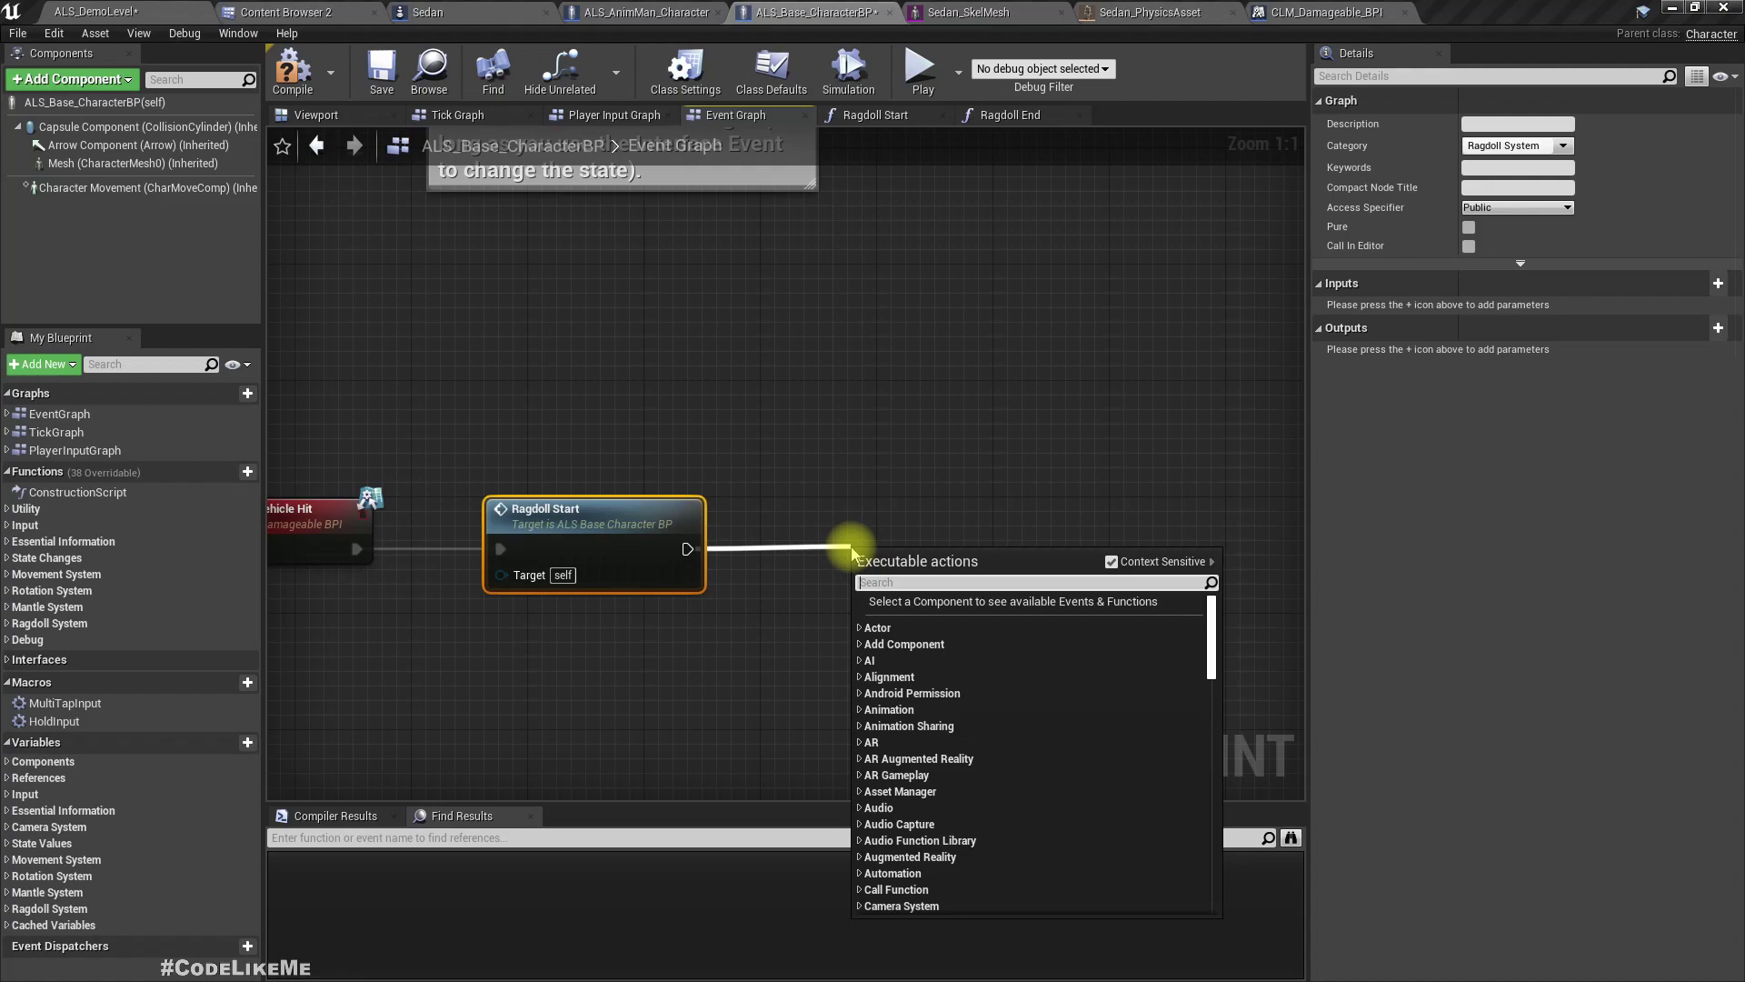
pyautogui.write('retri')
pyautogui.press('Return')
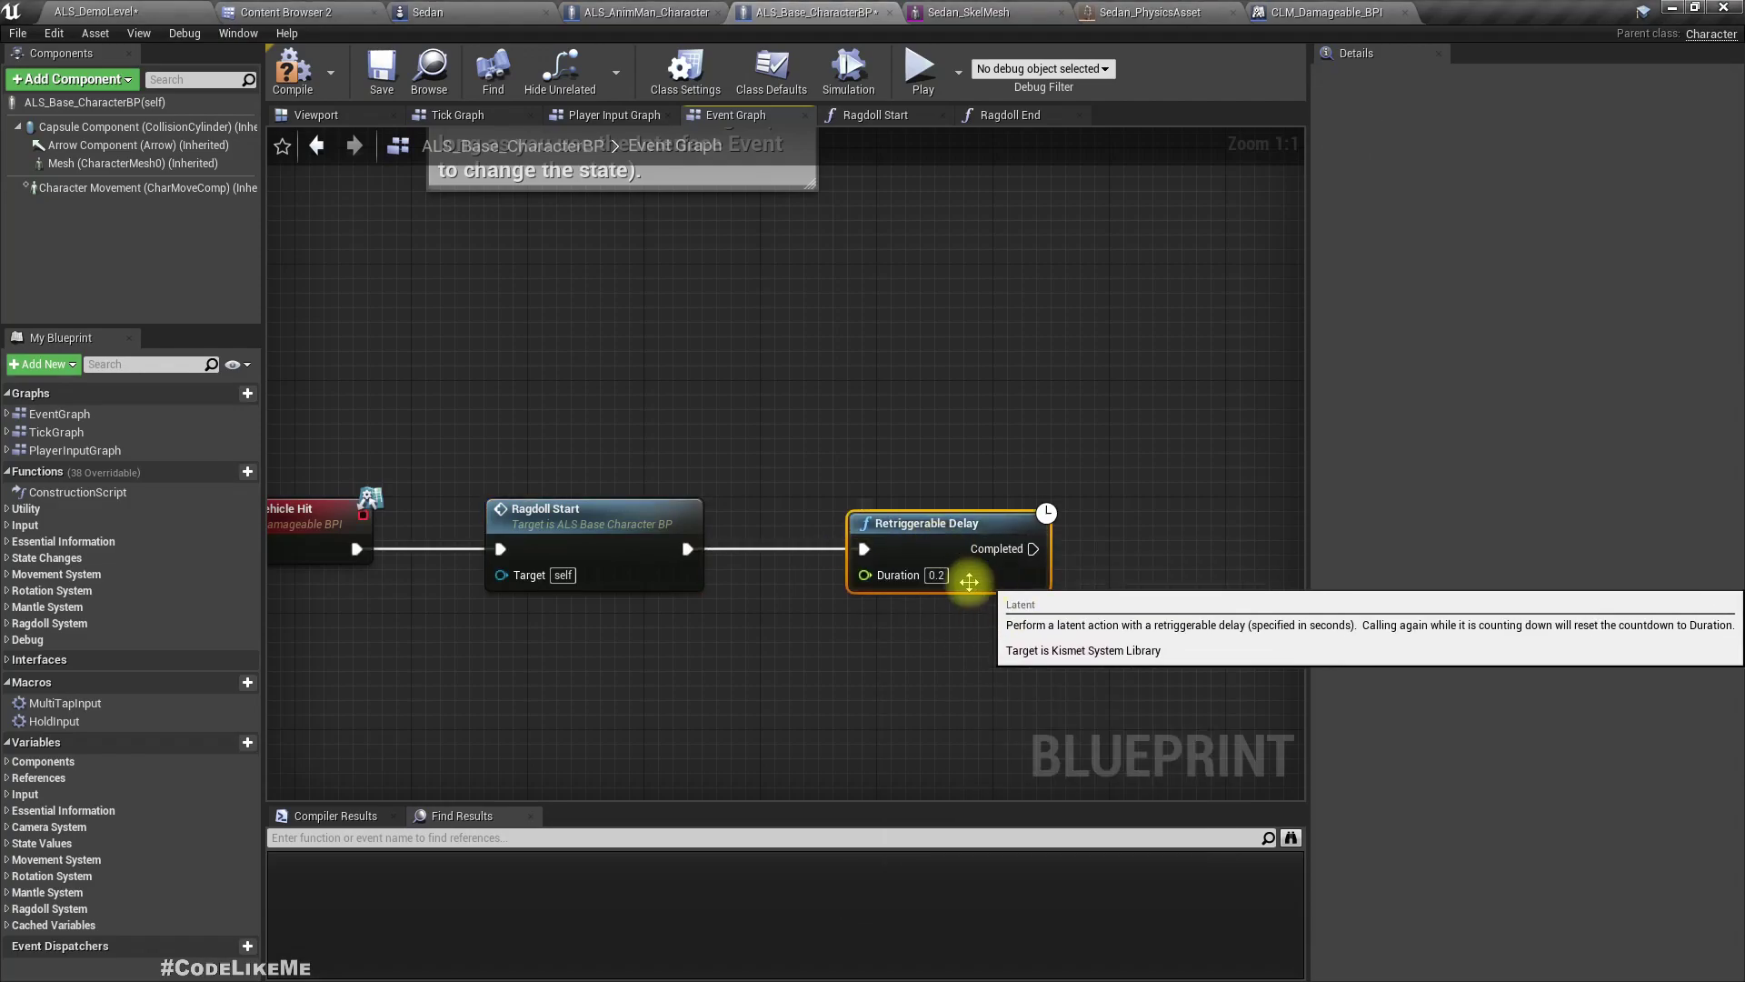
pyautogui.click(936, 574)
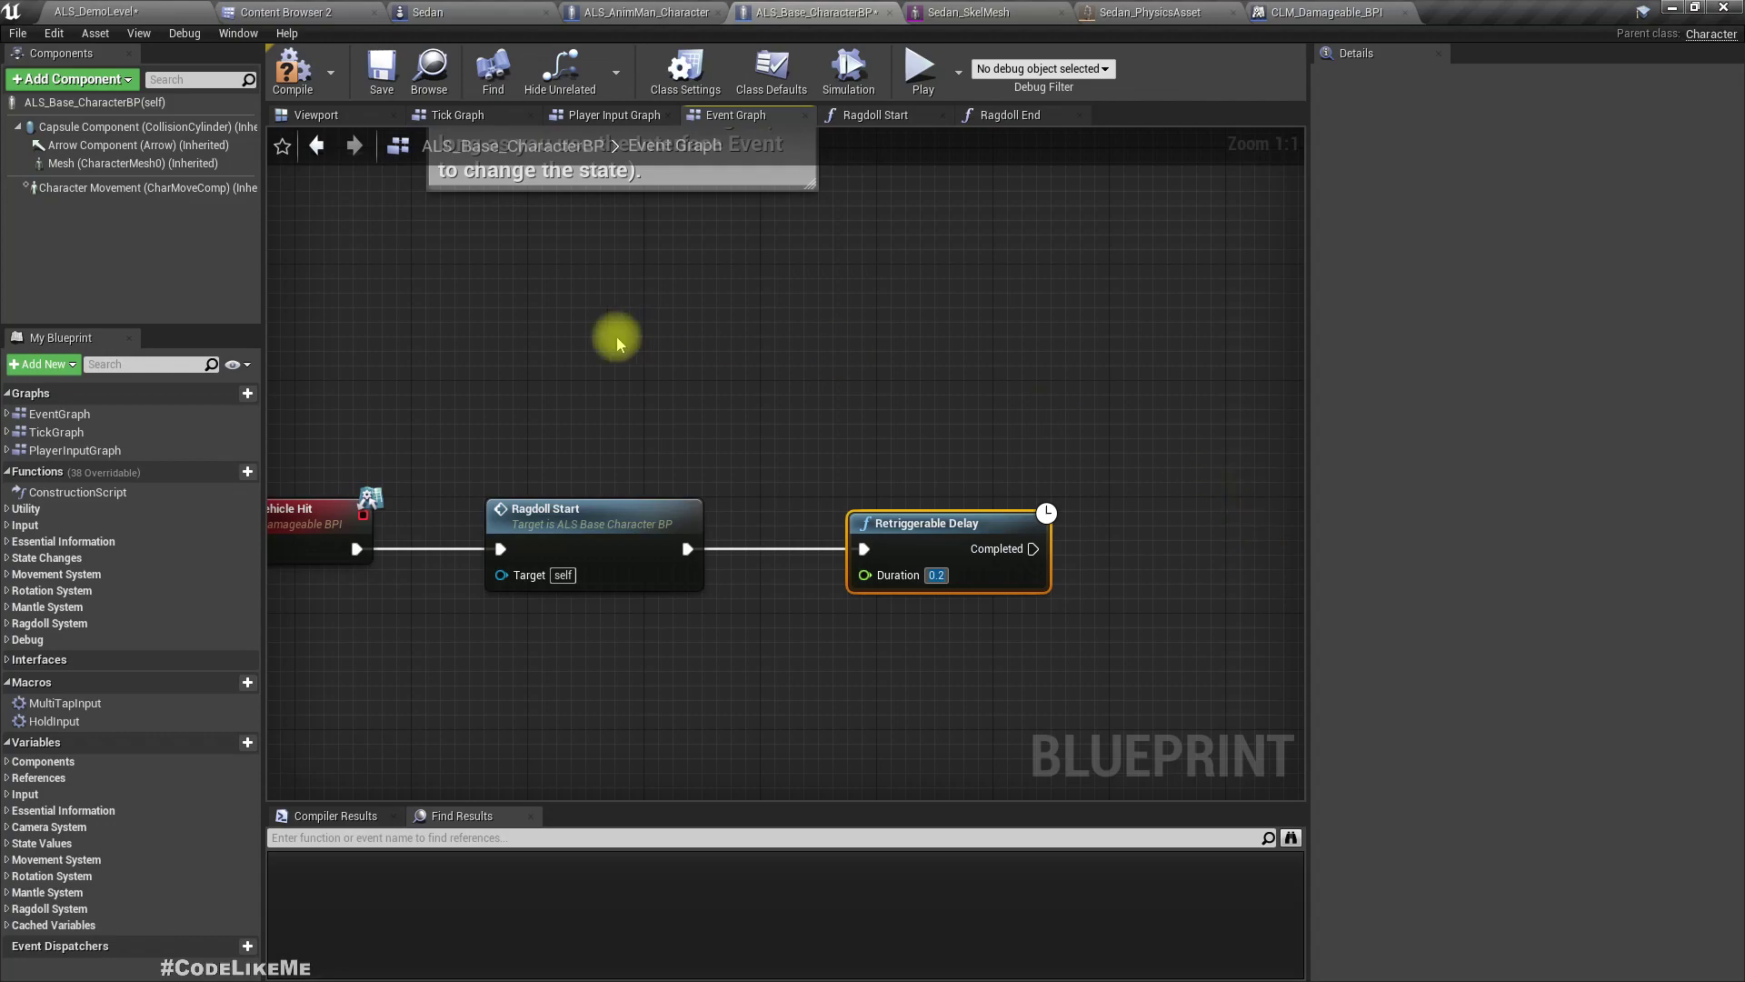
# Add a Ragdoll End call wired to the Completed output of the Retriggerable Delay
pyautogui.moveTo(565, 358); pyautogui.dragTo(692, 406, button='right')
pyautogui.click(391, 579)
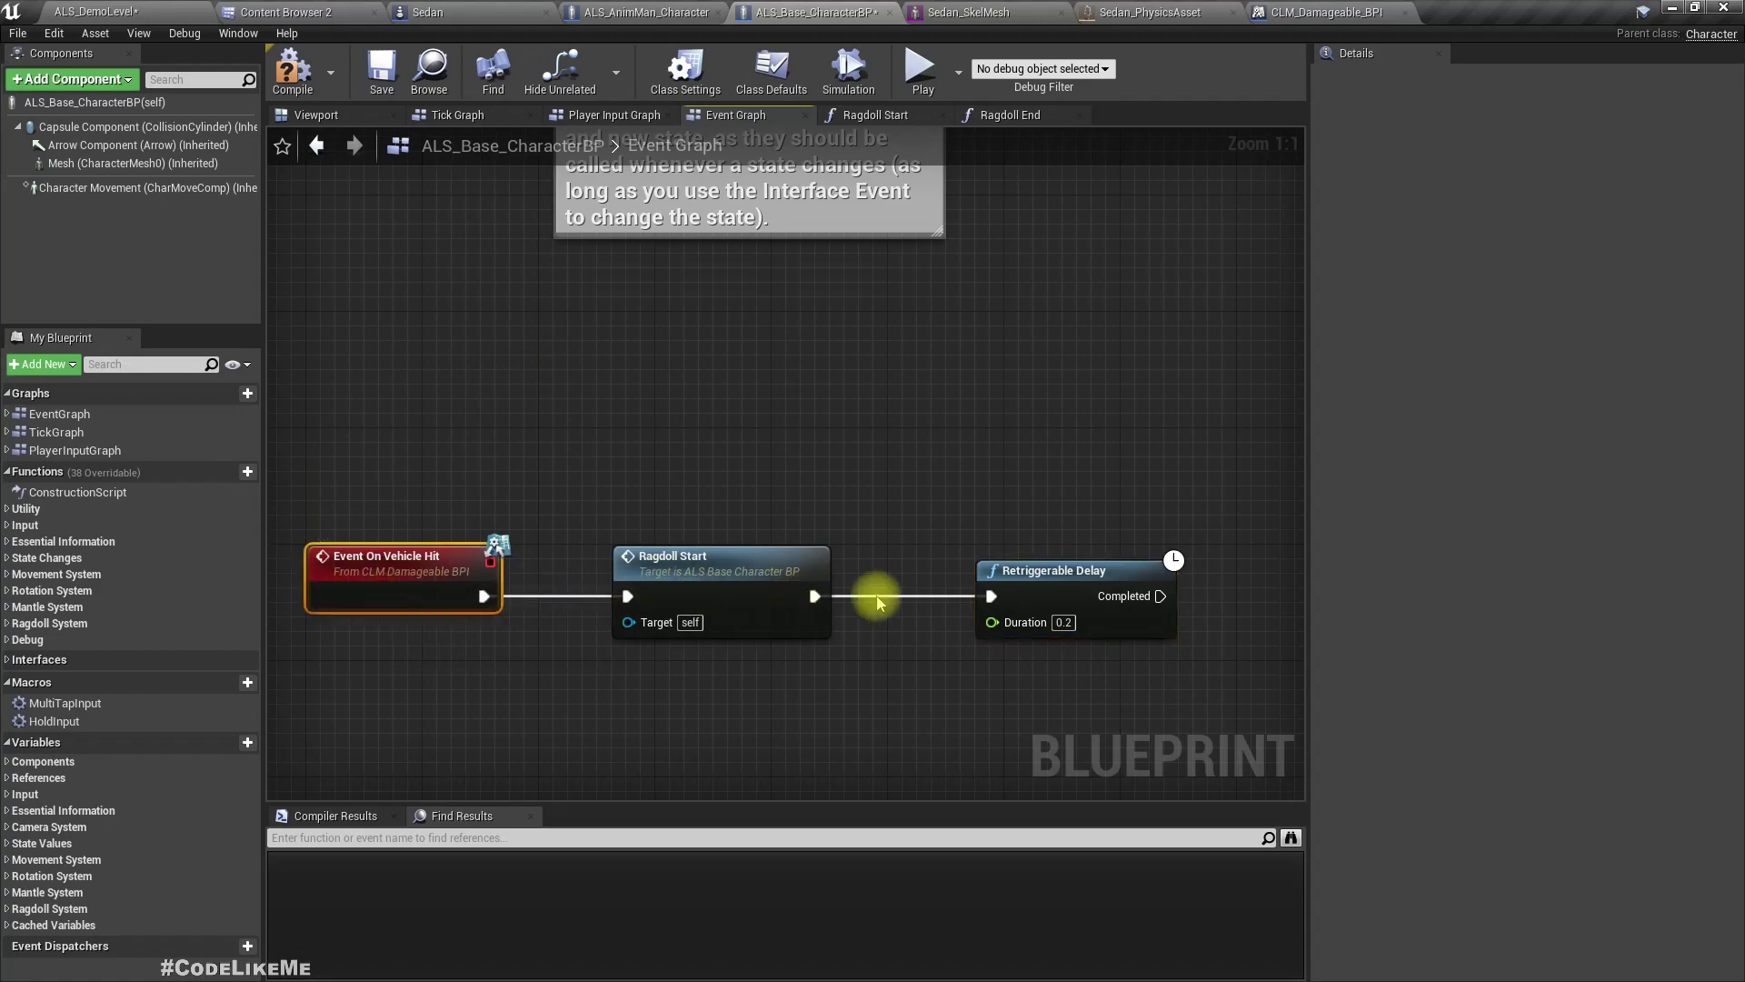
pyautogui.moveTo(929, 407); pyautogui.dragTo(728, 383, button='right')
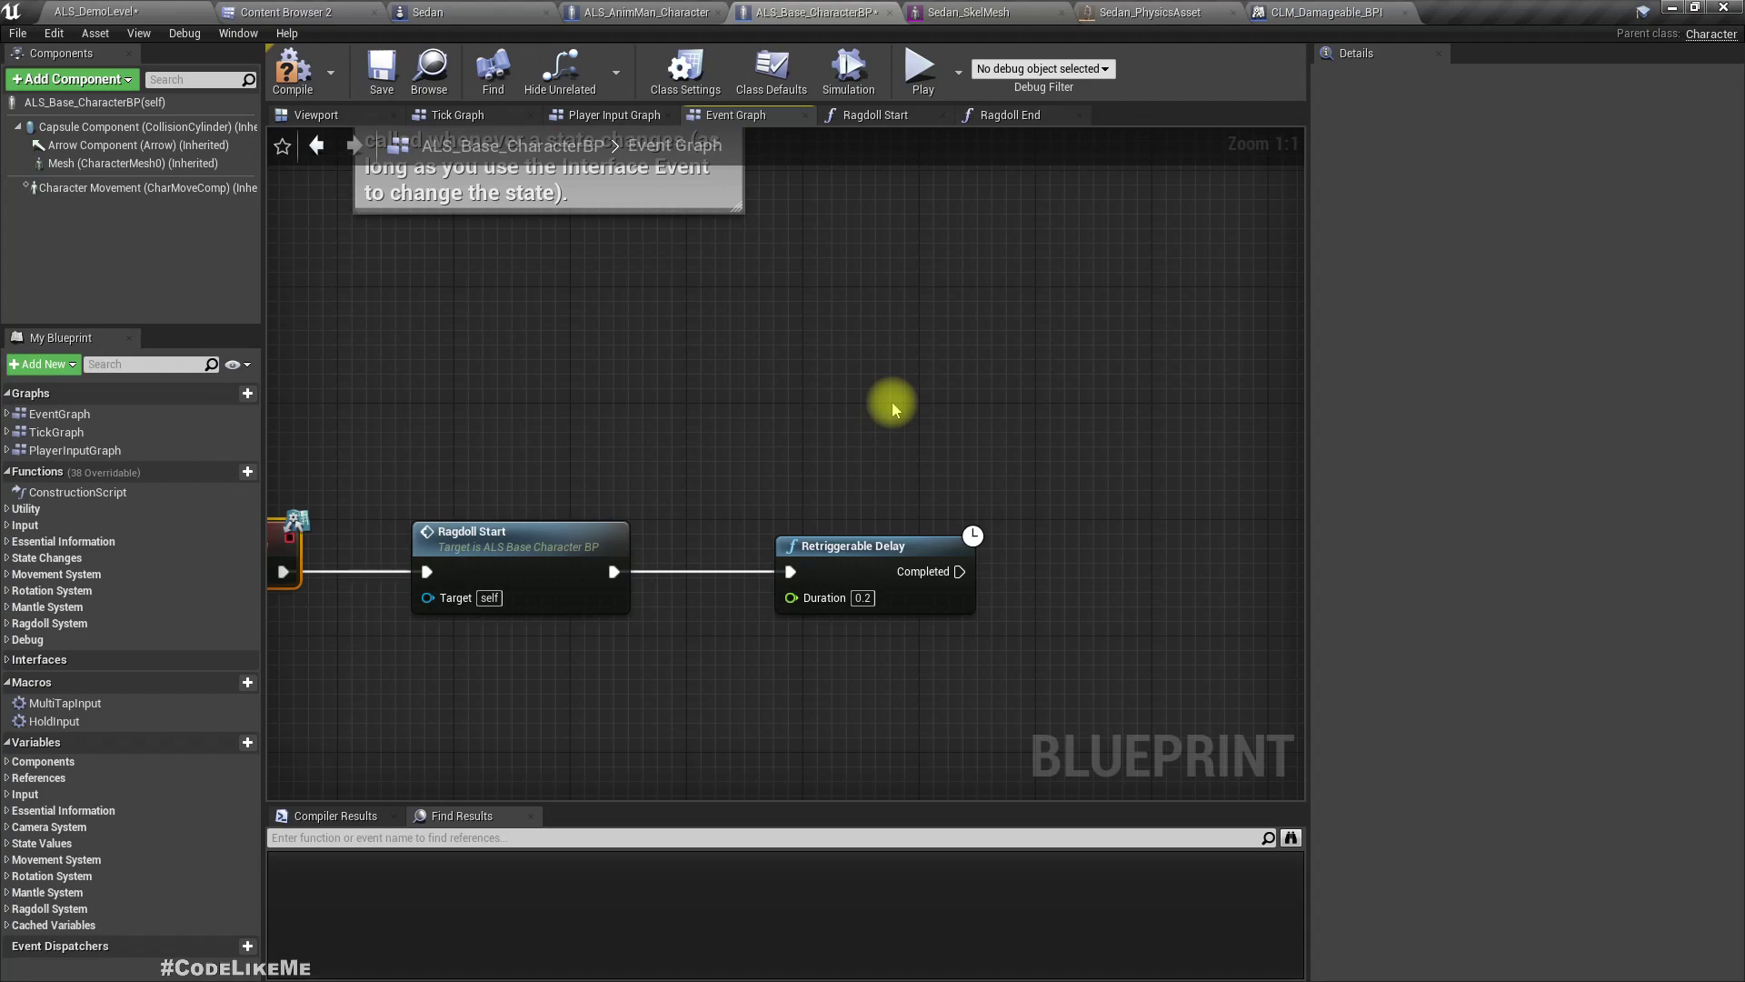
pyautogui.moveTo(959, 571); pyautogui.dragTo(1125, 570)
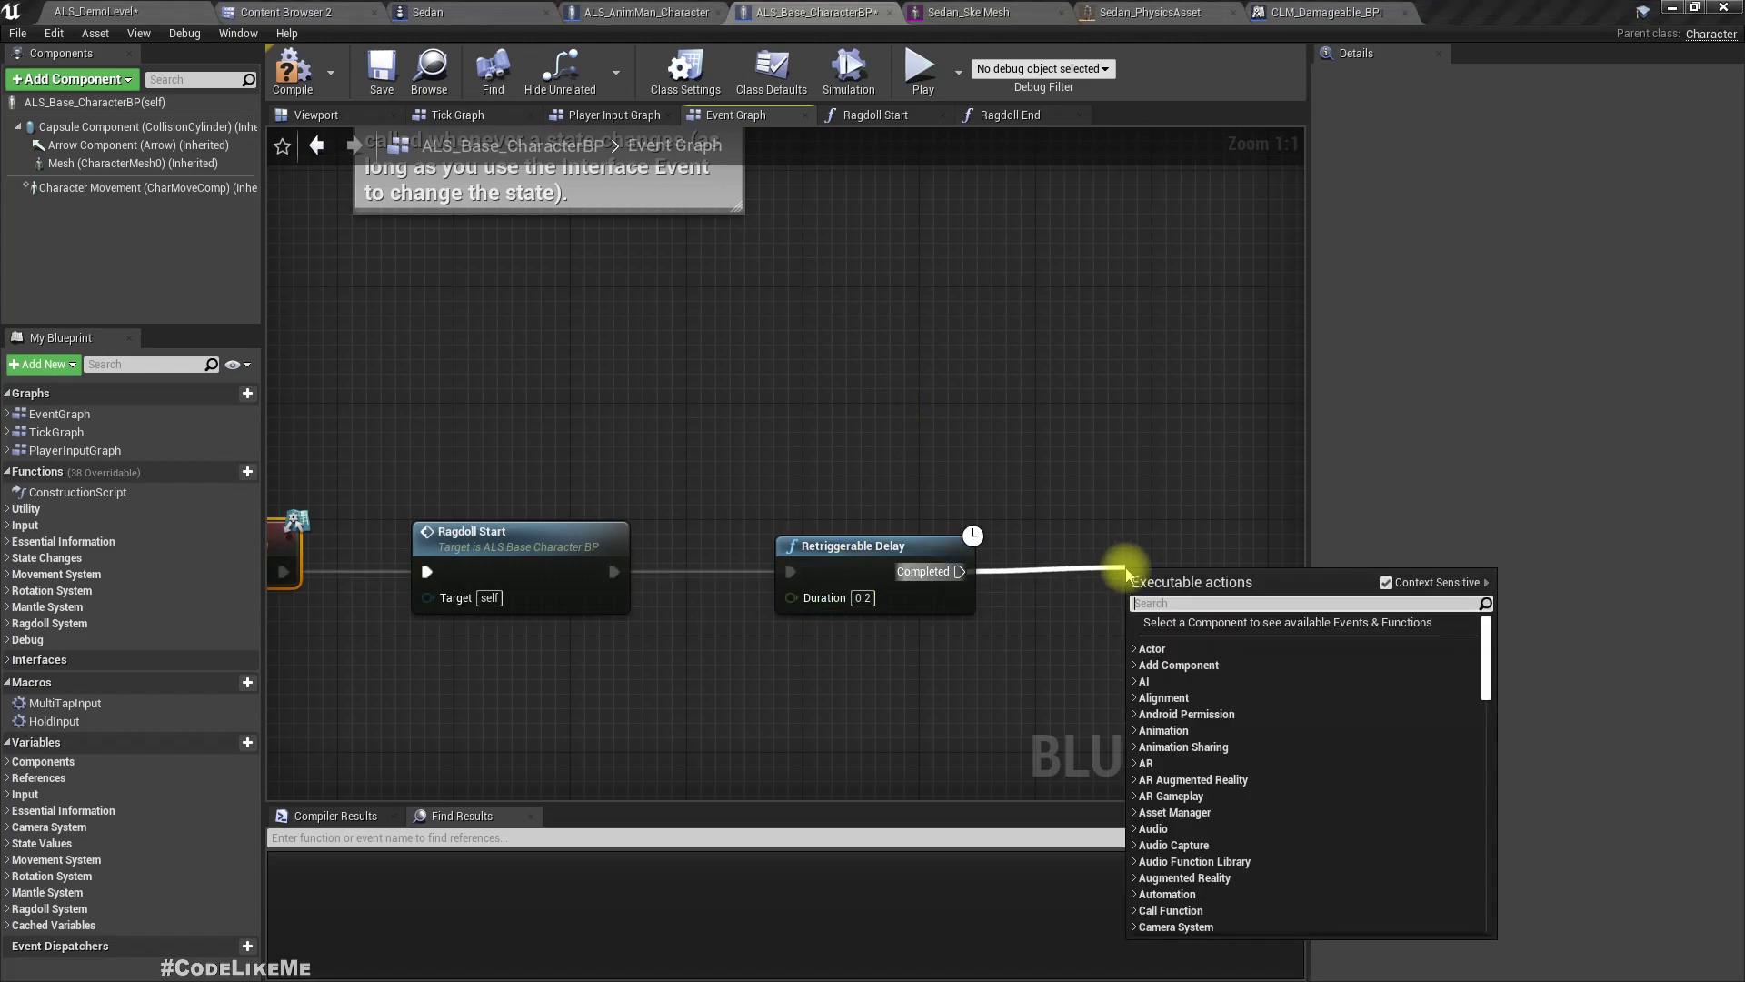
pyautogui.write('ragdo')
pyautogui.press('Return')
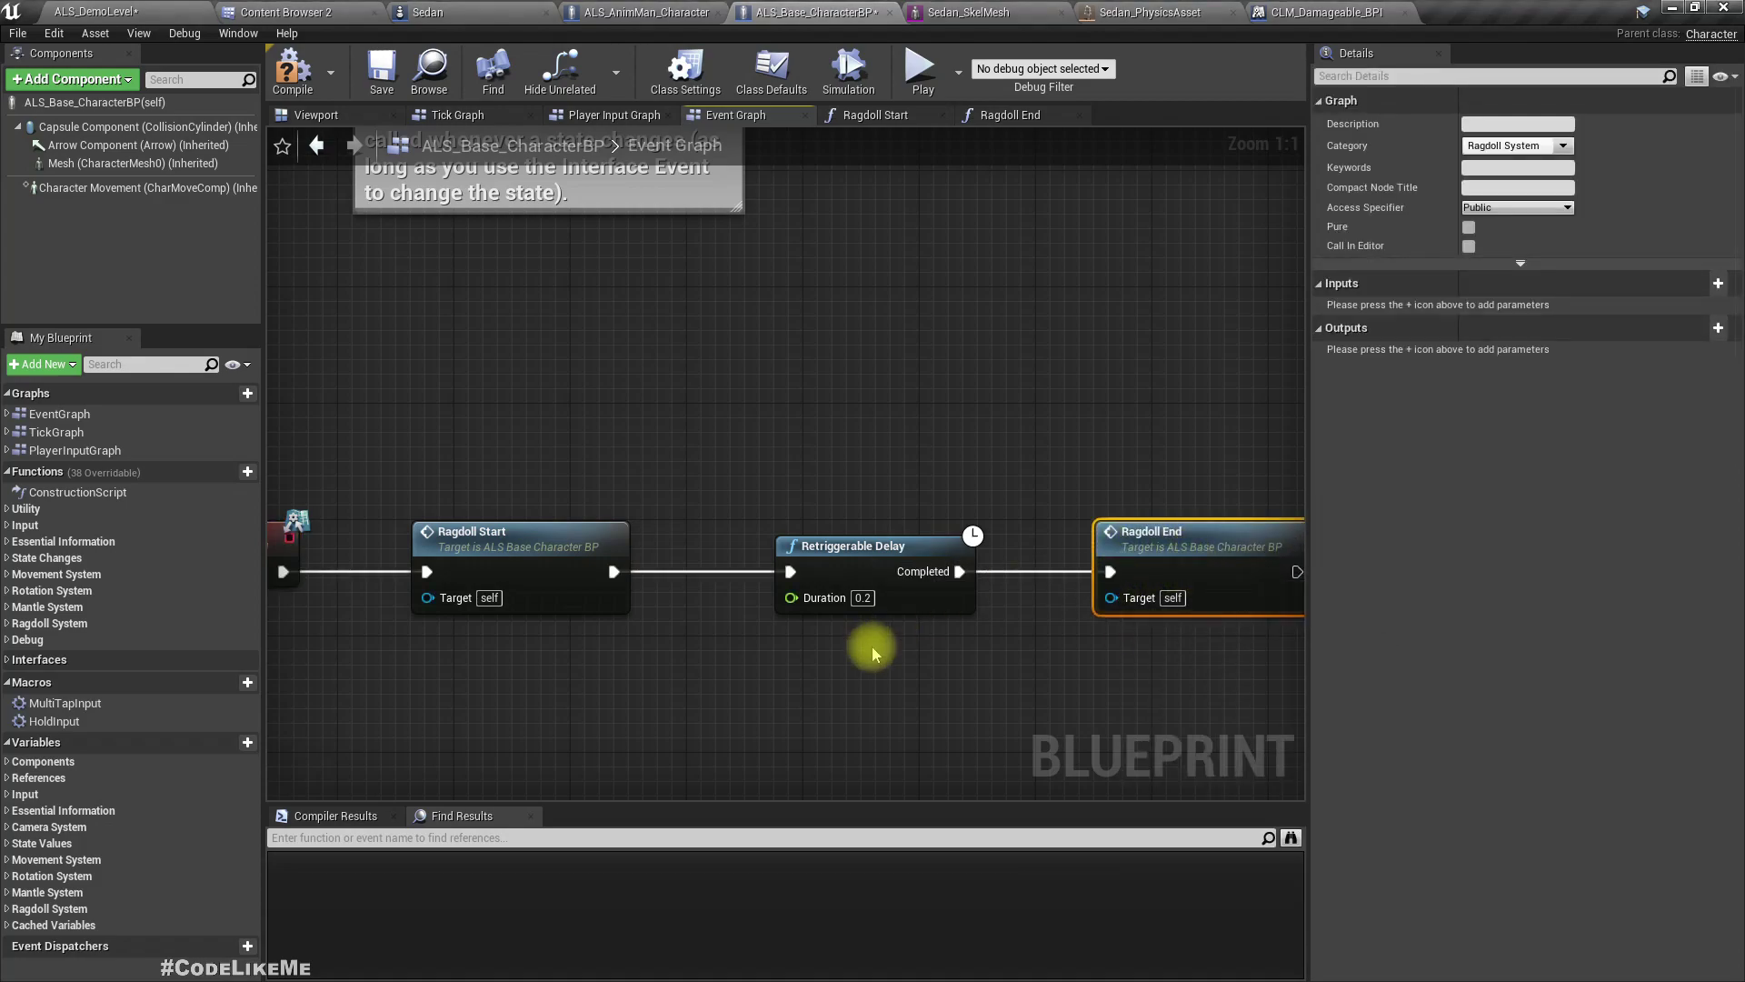
pyautogui.moveTo(738, 589); pyautogui.dragTo(876, 557, button='right')
pyautogui.moveTo(610, 424); pyautogui.dragTo(963, 543)
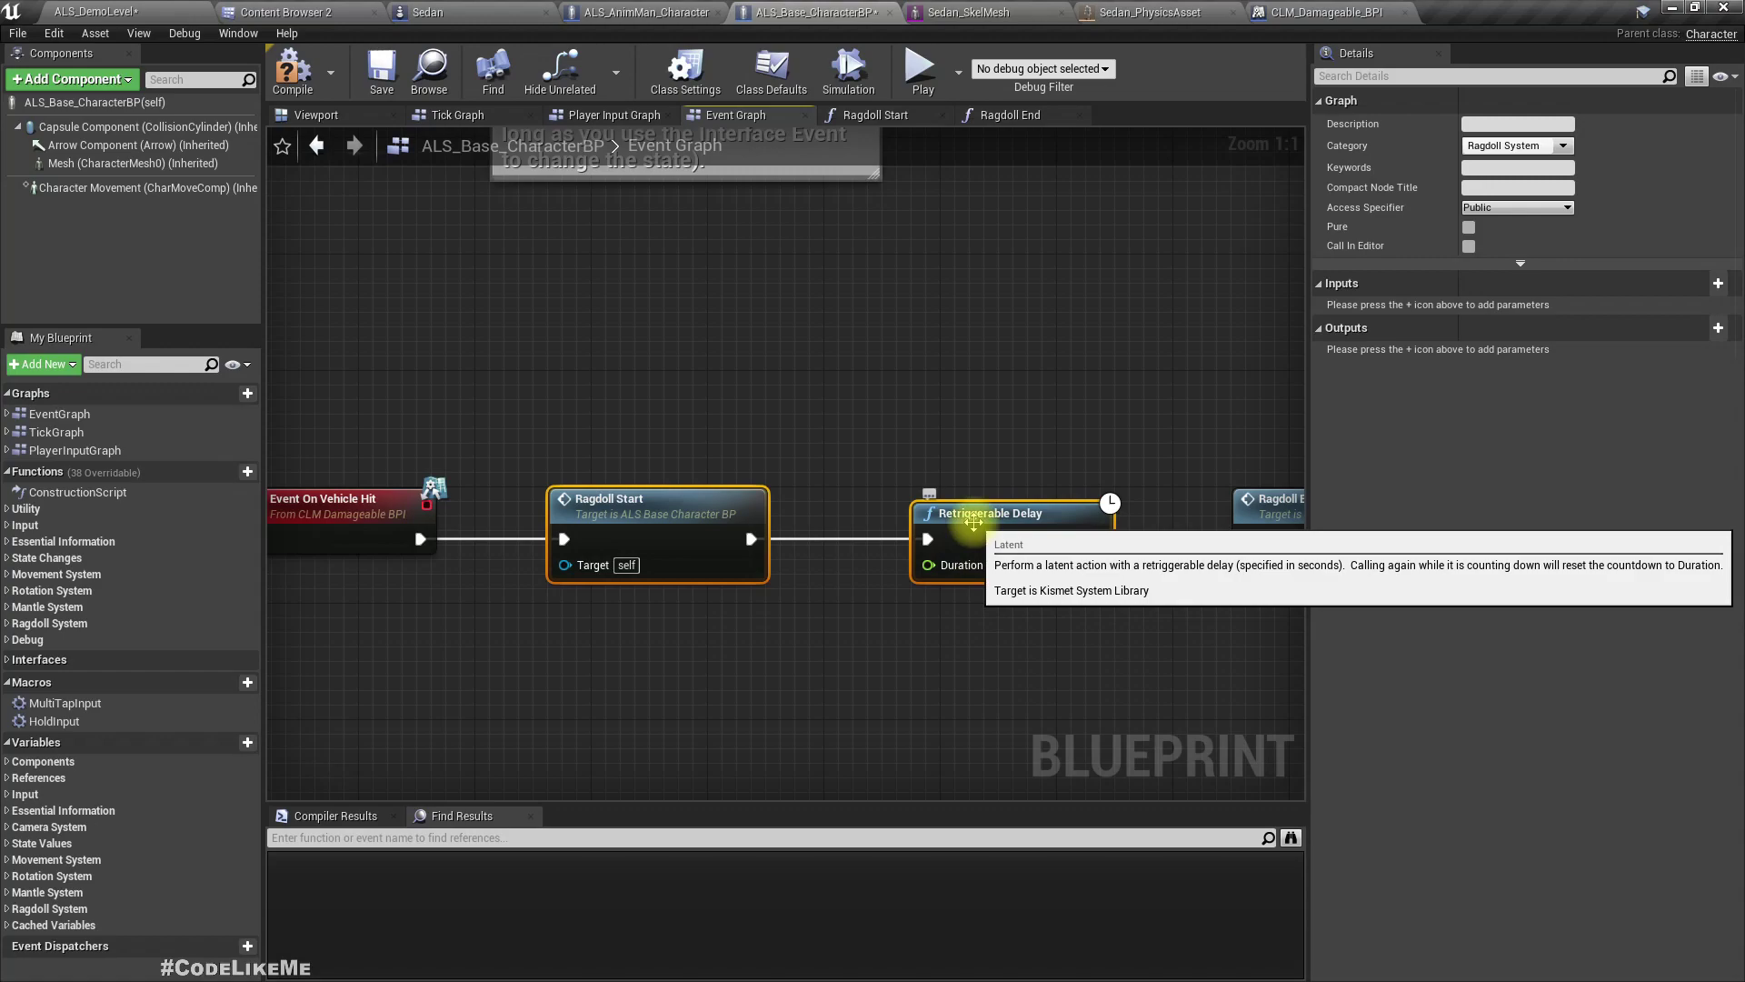
pyautogui.click(972, 521)
pyautogui.moveTo(990, 672); pyautogui.dragTo(849, 642, button='right')
pyautogui.moveTo(708, 391); pyautogui.dragTo(945, 587)
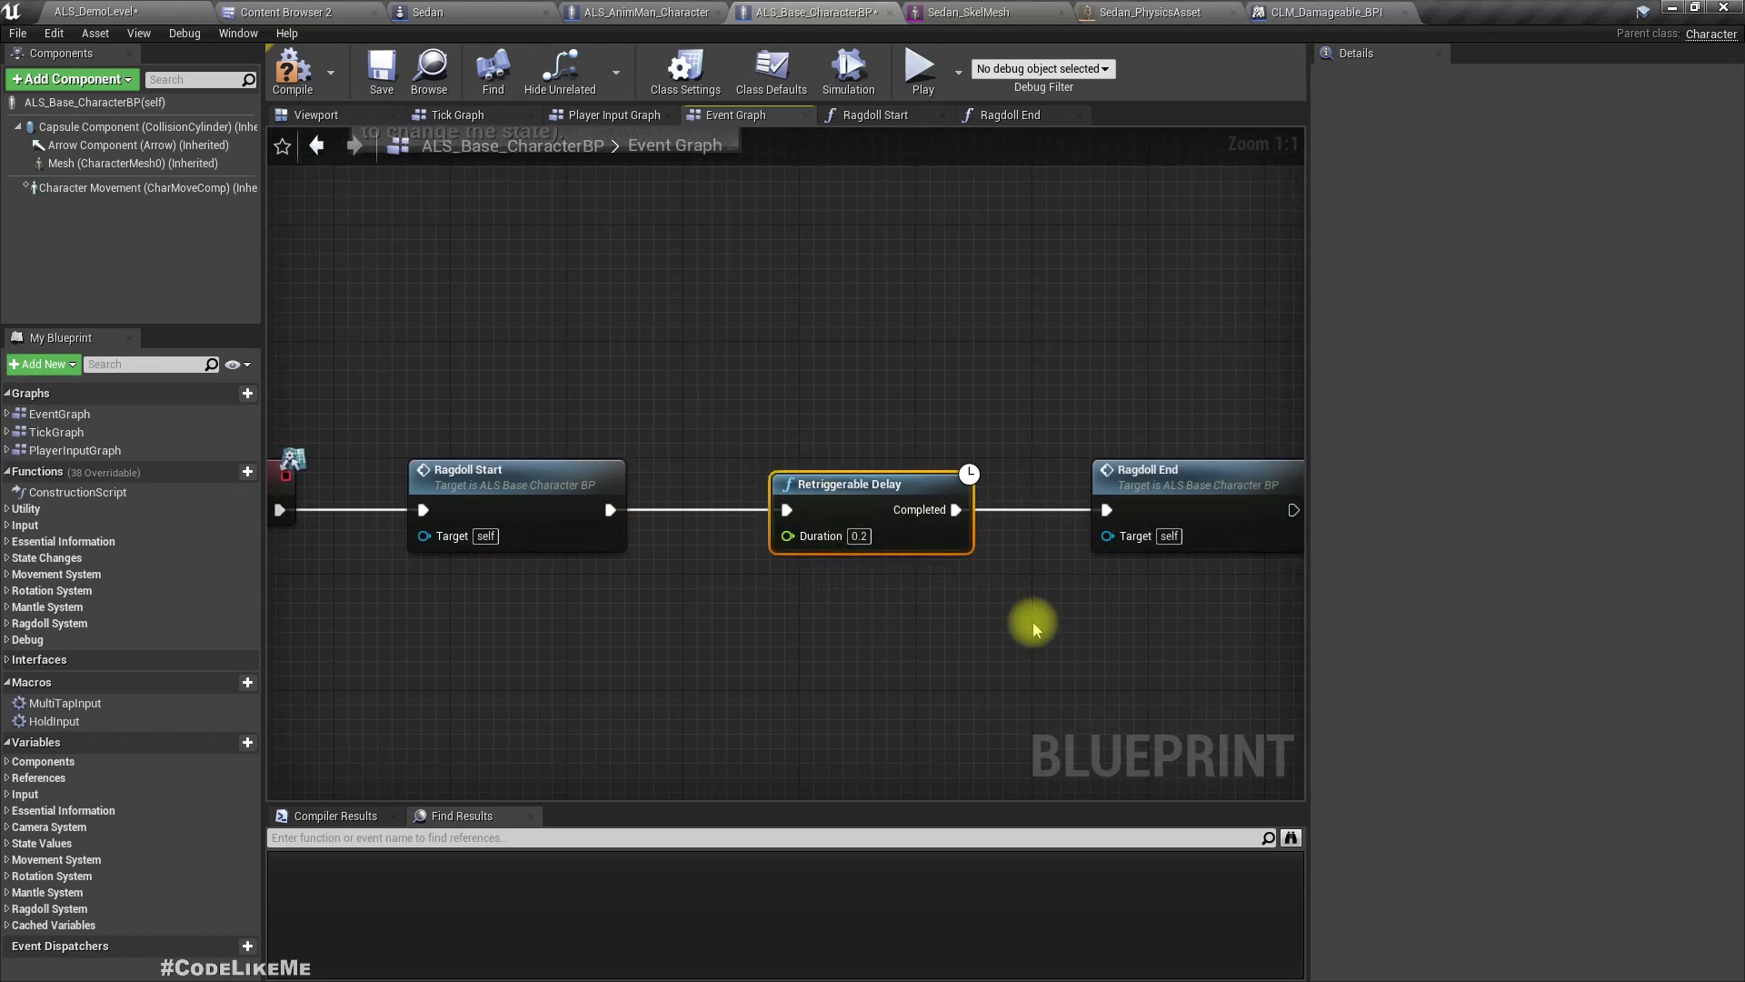
# Insert a Do Once node between Event On Vehicle Hit and Ragdoll Start, shifting the Ragdoll Start, Retriggerable Delay and Ragdoll End nodes to make room
pyautogui.scroll(-2, 527, 618)
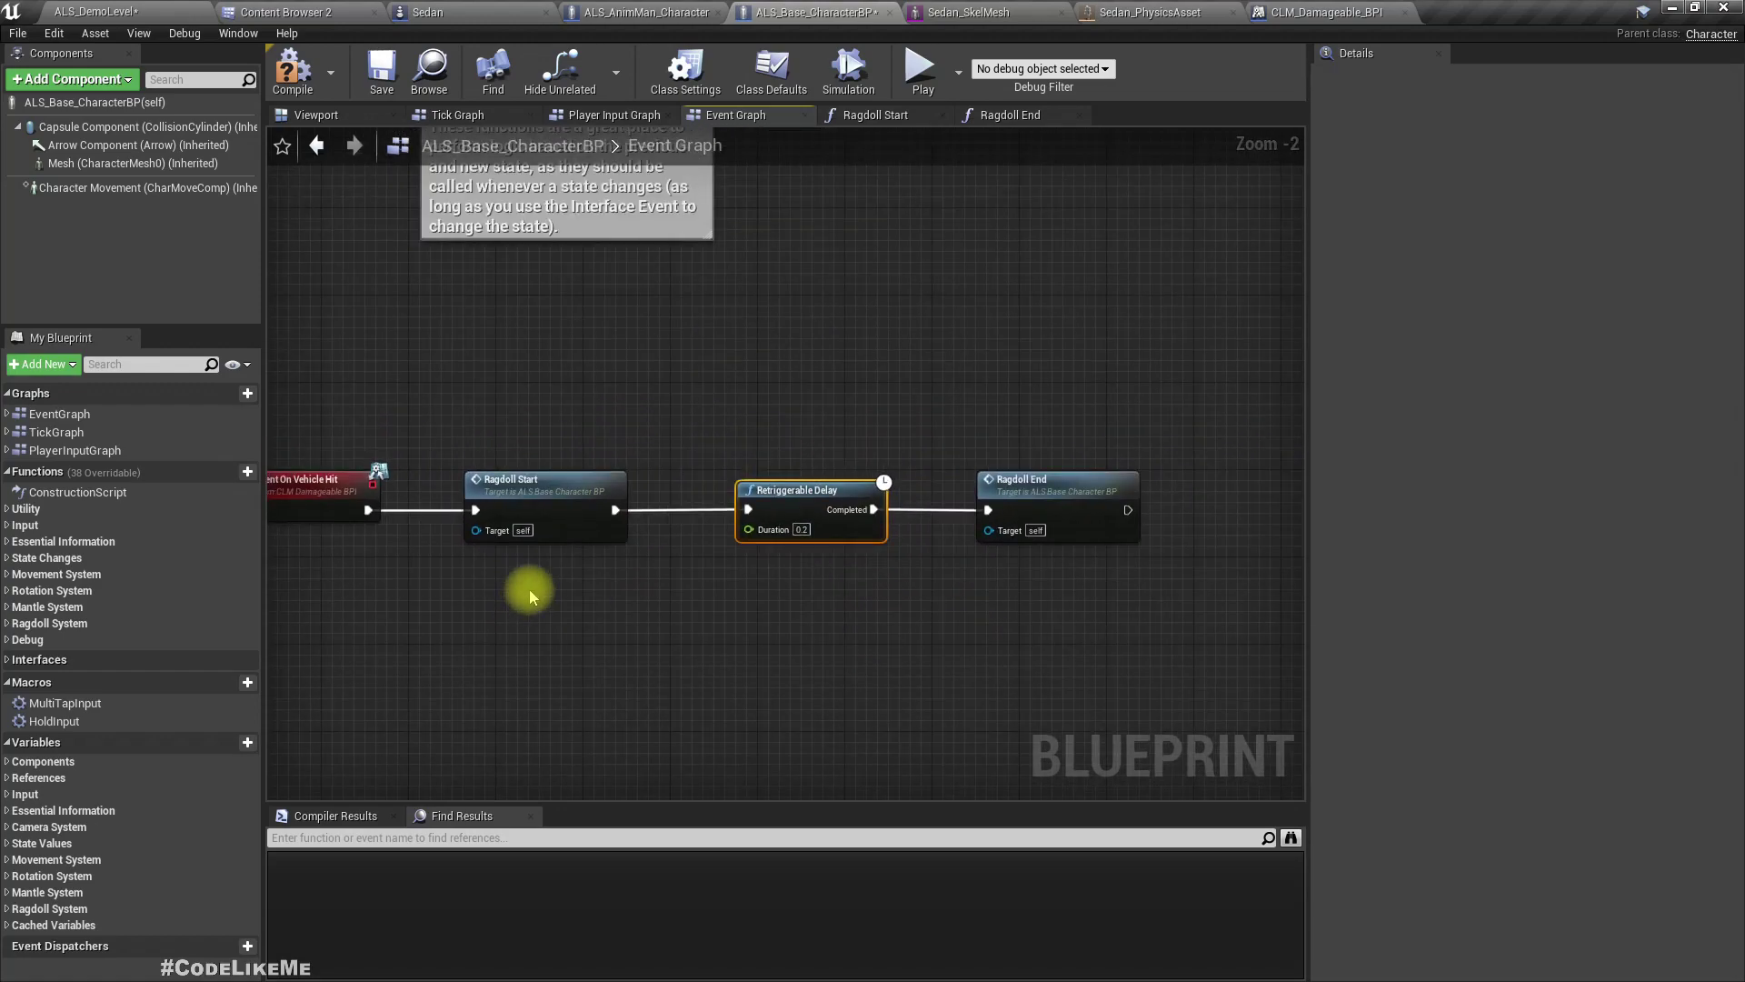
pyautogui.moveTo(562, 368); pyautogui.dragTo(1089, 627)
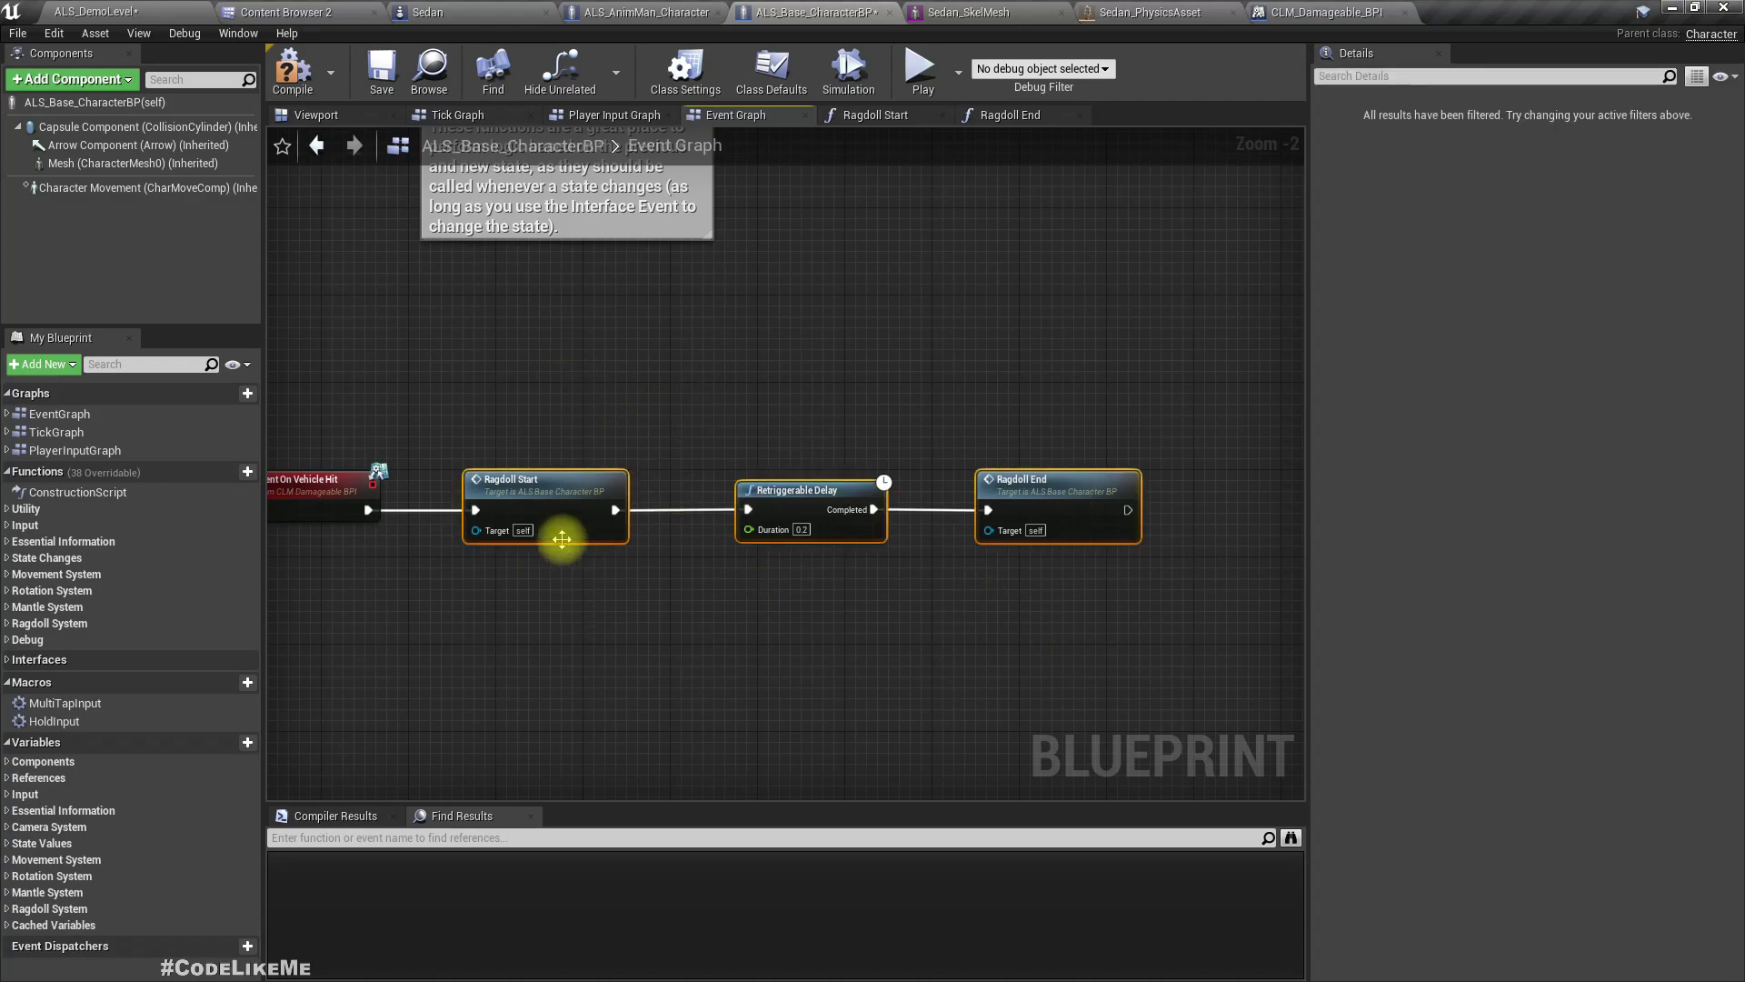
pyautogui.moveTo(565, 537); pyautogui.dragTo(684, 495)
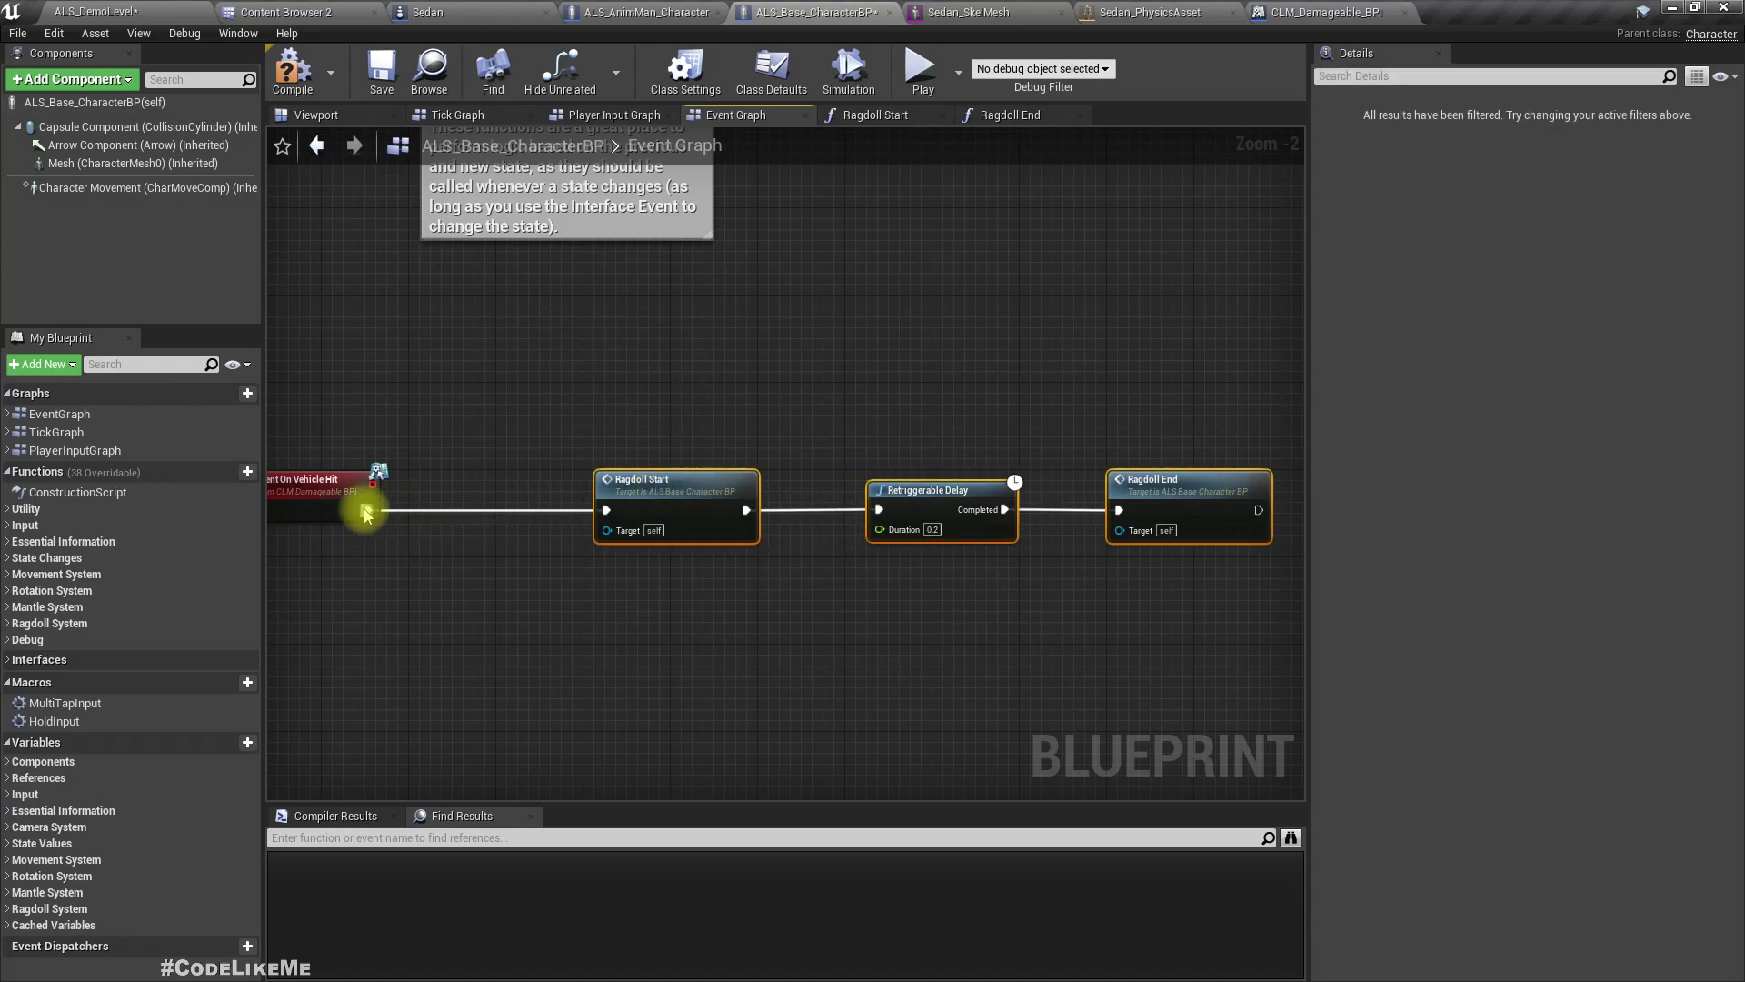
pyautogui.moveTo(368, 510); pyautogui.dragTo(442, 518)
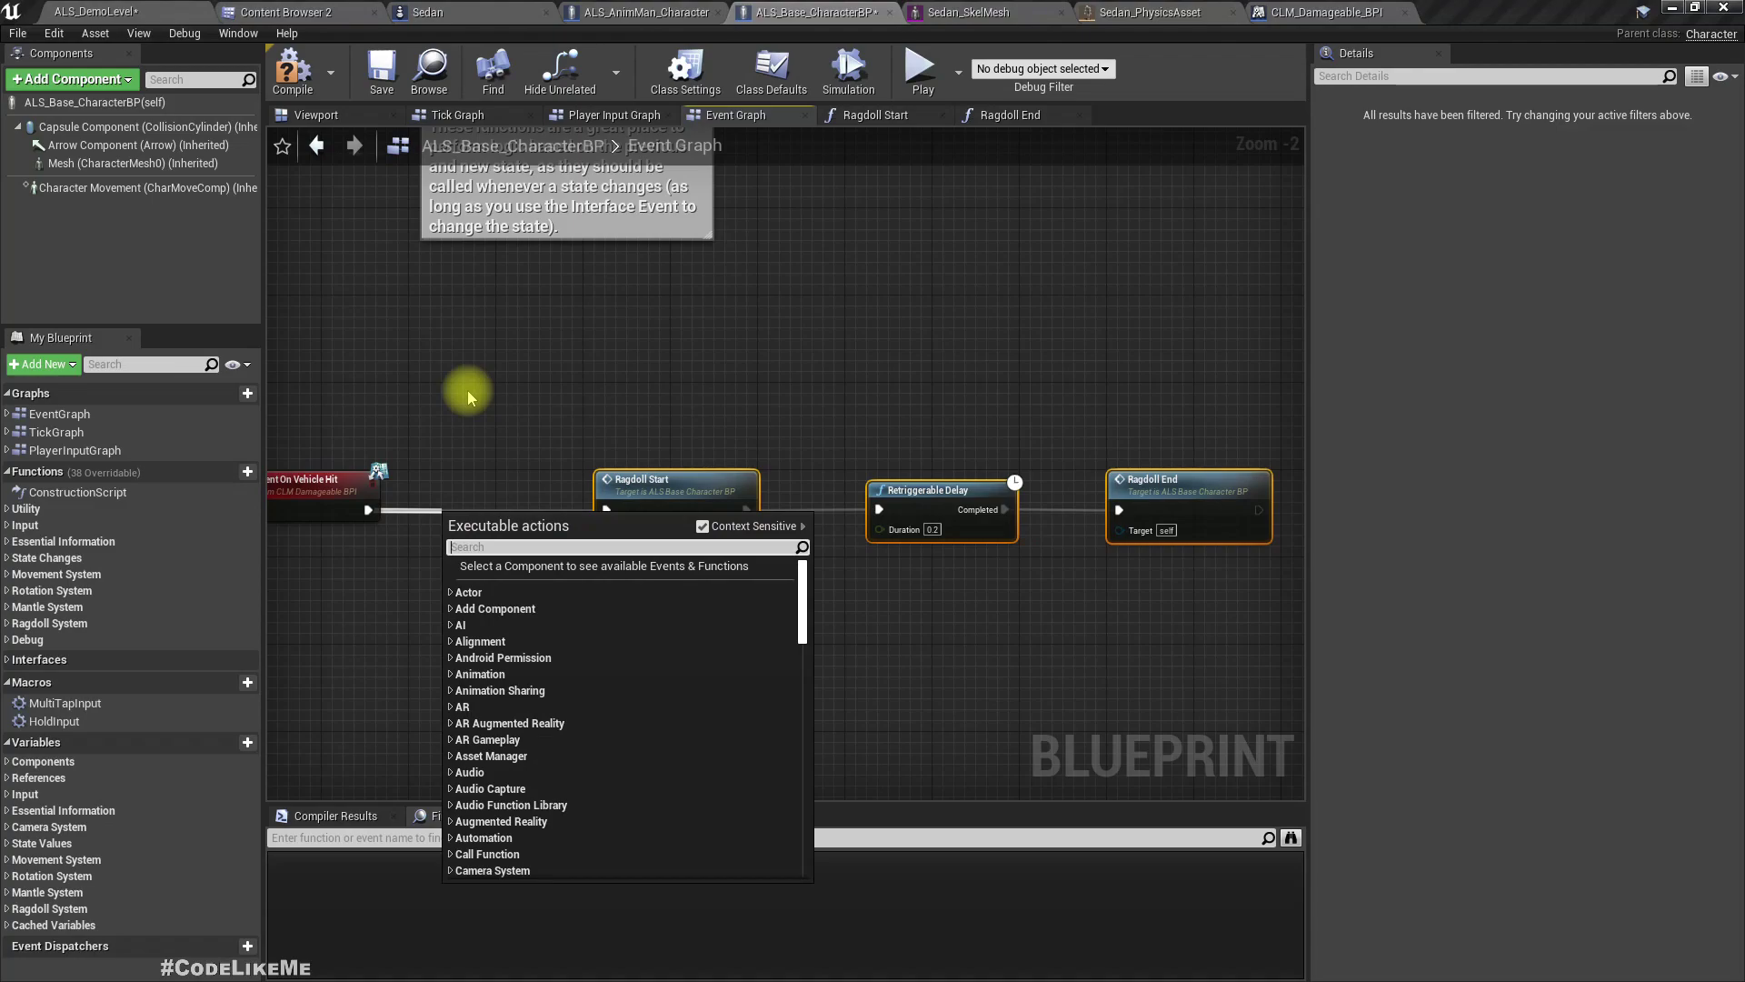
pyautogui.write('do once')
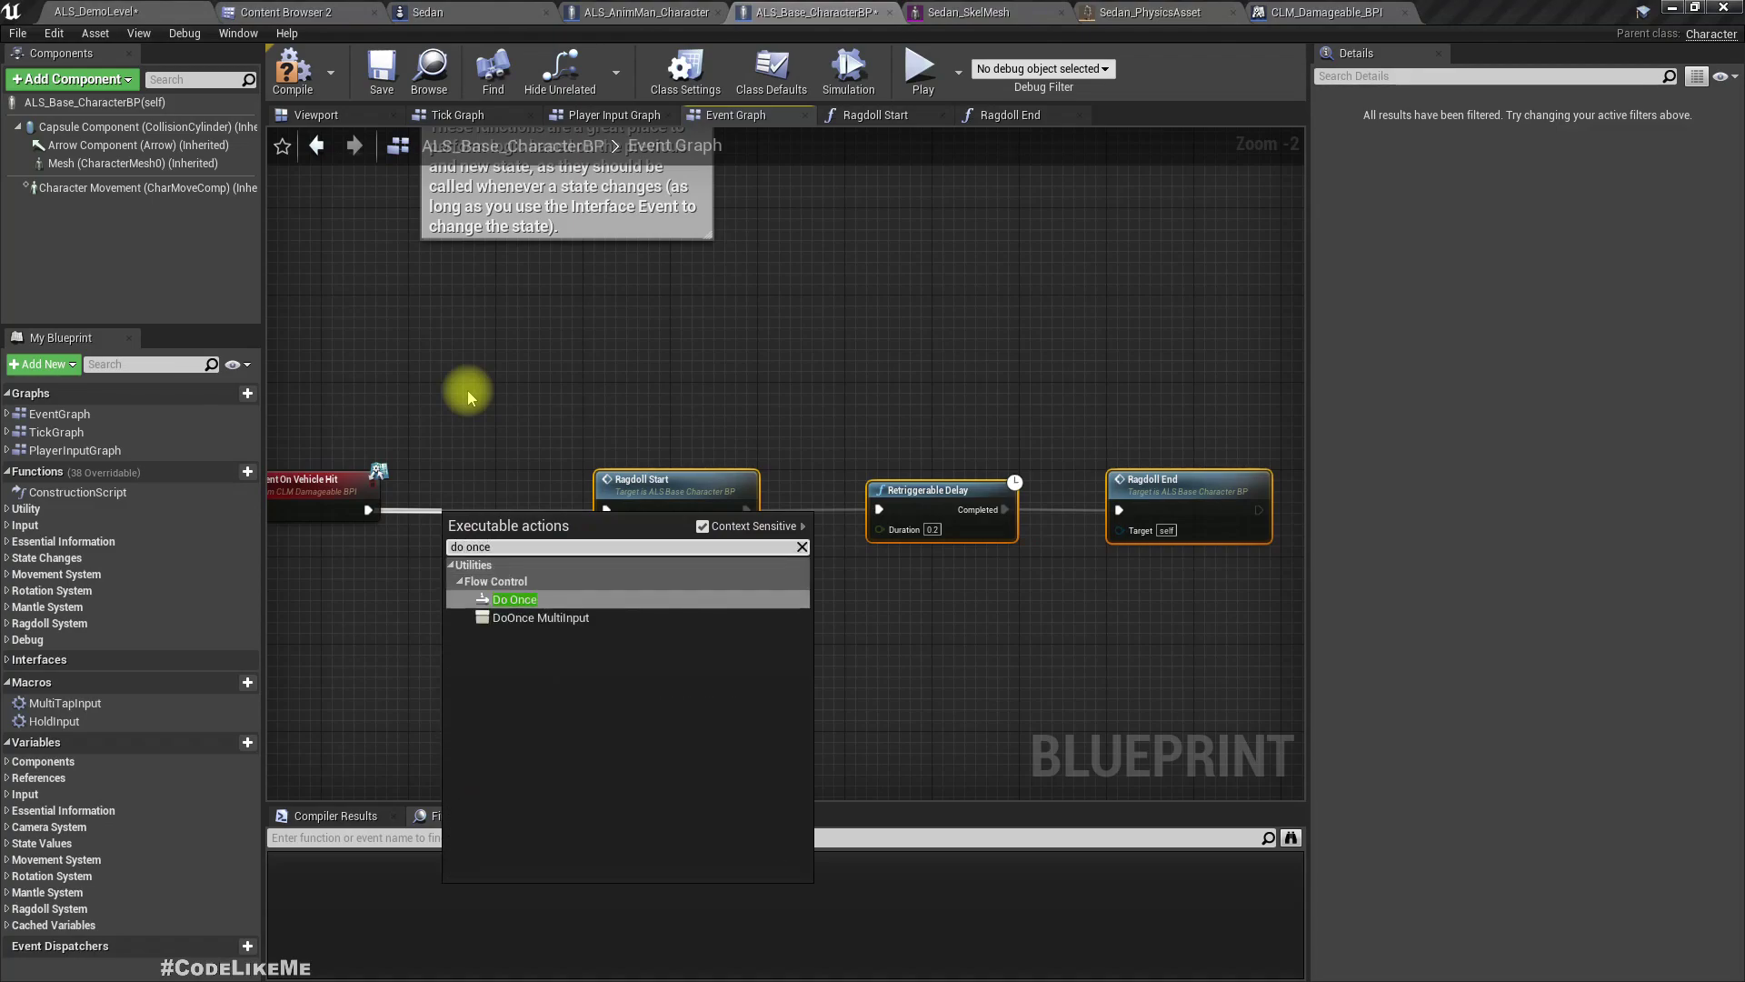
pyautogui.press('Return')
pyautogui.moveTo(533, 550); pyautogui.dragTo(511, 519)
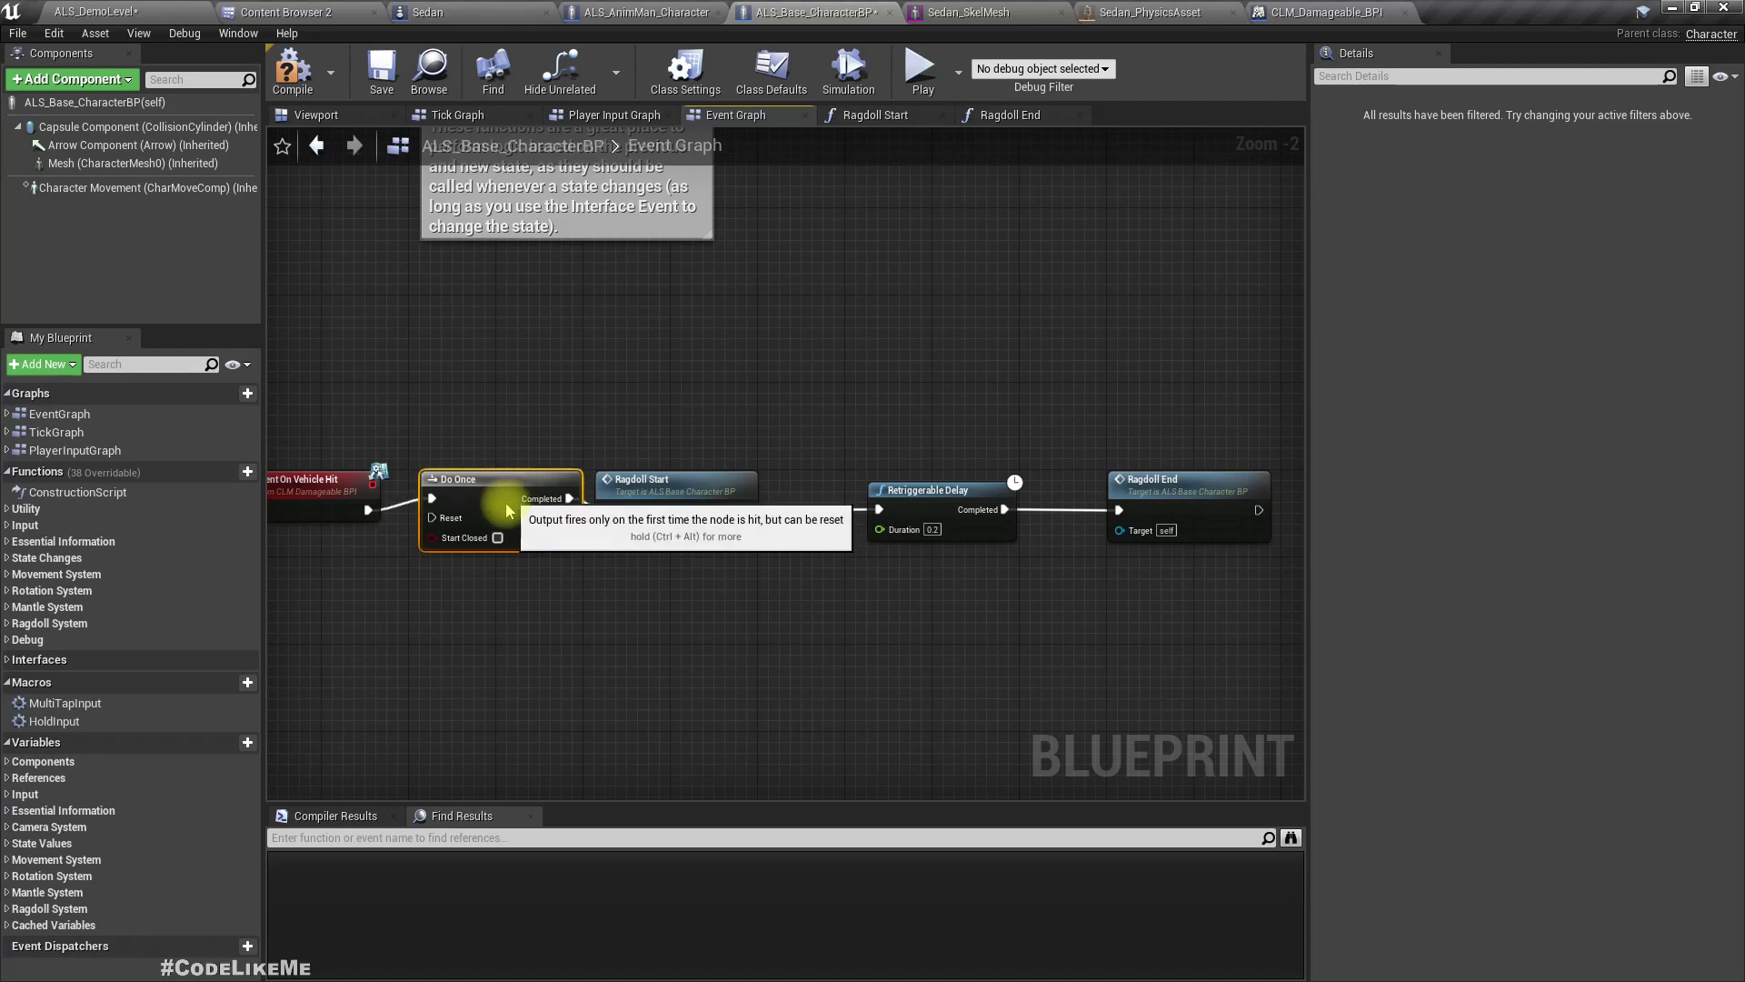
pyautogui.moveTo(1105, 607); pyautogui.dragTo(1068, 601, button='right')
pyautogui.moveTo(652, 486); pyautogui.dragTo(683, 486)
pyautogui.moveTo(838, 646); pyautogui.dragTo(774, 610, button='right')
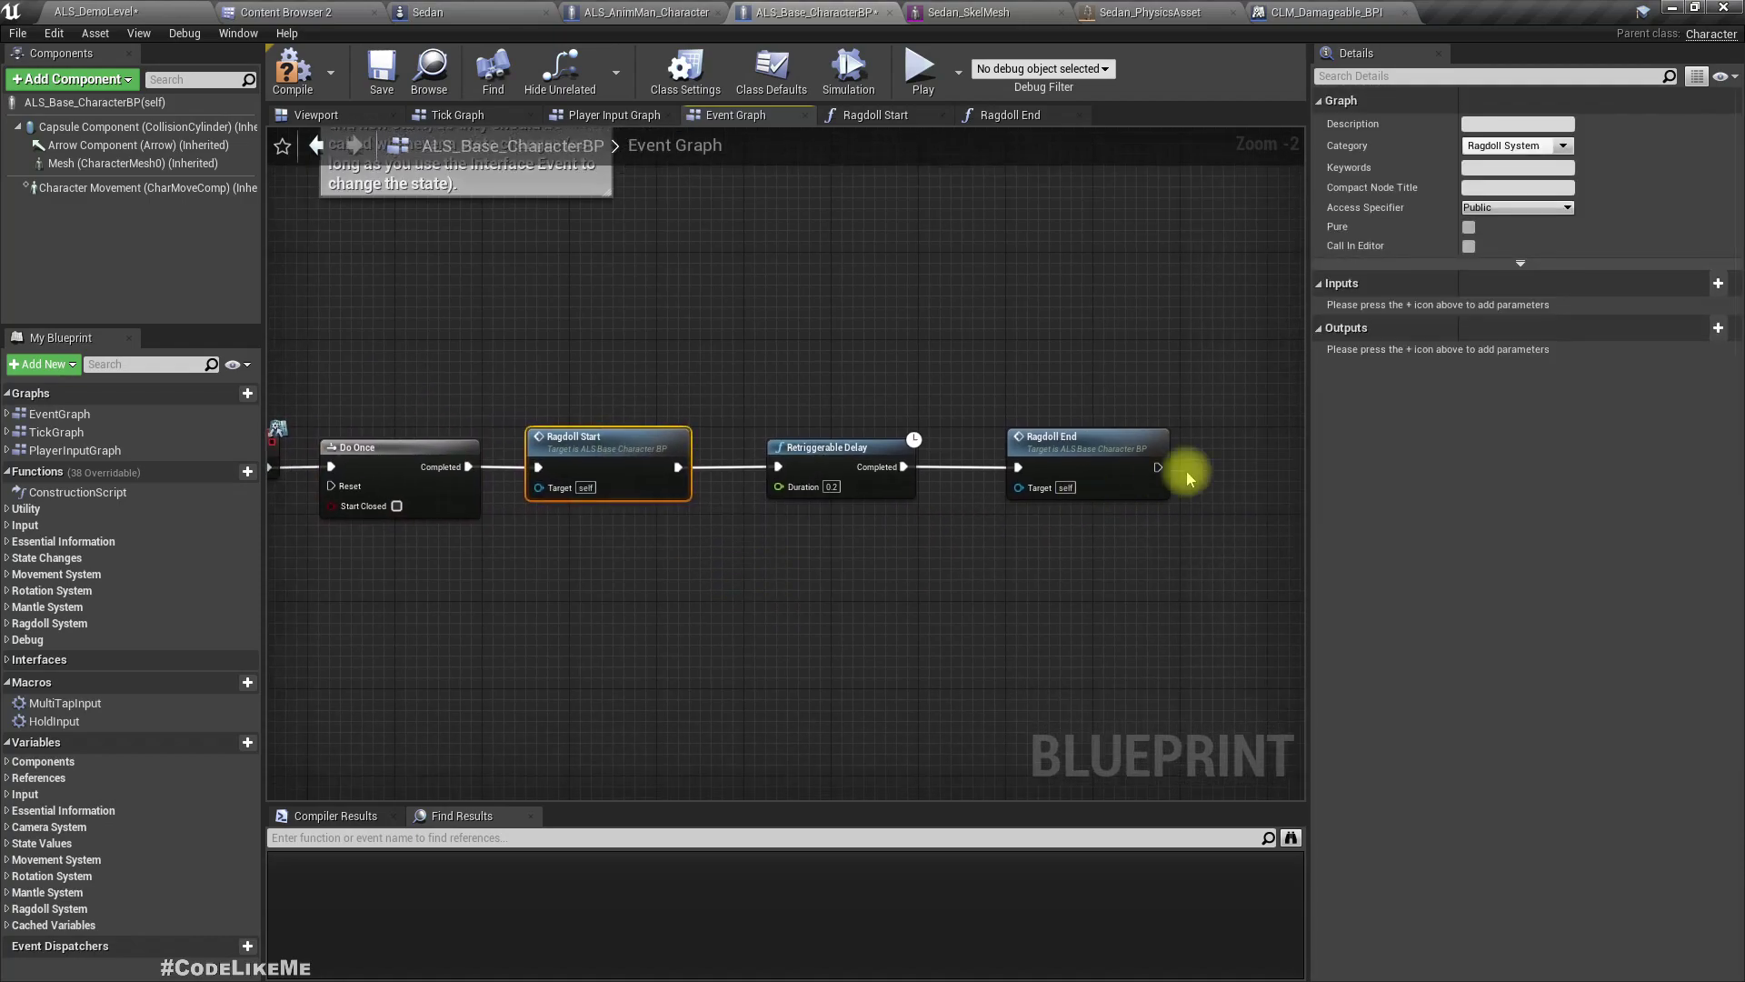
# Wire Ragdoll End's execution output back to the Do Once Reset input, routing it below the nodes with two reroute points and straightening the wire
pyautogui.moveTo(1158, 468); pyautogui.dragTo(332, 486)
pyautogui.doubleClick(541, 501)
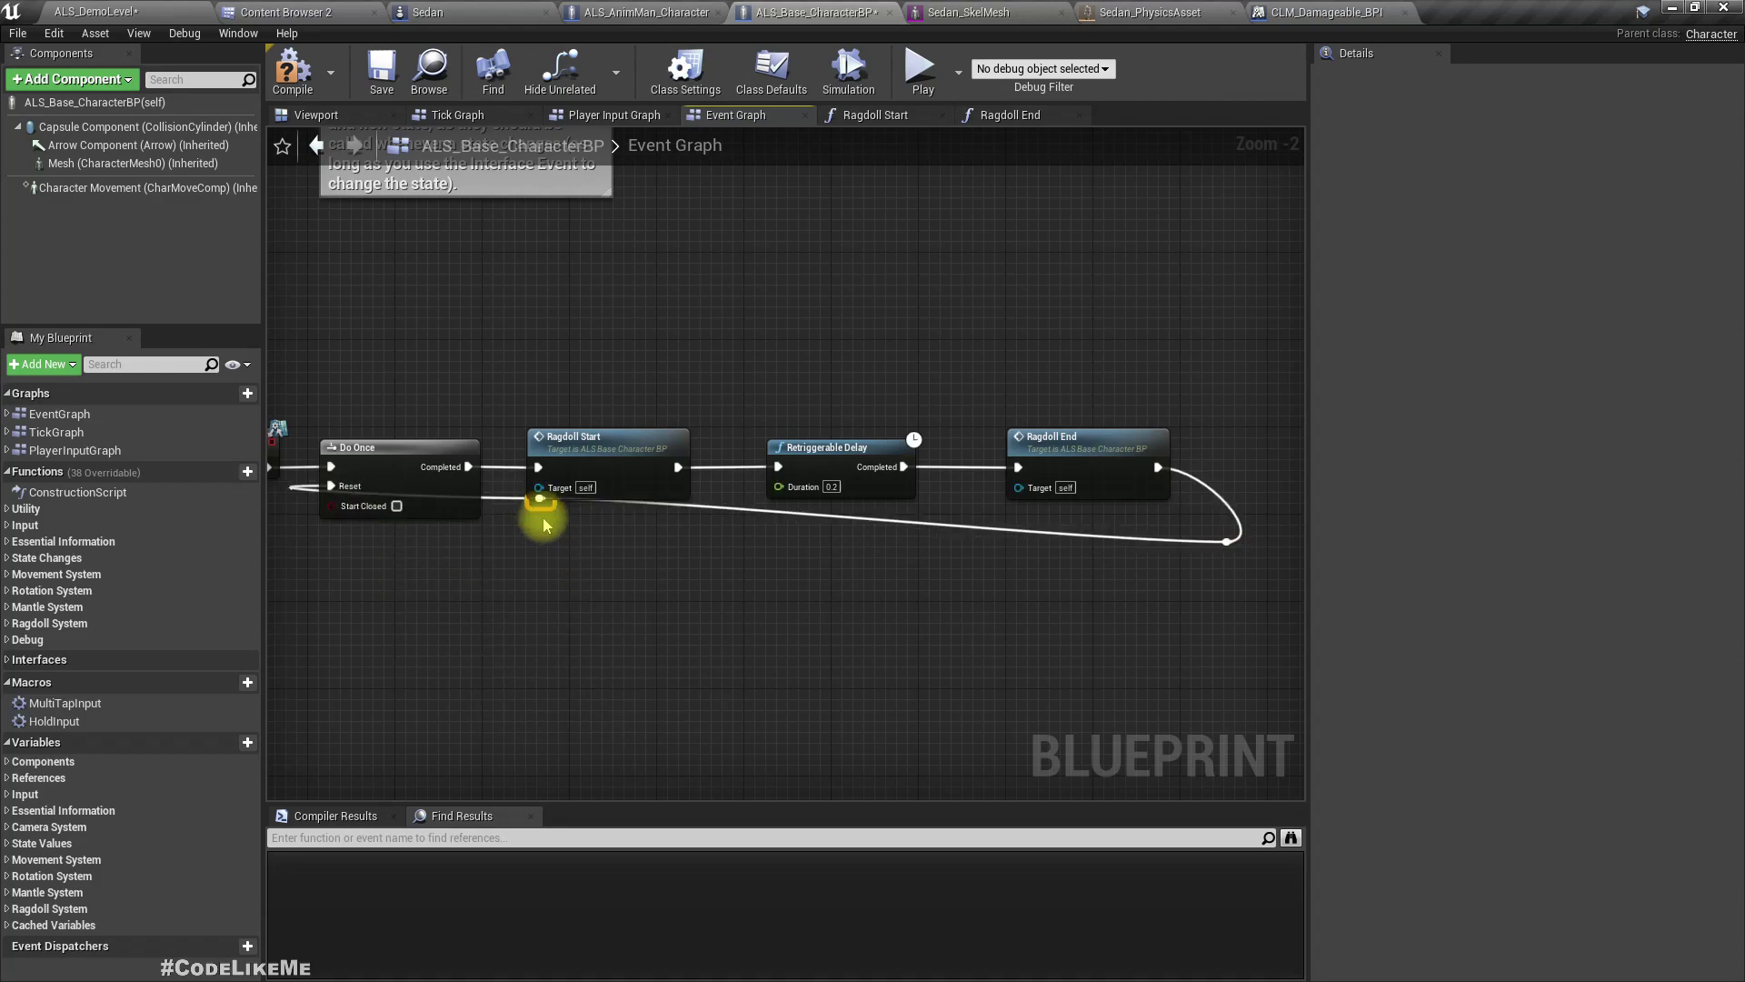
pyautogui.moveTo(543, 507); pyautogui.dragTo(325, 593)
pyautogui.click(1227, 542)
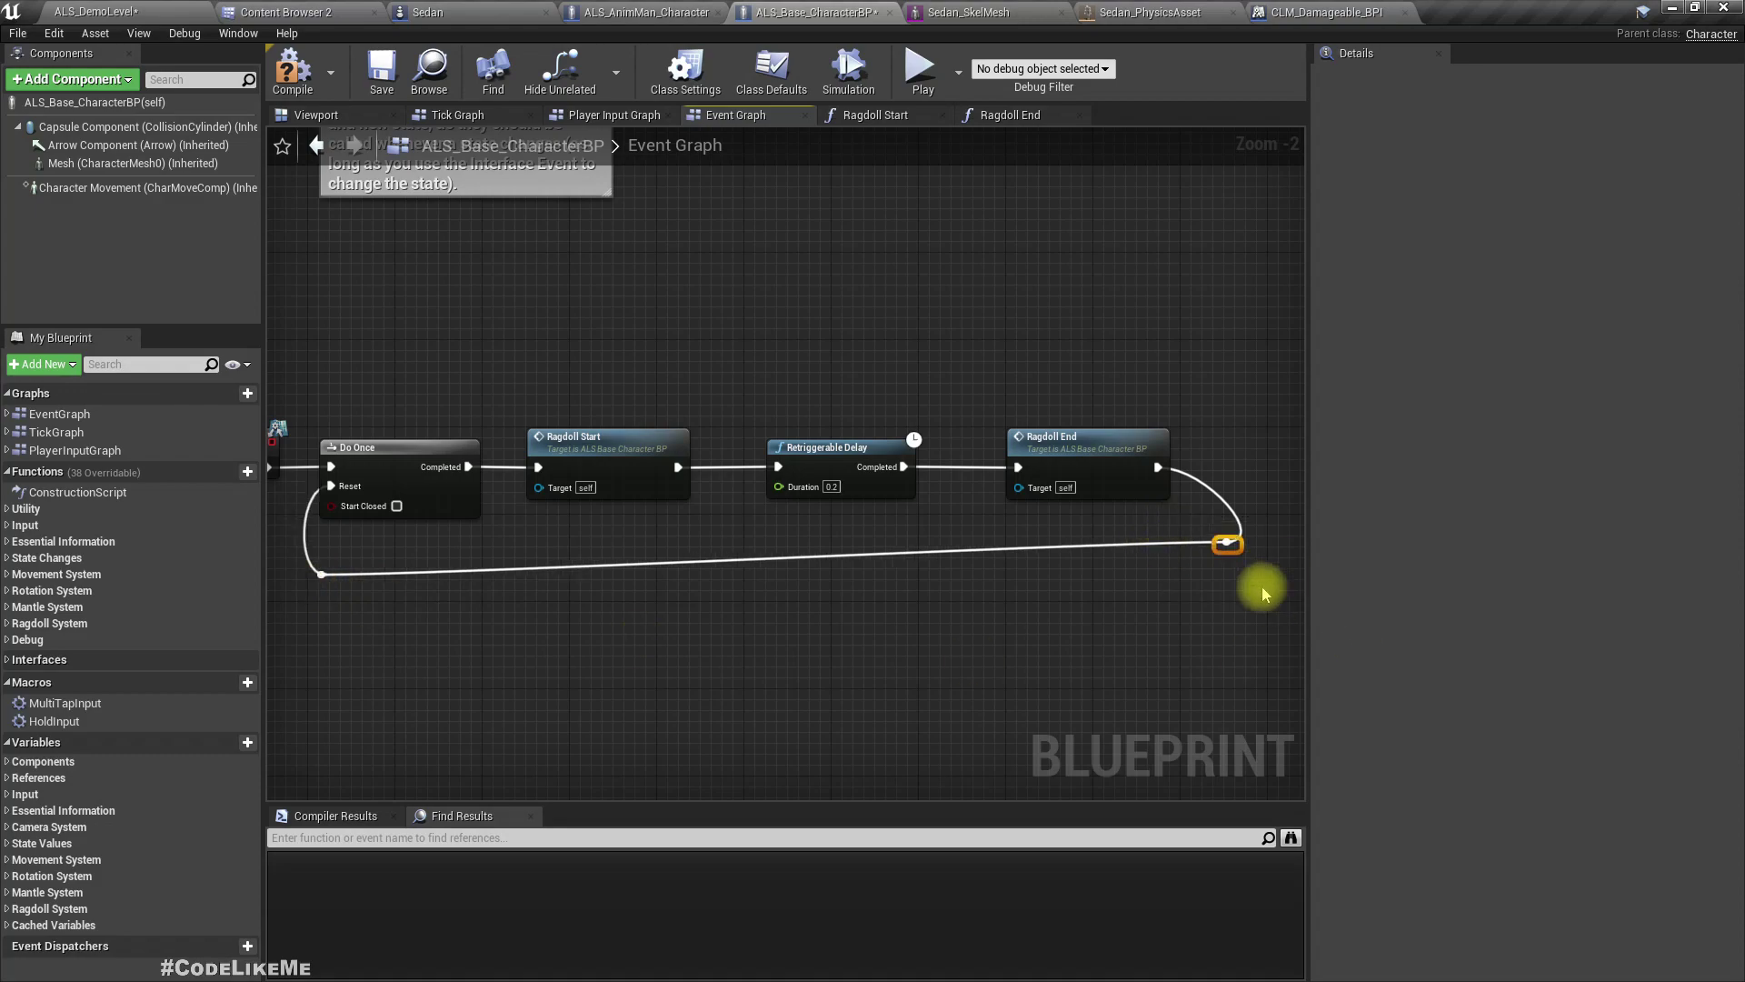
pyautogui.keyDown('shift'); pyautogui.moveTo(273, 540); pyautogui.dragTo(518, 671); pyautogui.keyUp('shift')
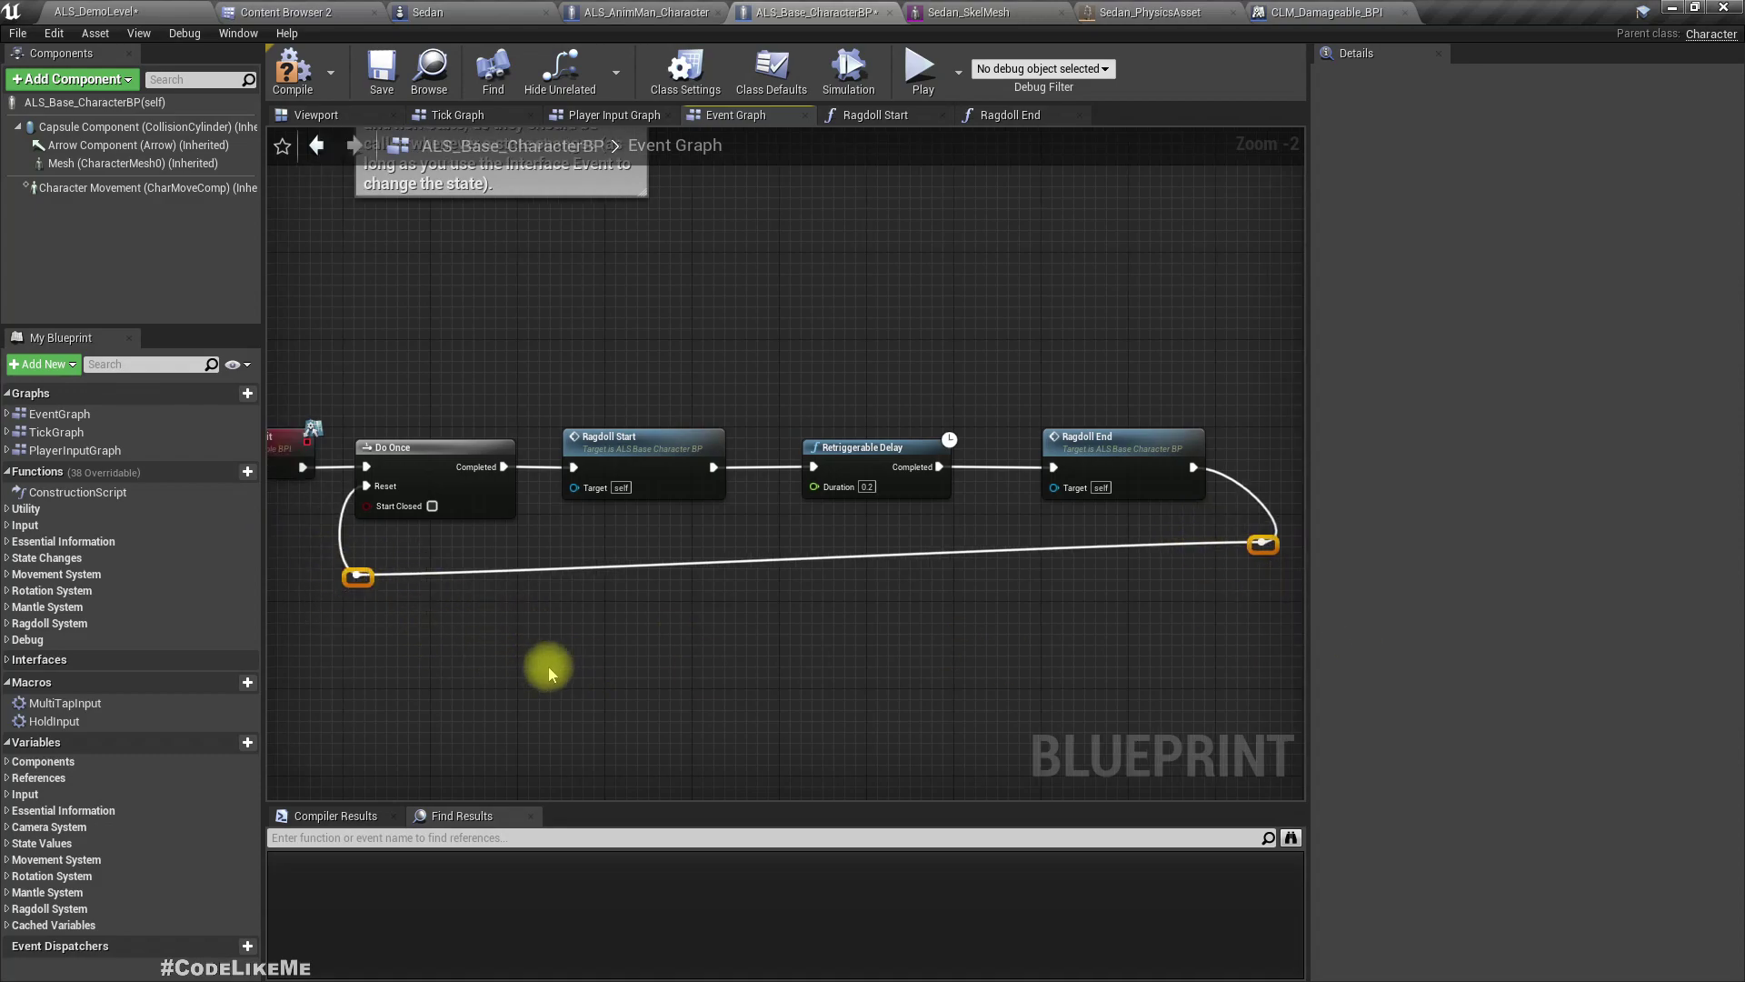
pyautogui.press('q')
# Space the Do Once to Ragdoll End nodes away from the event and align the two reroute points with the Do Once and Ragdoll End nodes
pyautogui.scroll(-2, 782, 632)
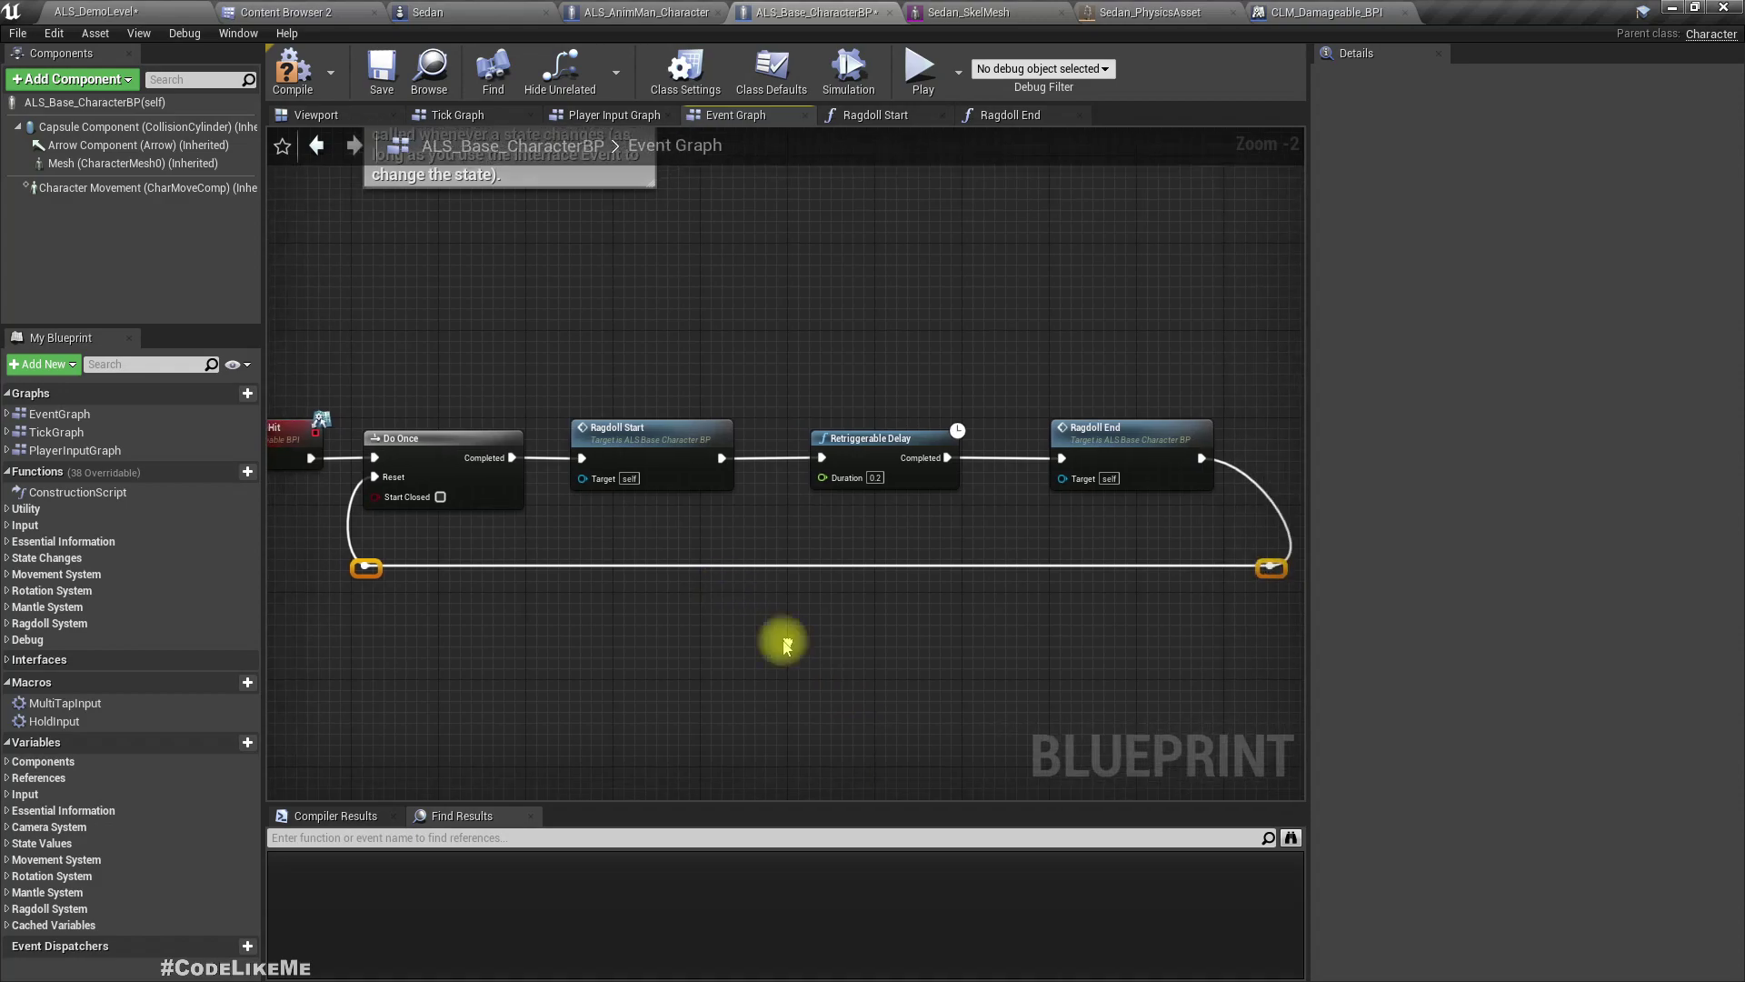
pyautogui.moveTo(546, 440); pyautogui.dragTo(1006, 507)
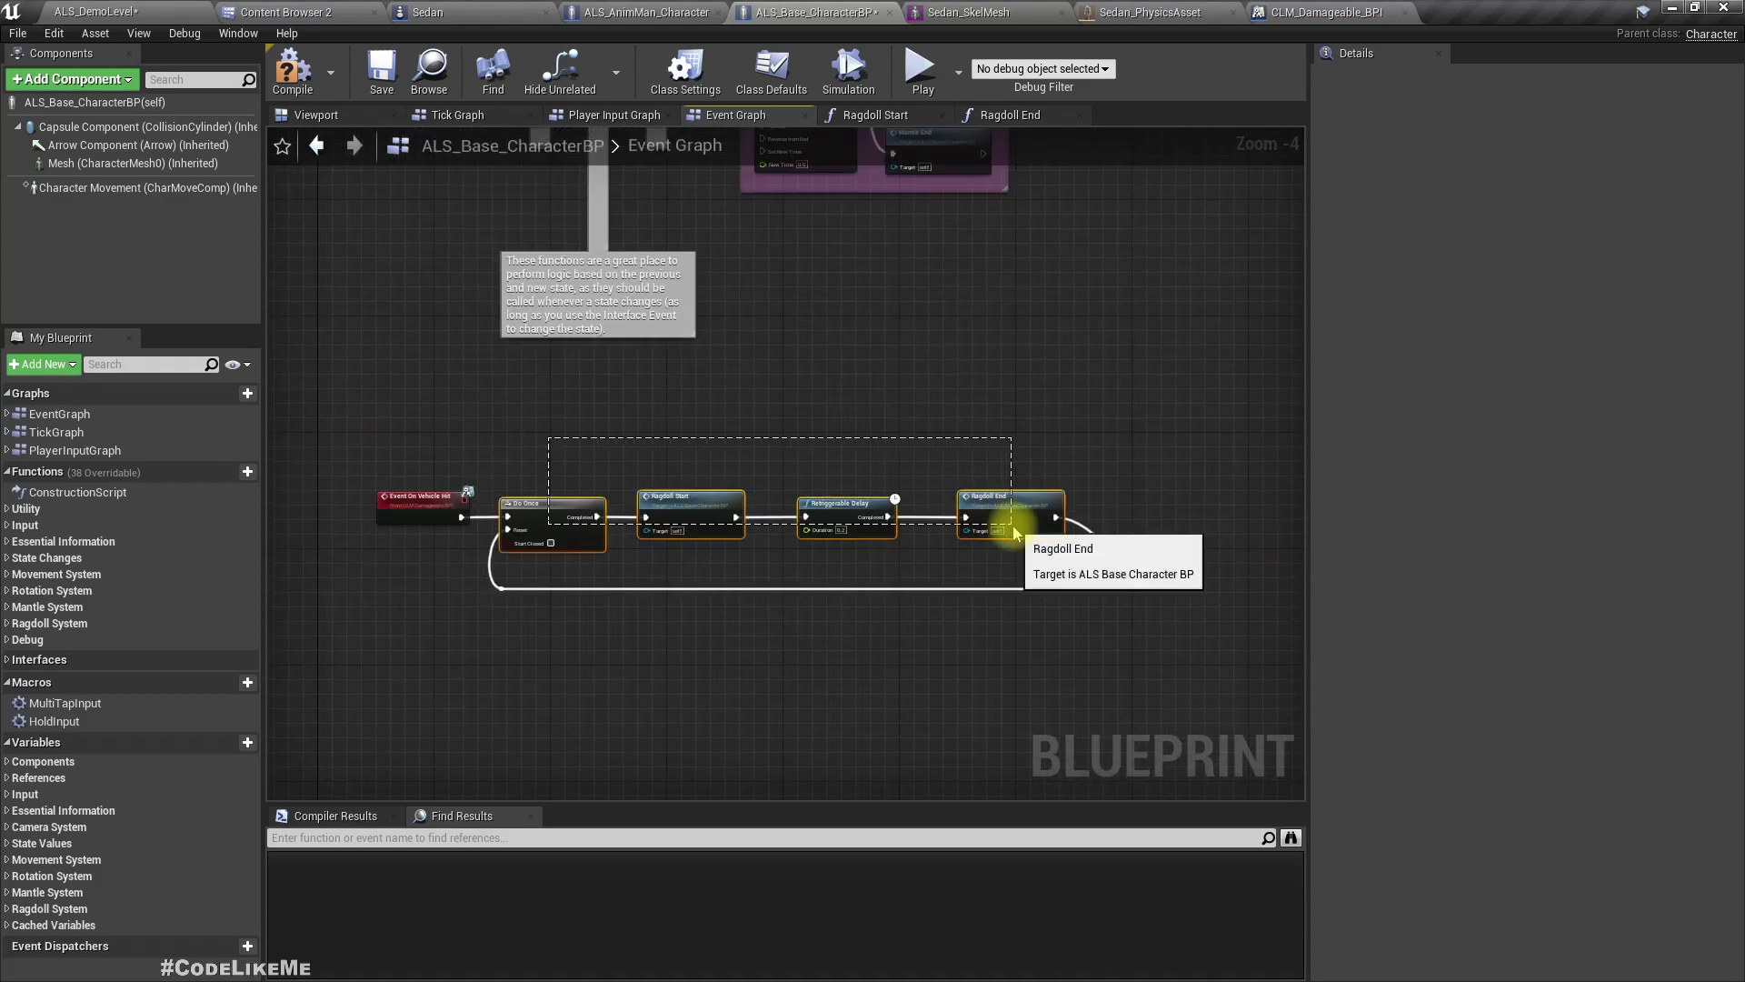
pyautogui.moveTo(557, 517); pyautogui.dragTo(585, 516)
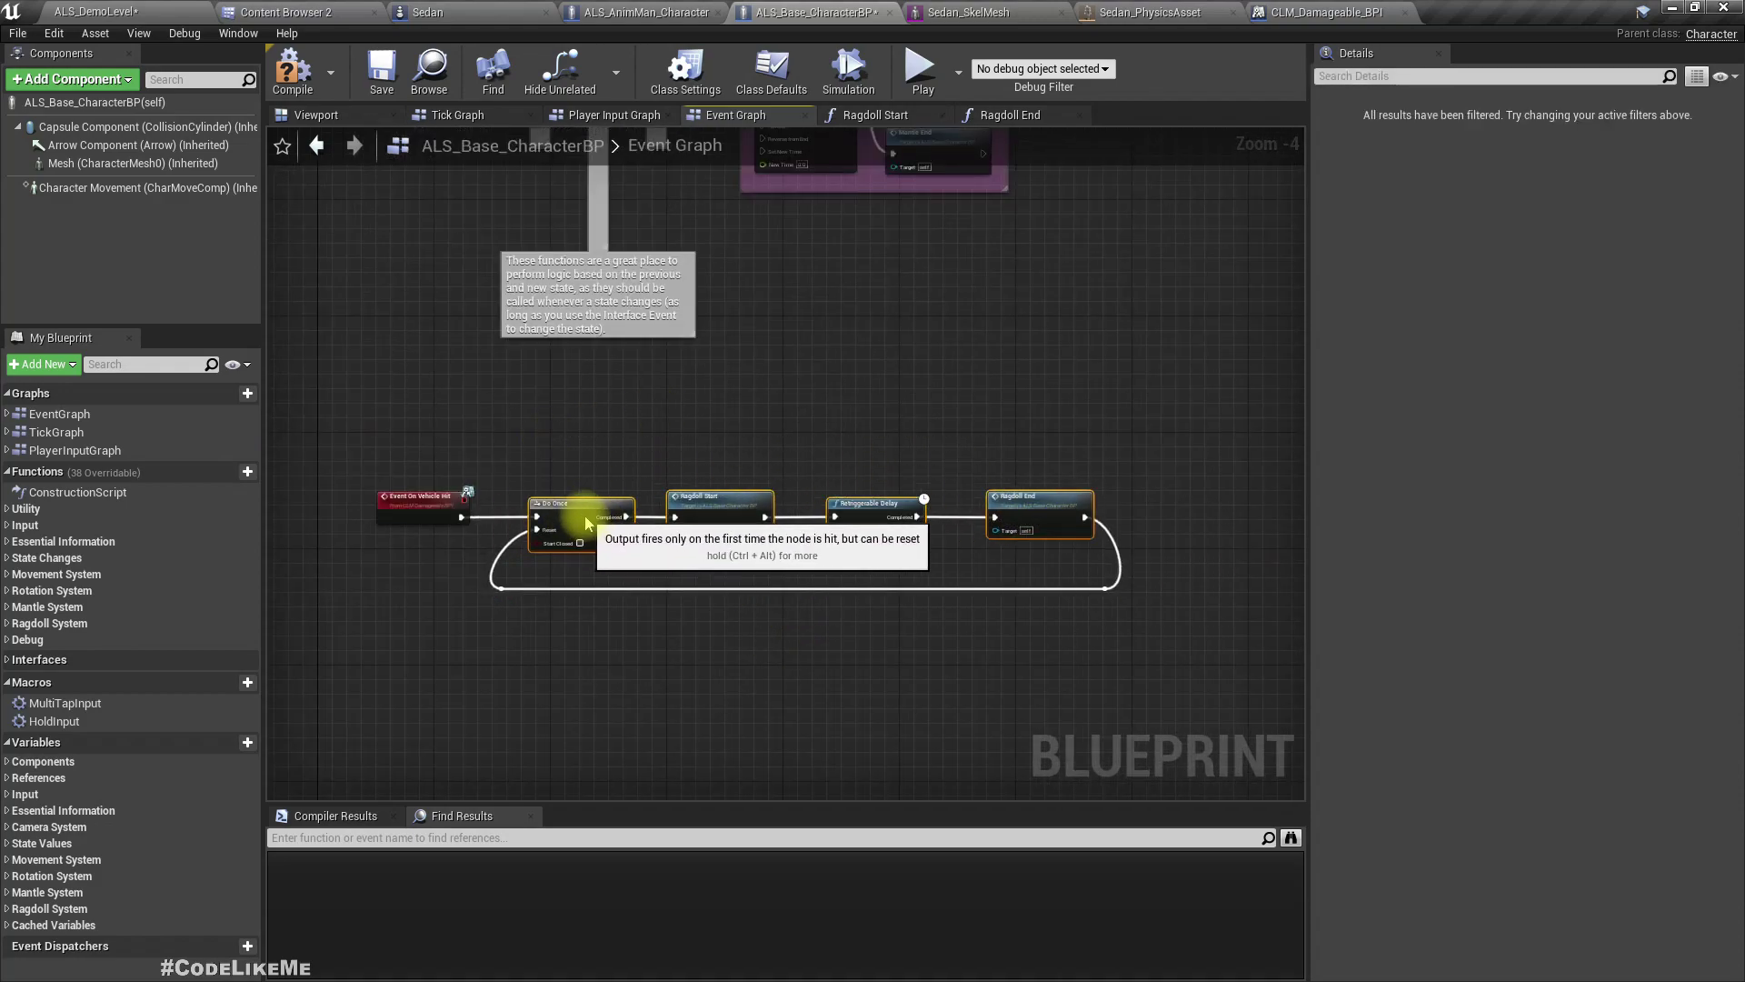
pyautogui.click(738, 407)
pyautogui.moveTo(576, 646); pyautogui.dragTo(493, 496)
pyautogui.hotkey('shift', 'a')
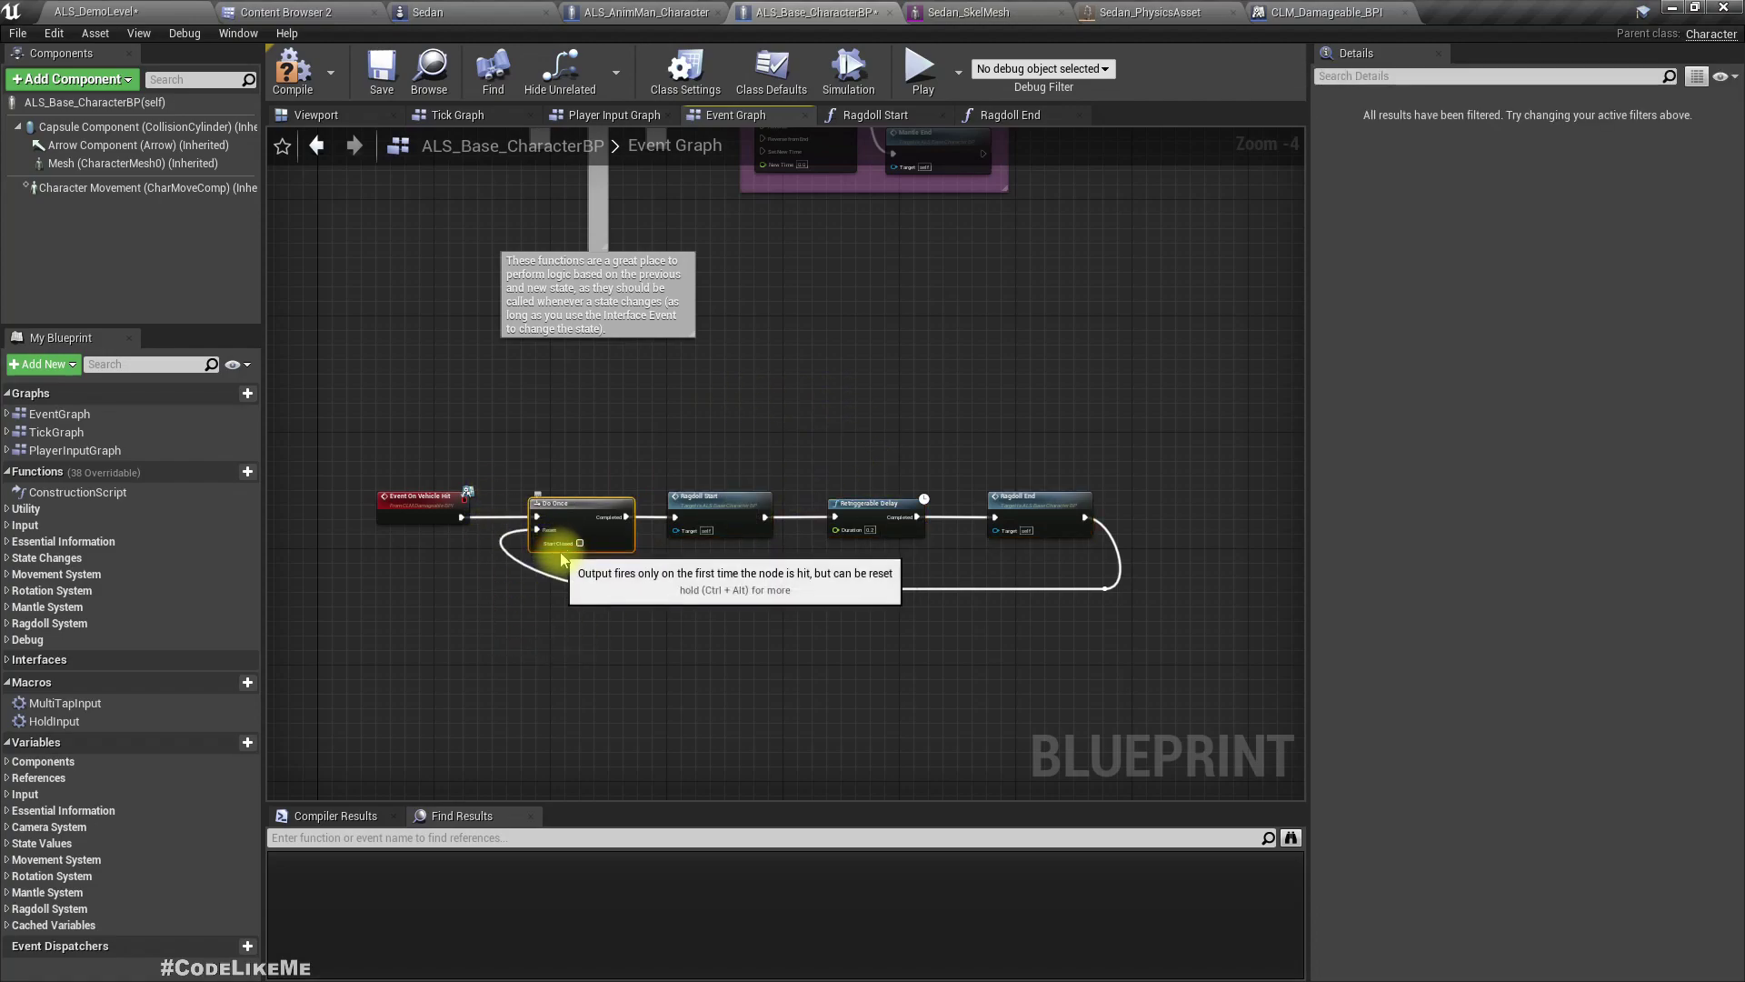
pyautogui.moveTo(1050, 453); pyautogui.dragTo(1134, 643)
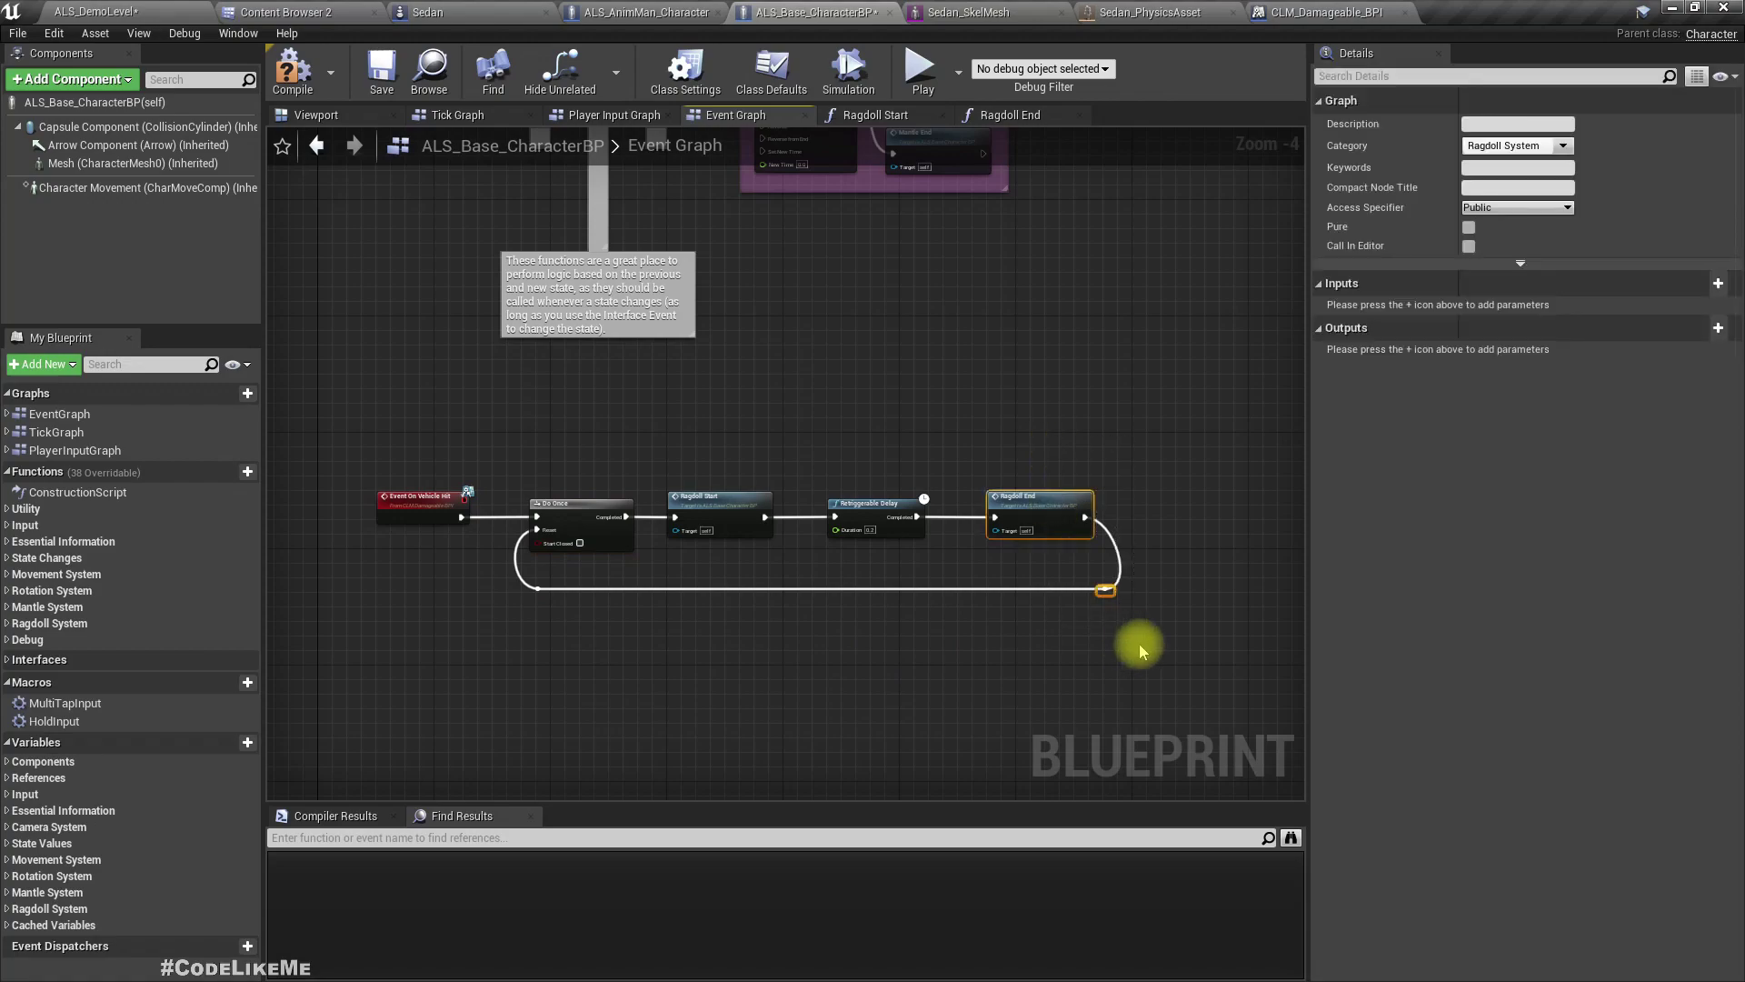
pyautogui.hotkey('shift', 'd')
pyautogui.click(985, 654)
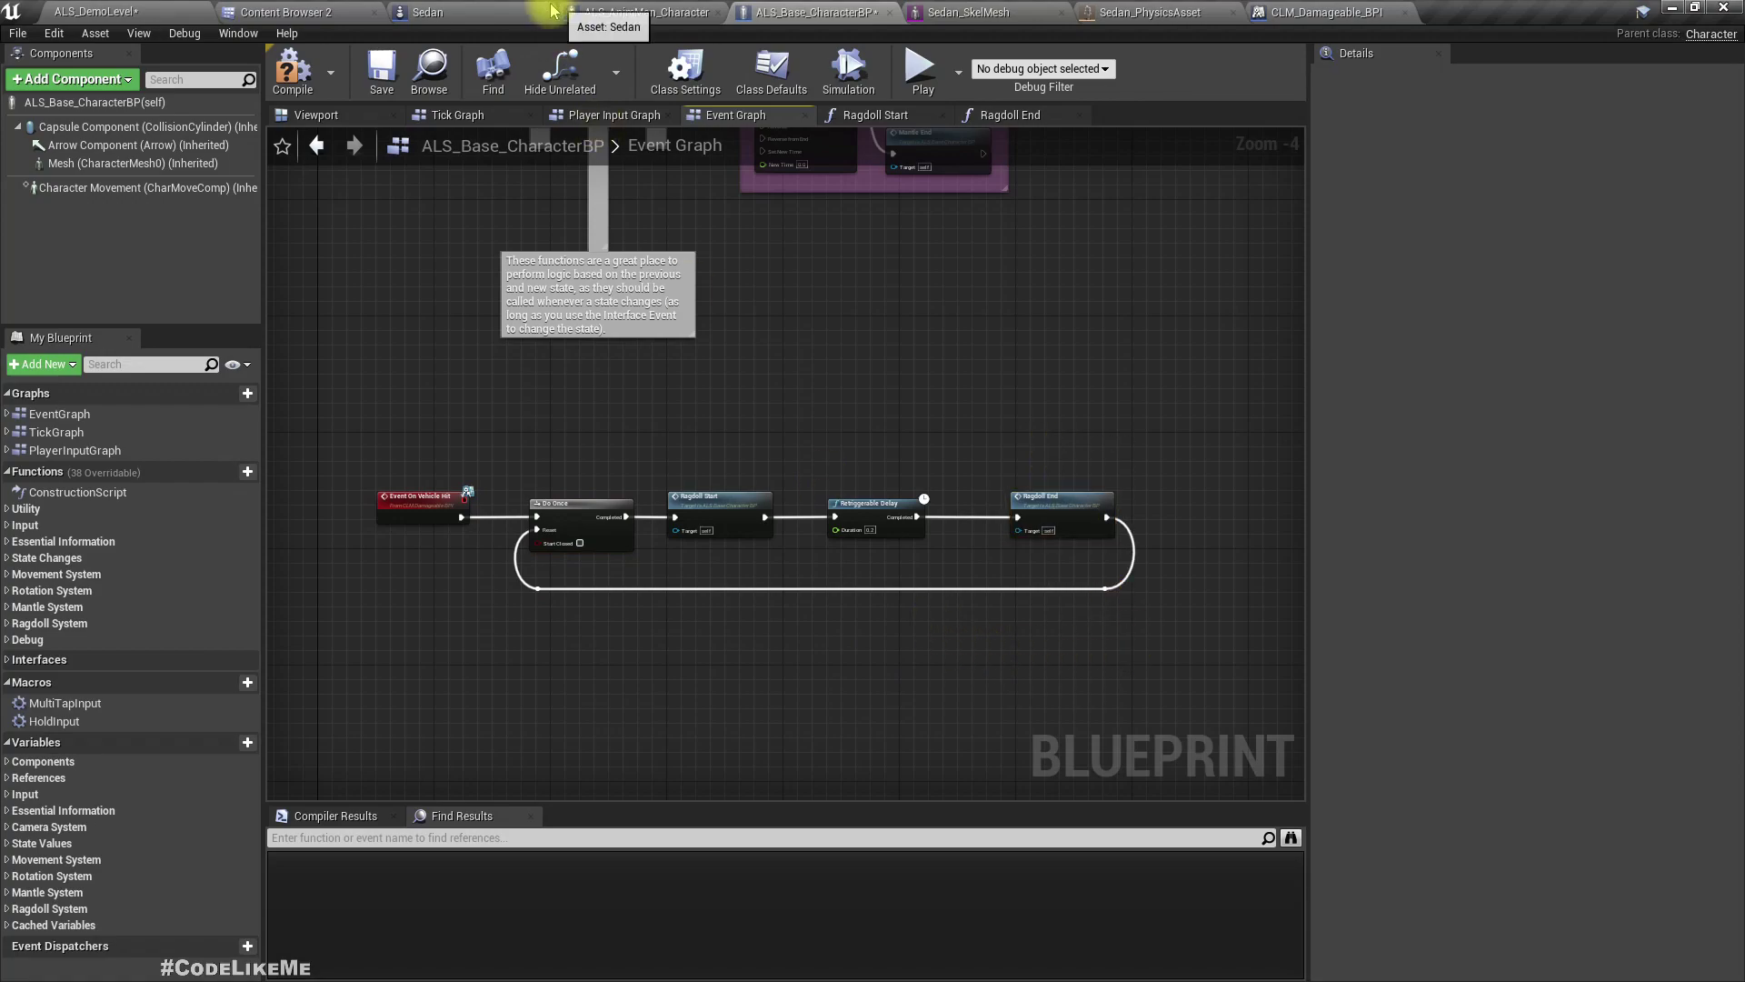
# Delete the Get Display Name and Print String nodes attached to On Component Hit (Mesh) in the Sedan Event Graph
pyautogui.click(491, 13)
pyautogui.moveTo(710, 689); pyautogui.dragTo(618, 586, button='right')
pyautogui.moveTo(693, 242); pyautogui.dragTo(997, 691)
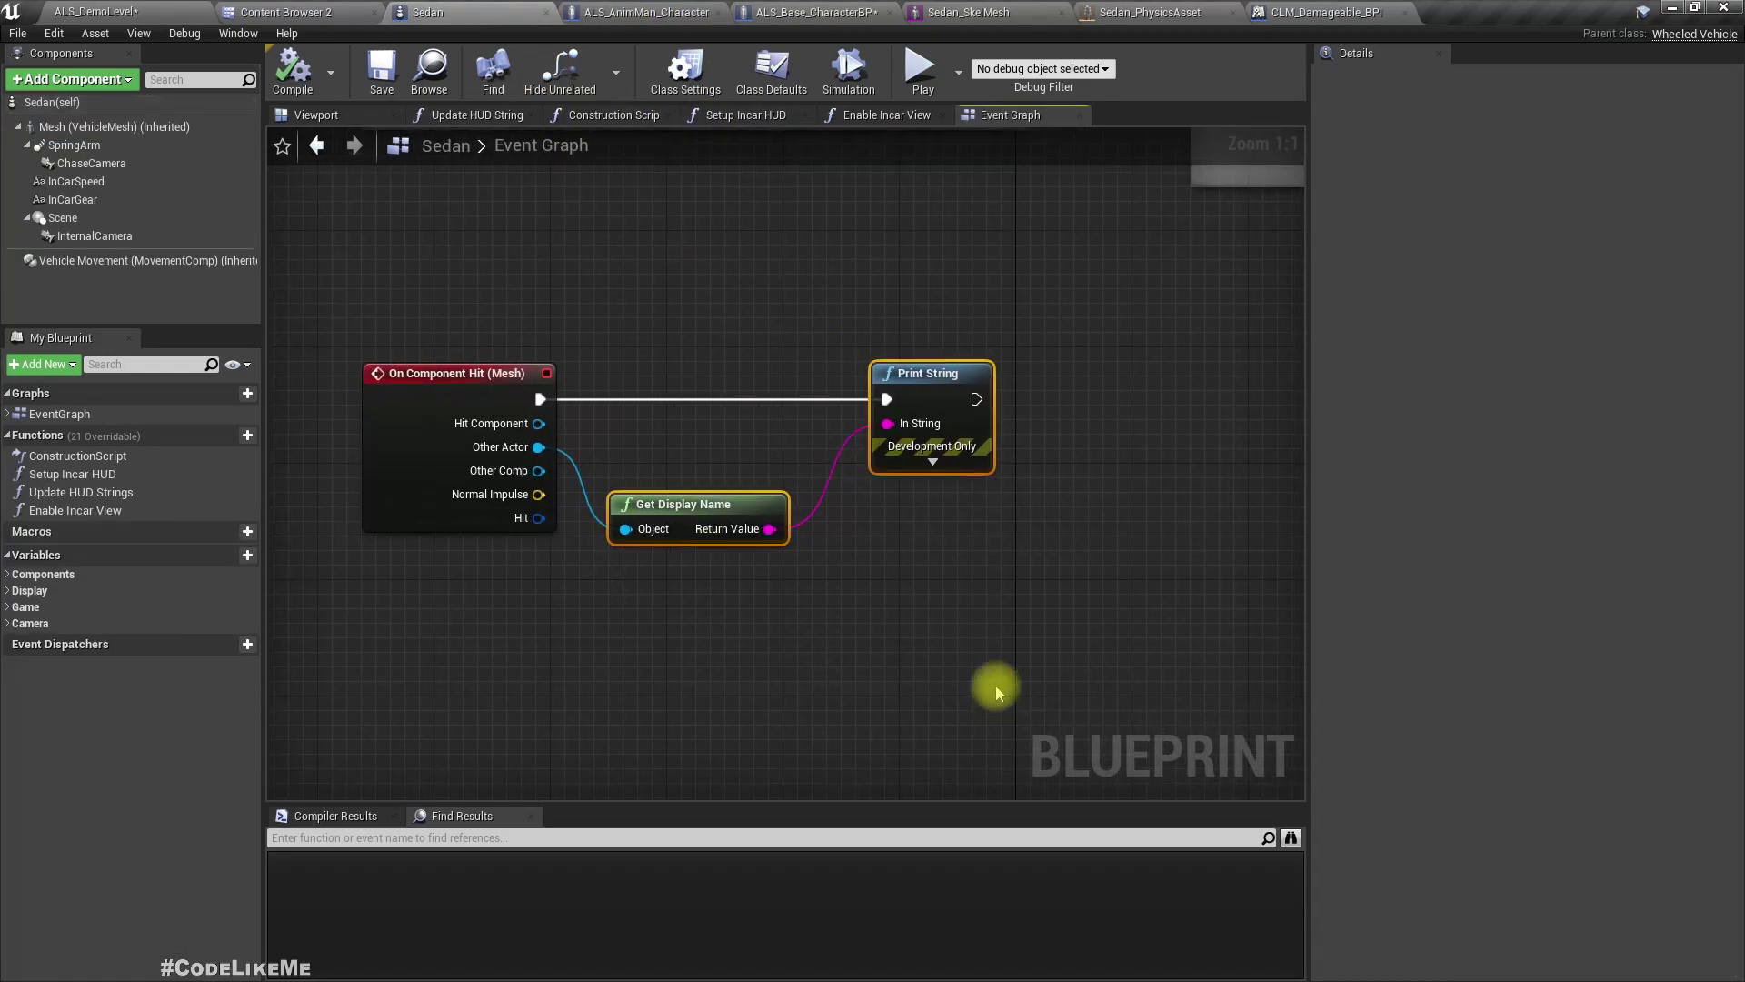
pyautogui.press('Delete')
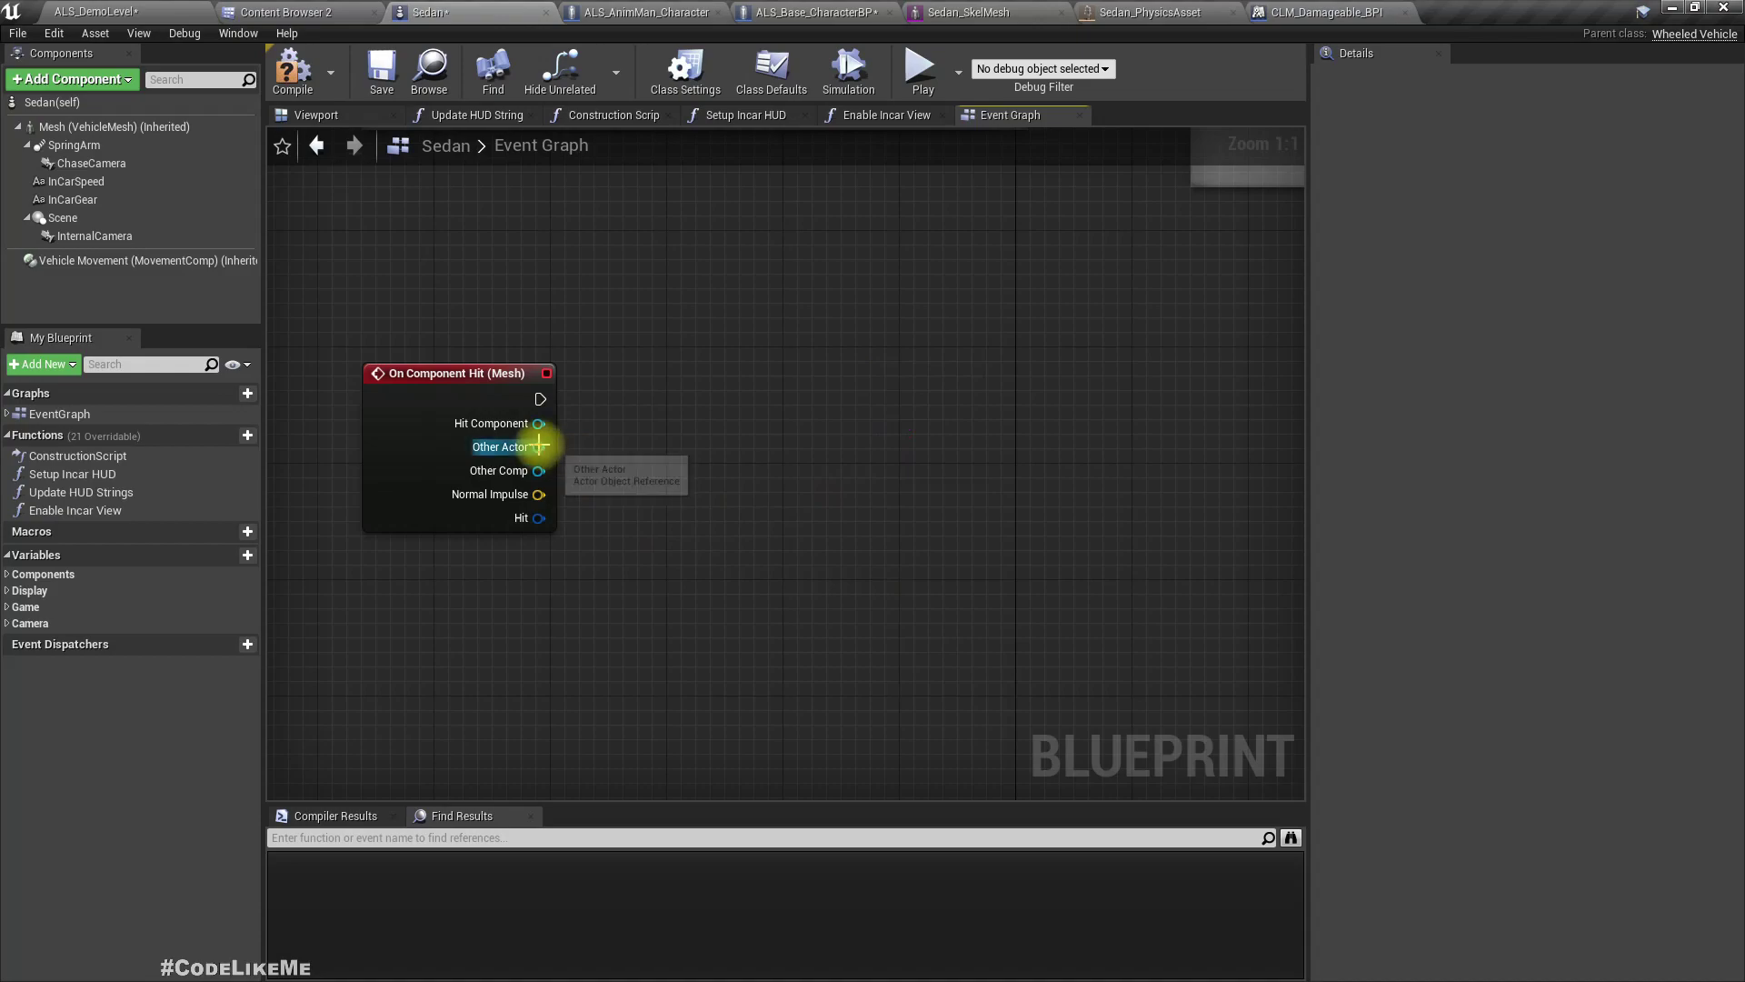
# Add an On Vehicle Hit (Message) call from Other Actor of On Component Hit (Mesh) and line it up with the event's execution wire
pyautogui.moveTo(539, 447); pyautogui.dragTo(710, 451)
pyautogui.write('onhit')
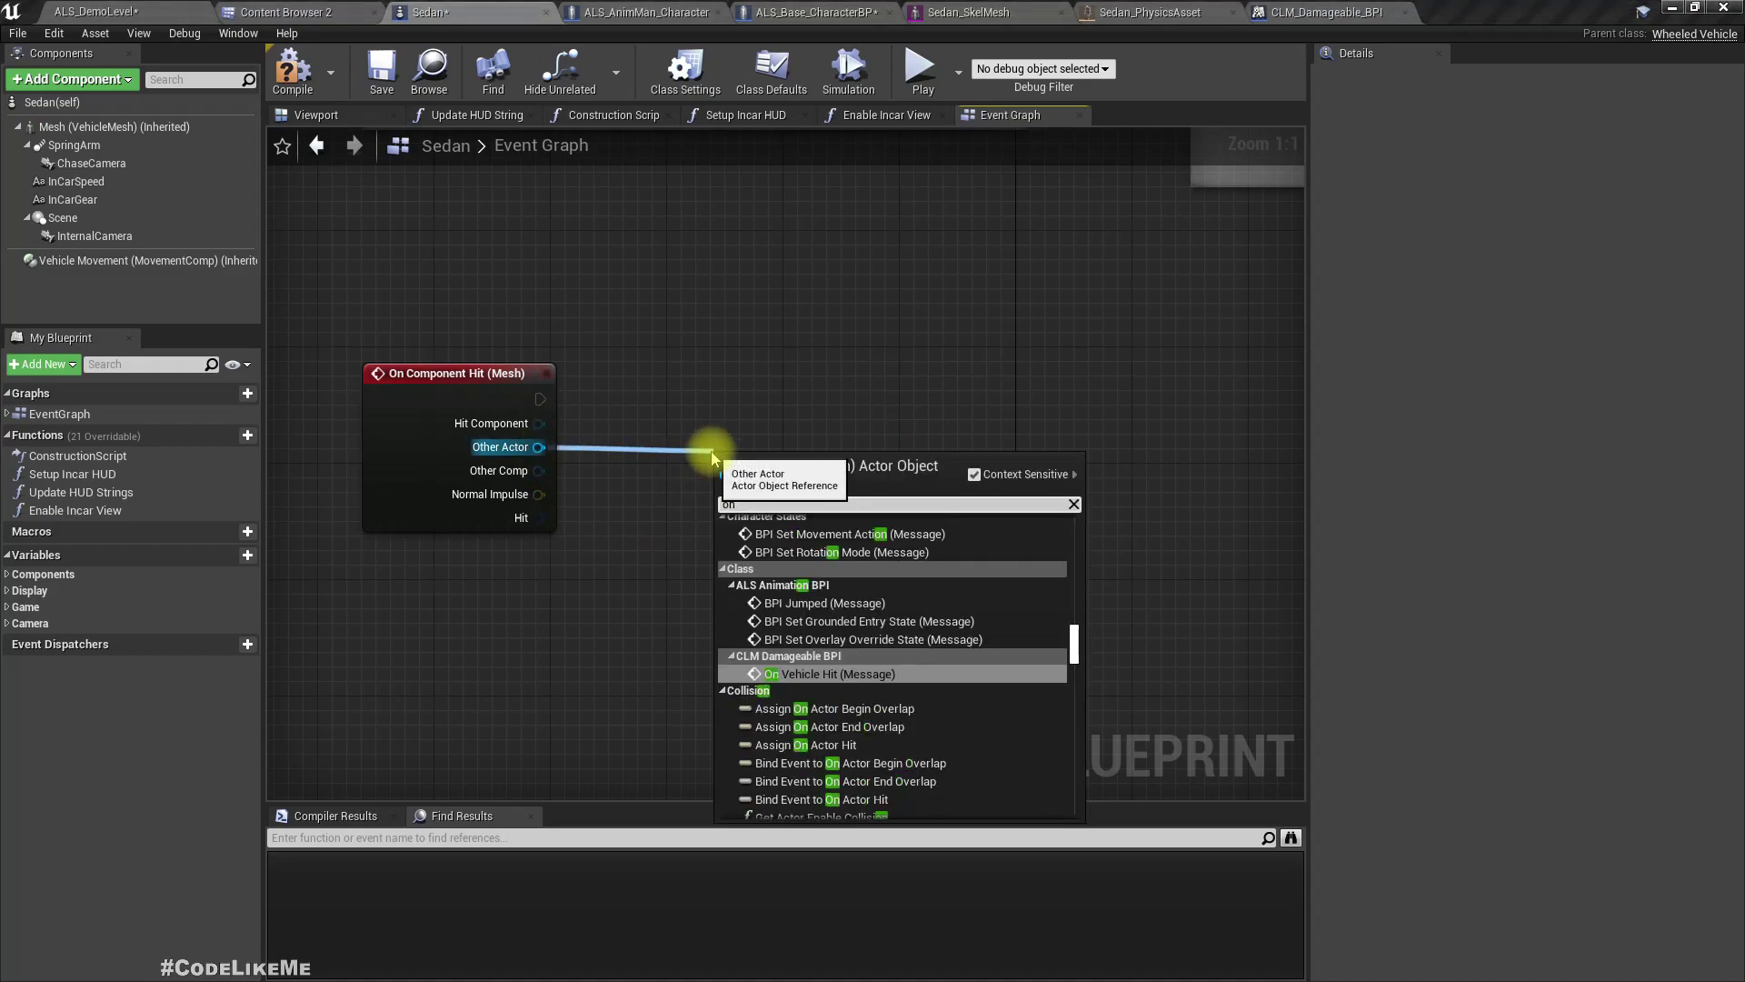
pyautogui.press('BackSpace')
pyautogui.press('BackSpace')
pyautogui.press('BackSpace')
pyautogui.write('ve')
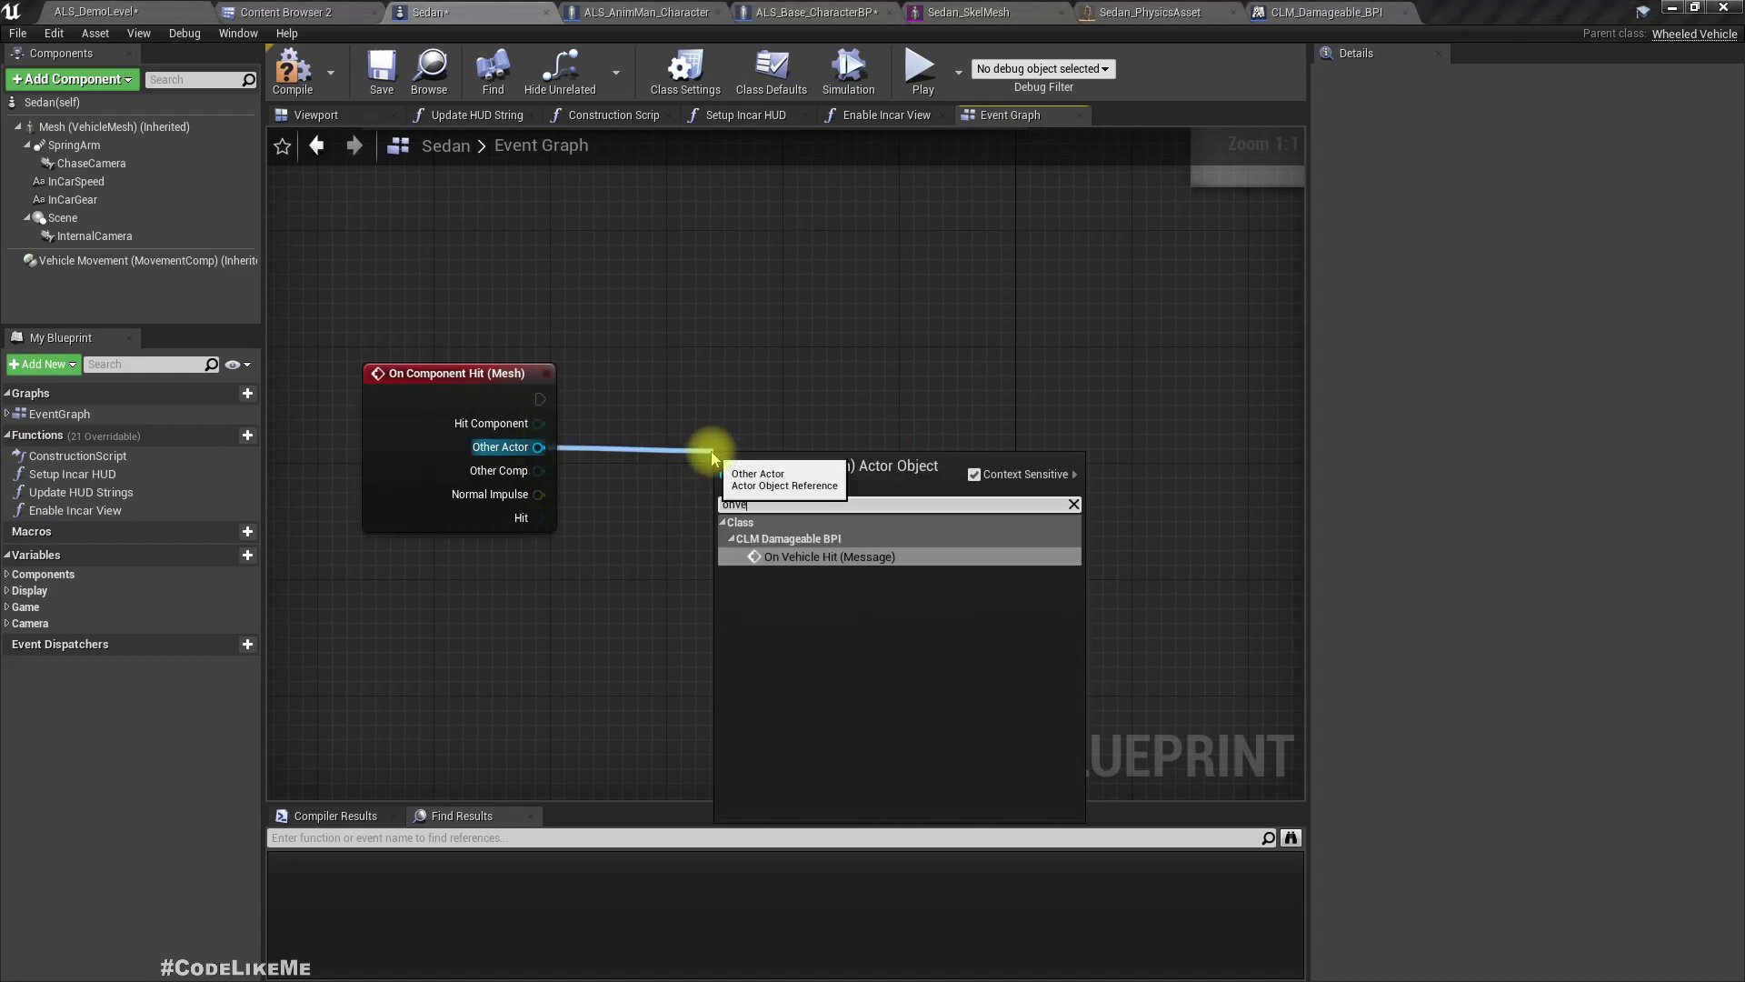
pyautogui.press('Return')
pyautogui.moveTo(769, 503); pyautogui.dragTo(780, 420)
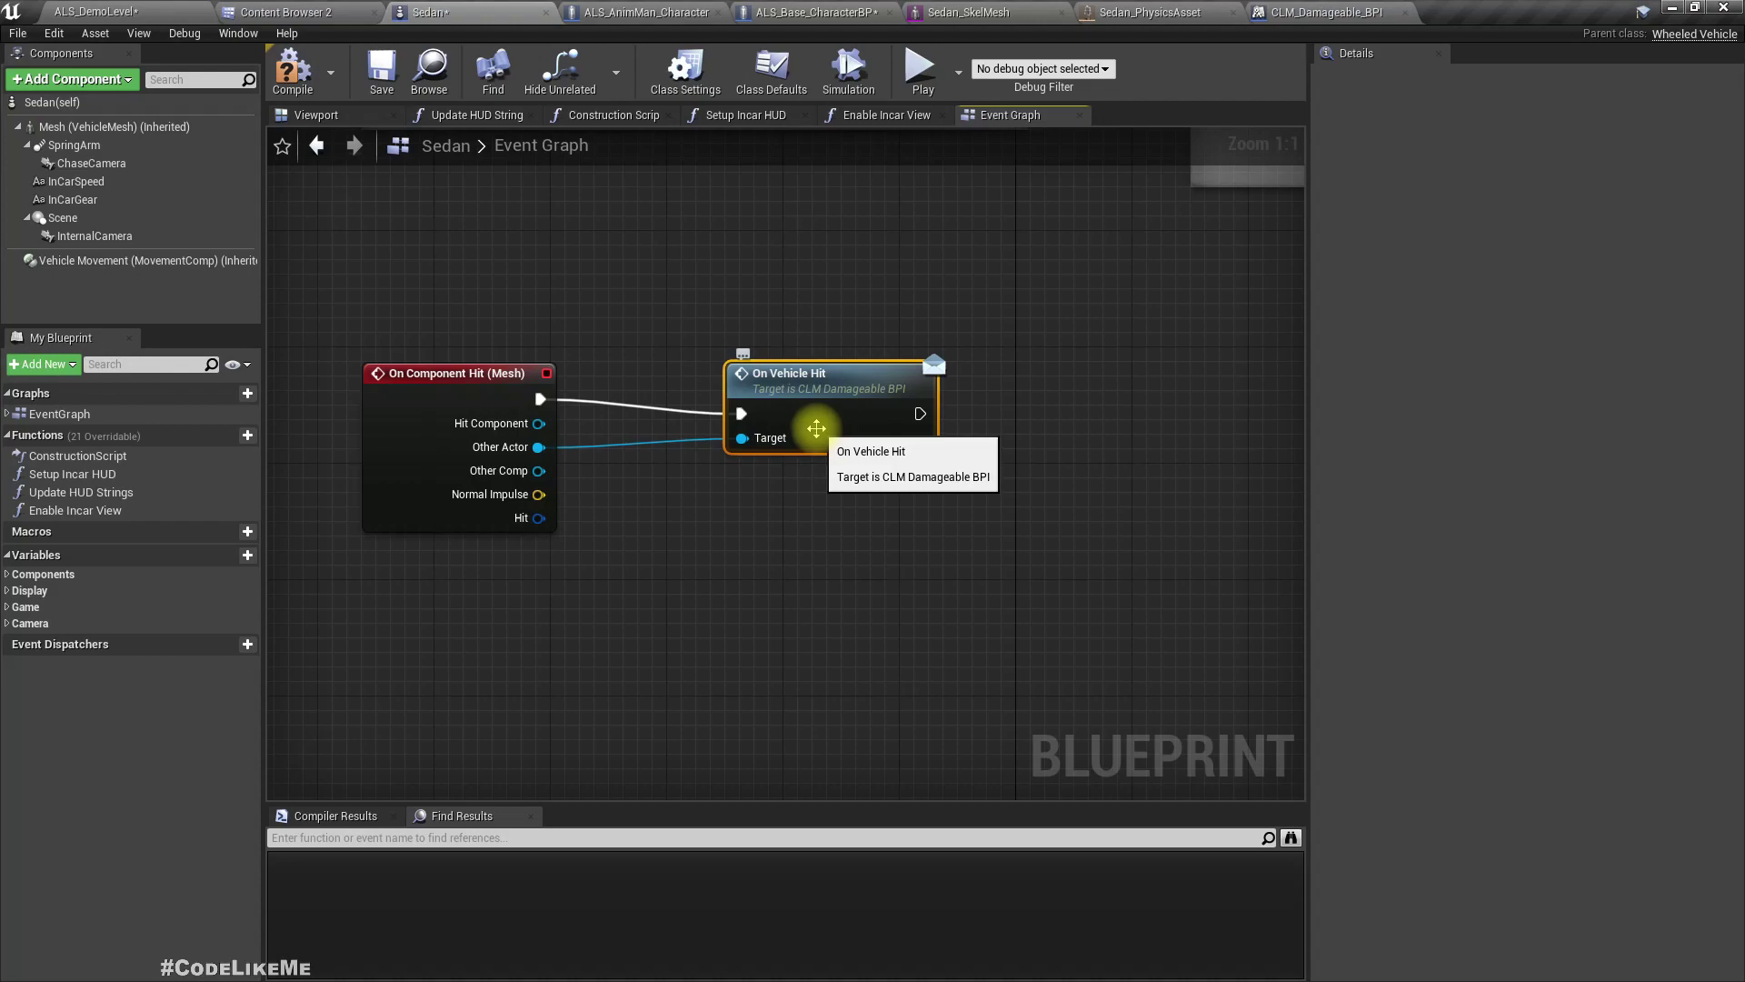
pyautogui.moveTo(806, 406); pyautogui.dragTo(802, 393)
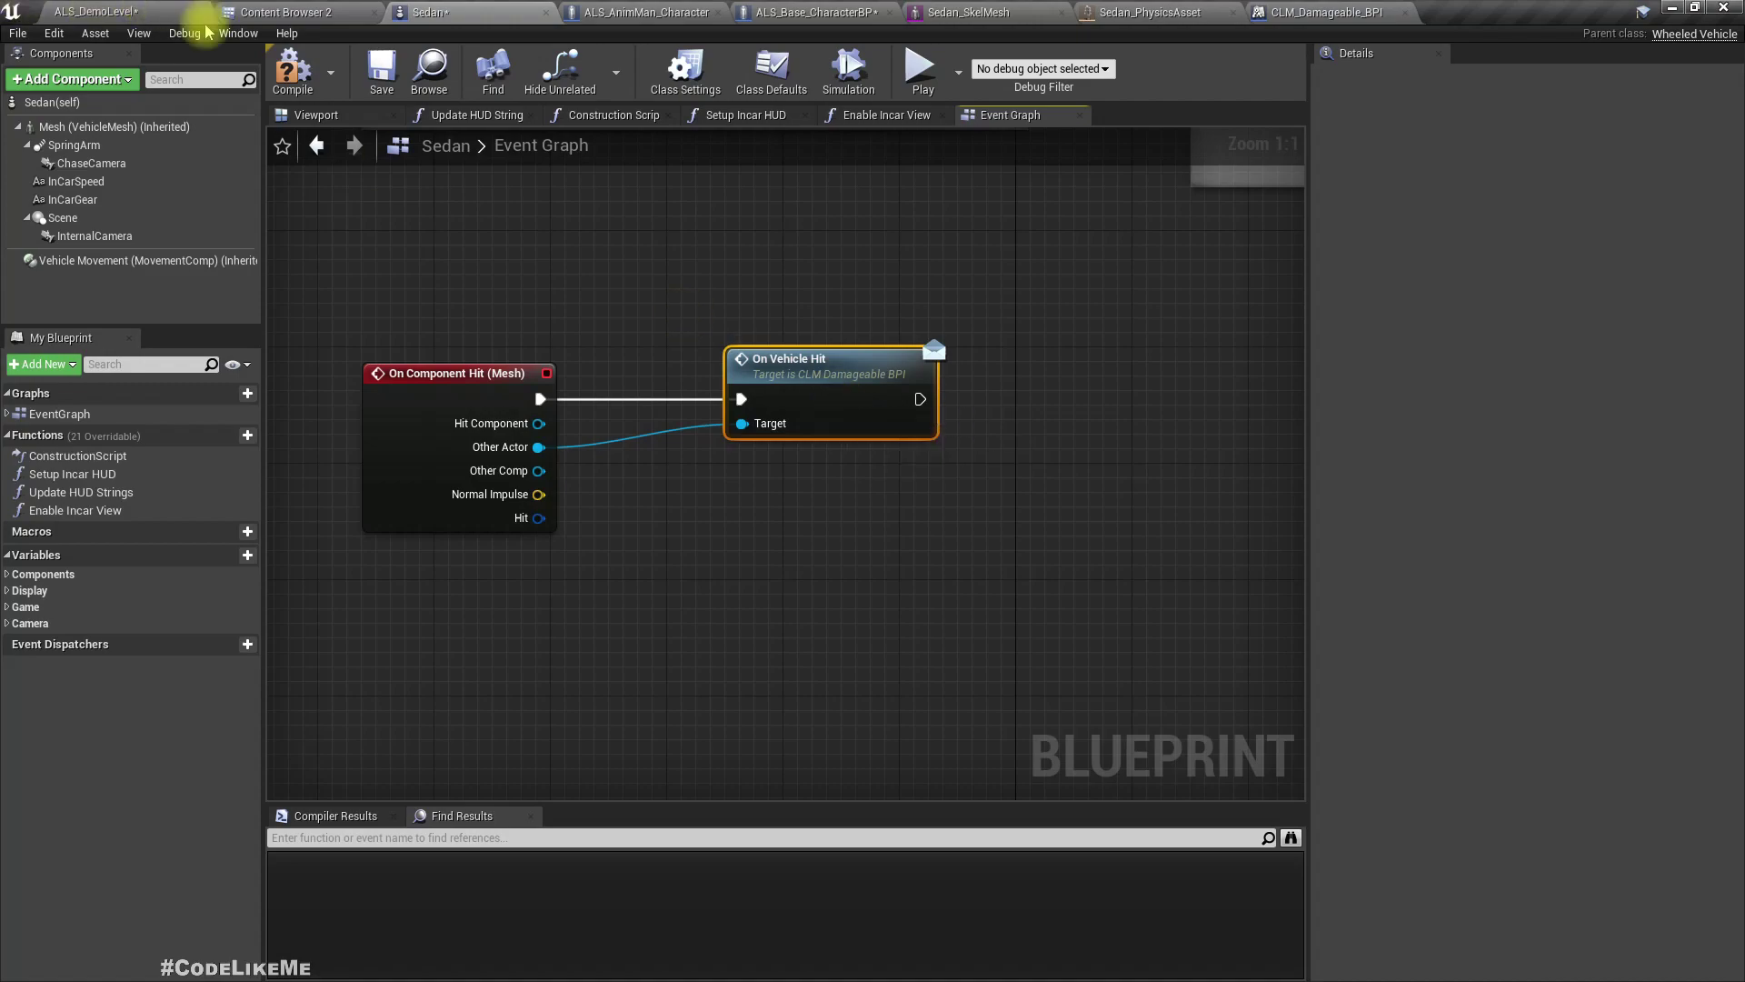
# Playtest ALS_DemoLevel full screen, driving the Sedan into the AI characters to check their ragdoll reaction, and end the play session
pyautogui.click(148, 10)
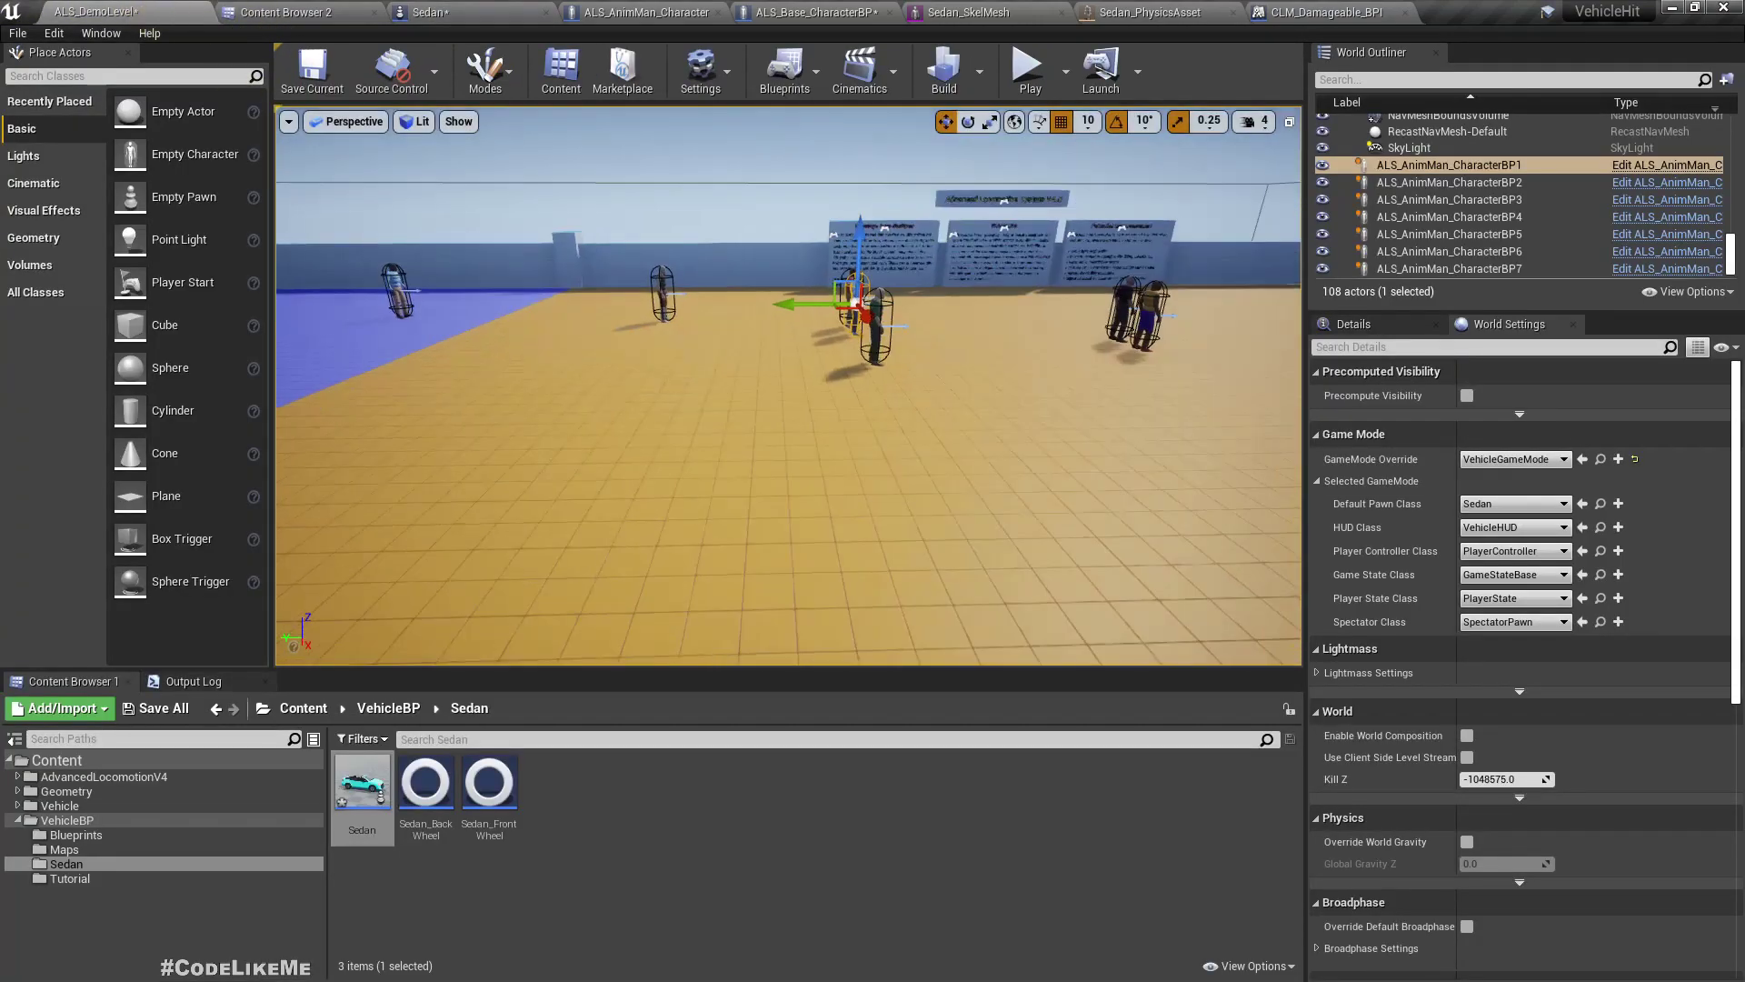
pyautogui.press('F11')
pyautogui.hotkey('alt', 'p')
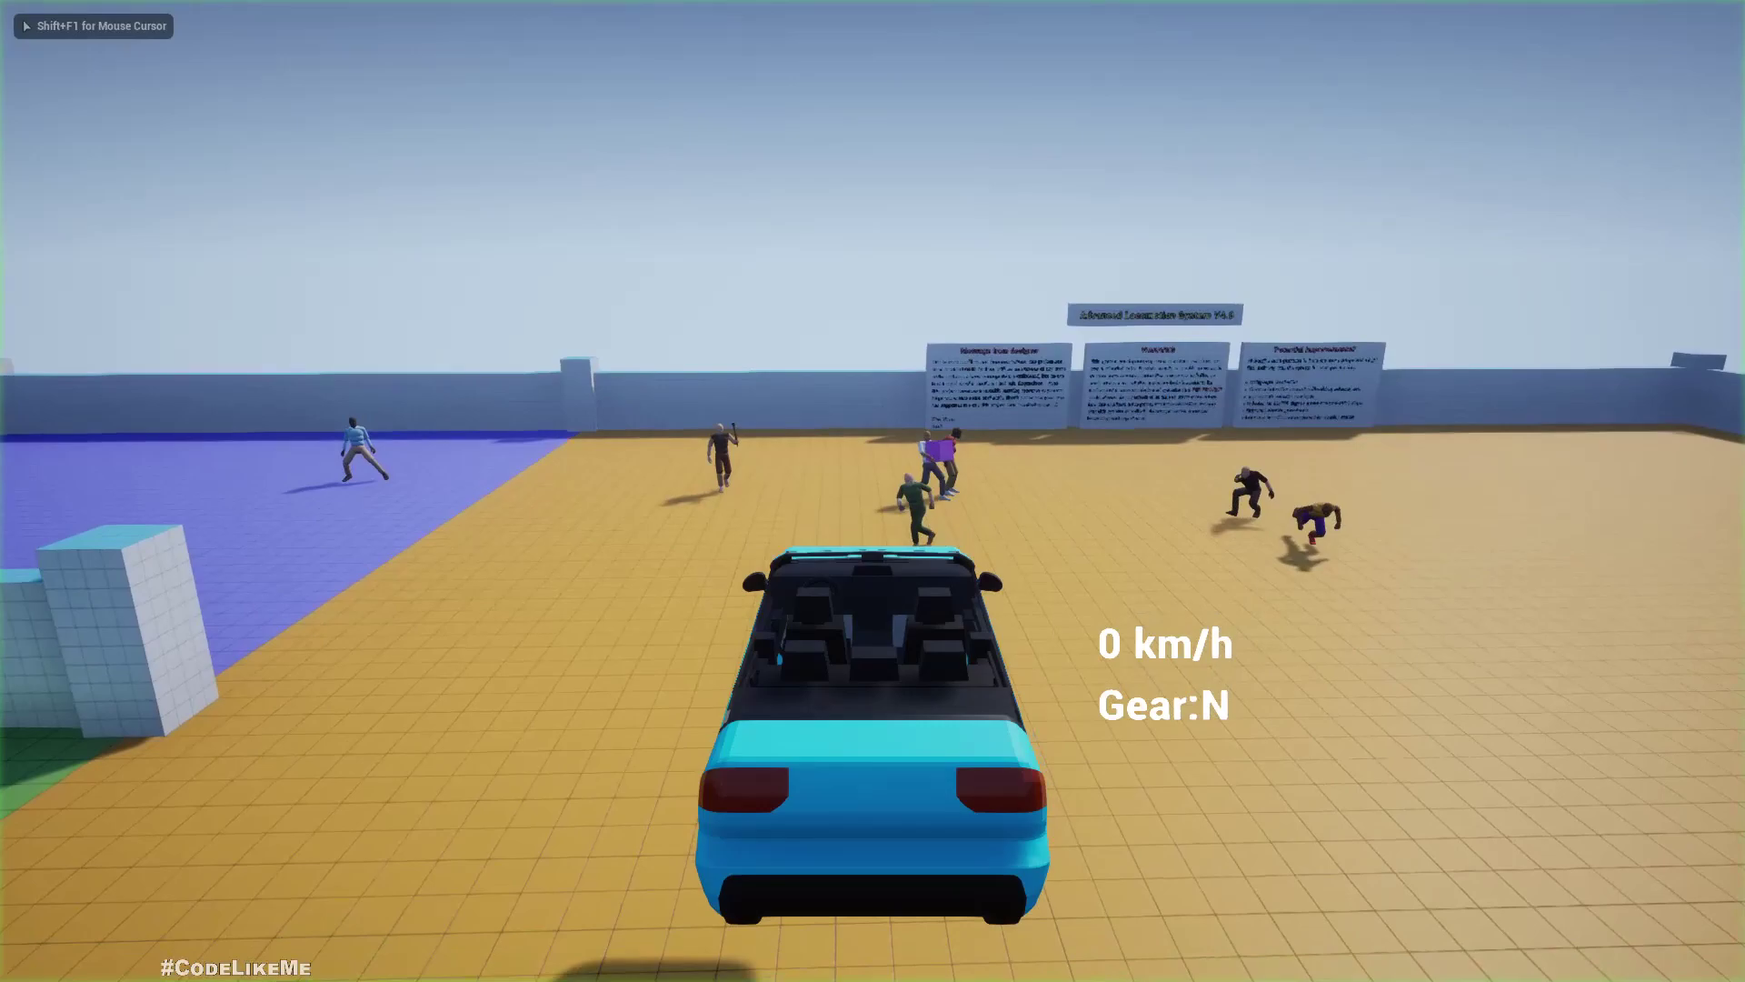
pyautogui.press('w')
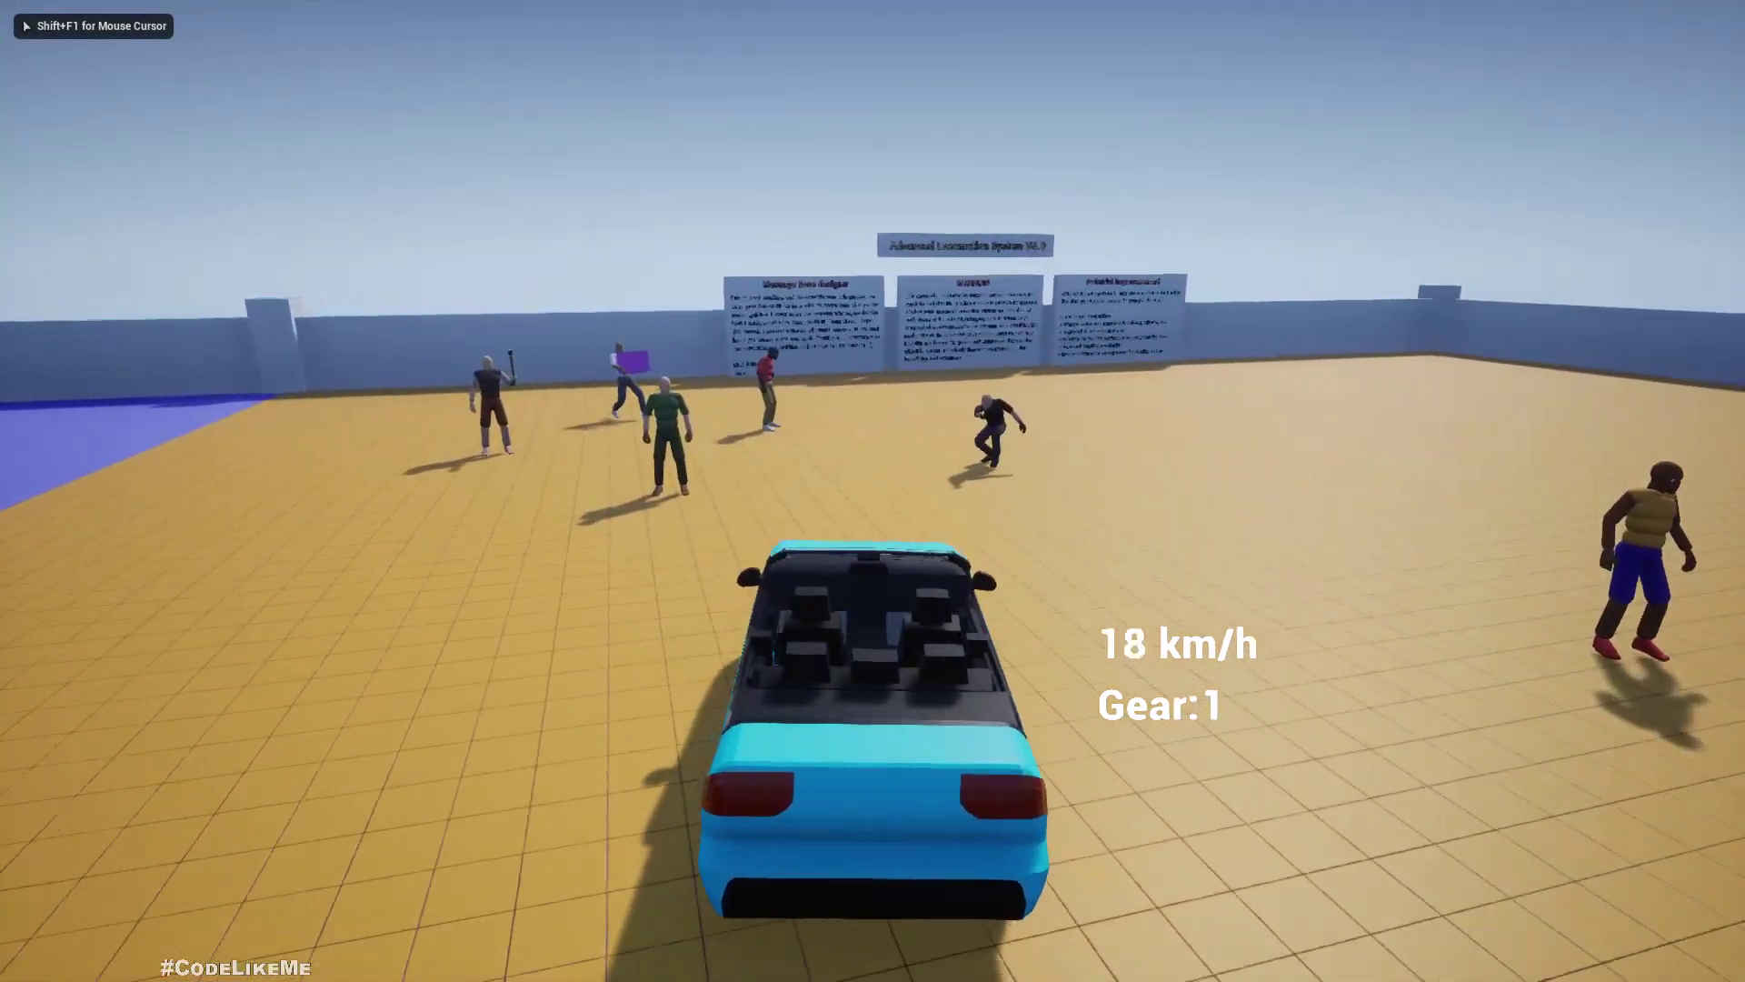
pyautogui.press('a')
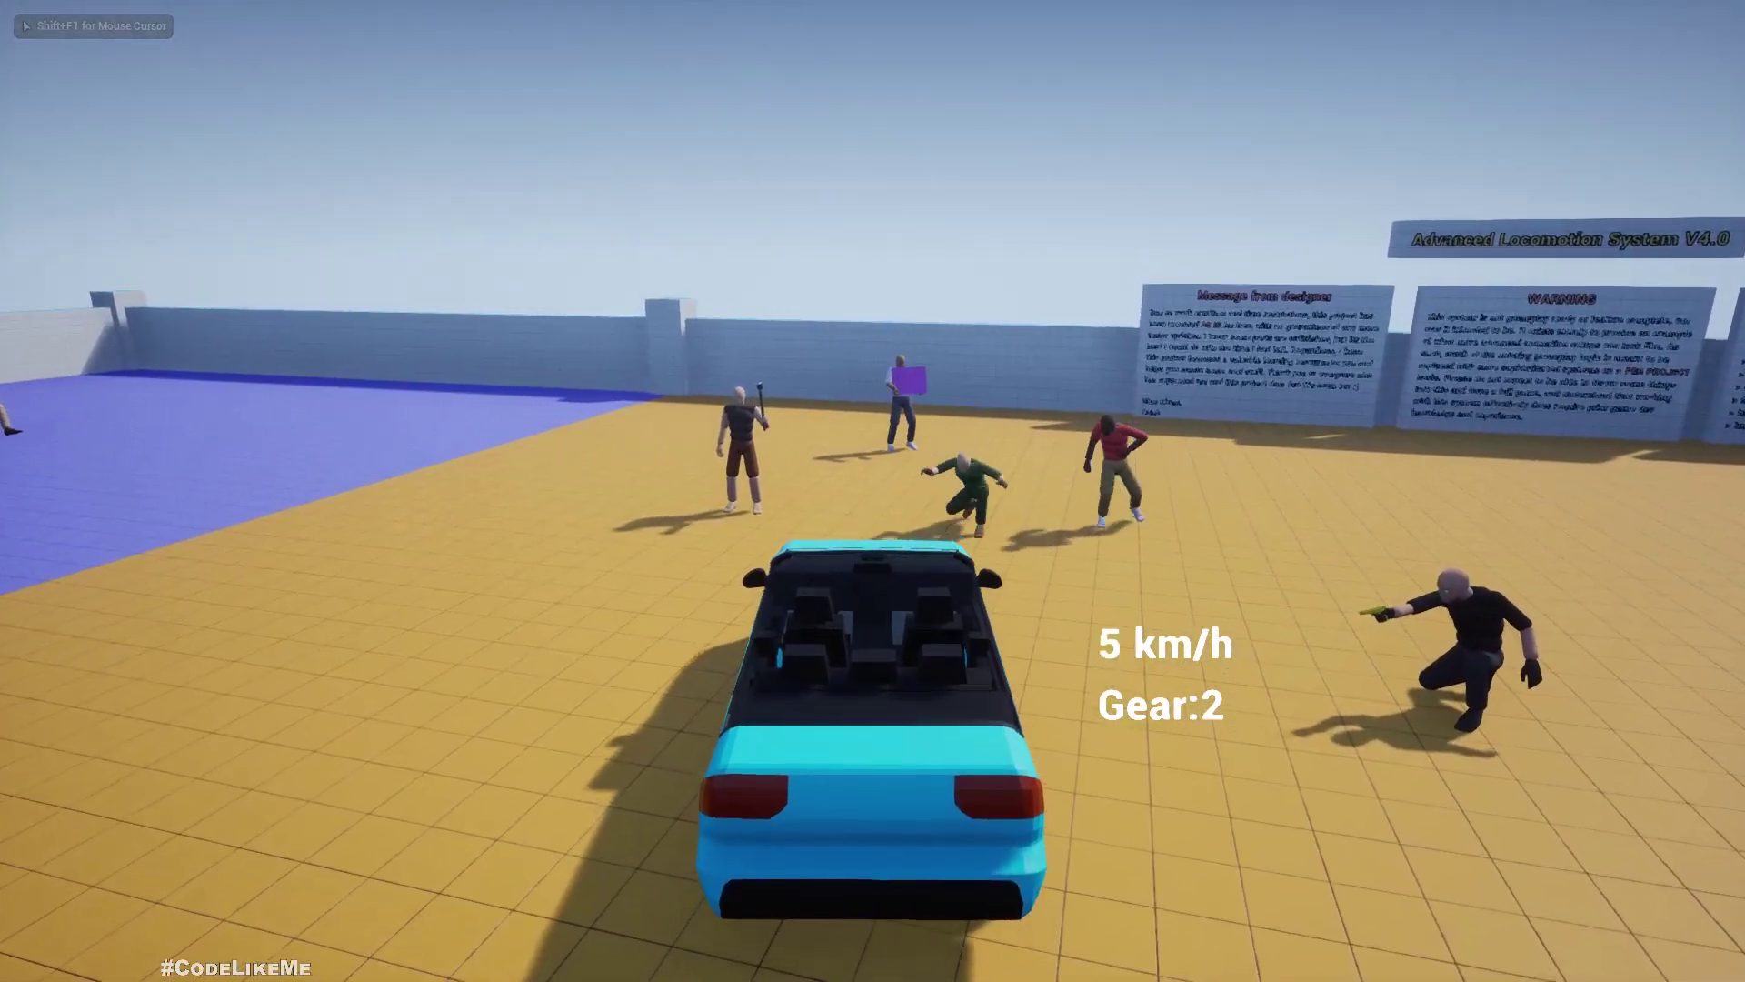
pyautogui.press('s')
pyautogui.press('w')
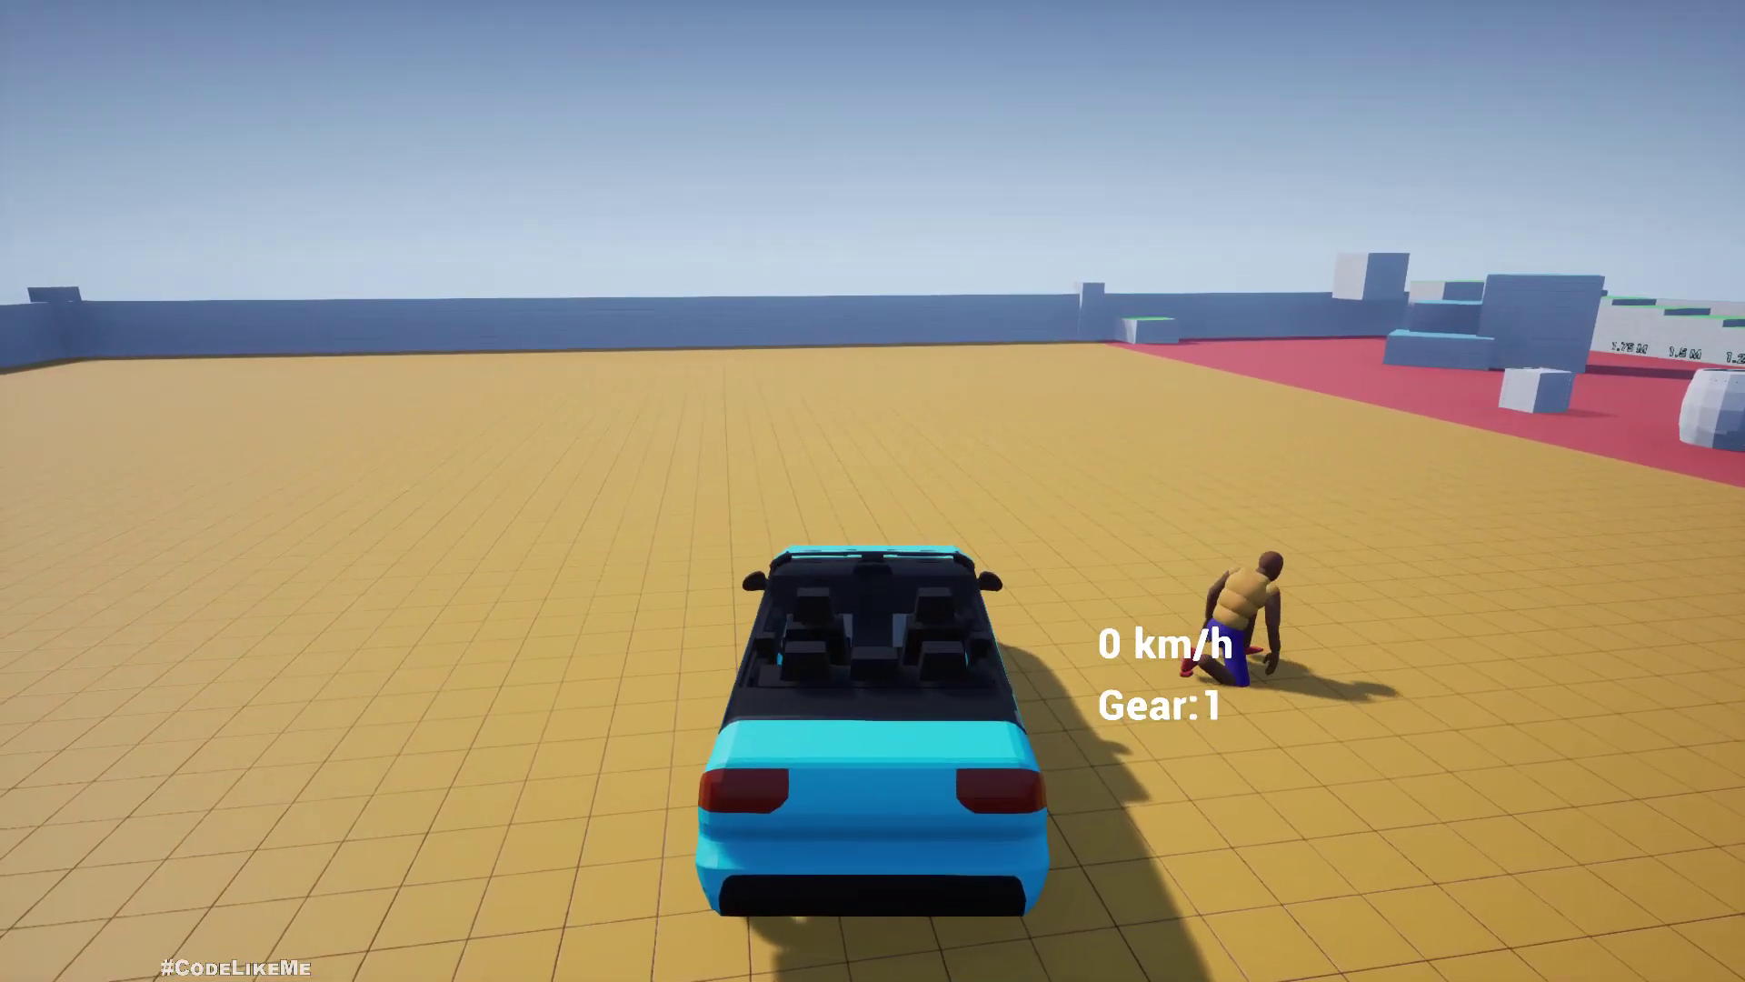
pyautogui.press('a')
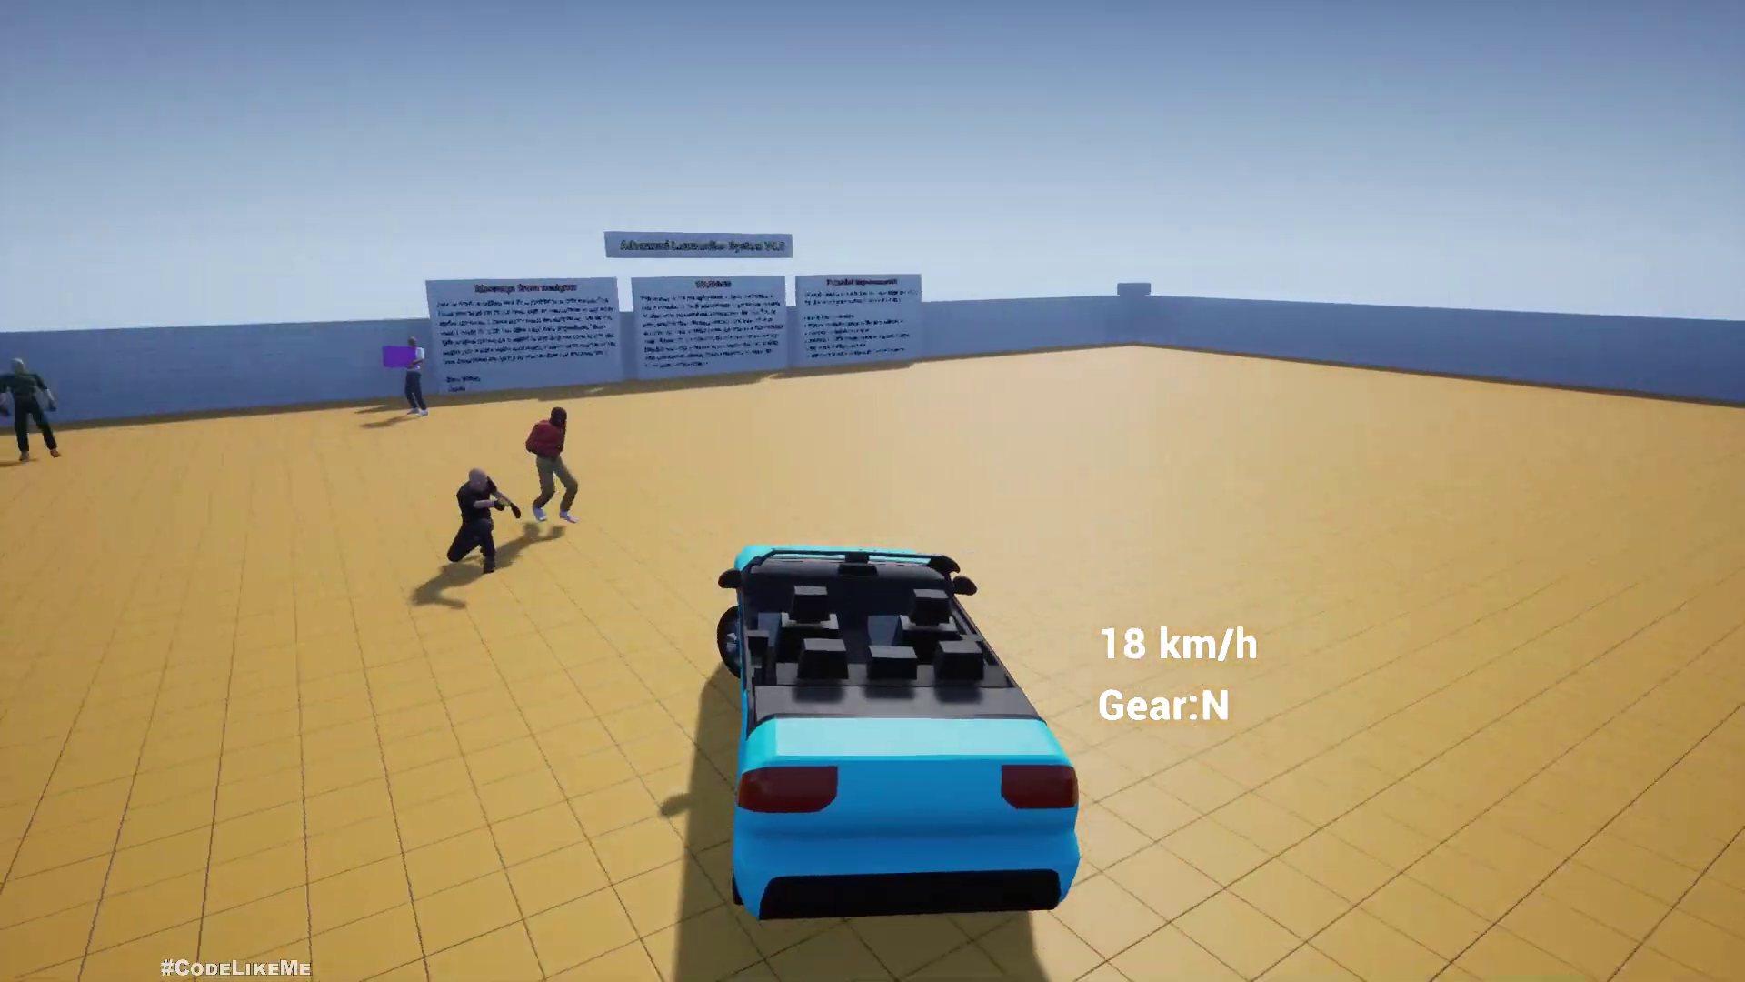
pyautogui.press('Escape')
pyautogui.press('F11')
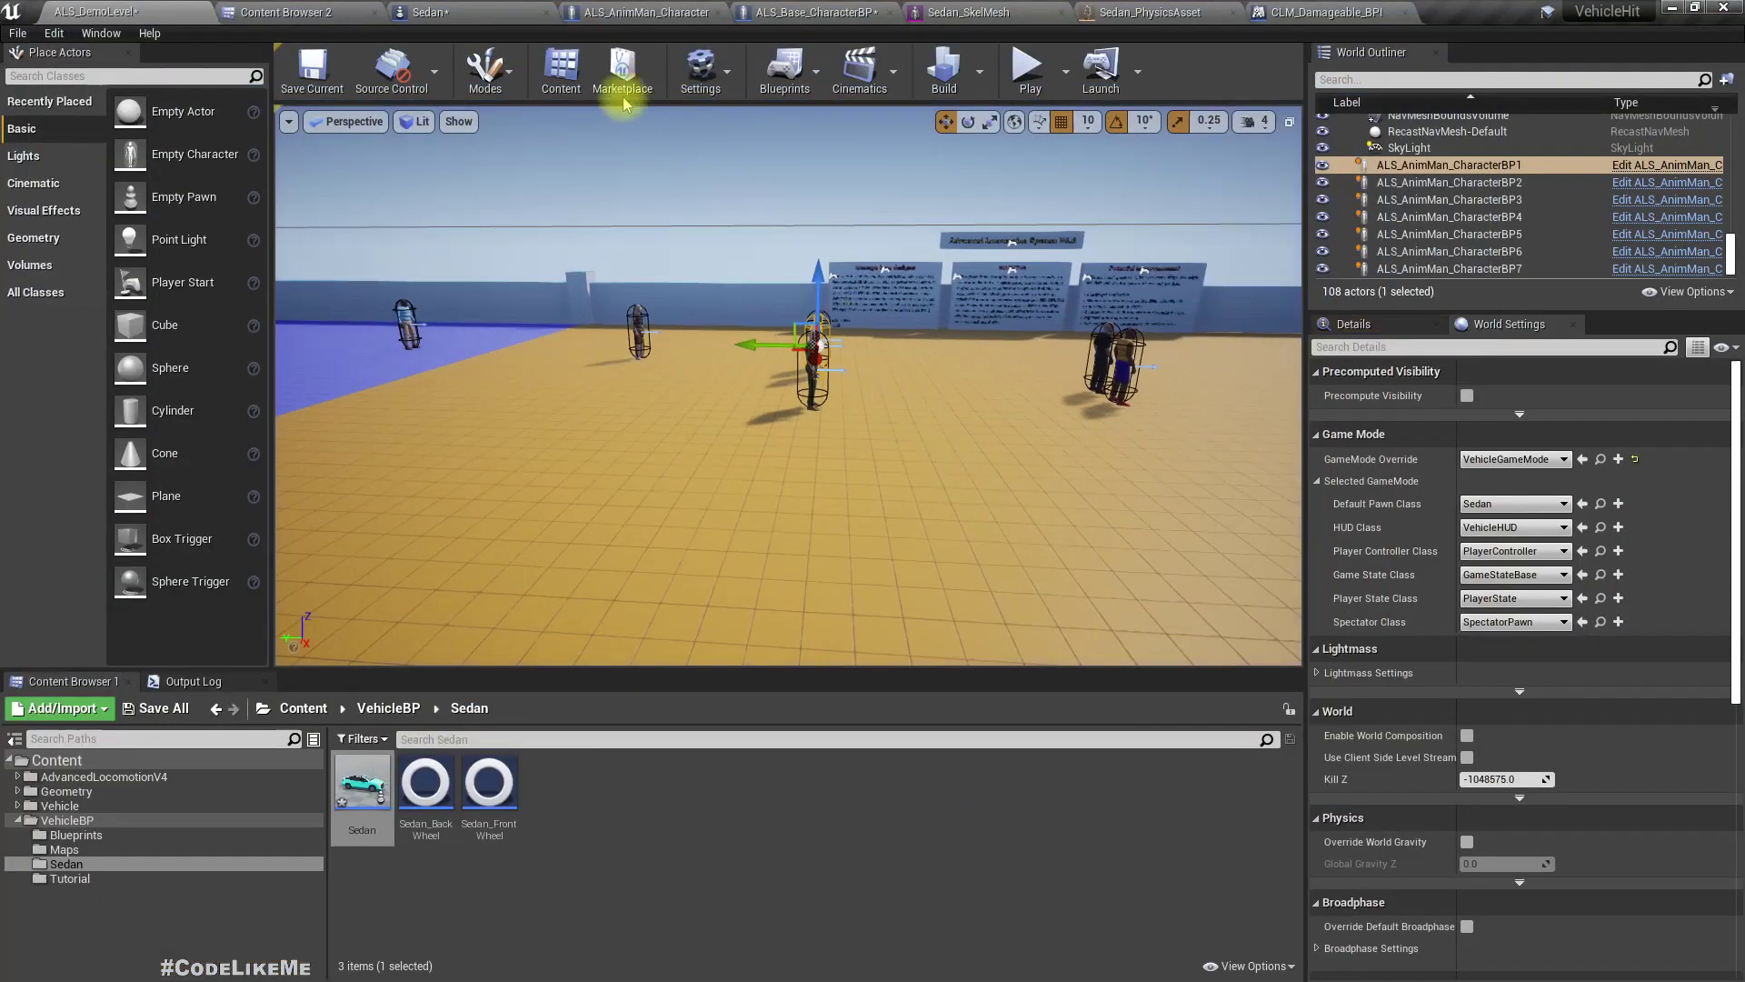
# Set the Retriggerable Delay's Duration to 5.0 in the ALS_Base_CharacterBP Event Graph
pyautogui.click(641, 12)
pyautogui.click(773, 12)
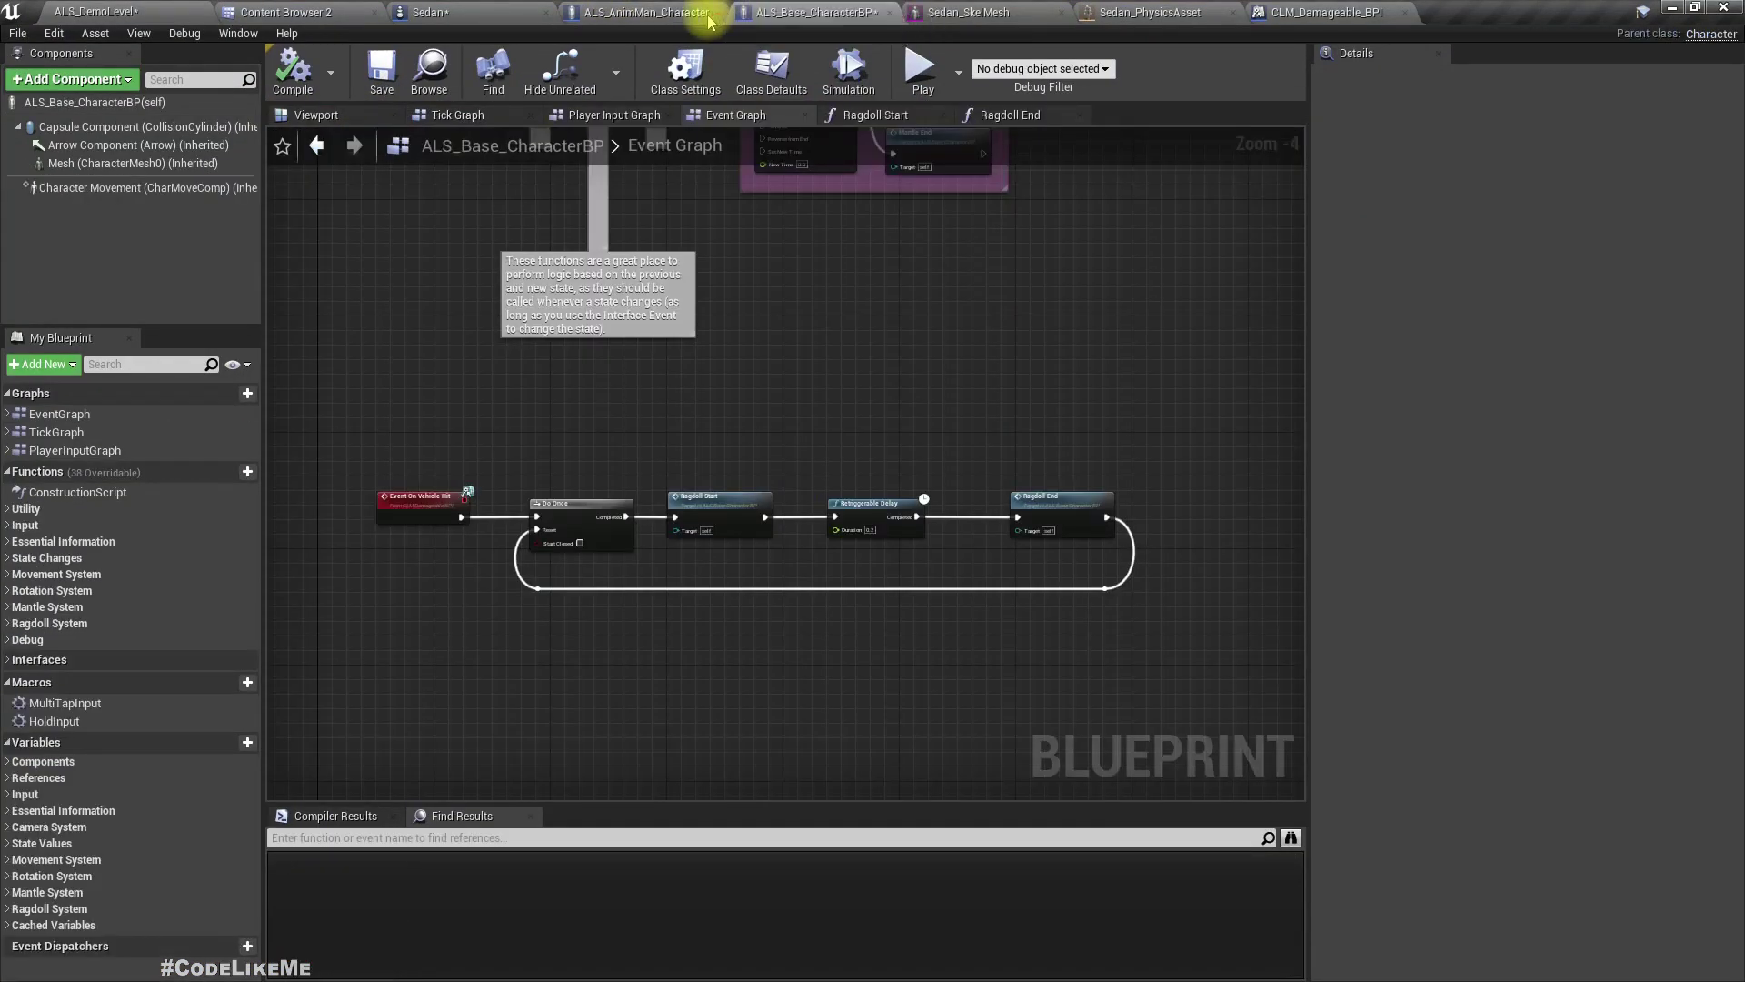
pyautogui.scroll(4, 945, 563)
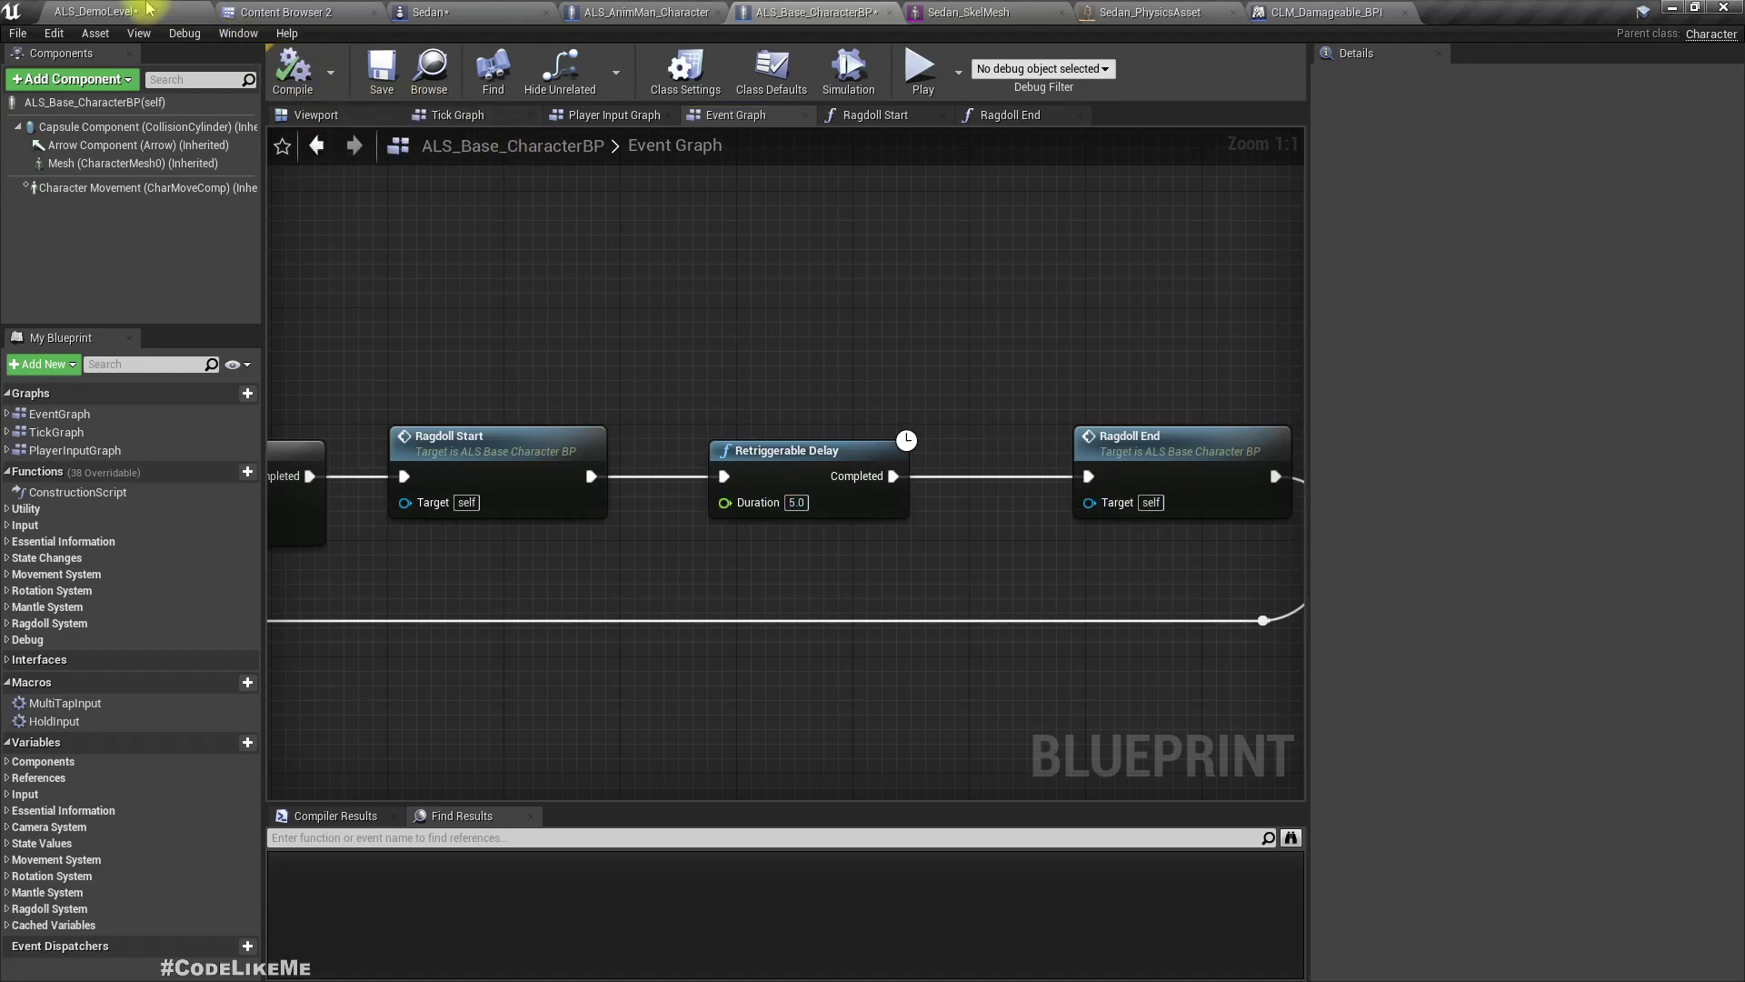
# Playtest ALS_DemoLevel full screen with the Sedan, running over the AI characters to check how long they stay ragdolled, and end the session
pyautogui.click(46, 12)
pyautogui.press('F11')
pyautogui.hotkey('alt', 'p')
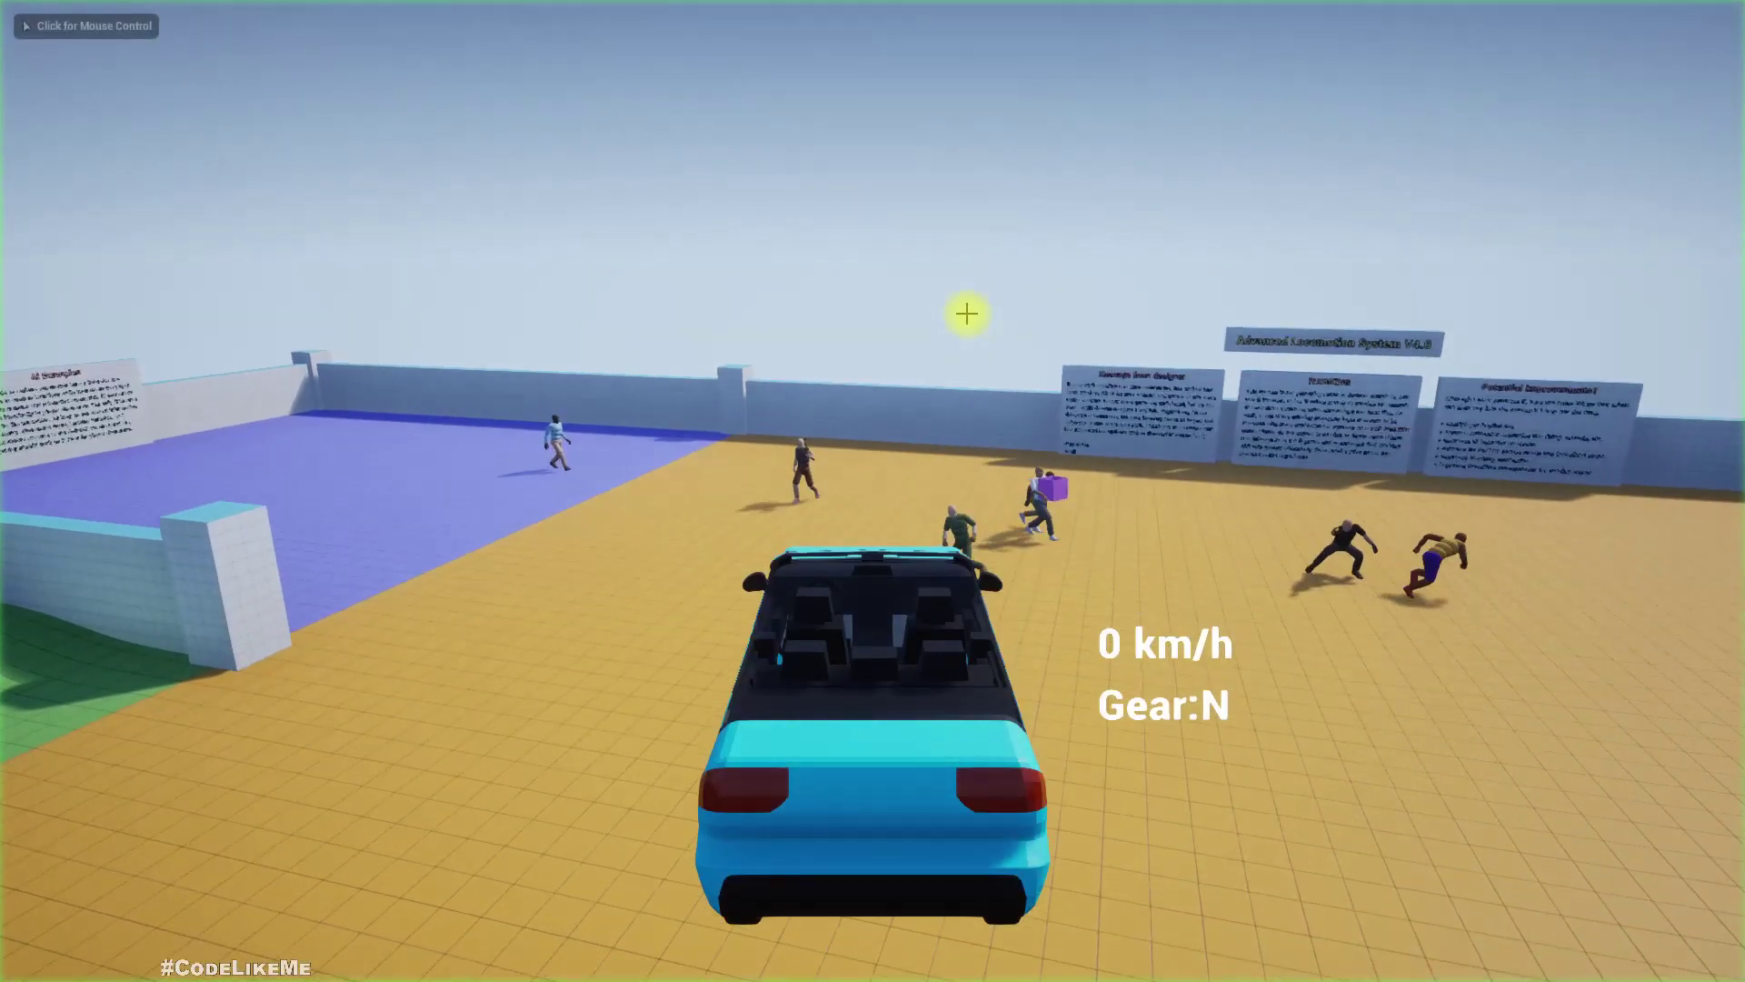
pyautogui.press('w')
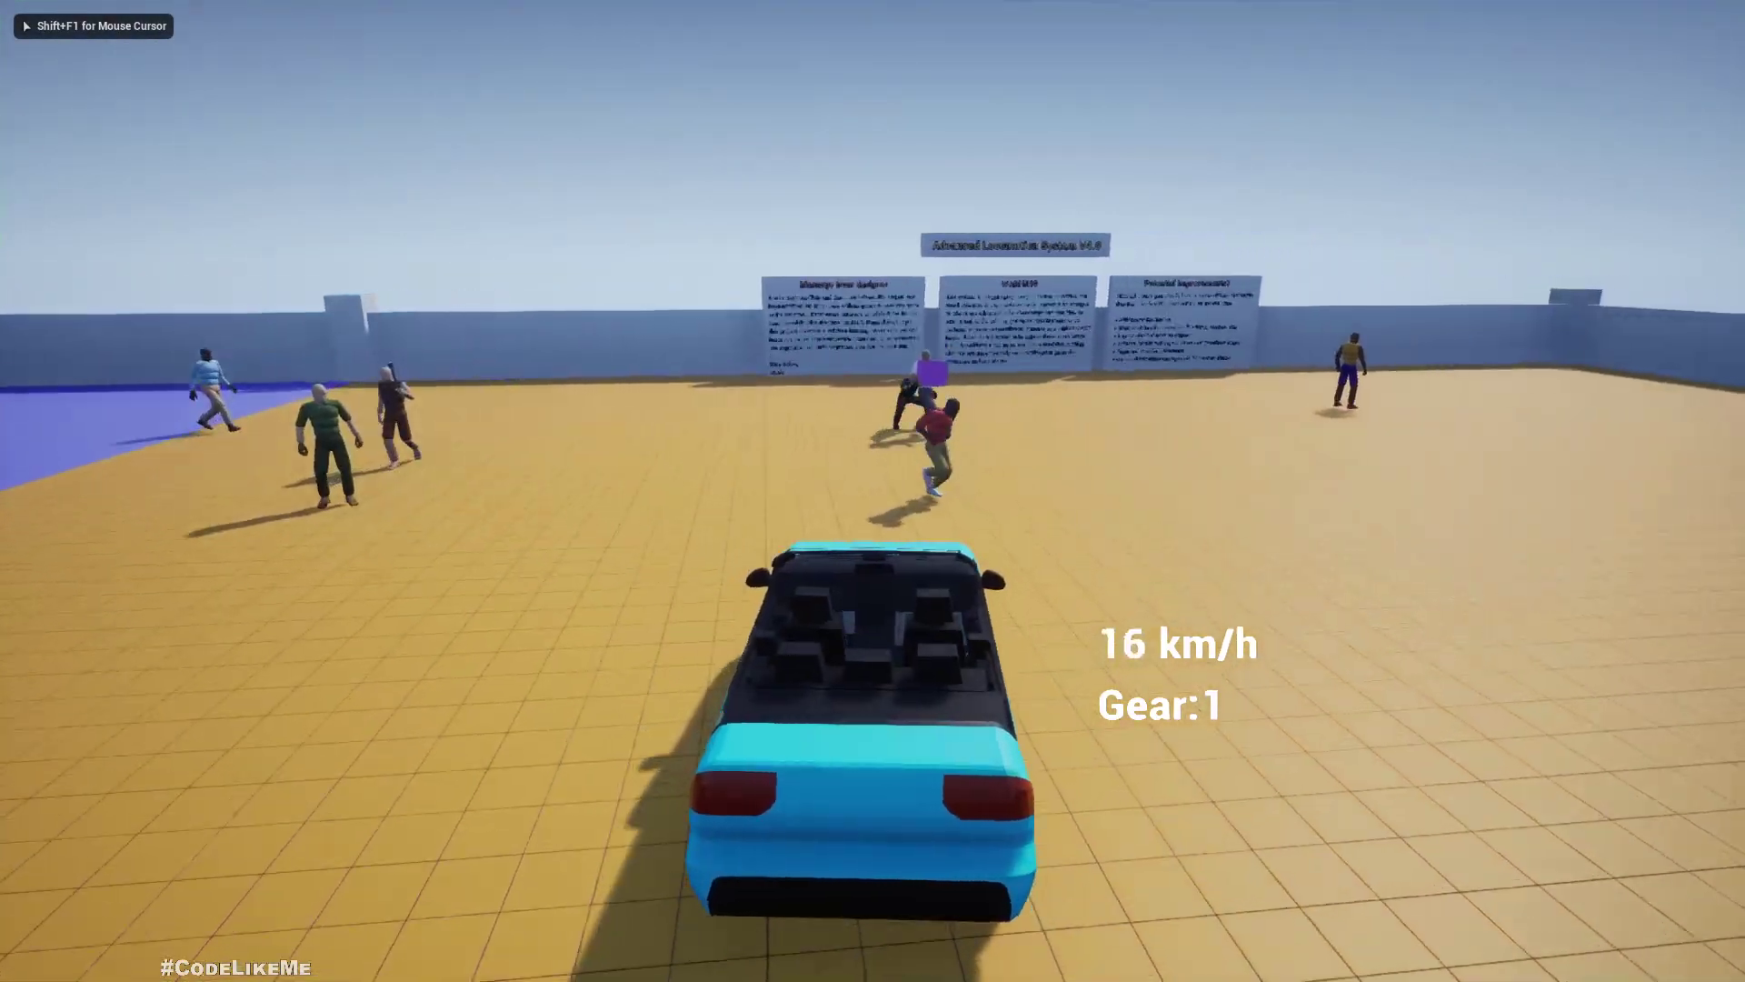
pyautogui.press('w')
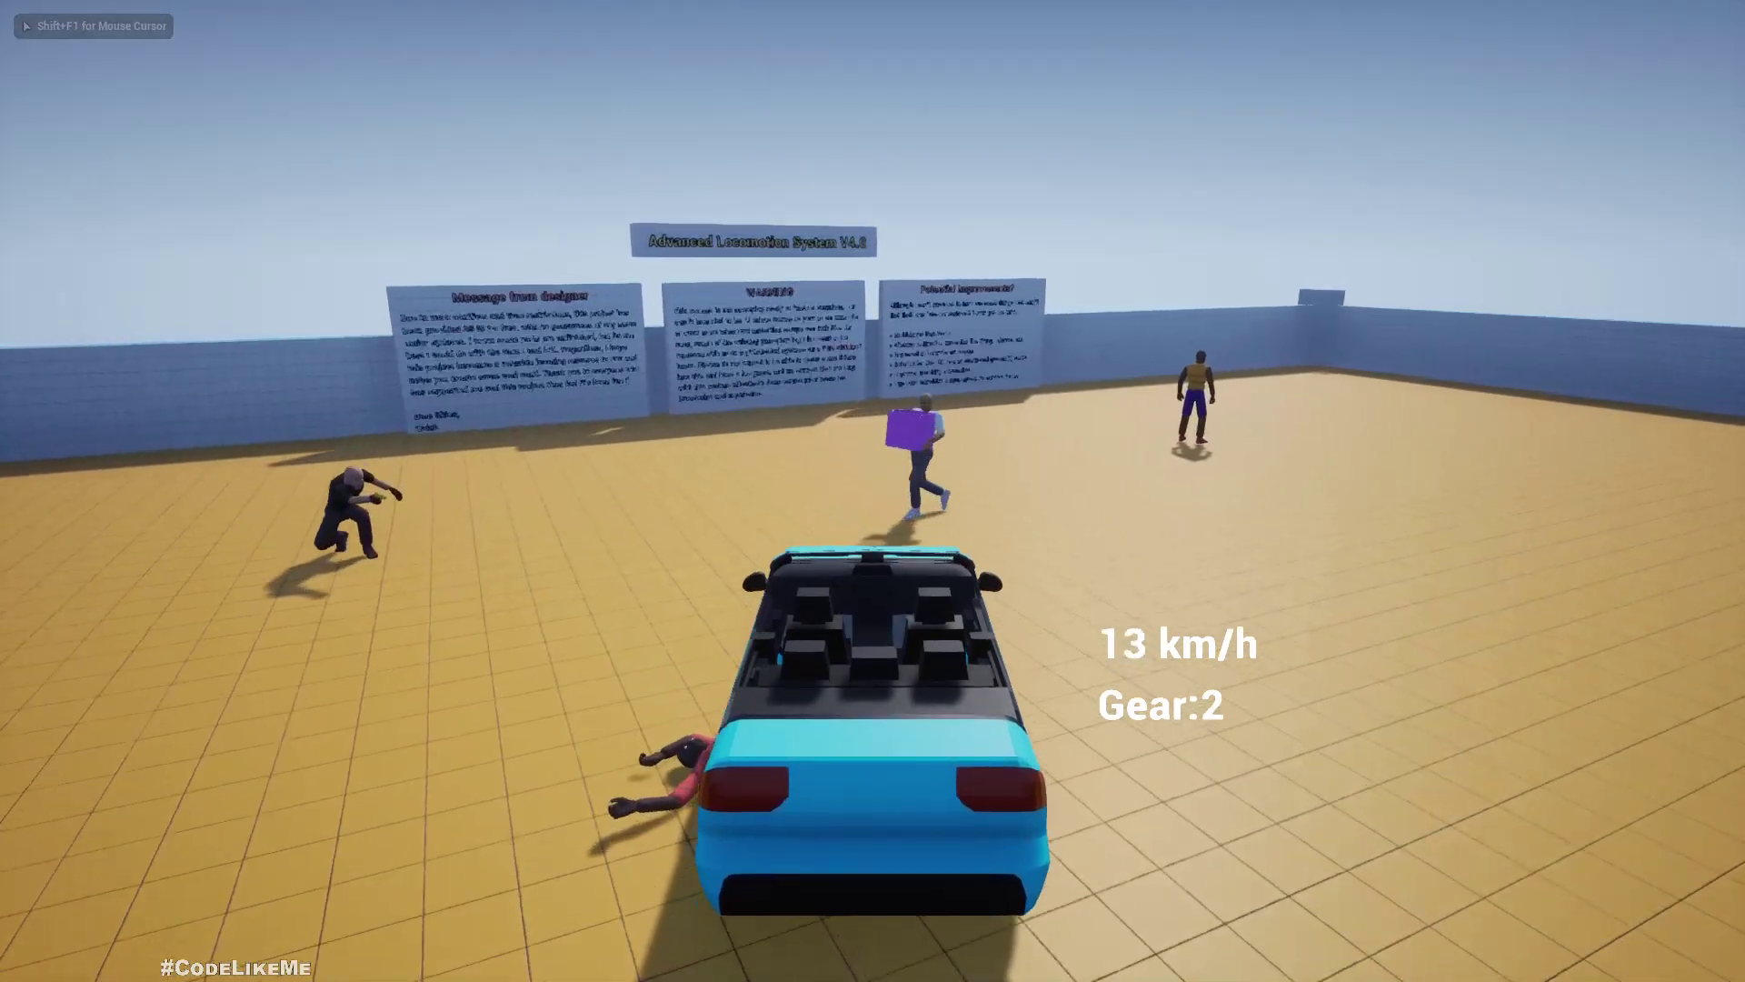
pyautogui.press('w')
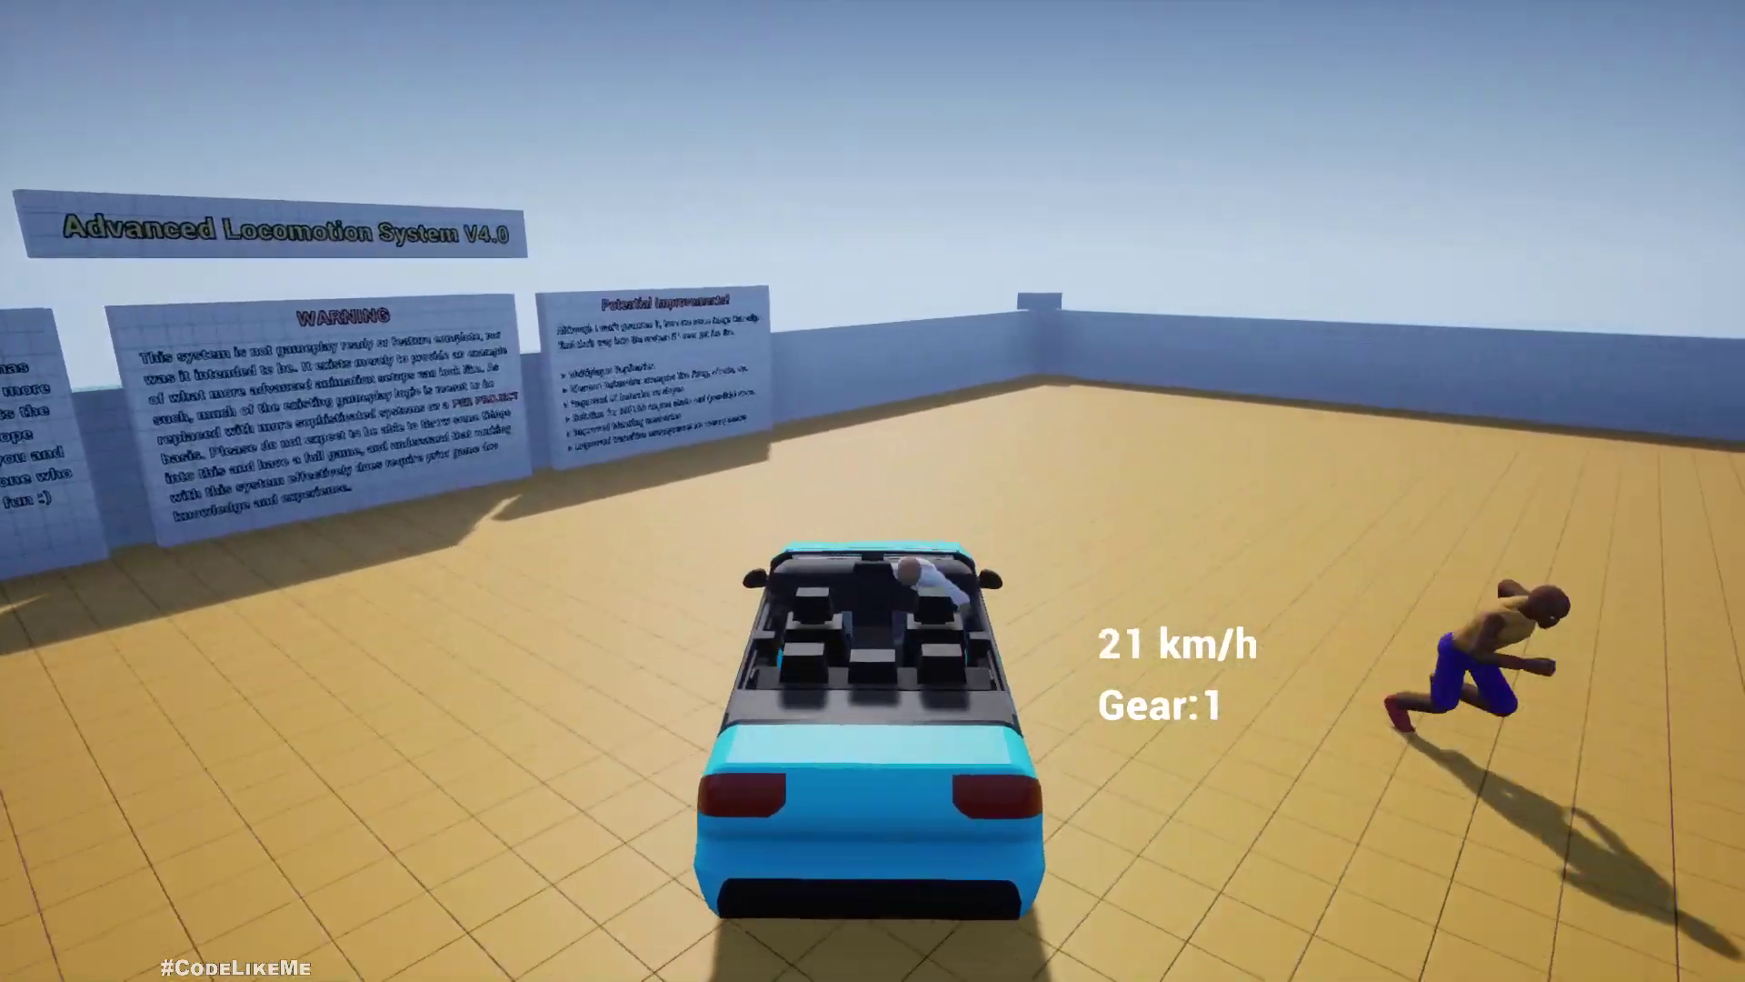
pyautogui.press('w')
pyautogui.press('d')
pyautogui.press('s')
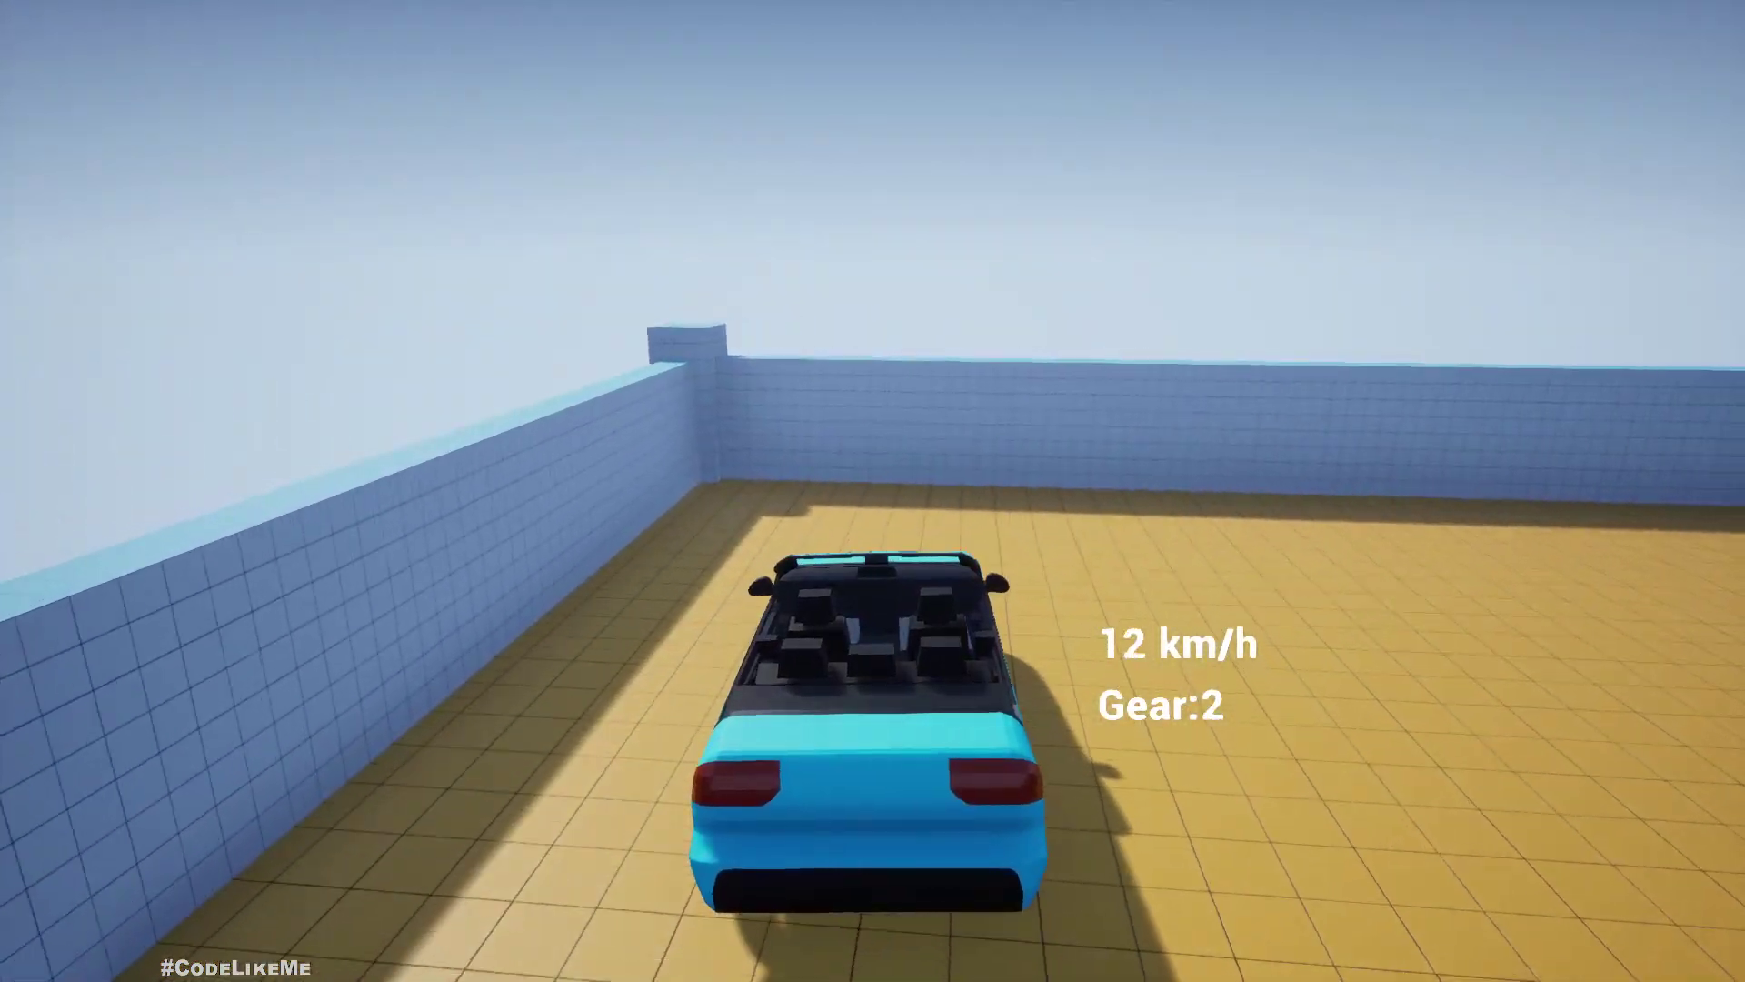
pyautogui.press('s')
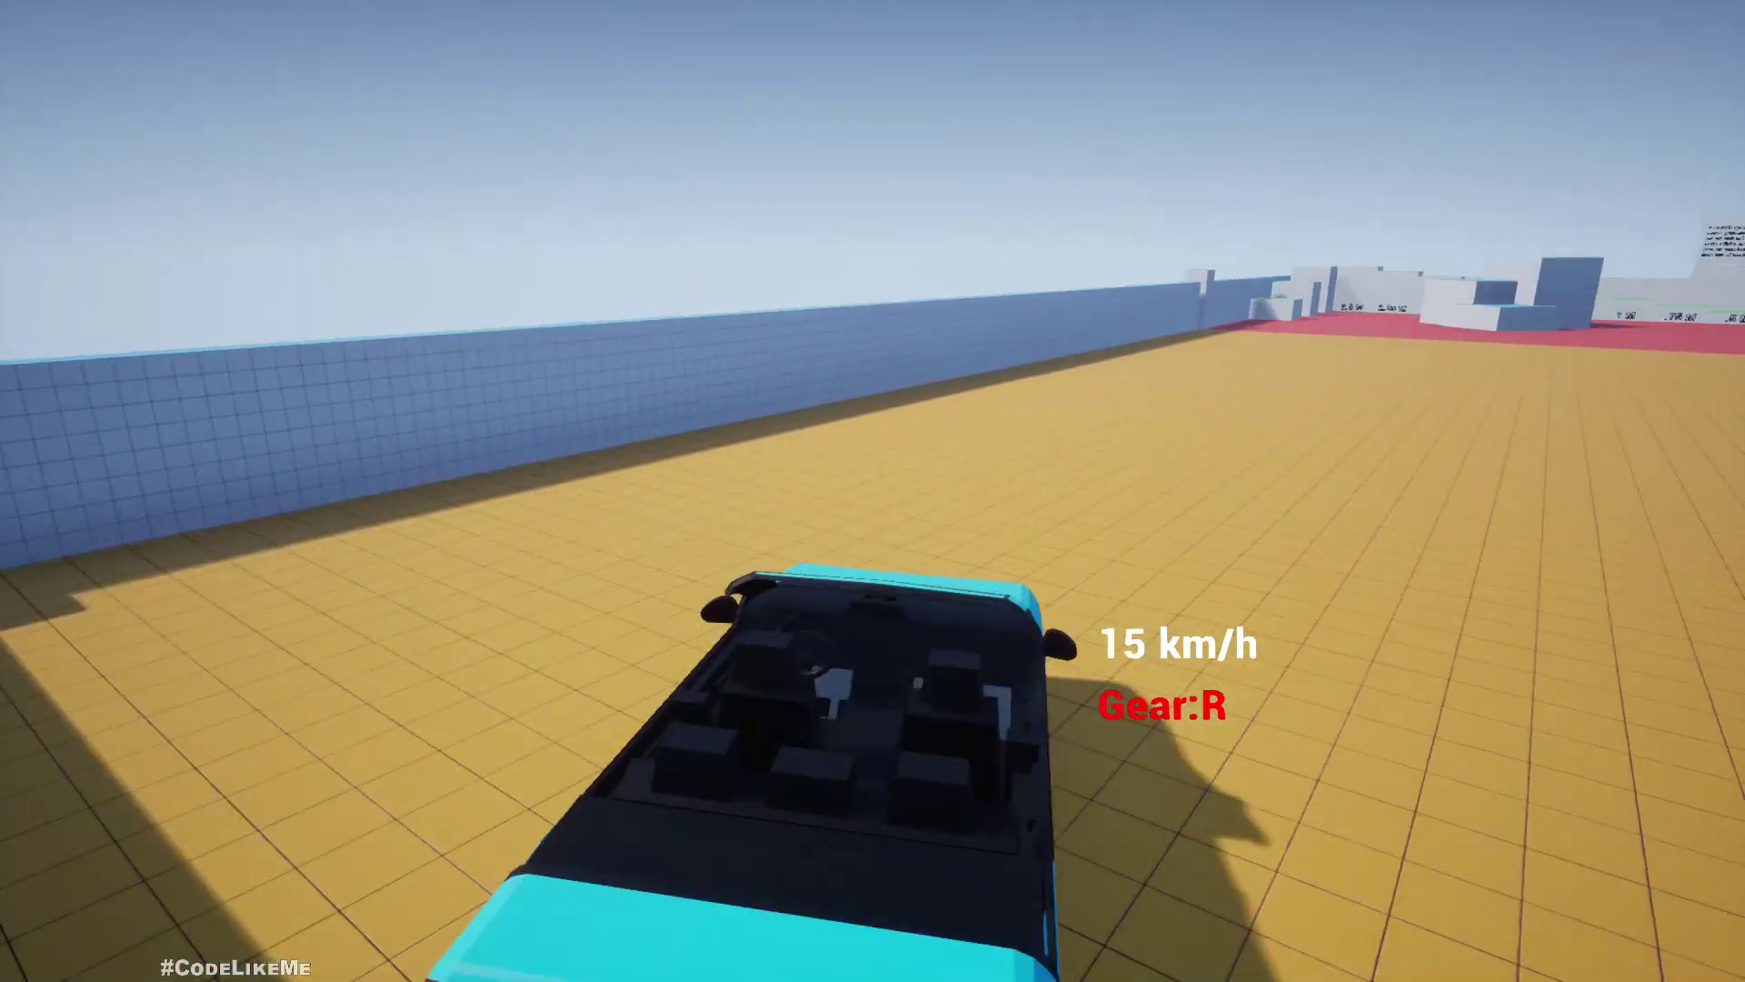
pyautogui.press('w')
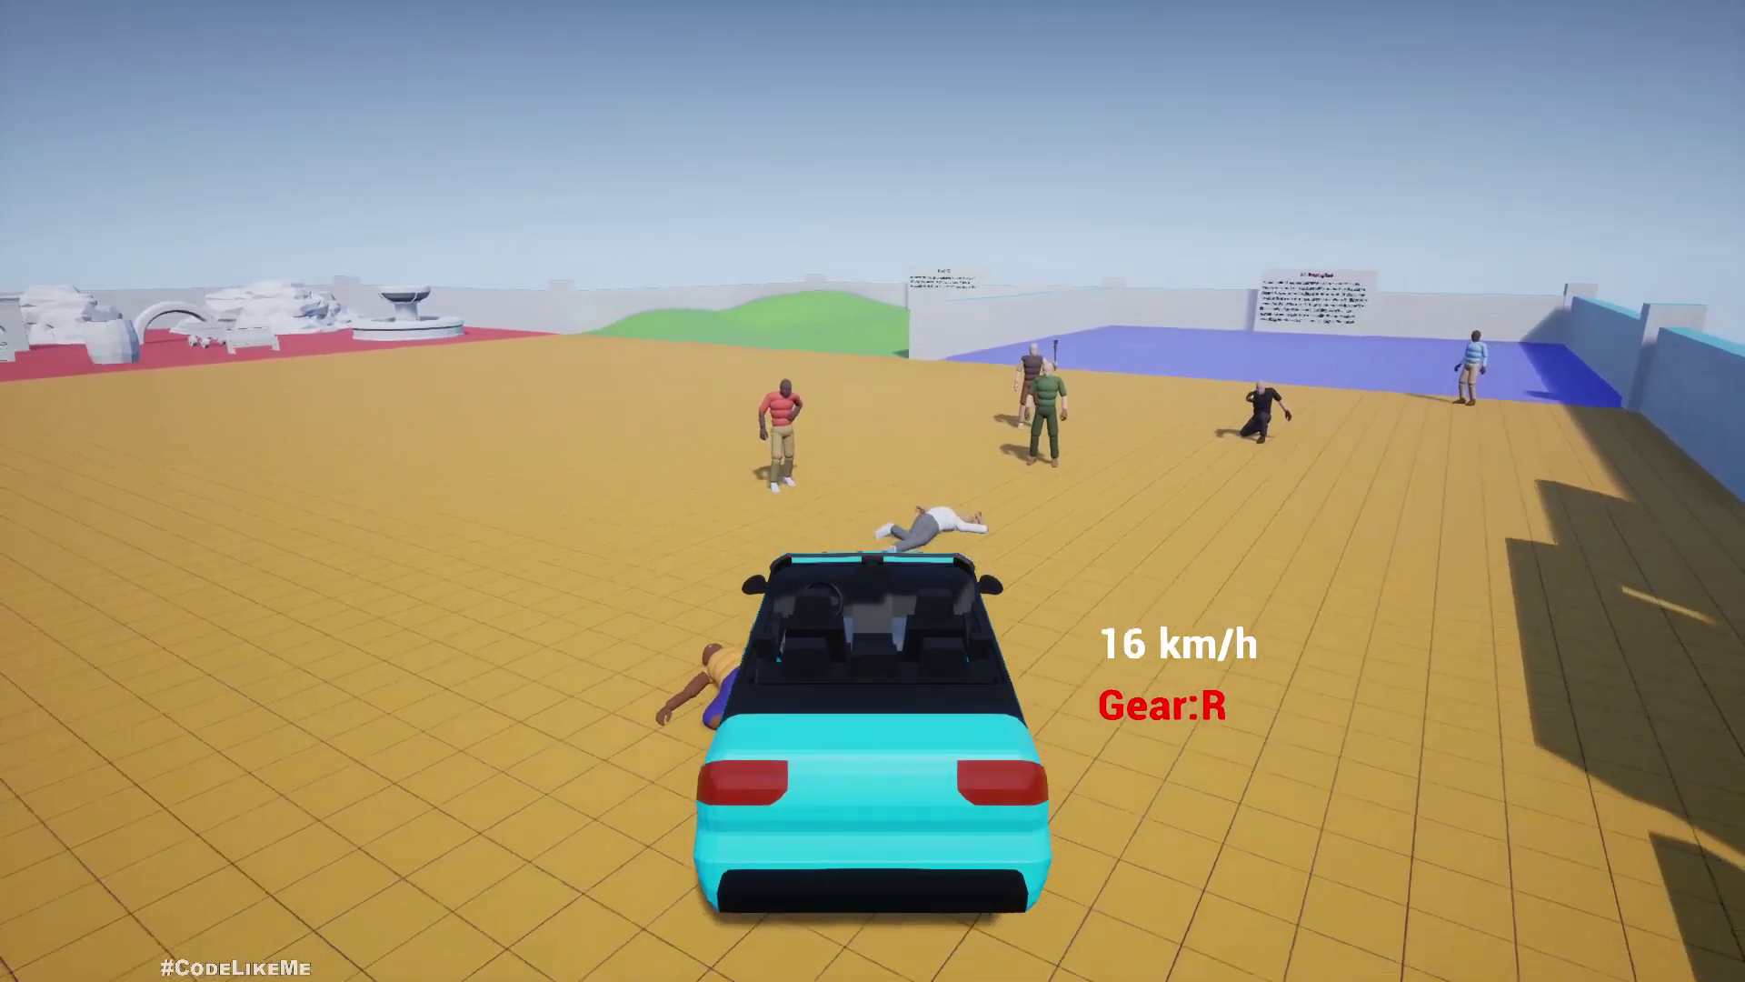
pyautogui.press('w')
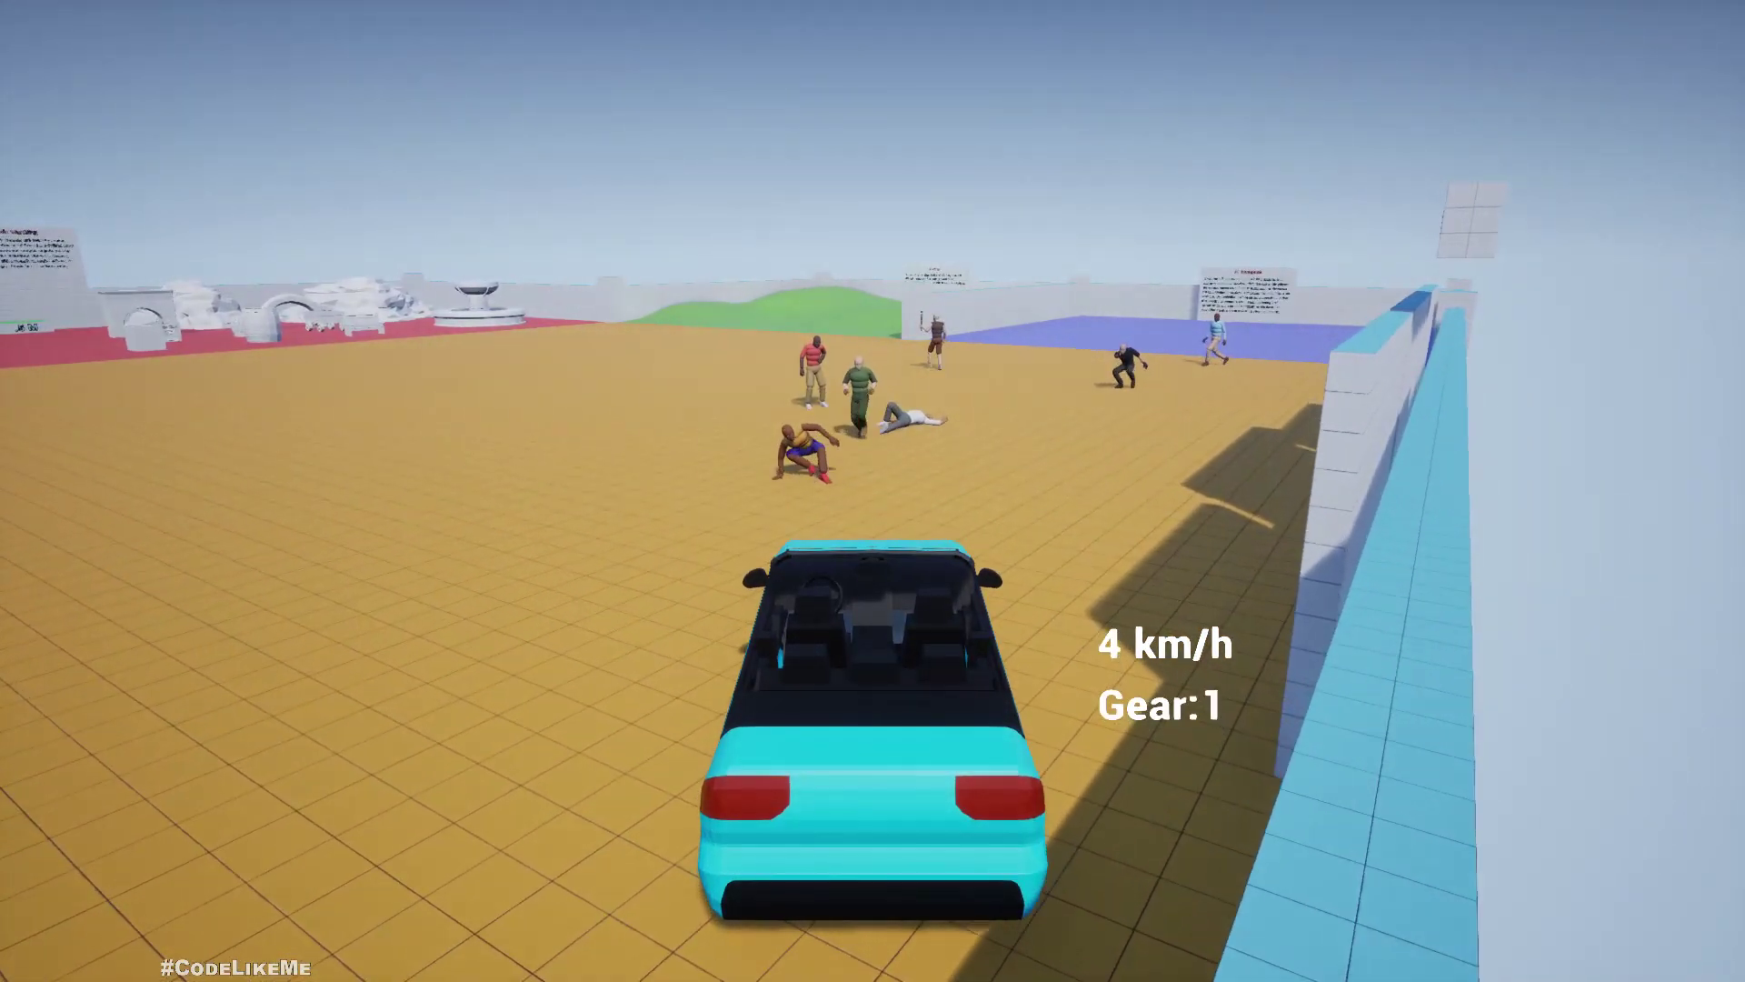
pyautogui.press('a')
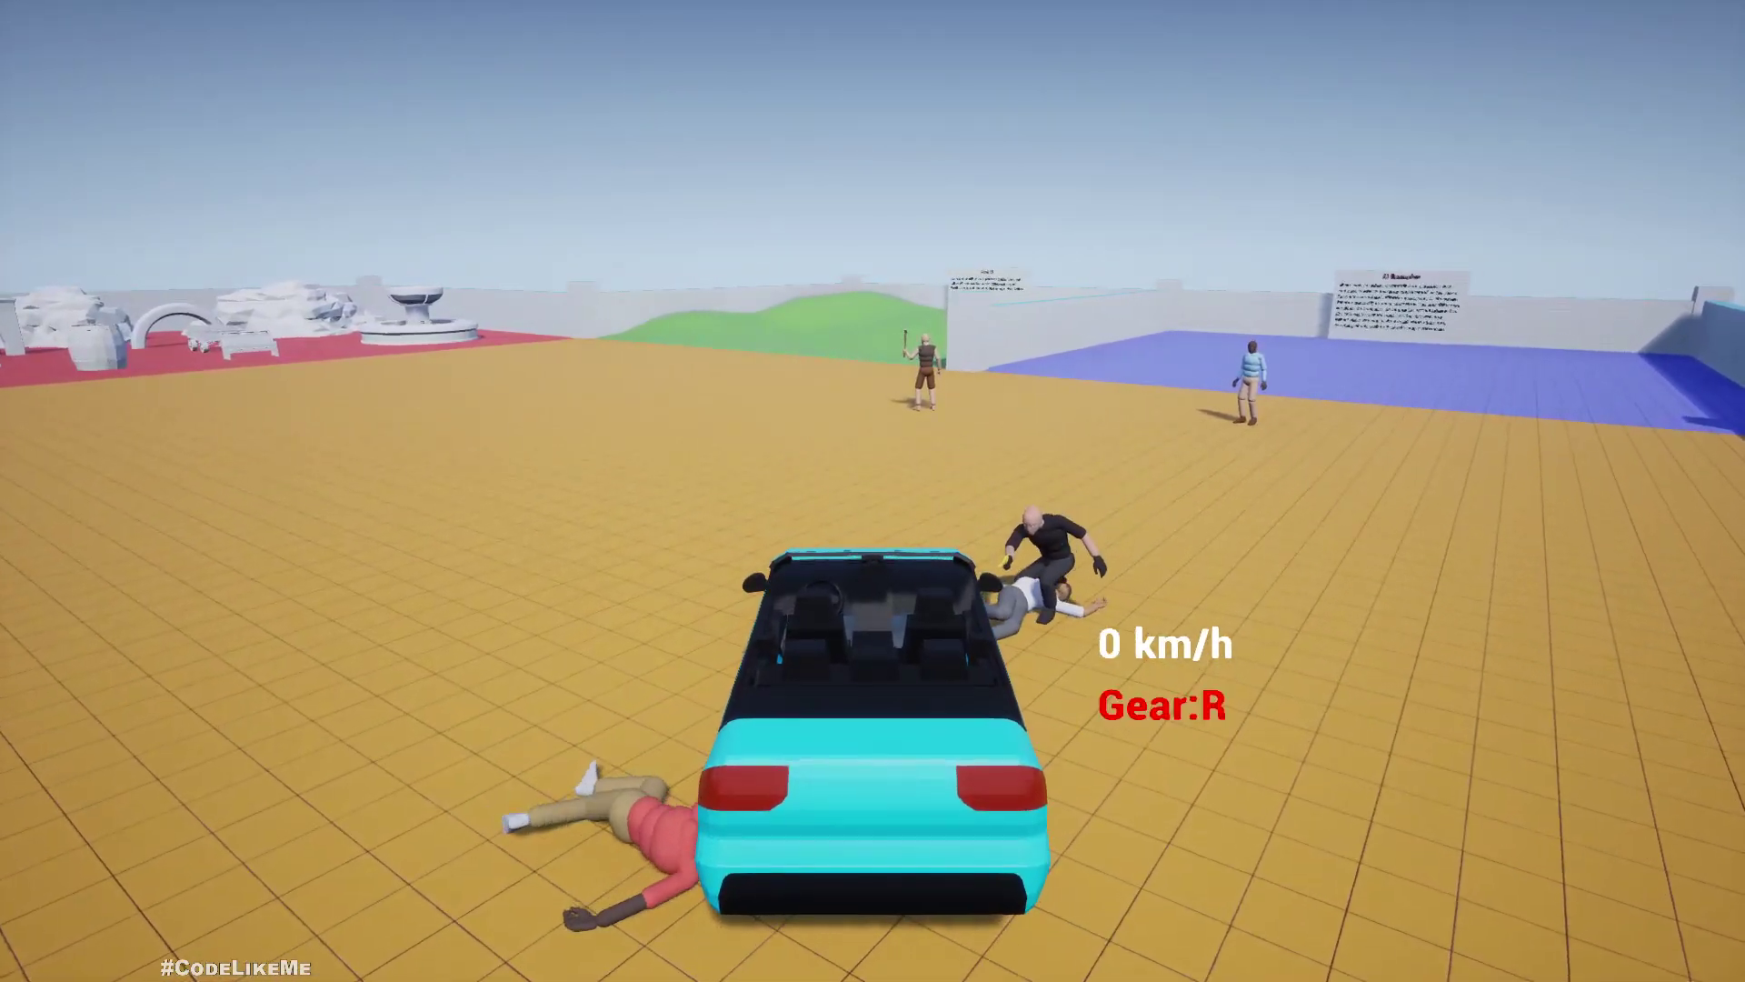
pyautogui.press('s')
pyautogui.press('a')
pyautogui.press('d')
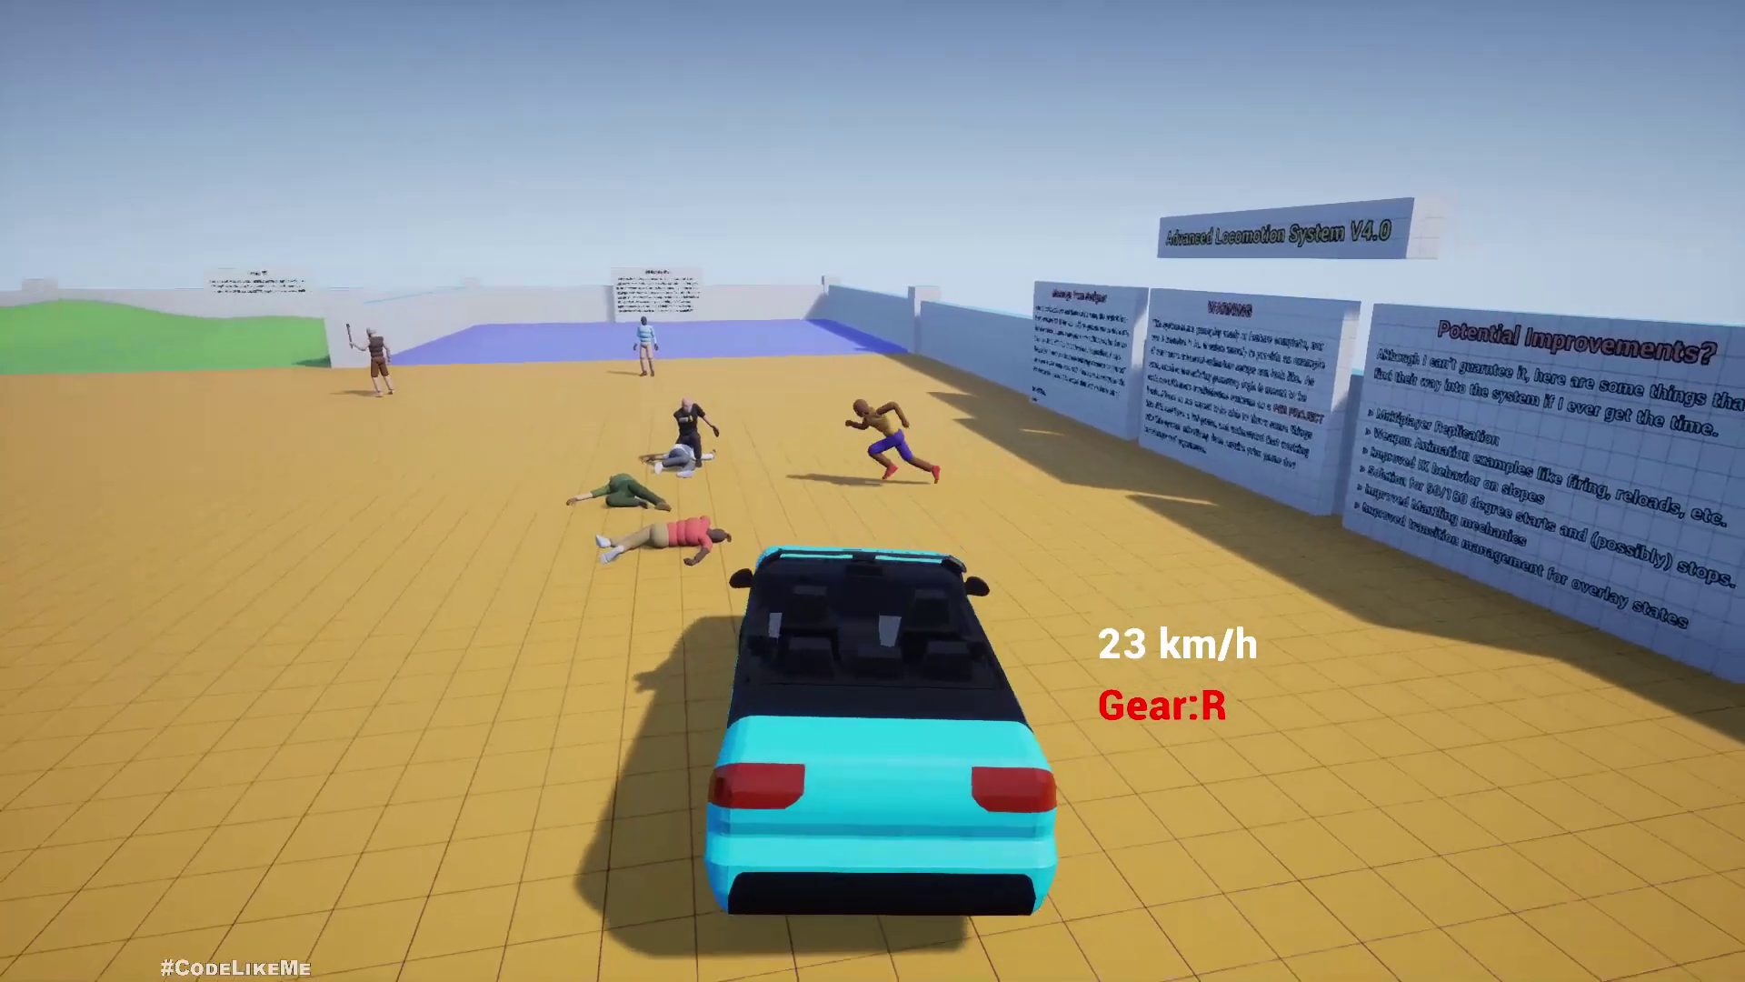
pyautogui.press('w')
pyautogui.press('w')
pyautogui.press('d')
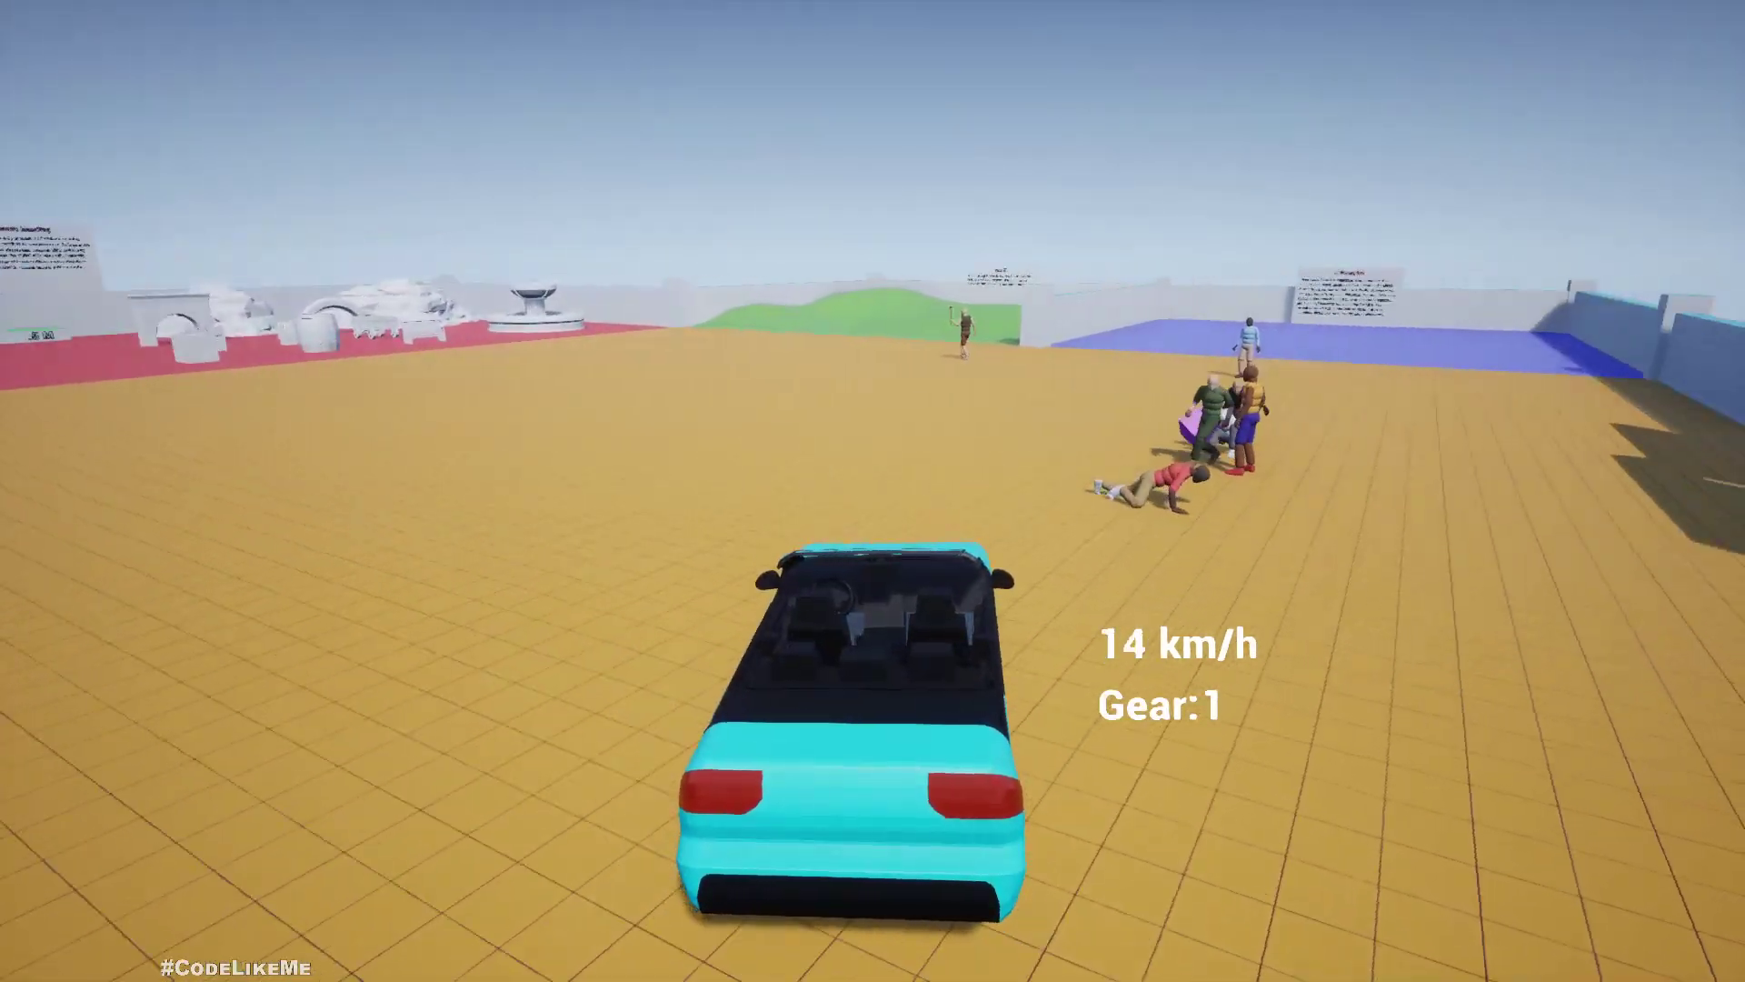
pyautogui.press('a')
pyautogui.press('d')
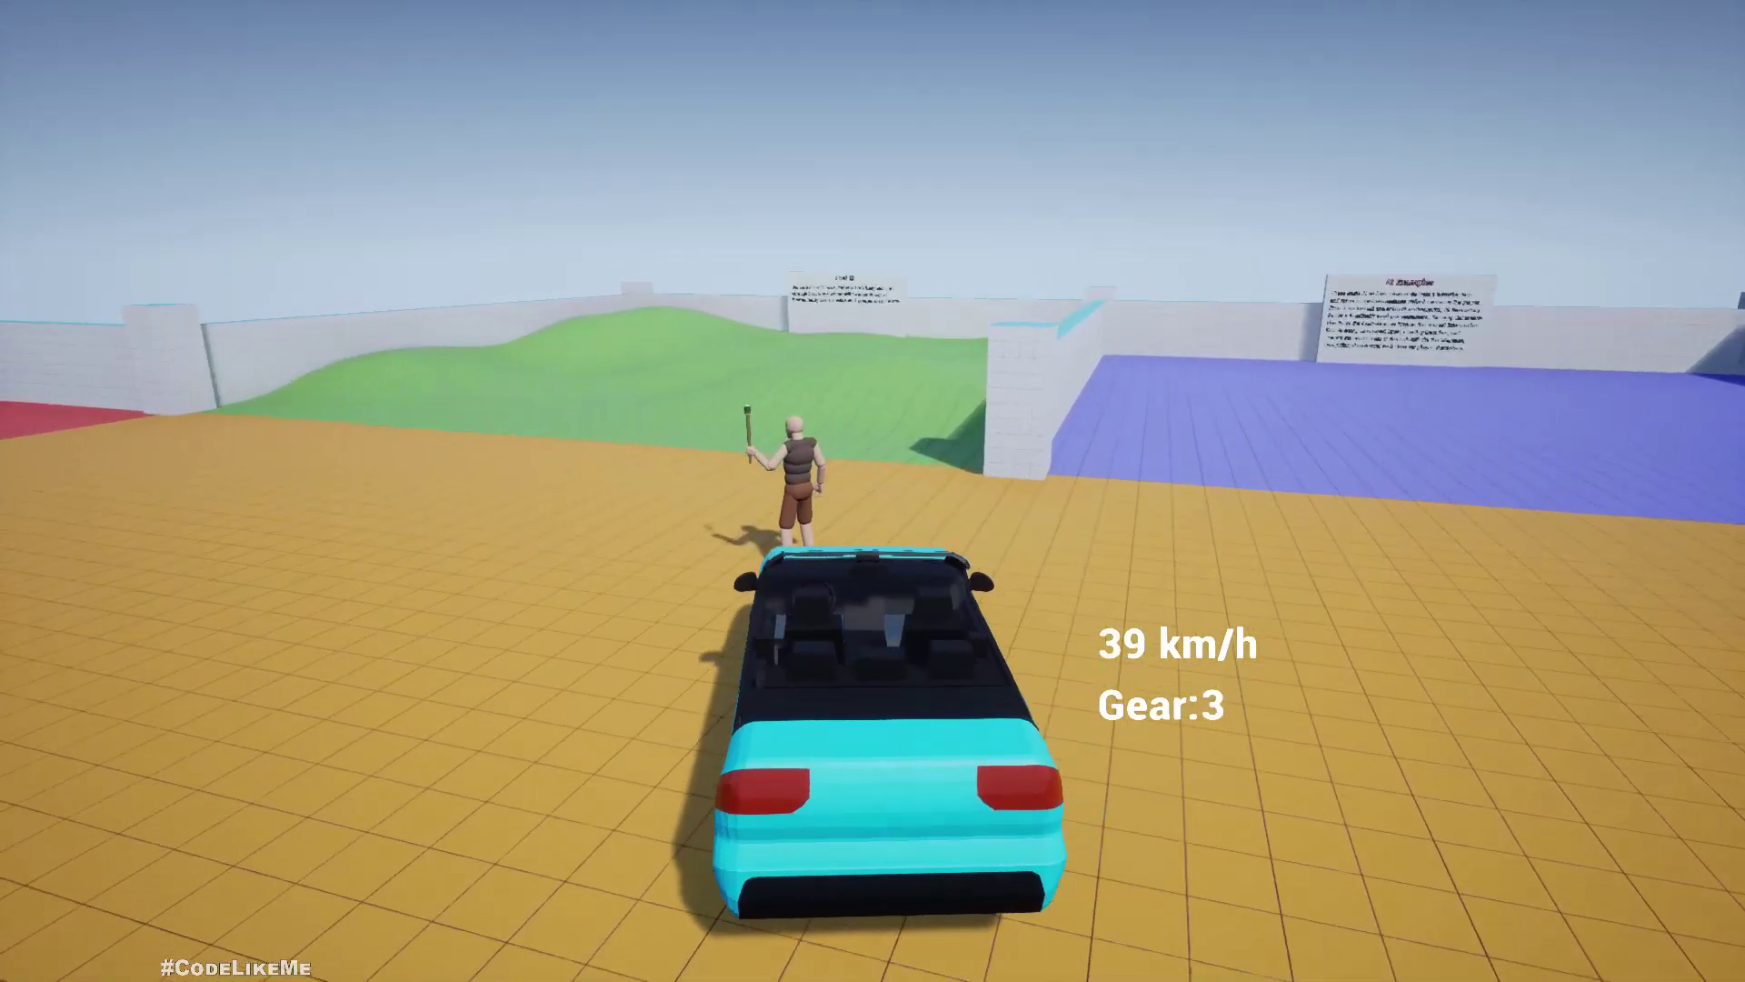
pyautogui.press('a')
pyautogui.press('a')
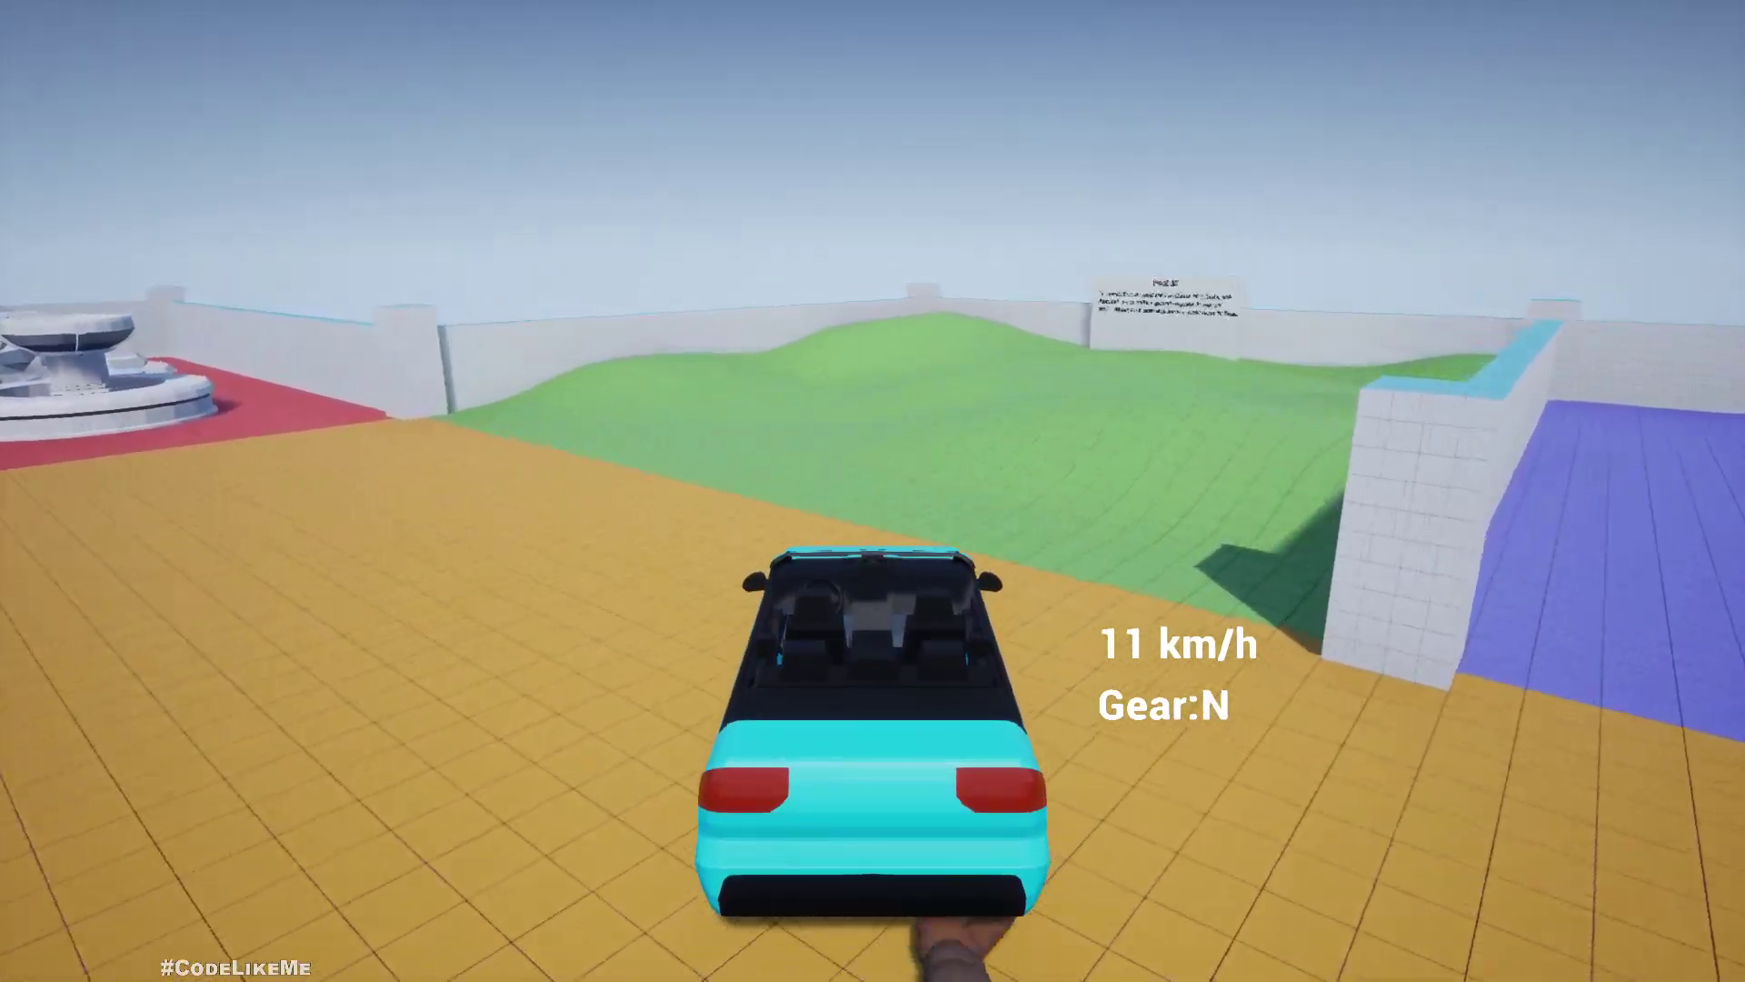
pyautogui.press('Escape')
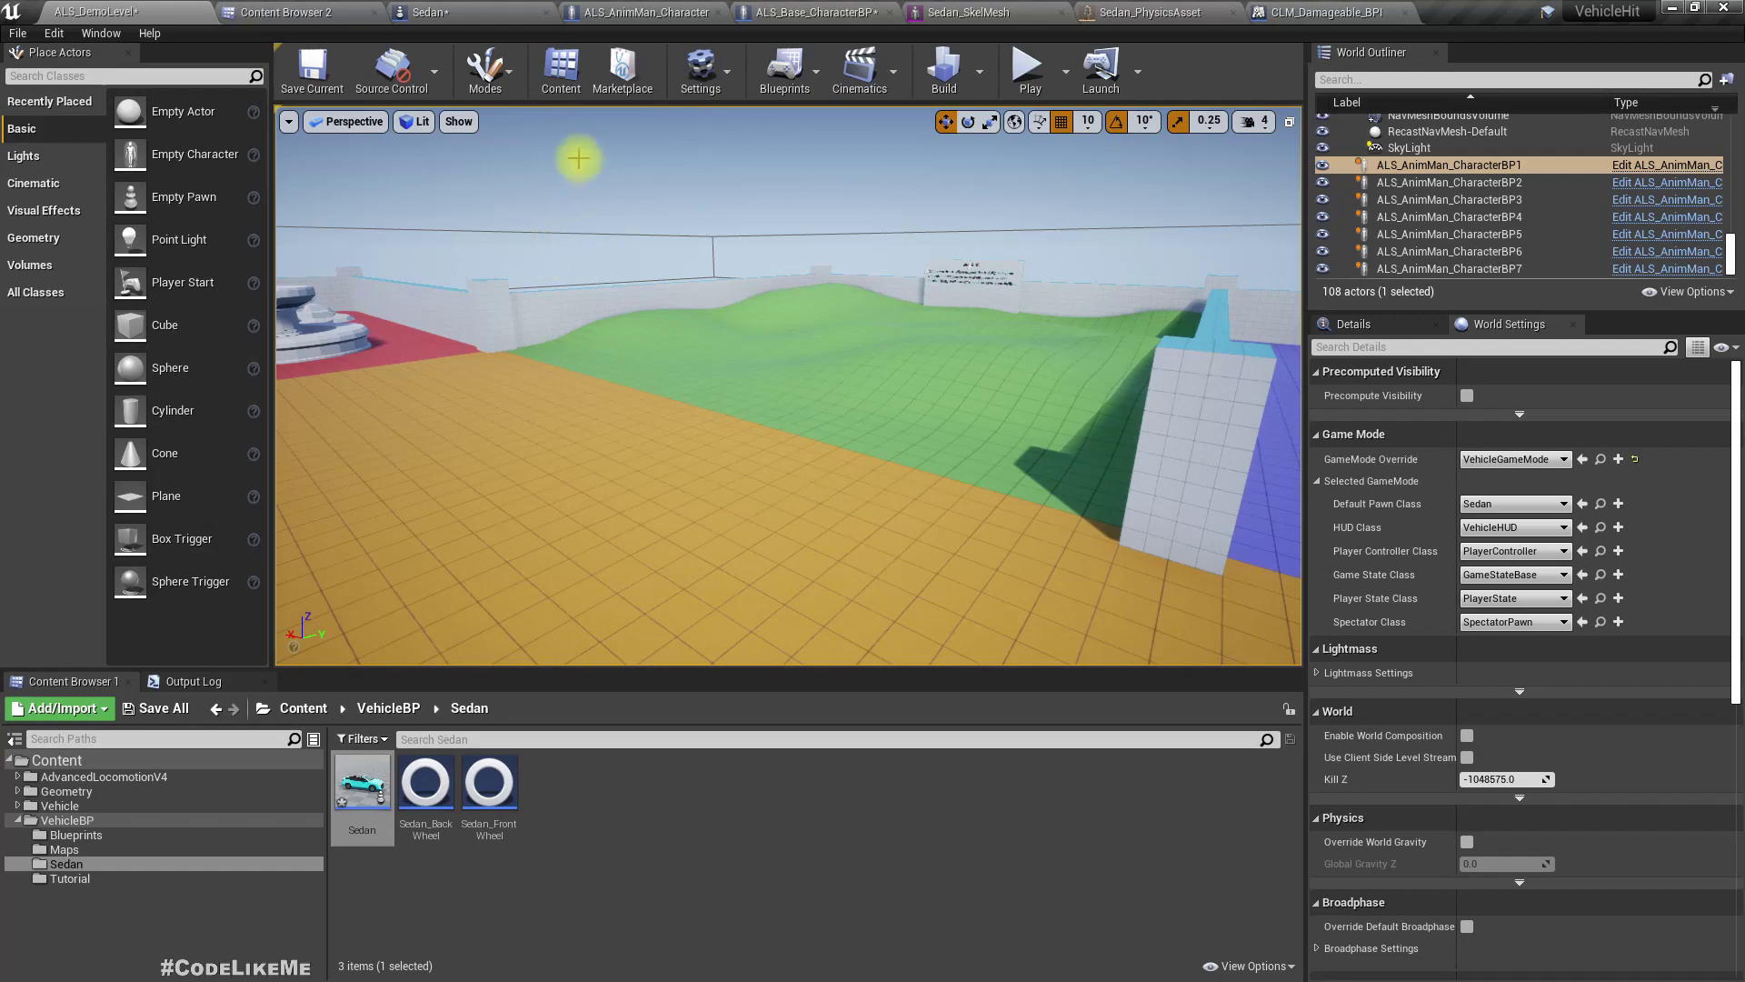
# Add a Box Collision component to the Sedan blueprint with its default name
pyautogui.click(425, 9)
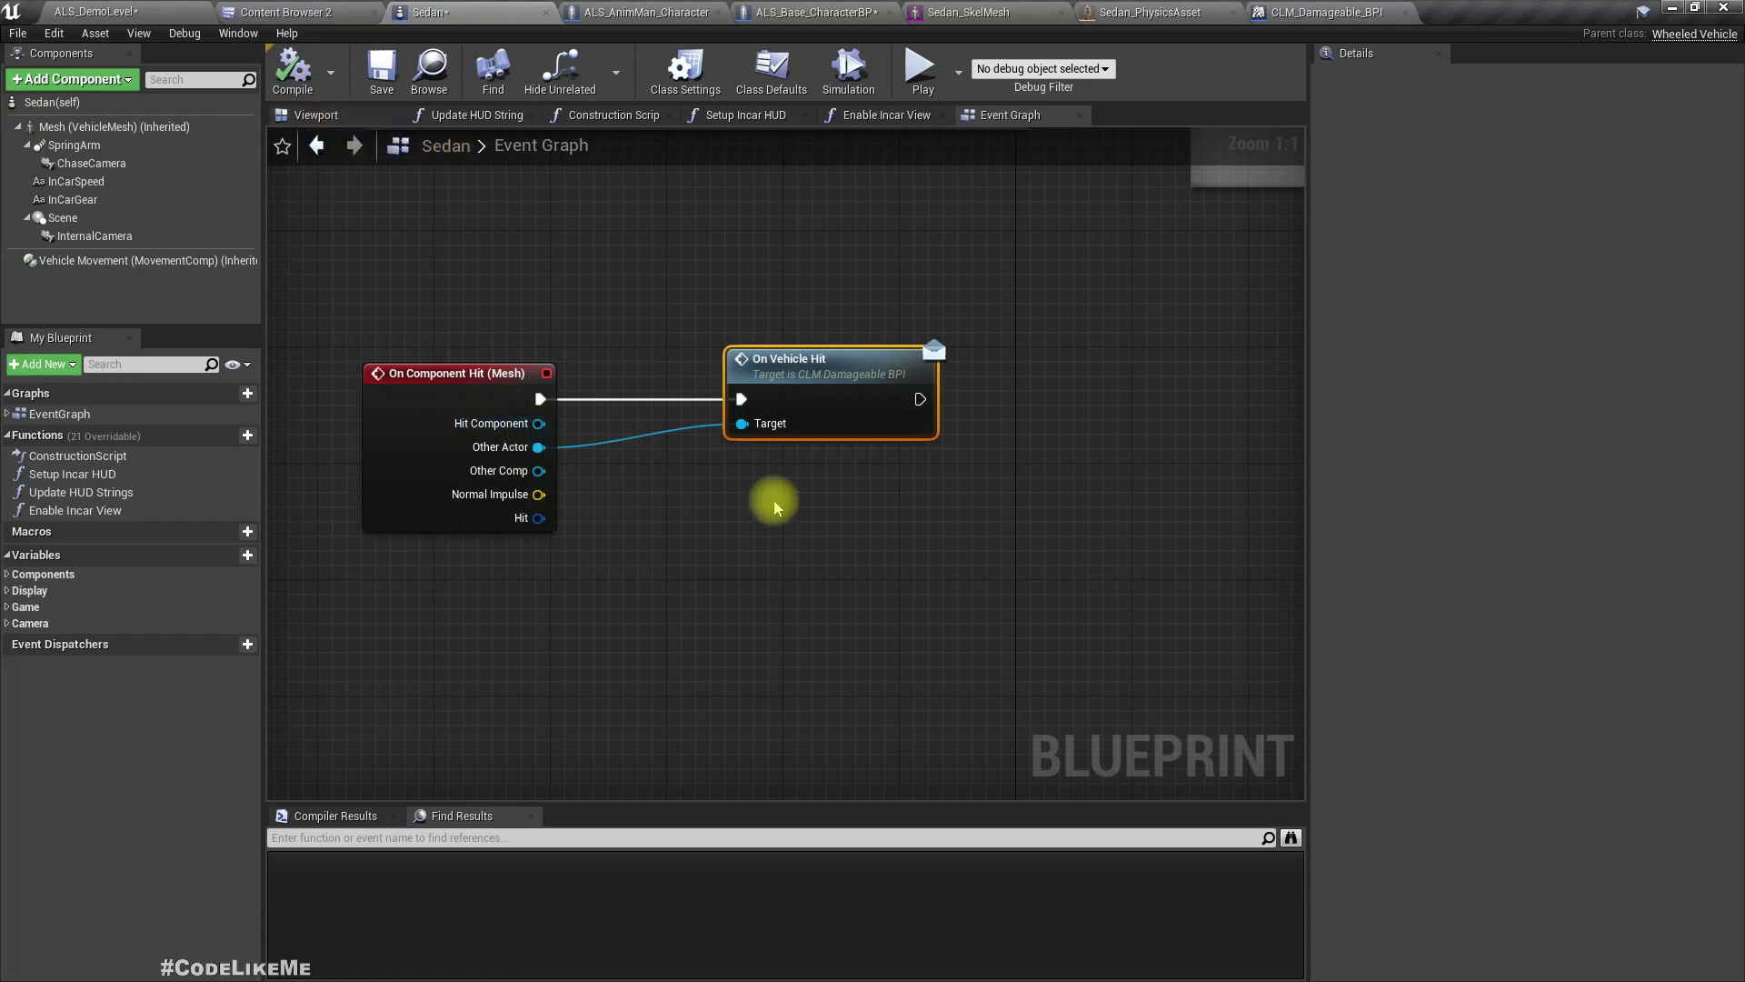
pyautogui.click(886, 459)
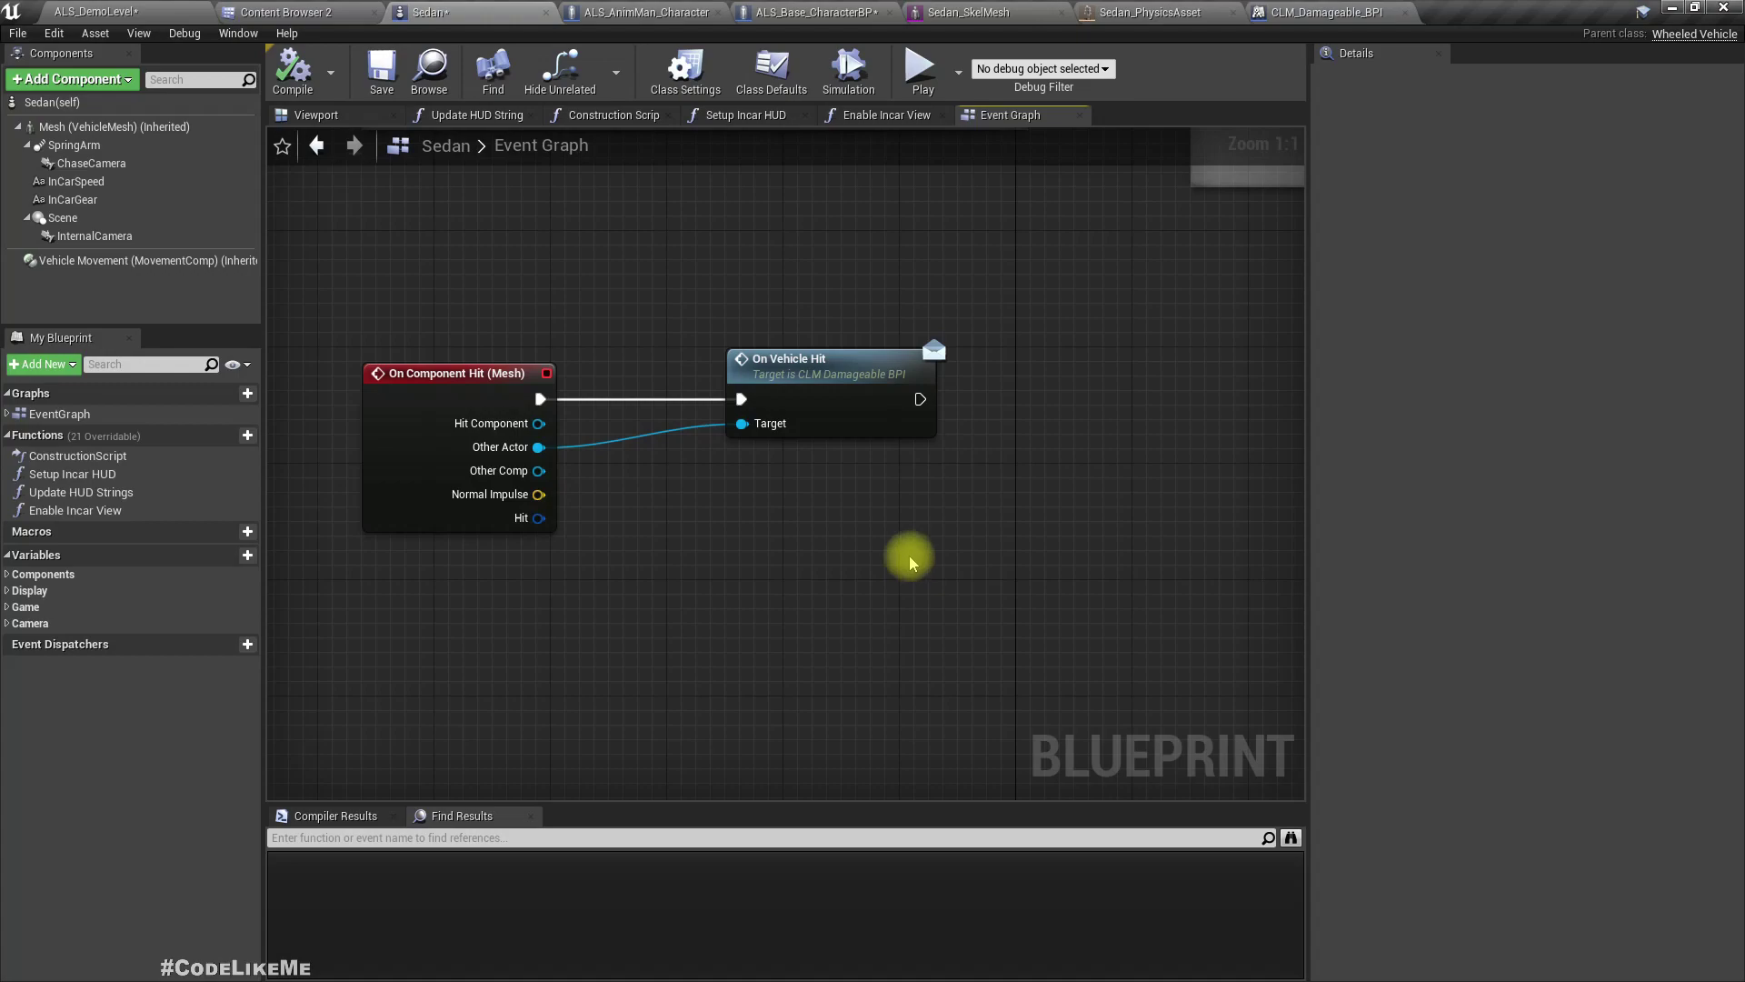
pyautogui.click(845, 434)
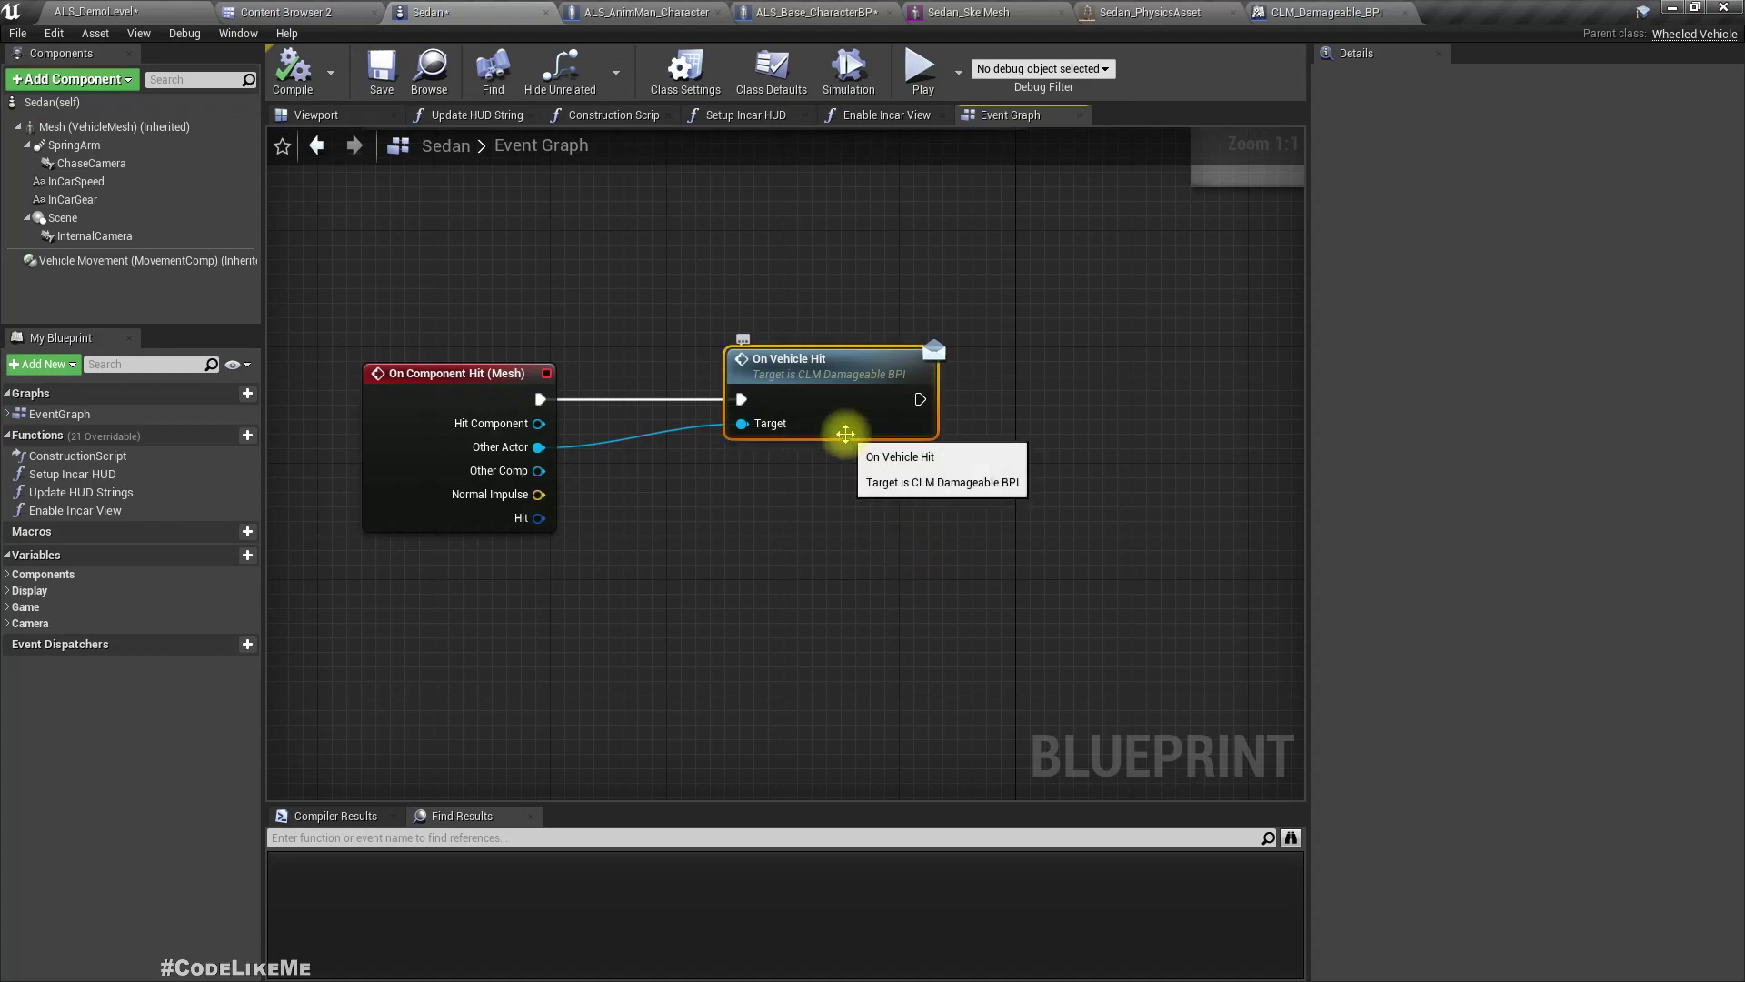
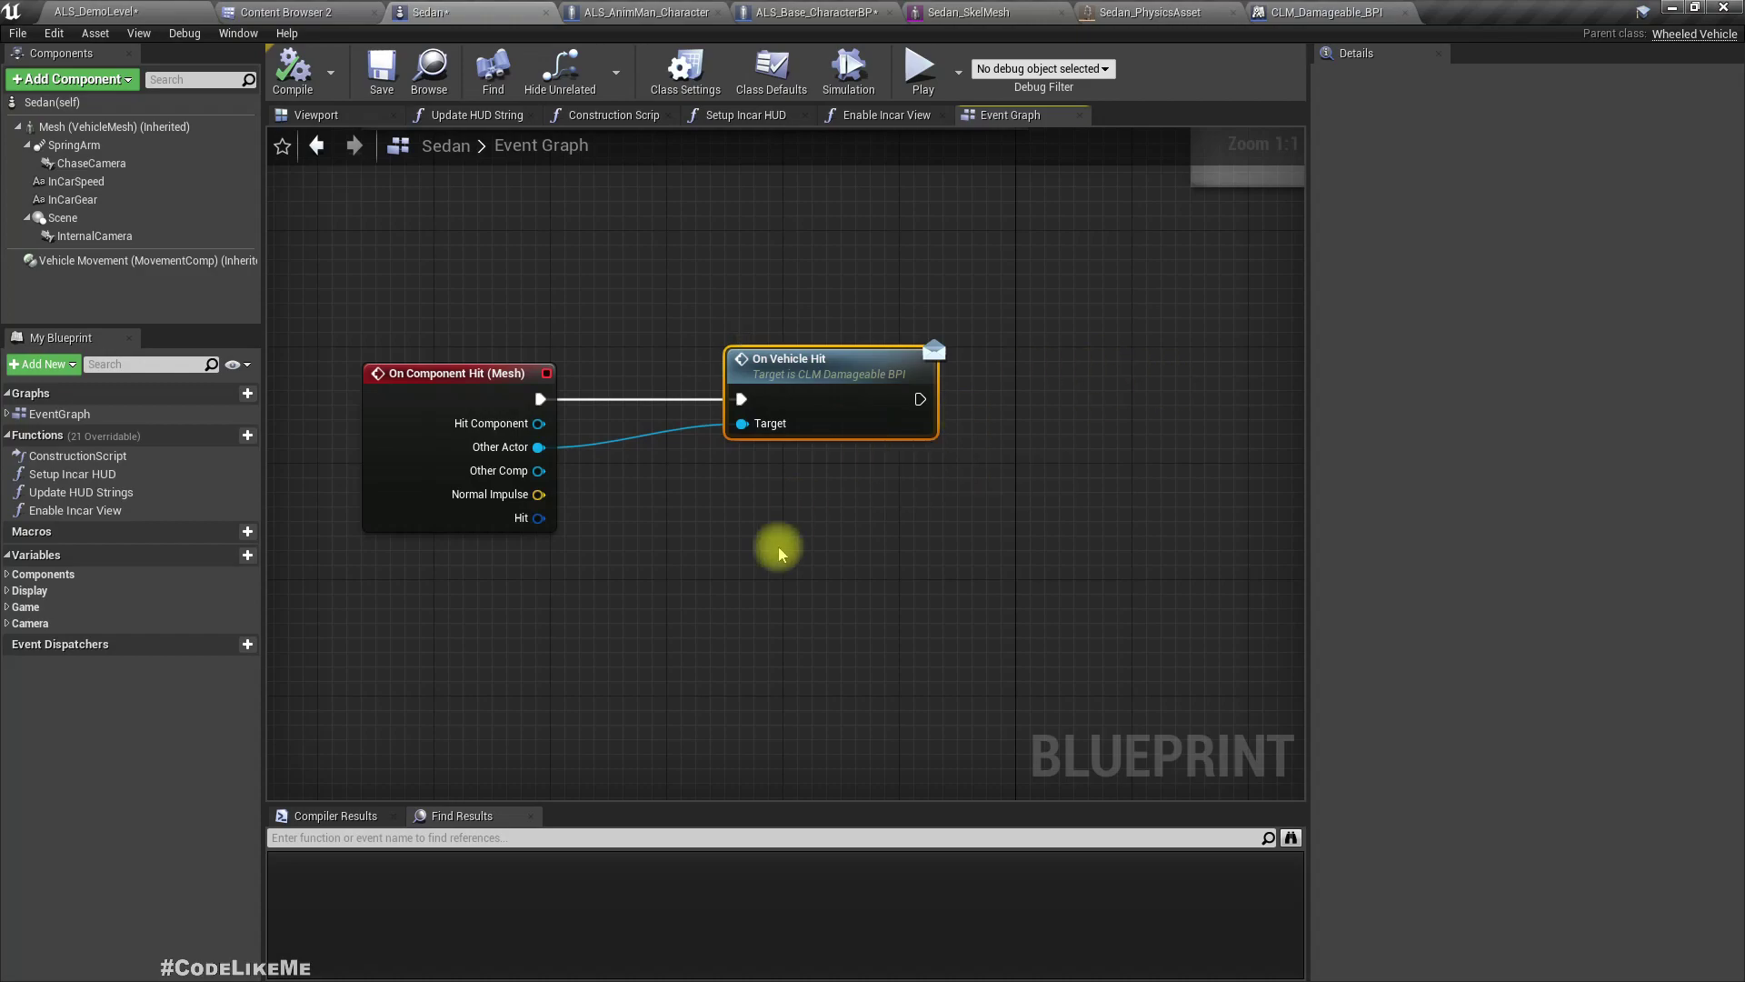
pyautogui.click(341, 115)
pyautogui.click(331, 146)
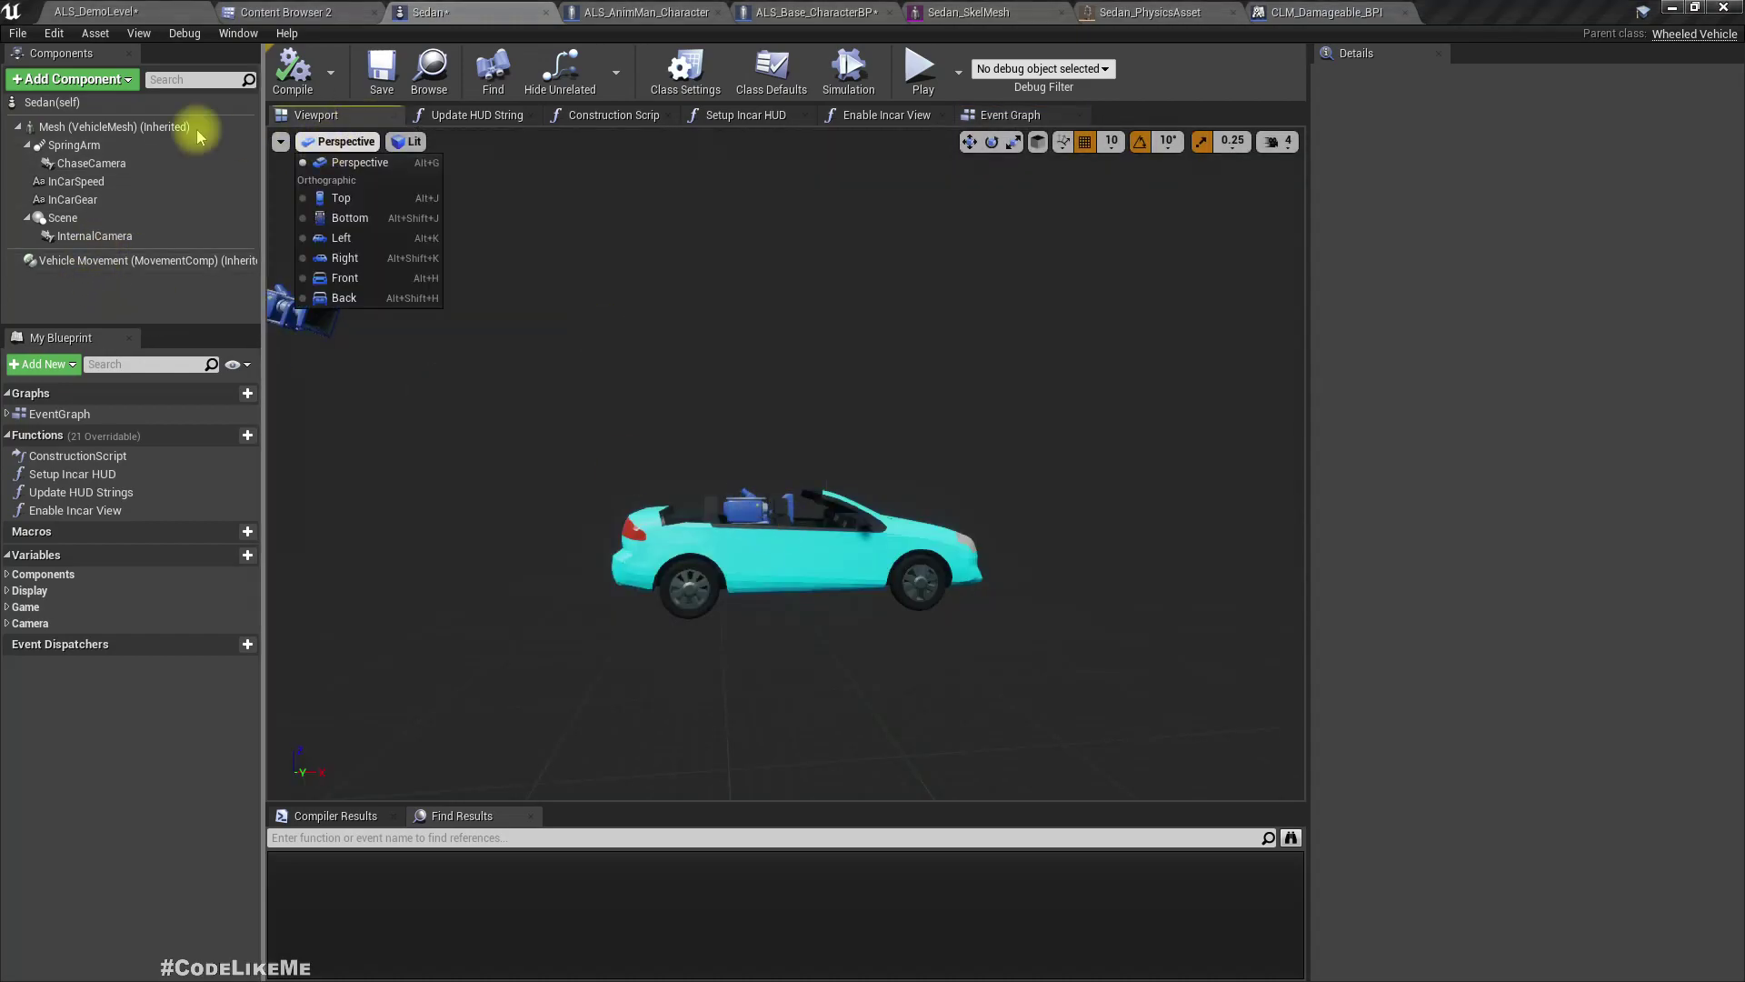
pyautogui.click(56, 87)
pyautogui.write('coll')
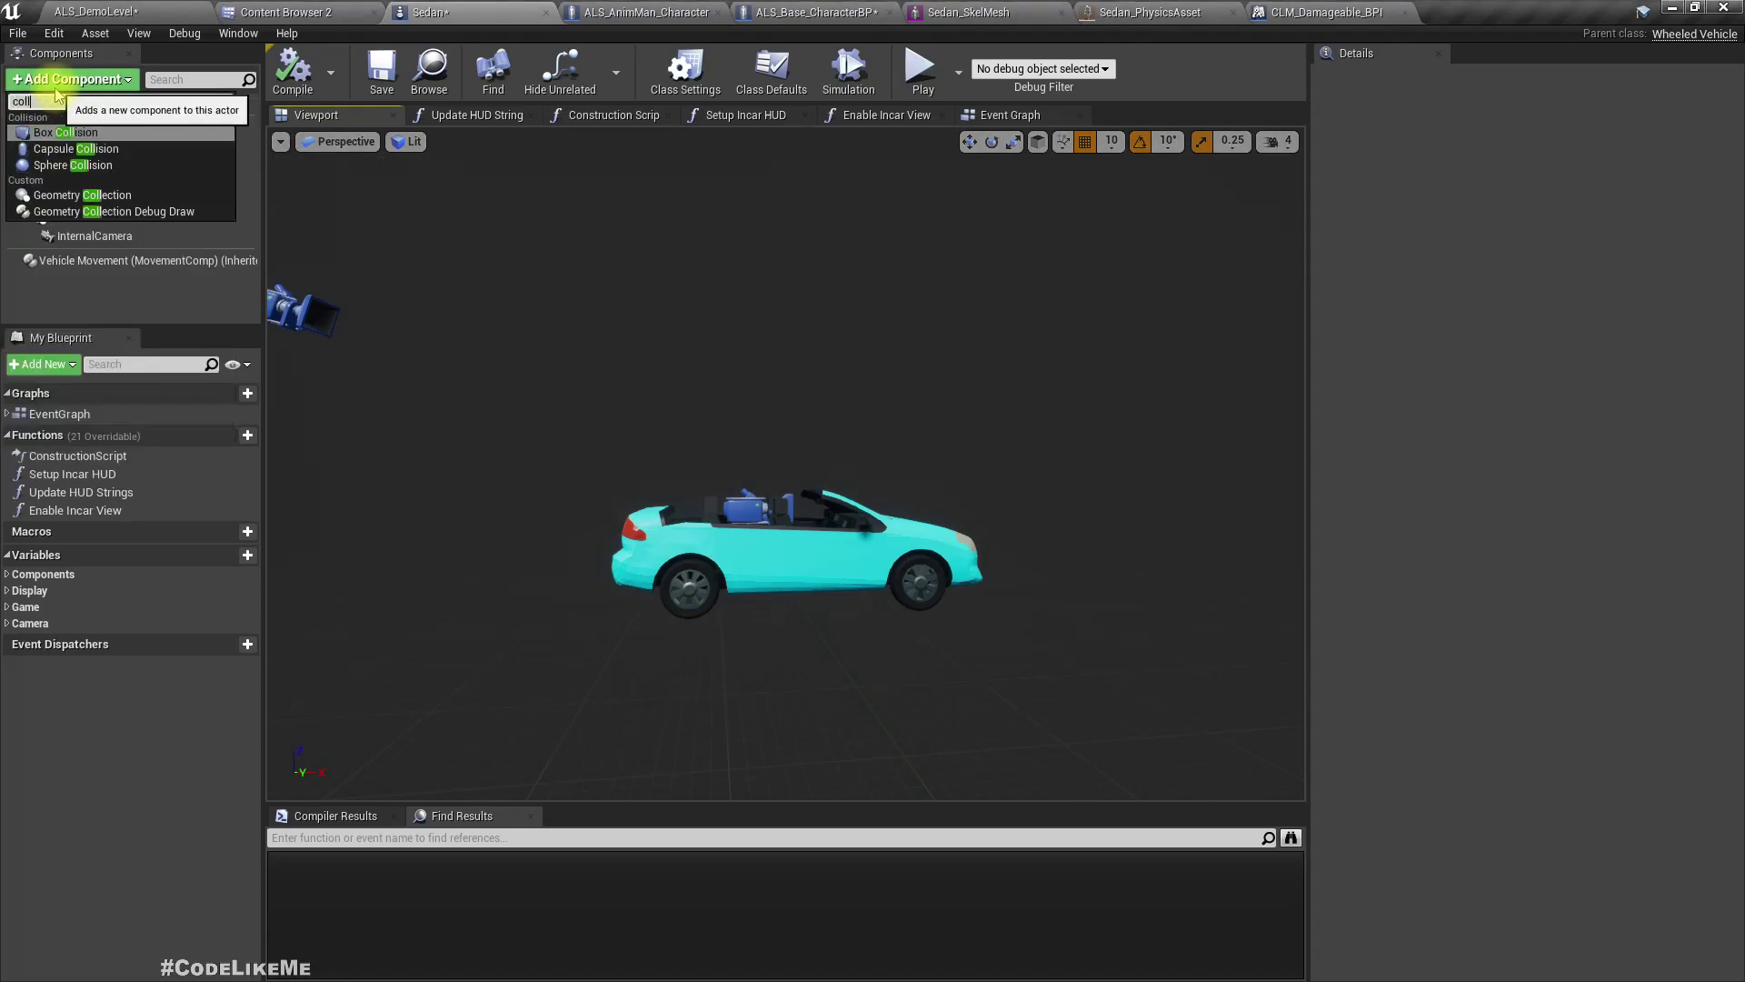
pyautogui.press('Return')
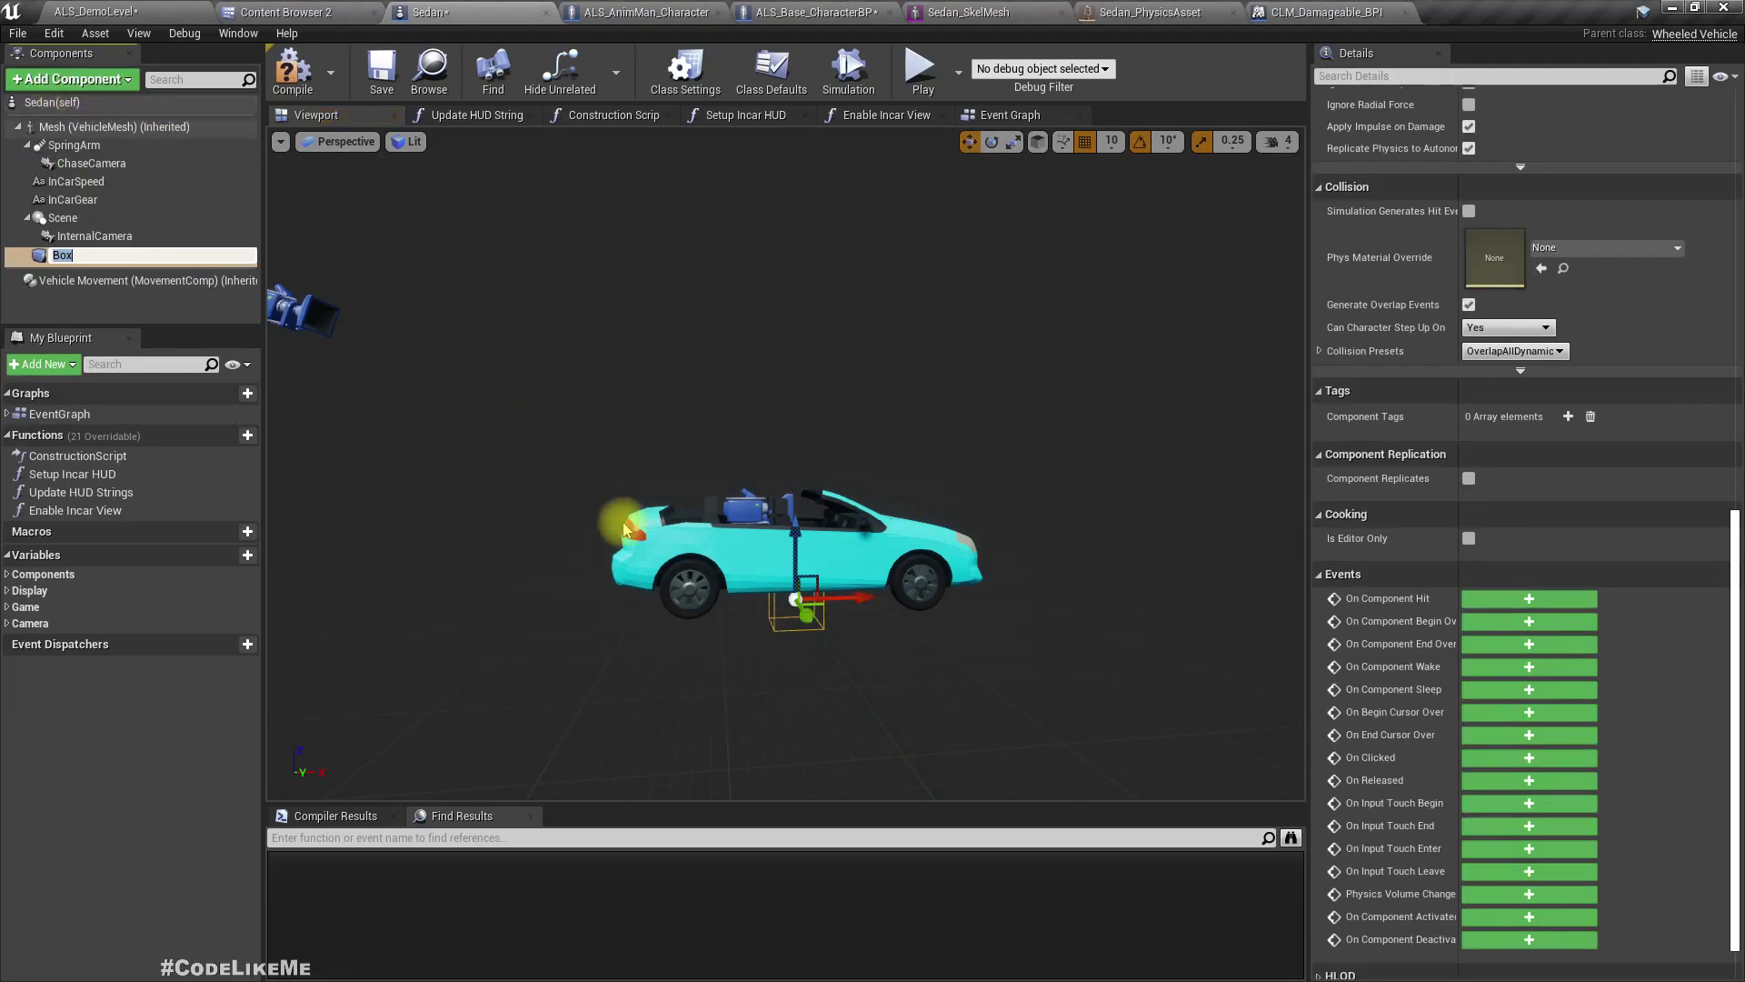
# In the left orthographic view, raise the Box collision and scale it to enclose the Sedan's body length and height
pyautogui.click(323, 143)
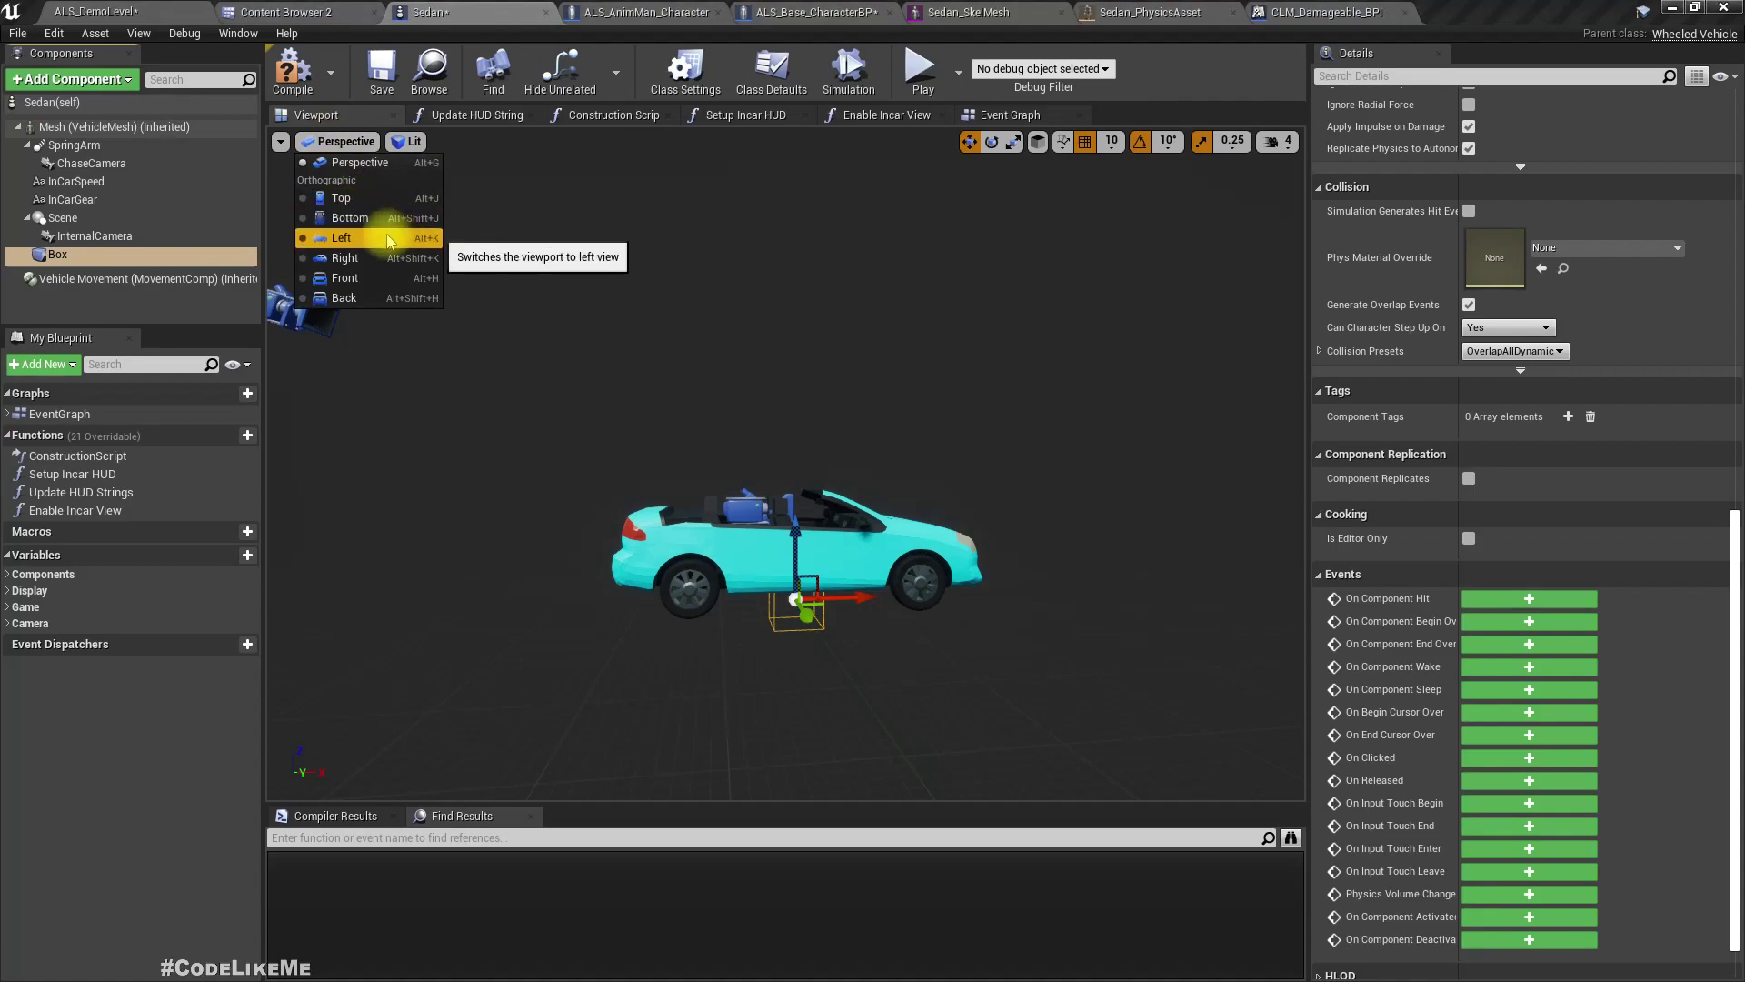
pyautogui.click(401, 242)
pyautogui.moveTo(814, 407); pyautogui.dragTo(812, 510, button='right')
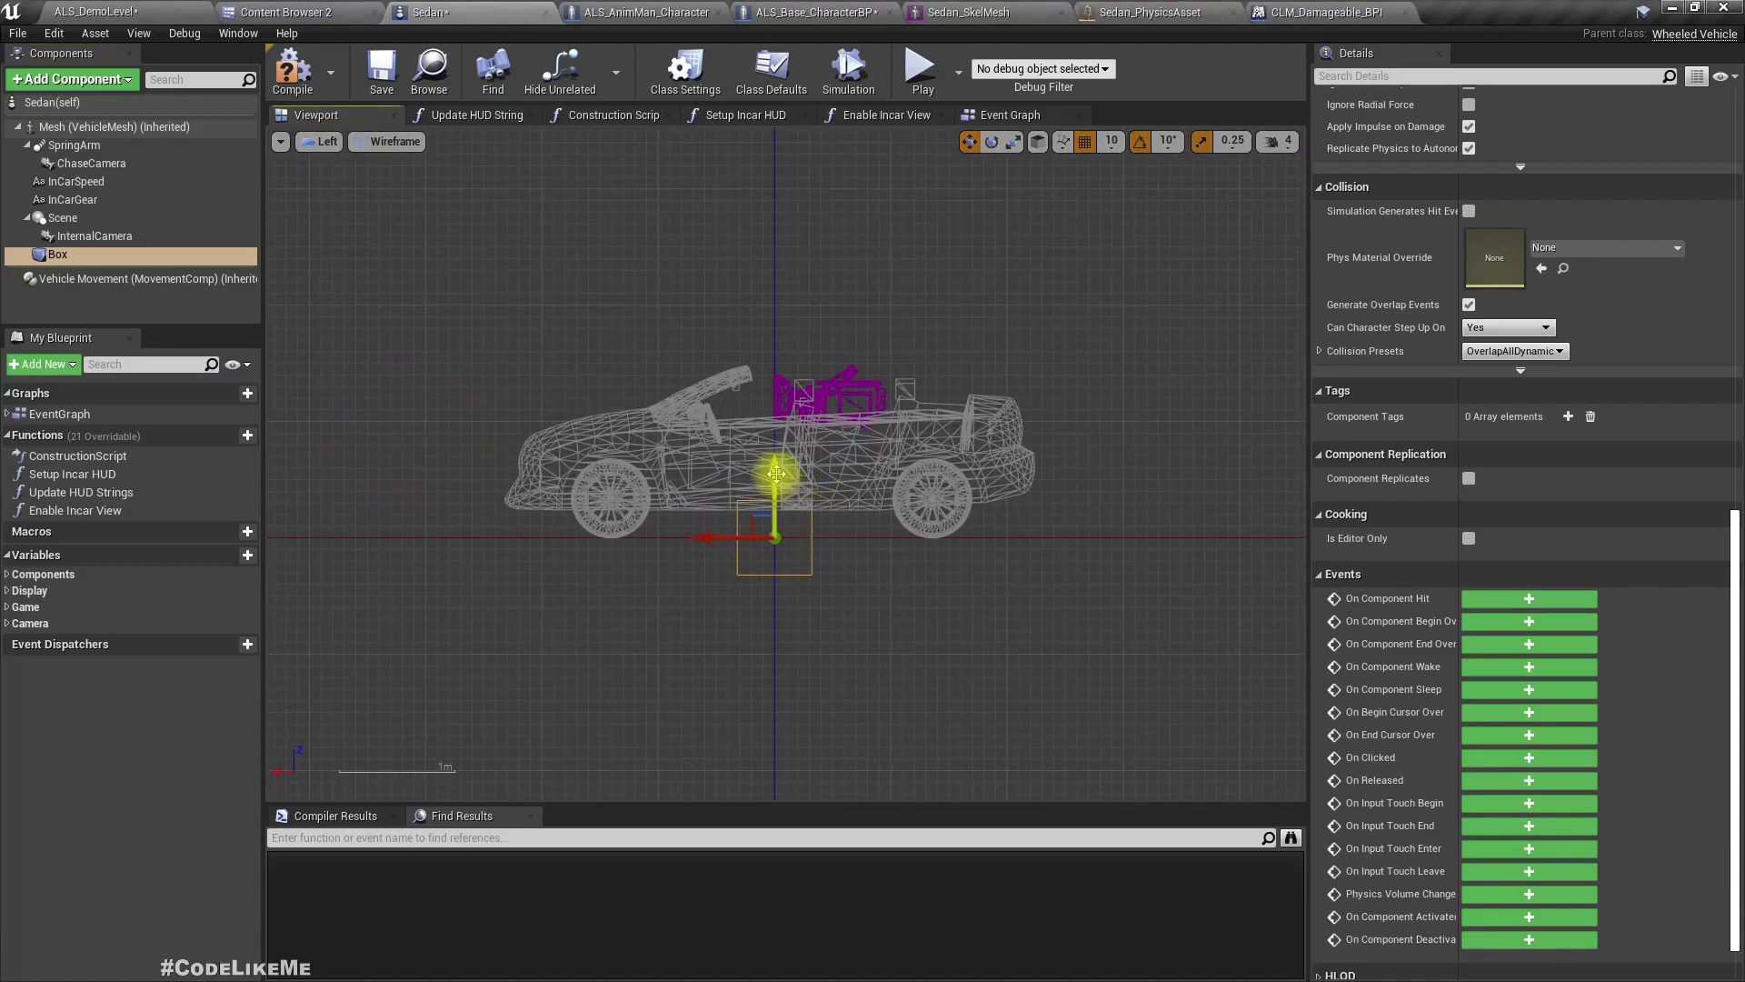
pyautogui.moveTo(775, 472); pyautogui.dragTo(792, 426)
pyautogui.press('r')
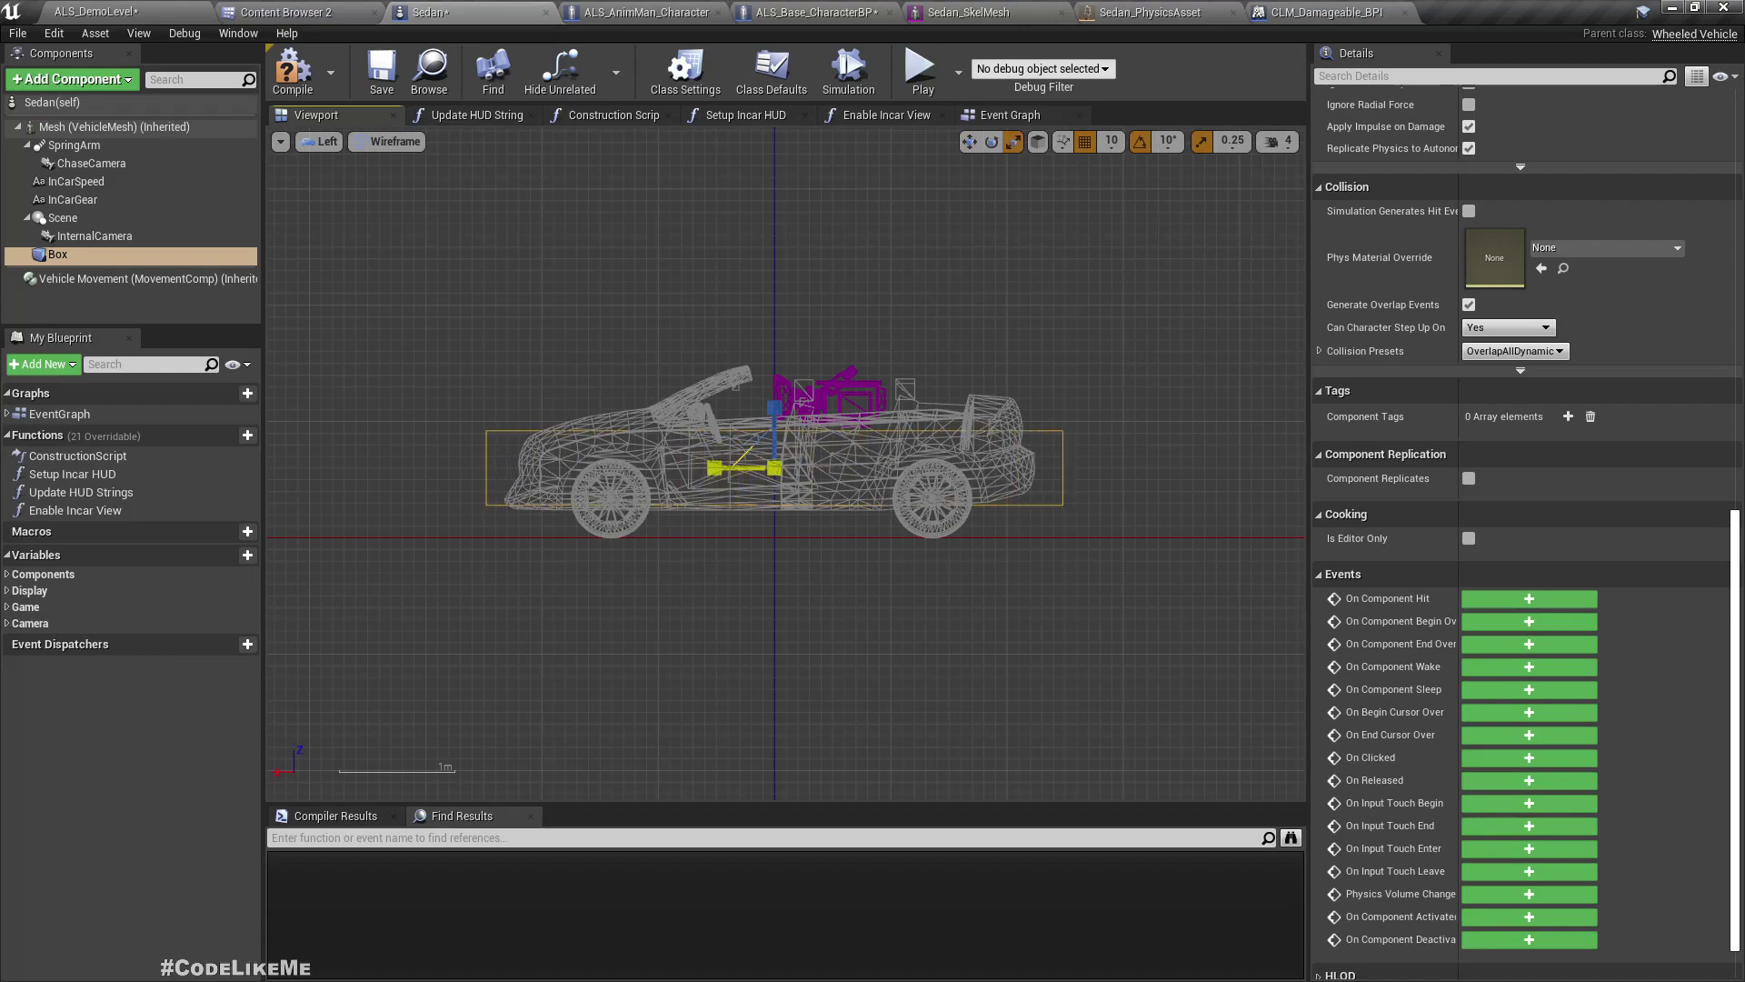
pyautogui.moveTo(775, 407)
pyautogui.mouseDown()
pyautogui.moveTo(775, 370)
pyautogui.moveTo(783, 389)
pyautogui.mouseUp()
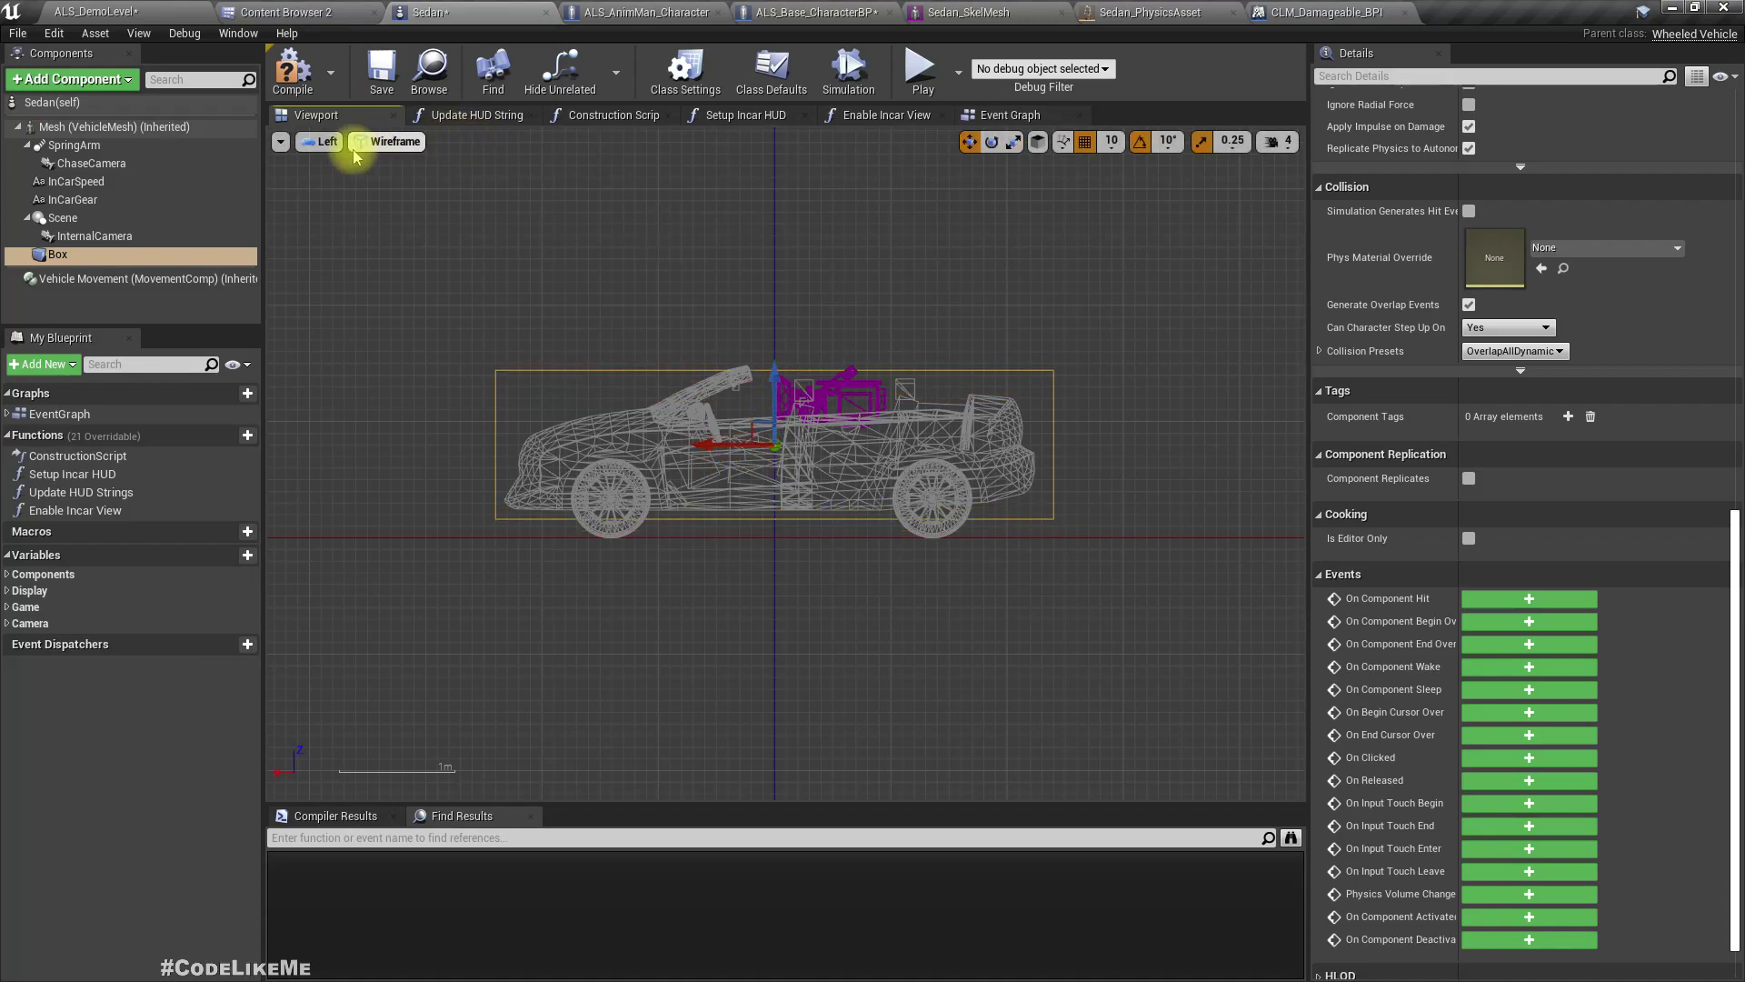
# Scale the Box collision in the front view to slightly beyond the Sedan's side mirrors and return to the perspective view
pyautogui.click(327, 142)
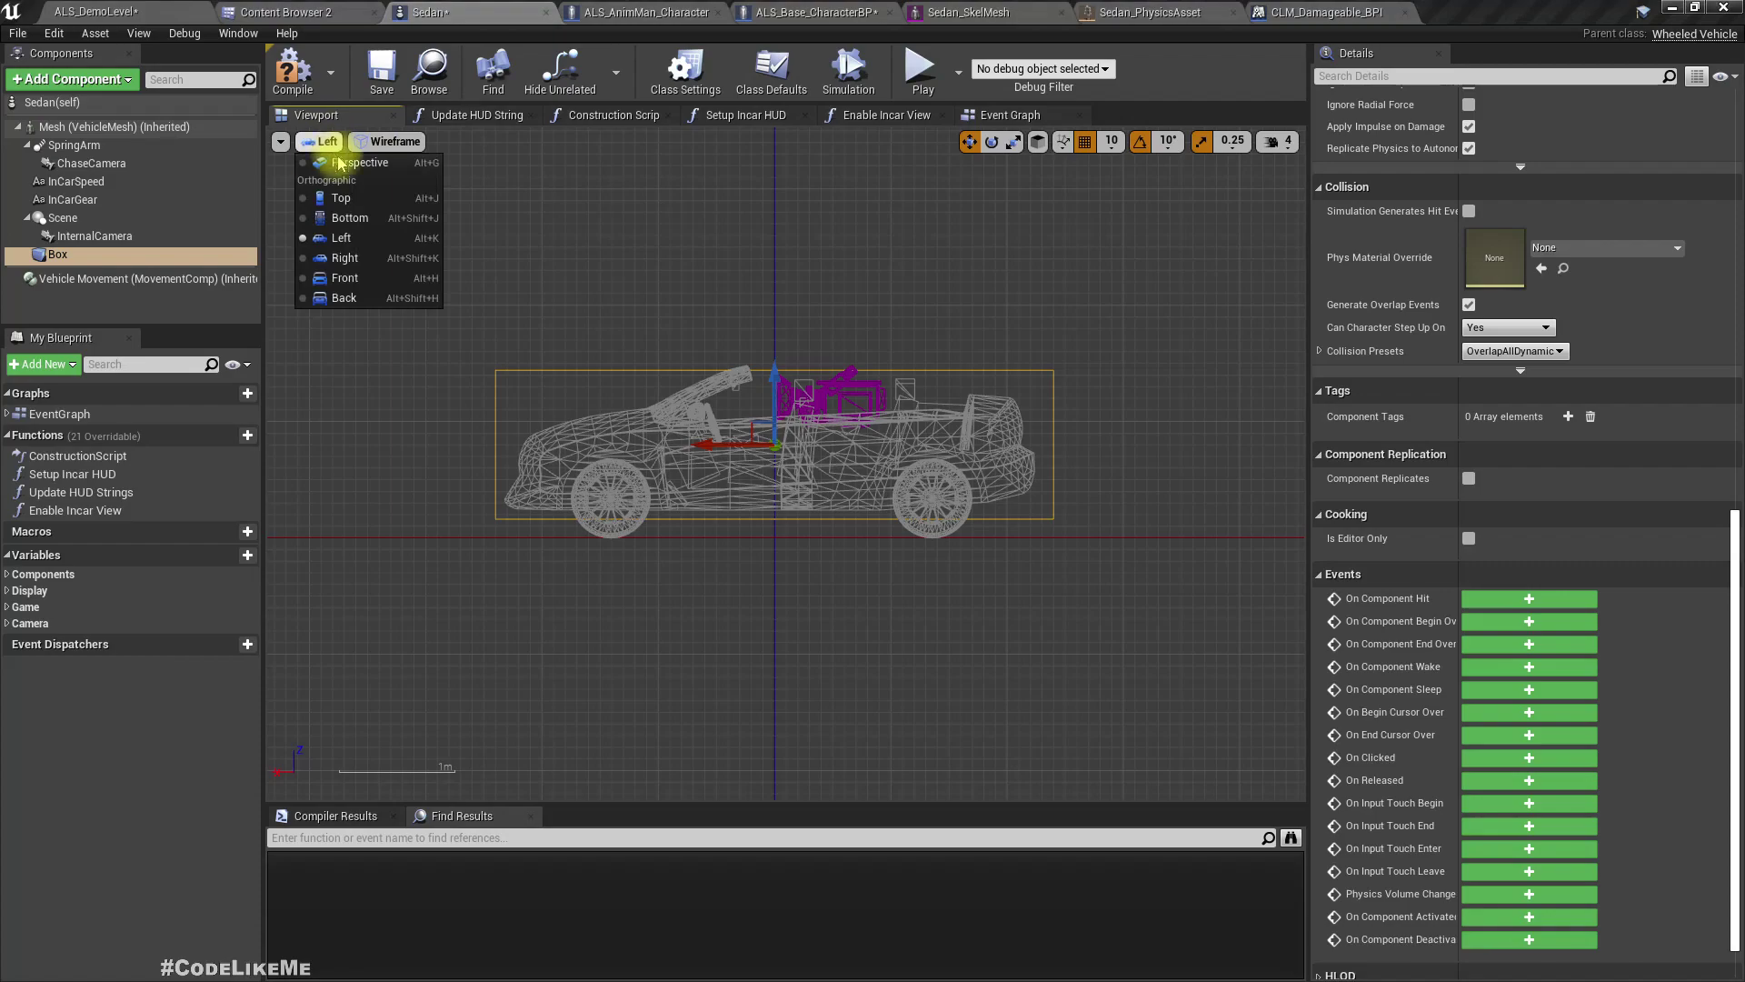
pyautogui.click(355, 277)
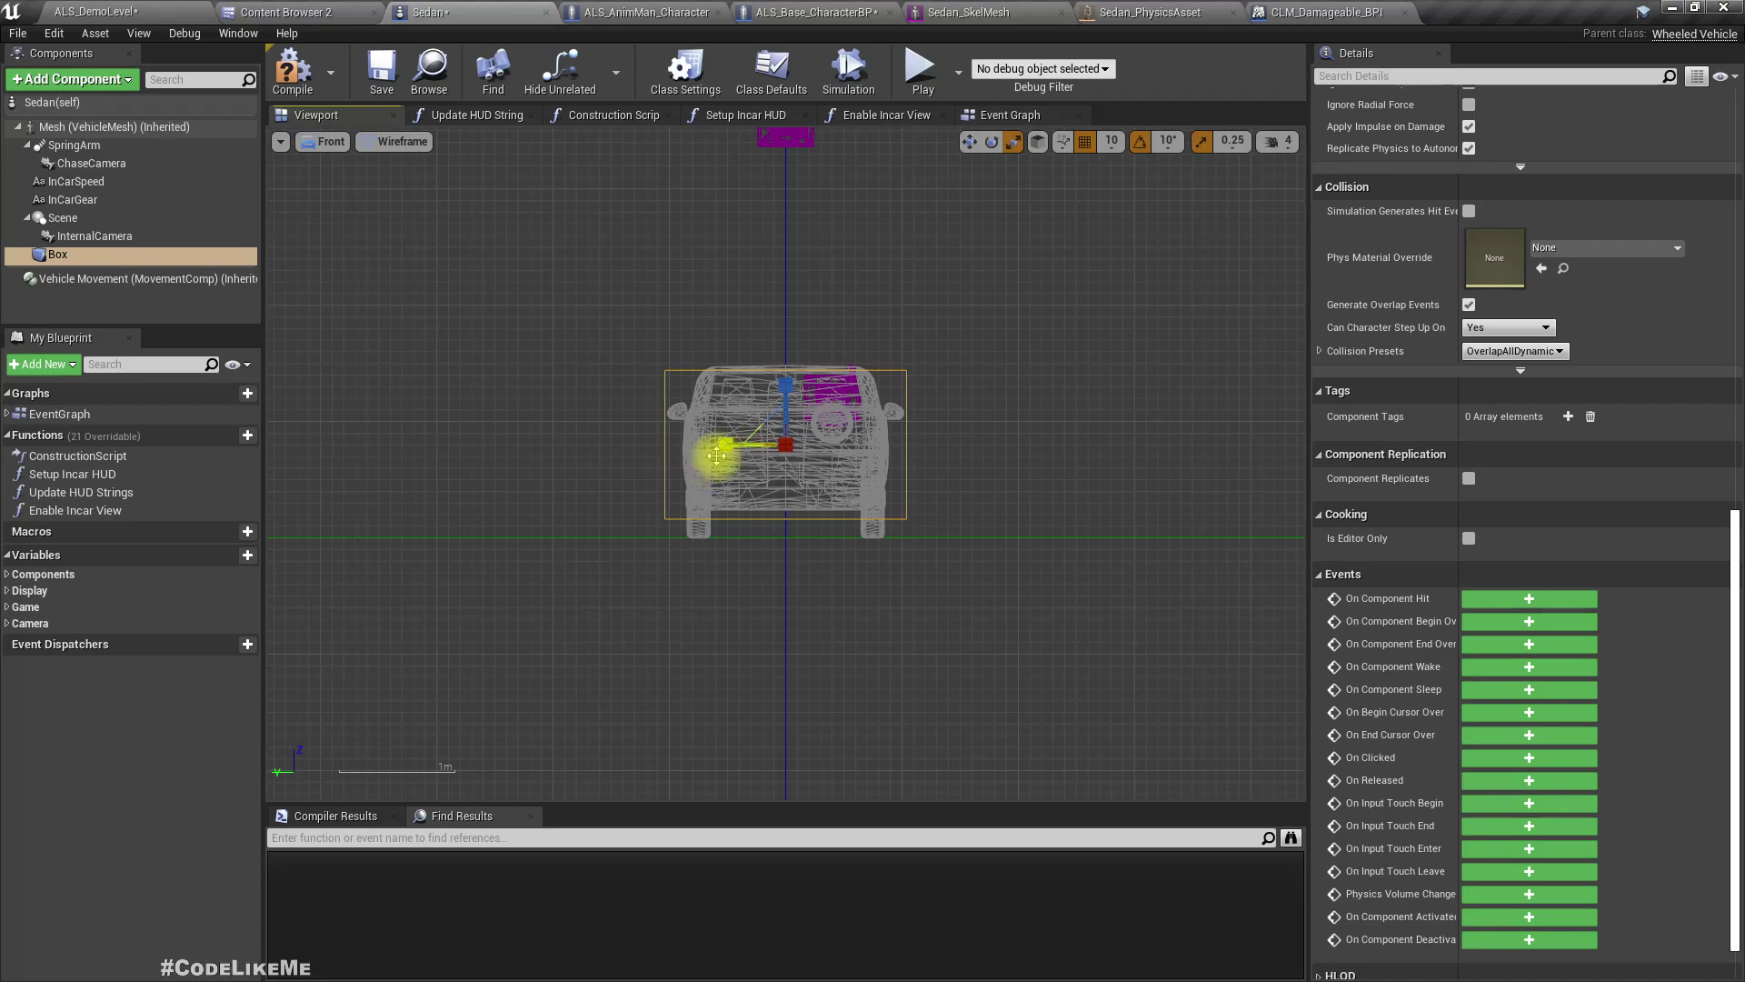
pyautogui.click(324, 141)
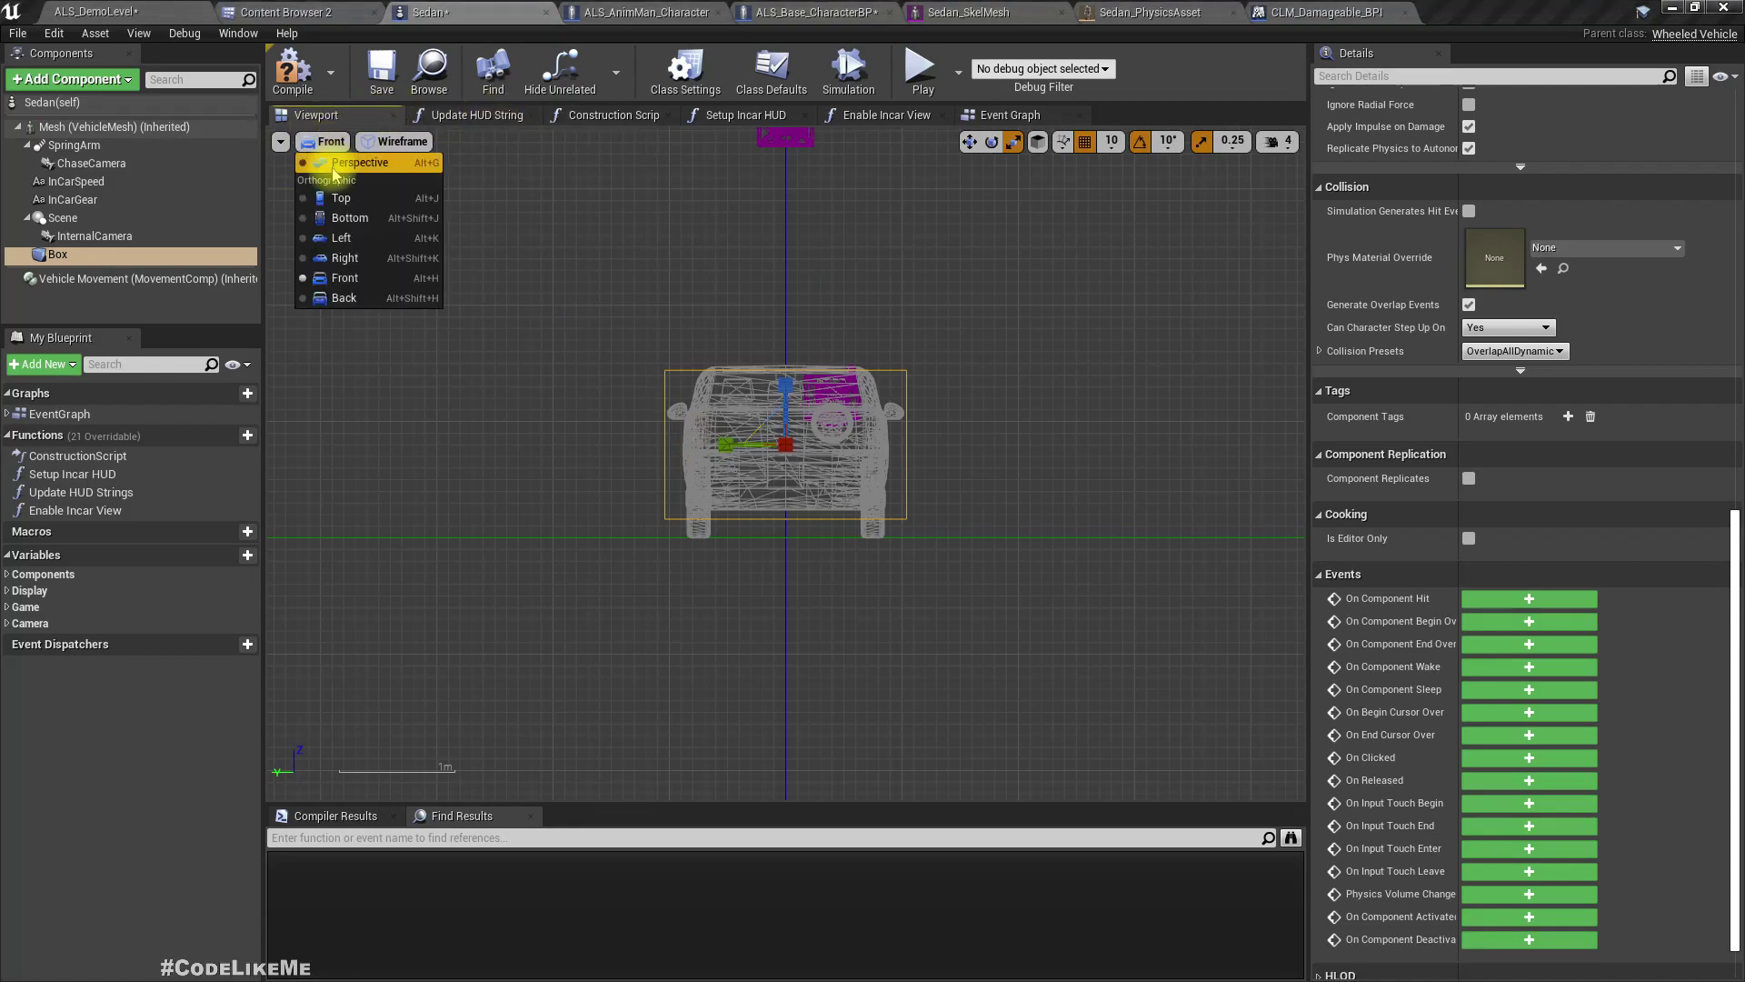
pyautogui.click(334, 165)
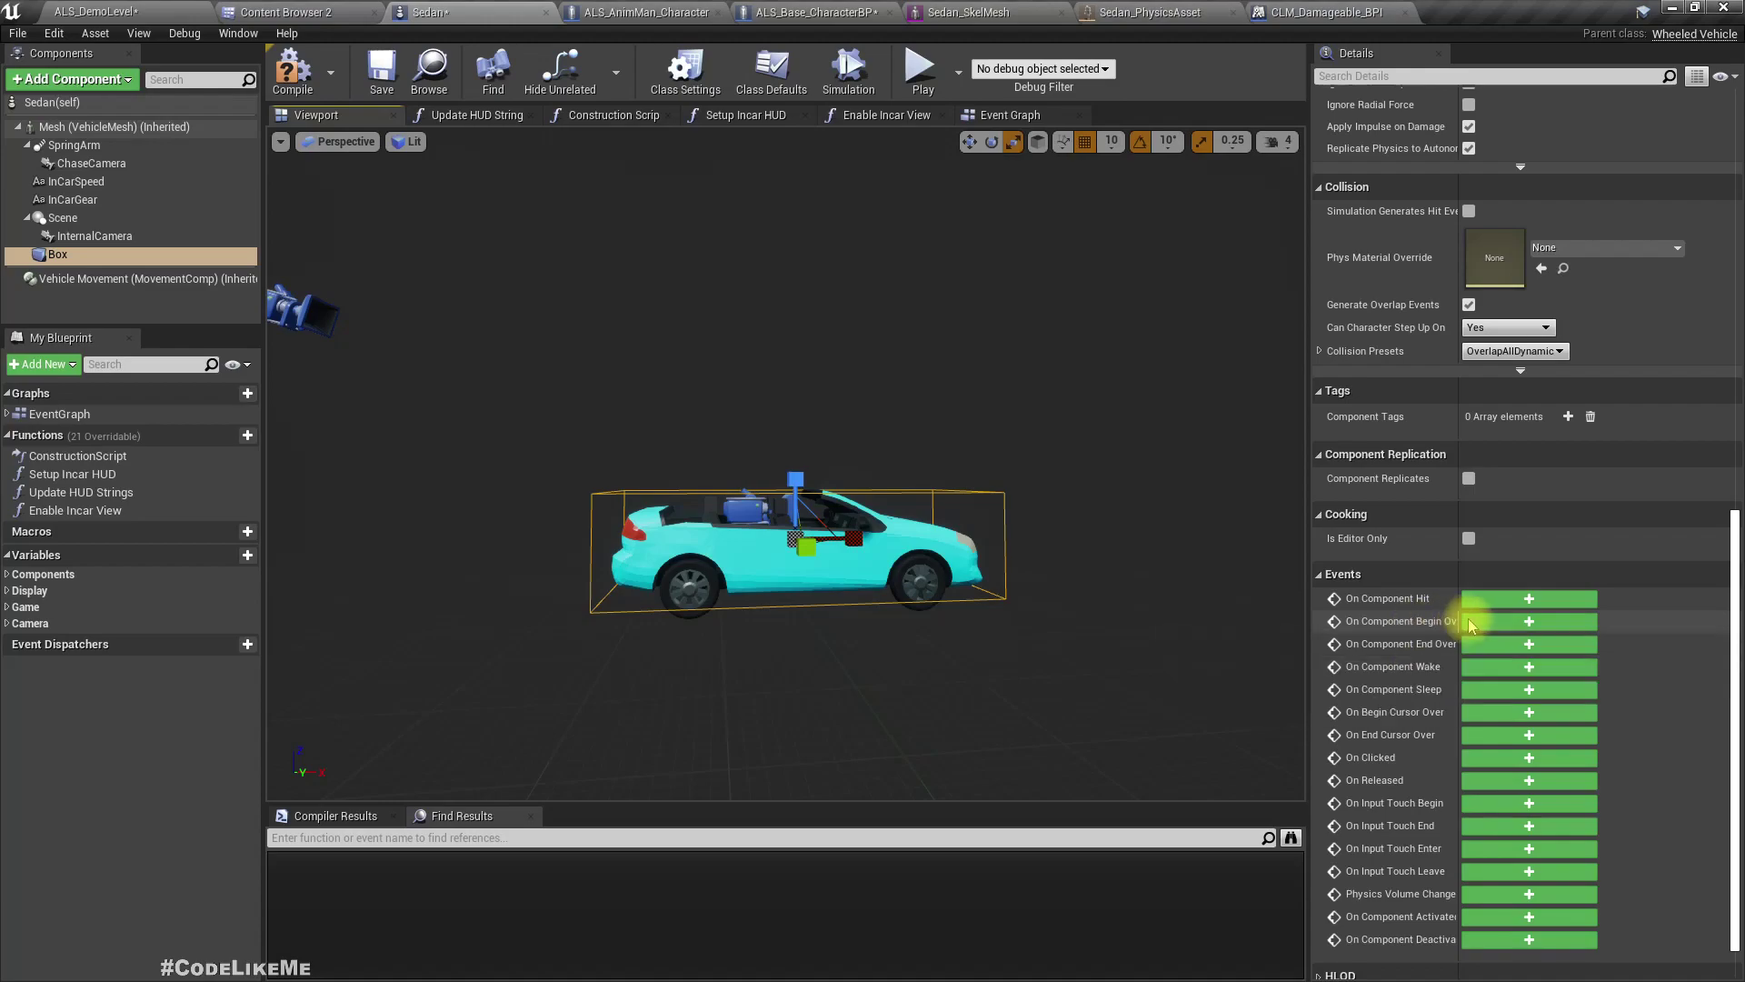
# Add an On Component Begin Overlap event for the Box and delete the On Component Hit (Mesh) event from the Sedan Event Graph
pyautogui.click(1528, 622)
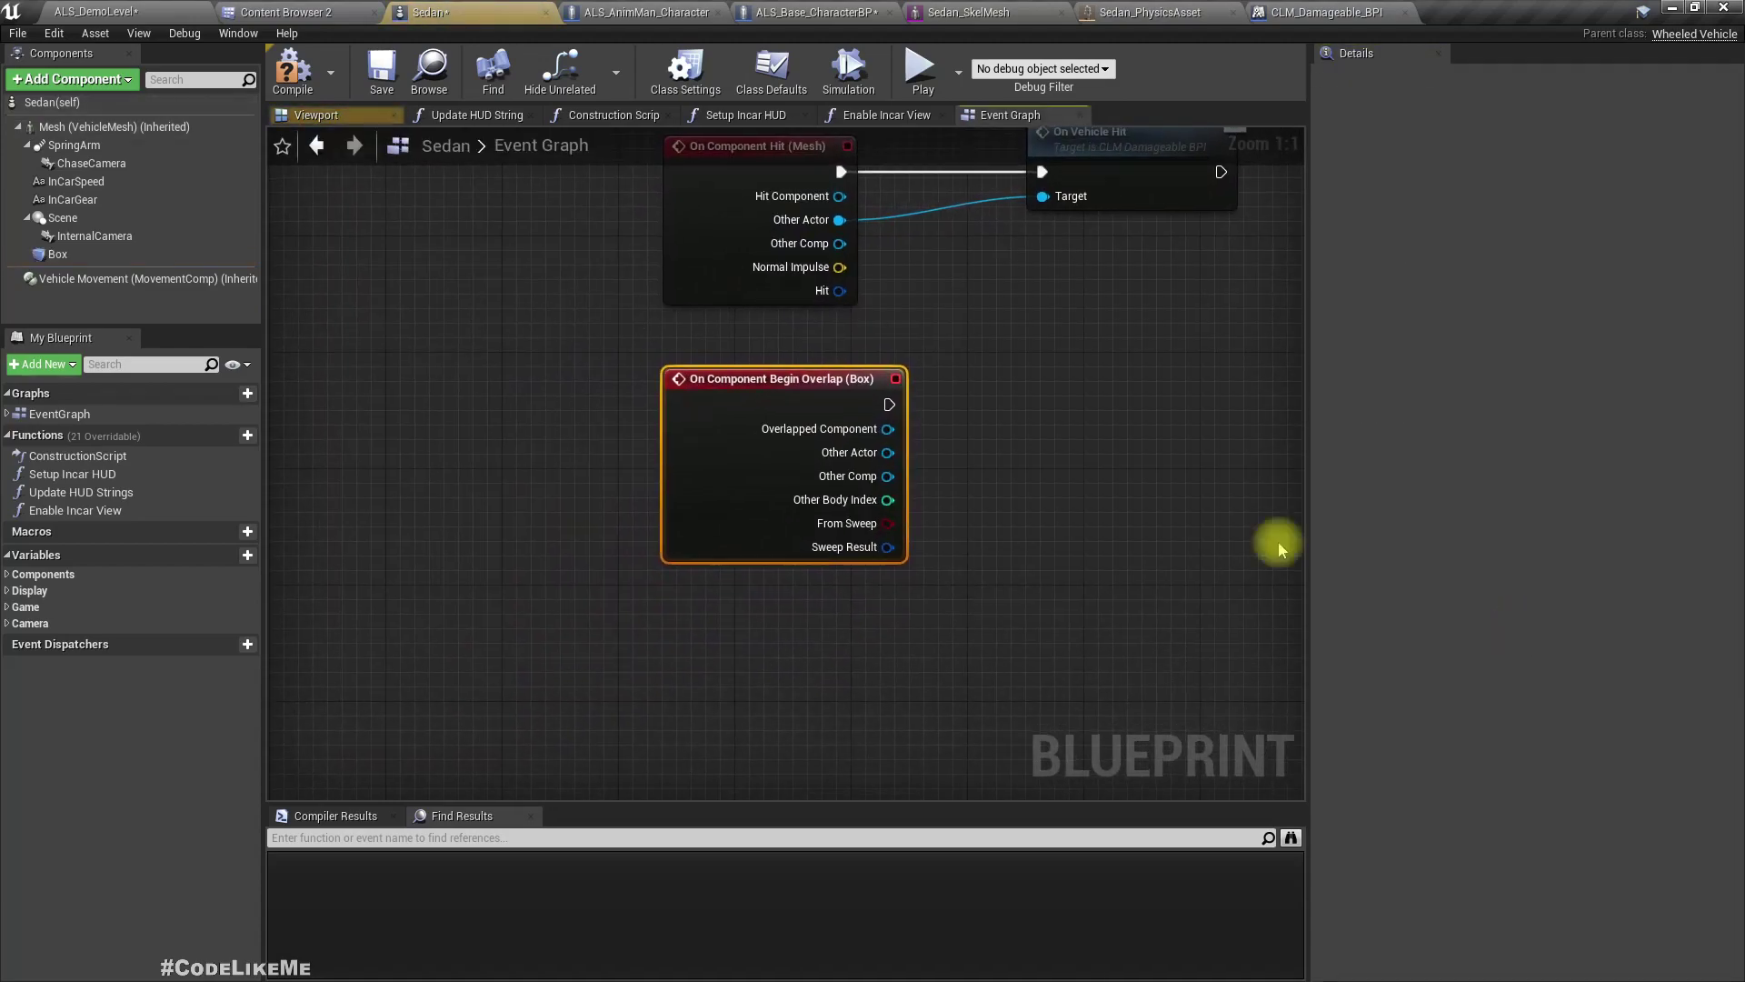
pyautogui.moveTo(502, 300); pyautogui.dragTo(730, 527)
pyautogui.press('Delete')
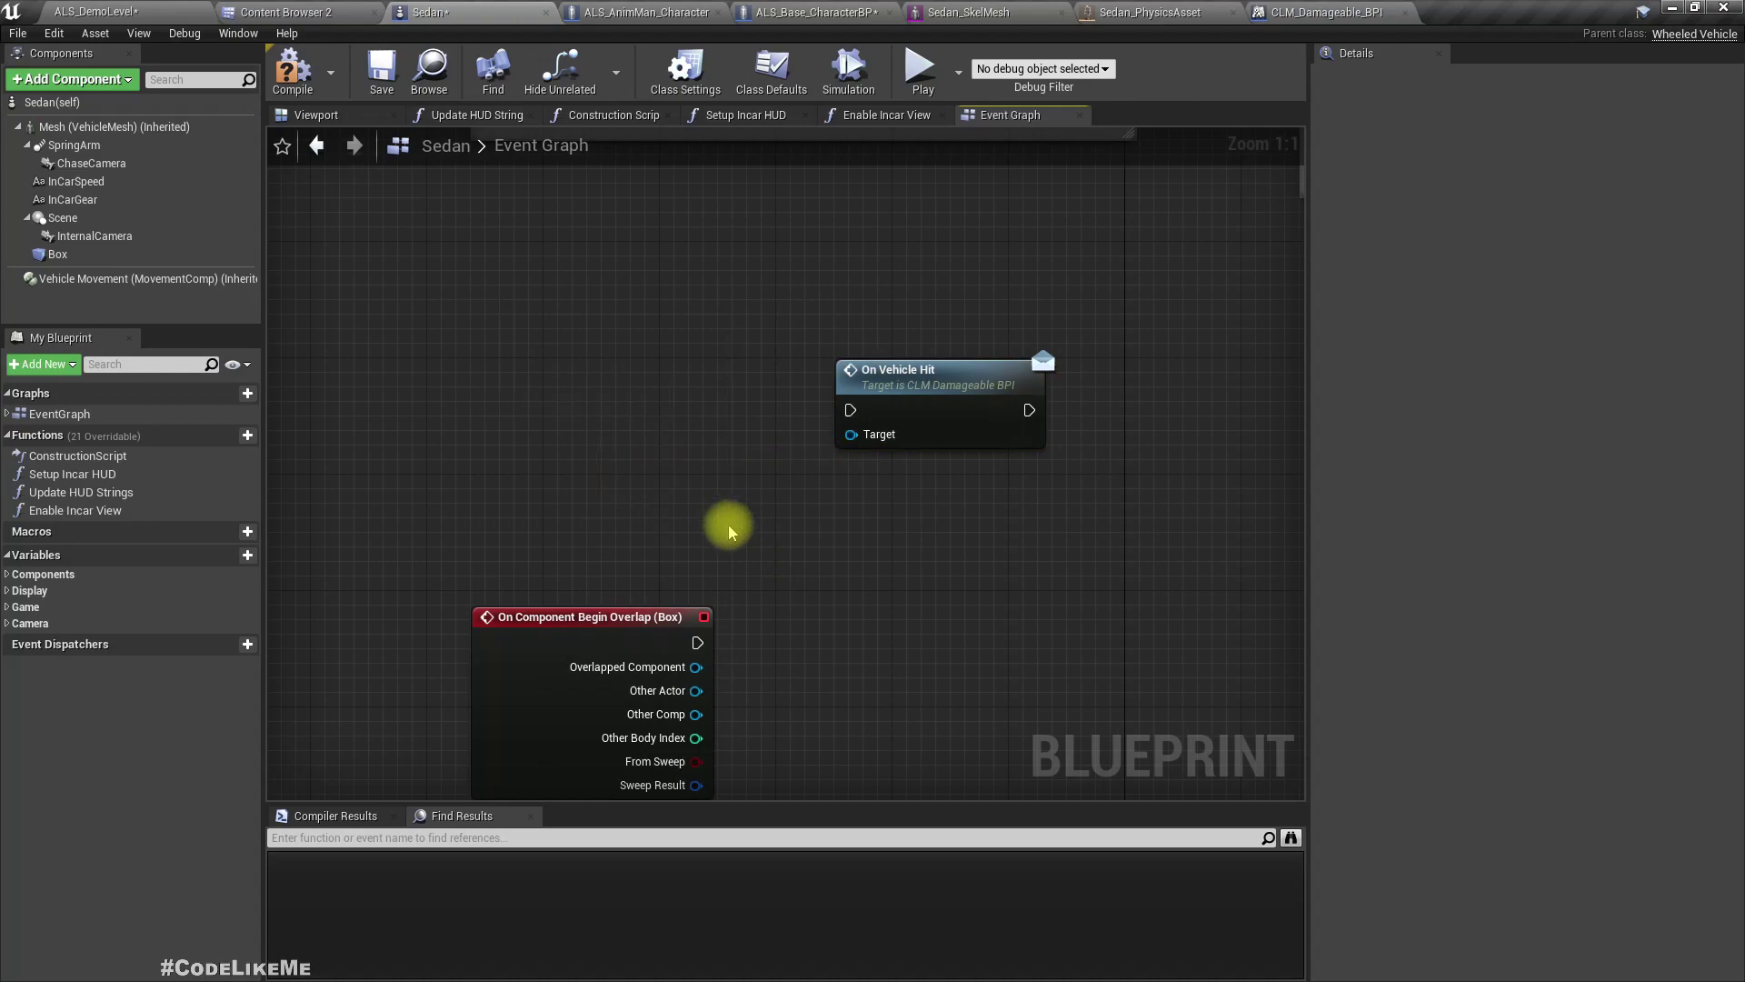
# Connect On Component Begin Overlap (Box) to On Vehicle Hit with Other Actor as Target, and align the call with the event
pyautogui.moveTo(722, 526); pyautogui.dragTo(598, 317, button='right')
pyautogui.click(812, 250)
pyautogui.moveTo(812, 250); pyautogui.dragTo(870, 496)
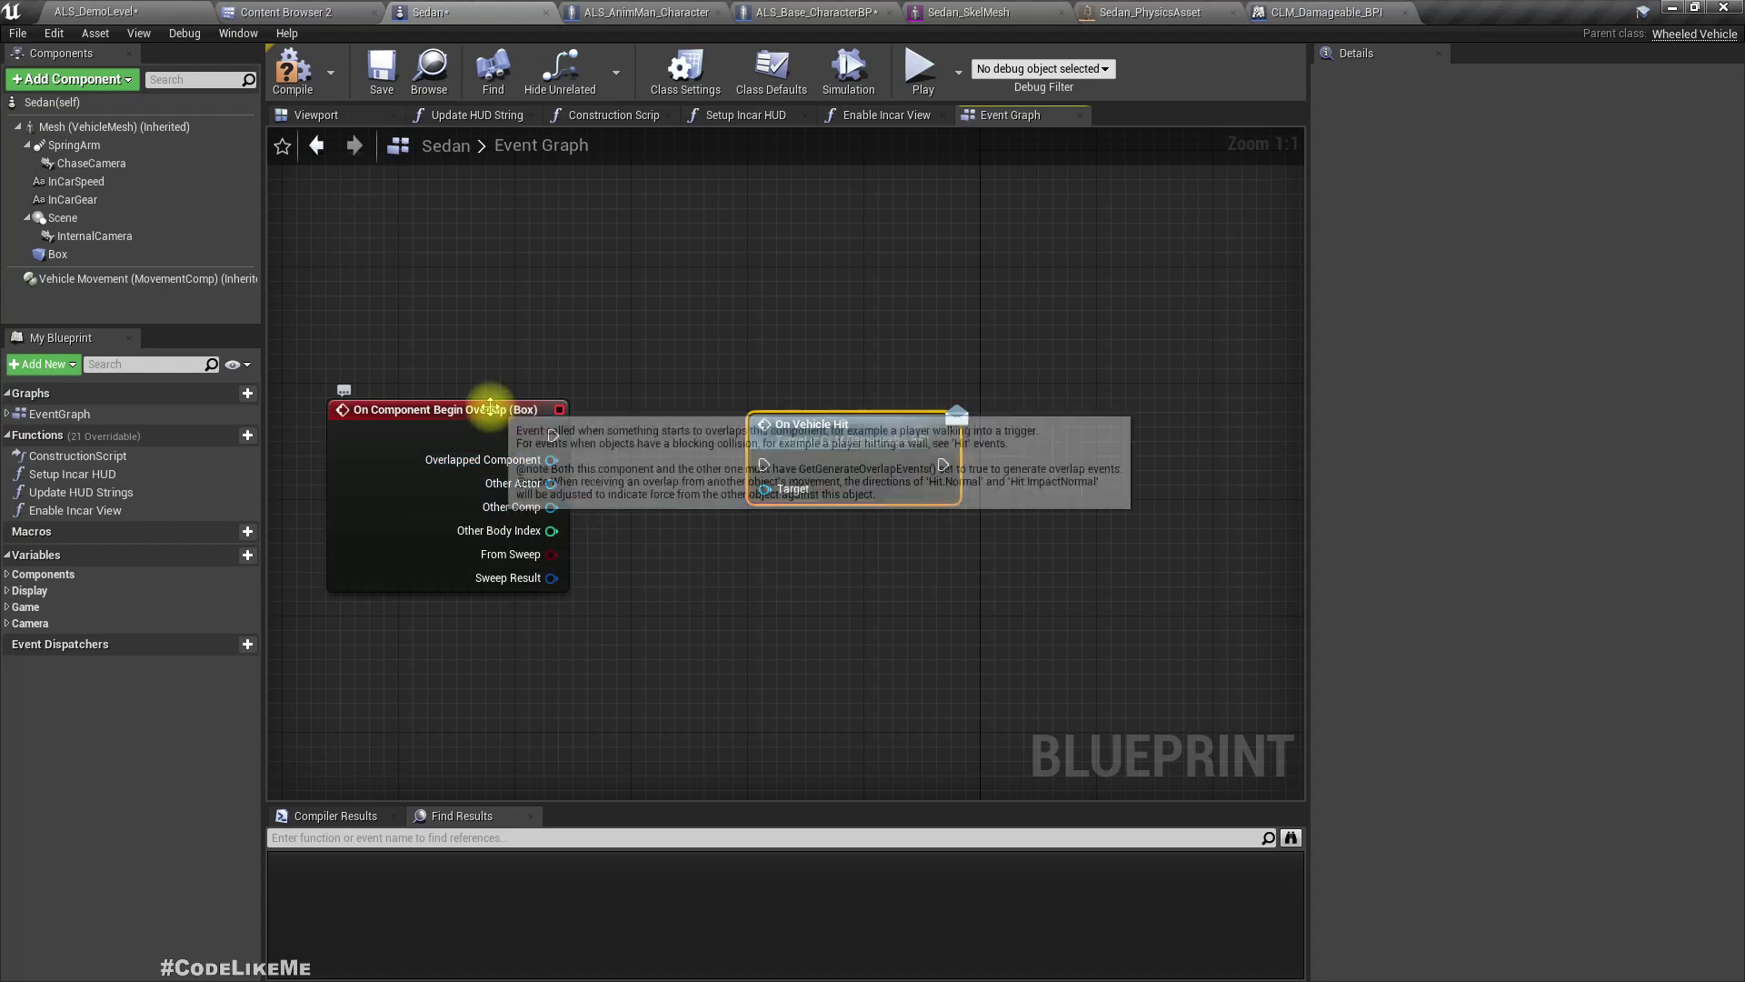
pyautogui.click(440, 407)
pyautogui.moveTo(550, 483); pyautogui.dragTo(553, 435)
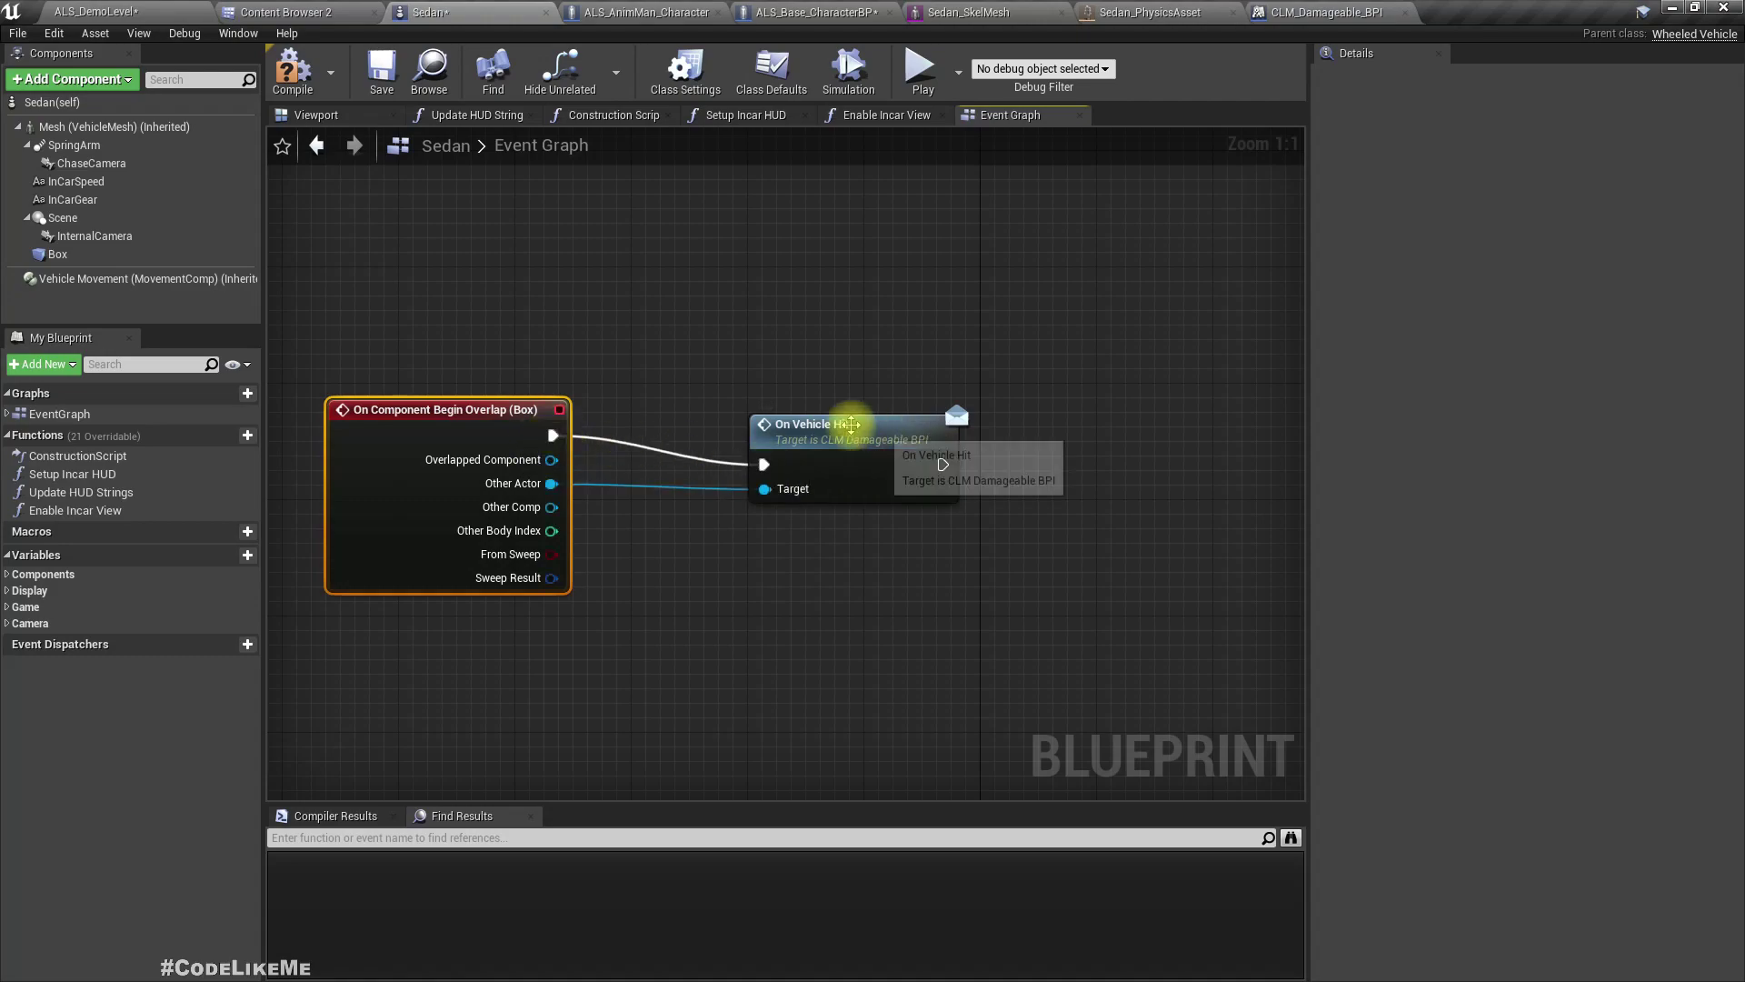
pyautogui.moveTo(852, 437); pyautogui.dragTo(849, 408)
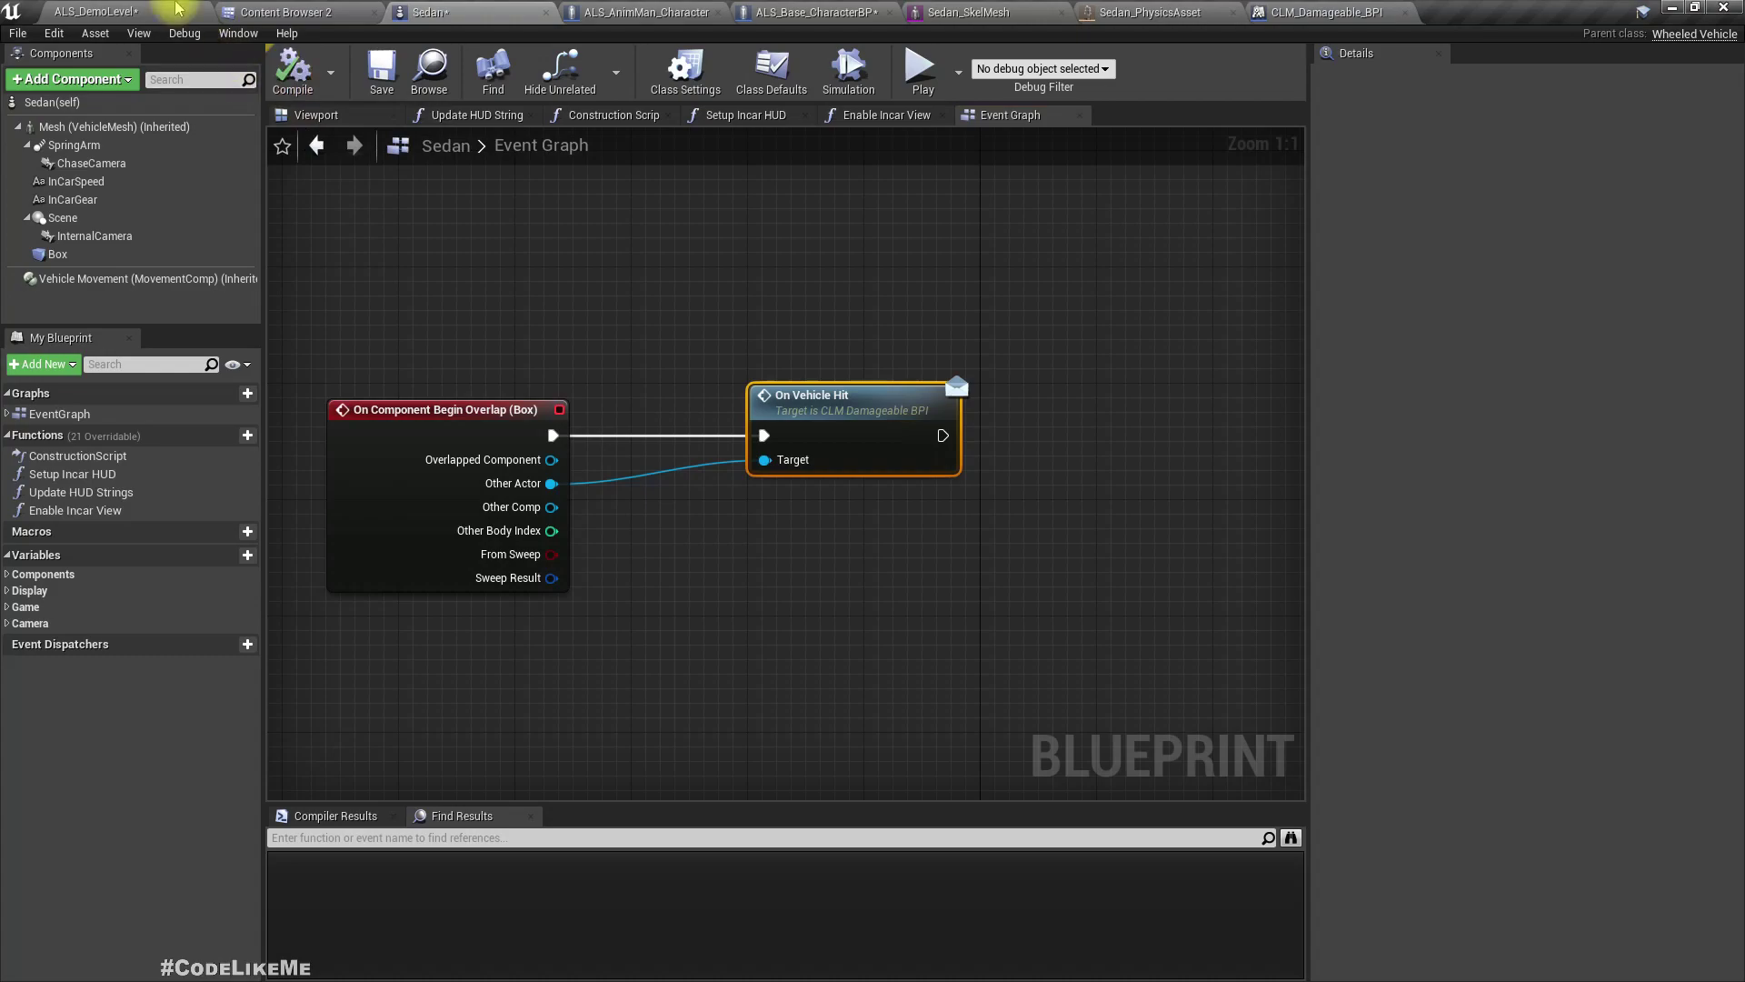
# In ALS_DemoLevel, move ALS_AnimMan_CharacterBP3 and ALS_AnimMan_CharacterBP4 together along the red axis, well away from the other characters
pyautogui.click(172, 10)
pyautogui.moveTo(629, 240); pyautogui.dragTo(327, 355, button='right')
pyautogui.moveTo(787, 385); pyautogui.dragTo(424, 382, button='right')
pyautogui.moveTo(906, 371); pyautogui.dragTo(922, 360, button='right')
pyautogui.keyDown('ctrl'); pyautogui.click(861, 353); pyautogui.keyUp('ctrl')
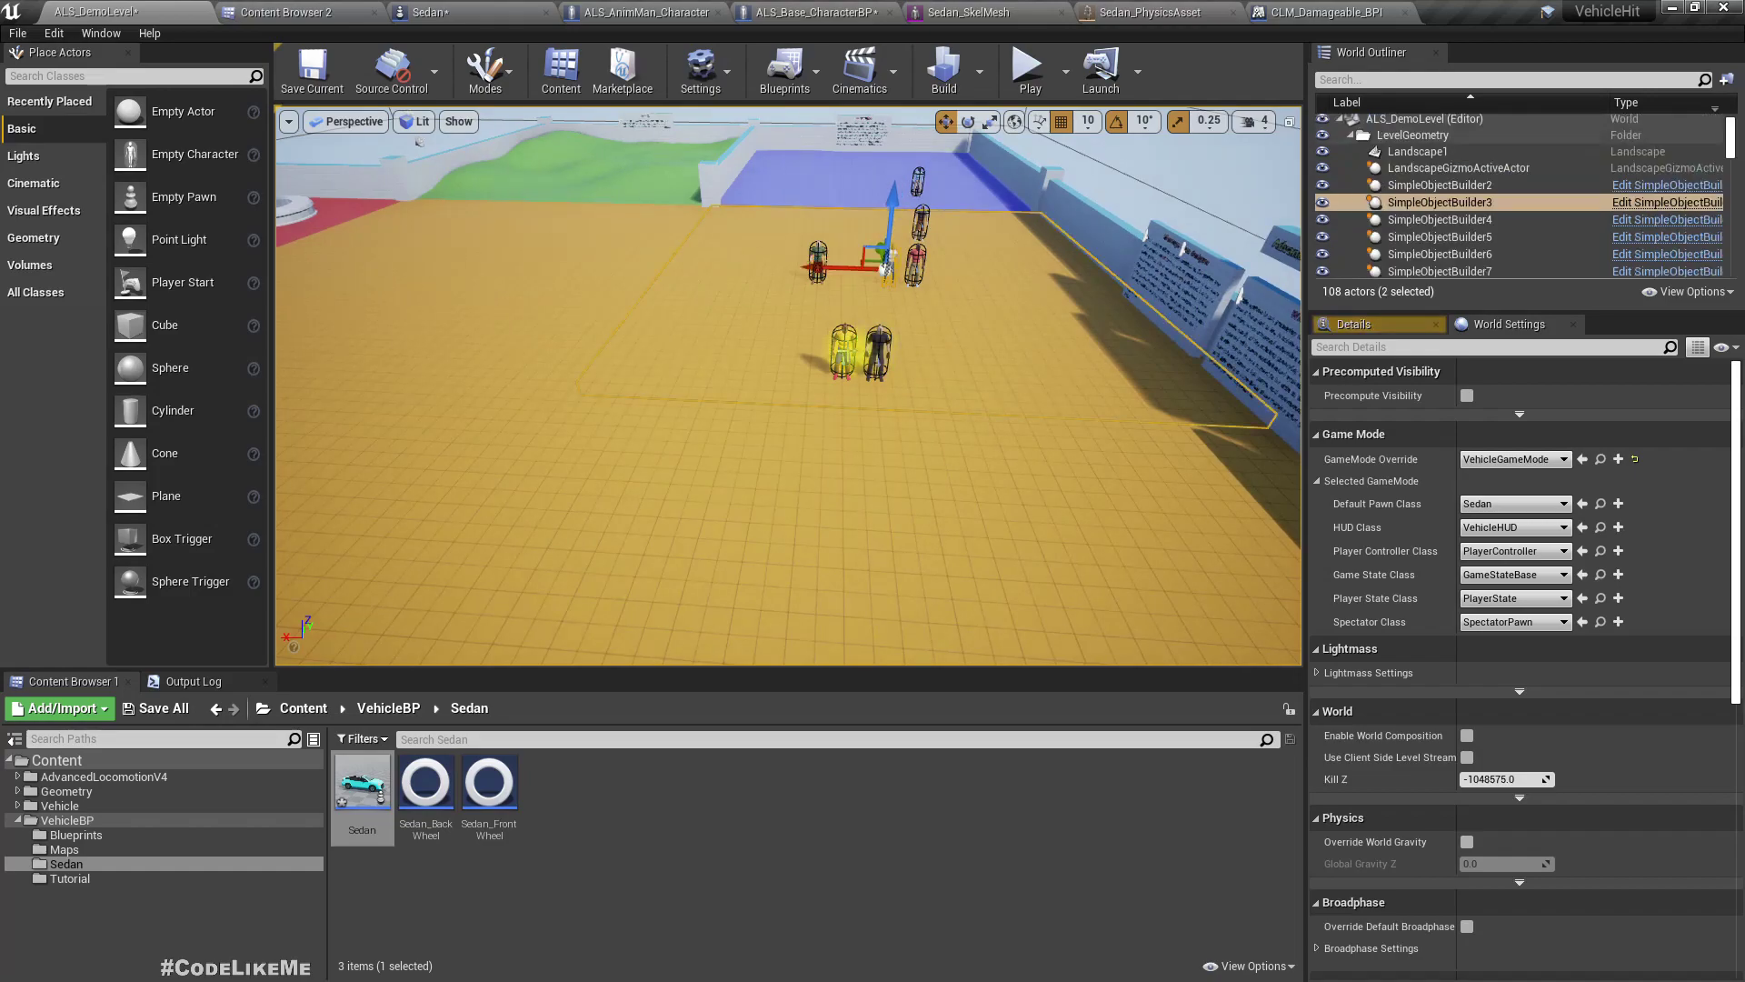
pyautogui.click(840, 349)
pyautogui.keyDown('ctrl'); pyautogui.click(879, 347); pyautogui.keyUp('ctrl')
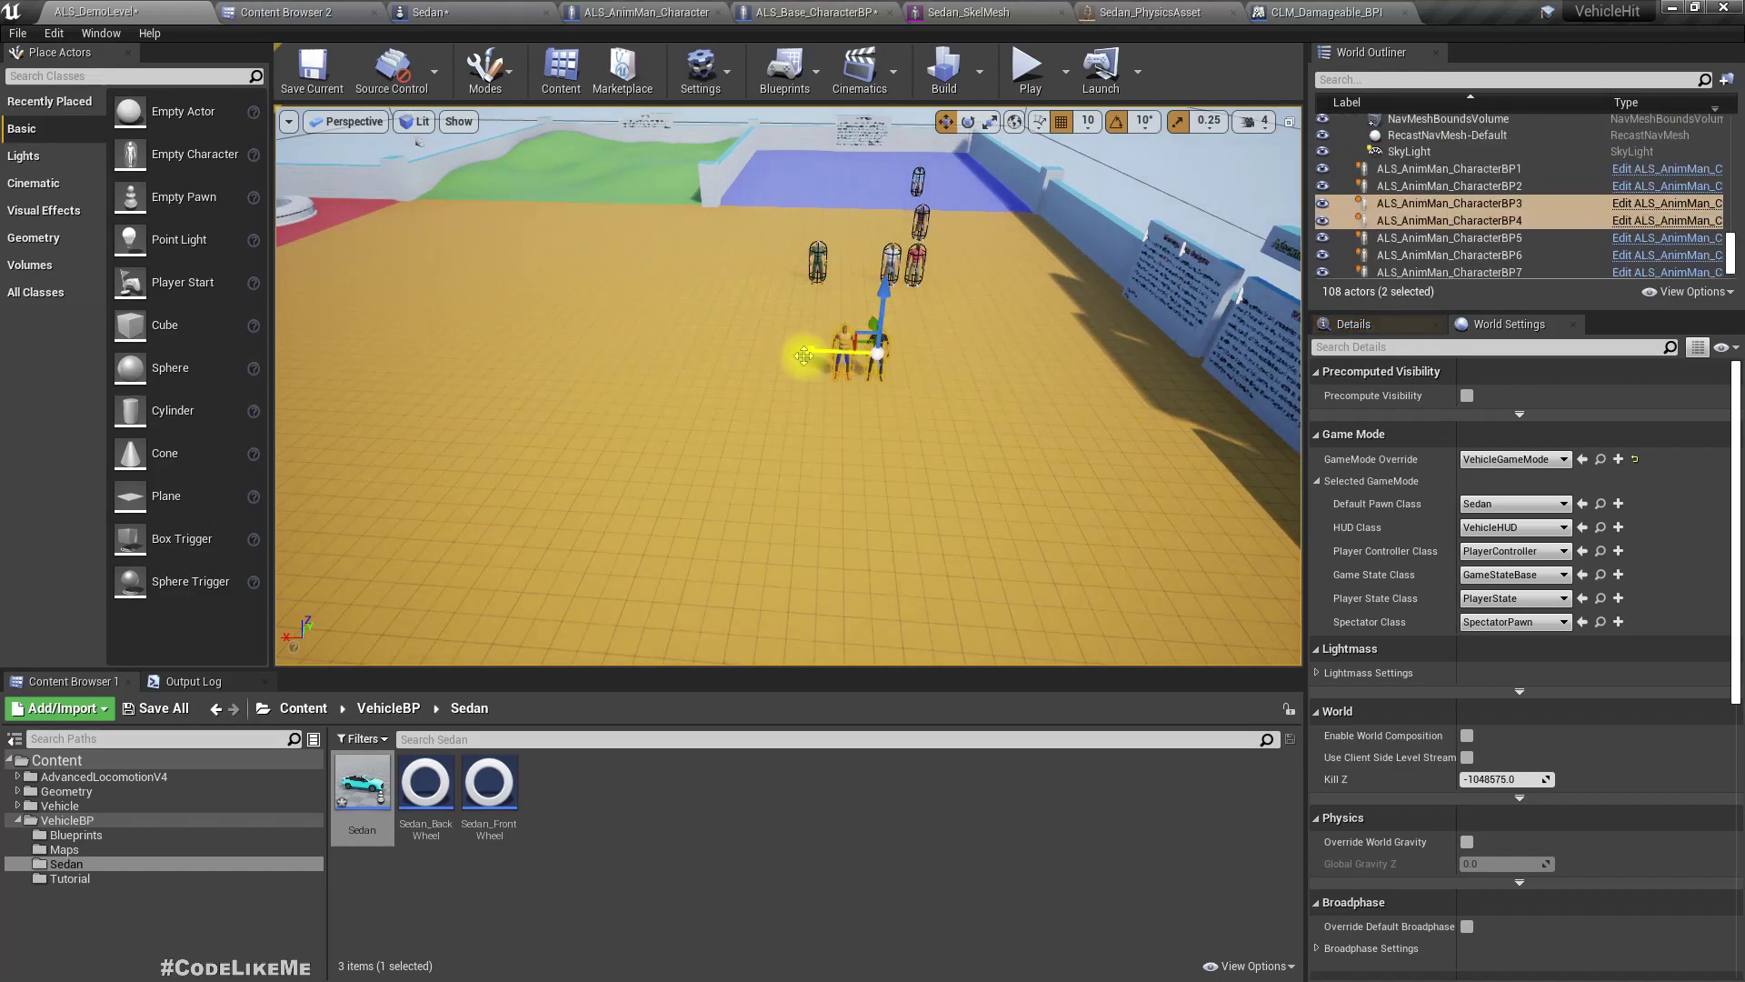
pyautogui.moveTo(825, 350); pyautogui.dragTo(398, 331)
pyautogui.moveTo(398, 331); pyautogui.dragTo(329, 310, button='right')
pyautogui.moveTo(837, 409); pyautogui.dragTo(837, 409, button='right')
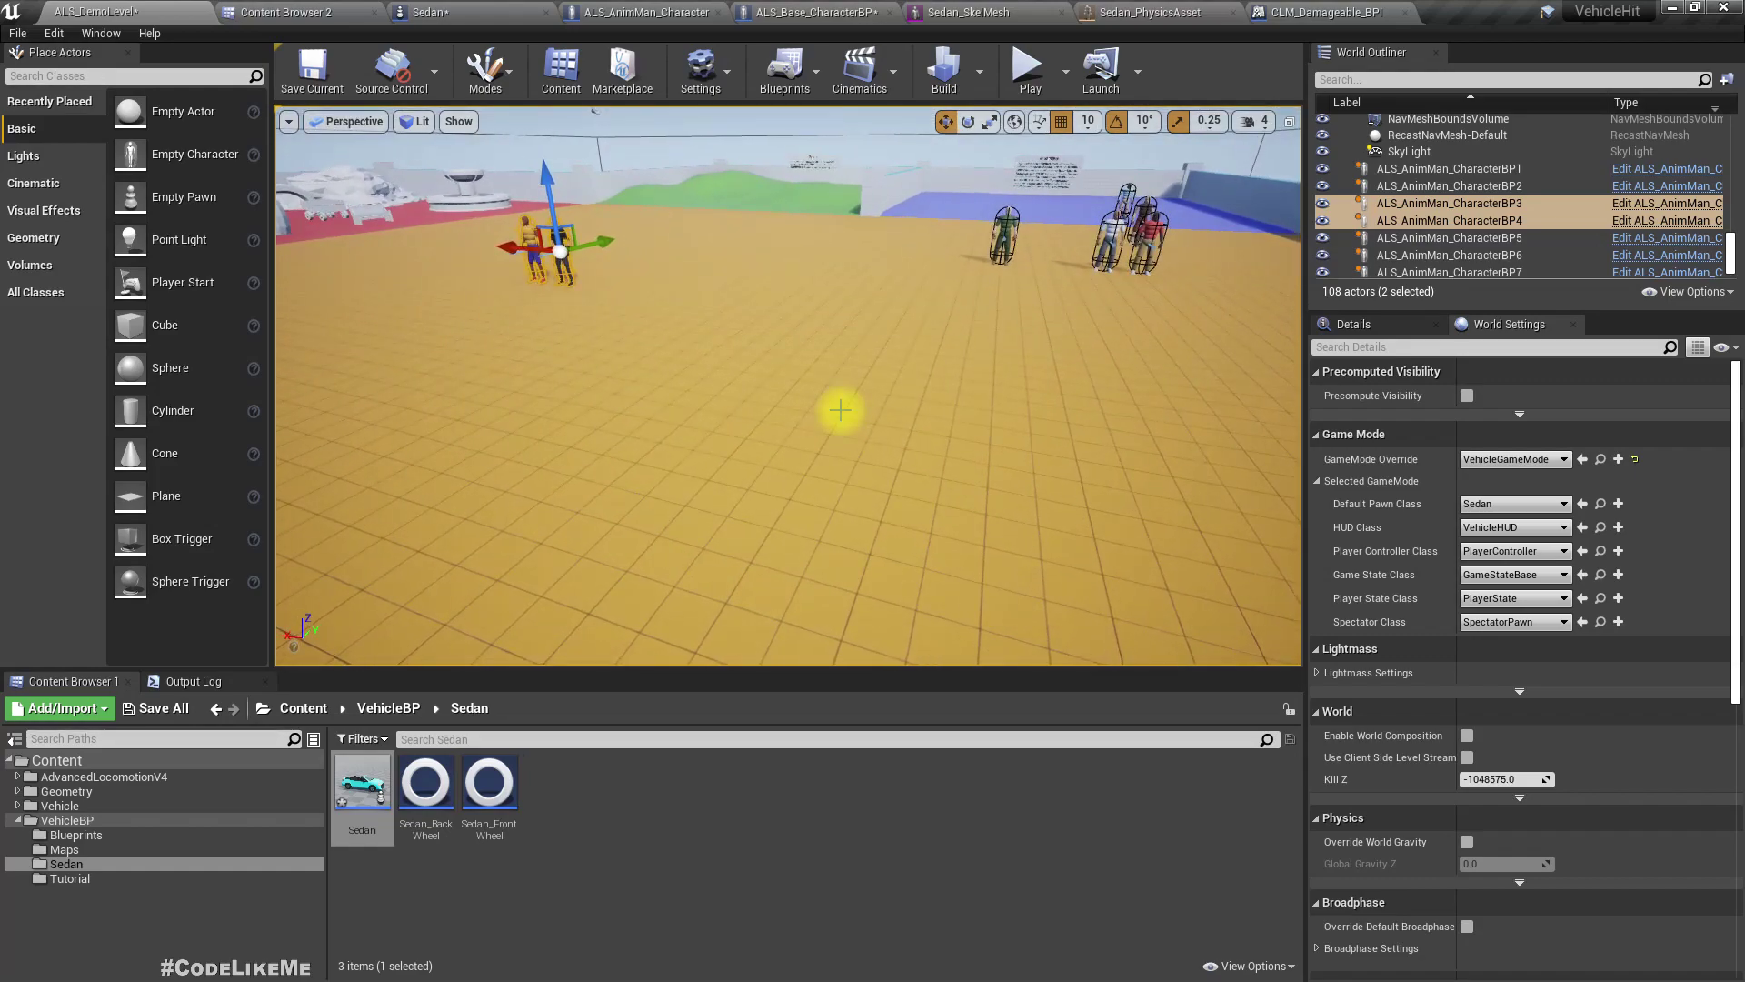
# Playtest the level by driving the Sedan forward, in reverse and through turns into the AI characters, and end the session
pyautogui.hotkey('alt', 'p')
pyautogui.click(837, 409)
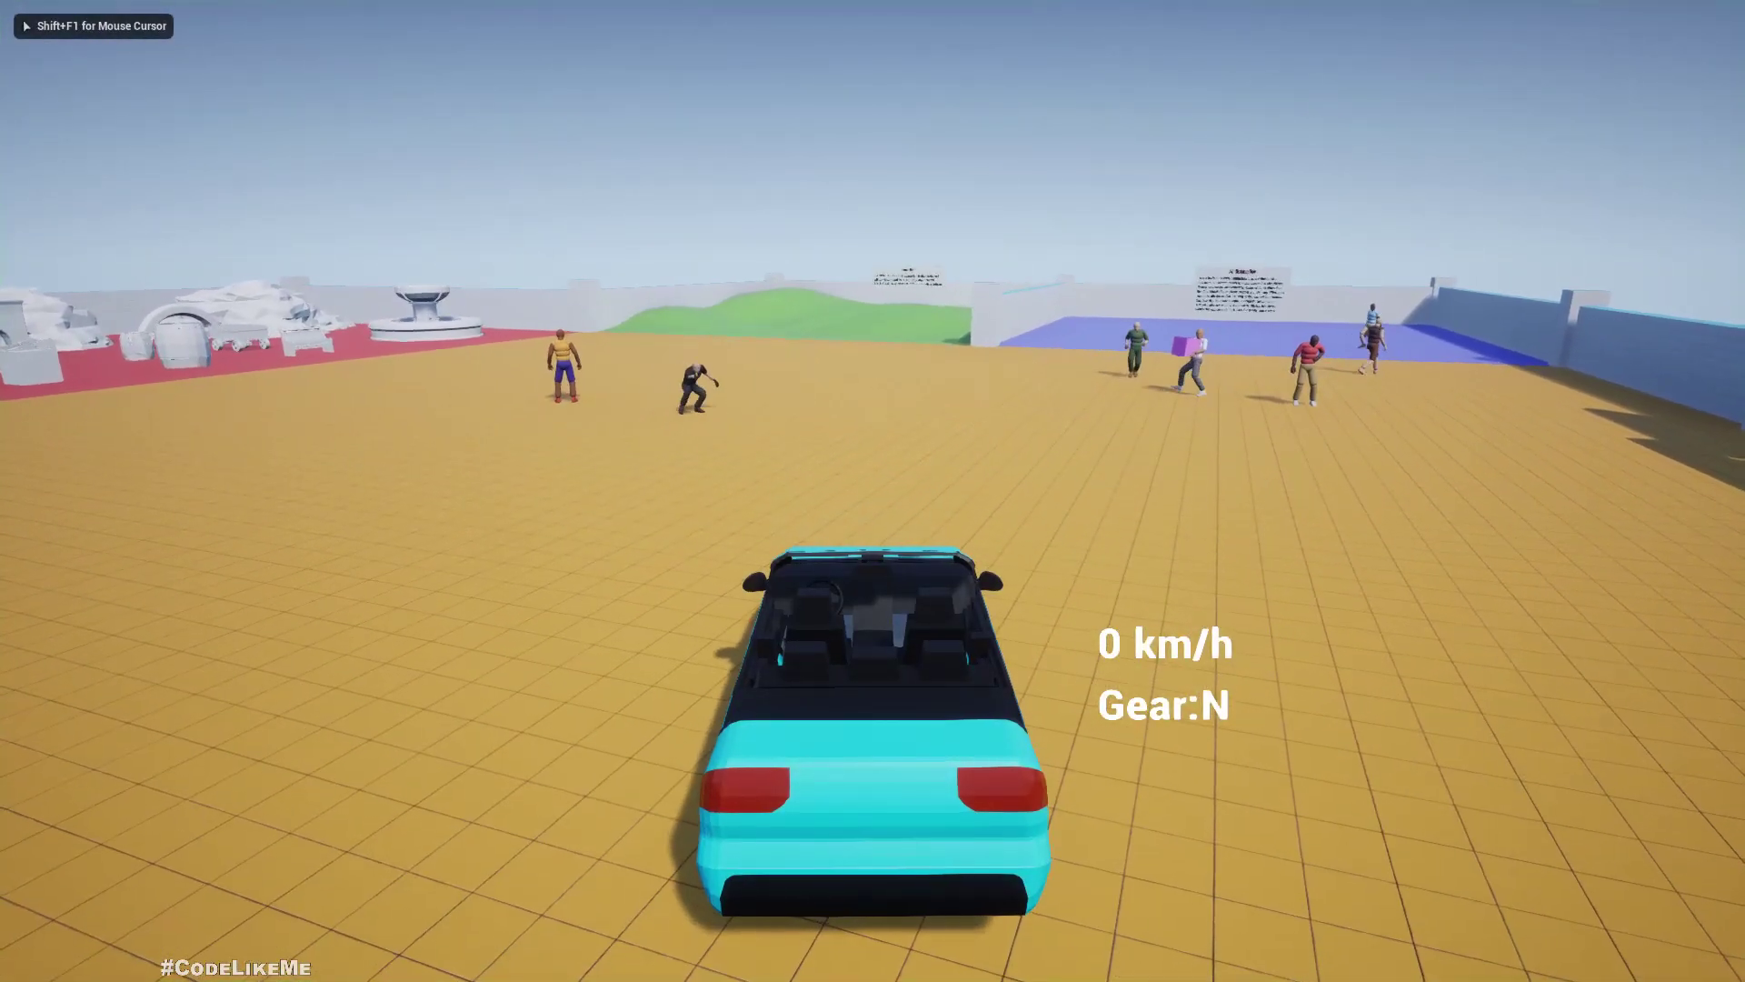
pyautogui.press('w')
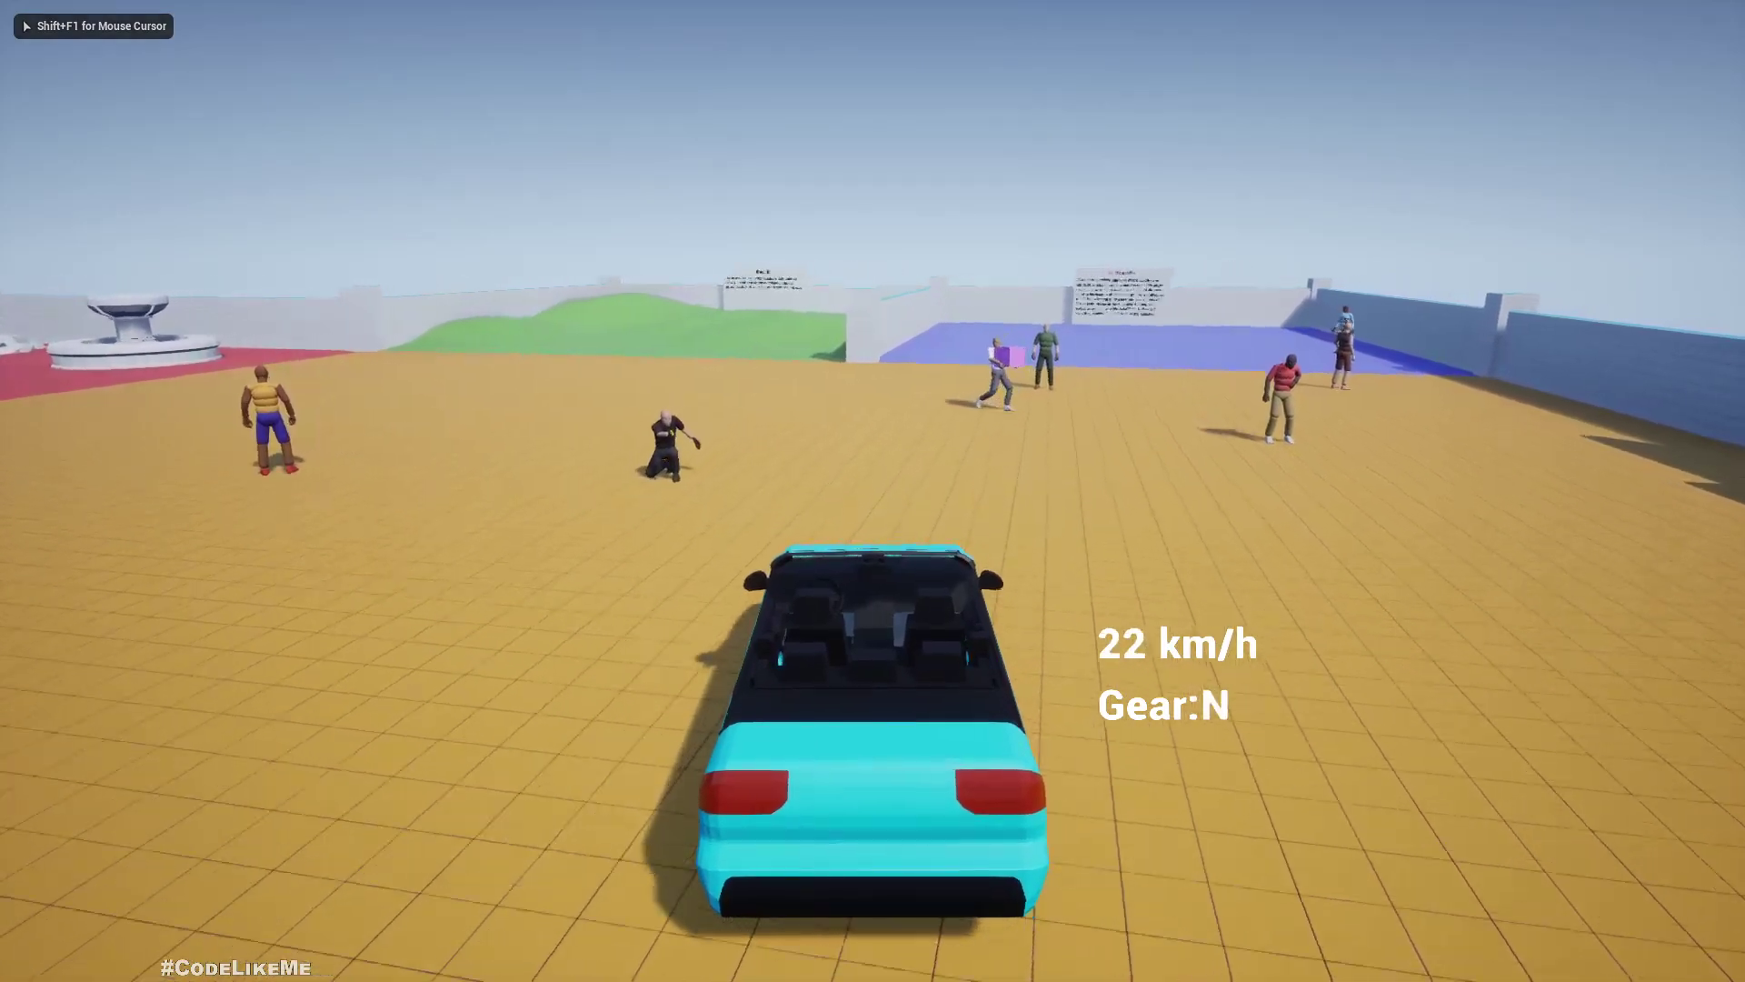
pyautogui.press('w')
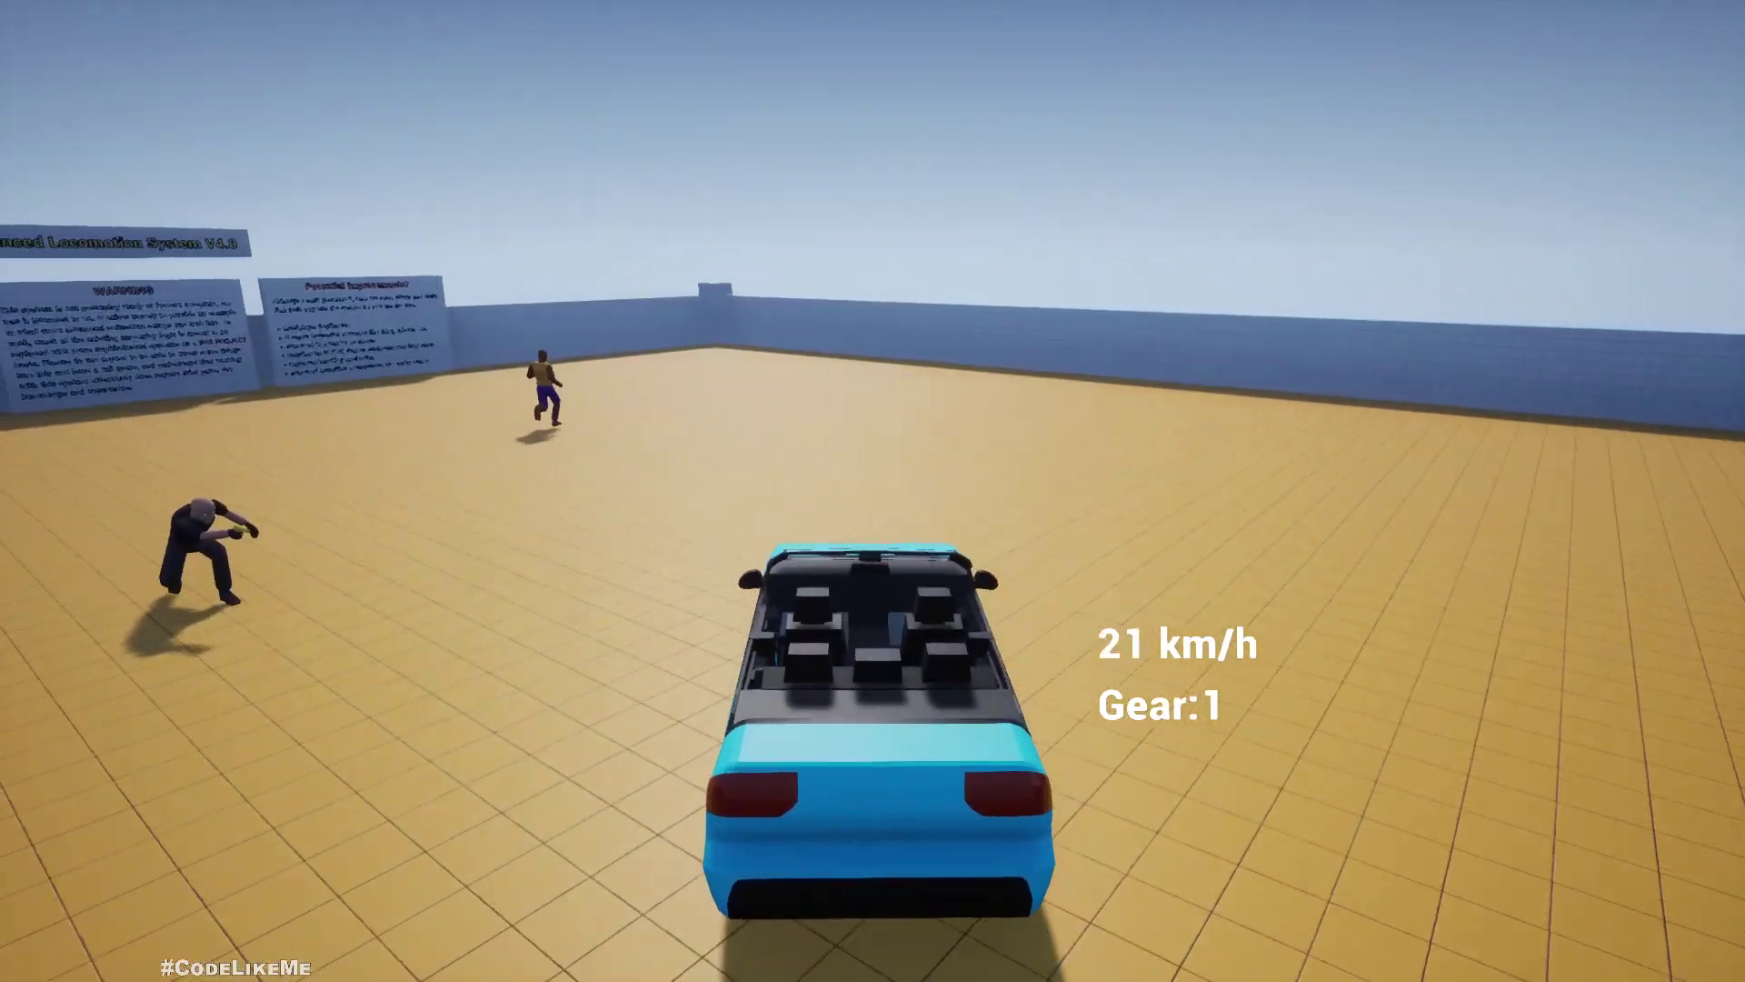
pyautogui.press('a')
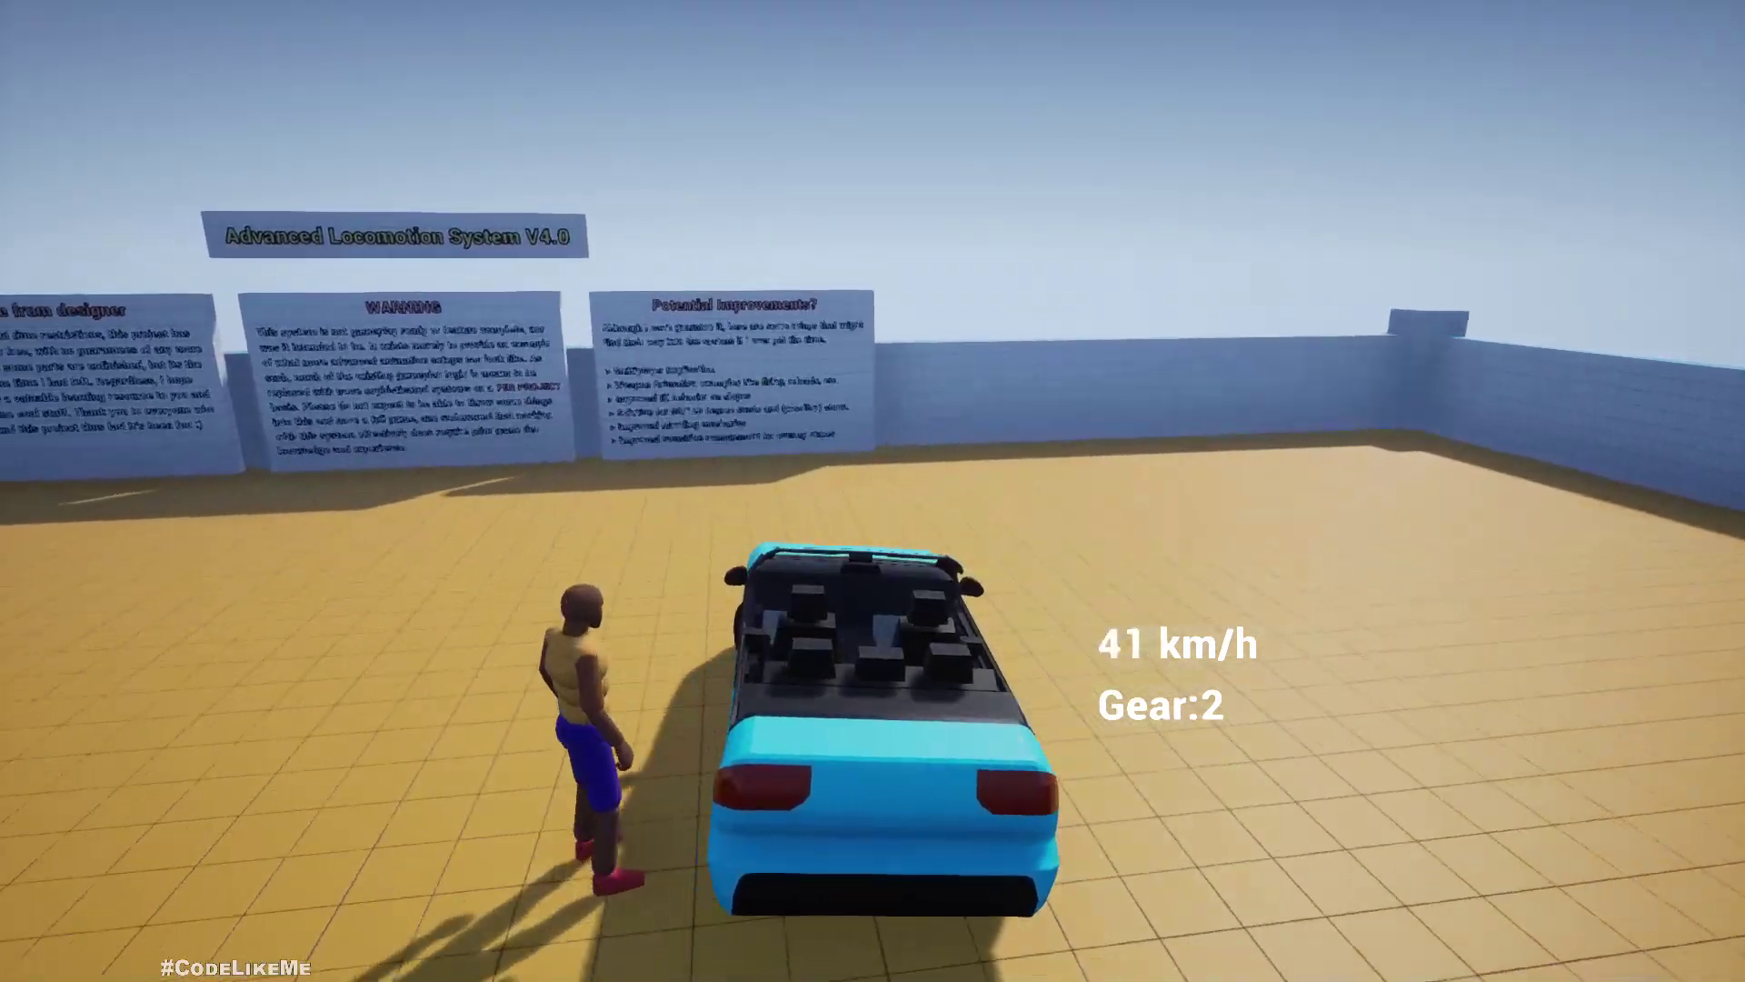
pyautogui.press('s')
pyautogui.press('d')
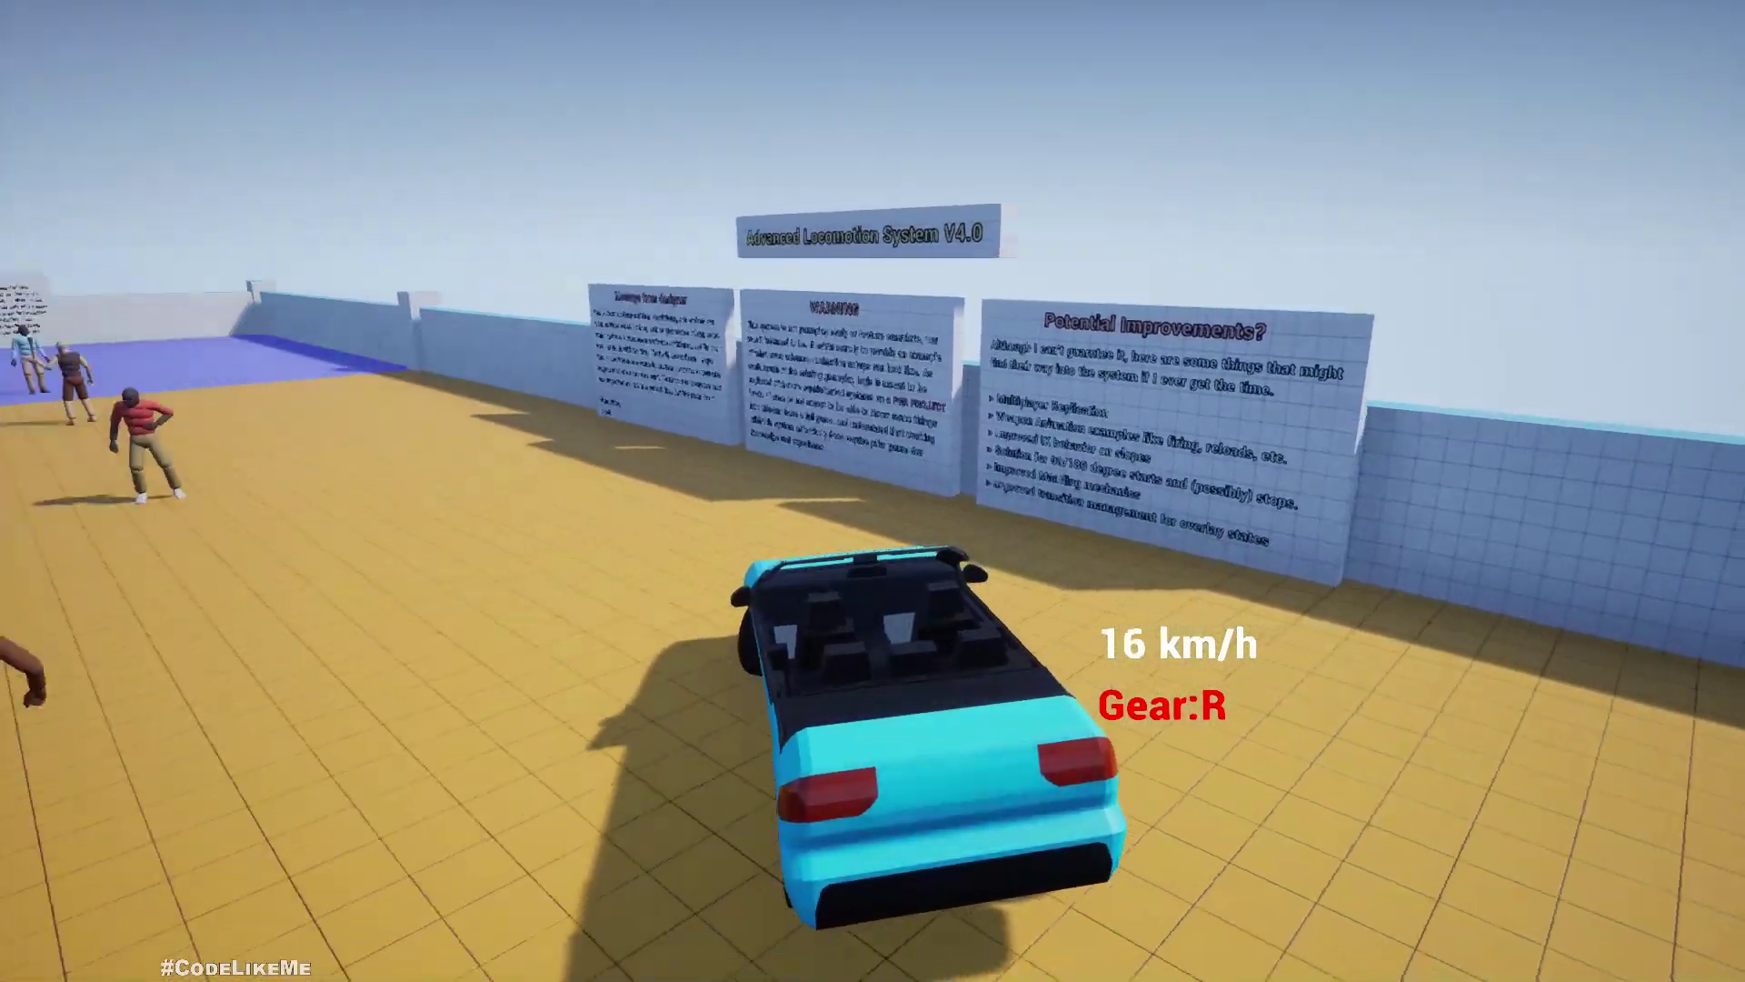
pyautogui.press('w')
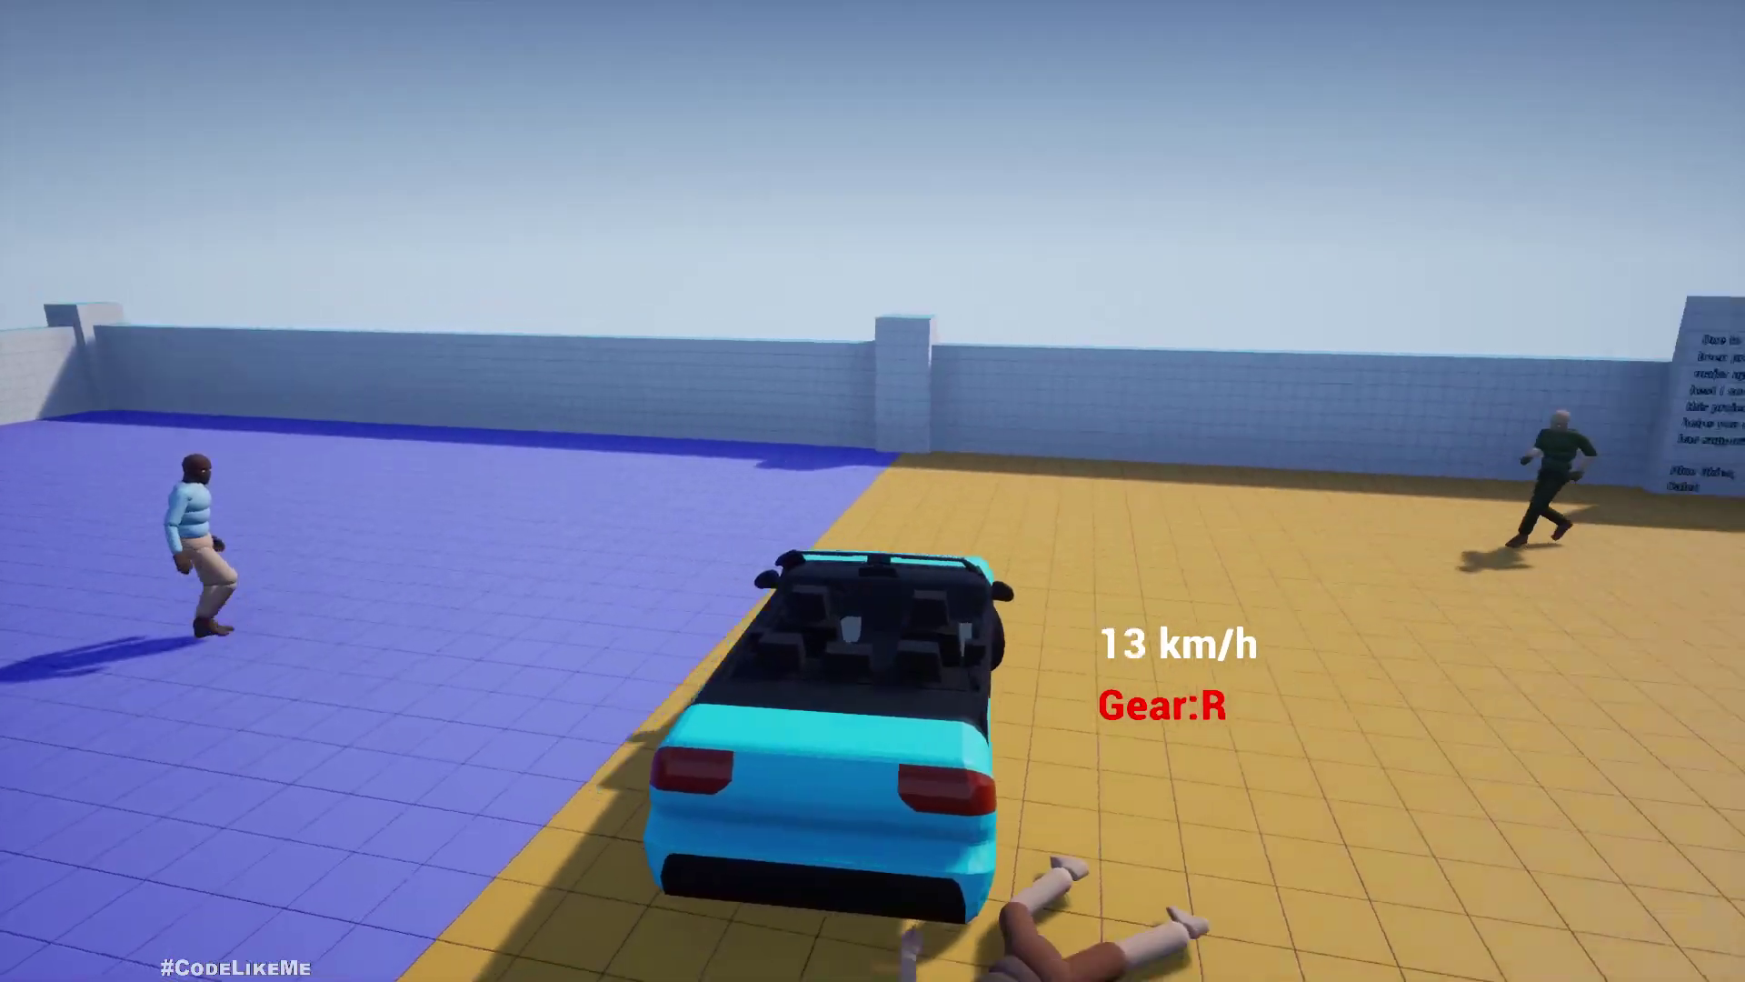
pyautogui.press('s')
pyautogui.press('a')
pyautogui.press('w')
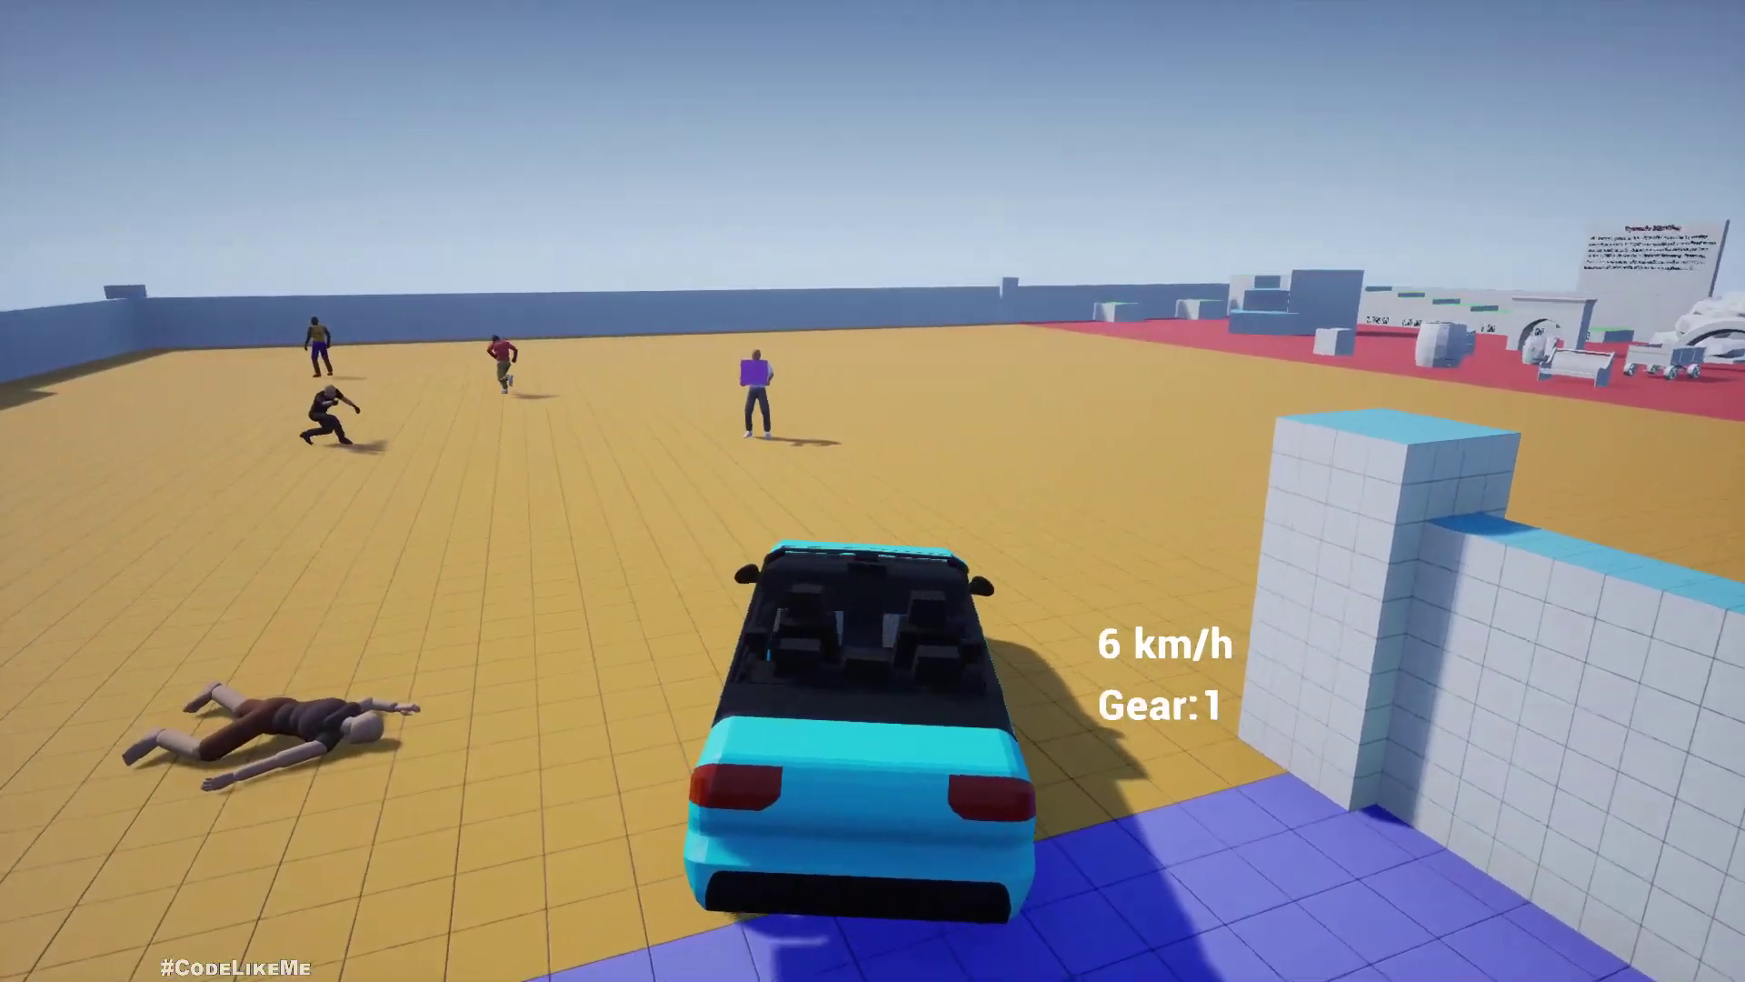
pyautogui.press('w')
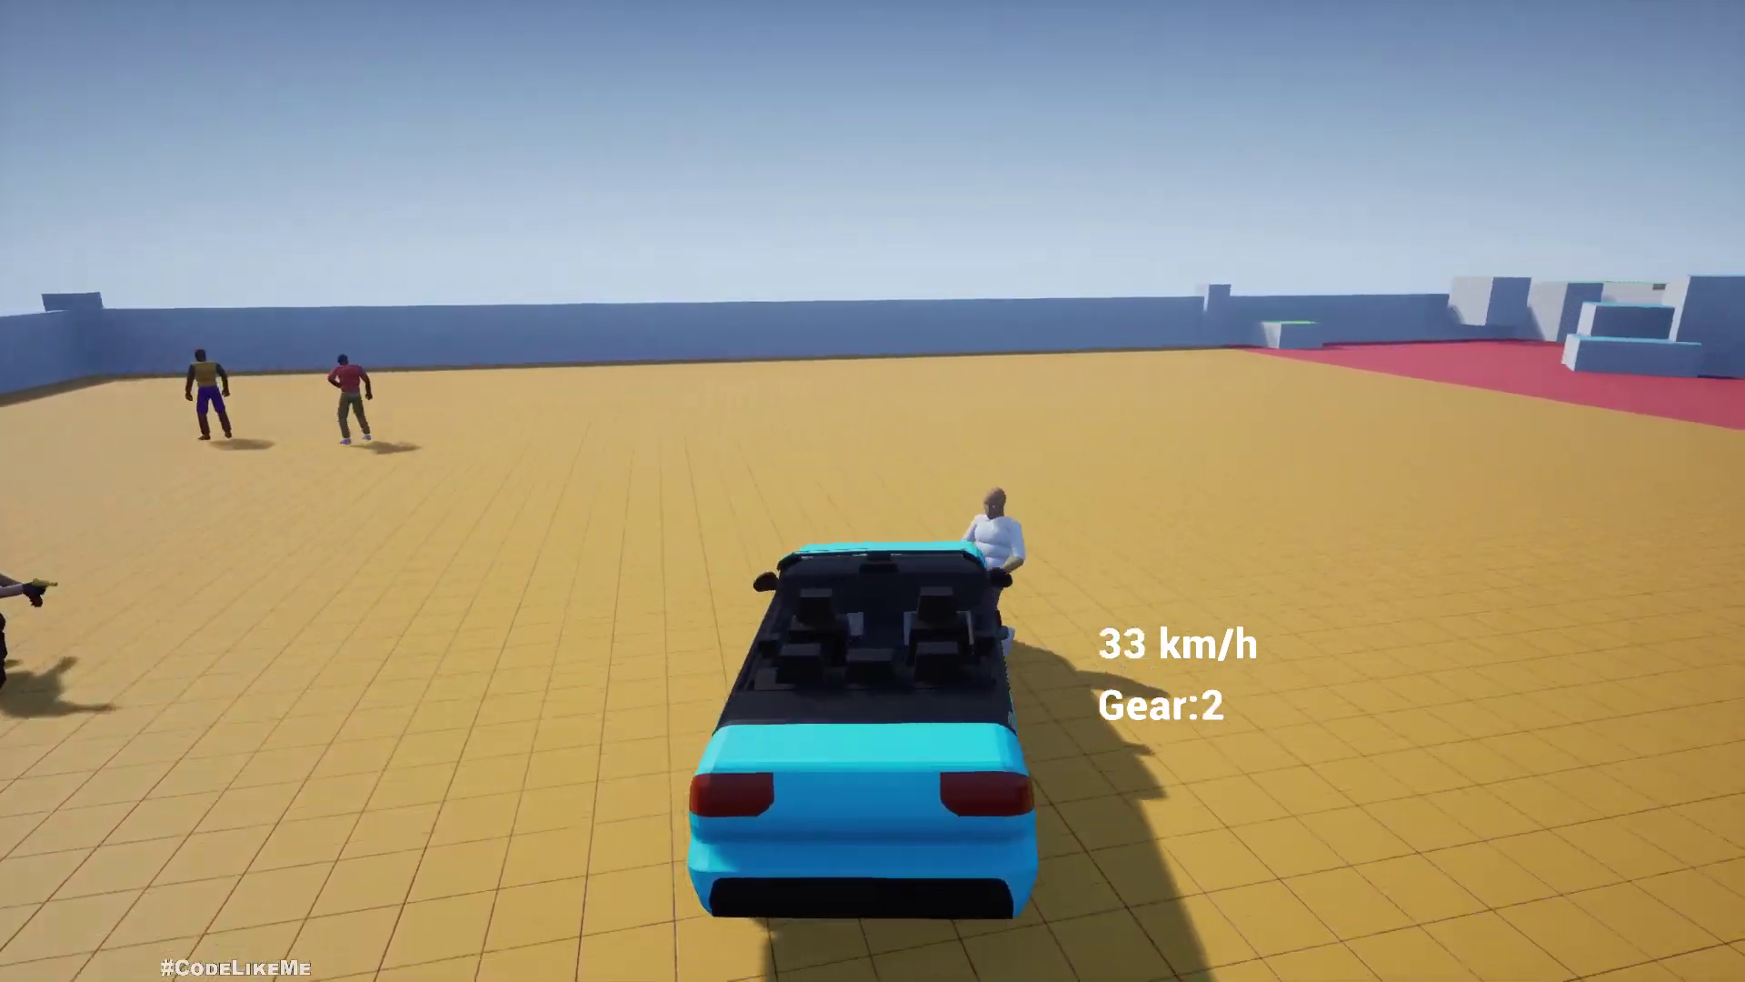
pyautogui.press('d')
pyautogui.press('a')
pyautogui.press('s')
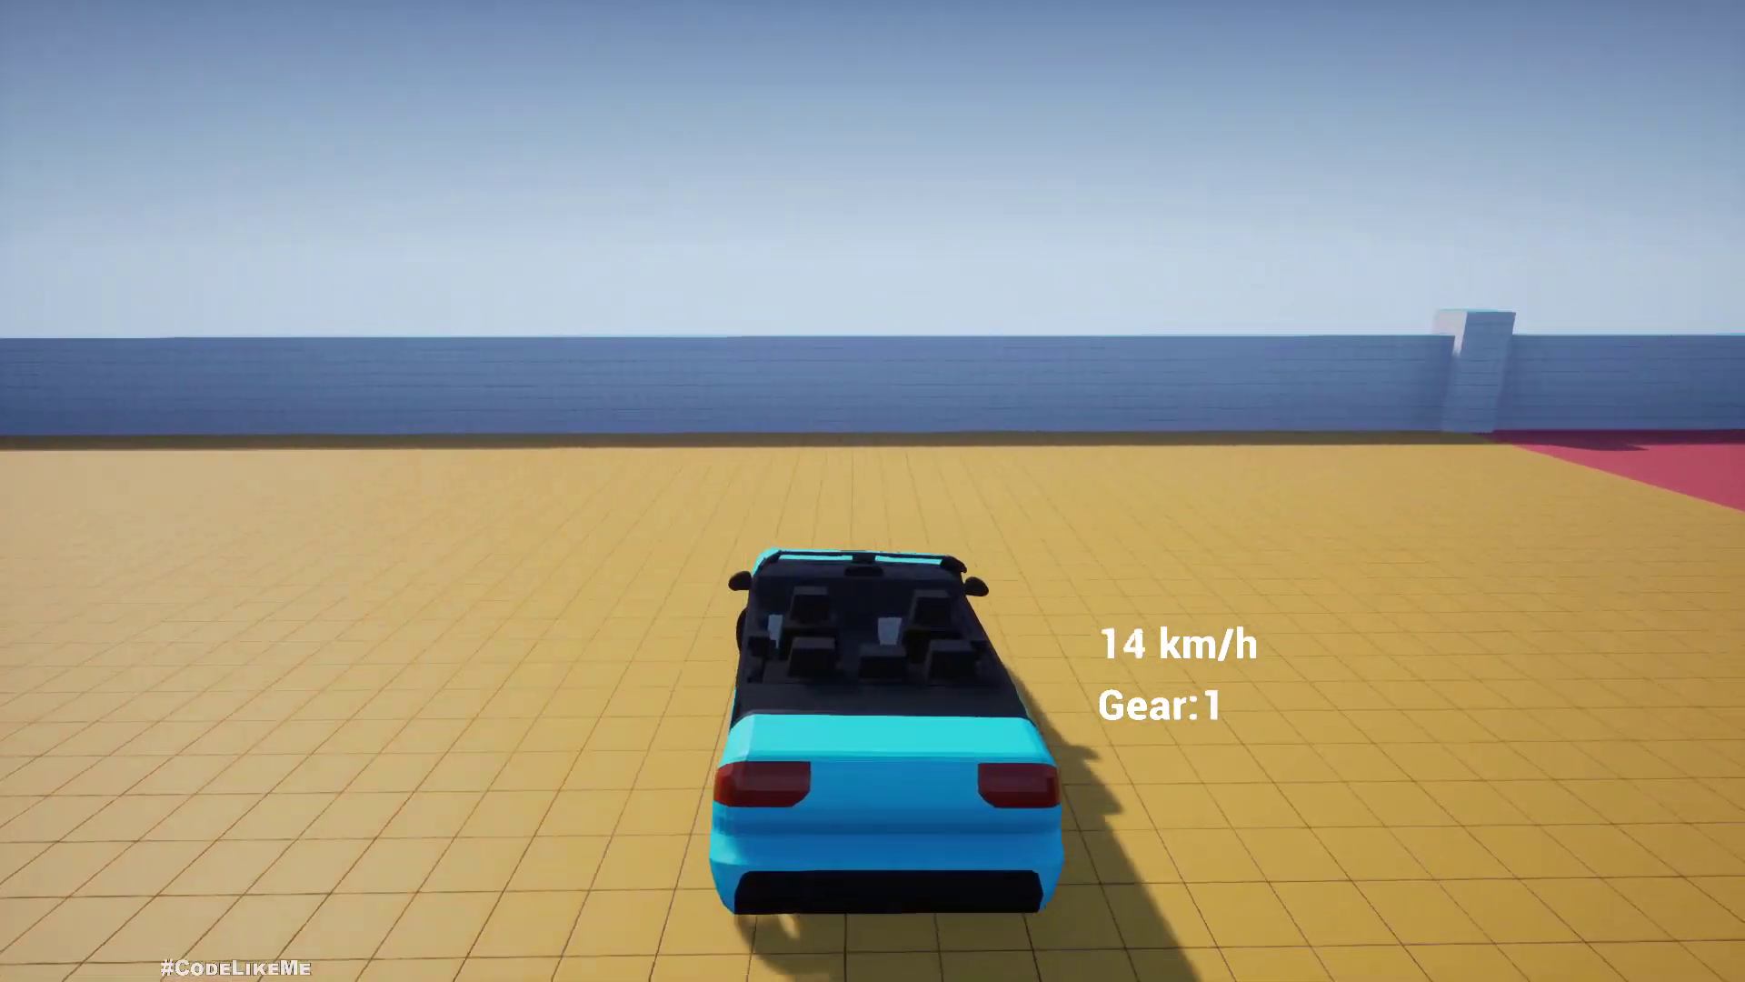
pyautogui.press('w')
pyautogui.press('w')
pyautogui.press('a')
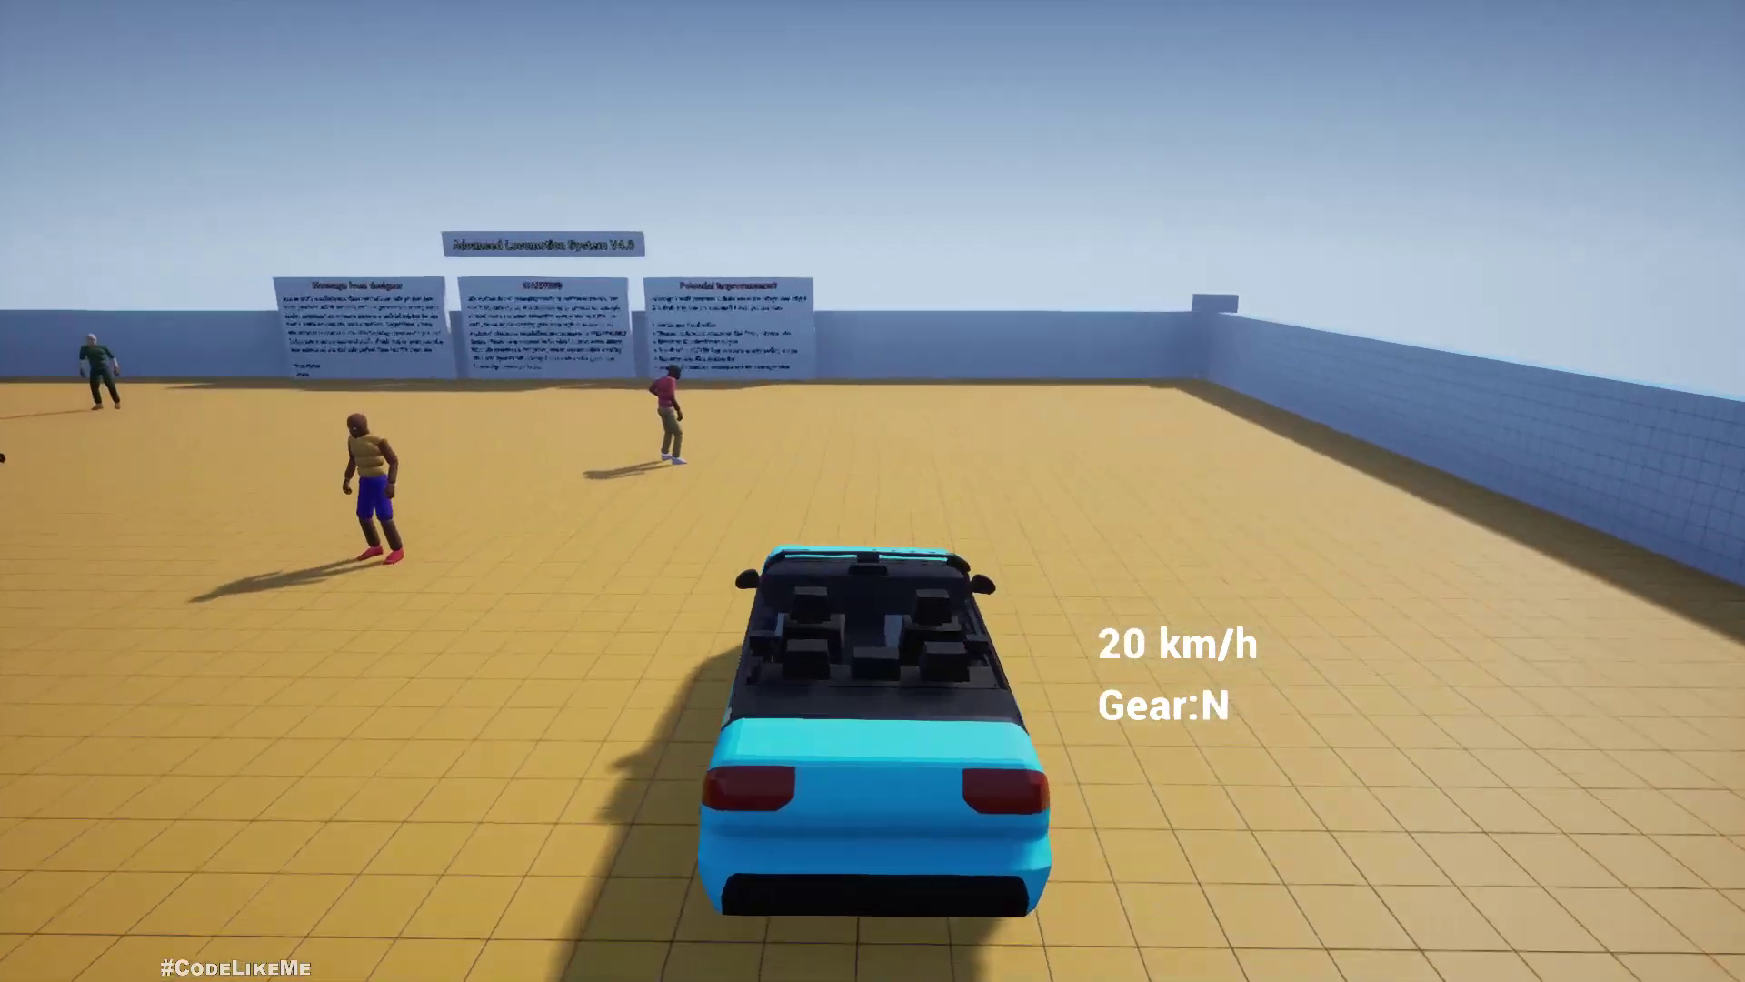
pyautogui.press('w')
pyautogui.press('a')
pyautogui.press('s')
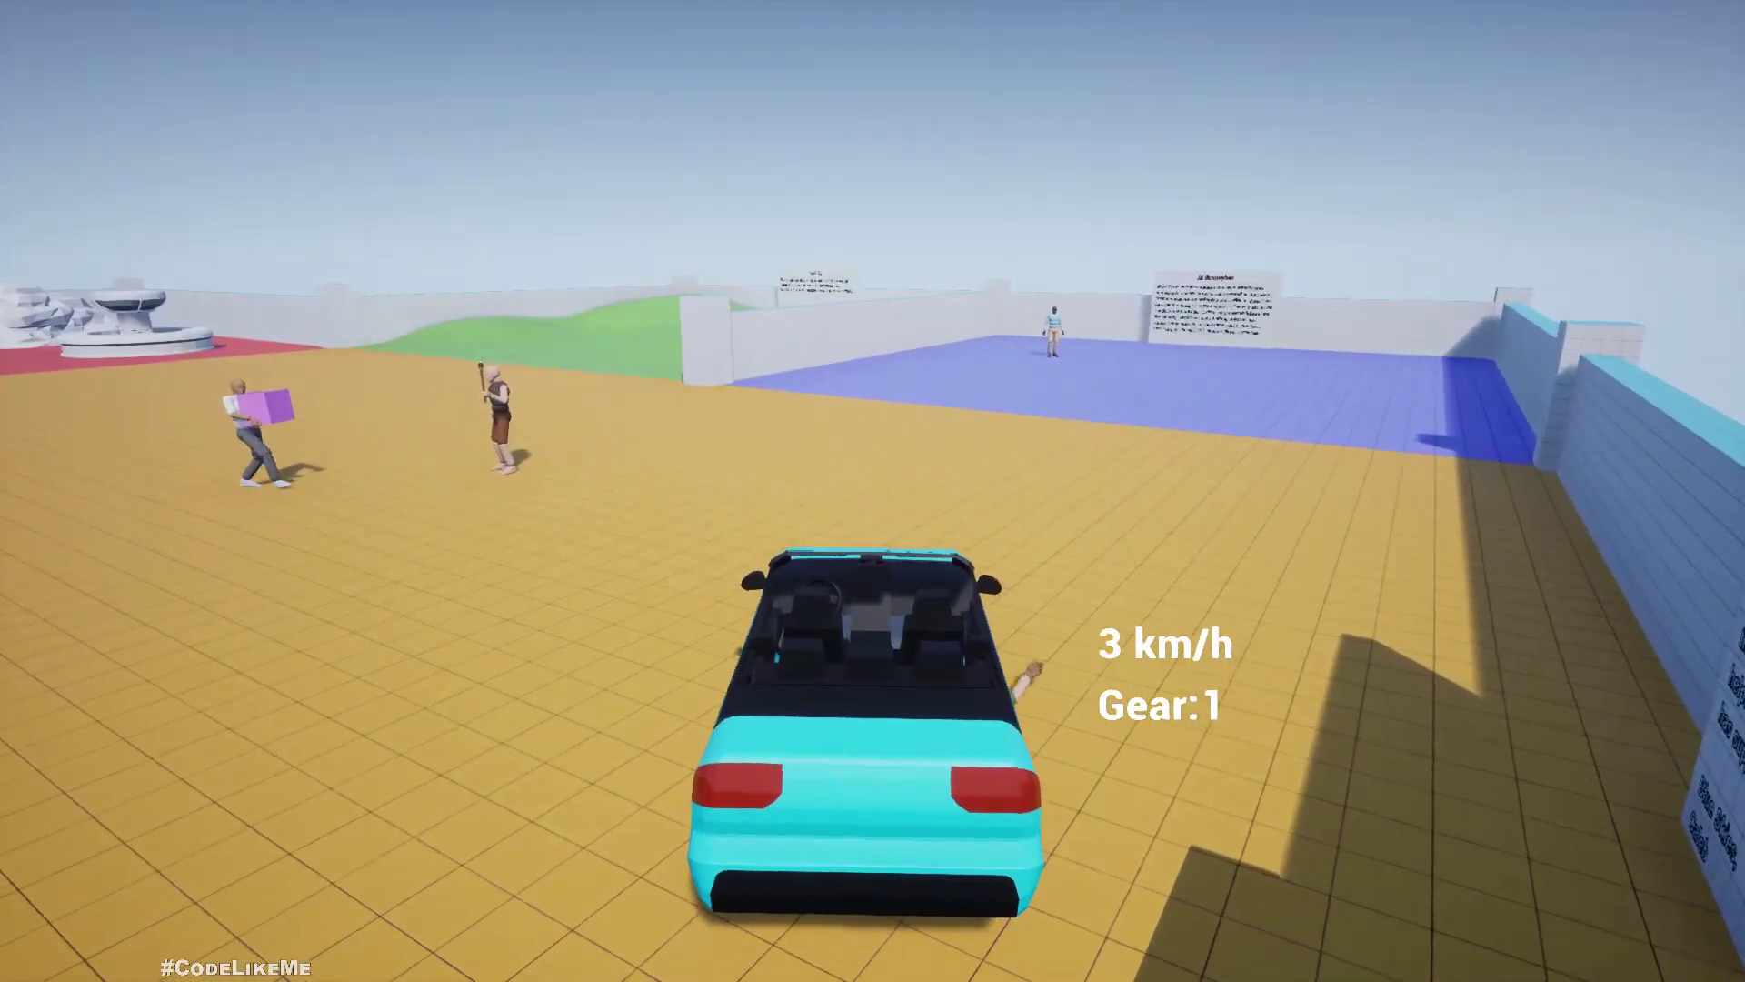
pyautogui.press('Escape')
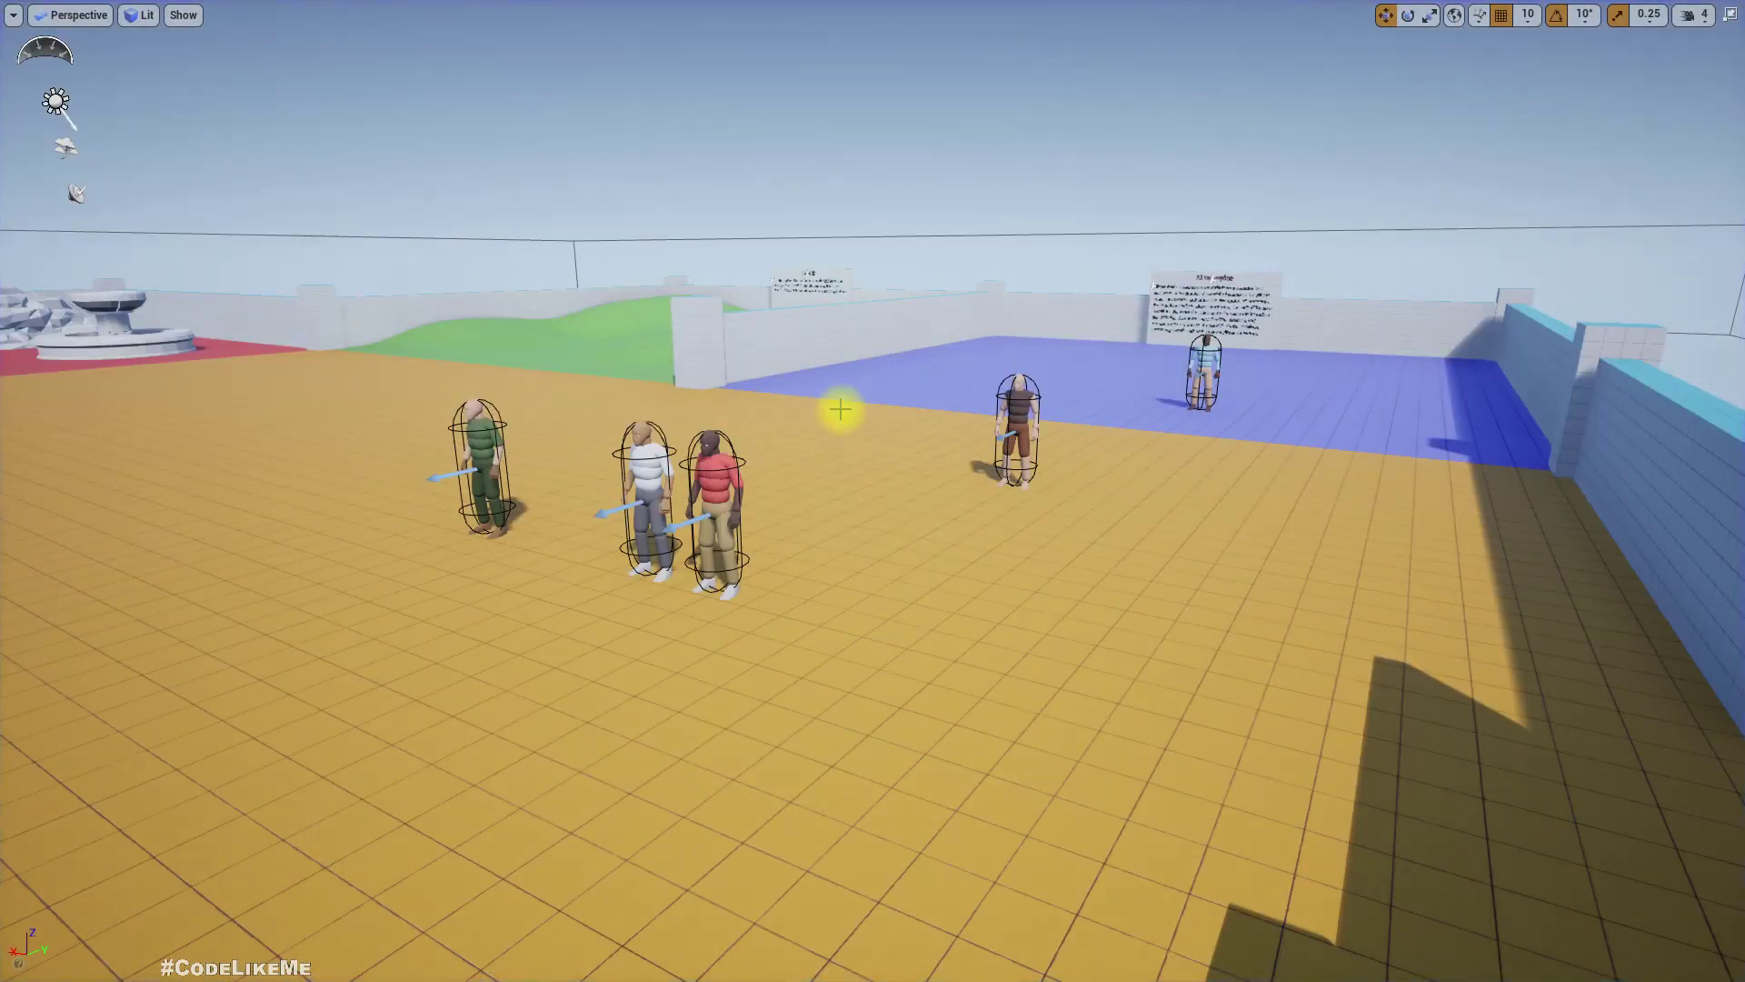
# Examine the Mesh collision responses of the red-shirted ALS_AnimMan_CharacterBP2 placed in the level
pyautogui.moveTo(974, 535); pyautogui.dragTo(895, 535, button='right')
pyautogui.press('F11')
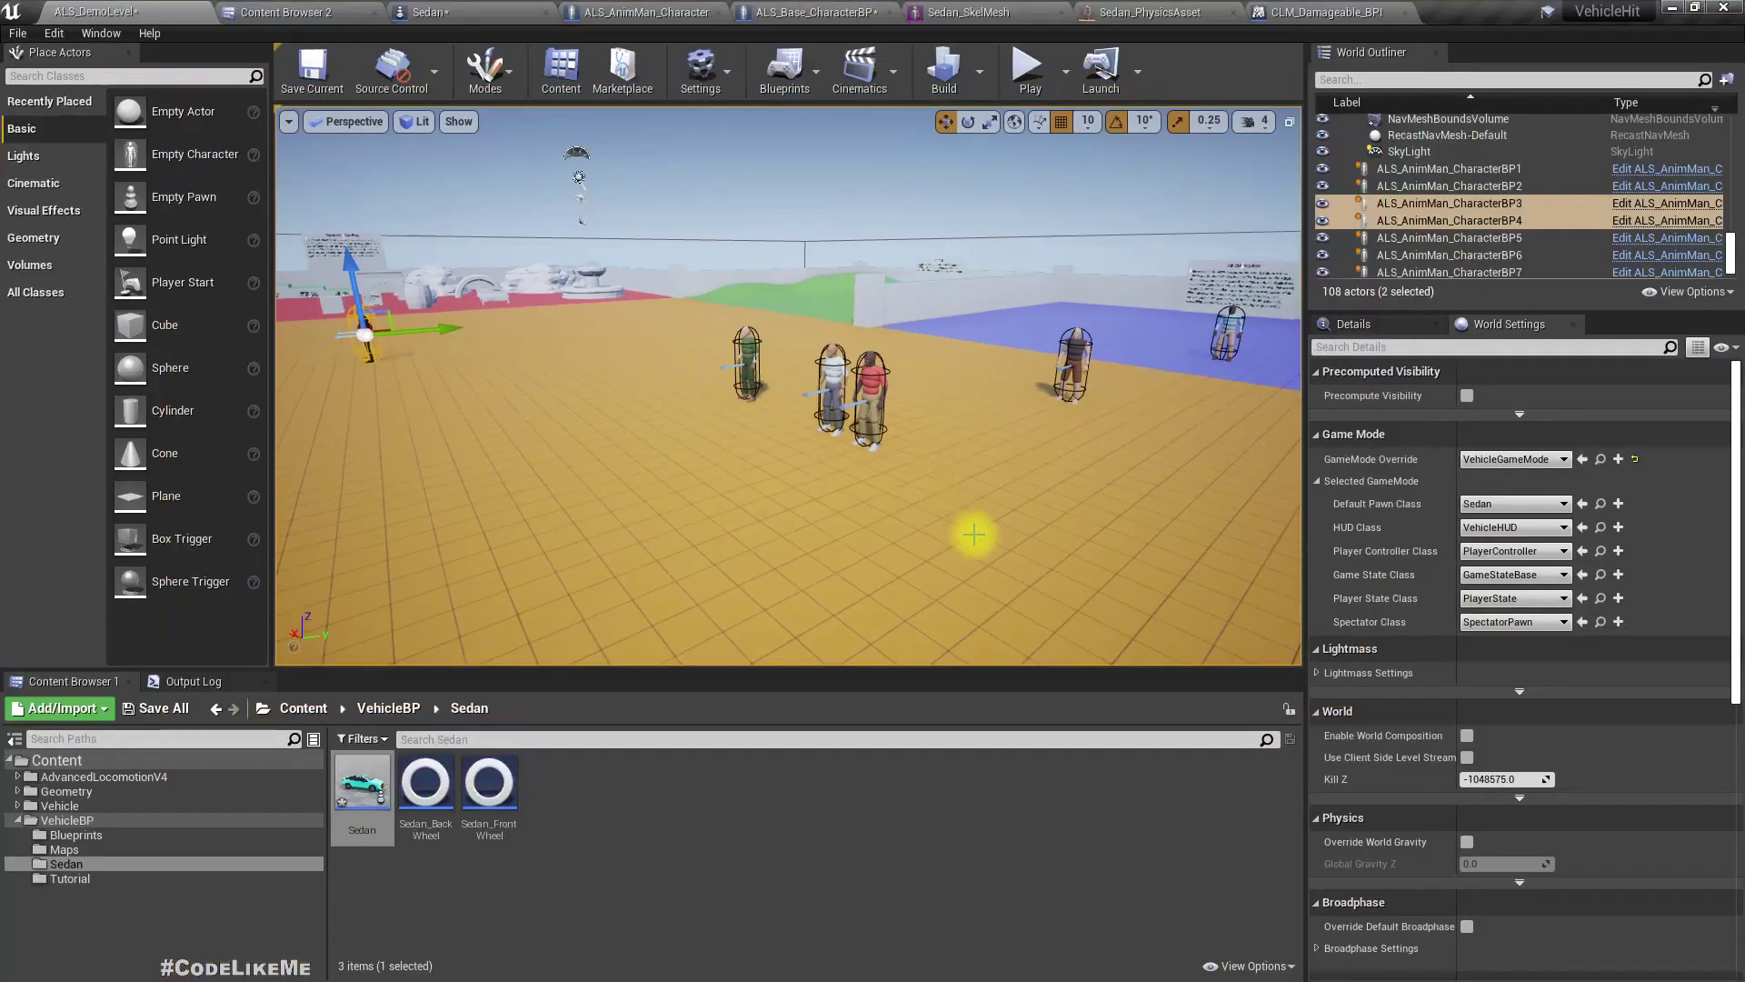
pyautogui.click(865, 368)
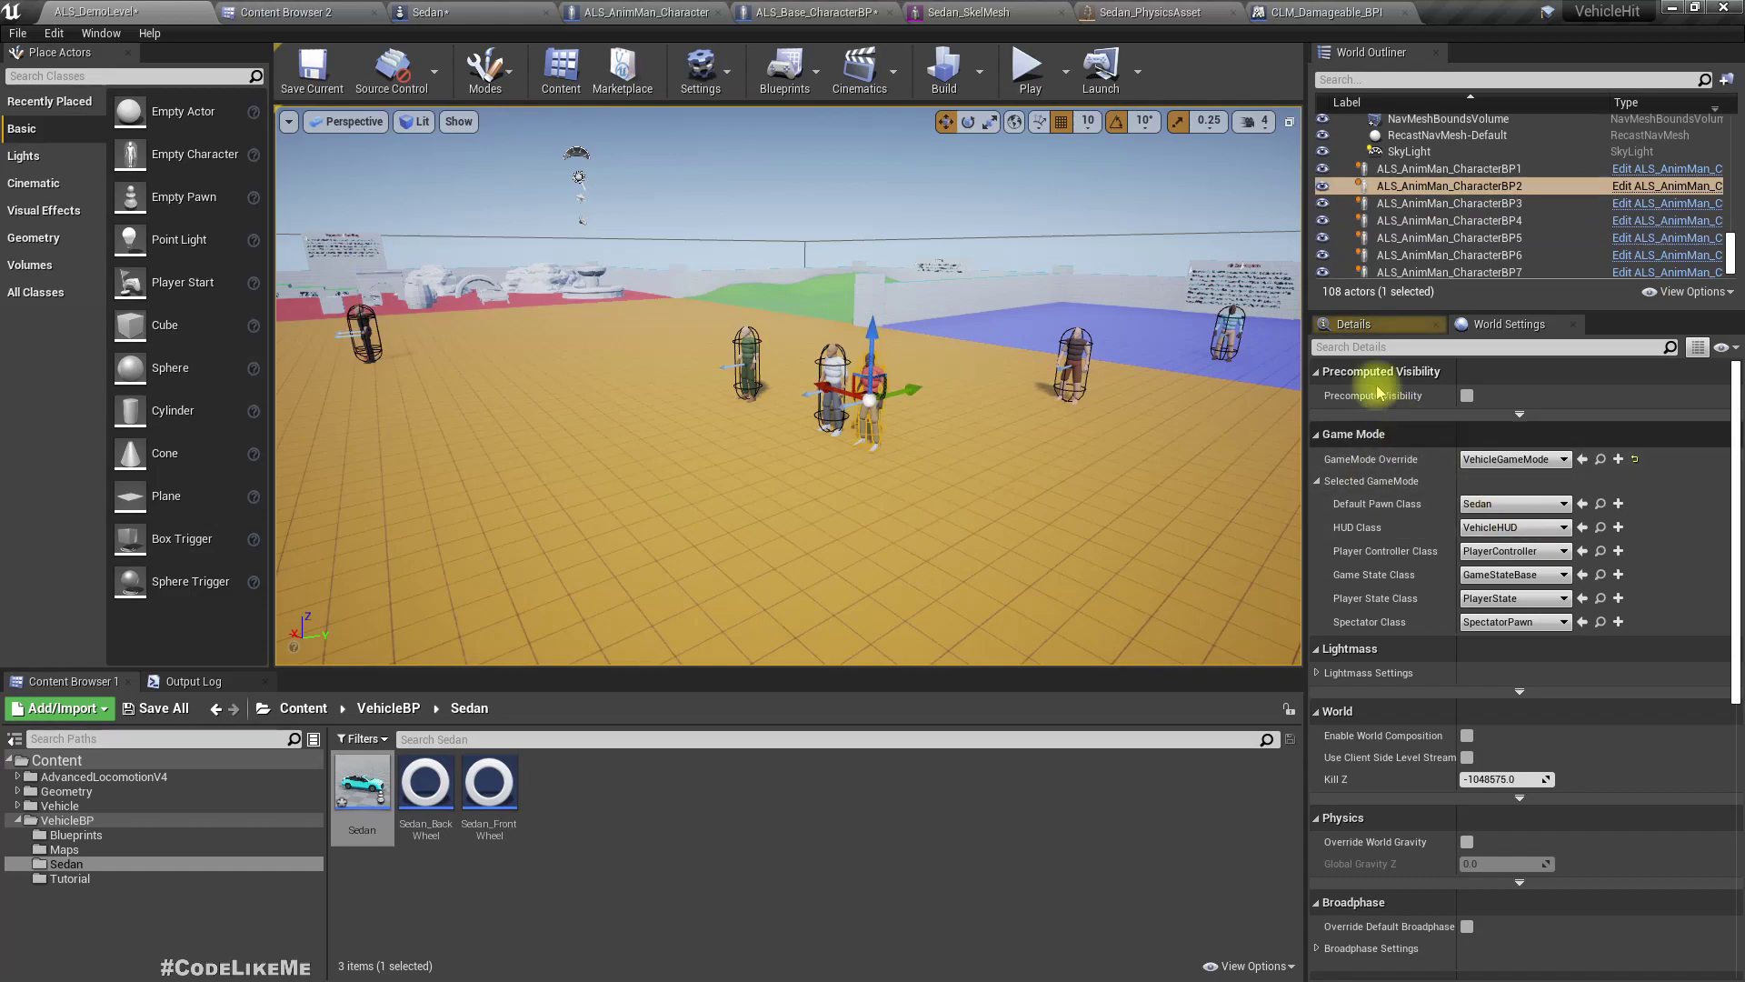
pyautogui.scroll(-10, 1546, 650)
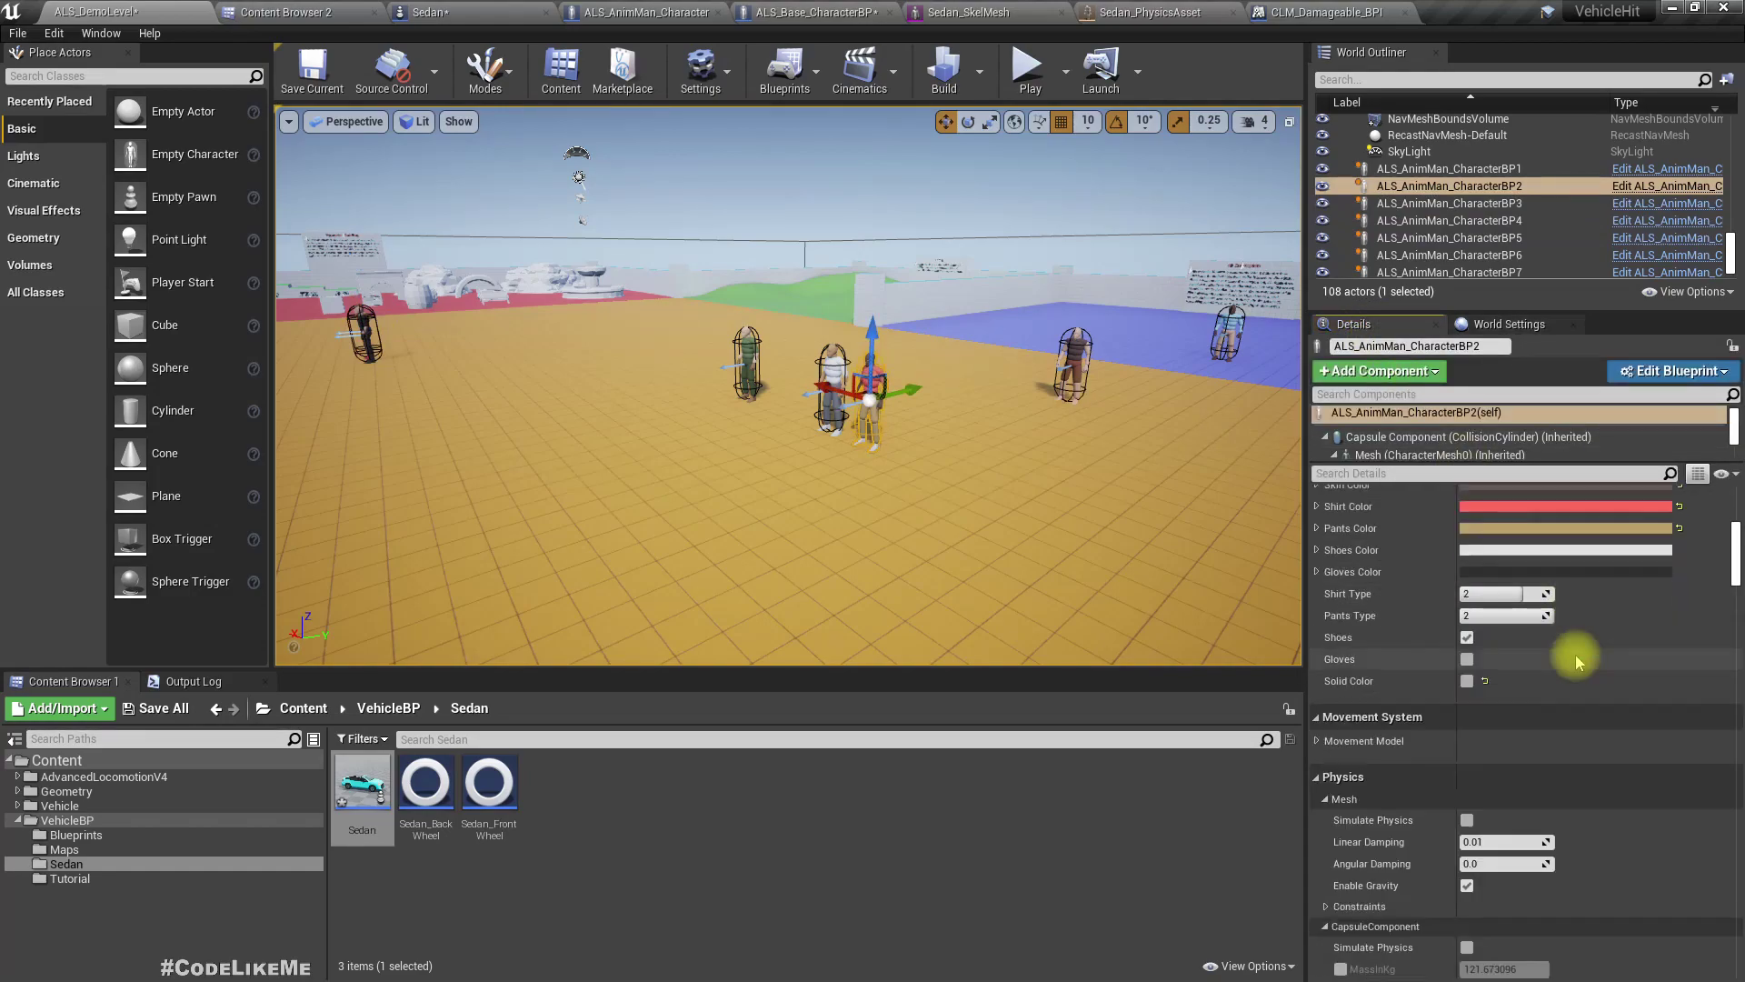
pyautogui.scroll(-12, 1574, 654)
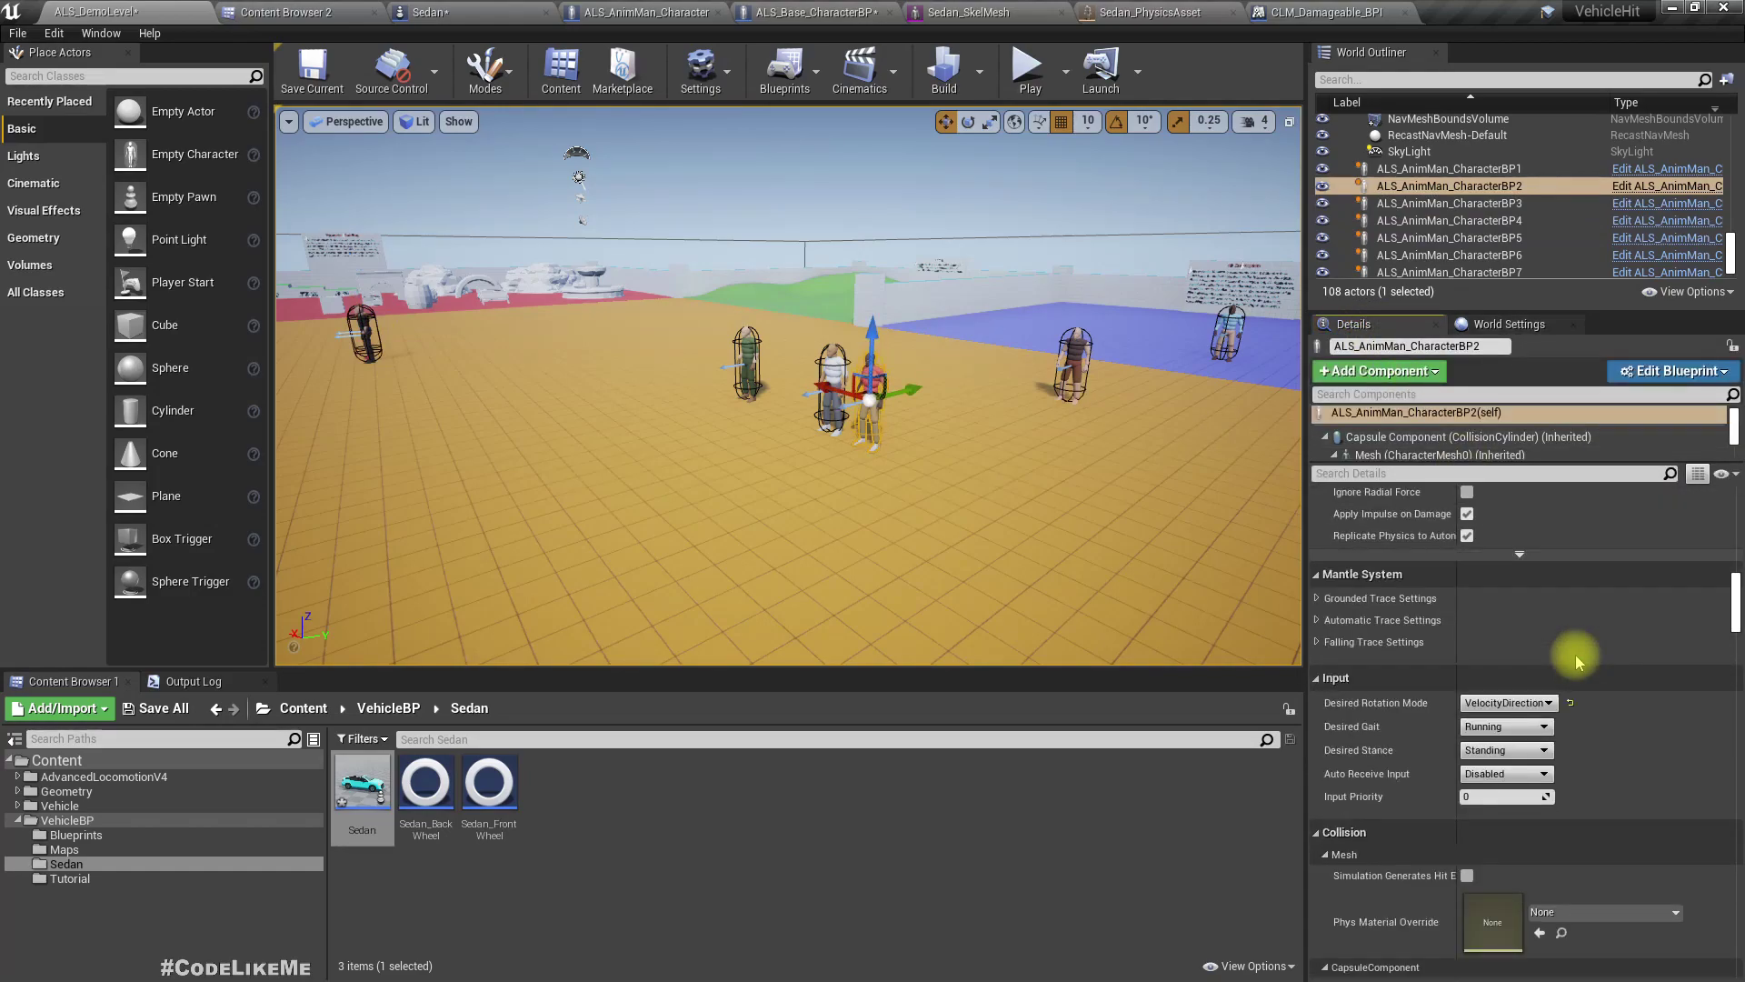
pyautogui.scroll(-10, 1575, 654)
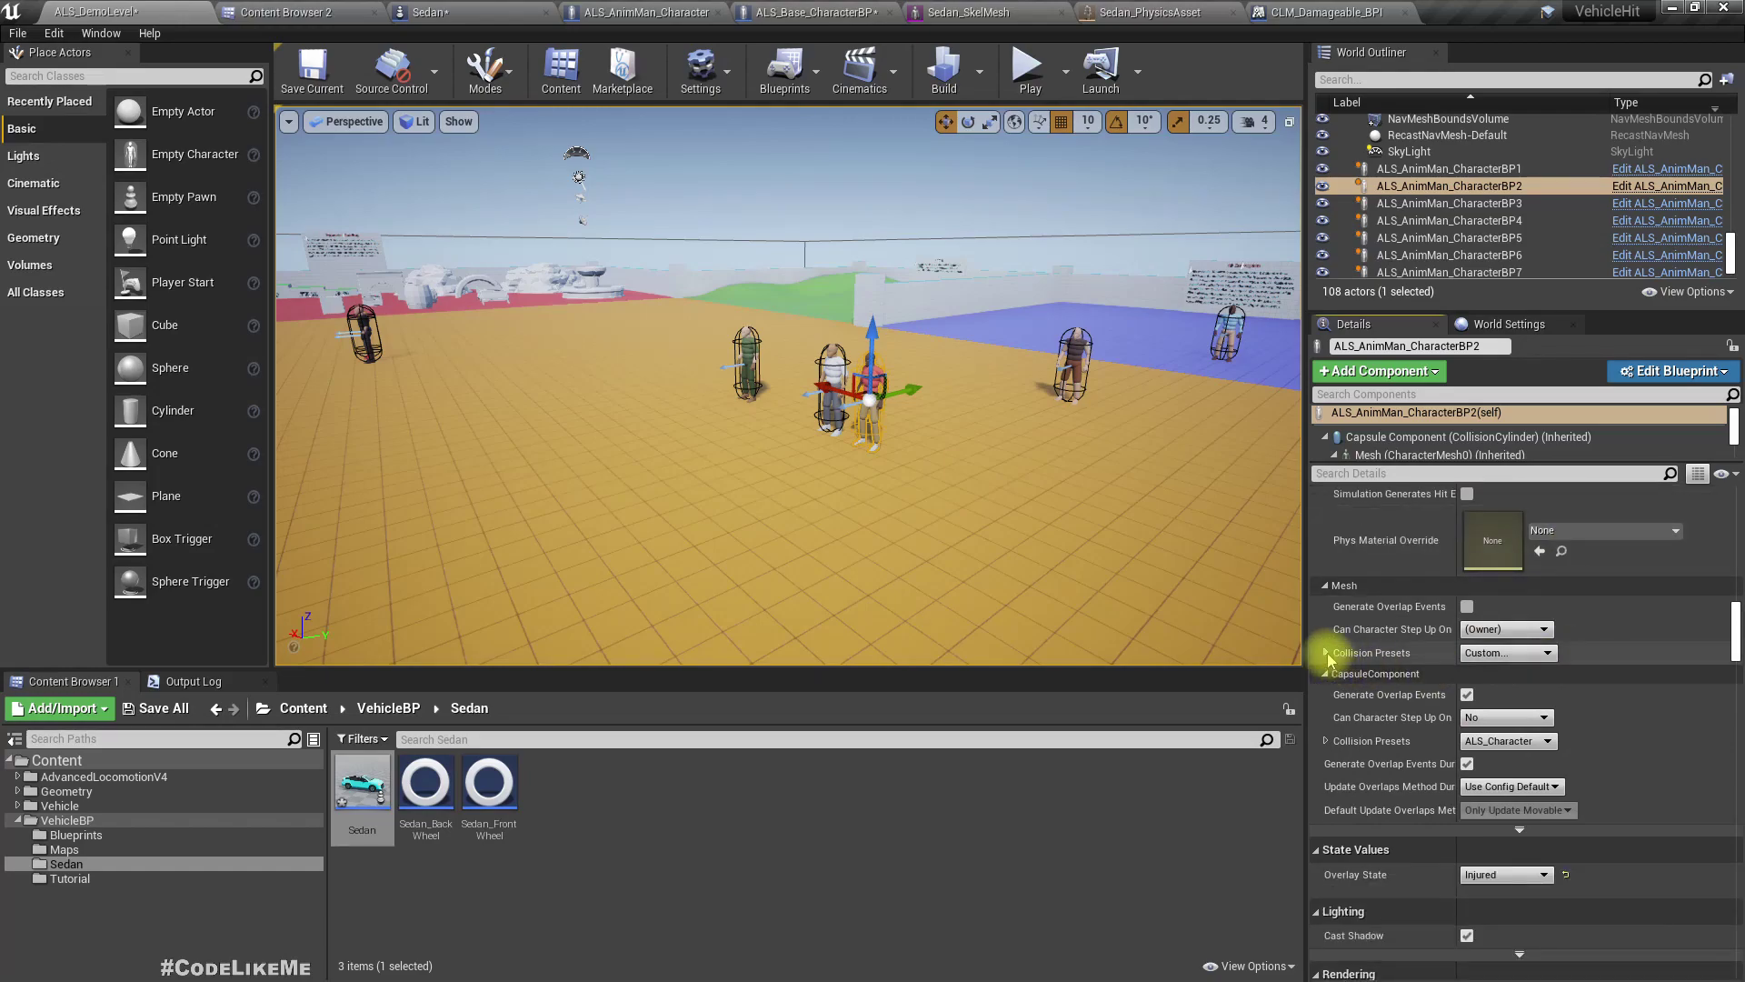
pyautogui.click(1326, 653)
pyautogui.scroll(-3, 1328, 657)
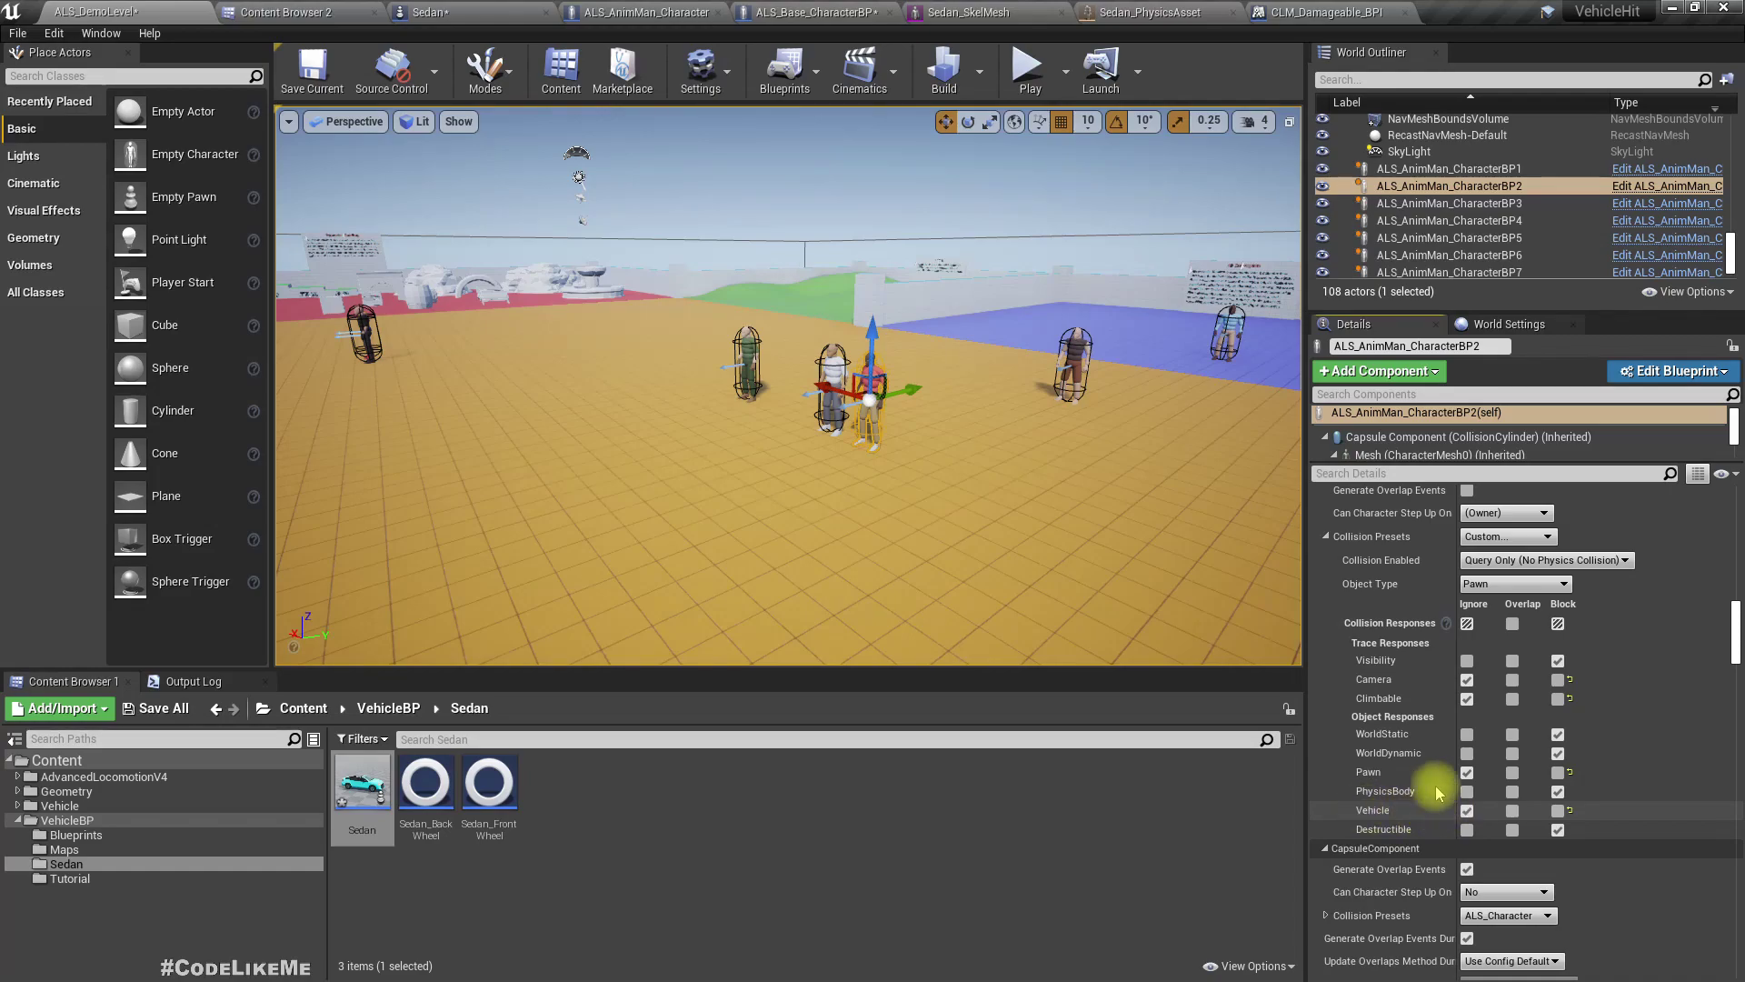
# In the ALS_AnimMan_CharacterBP blueprint, check the capsule's collision presets, set the Mesh's Vehicle response to Block, and compile
pyautogui.click(1665, 188)
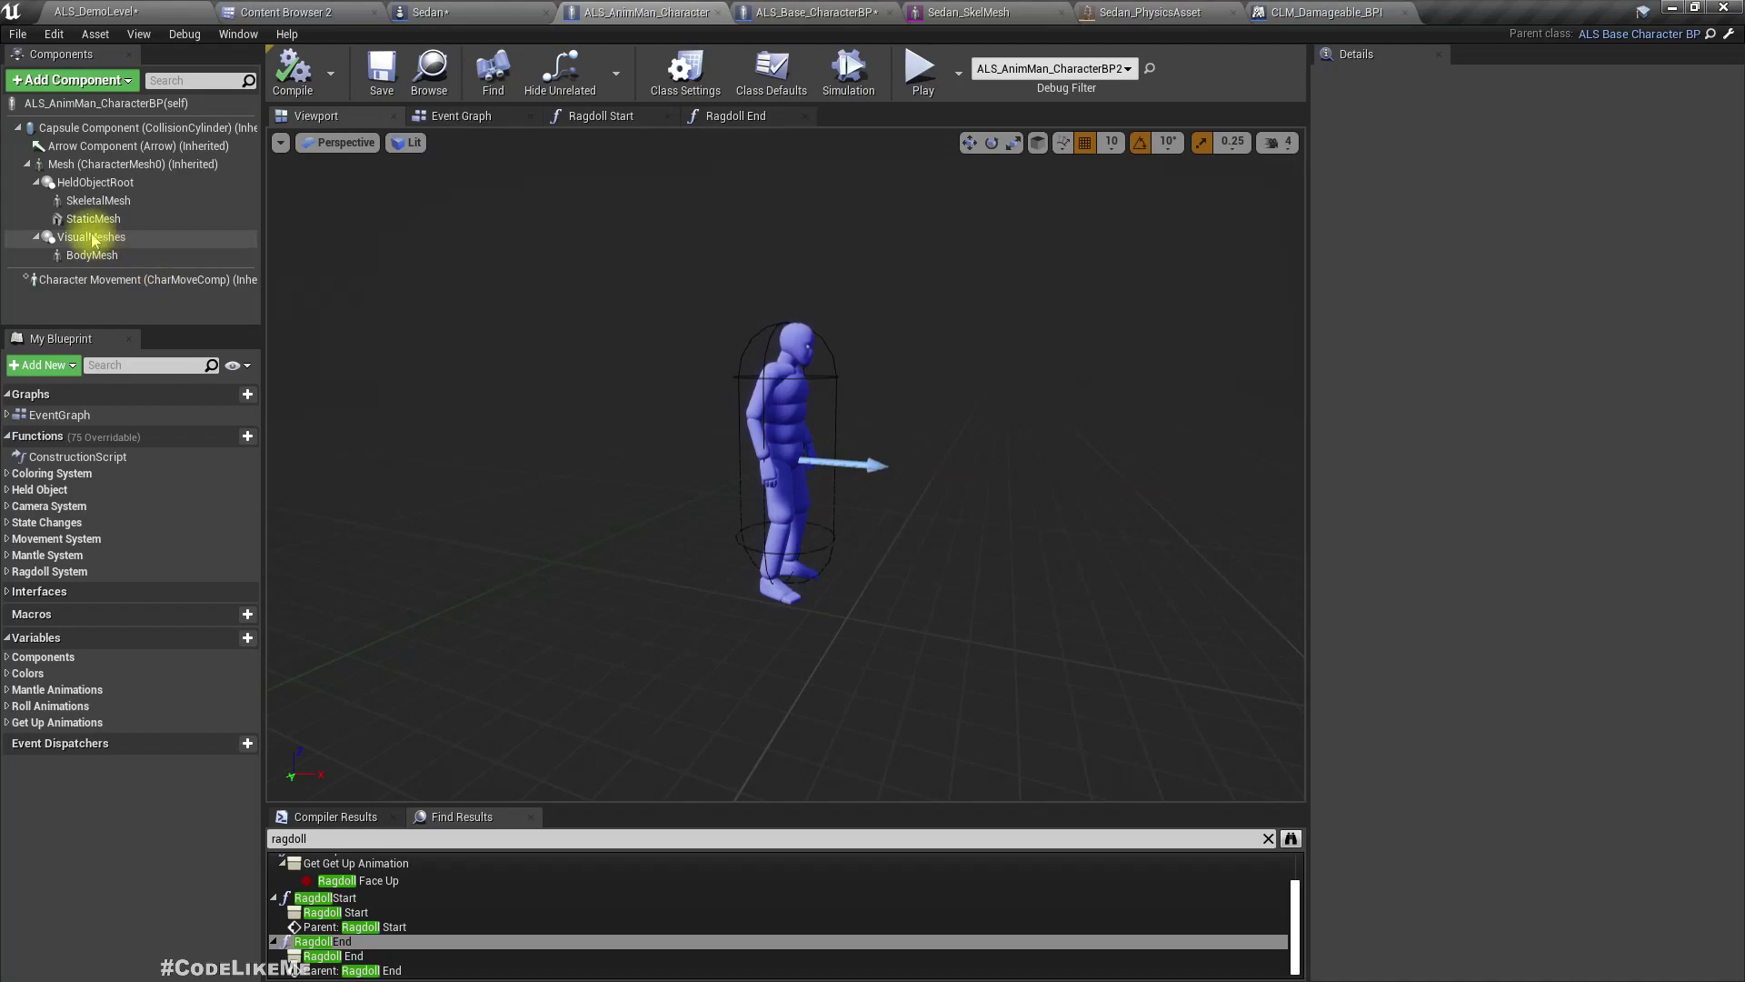
pyautogui.click(88, 133)
pyautogui.scroll(-3, 1667, 476)
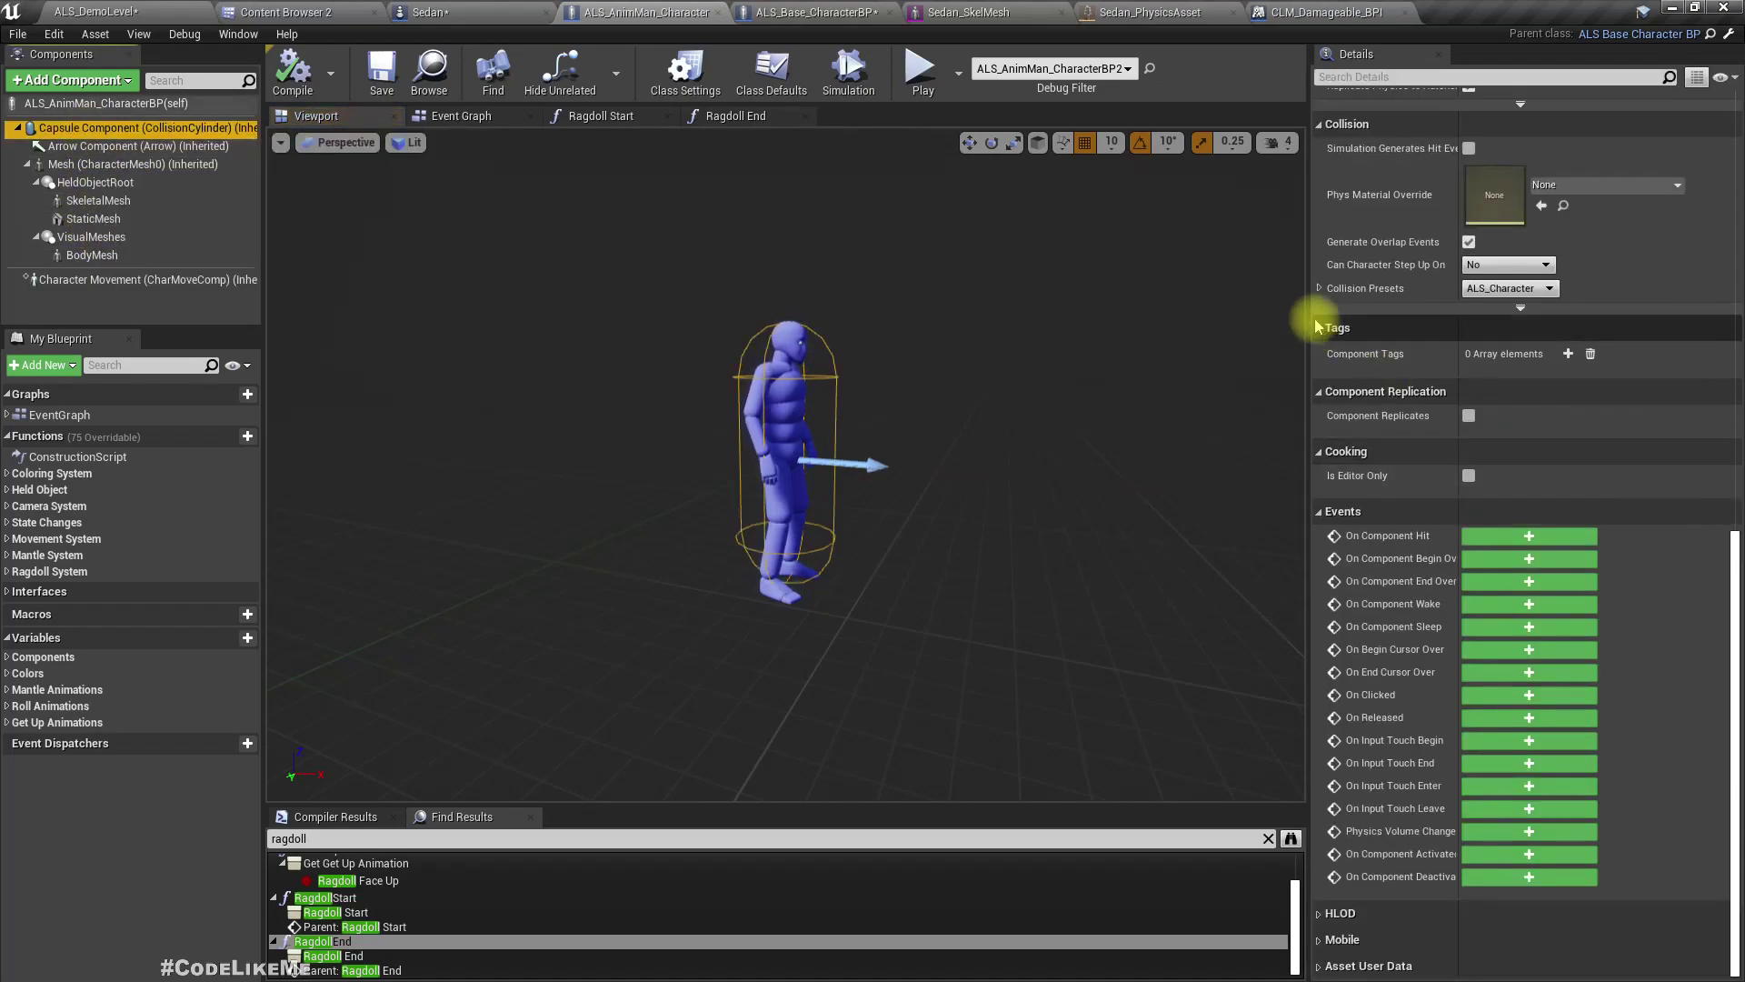
pyautogui.click(1321, 289)
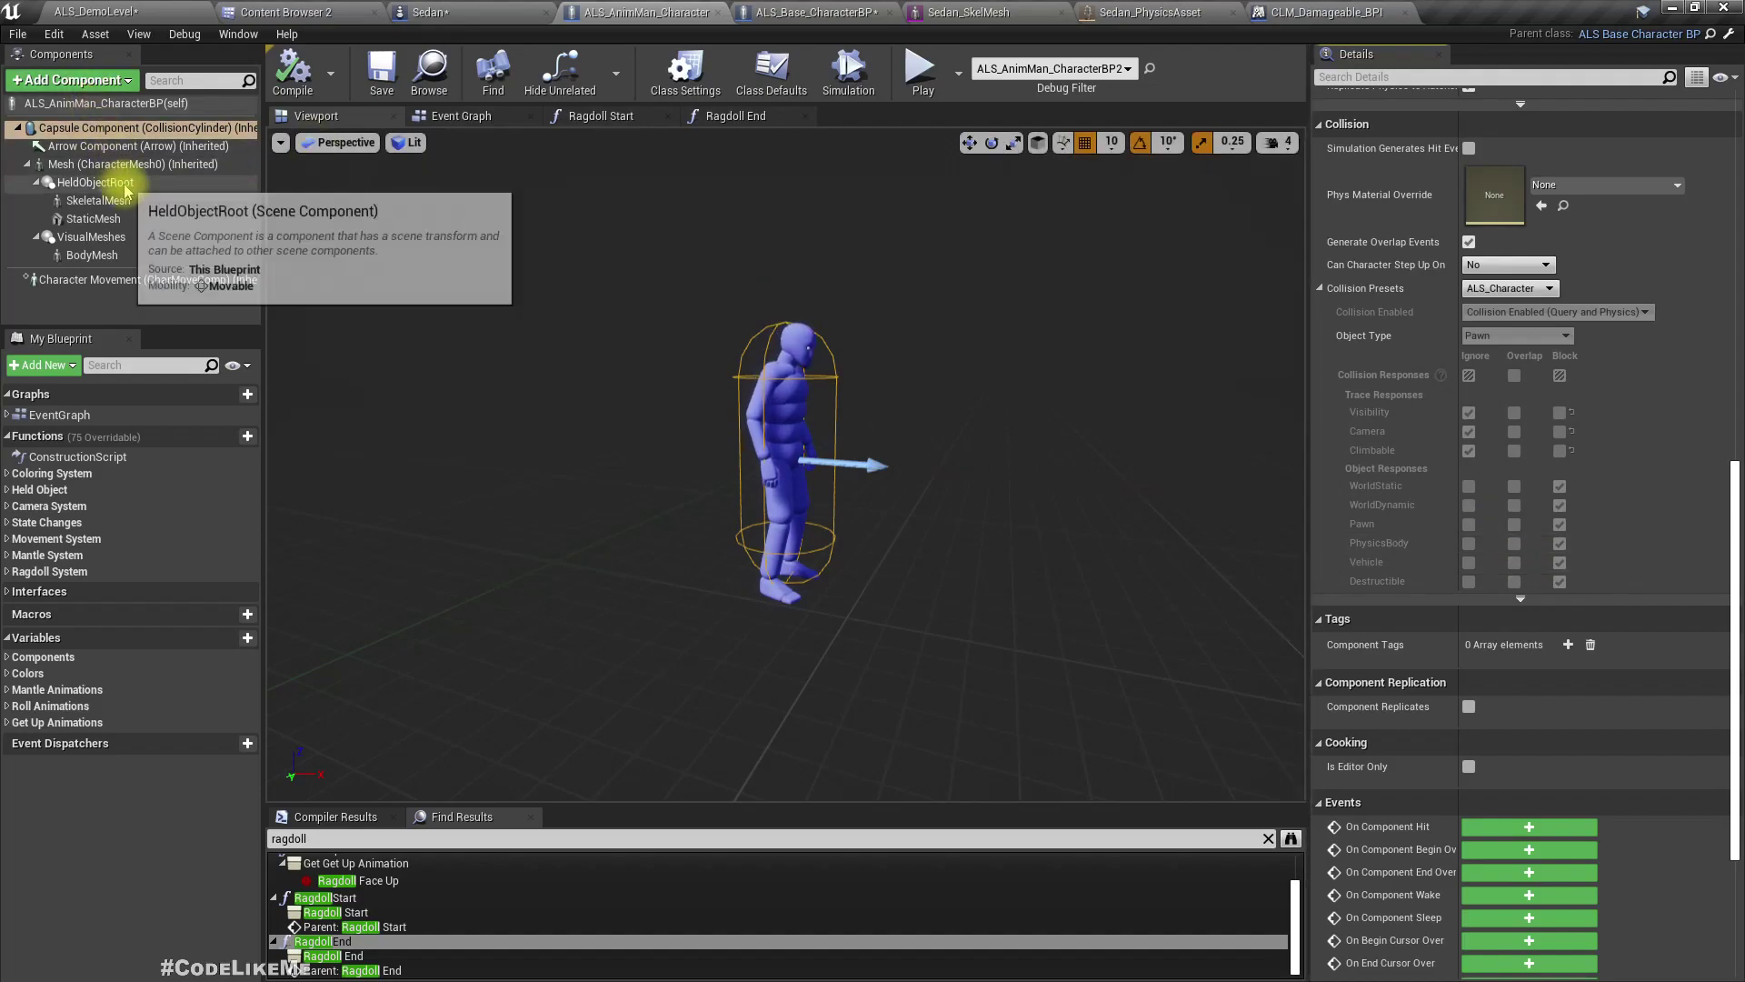
pyautogui.click(80, 166)
pyautogui.scroll(-2, 1559, 673)
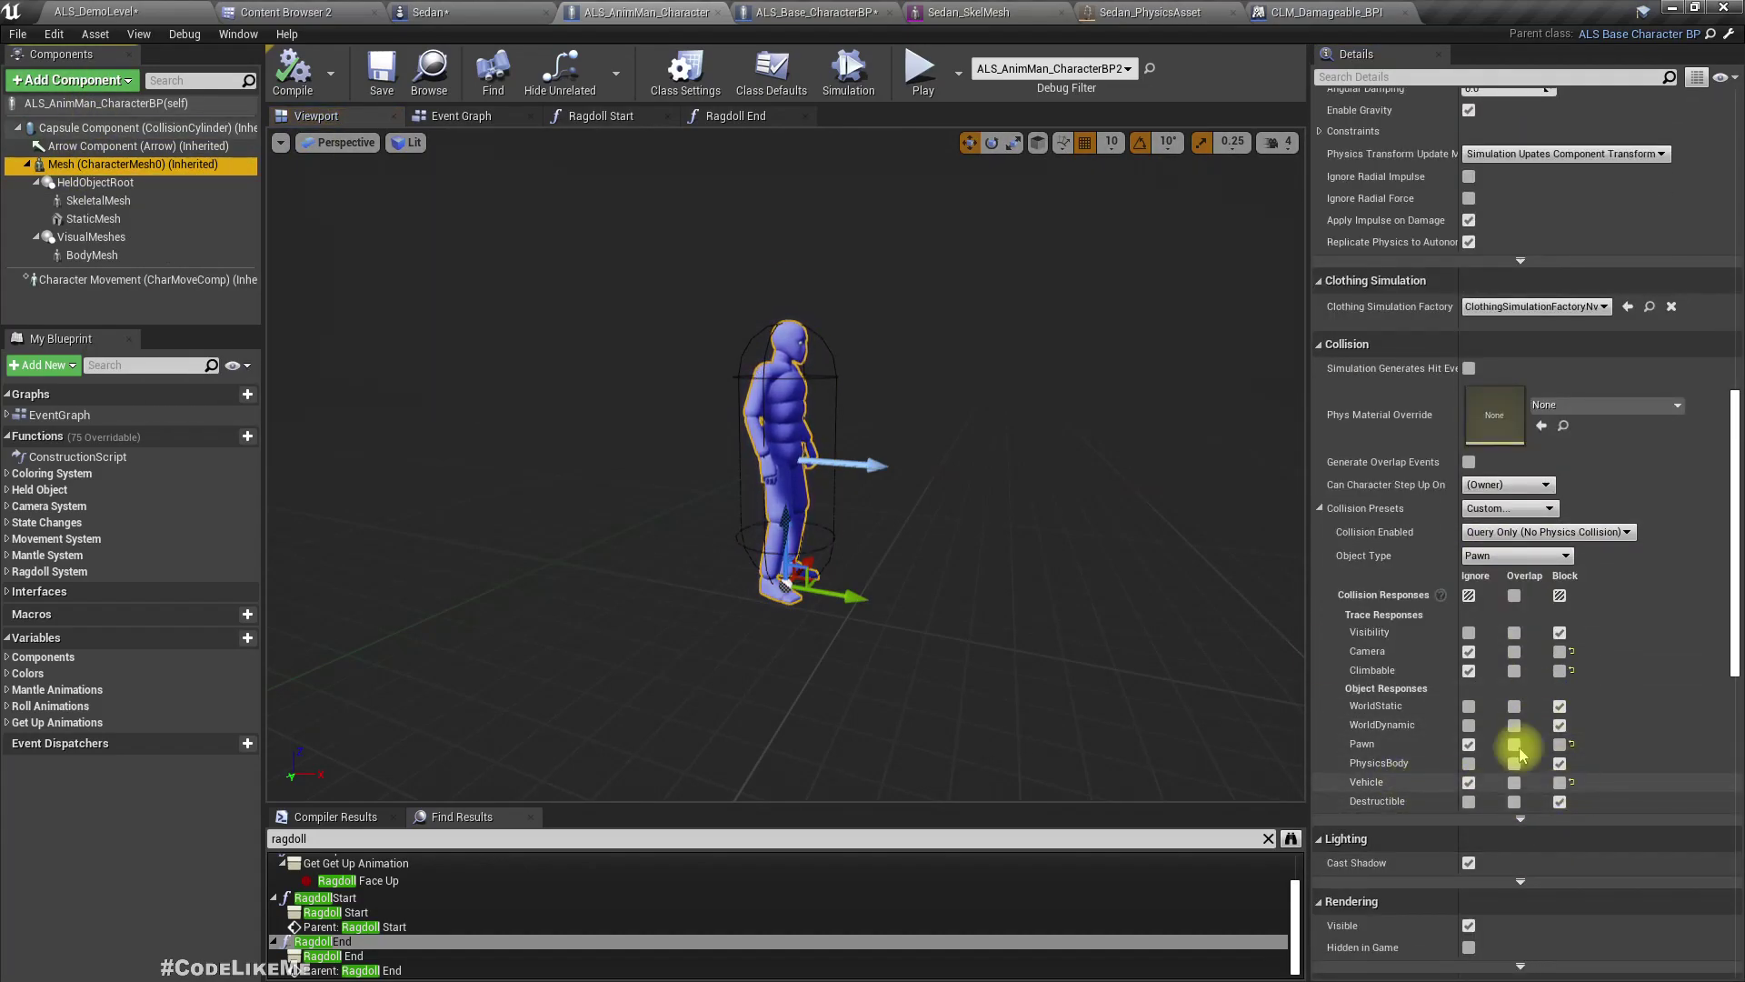
pyautogui.click(1560, 782)
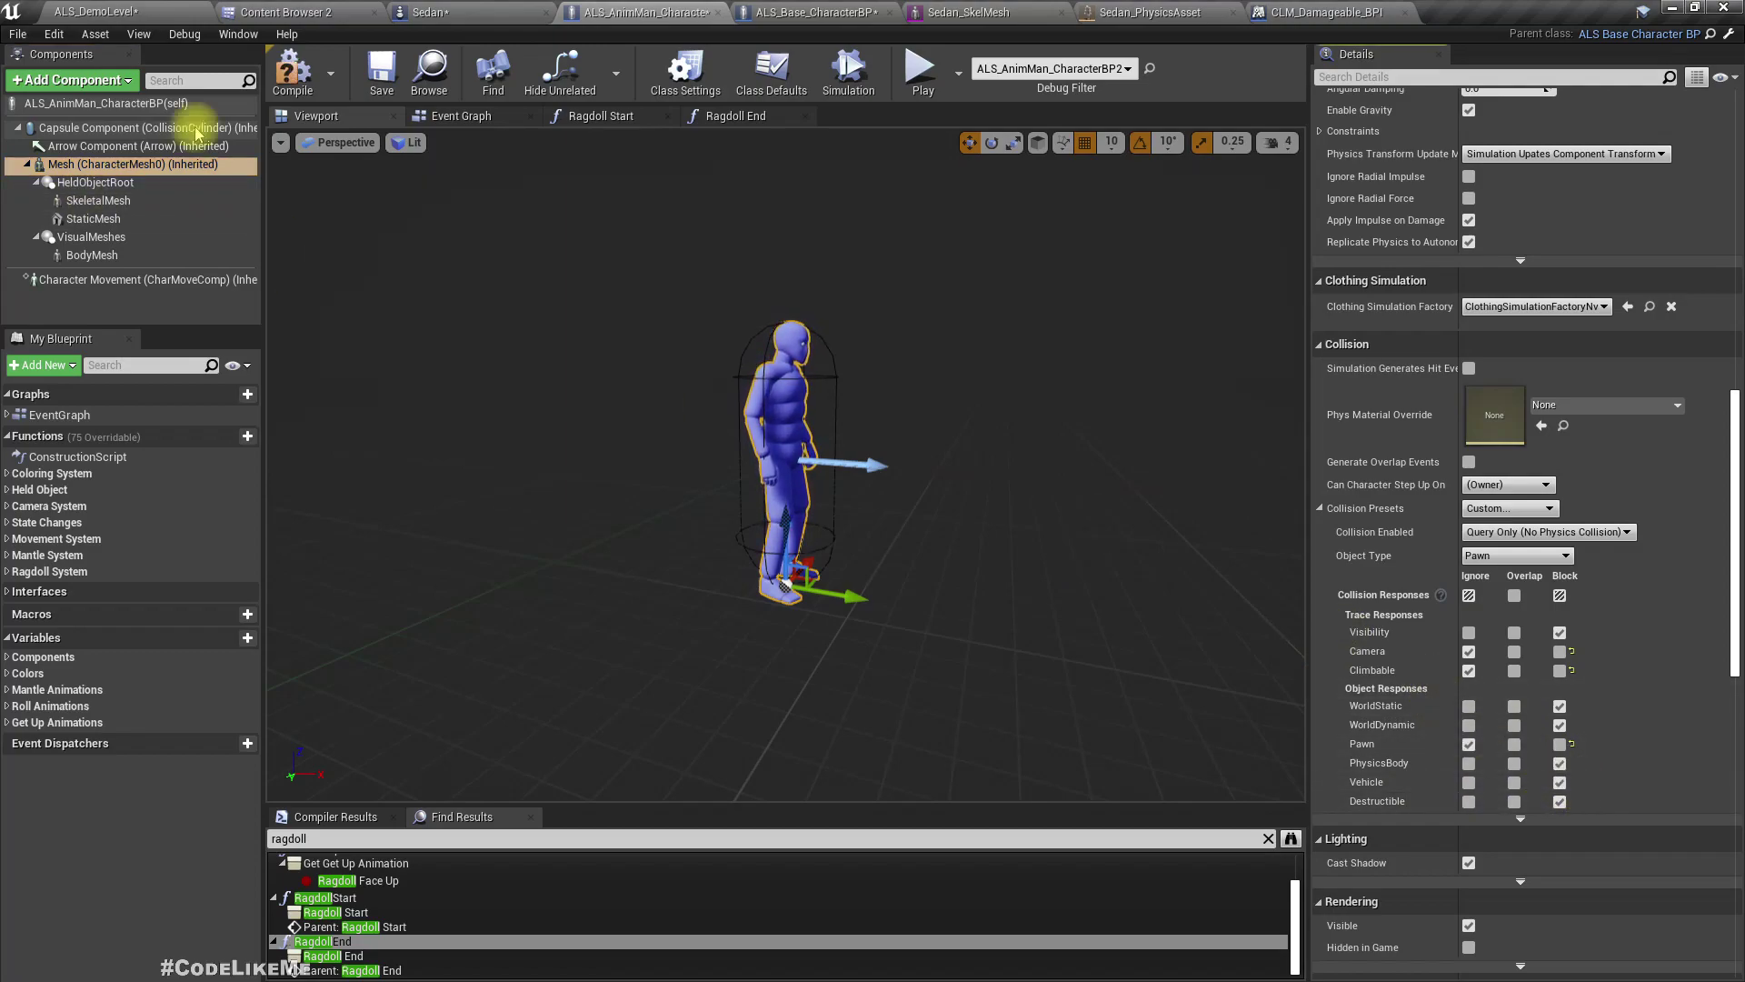
pyautogui.click(290, 77)
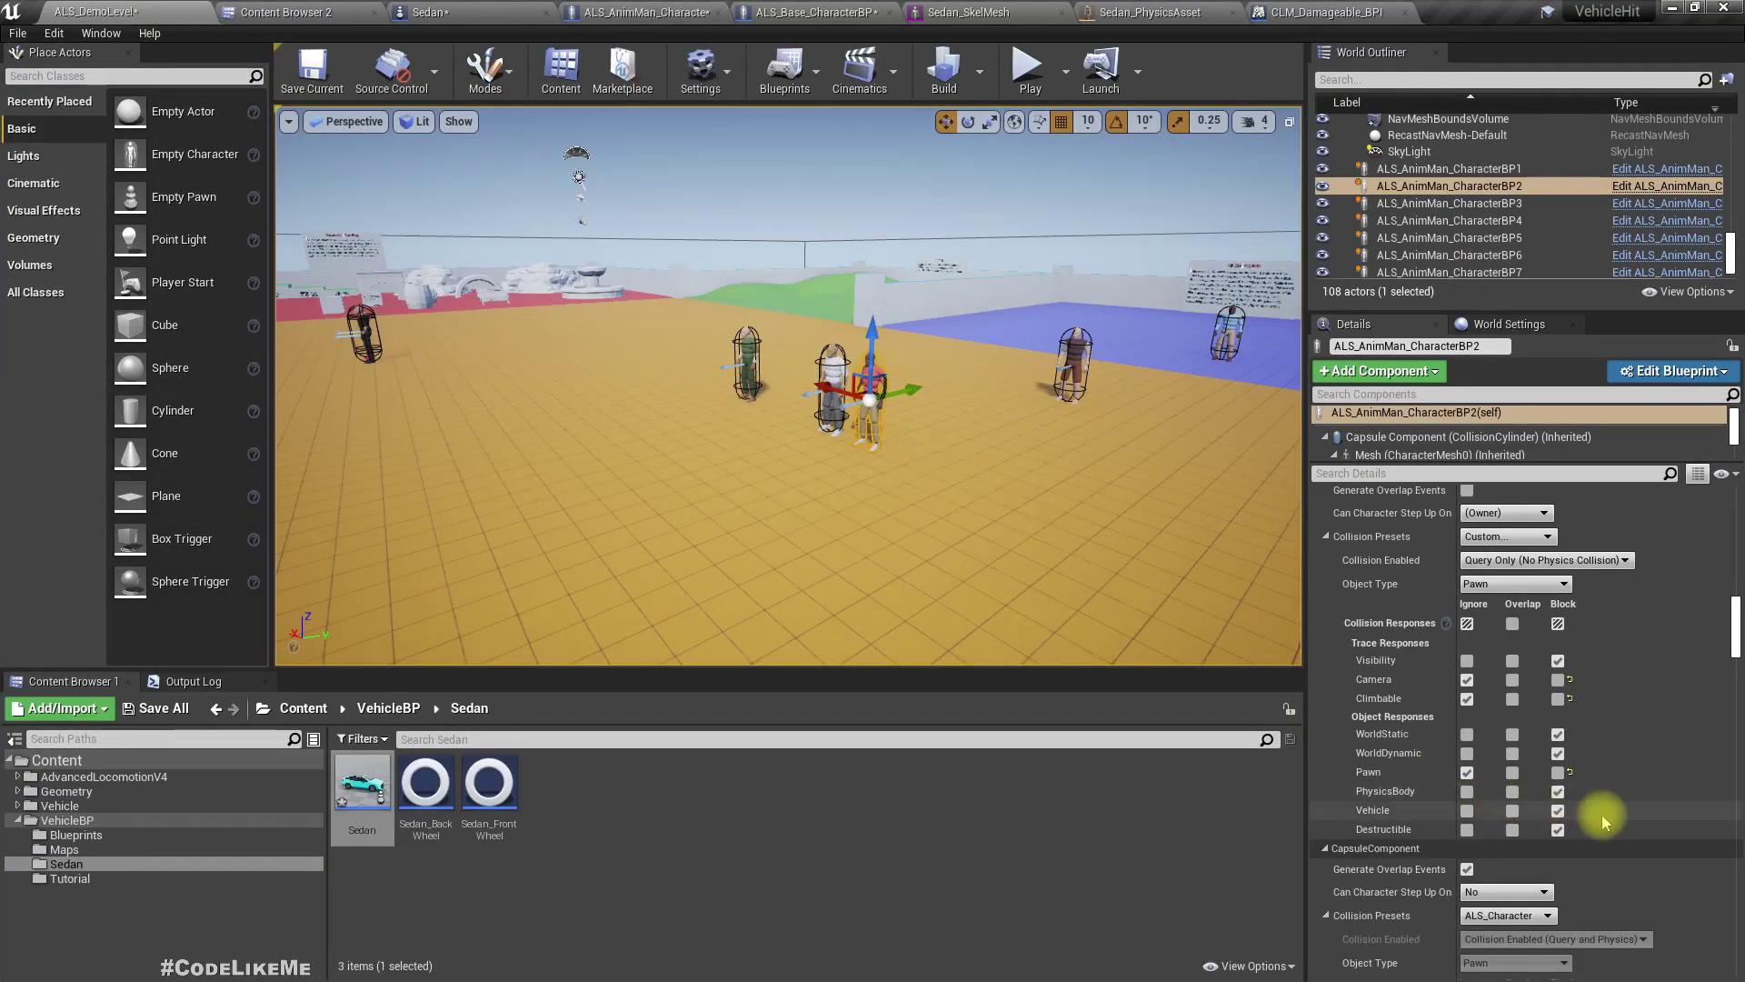
# Playtest the level full-screen, driving the Sedan forward into the box-carrying, red-shirted and green-clothed characters, and brake
pyautogui.moveTo(806, 519); pyautogui.dragTo(757, 550, button='right')
pyautogui.press('F11')
pyautogui.hotkey('alt', 'p')
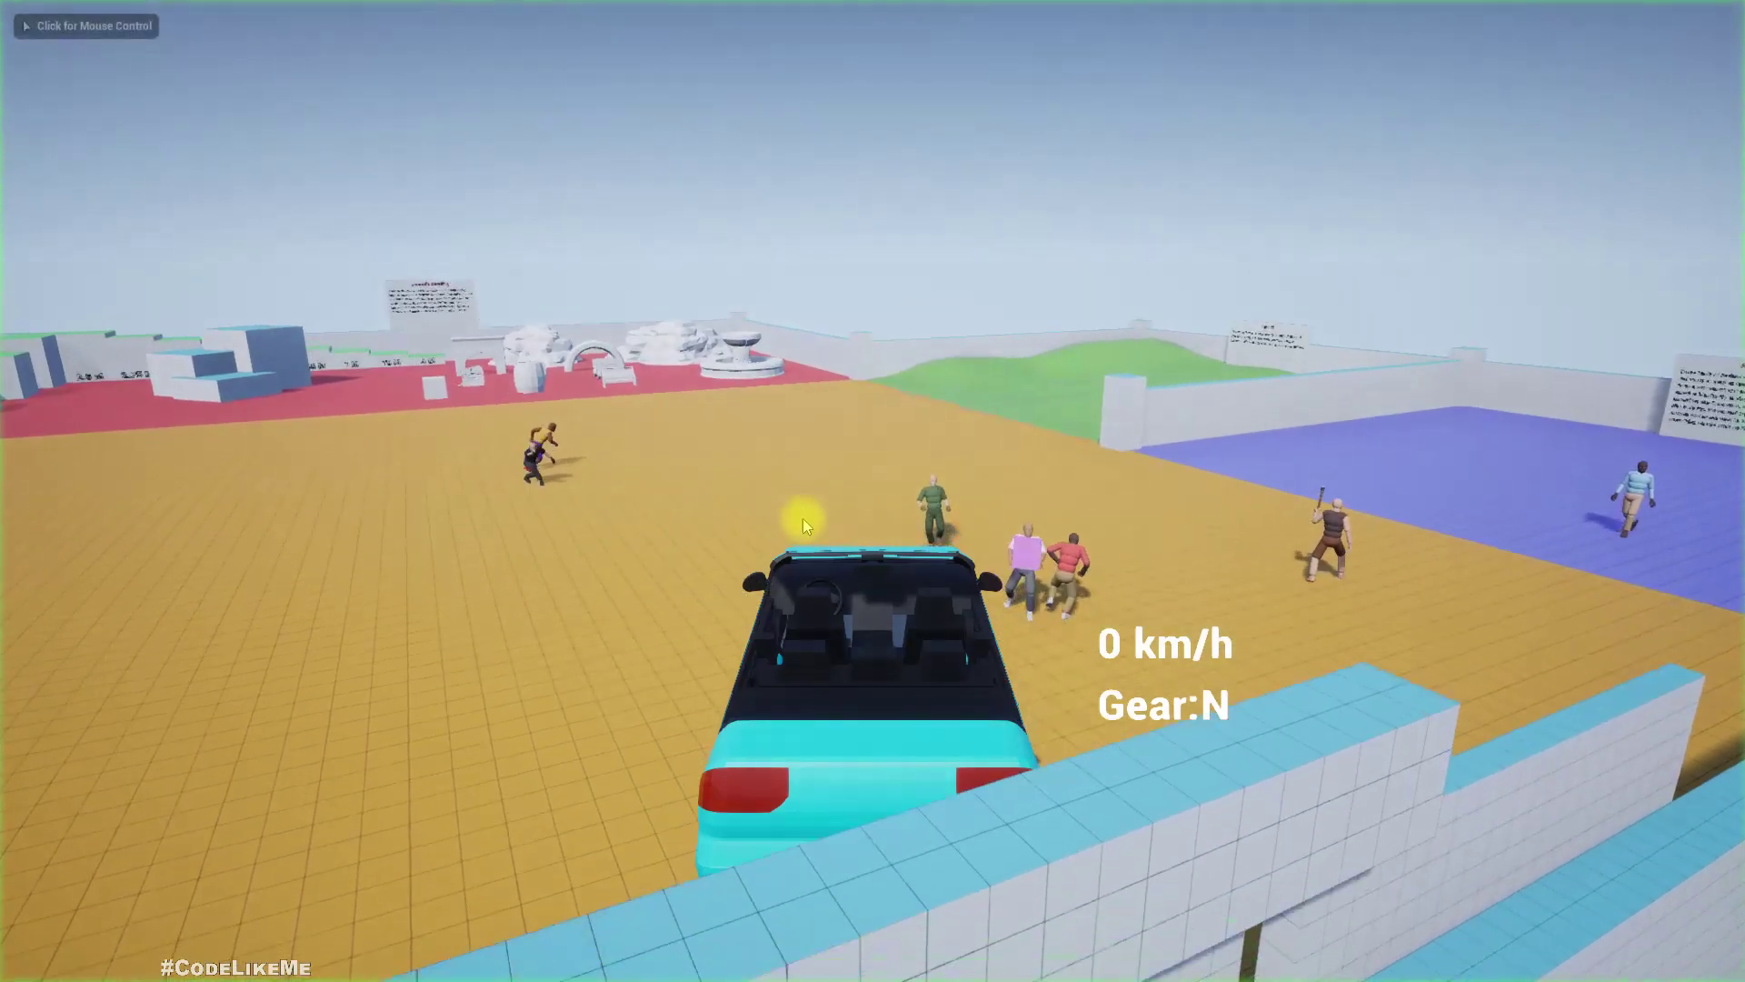
pyautogui.click(799, 517)
pyautogui.press('w')
pyautogui.press('w')
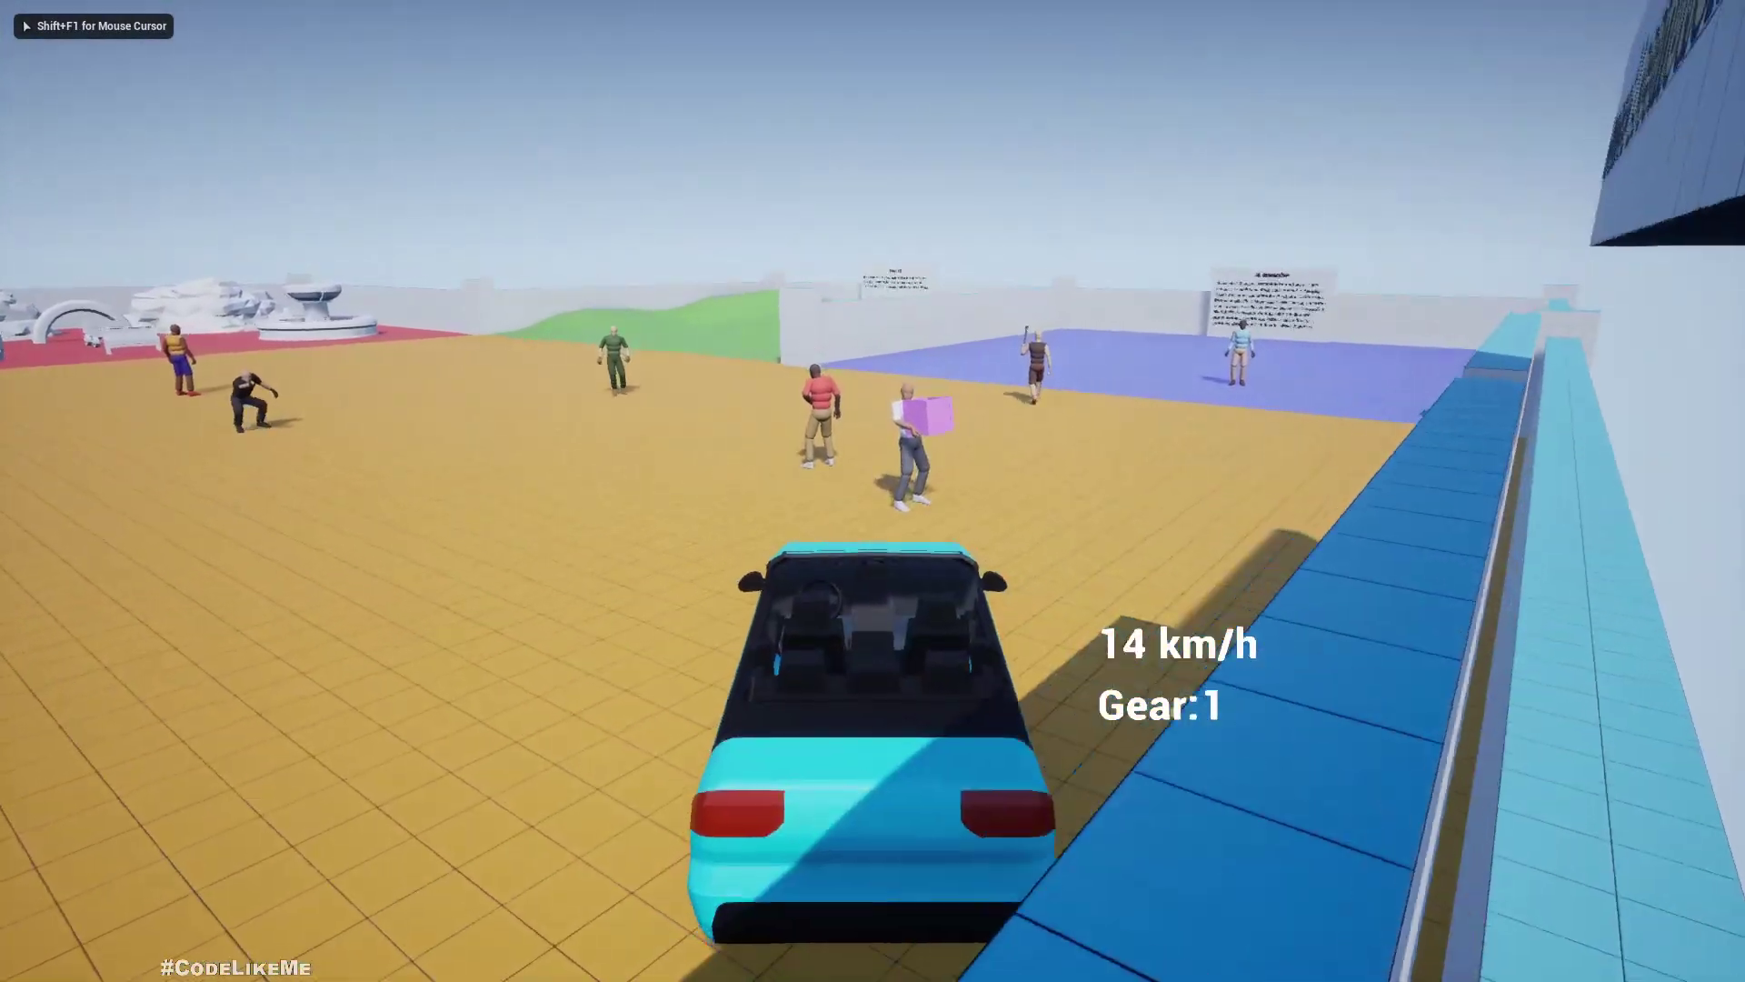
pyautogui.press('w')
pyautogui.press('a')
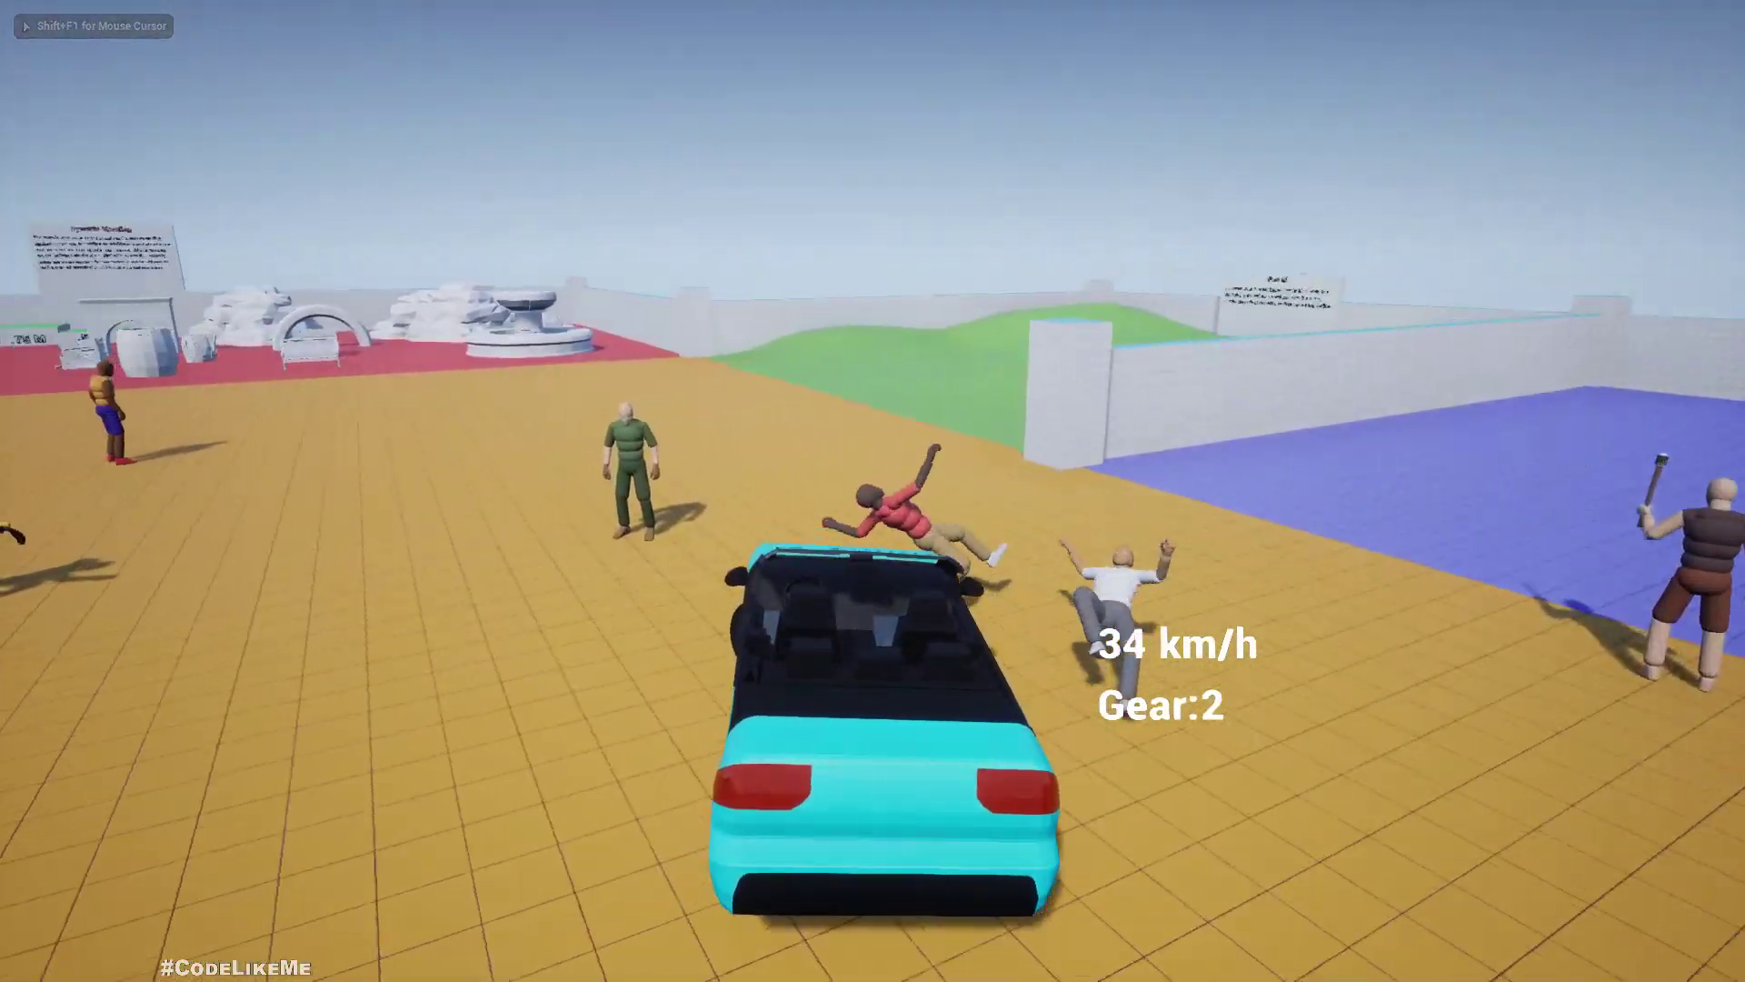
pyautogui.press('s')
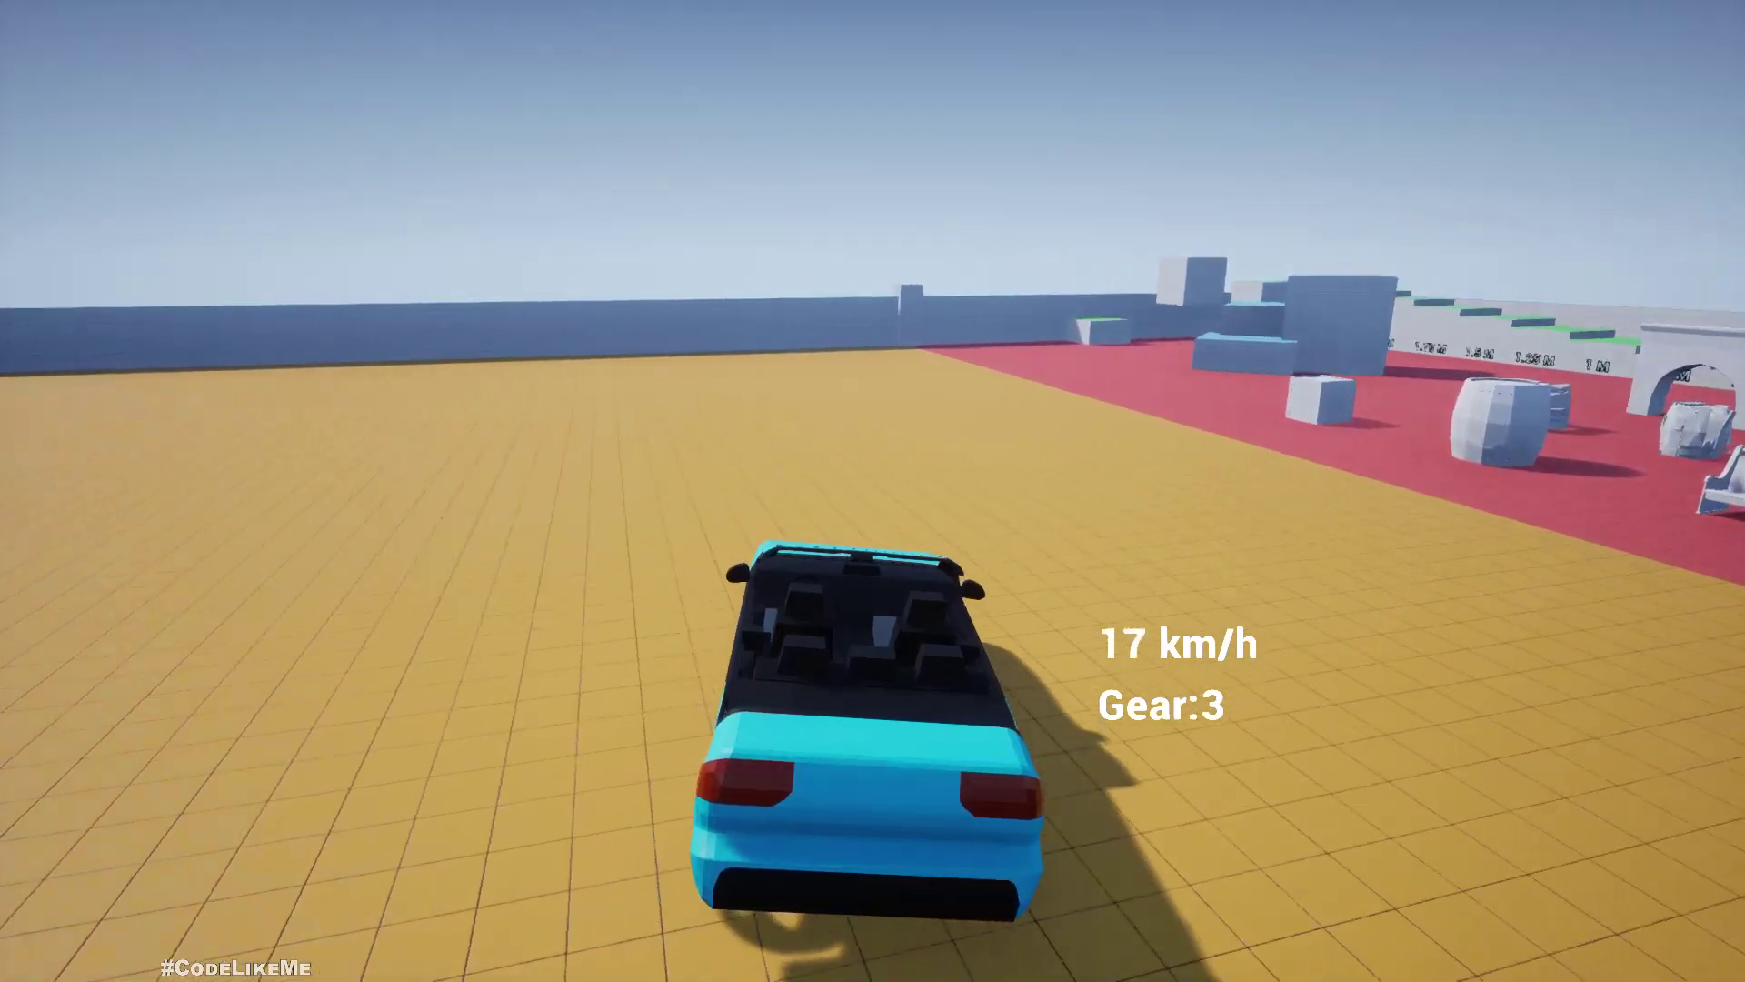
# Turn the Sedan around and drive it into the crouching black-clothed character on the orange floor
pyautogui.press('d')
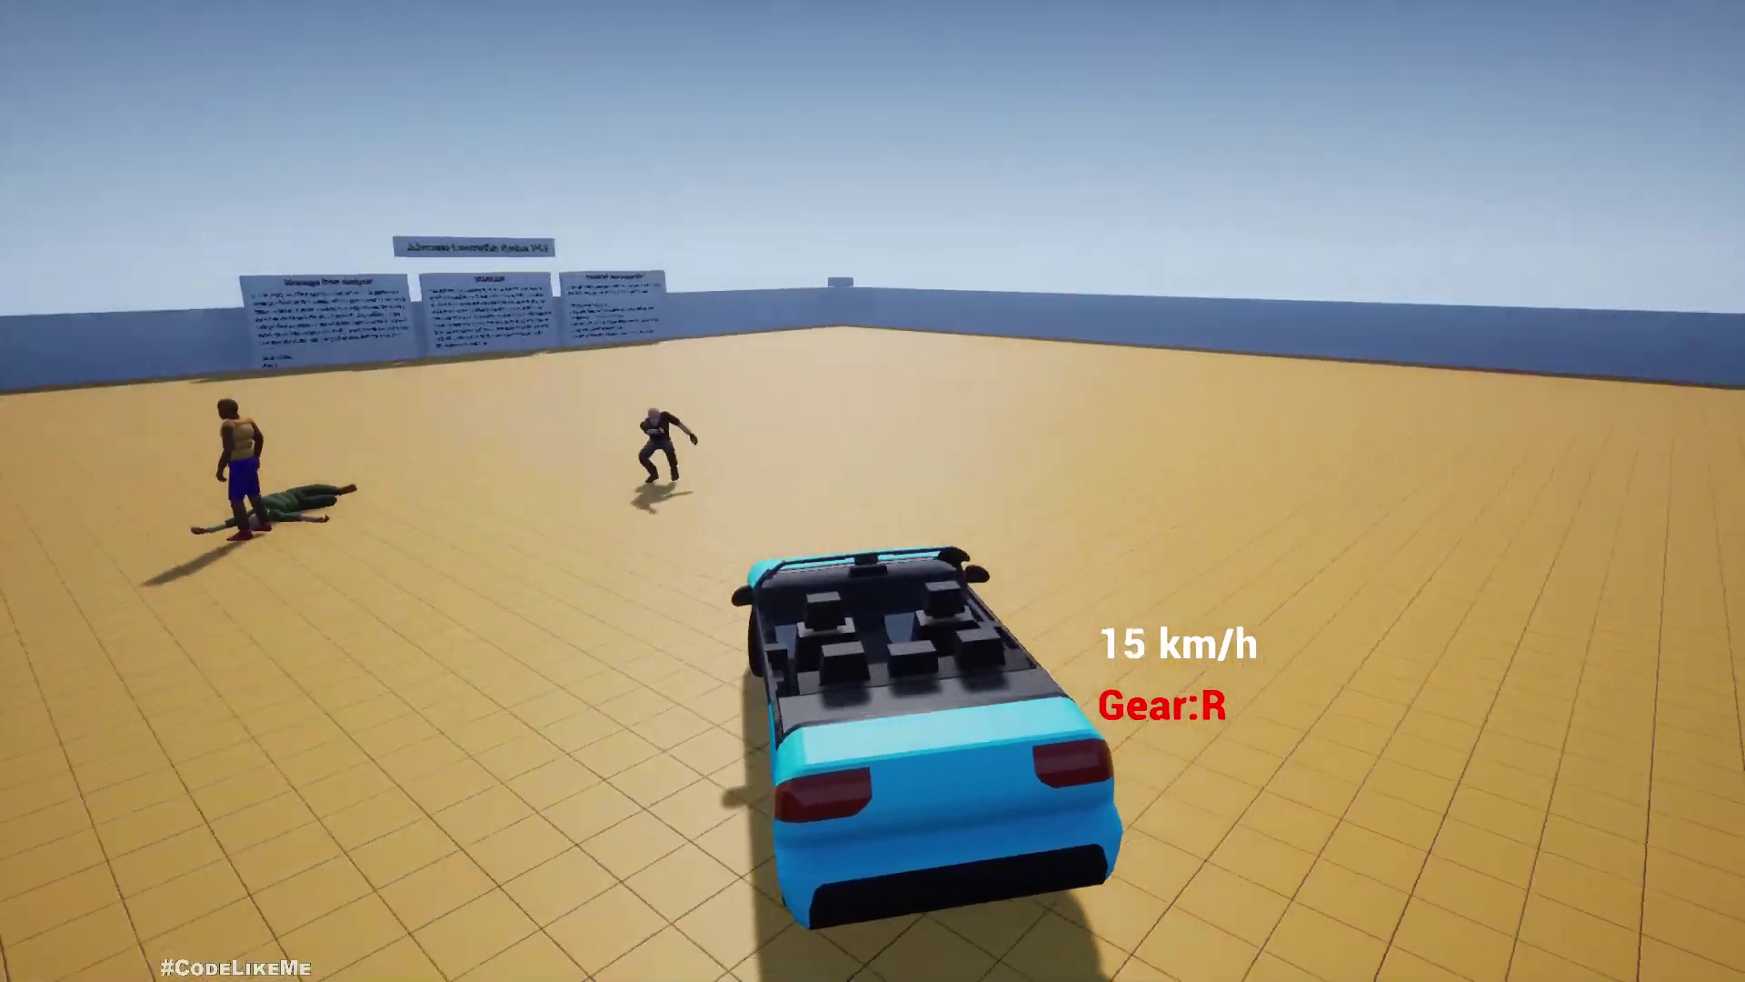
pyautogui.press('w')
pyautogui.press('w')
pyautogui.press('d')
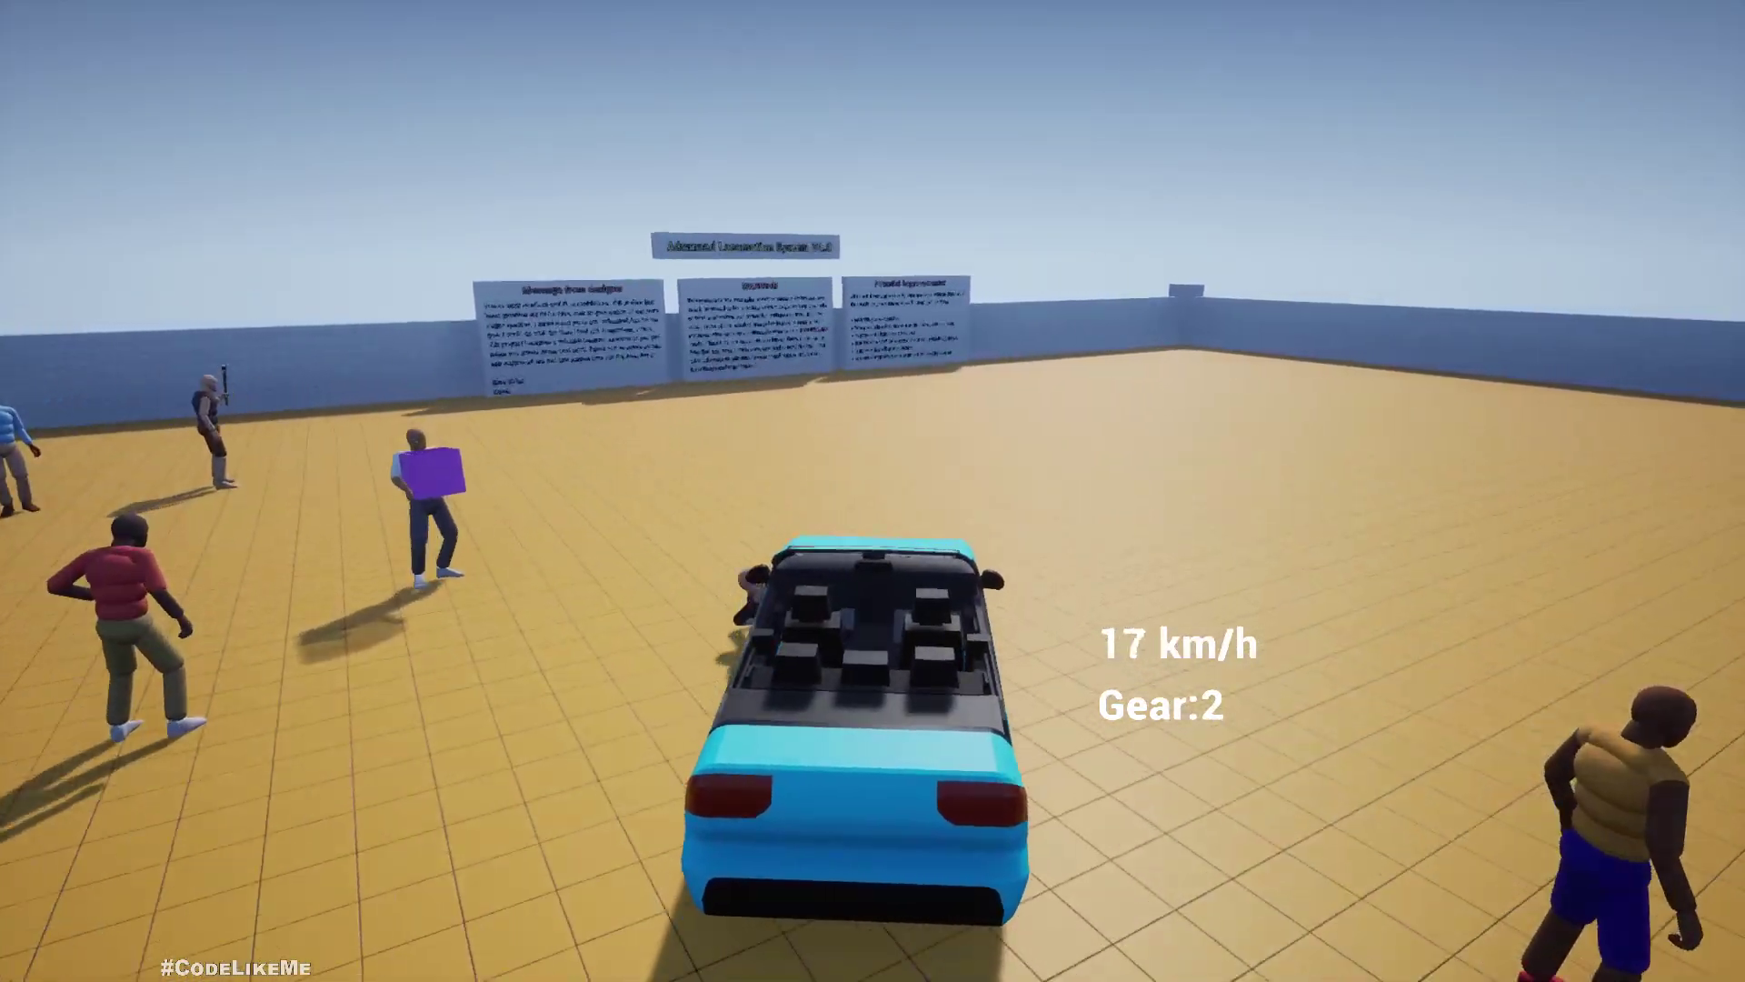
pyautogui.press('d')
pyautogui.press('s')
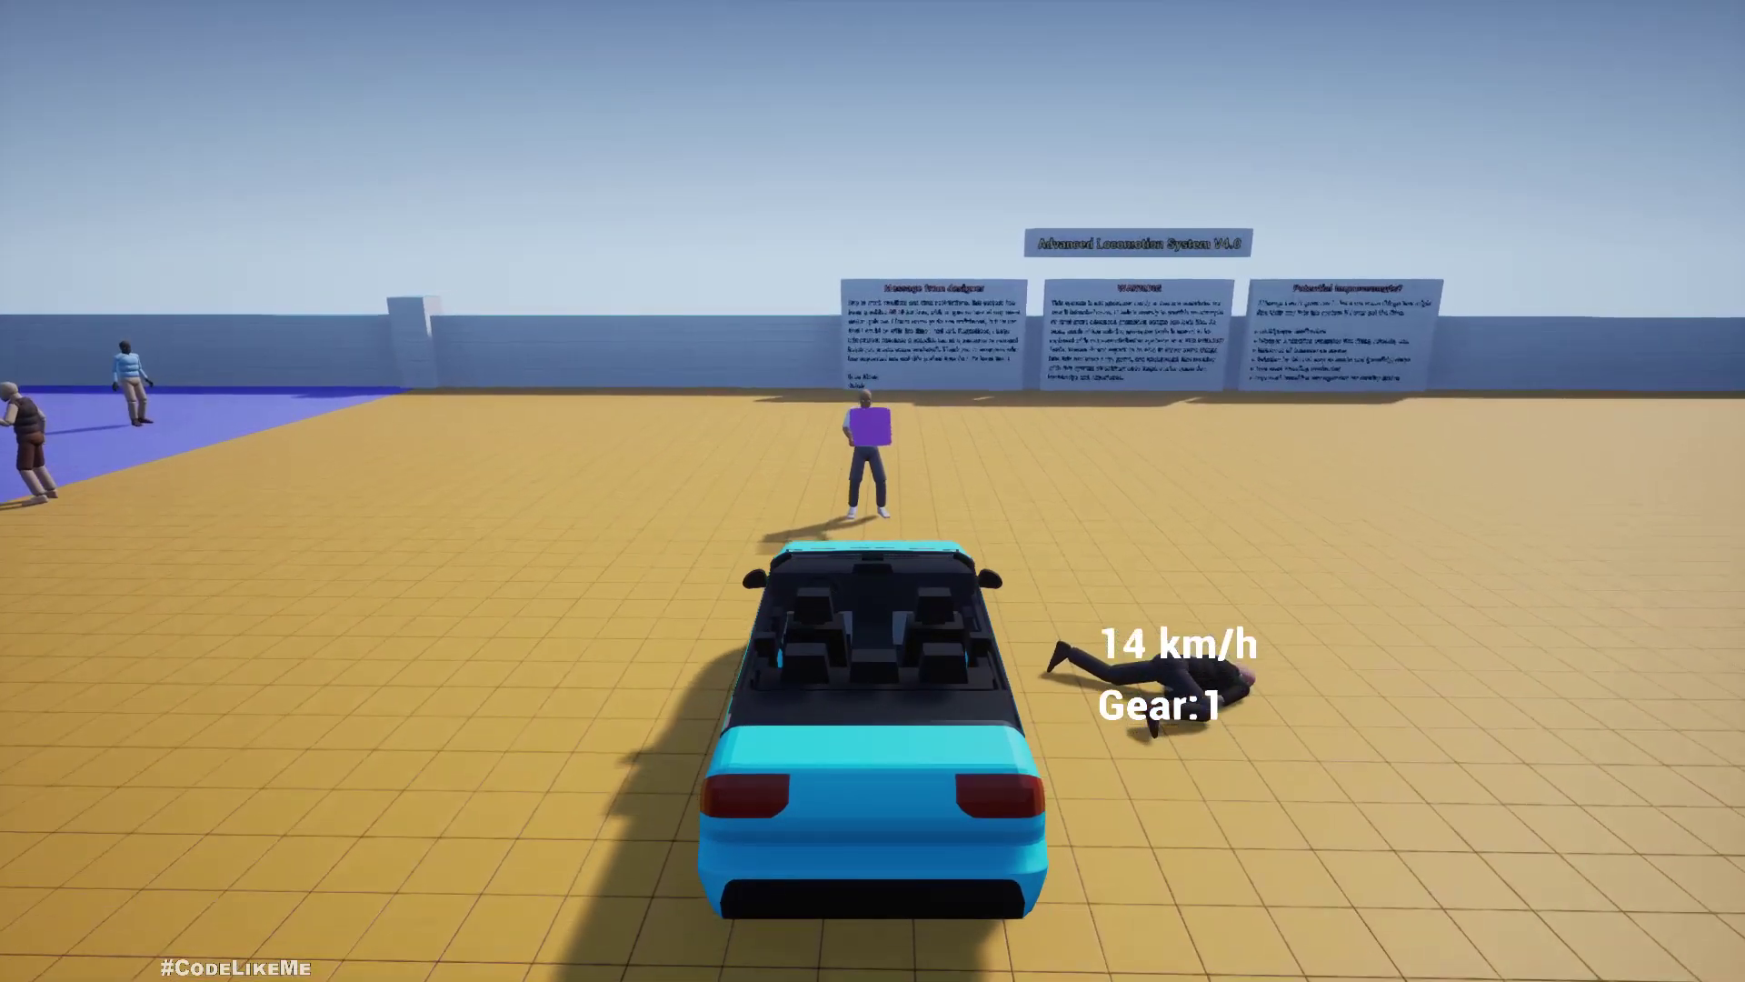
# Drive the Sedan into the blue AI Examples area, back away from the wall, and run into the club-carrying character
pyautogui.press('a')
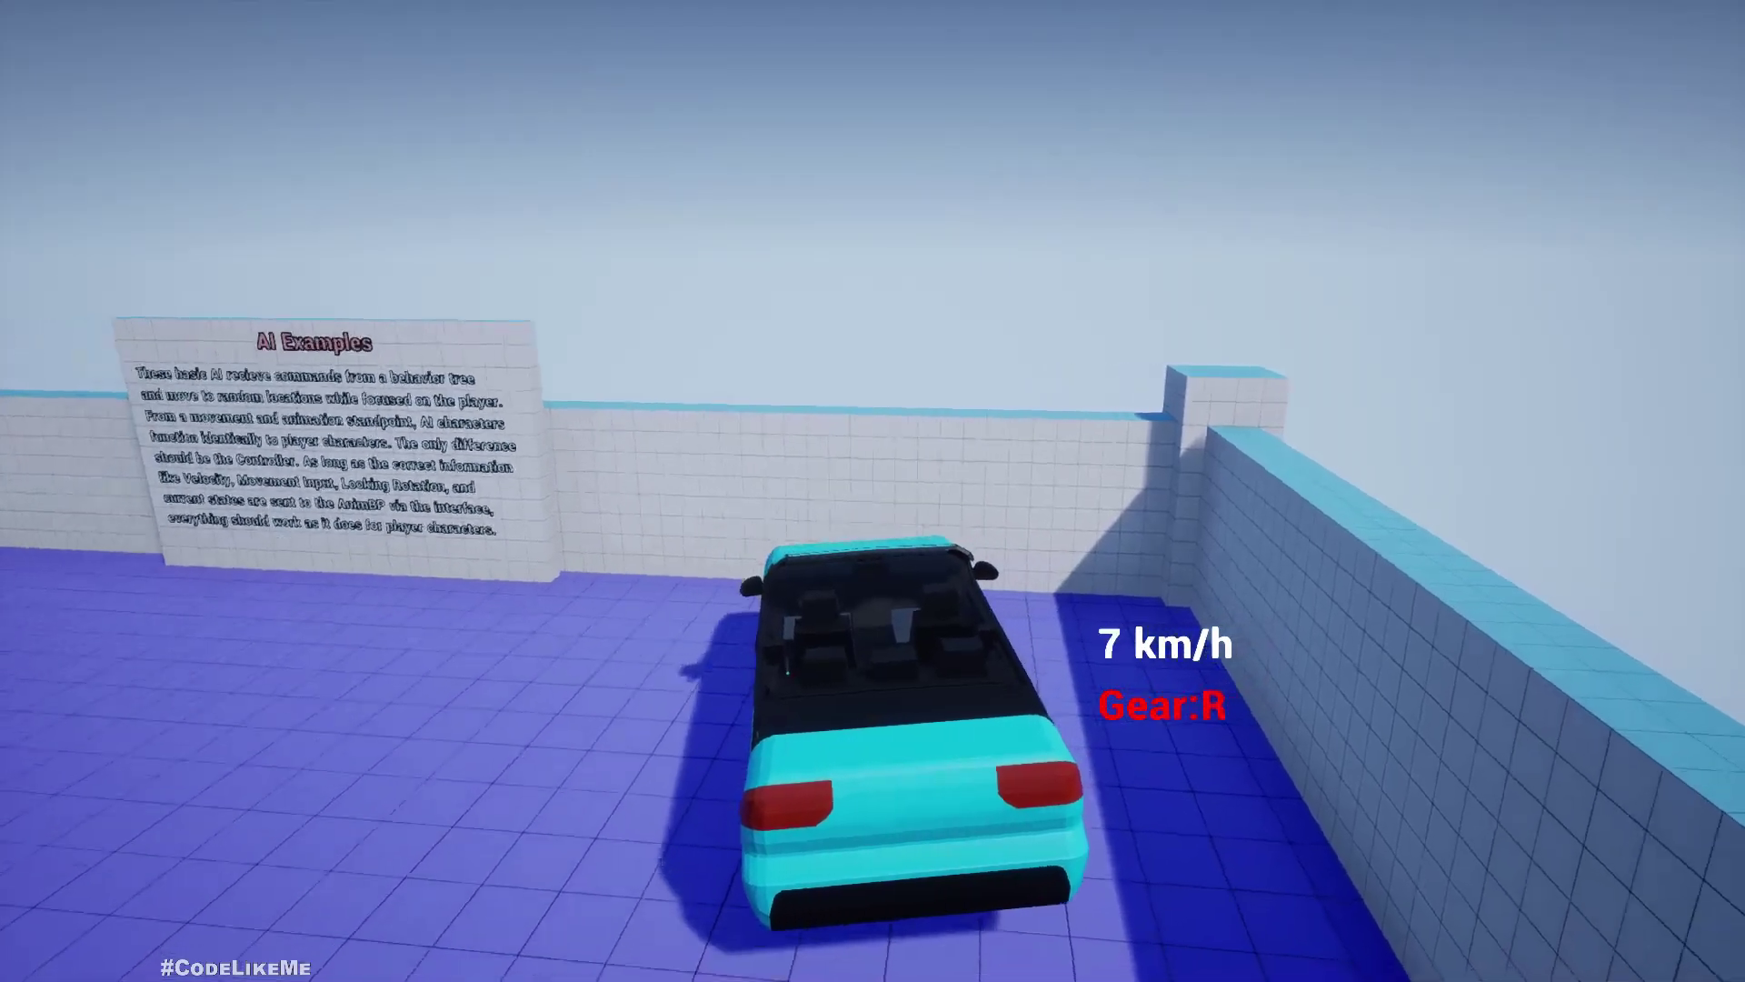
pyautogui.press('s')
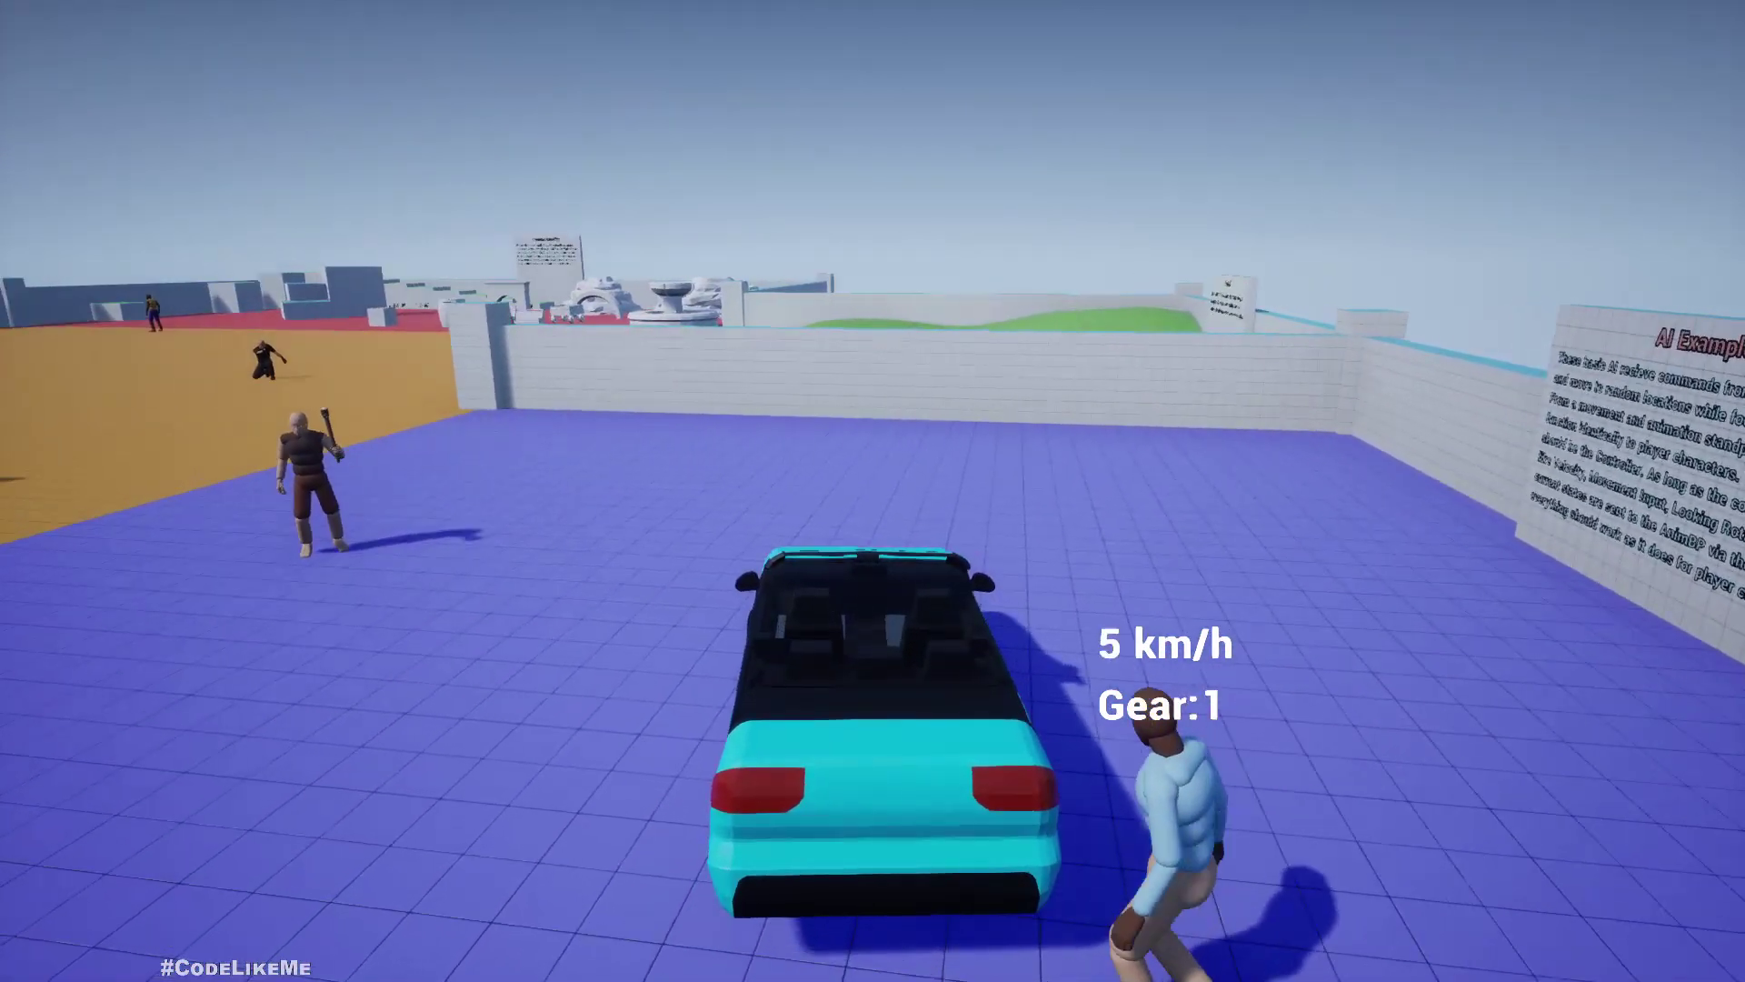
pyautogui.press('w')
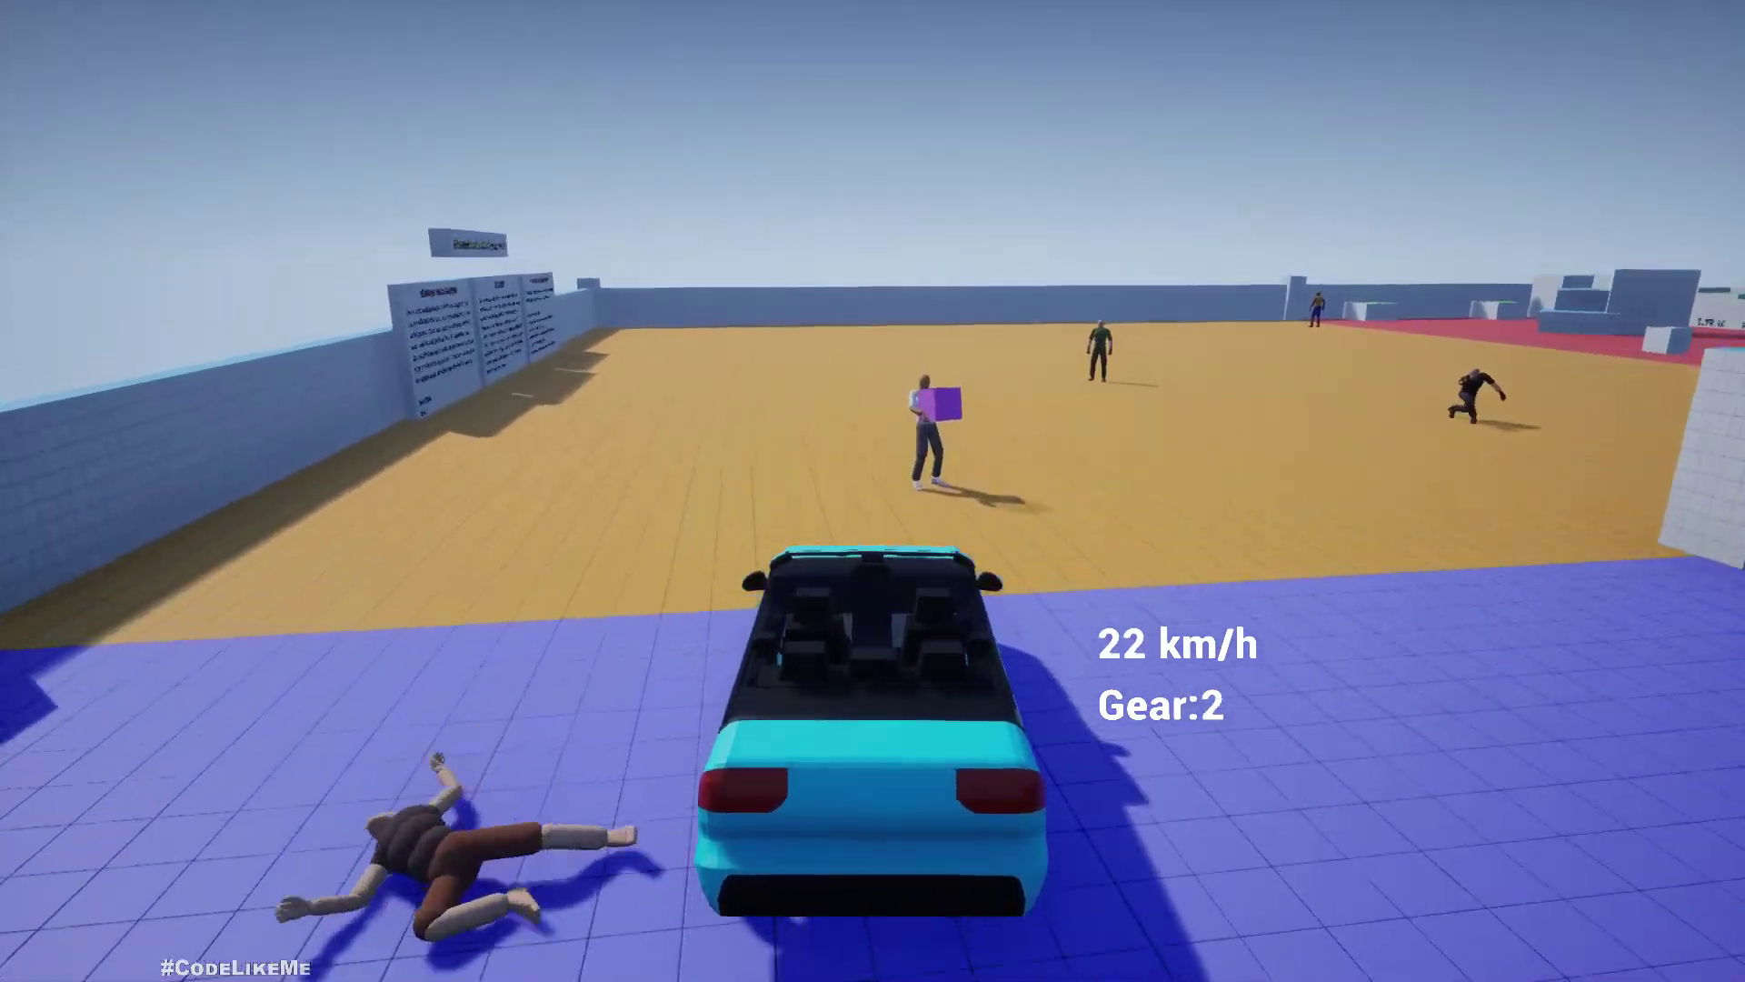
pyautogui.press('w')
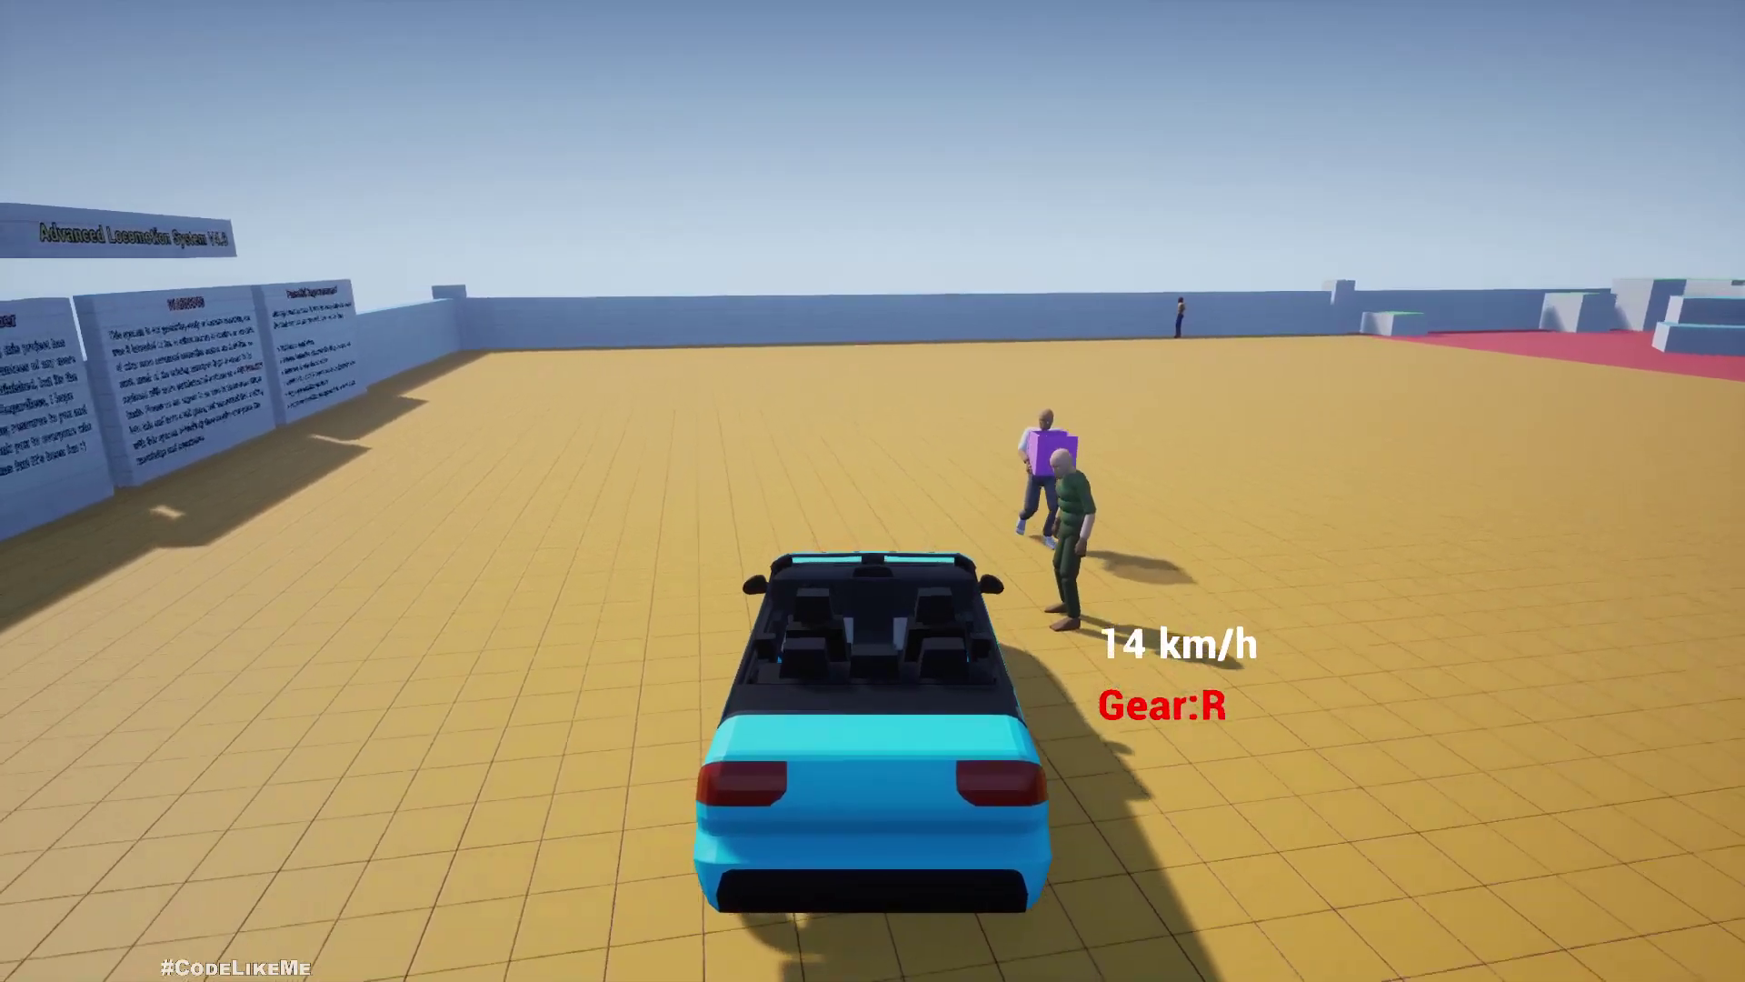
# Reverse and turn the Sedan, drive into the green-clothed and box-carrying characters, and end the play session
pyautogui.press('s')
pyautogui.press('a')
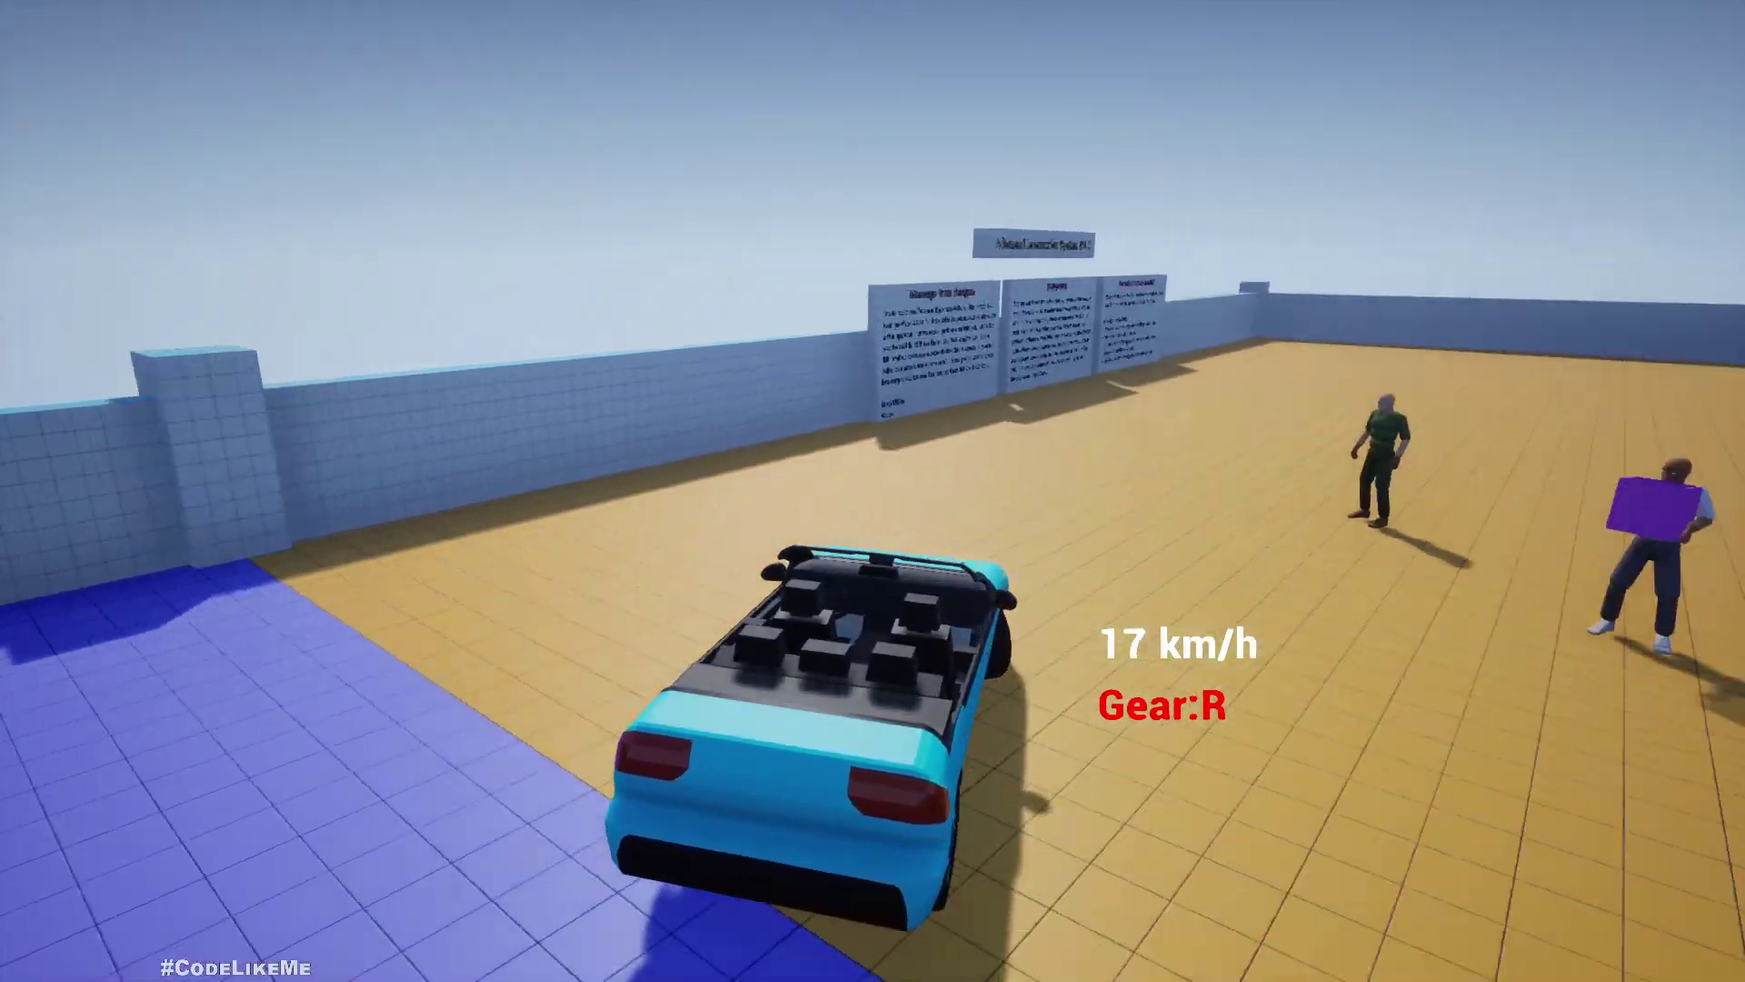
pyautogui.press('s')
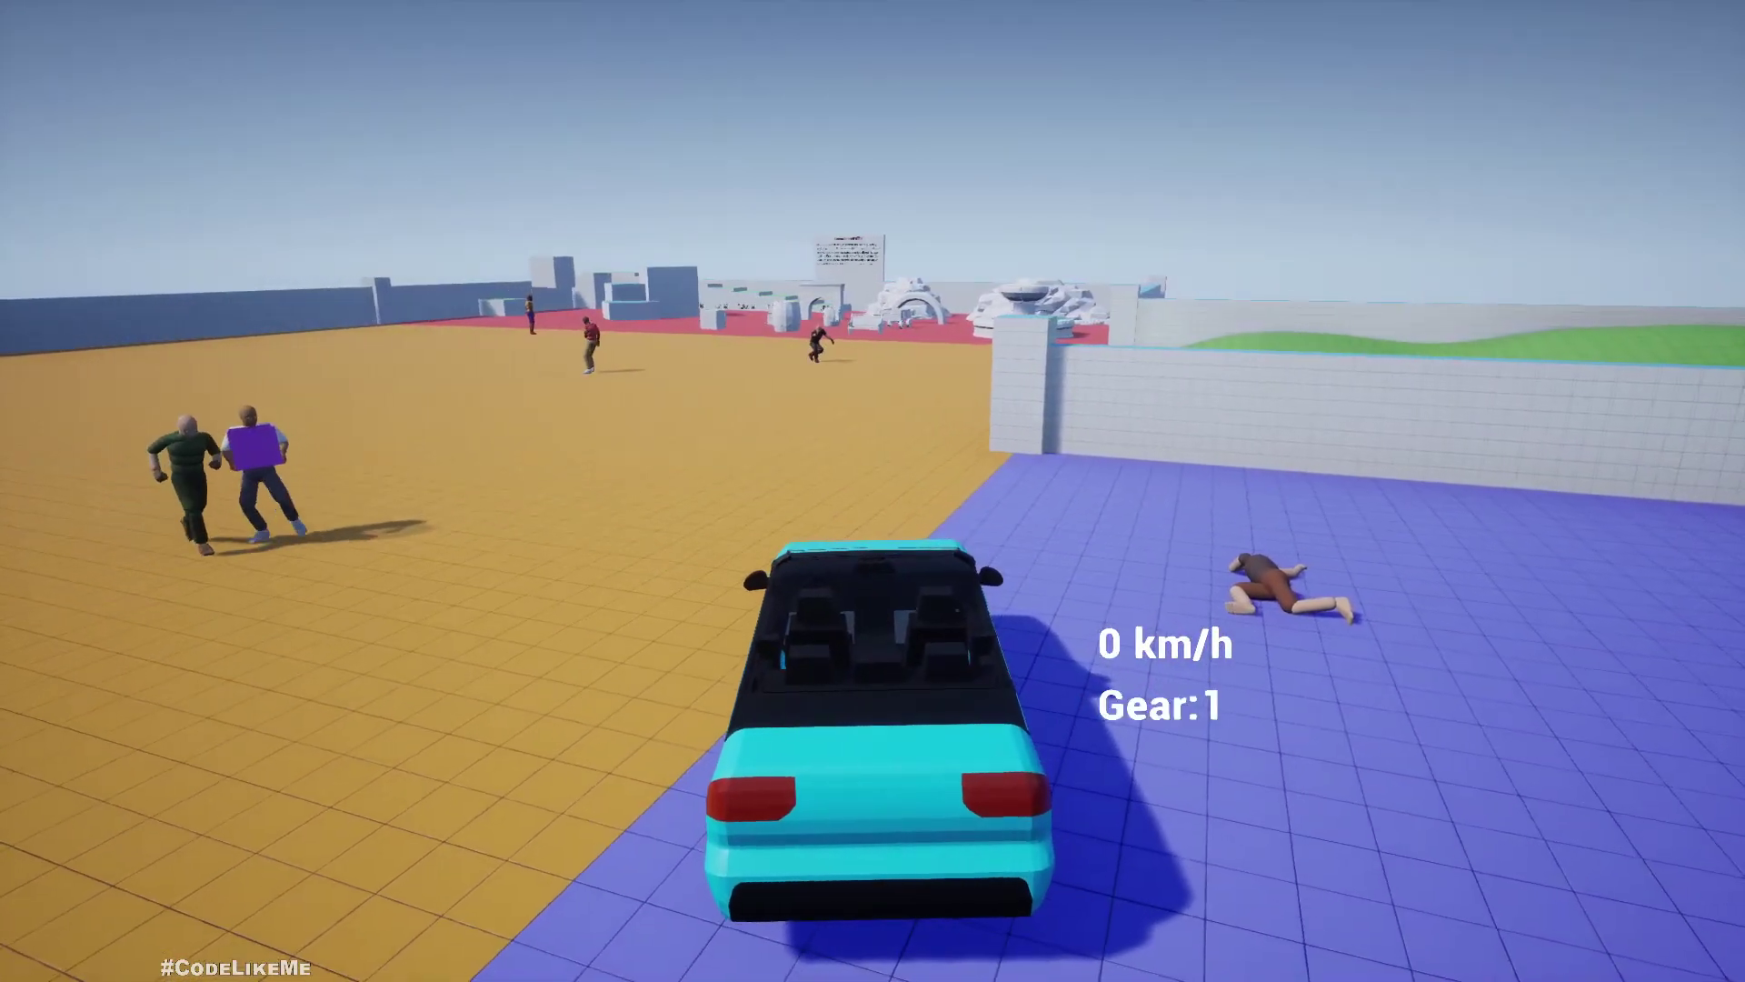
pyautogui.press('w')
pyautogui.press('a')
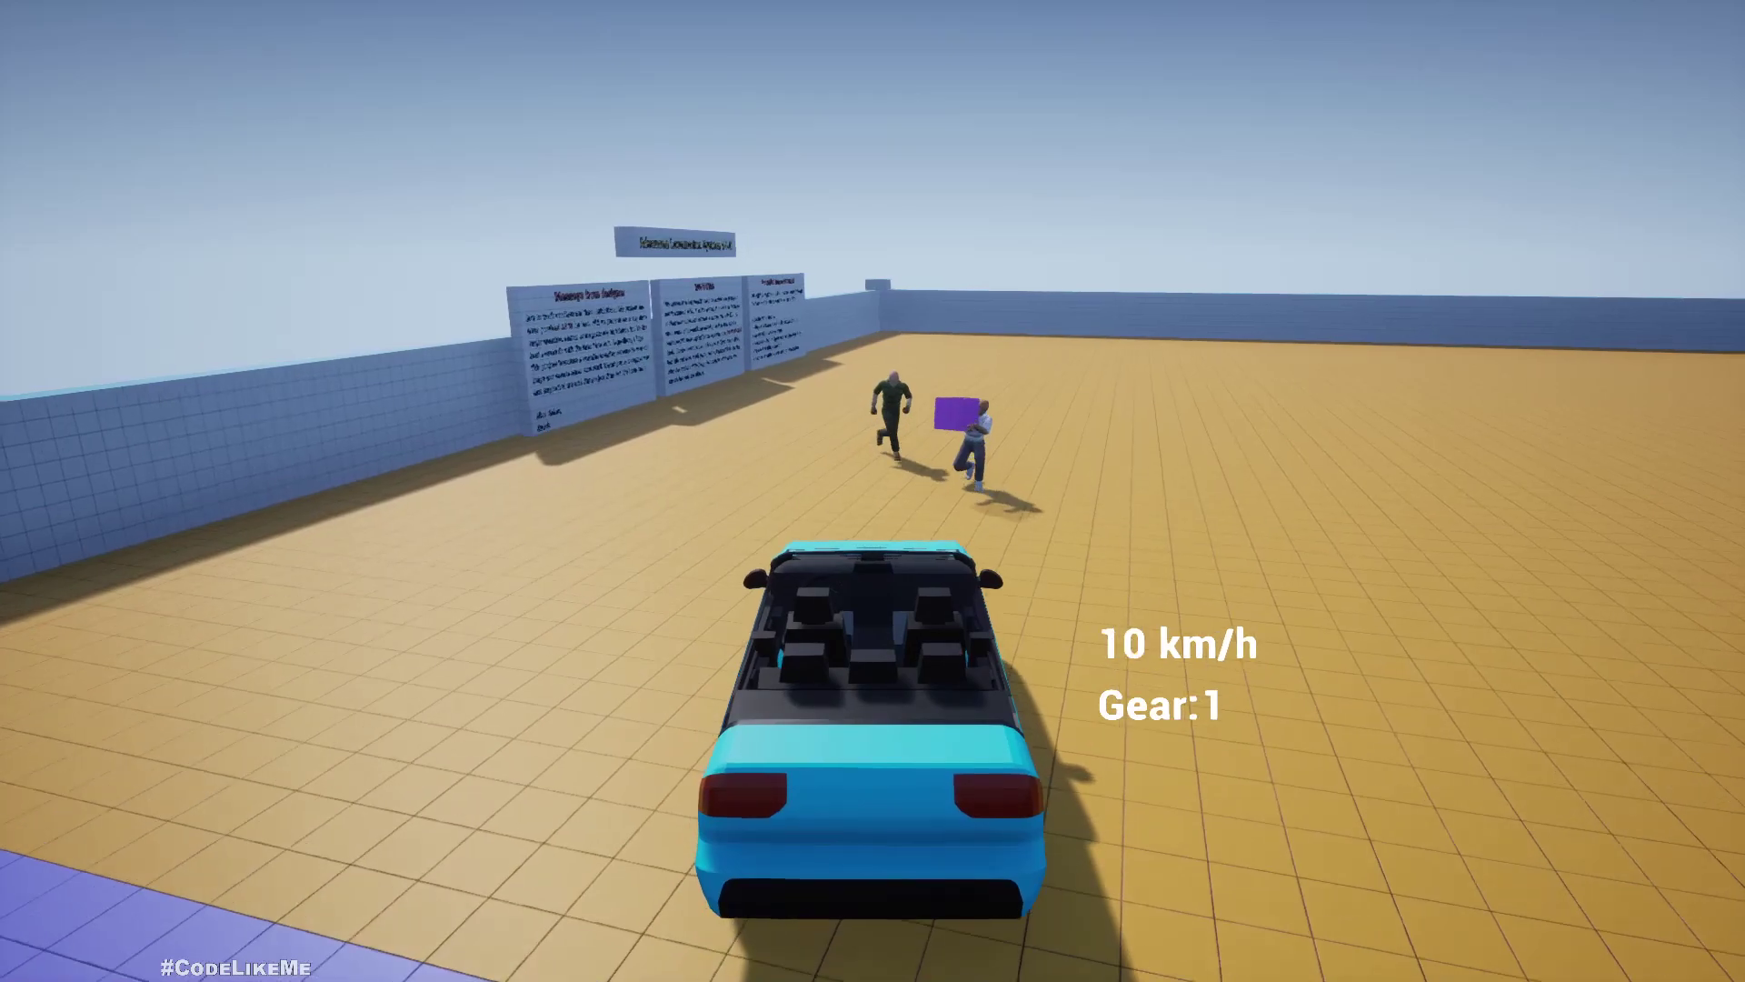
pyautogui.press('w')
pyautogui.press('d')
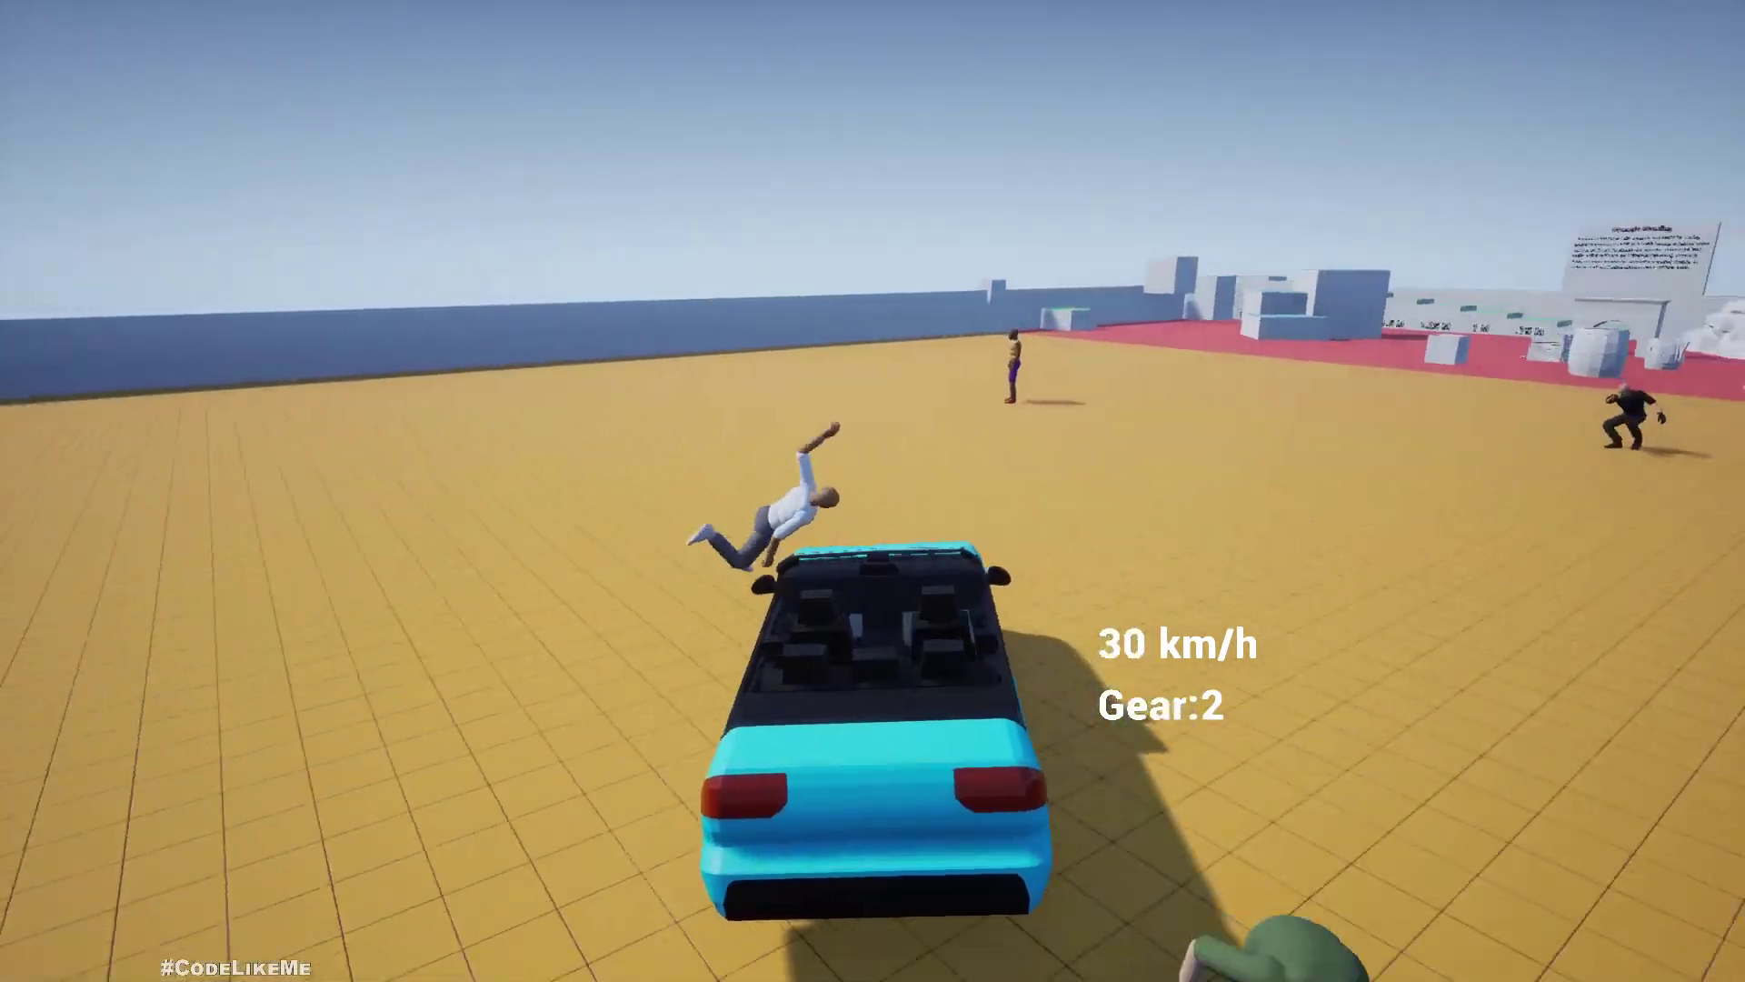
pyautogui.press('d')
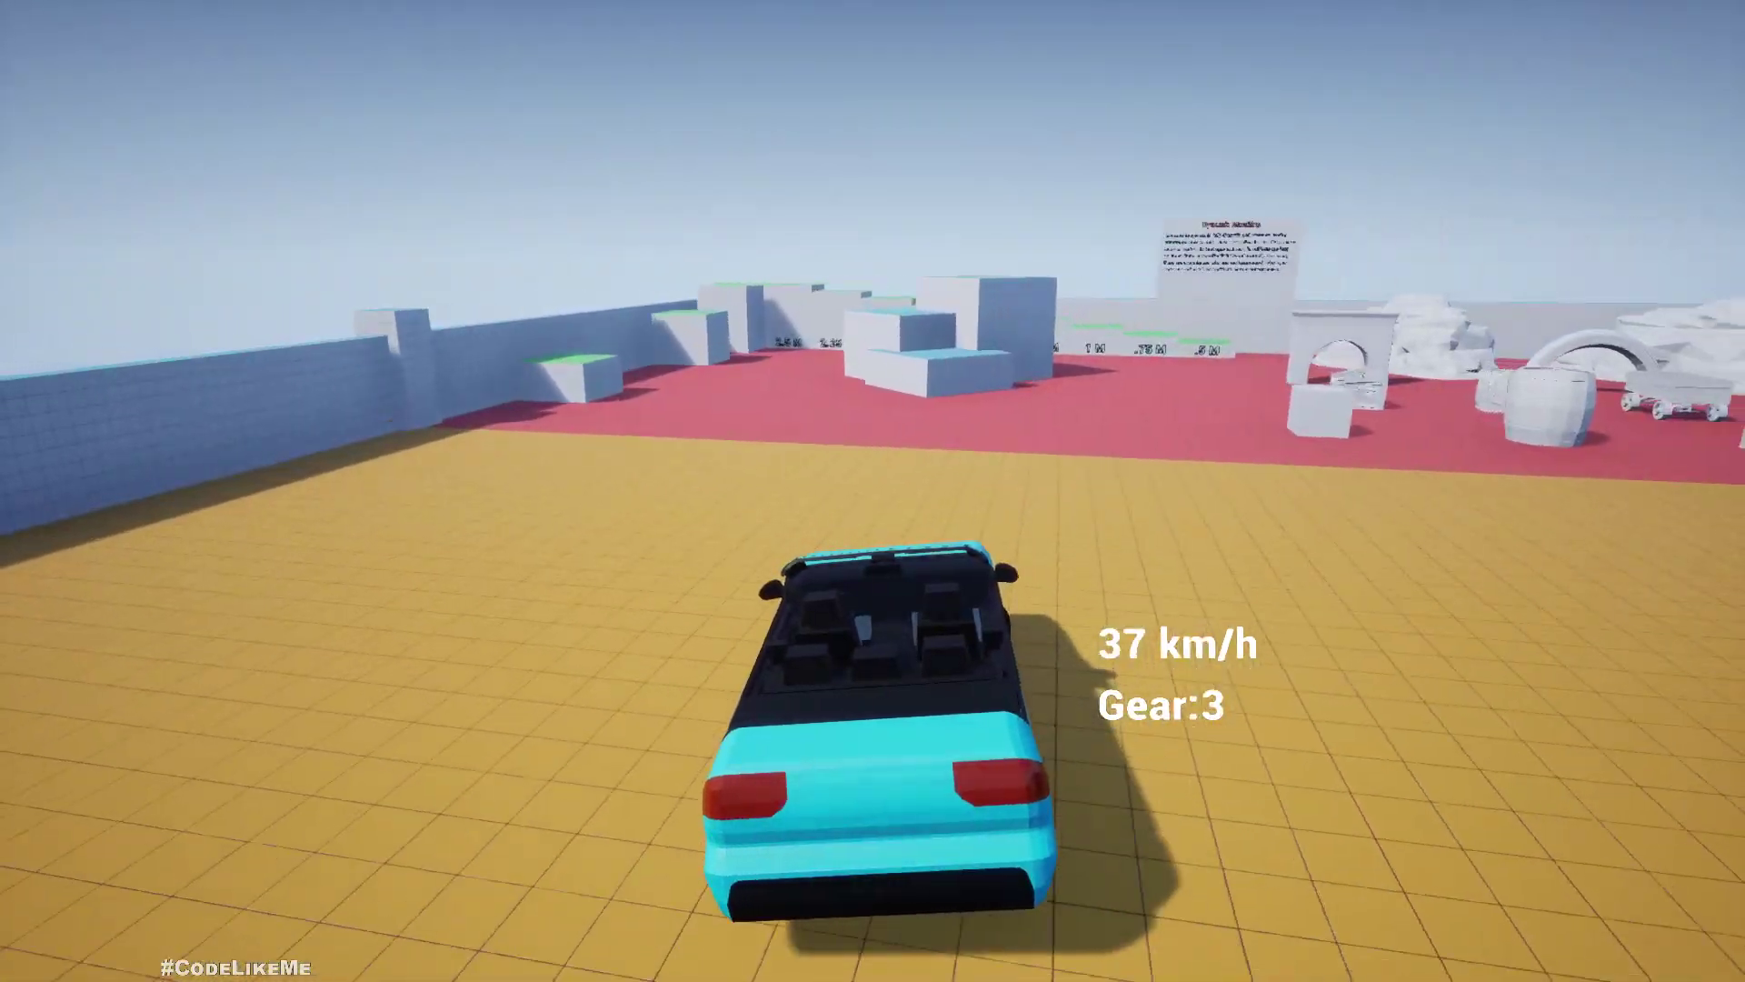
pyautogui.press('Escape')
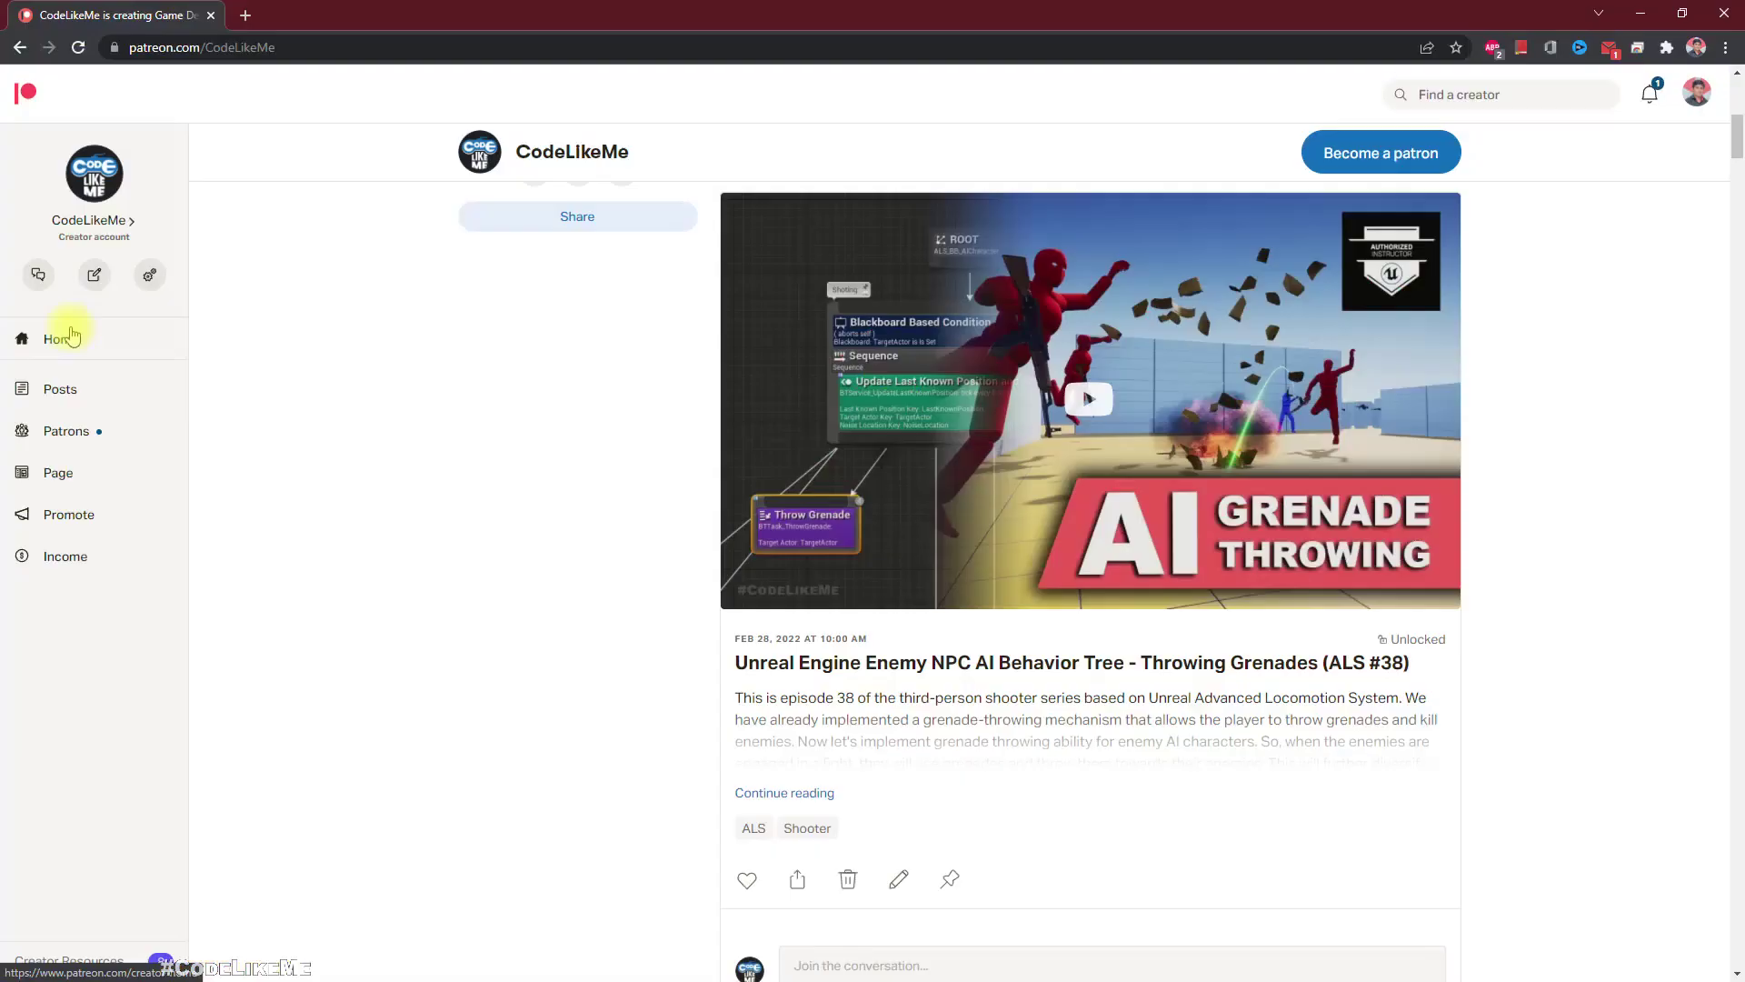
# Browse the older posts on the CodeLikeMe Patreon page, covering the ALS shooter and Unreal Engine 5 turret tutorials
pyautogui.scroll(-12, 580, 435)
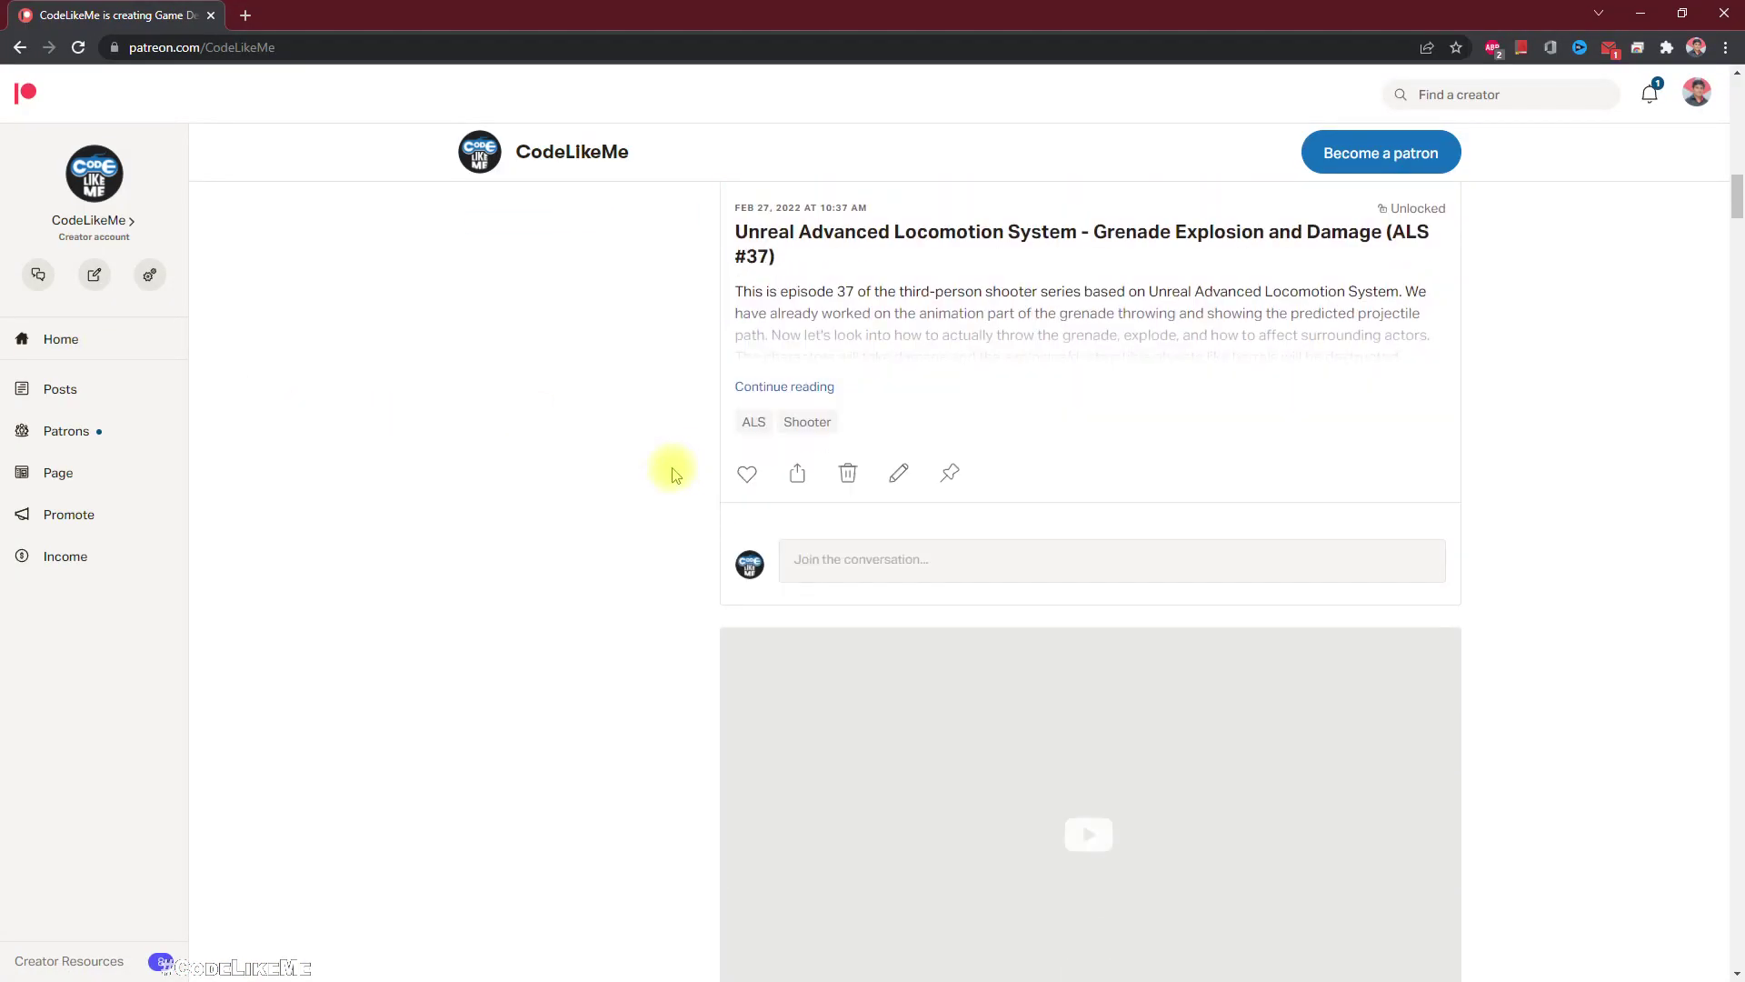
pyautogui.scroll(-5, 549, 374)
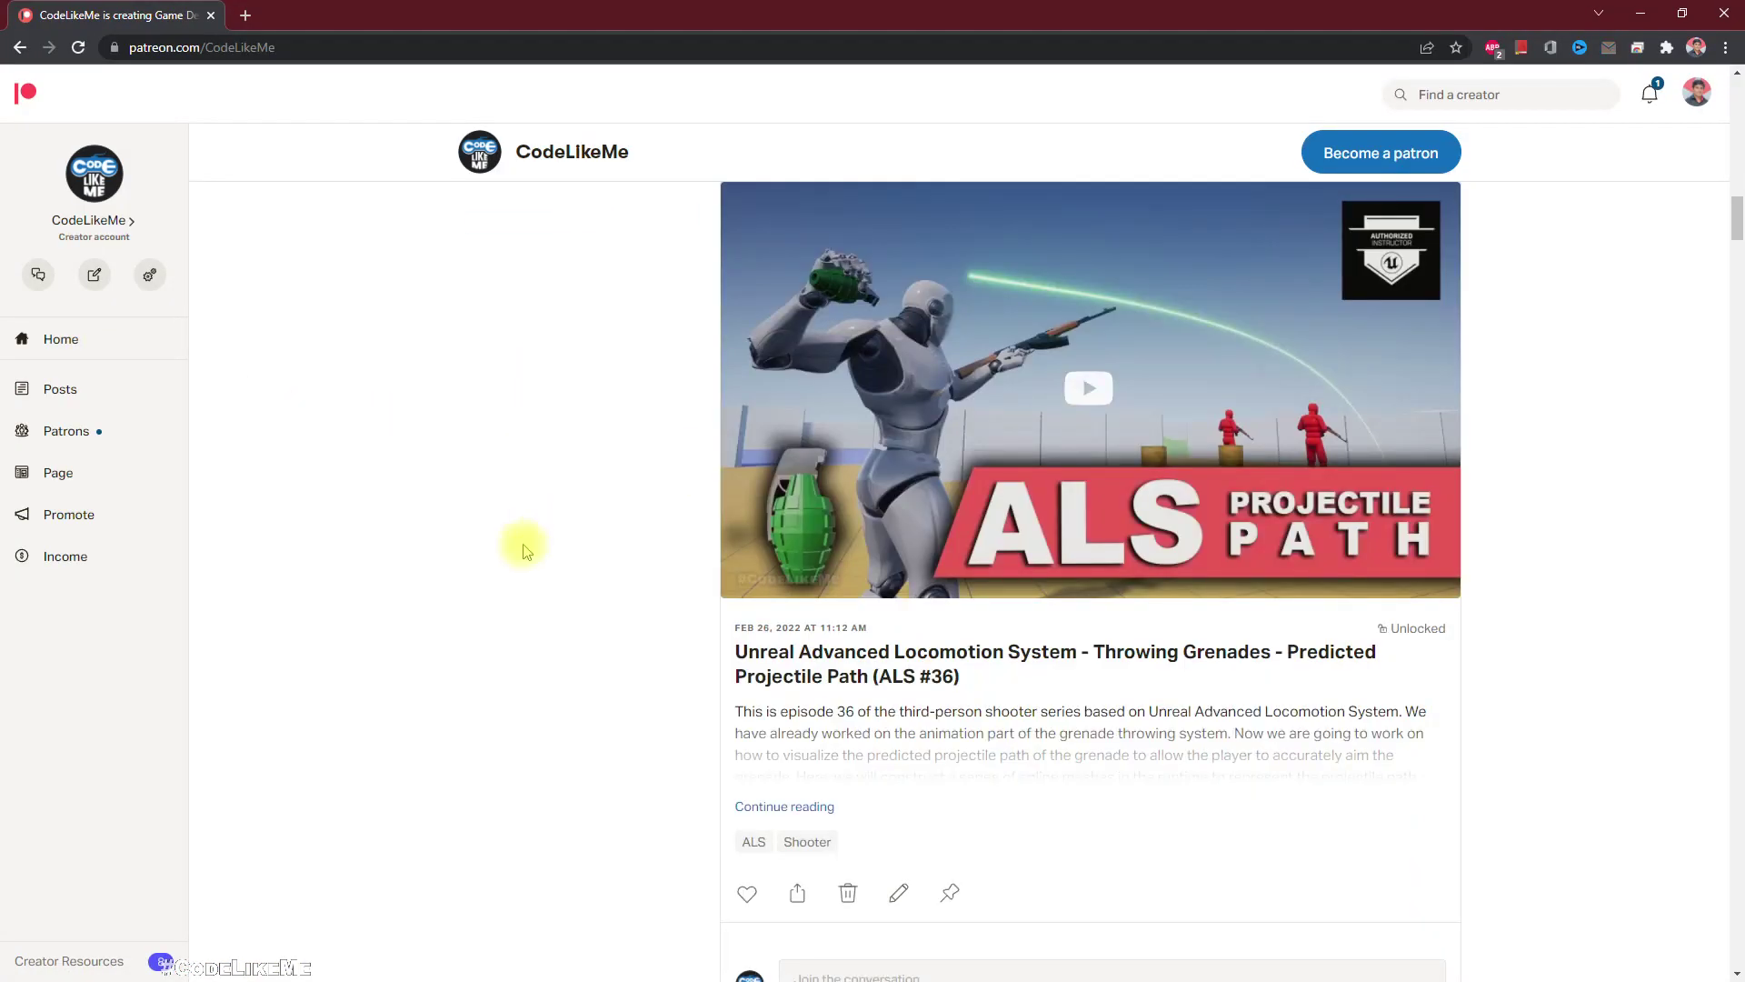
pyautogui.scroll(-15, 528, 541)
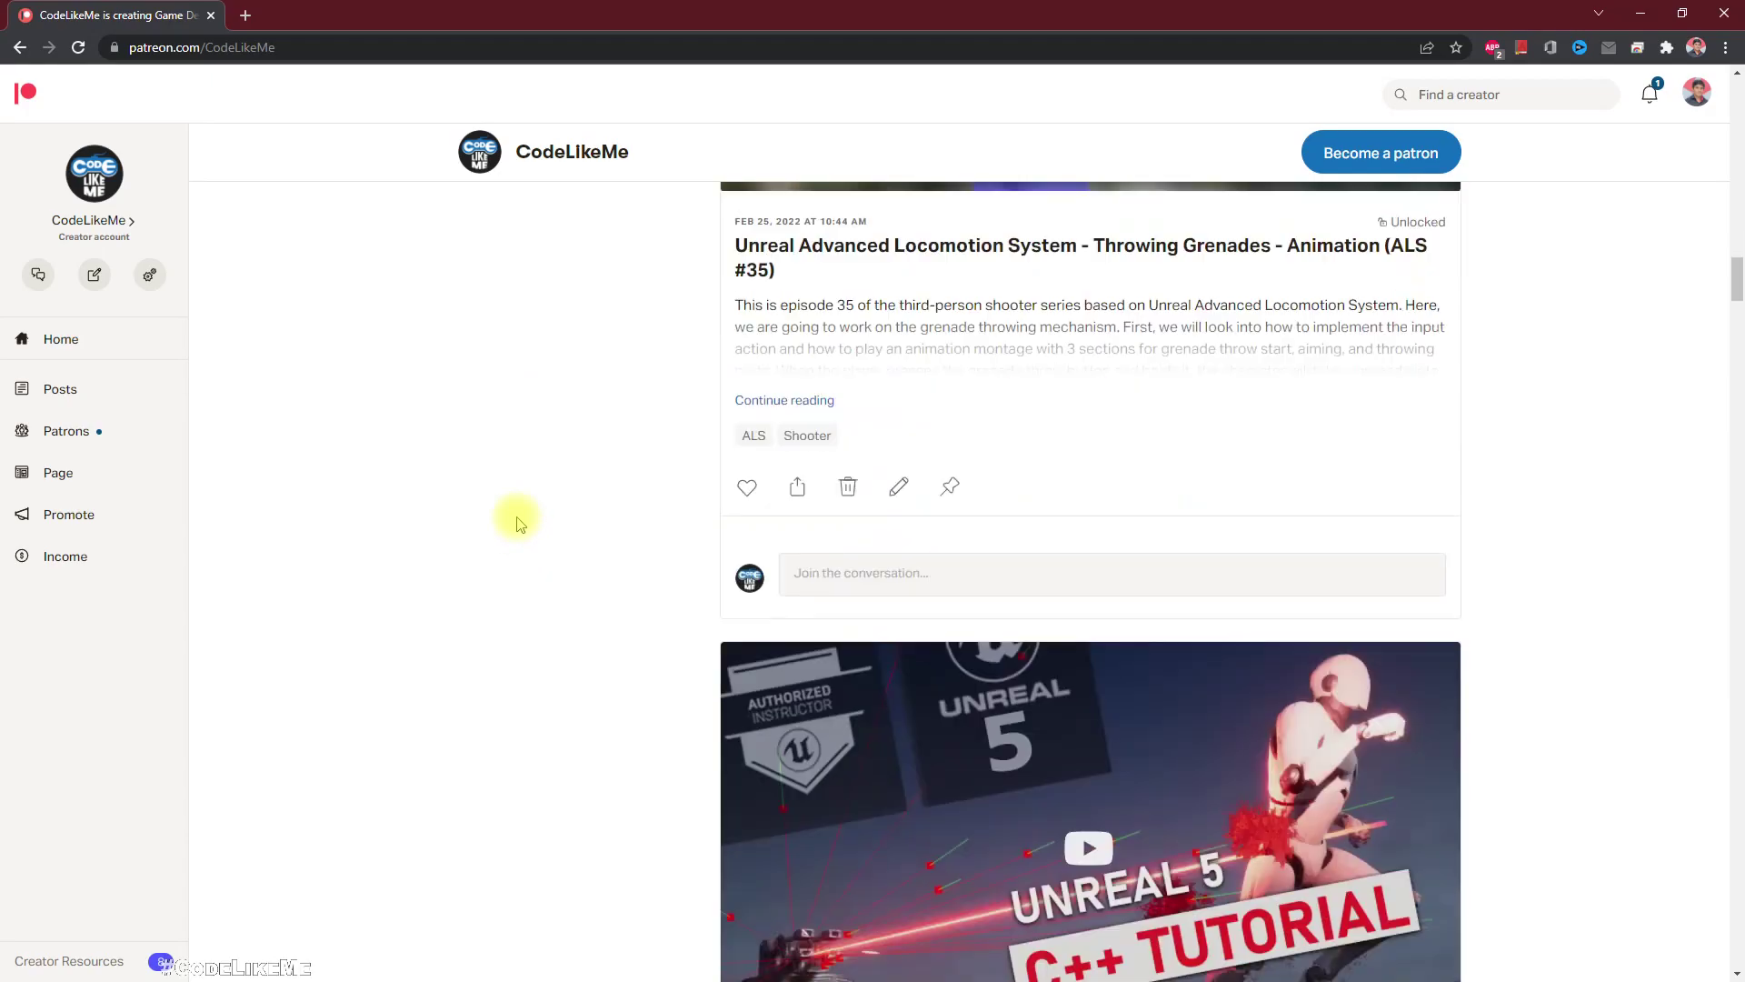
pyautogui.scroll(-10, 520, 524)
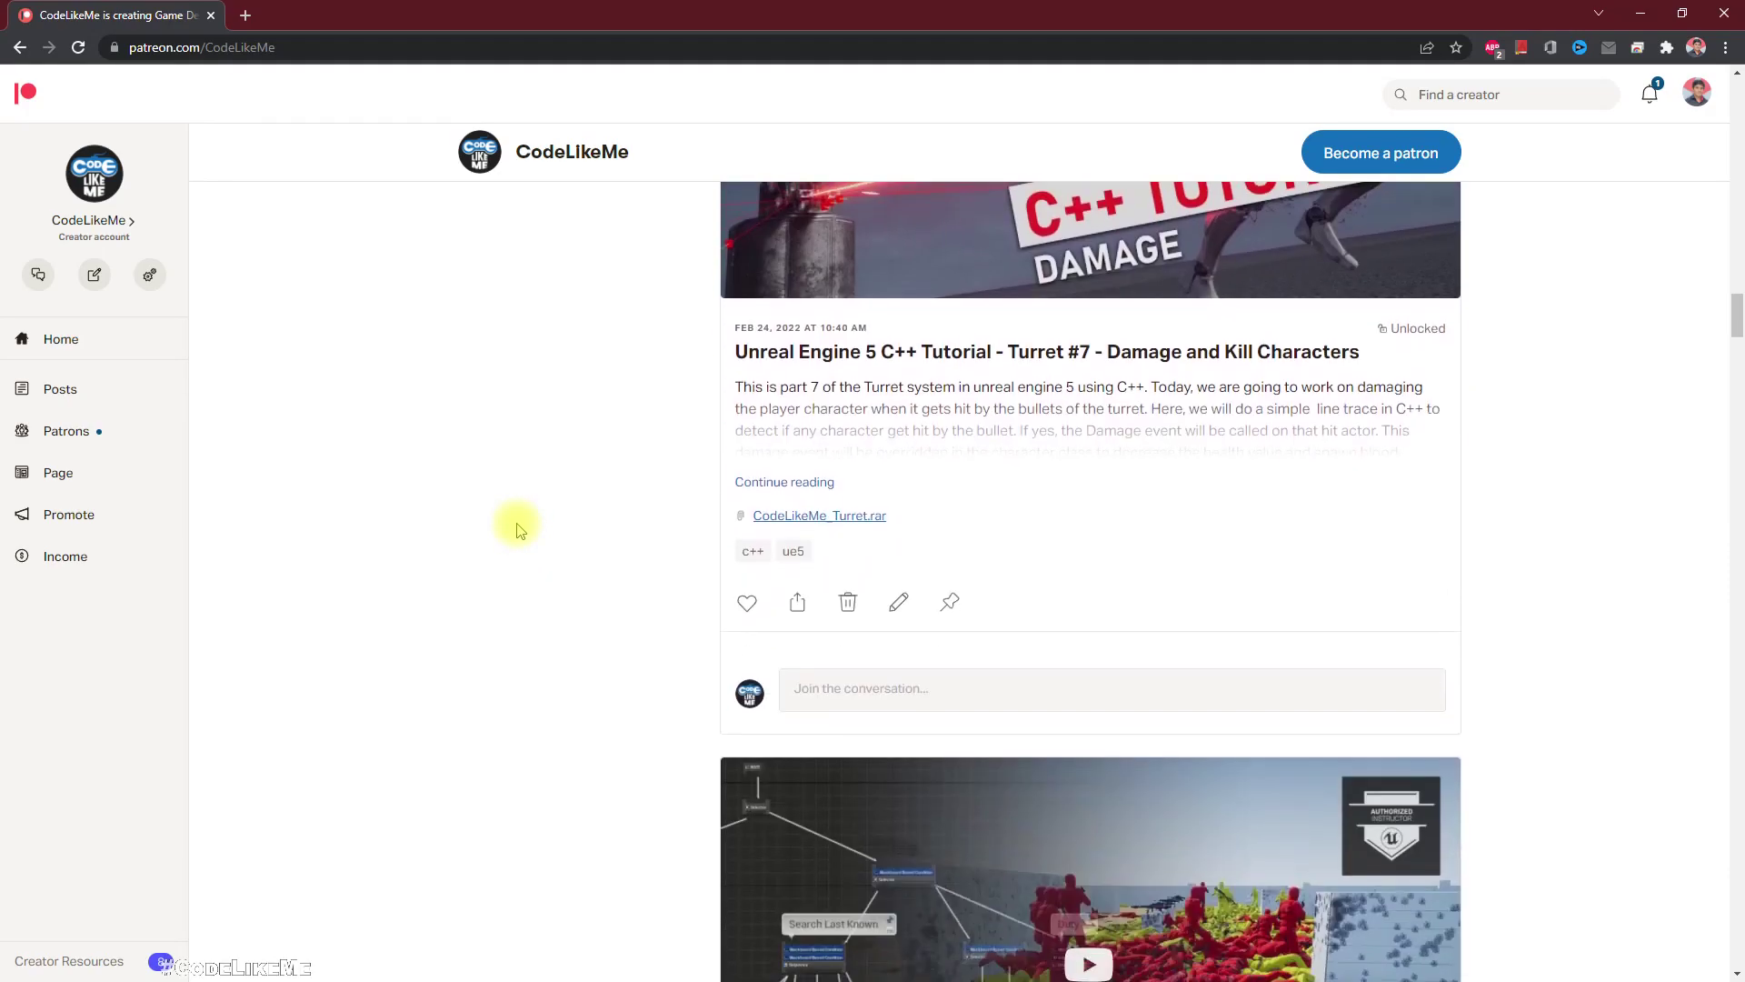
pyautogui.scroll(-15, 520, 529)
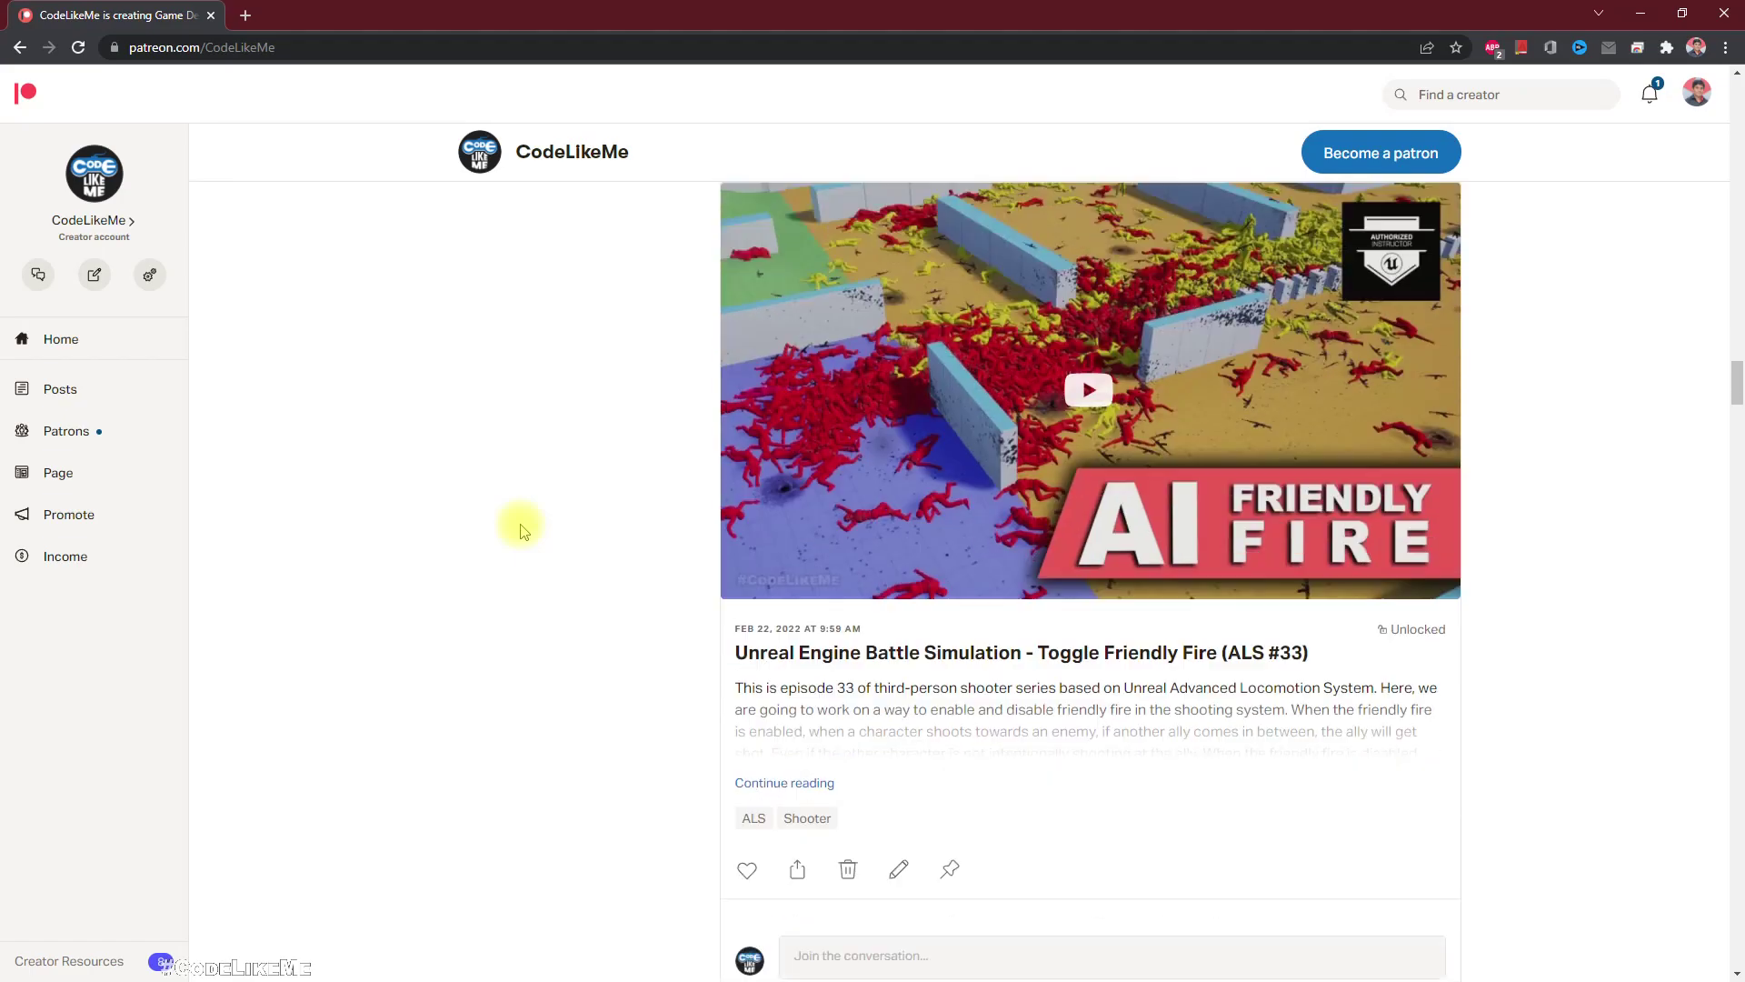
pyautogui.scroll(-18, 520, 530)
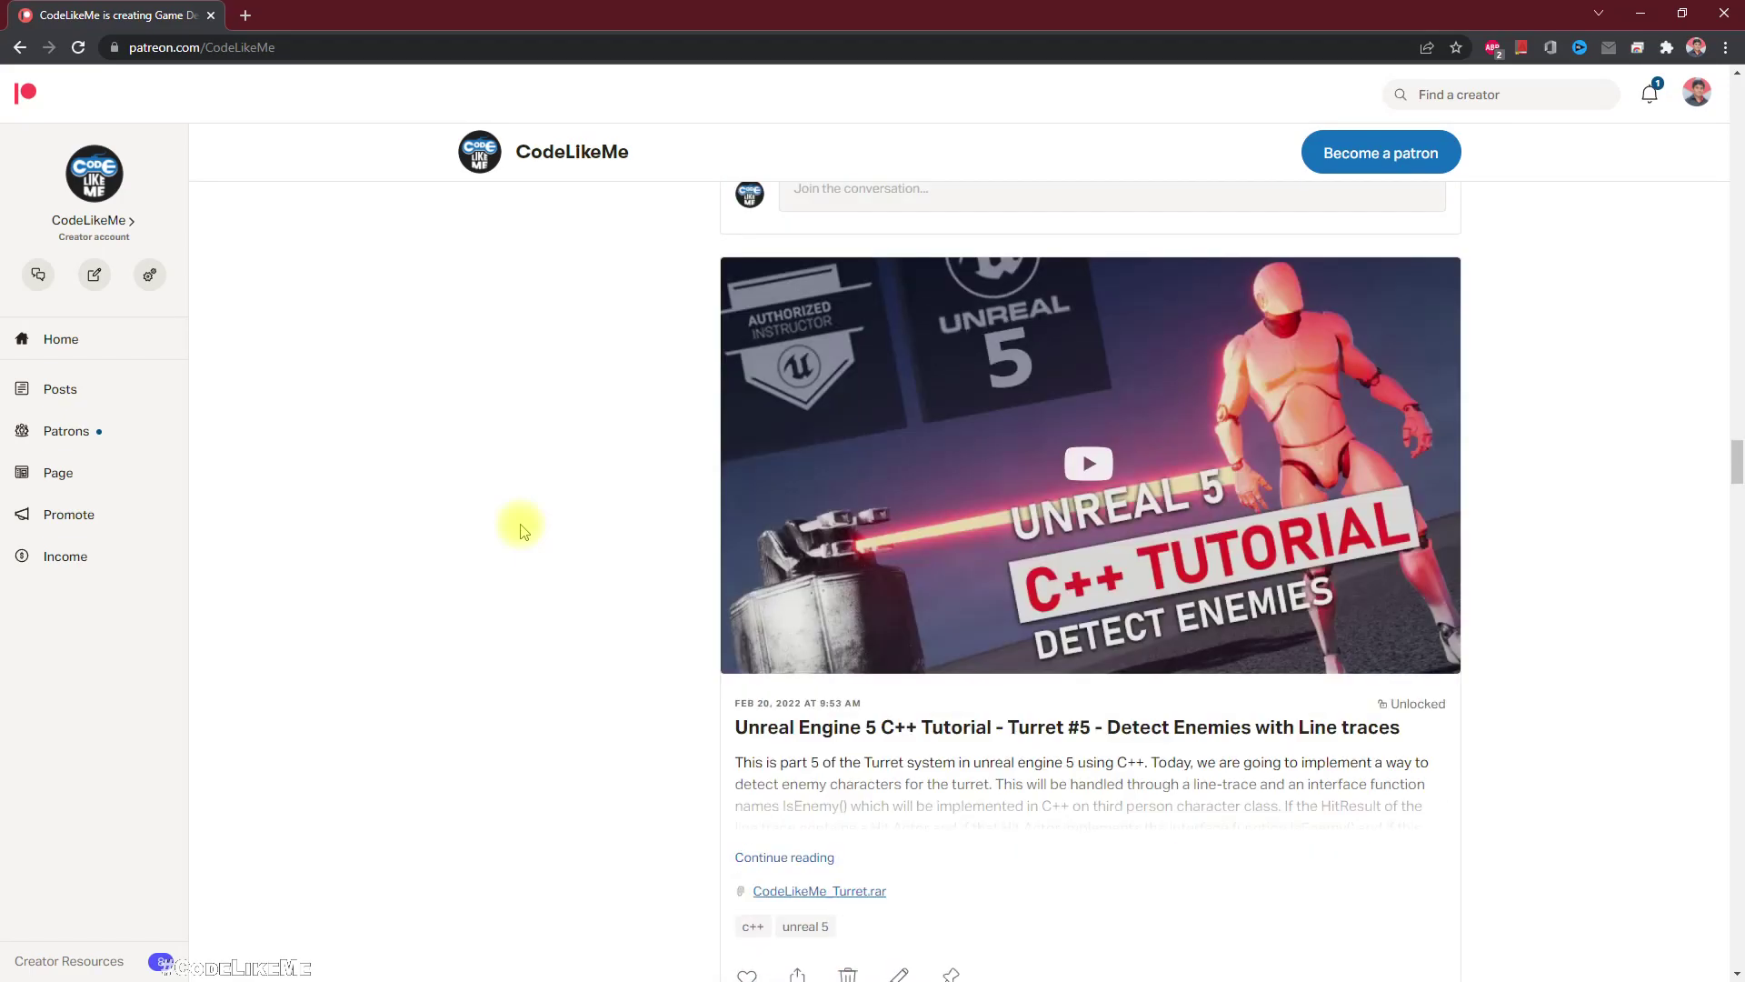
pyautogui.scroll(-17, 521, 529)
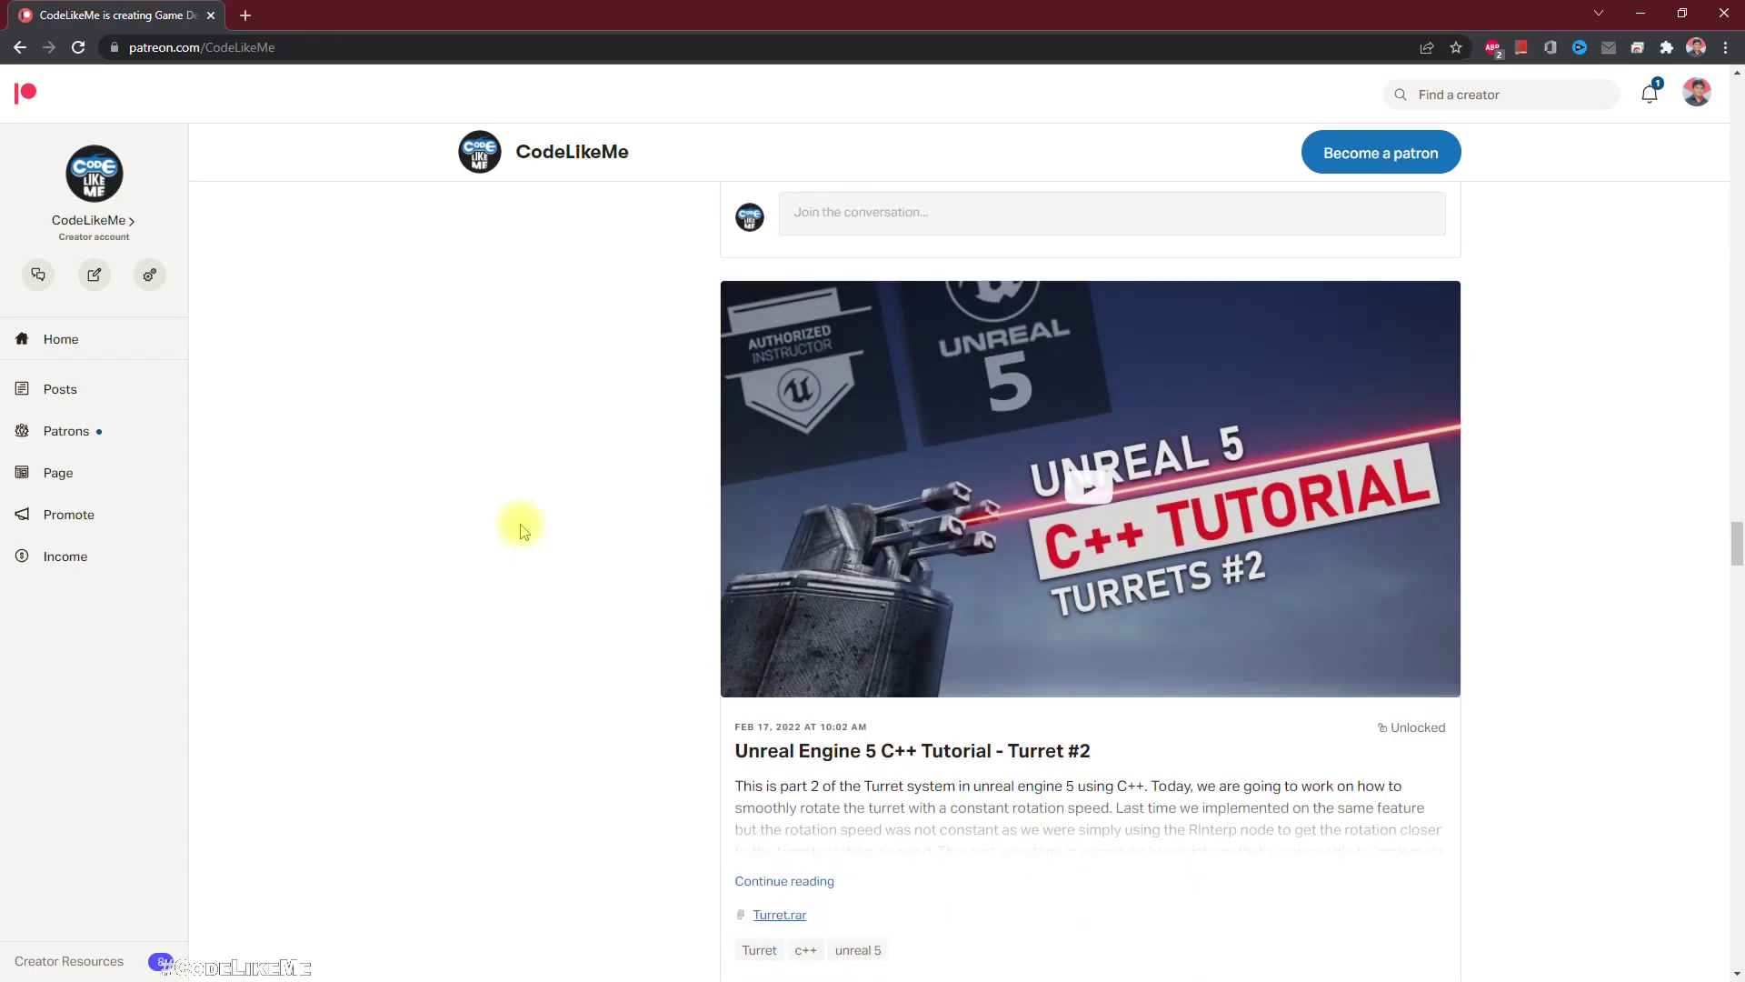
pyautogui.scroll(-14, 523, 530)
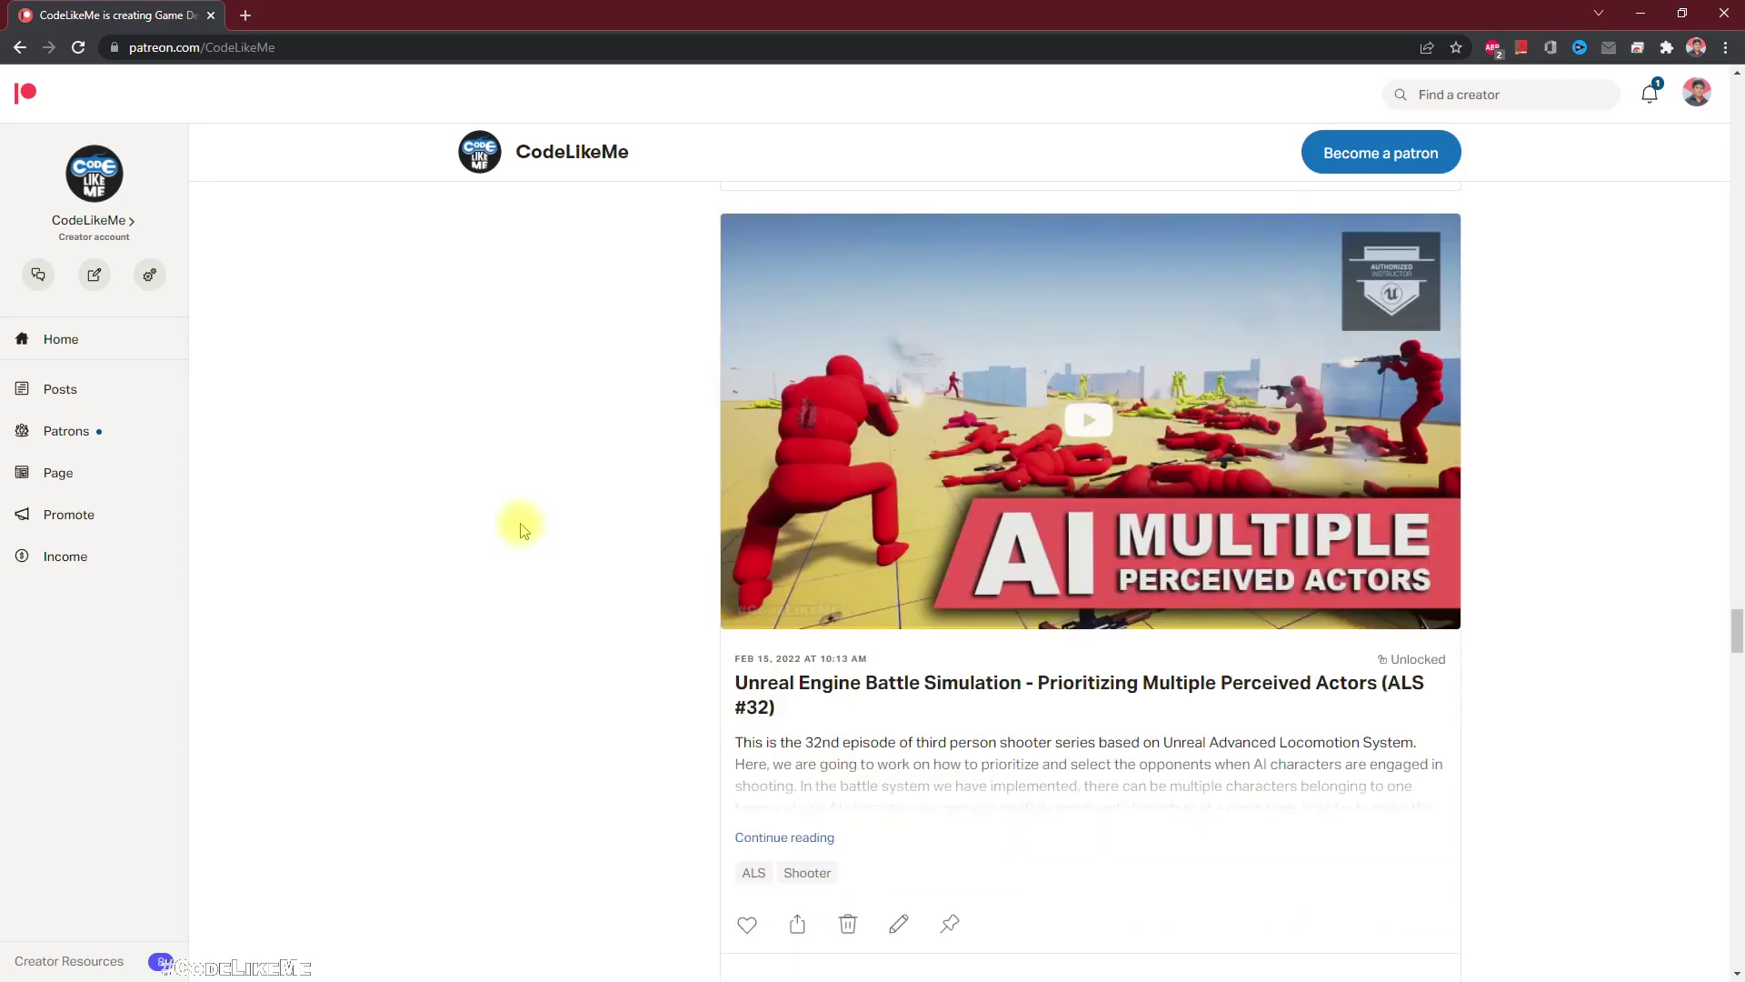